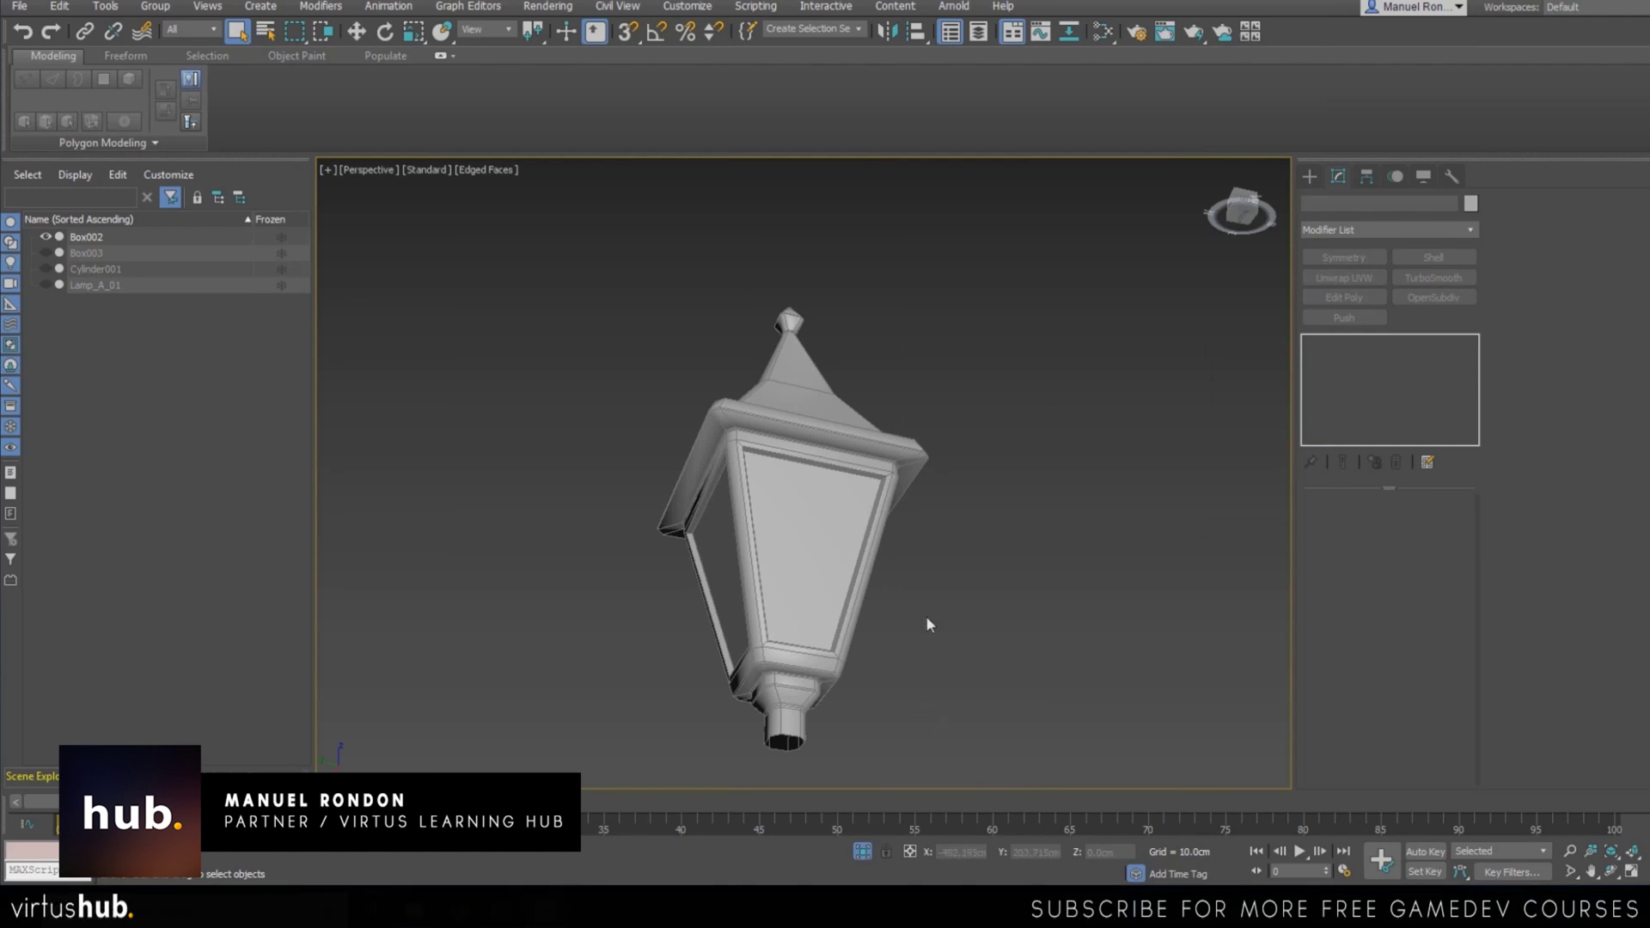
Select the lantern object in the perspective view
middle_click_drag(893, 653, 879, 676, "alt")
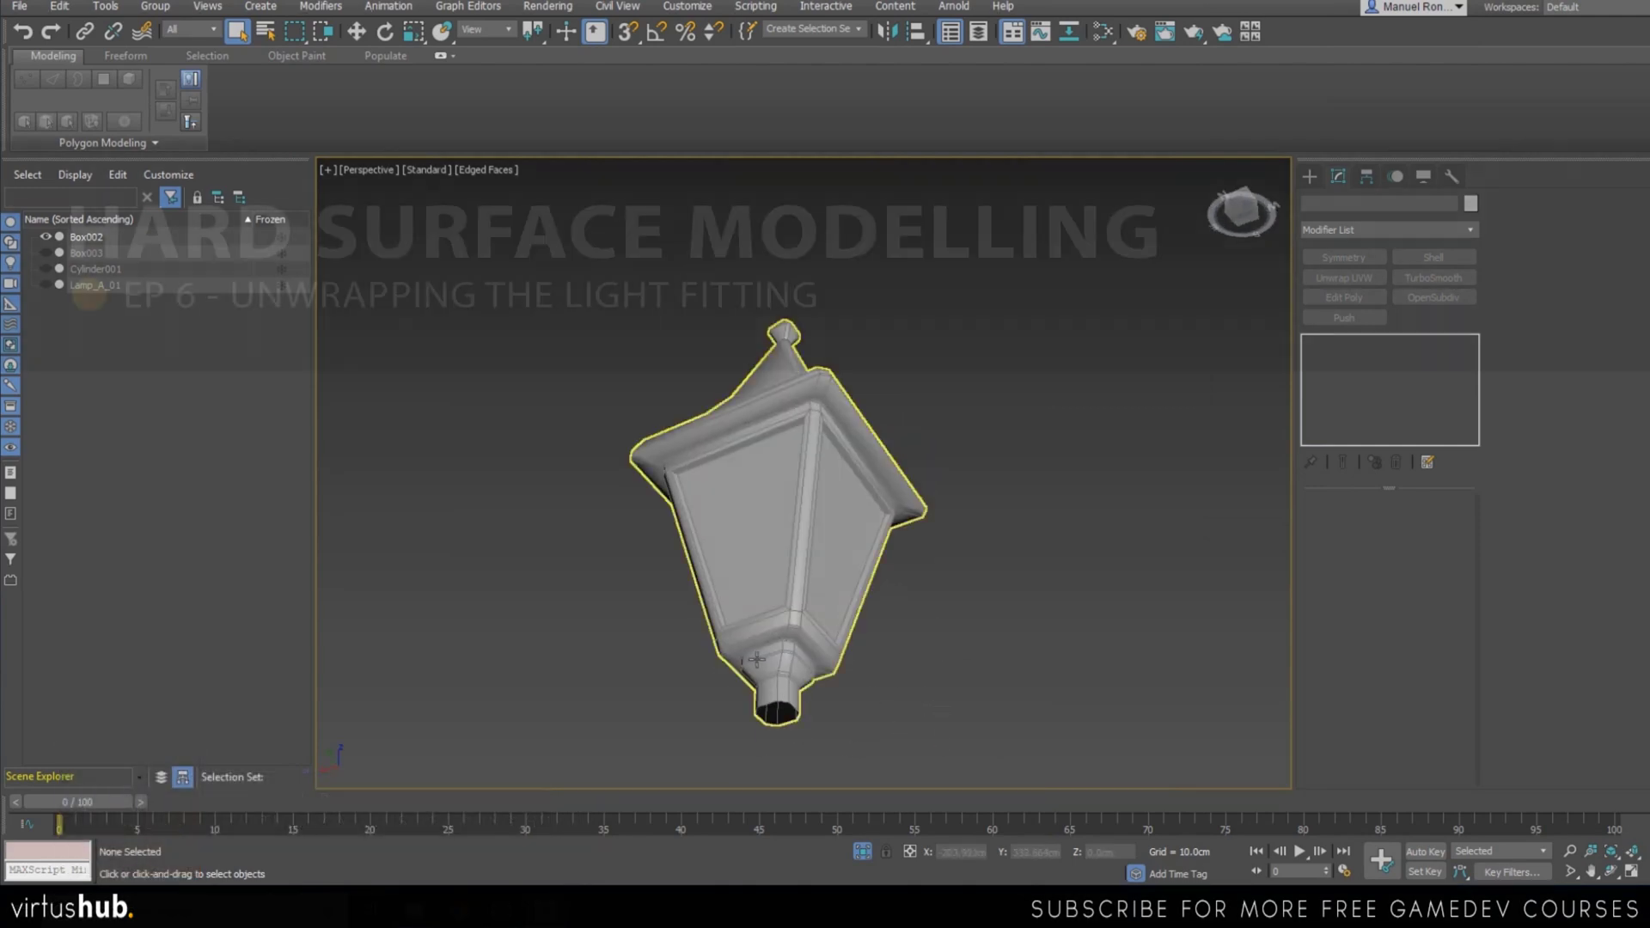
scroll(773, 670, "up", 4)
left_click(833, 399)
scroll(837, 404, "down", 5)
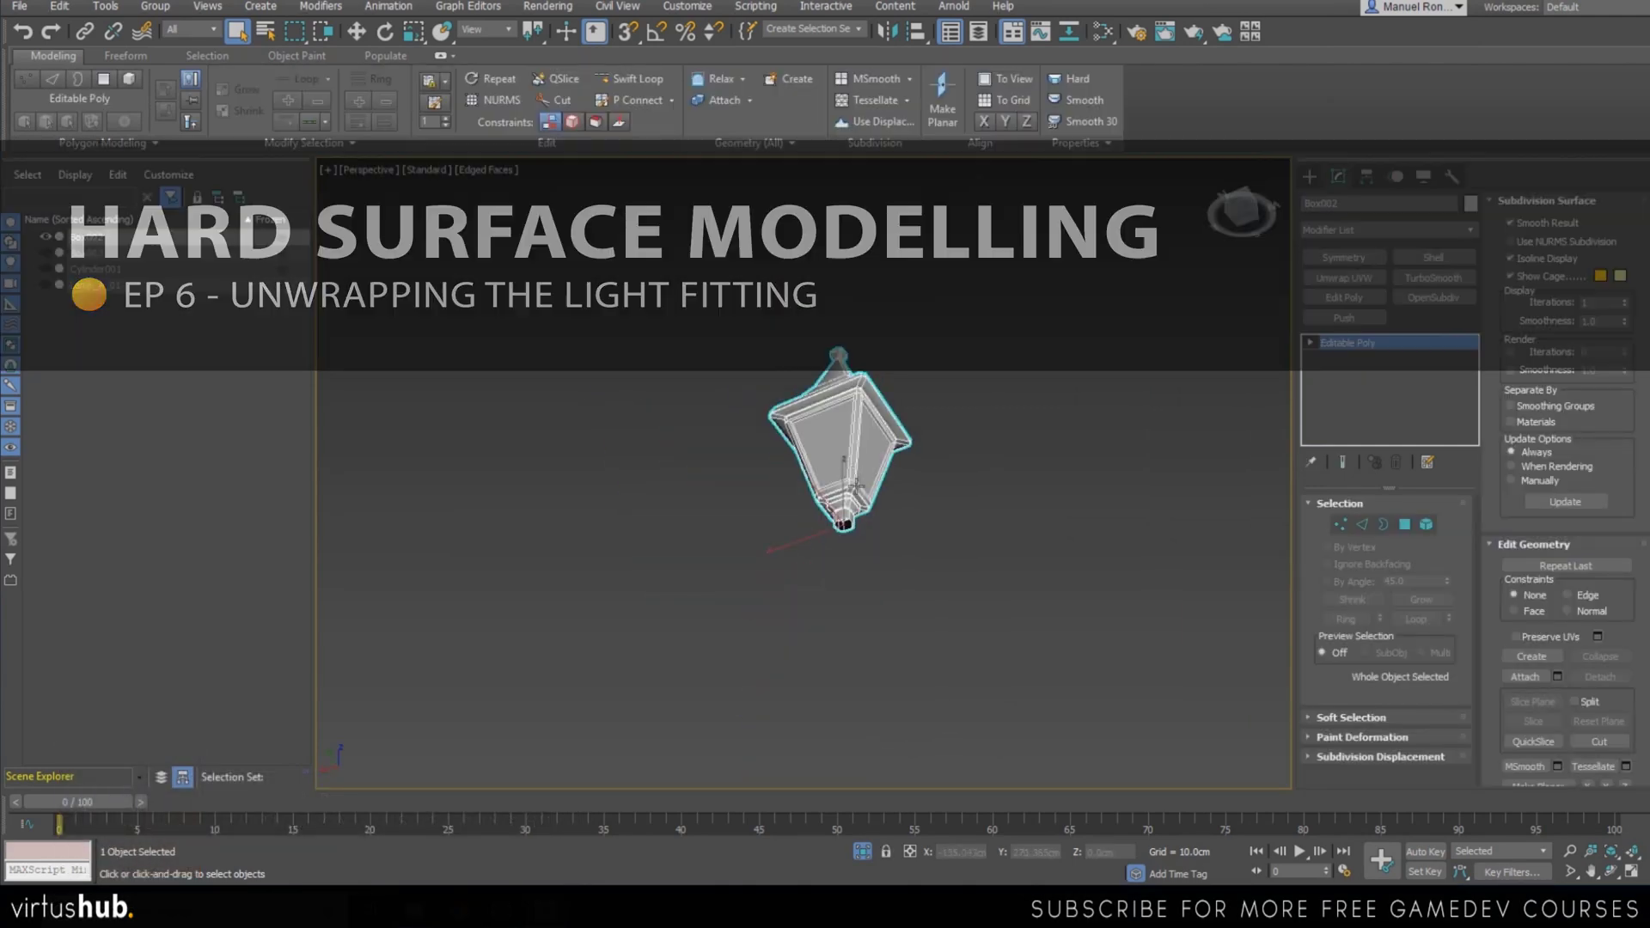
Examine the lantern's finial, roof, glass panels and base from several angles and distances
scroll(851, 421, "up", 7)
middle_click_drag(866, 443, 830, 512)
scroll(855, 522, "down", 6)
scroll(835, 550, "up", 8)
scroll(842, 576, "down", 6)
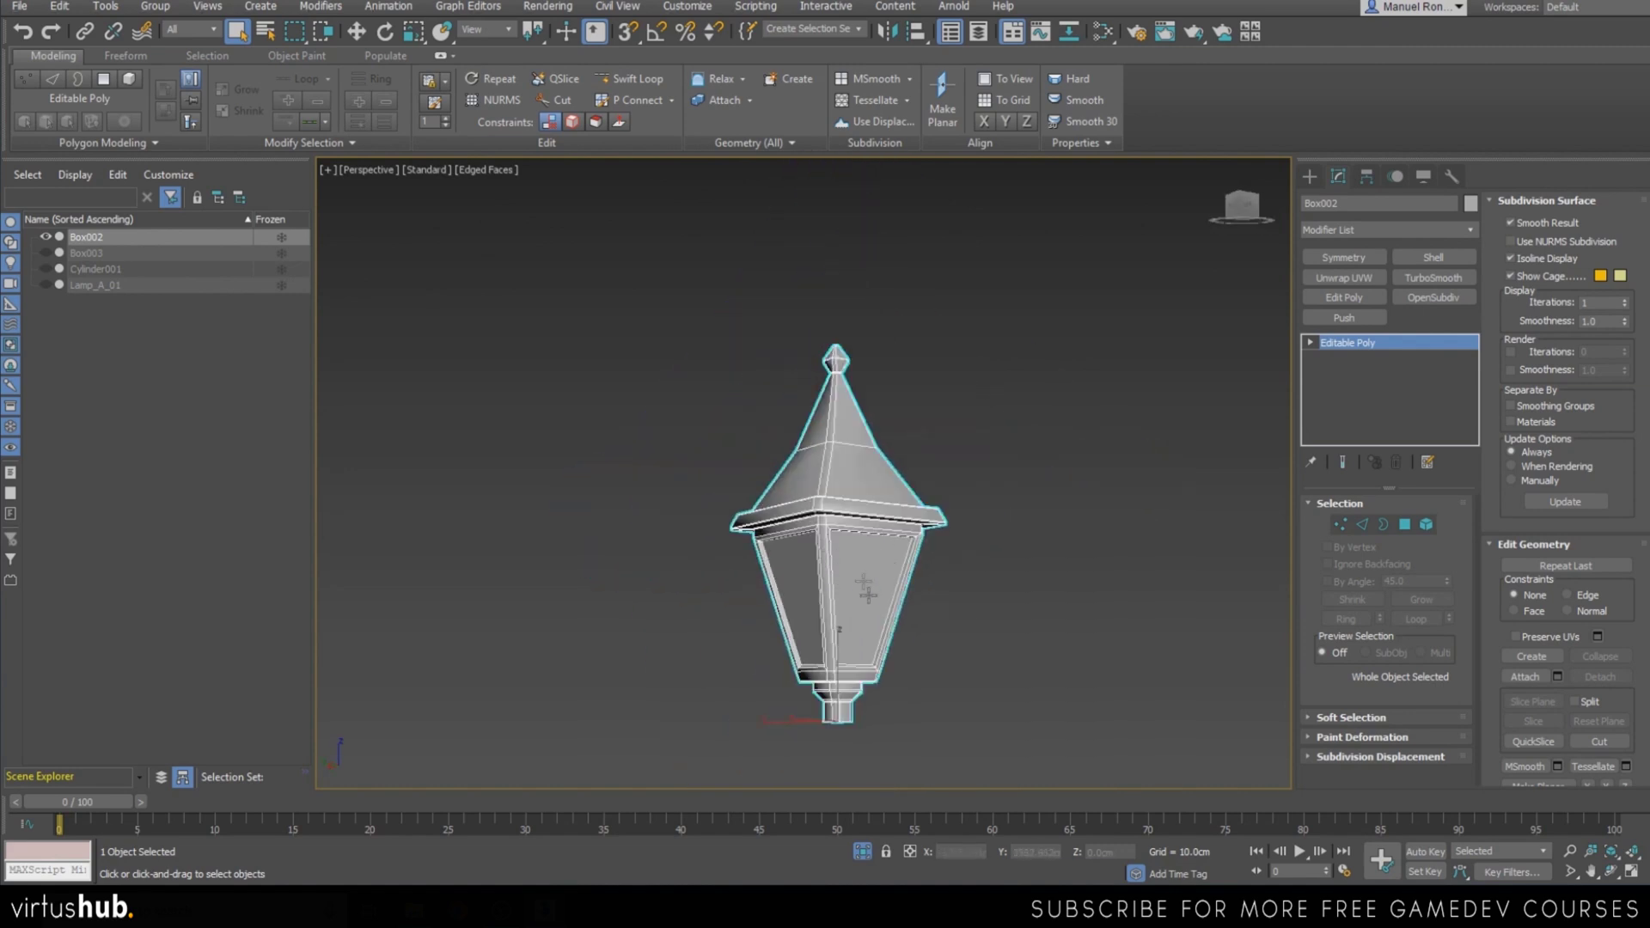
middle_click_drag(660, 644, 730, 661, "alt")
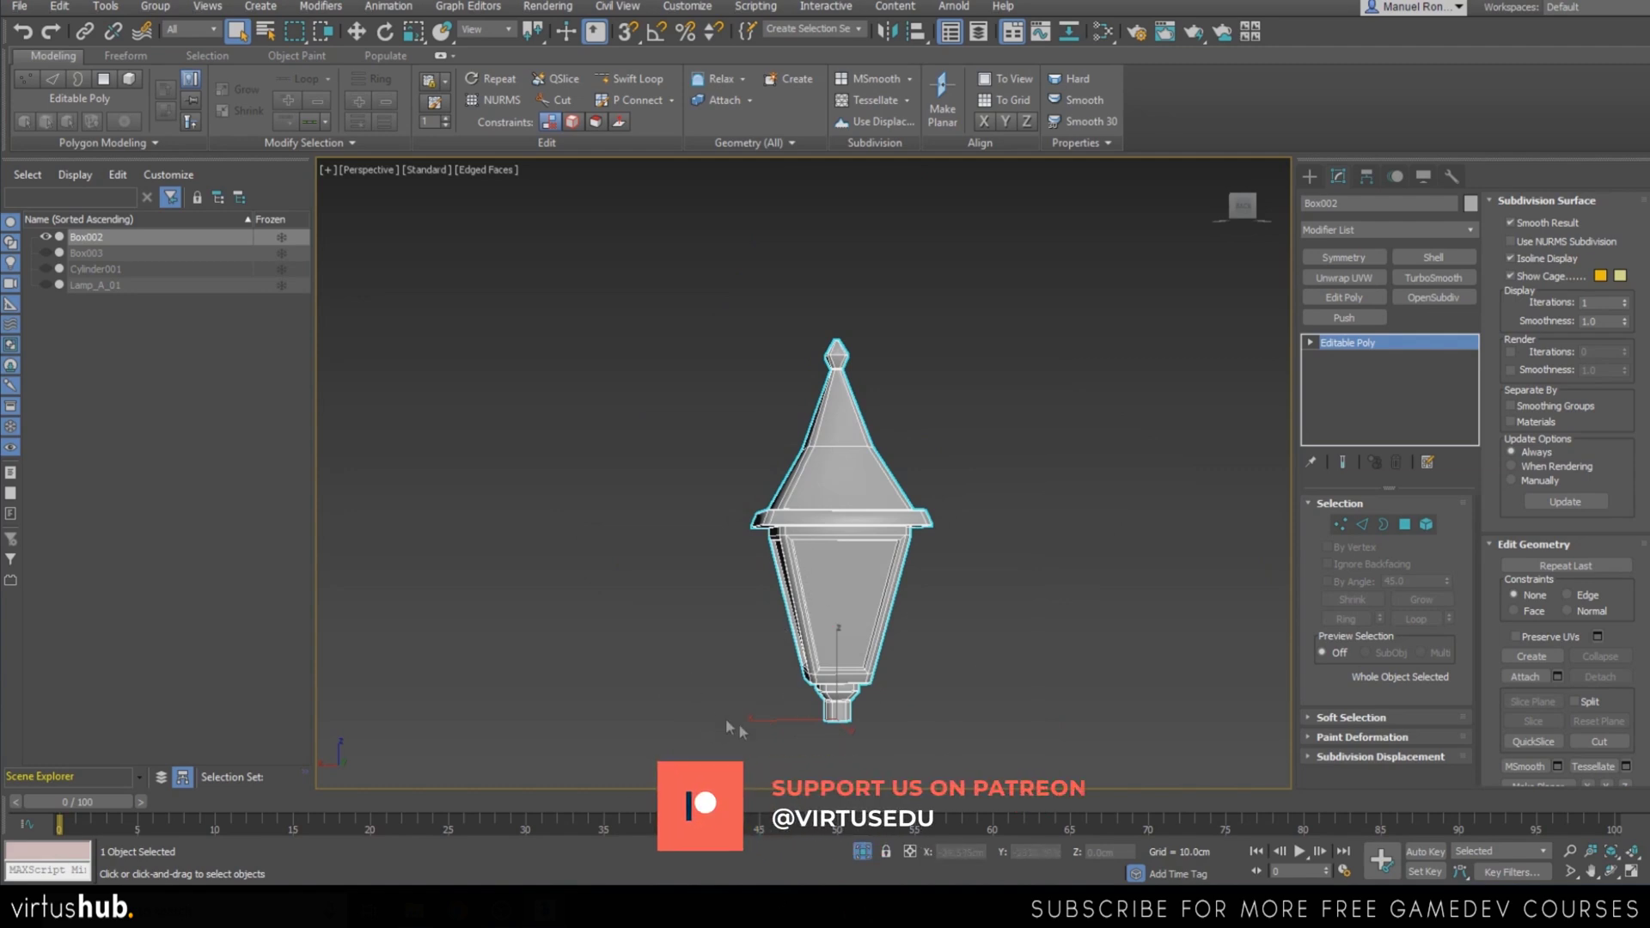
middle_click_drag(725, 718, 832, 592, "alt")
scroll(820, 574, "up", 3)
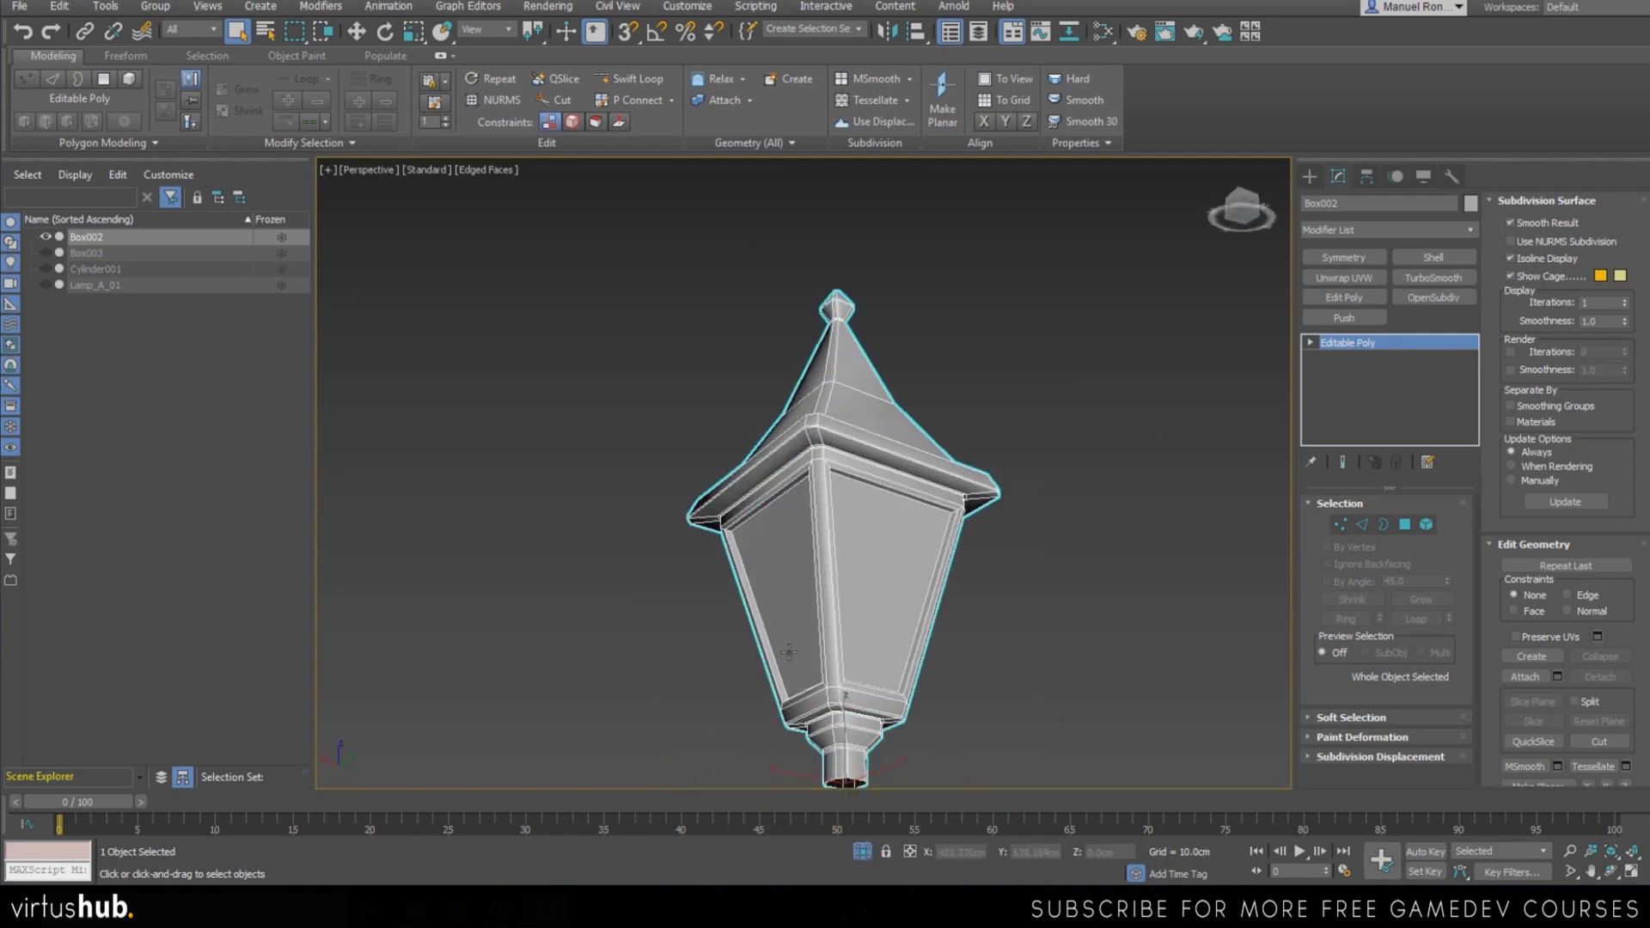
scroll(791, 615, "up", 3)
middle_click_drag(757, 629, 858, 685, "alt")
scroll(823, 519, "down", 5)
scroll(826, 521, "up", 4)
middle_click_drag(862, 602, 837, 653, "alt")
scroll(912, 602, "down", 5)
scroll(833, 645, "up", 2)
middle_click_drag(888, 589, 859, 569, "alt")
scroll(862, 571, "up", 5)
scroll(852, 567, "down", 5)
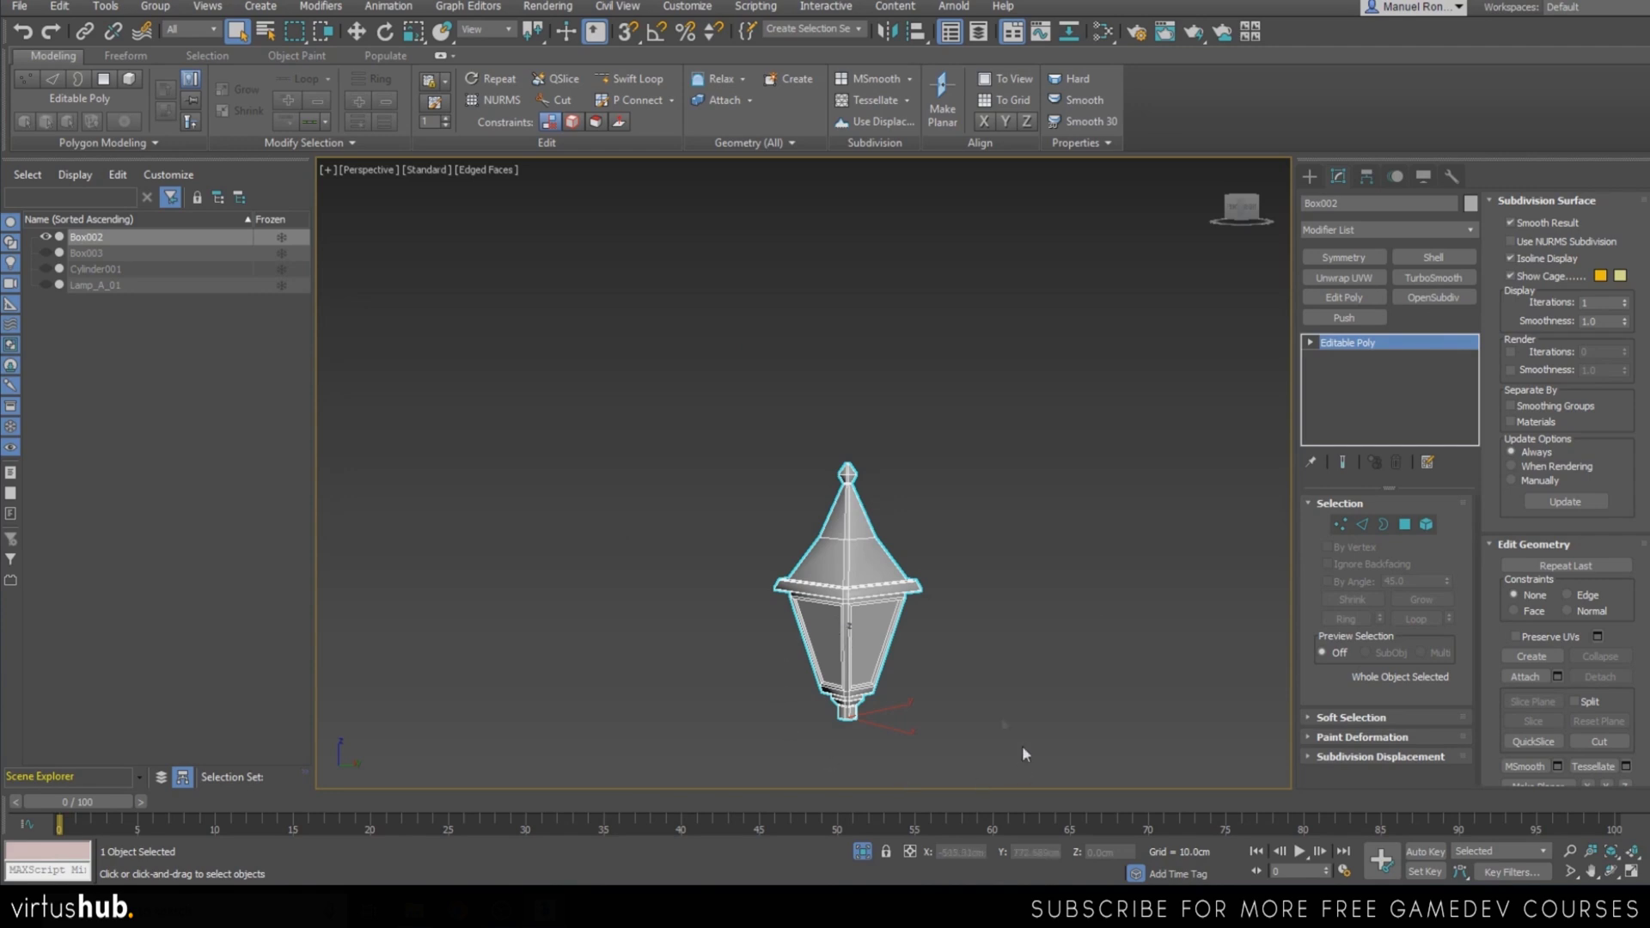
key("z")
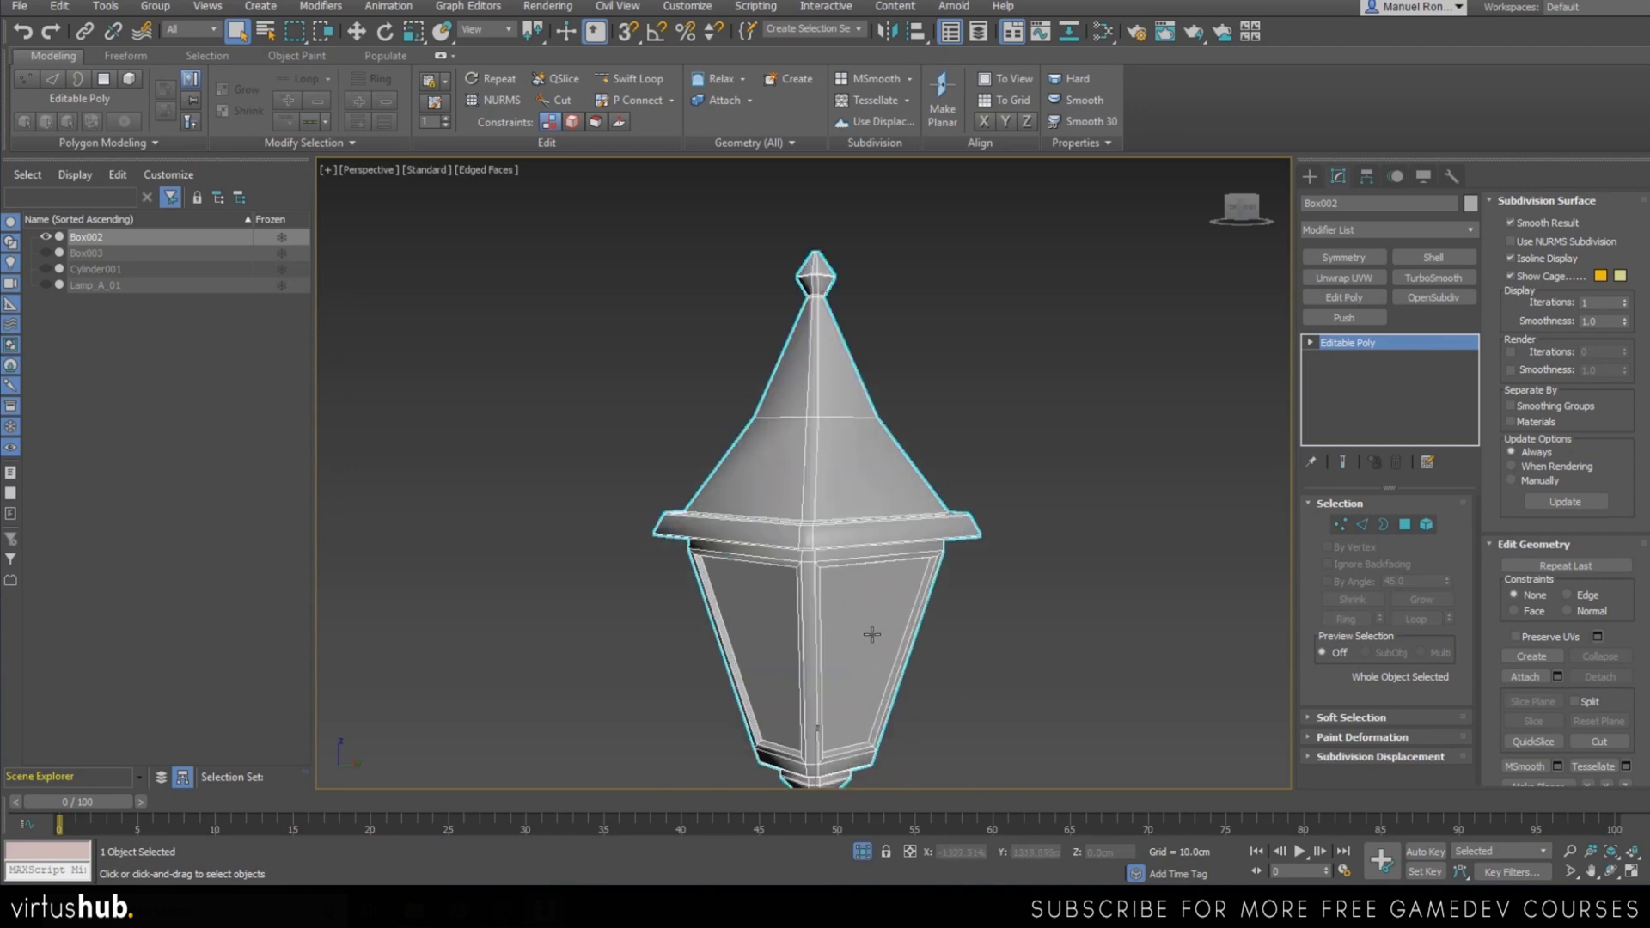
Add an Unwrap UVW modifier to the lantern and open its UV editor
left_click(1325, 277)
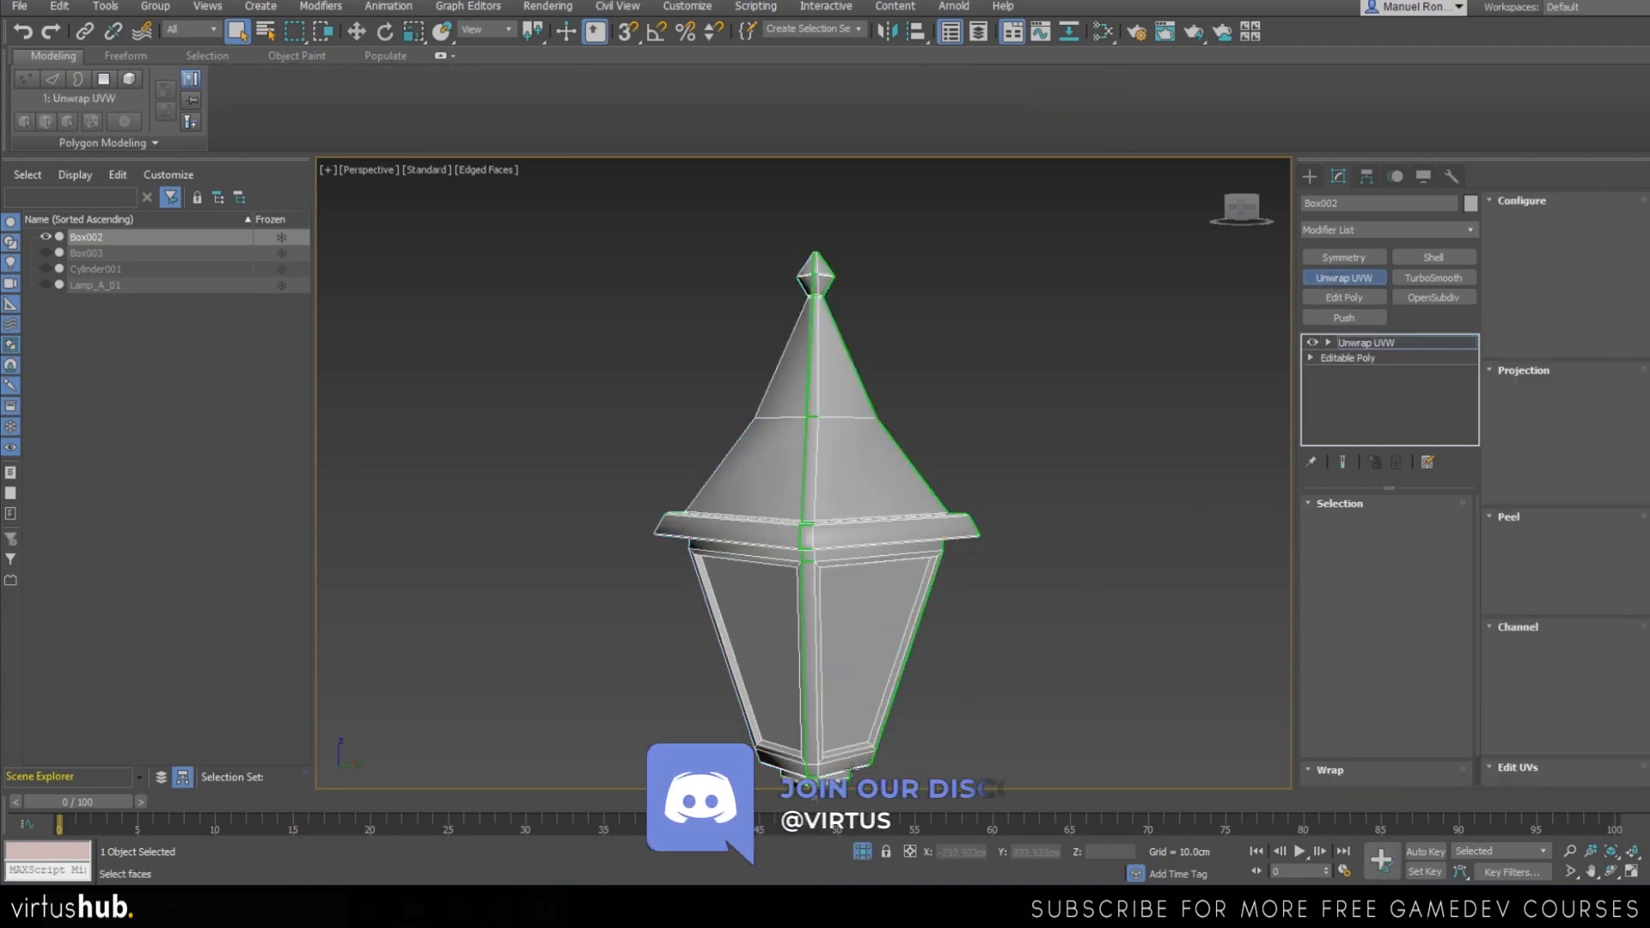
scroll(741, 714, "up", 4)
scroll(740, 713, "down", 6)
middle_click_drag(774, 718, 855, 524)
scroll(855, 550, "up", 3)
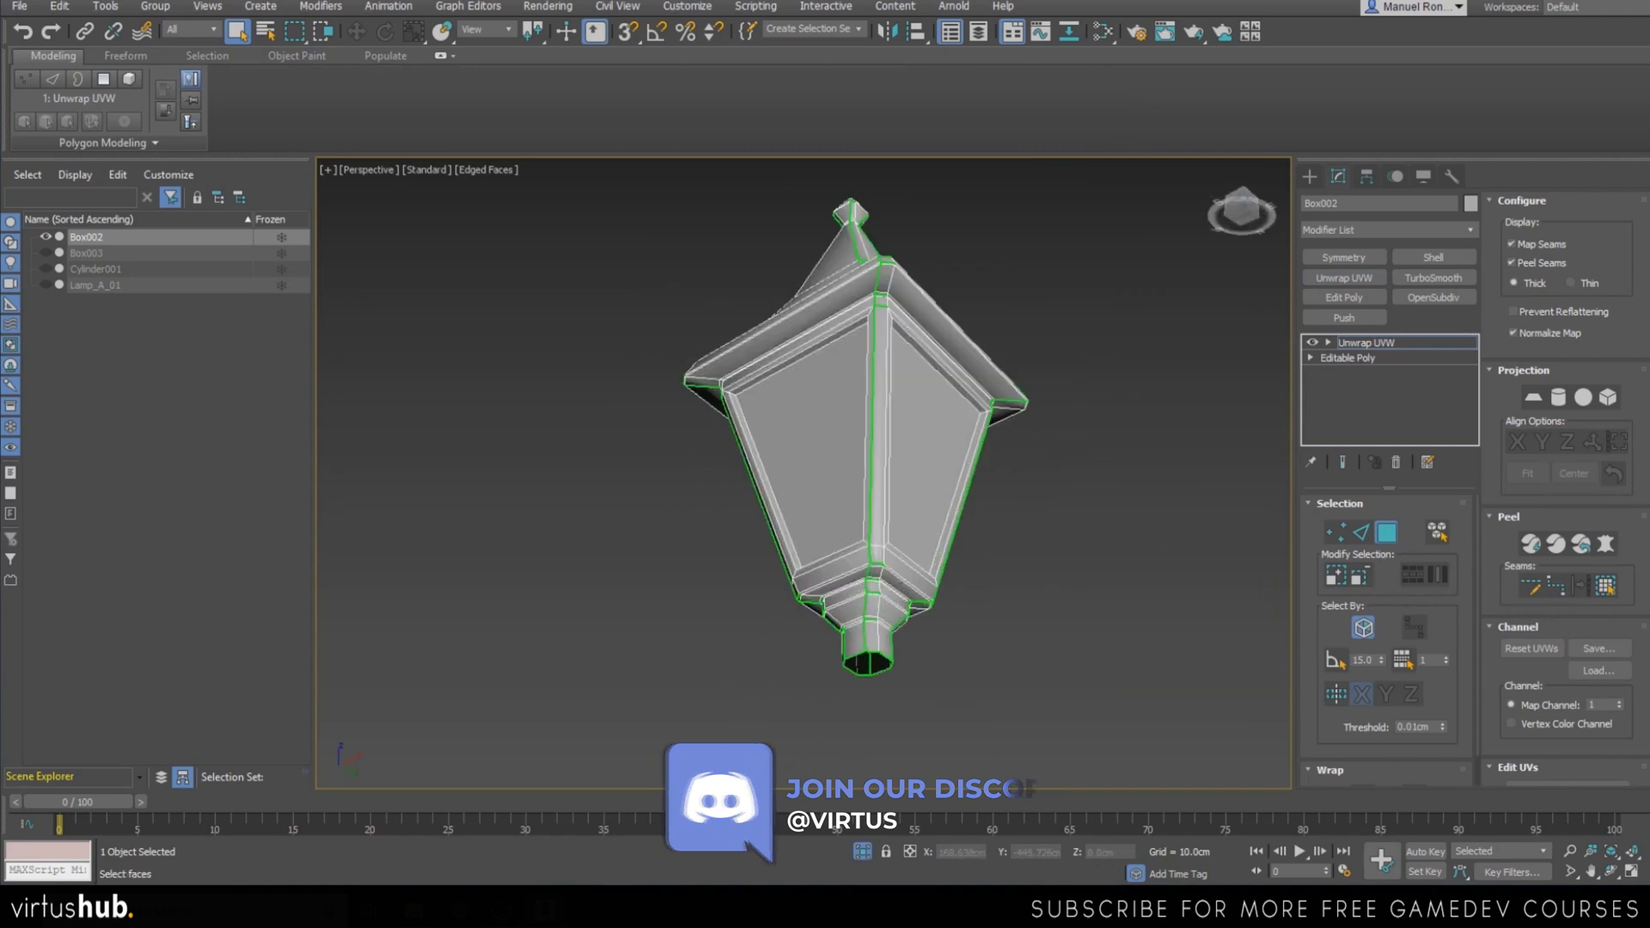
left_click_drag(1492, 546, 1500, 497)
scroll(1500, 497, "down", 3)
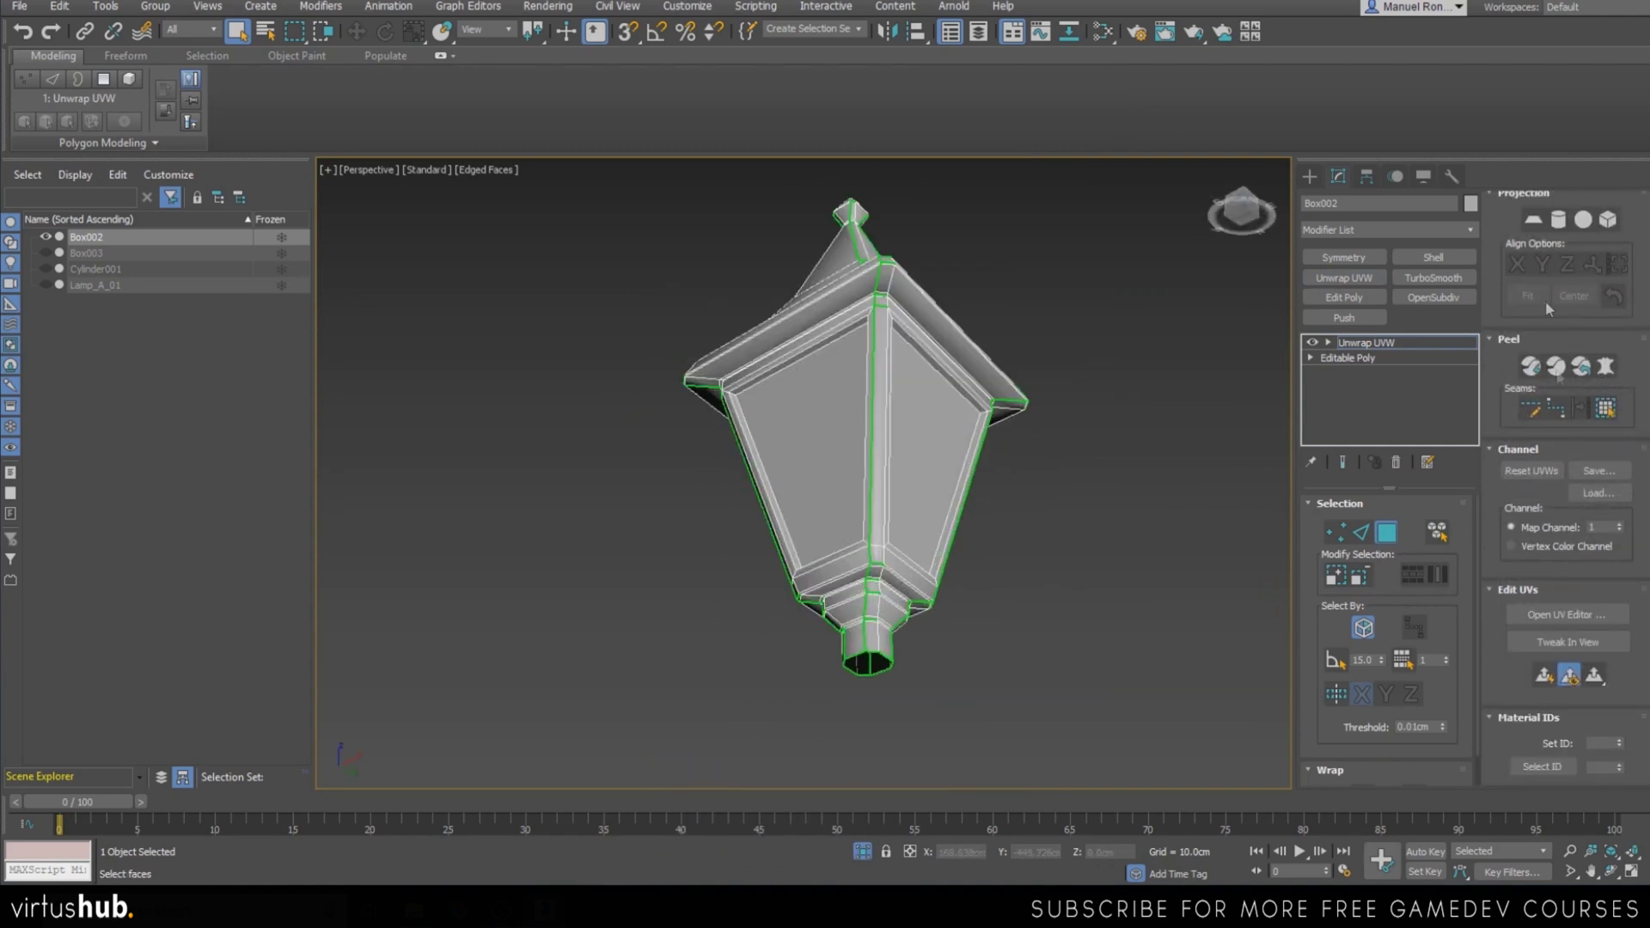
left_click(1559, 615)
scroll(335, 461, "down", 6)
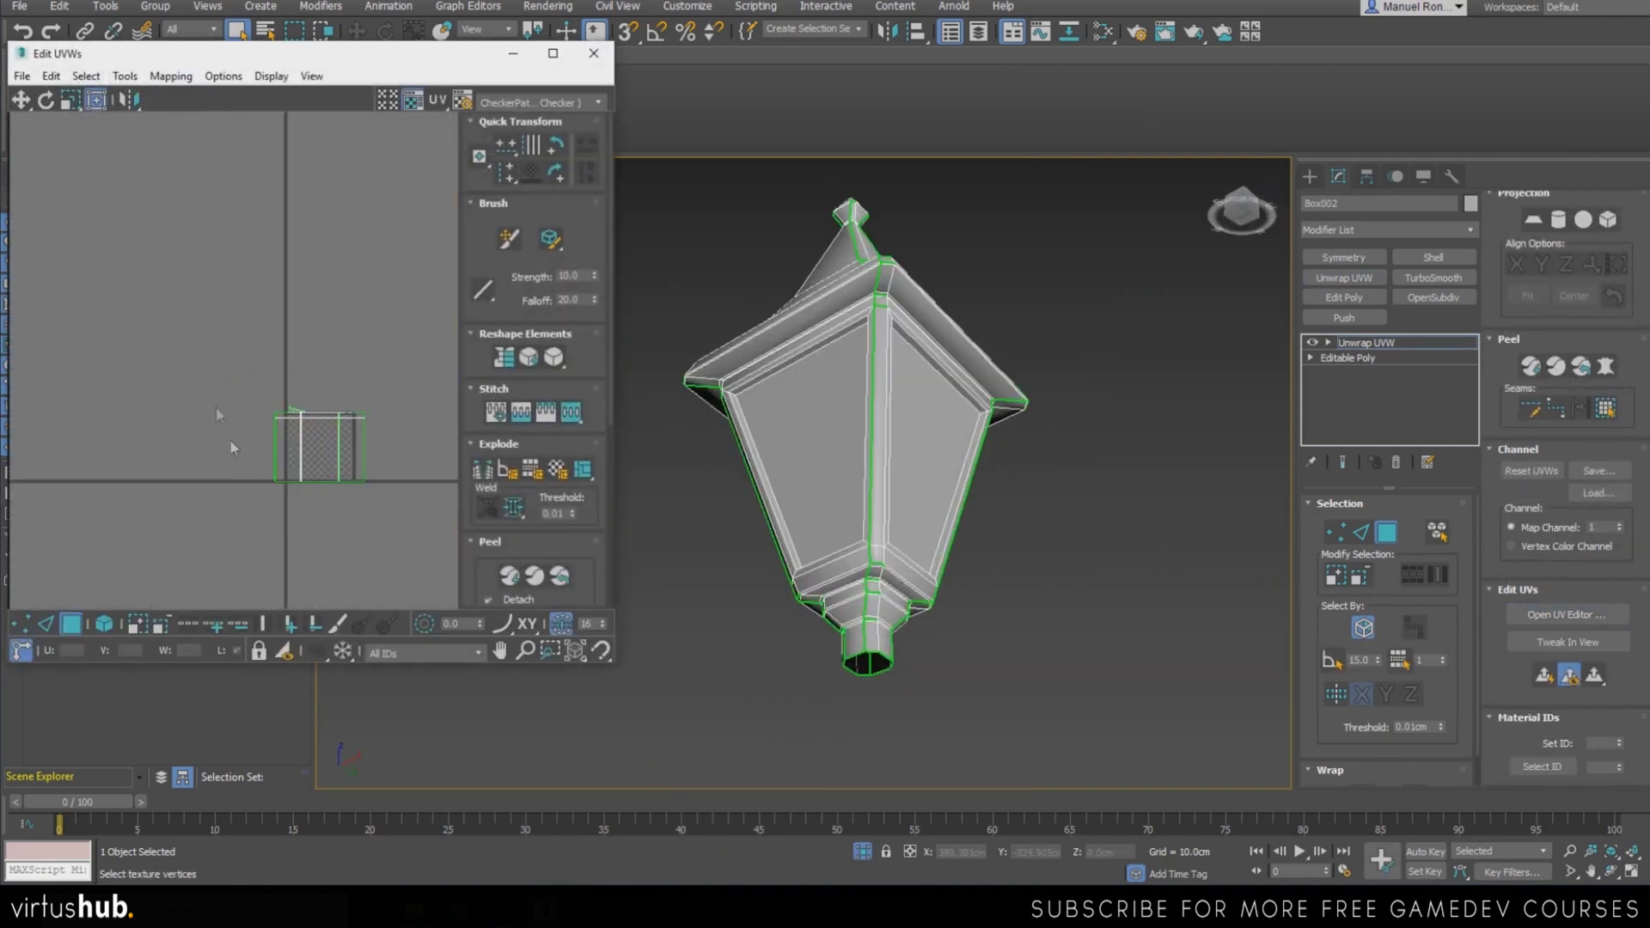
Apply a quick planar map to all the lantern's faces, move the UV shell outside the checker tile and deselect it
key("ctrl+a")
scroll(398, 371, "up", 5)
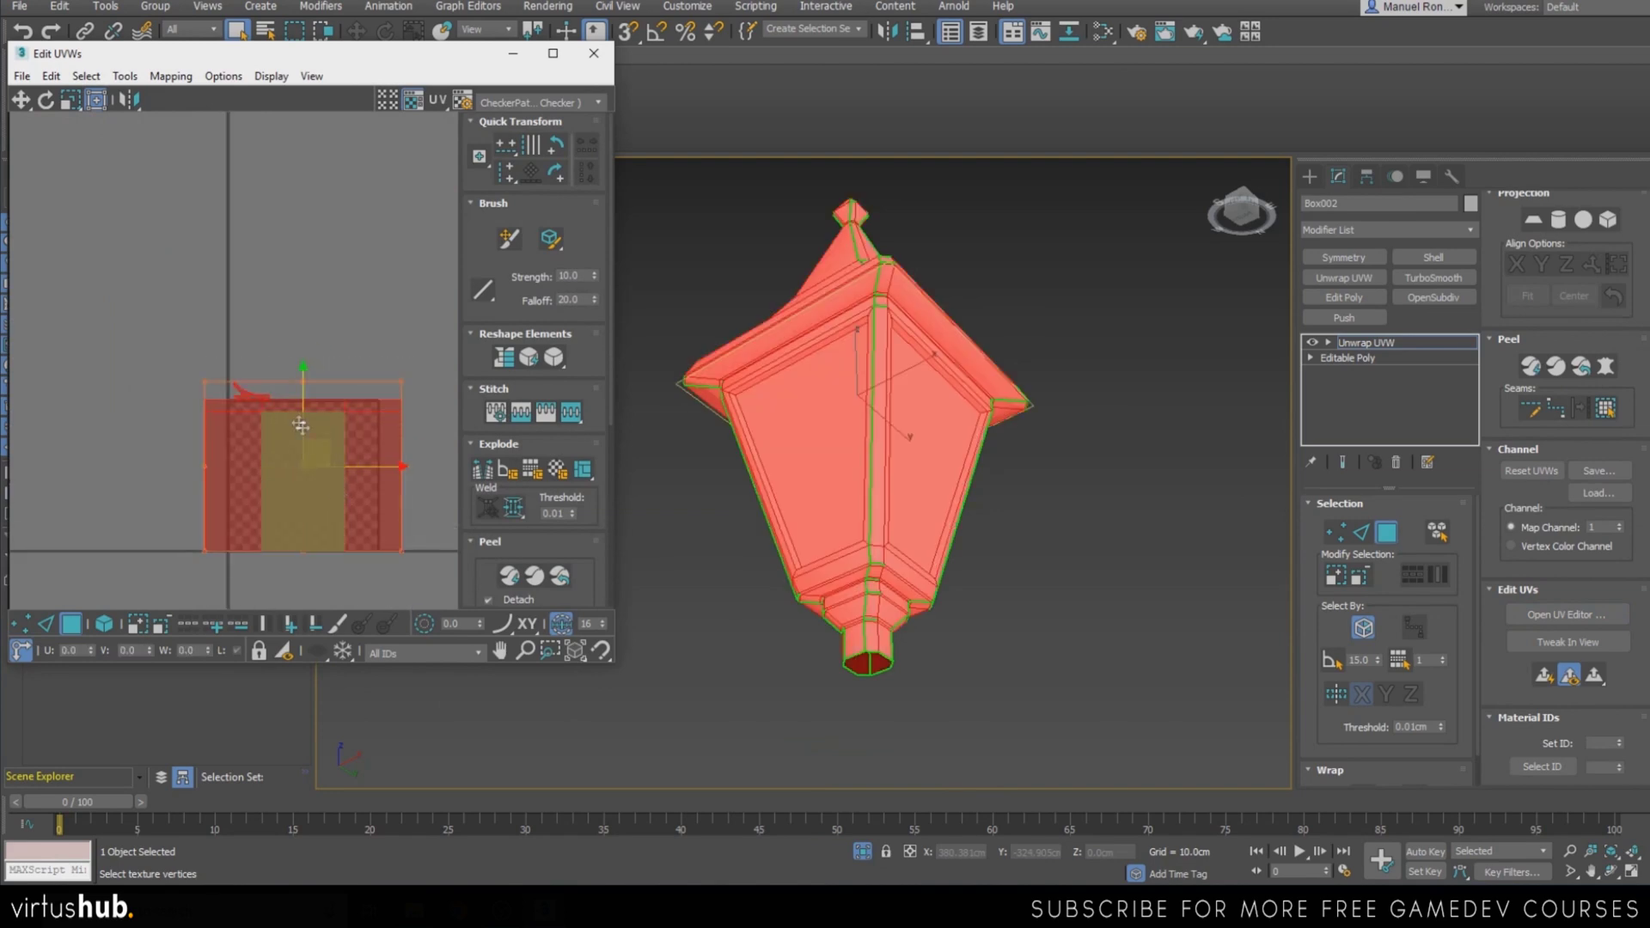
scroll(280, 458, "down", 4)
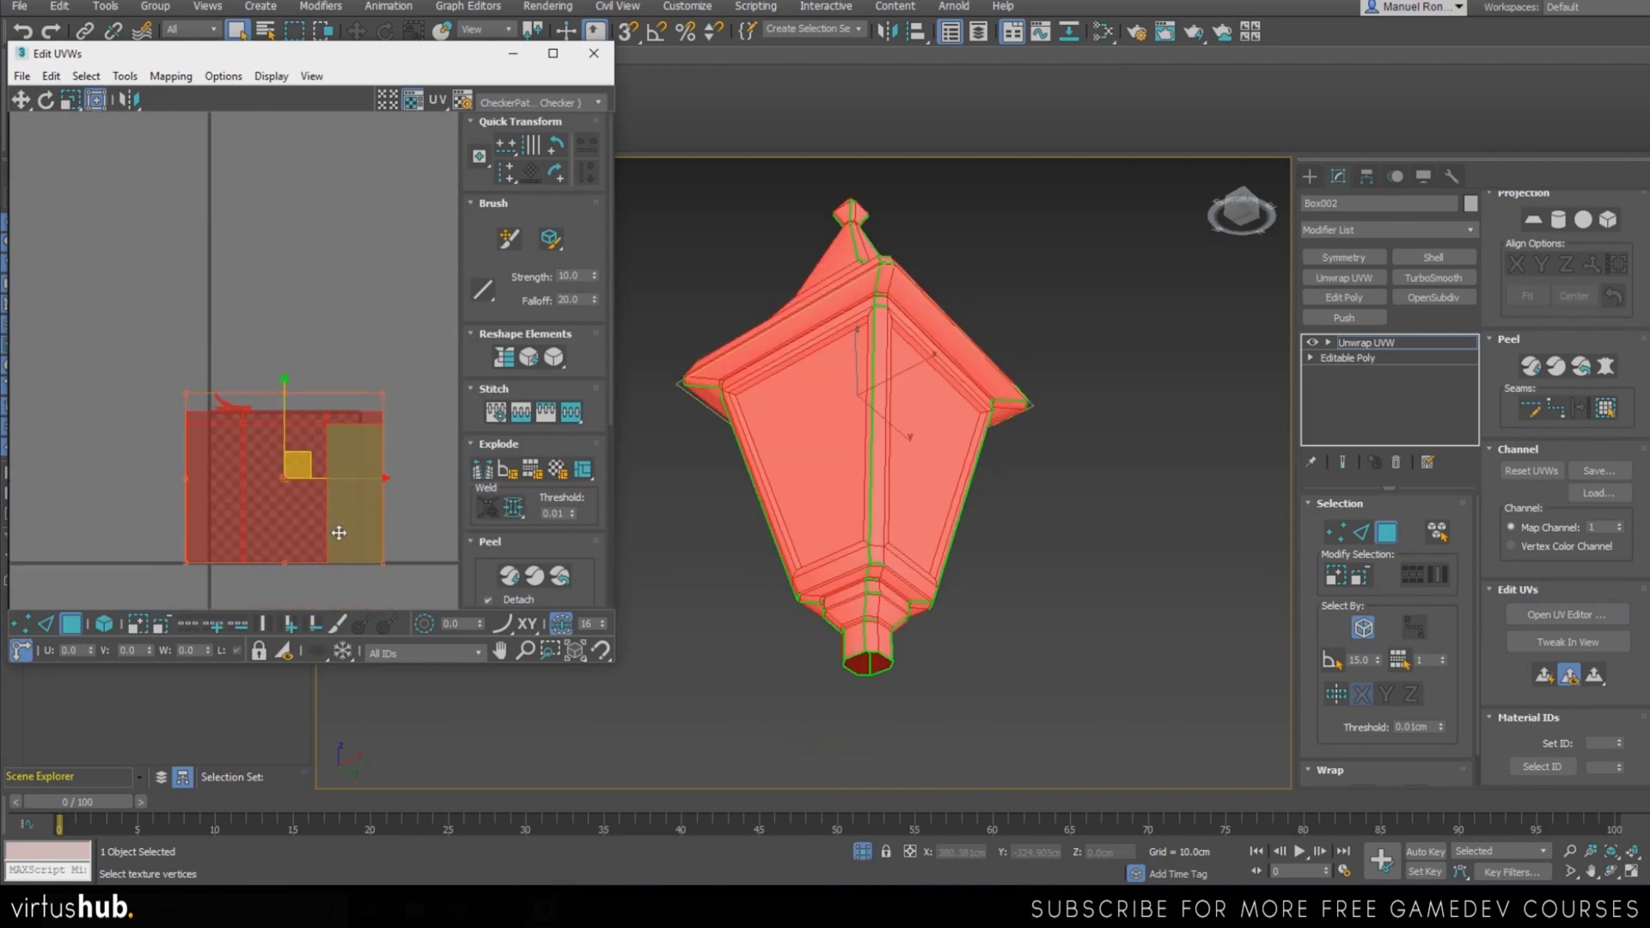
left_click(1545, 677)
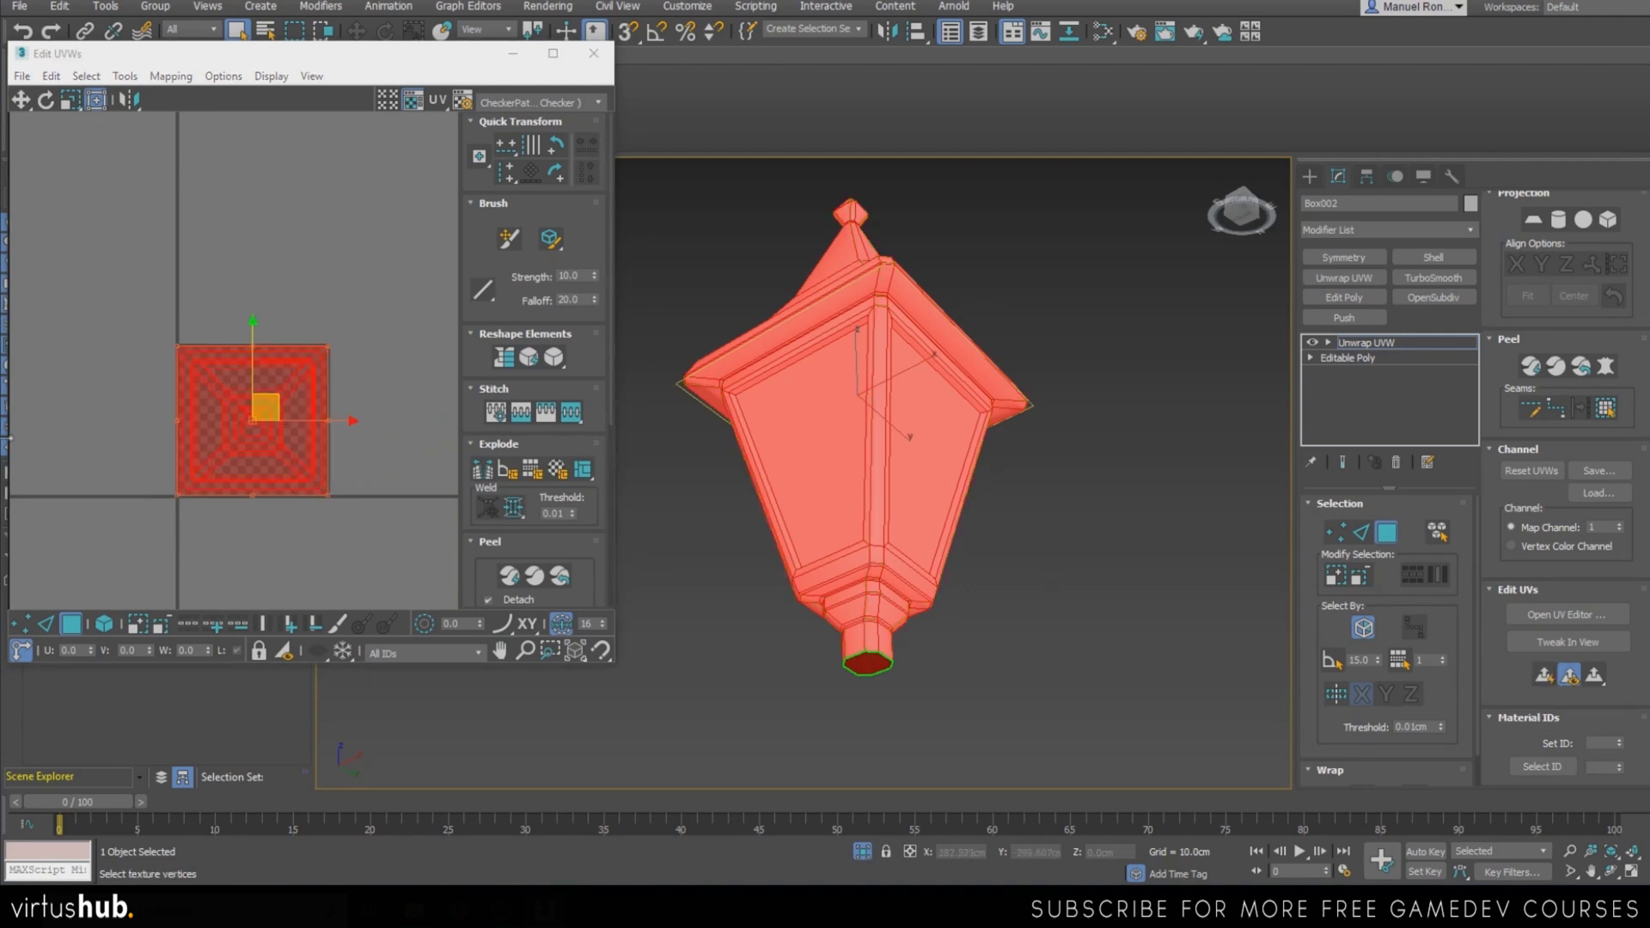
left_click_drag(243, 430, 77, 159)
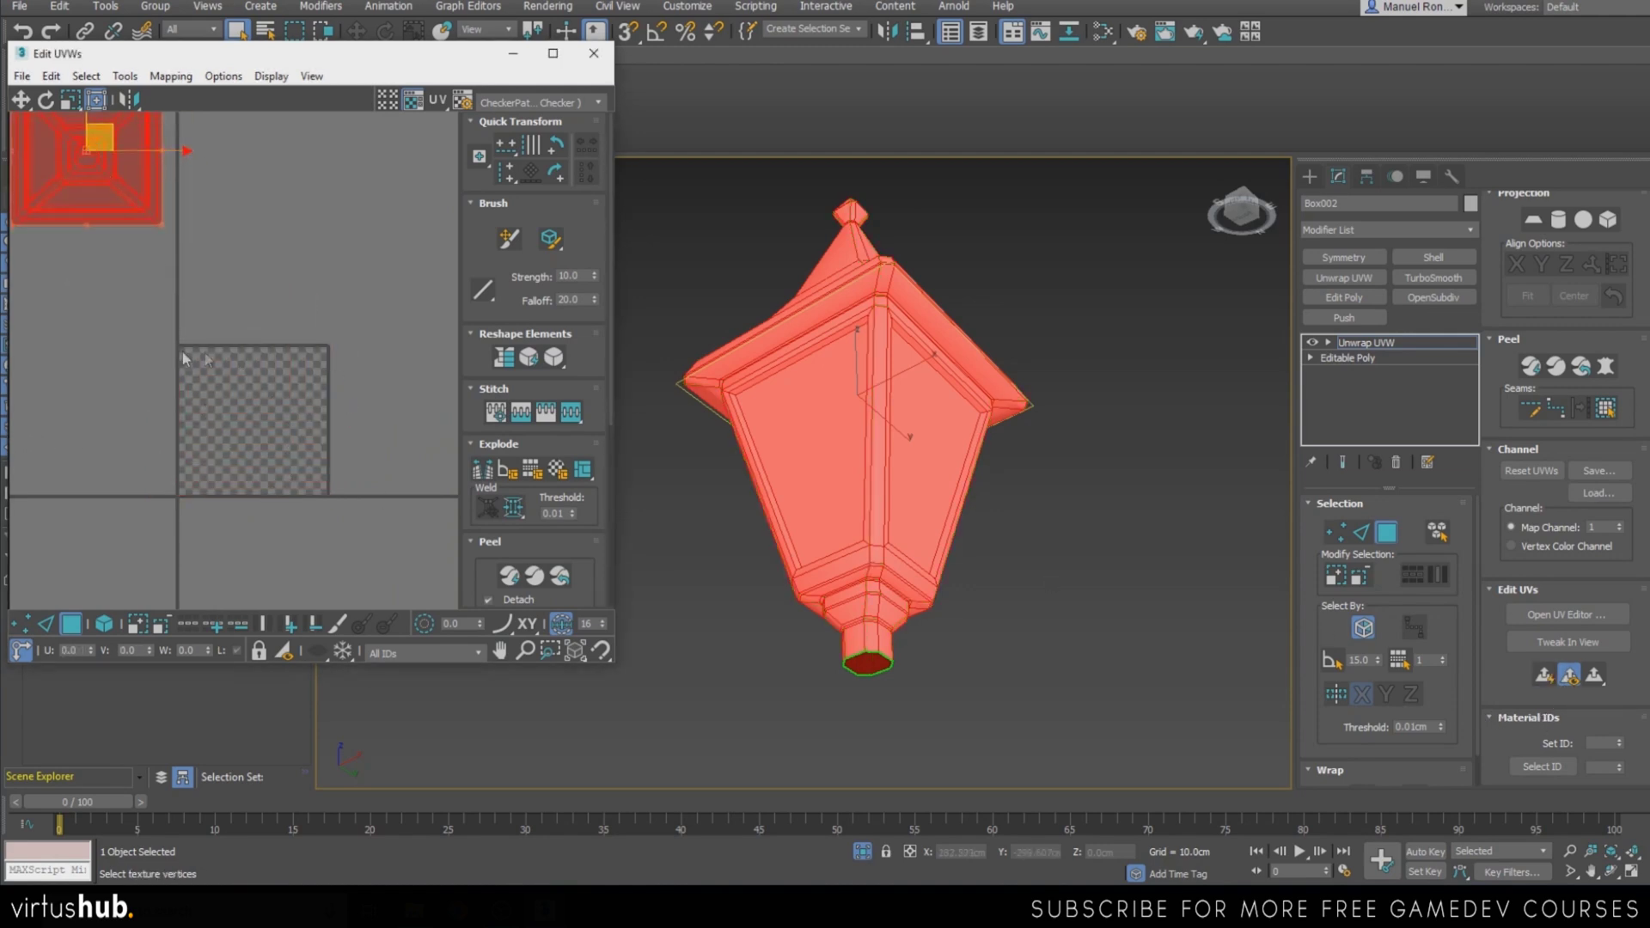
left_click(261, 316)
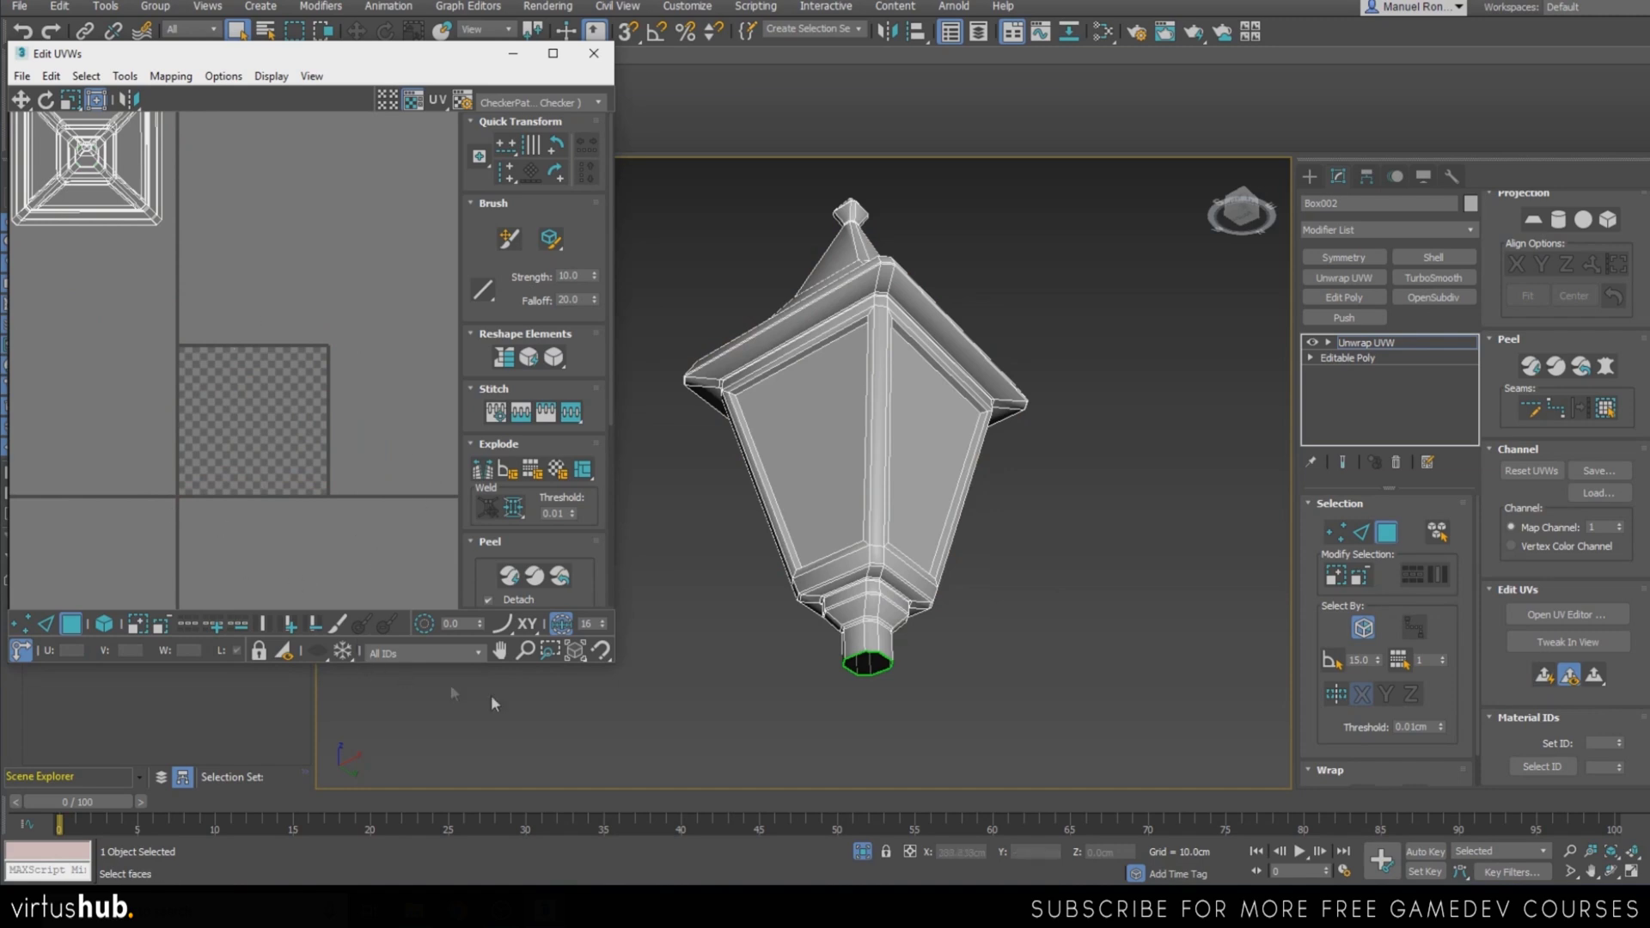
Examine the lantern's base, side panels and roof to plan where the seams go
middle_click_drag(854, 699, 913, 678, "alt")
scroll(847, 547, "up", 5)
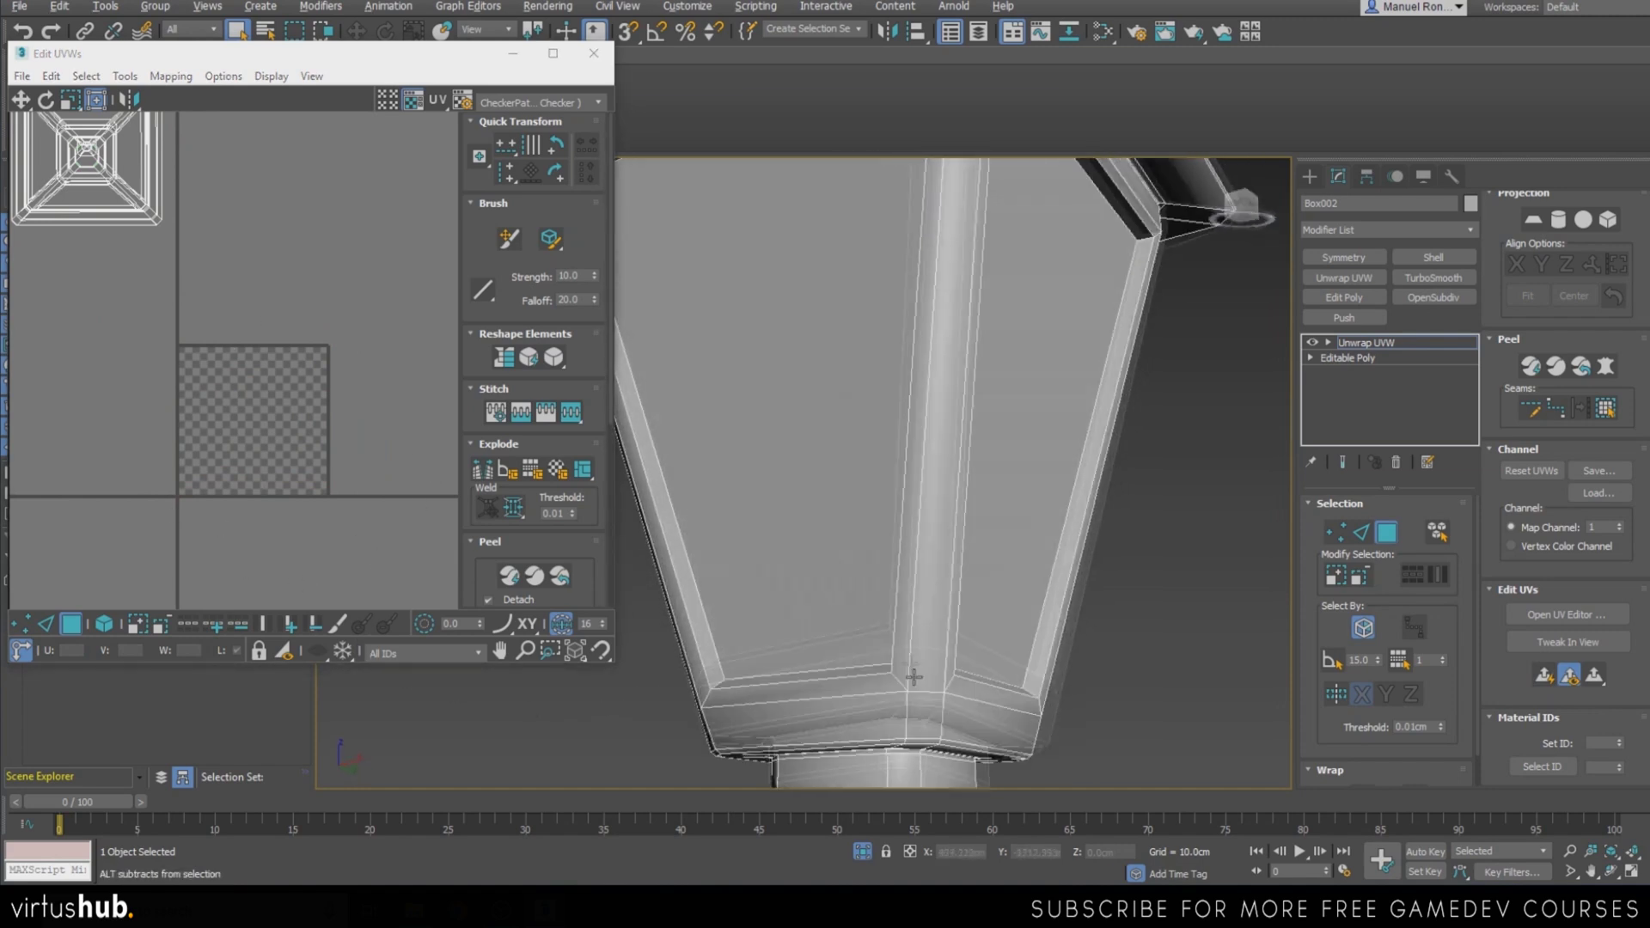
scroll(877, 614, "down", 3)
scroll(878, 613, "down", 6)
middle_click_drag(878, 613, 822, 574, "alt")
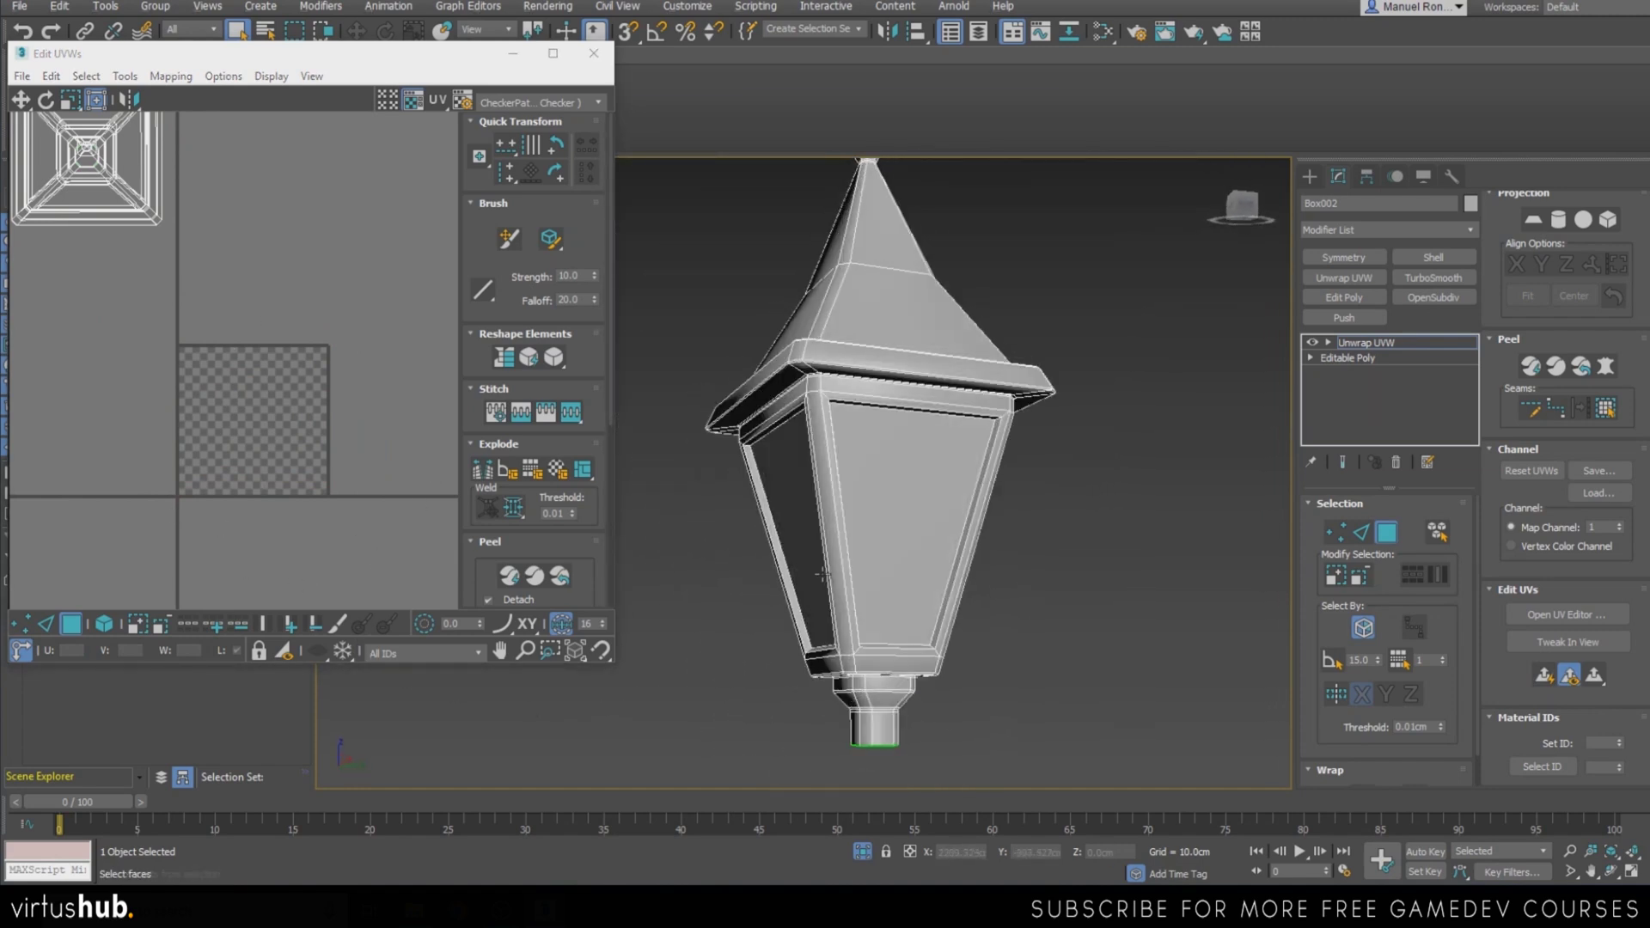
middle_click_drag(796, 518, 988, 516, "alt")
middle_click_drag(792, 412, 816, 503)
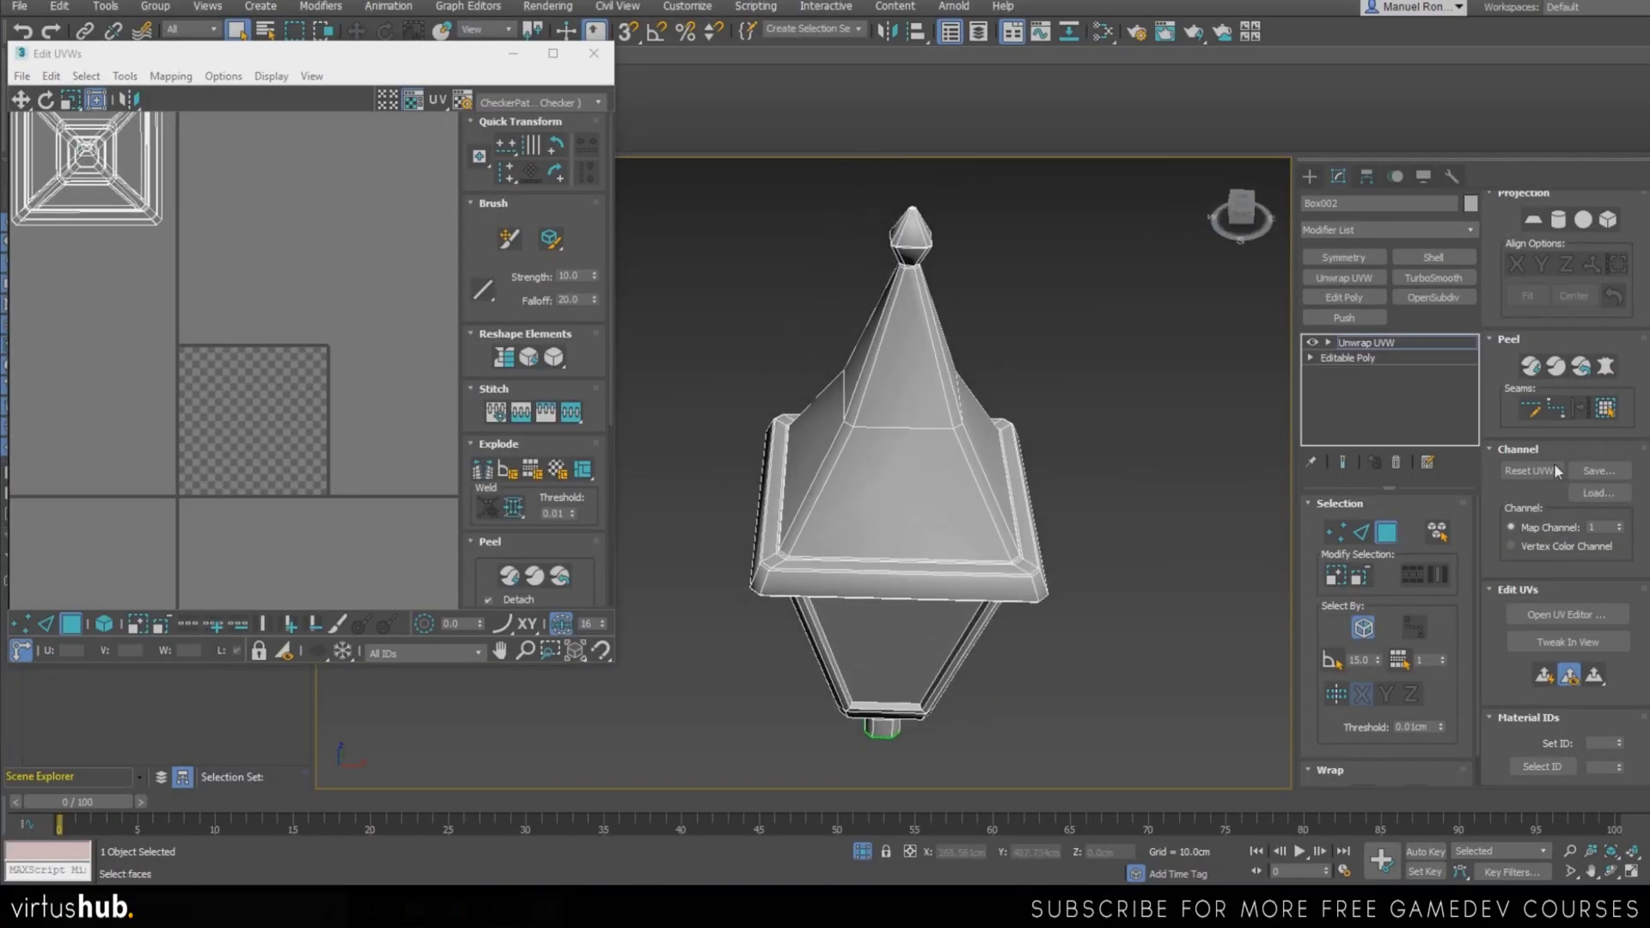
Select the edge loop around the neck directly below the finial and convert it to a peel seam
left_click(1559, 404)
middle_click_drag(937, 404, 937, 452, "alt")
scroll(938, 452, "up", 6)
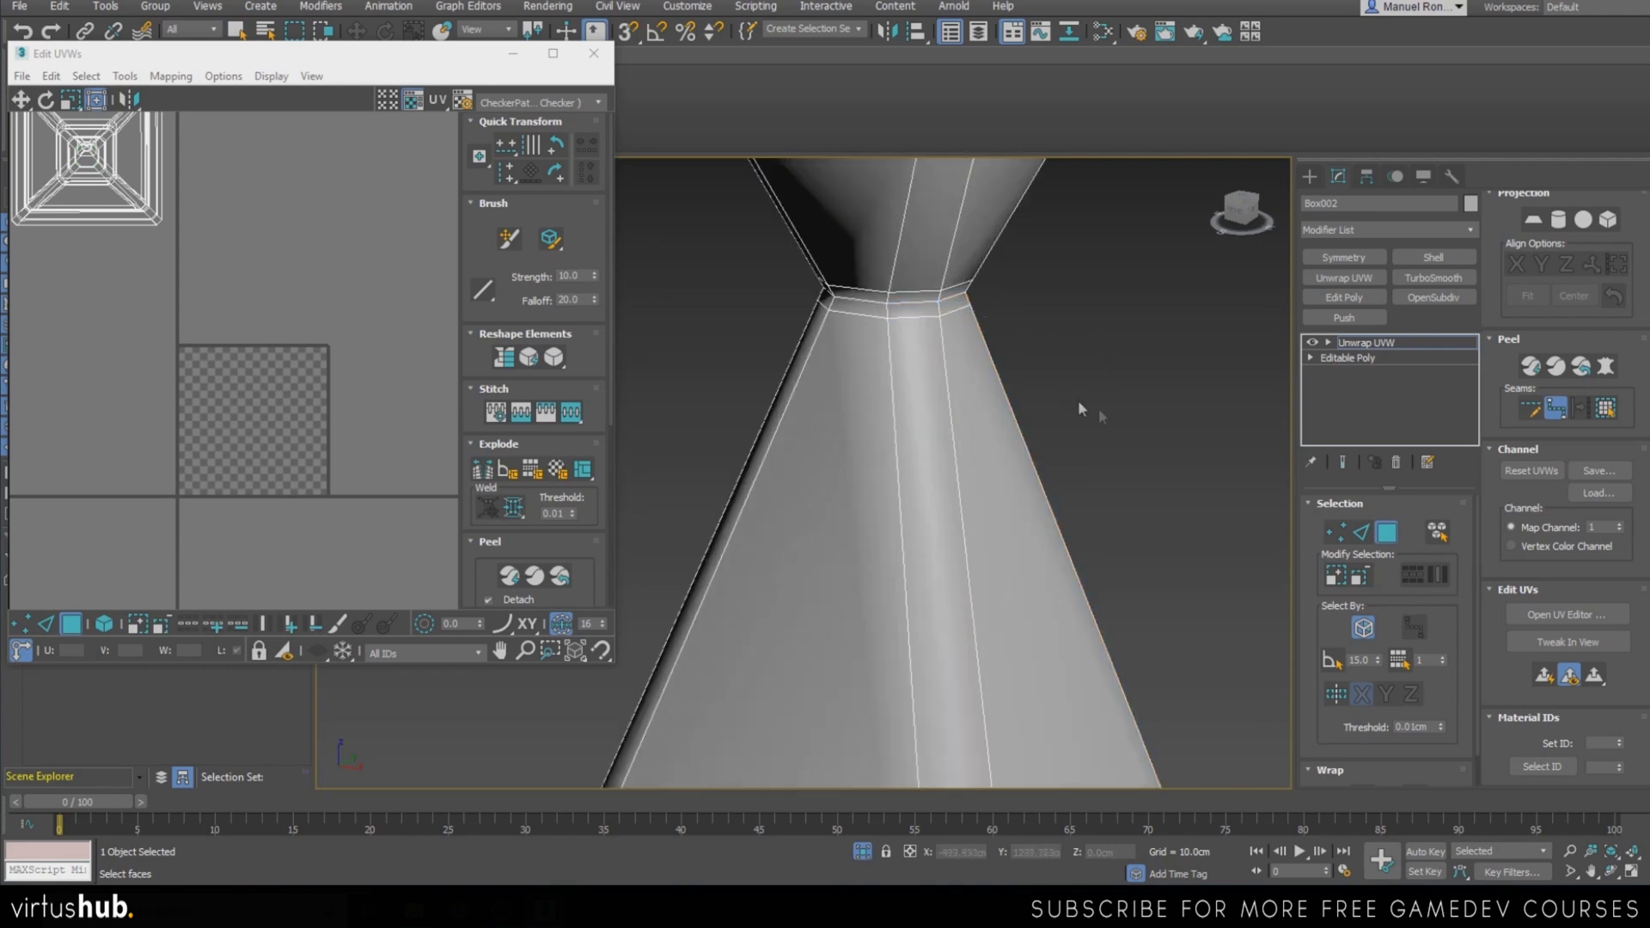
left_click(1381, 538)
left_click(1364, 535)
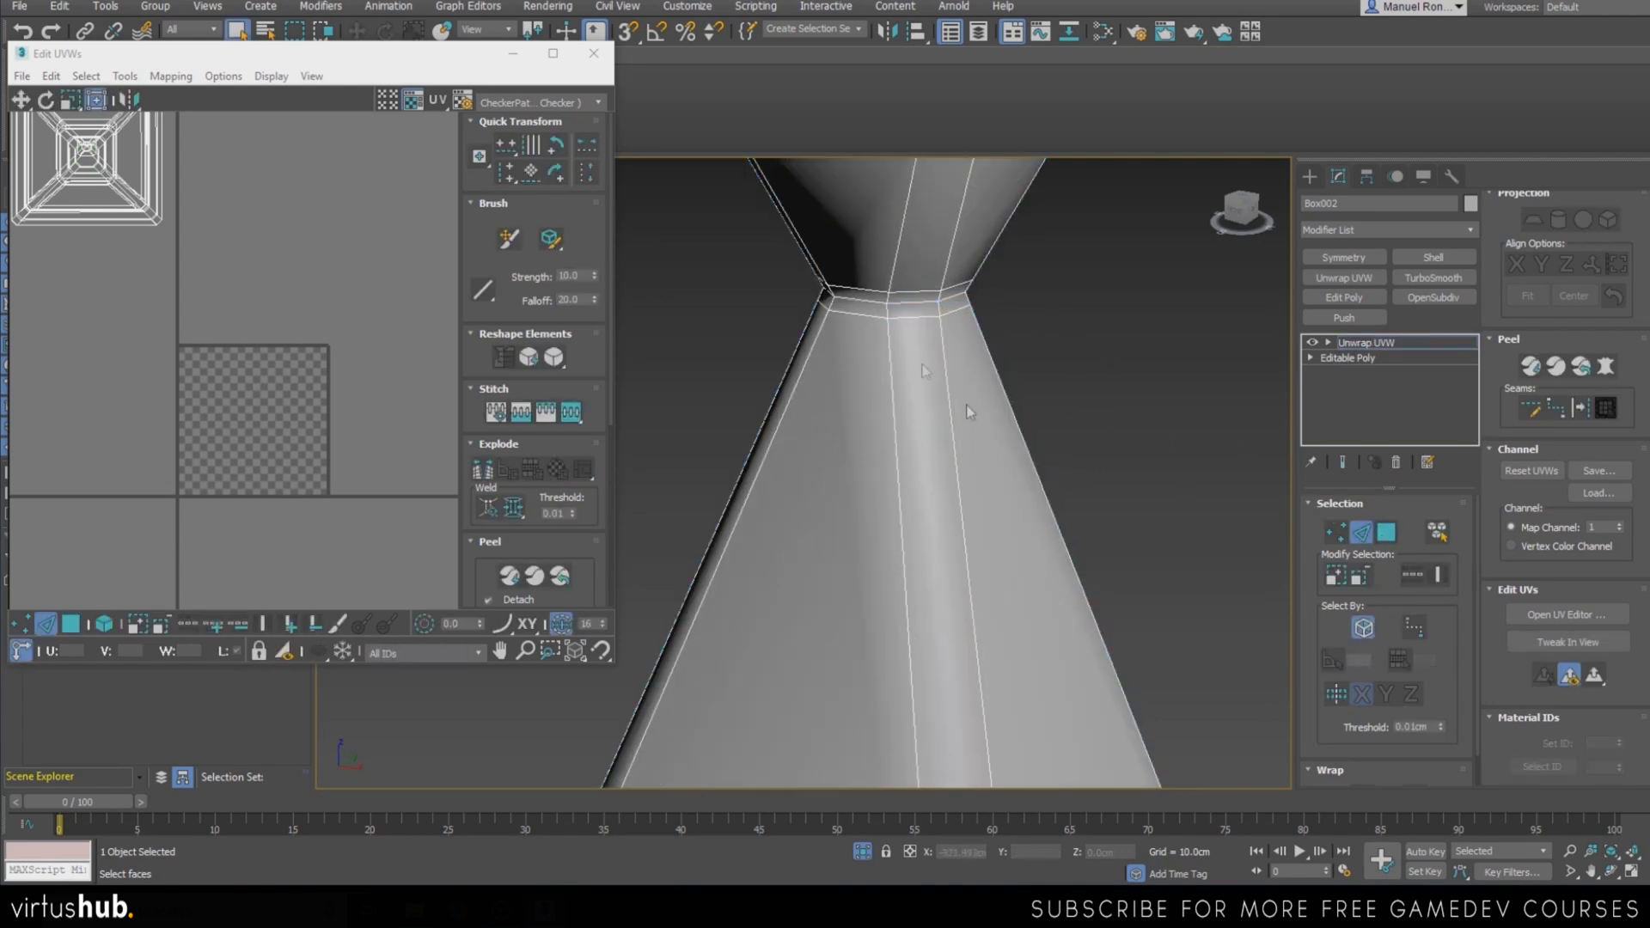
double_click(901, 303)
scroll(895, 309, "down", 5)
mouse_move(895, 320)
middle_mouse_down("alt")
mouse_move(848, 332)
mouse_move(863, 321)
middle_mouse_up("alt")
scroll(887, 309, "up", 5)
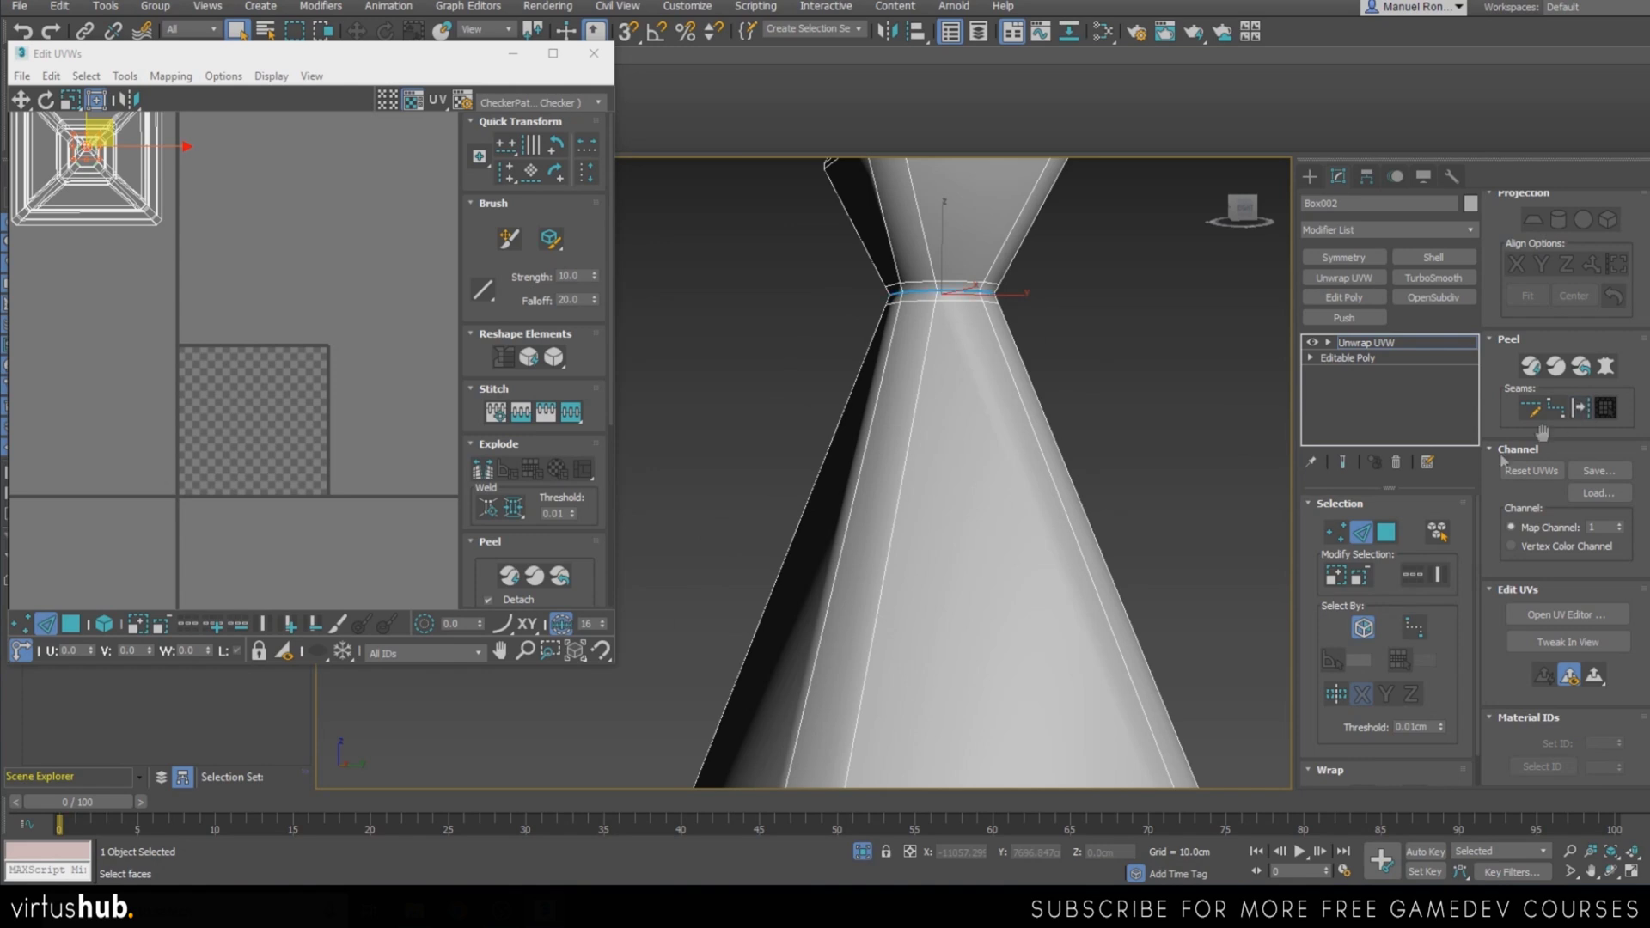
Select the ring of triangular cap faces on the very top of the finial
scroll(945, 481, "down", 5)
mouse_move(945, 489)
middle_mouse_down("alt")
mouse_move(963, 507)
mouse_move(983, 446)
mouse_move(977, 482)
middle_mouse_up("alt")
scroll(950, 494, "up", 3)
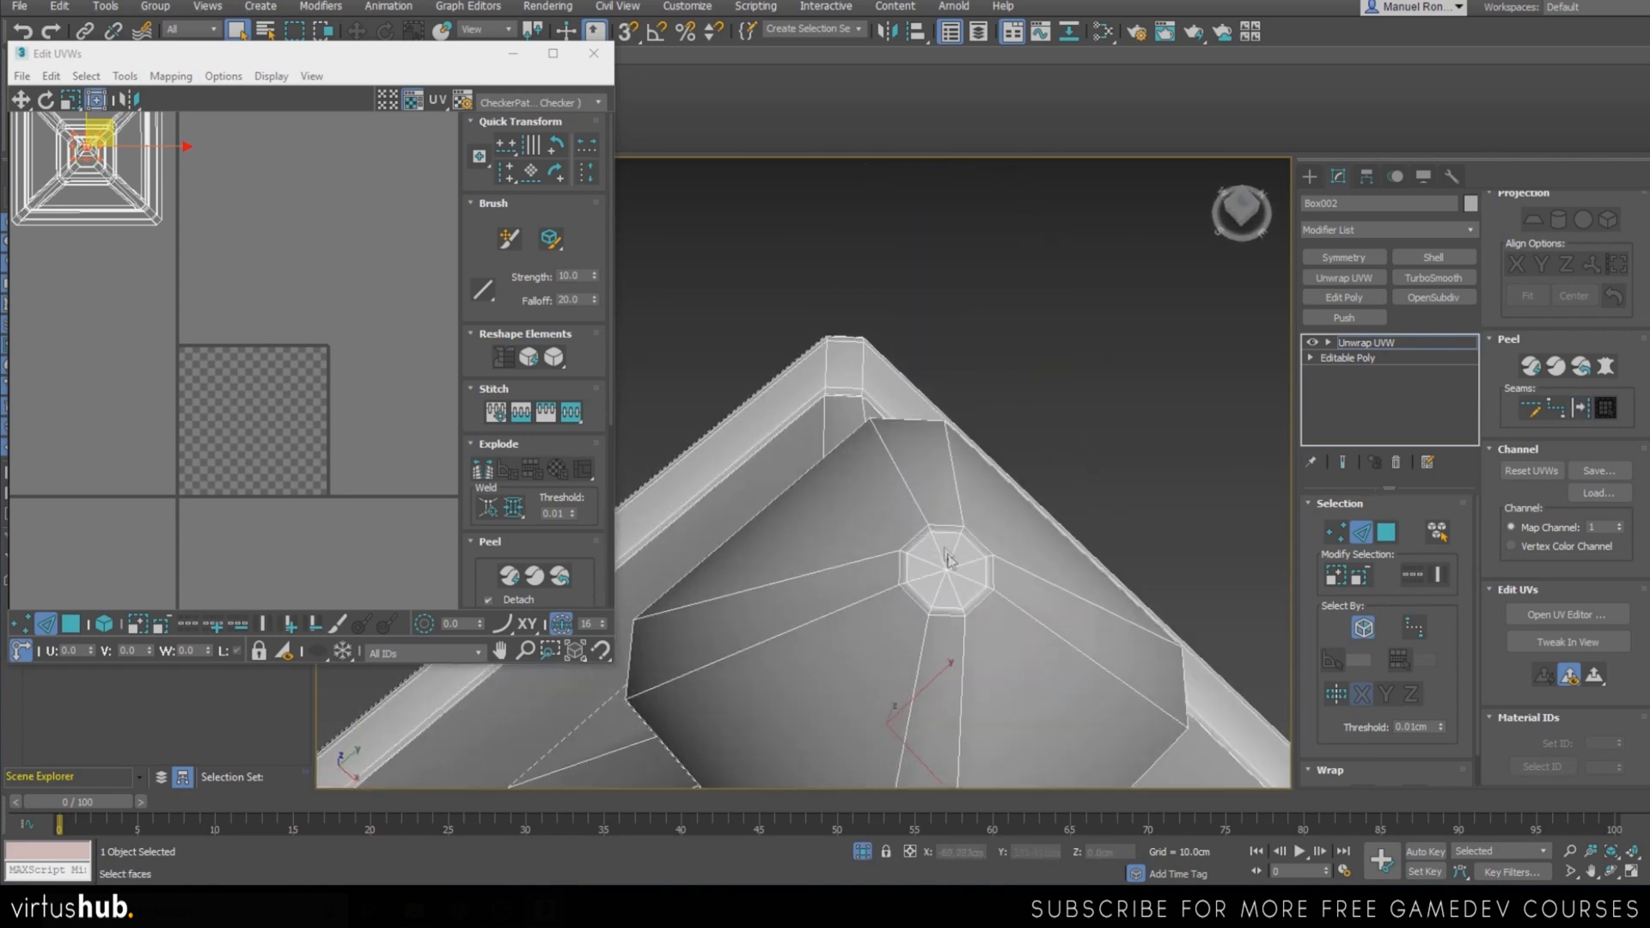
middle_click_drag(948, 560, 962, 572, "alt")
left_click(1385, 532)
left_click(939, 597)
left_click(971, 606, "ctrl")
left_click(980, 574, "ctrl")
left_click(975, 542, "ctrl")
left_click(943, 528, "ctrl")
left_click(909, 541, "ctrl")
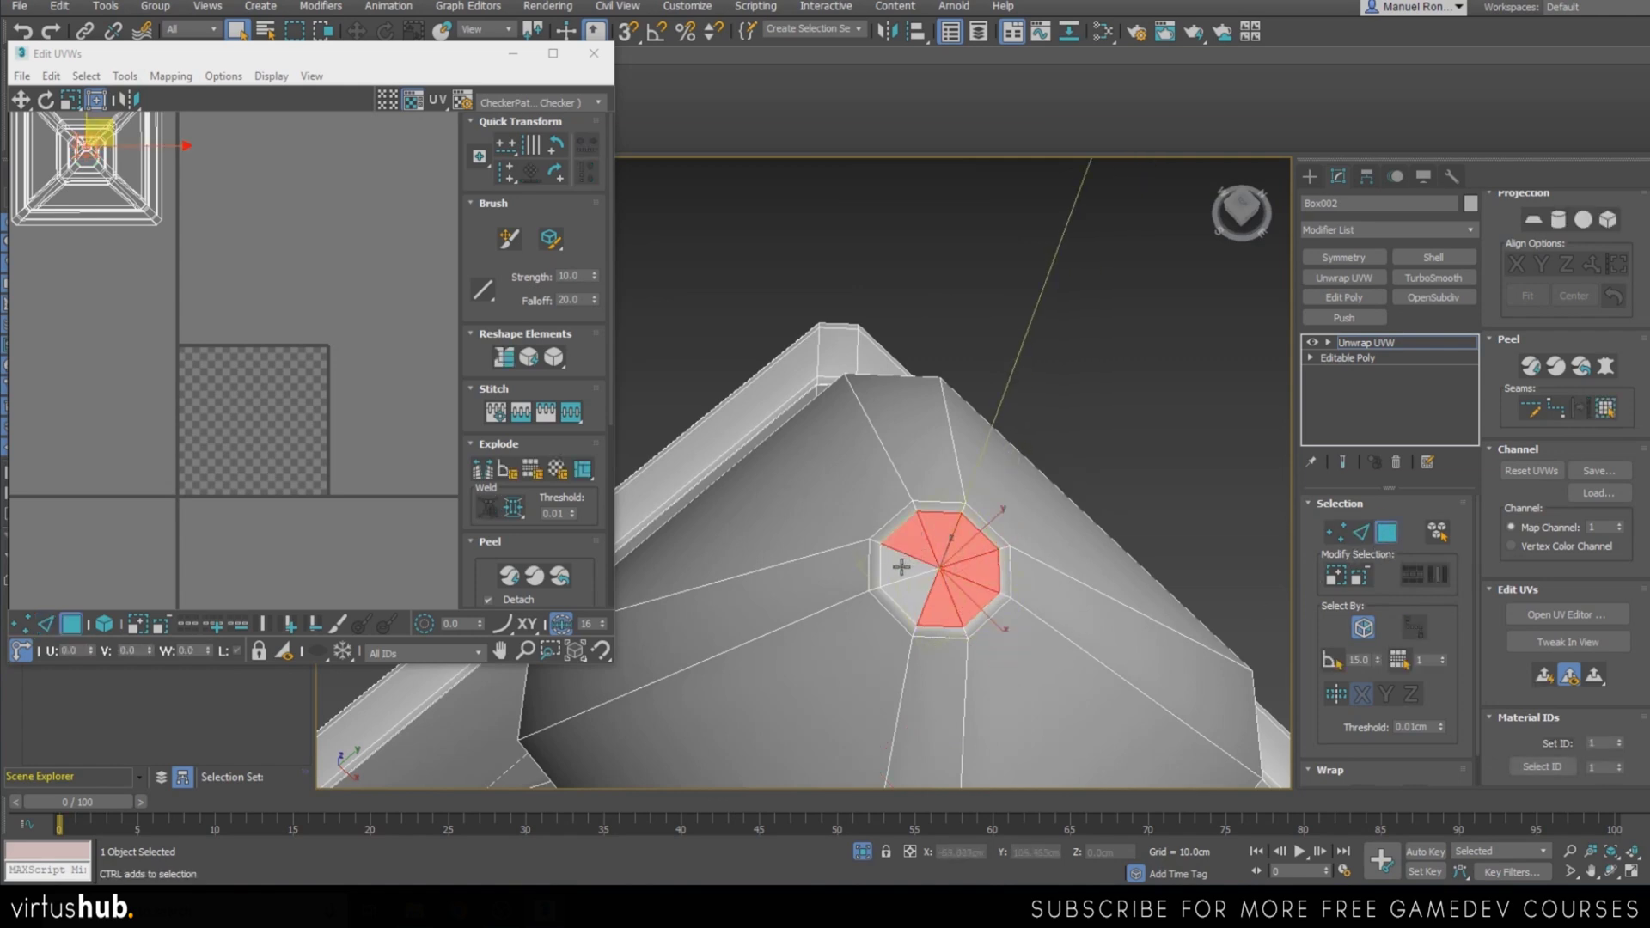
left_click(901, 567, "ctrl")
left_click(906, 585, "ctrl")
middle_click_drag(988, 516, 1035, 568, "alt")
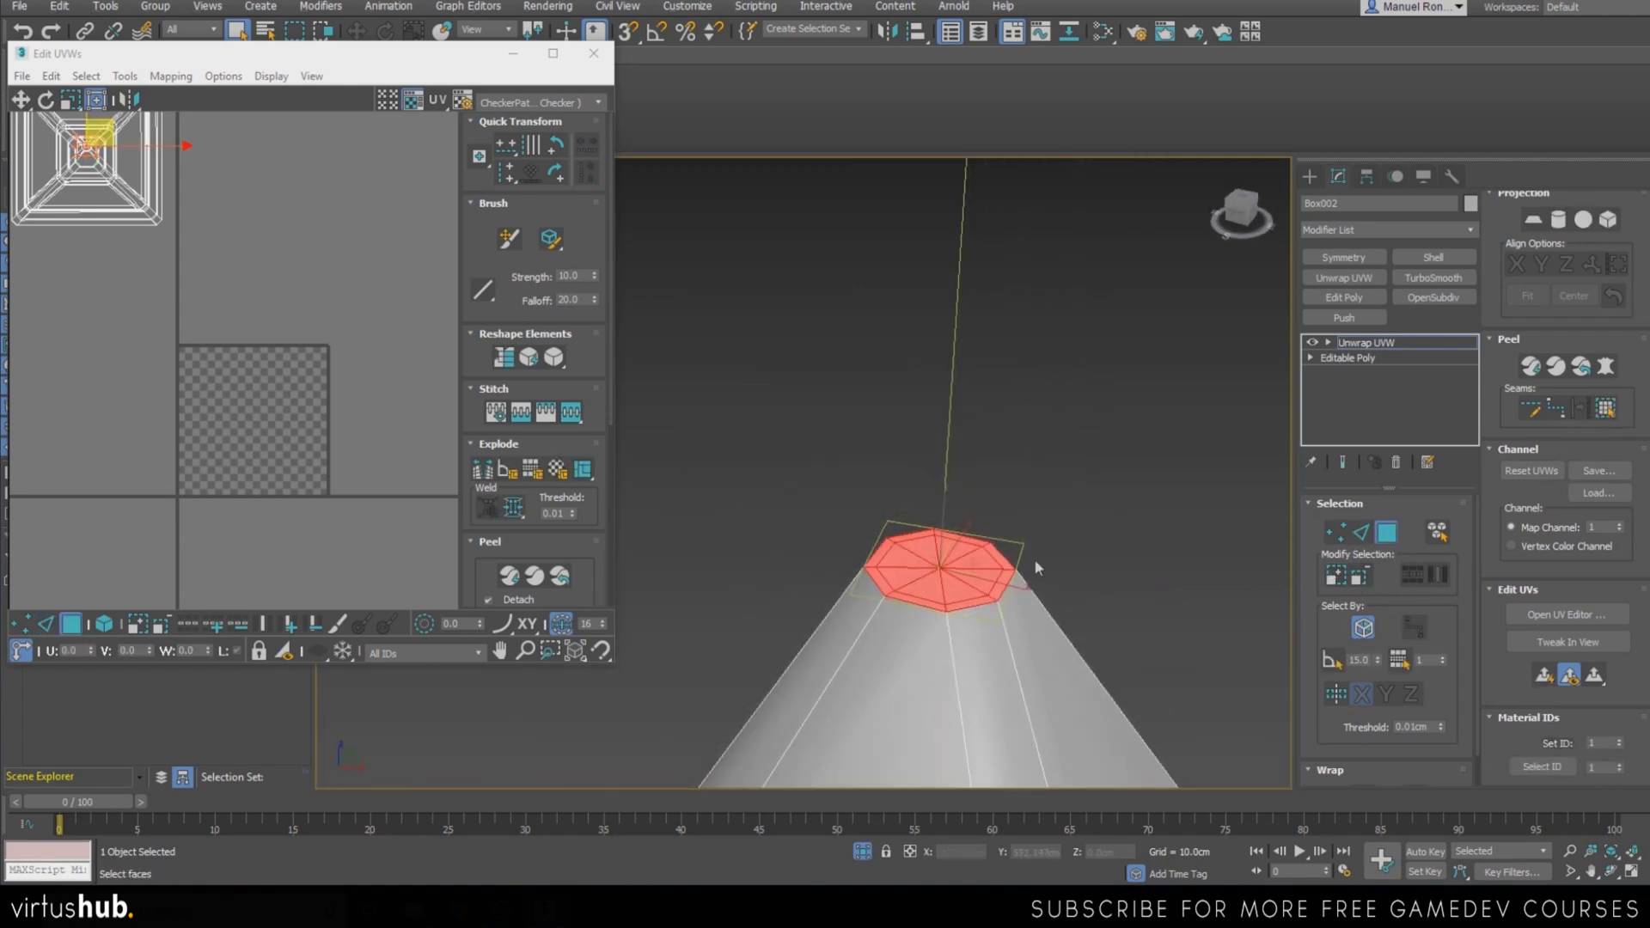
Apply a quick planar map to the finial's cap faces and move their UV island clear of the checker tile
left_click(1544, 676)
scroll(195, 372, "down", 3)
left_click_drag(240, 386, 365, 200)
Select a finial side face, expand the selection to the neck seam, and exclude the separately mapped top cap
middle_click_drag(892, 612, 852, 369)
scroll(873, 327, "down", 5)
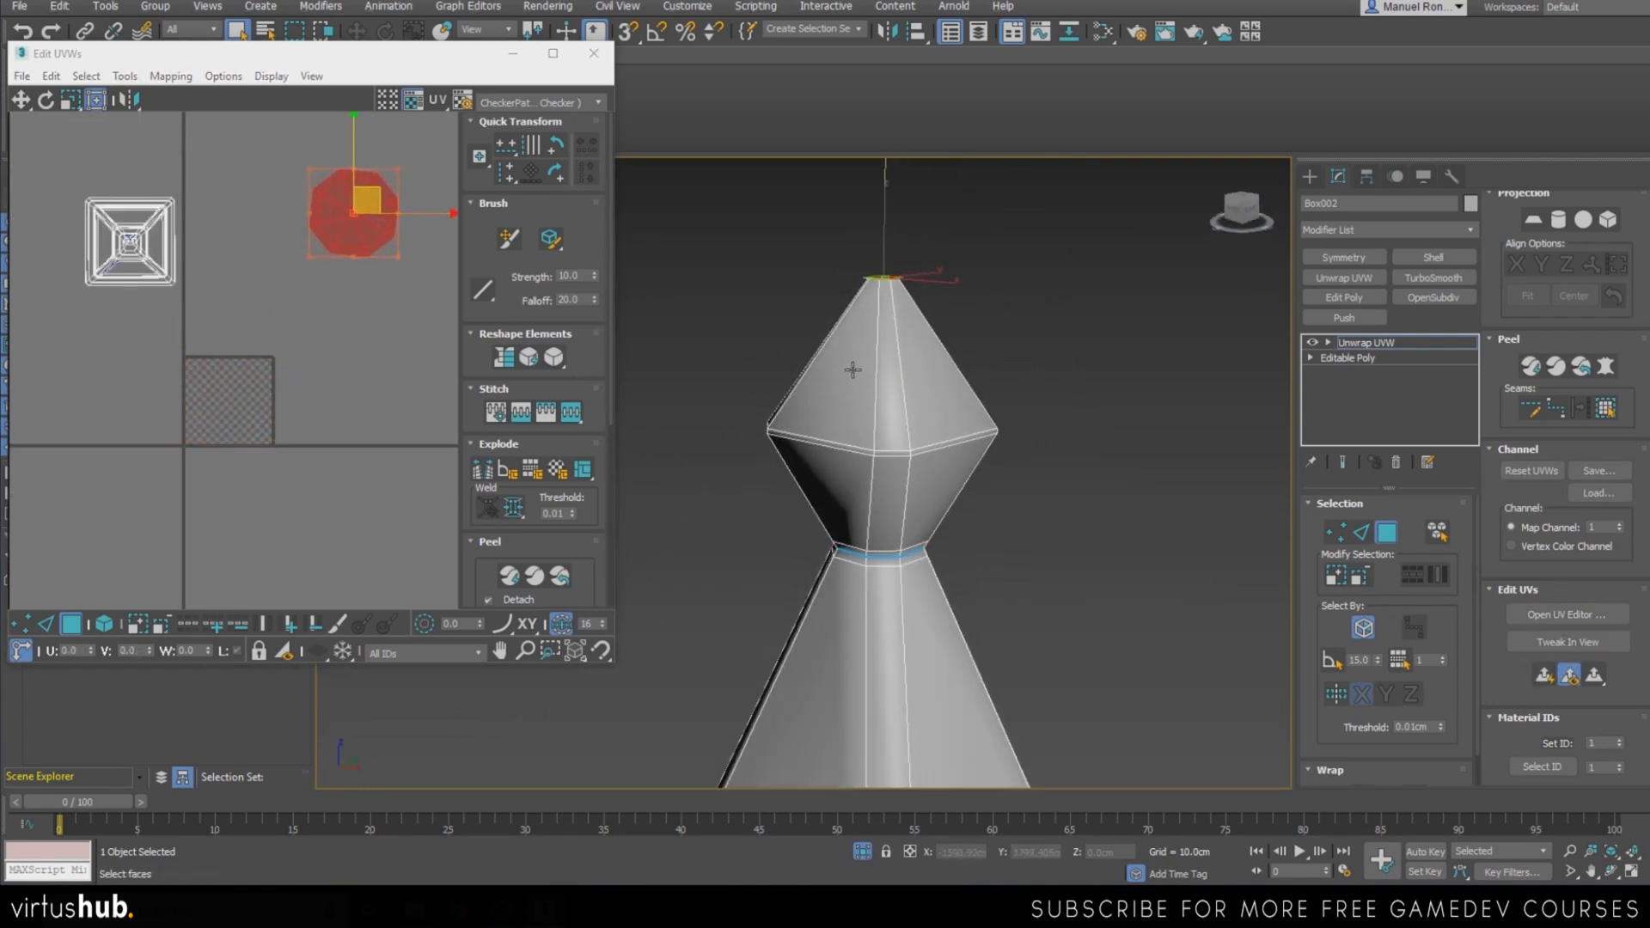
scroll(886, 302, "up", 2)
left_click(976, 476)
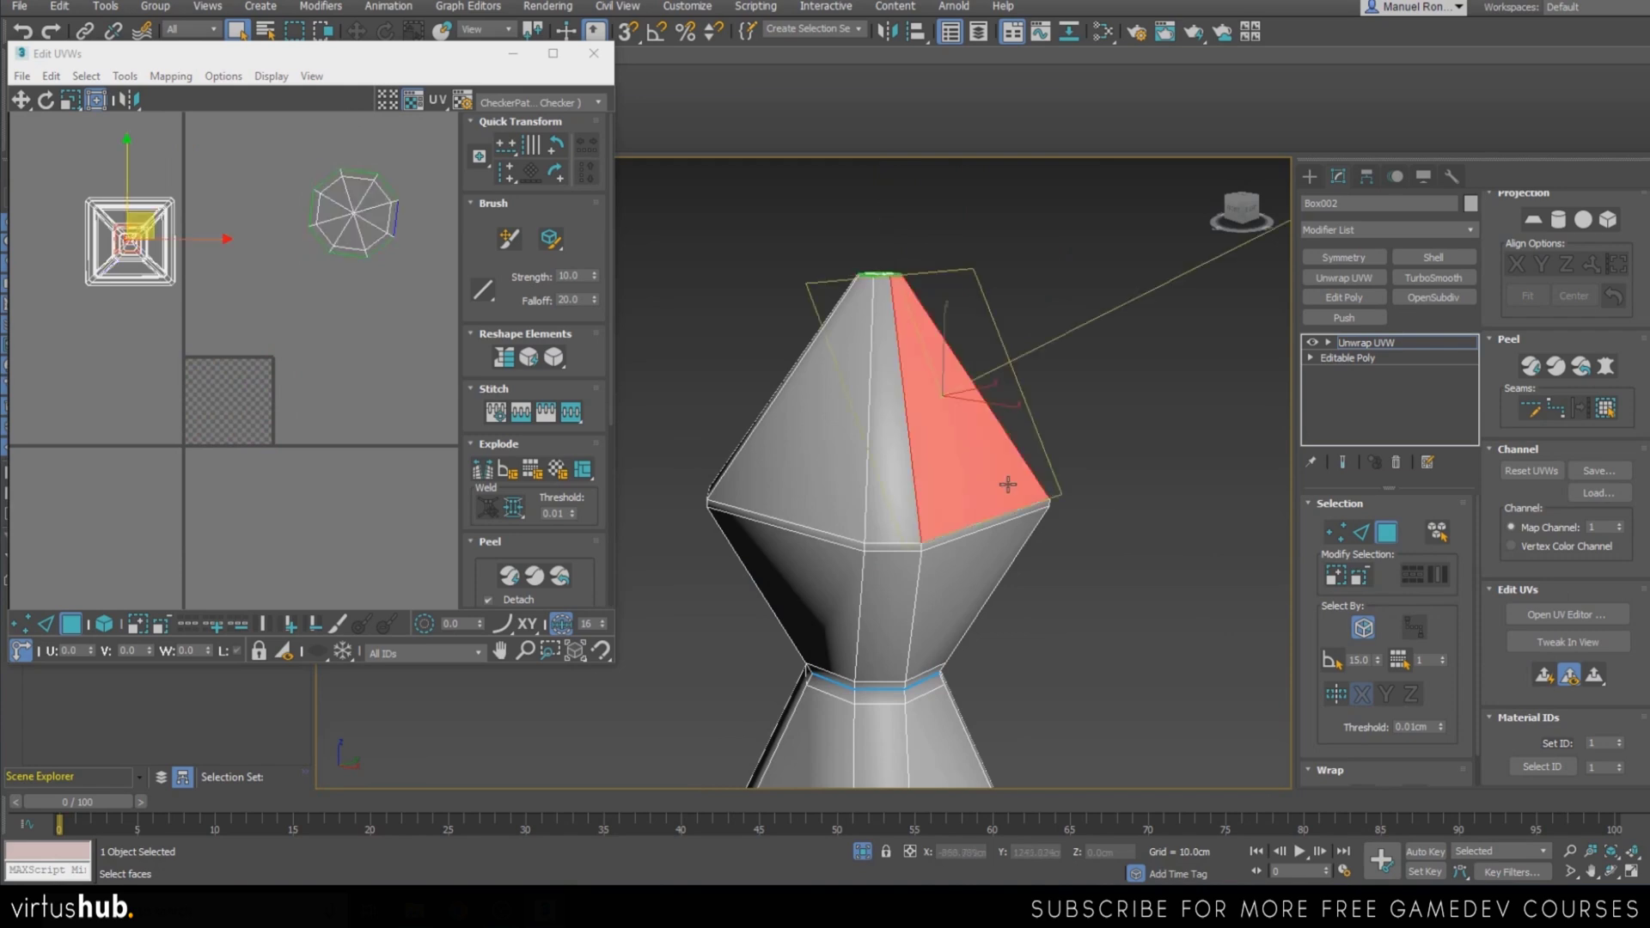
left_click(1608, 414)
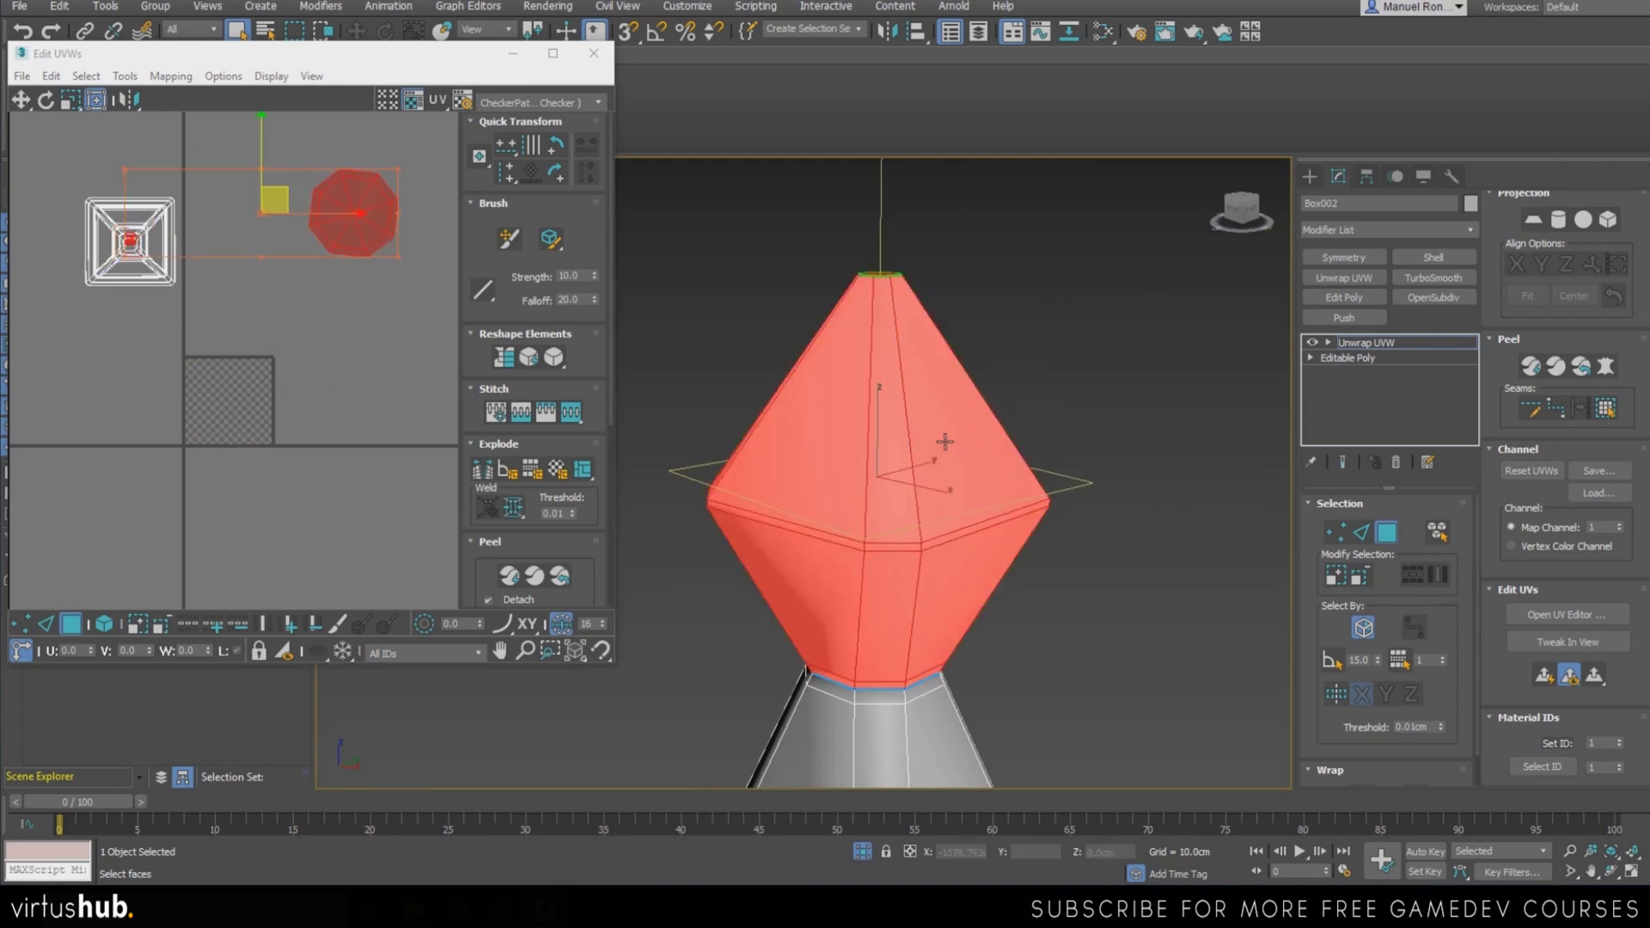
middle_click_drag(415, 365, 431, 449)
scroll(379, 330, "up", 3)
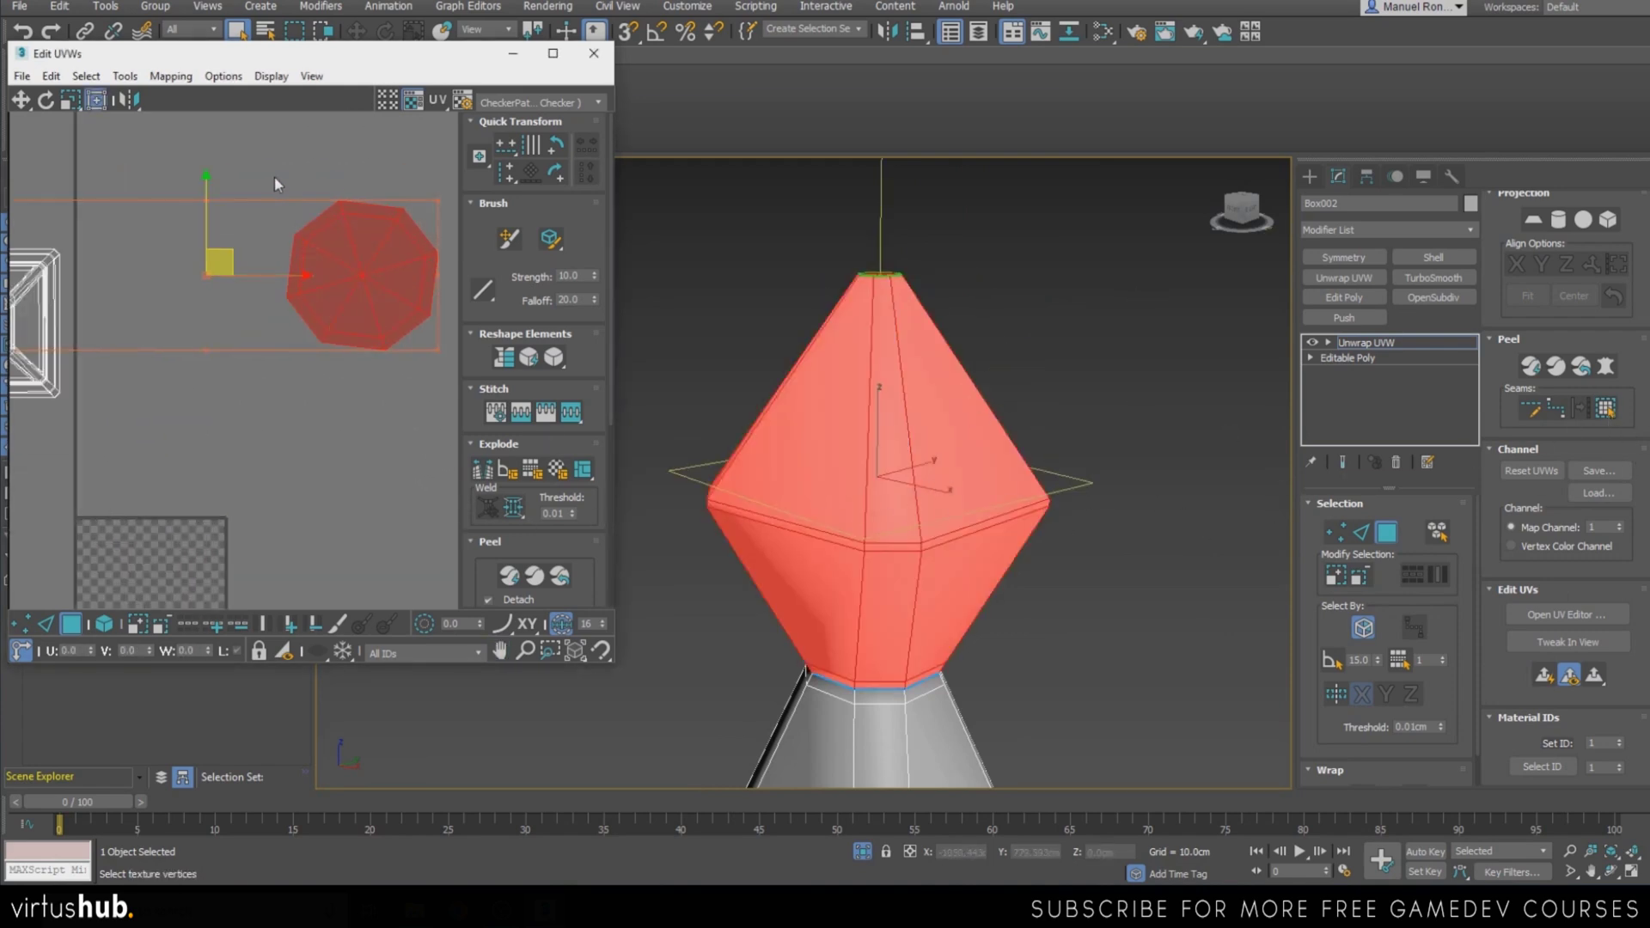
left_click_drag(258, 153, 442, 407, "alt")
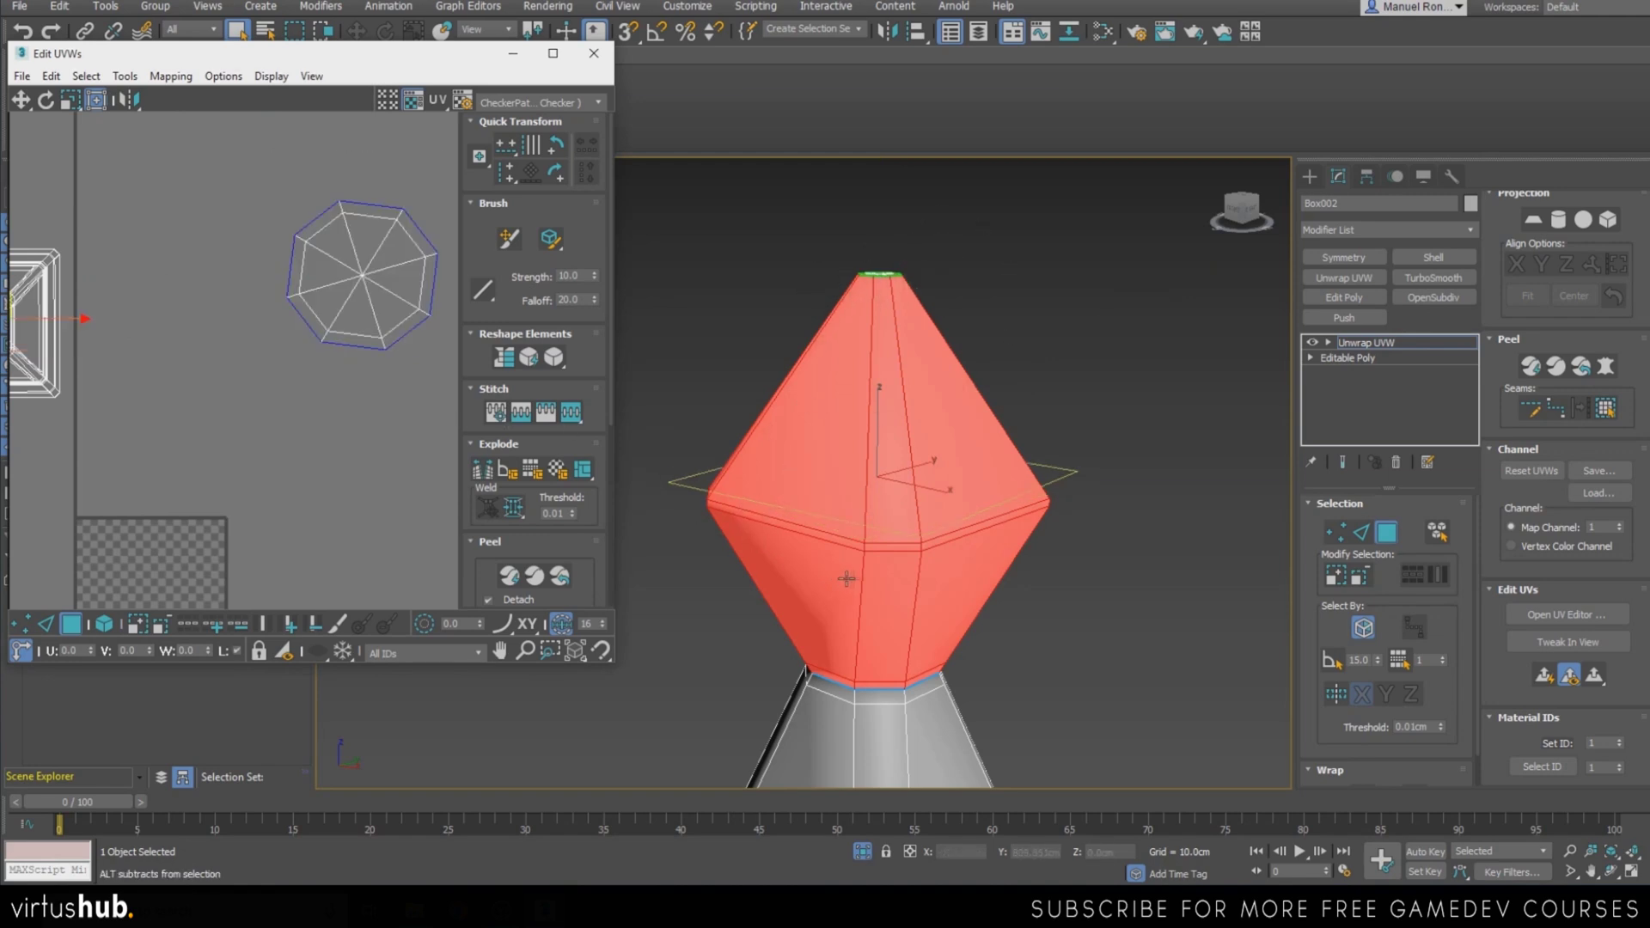
Examine the selected finial faces and the roof below them, both up close and within the whole lantern
middle_click_drag(841, 578, 1035, 591, "alt")
middle_click_drag(966, 535, 895, 549, "alt")
scroll(876, 513, "down", 6)
scroll(875, 512, "down", 3)
scroll(886, 481, "up", 6)
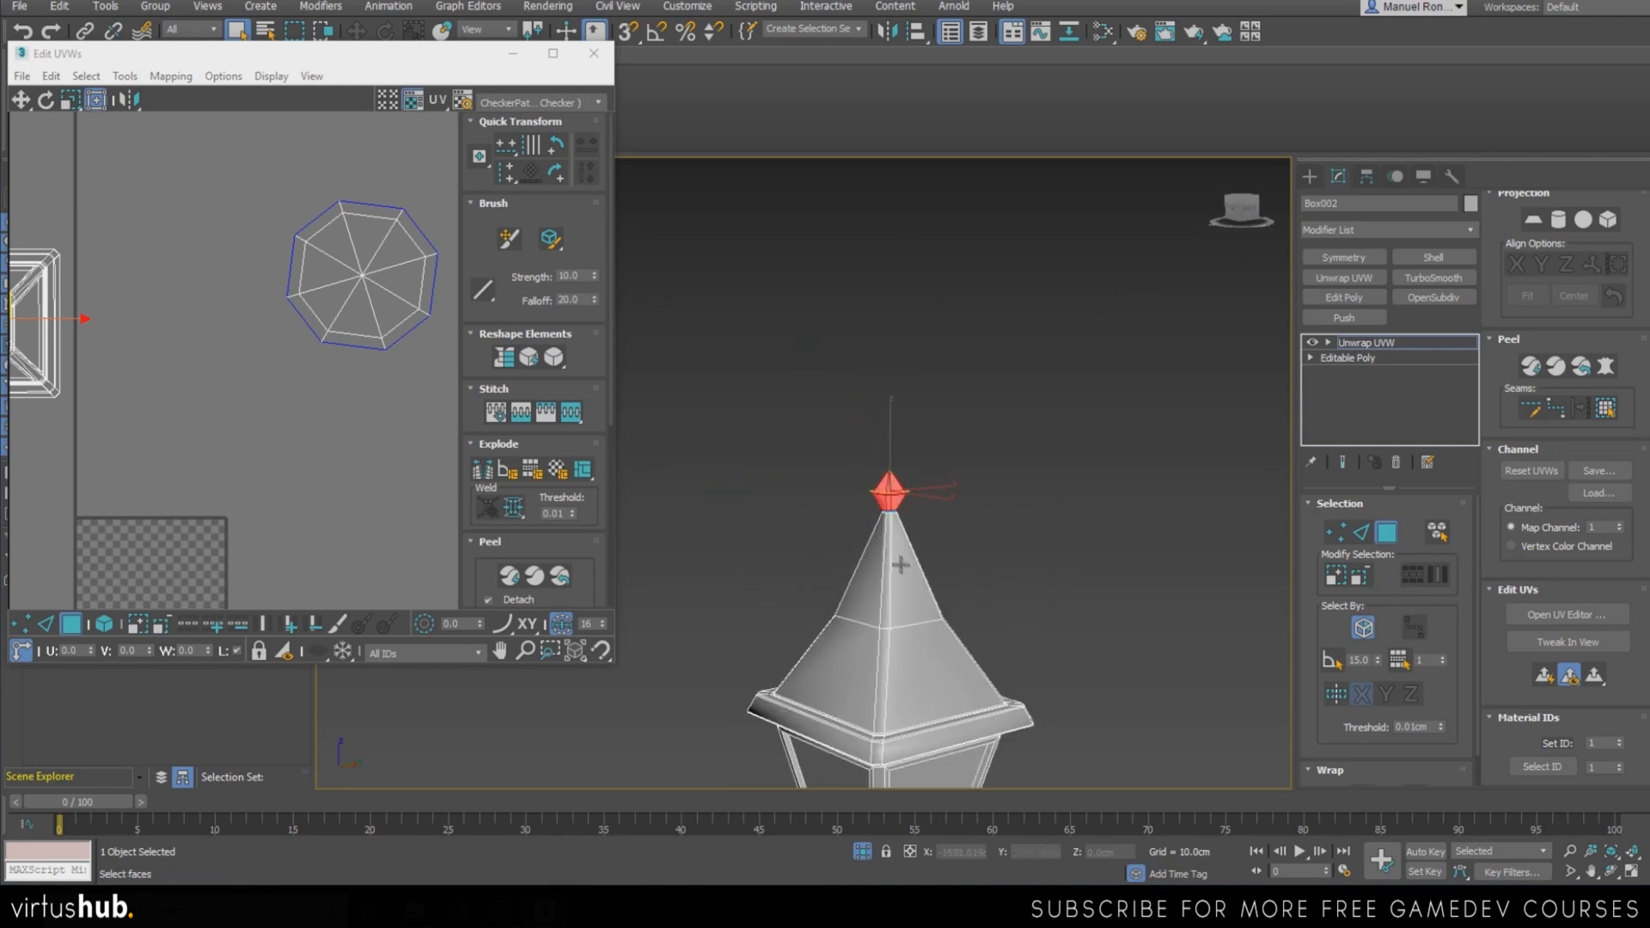
scroll(892, 465, "up", 4)
scroll(911, 499, "down", 4)
scroll(924, 522, "up", 2)
scroll(923, 521, "down", 4)
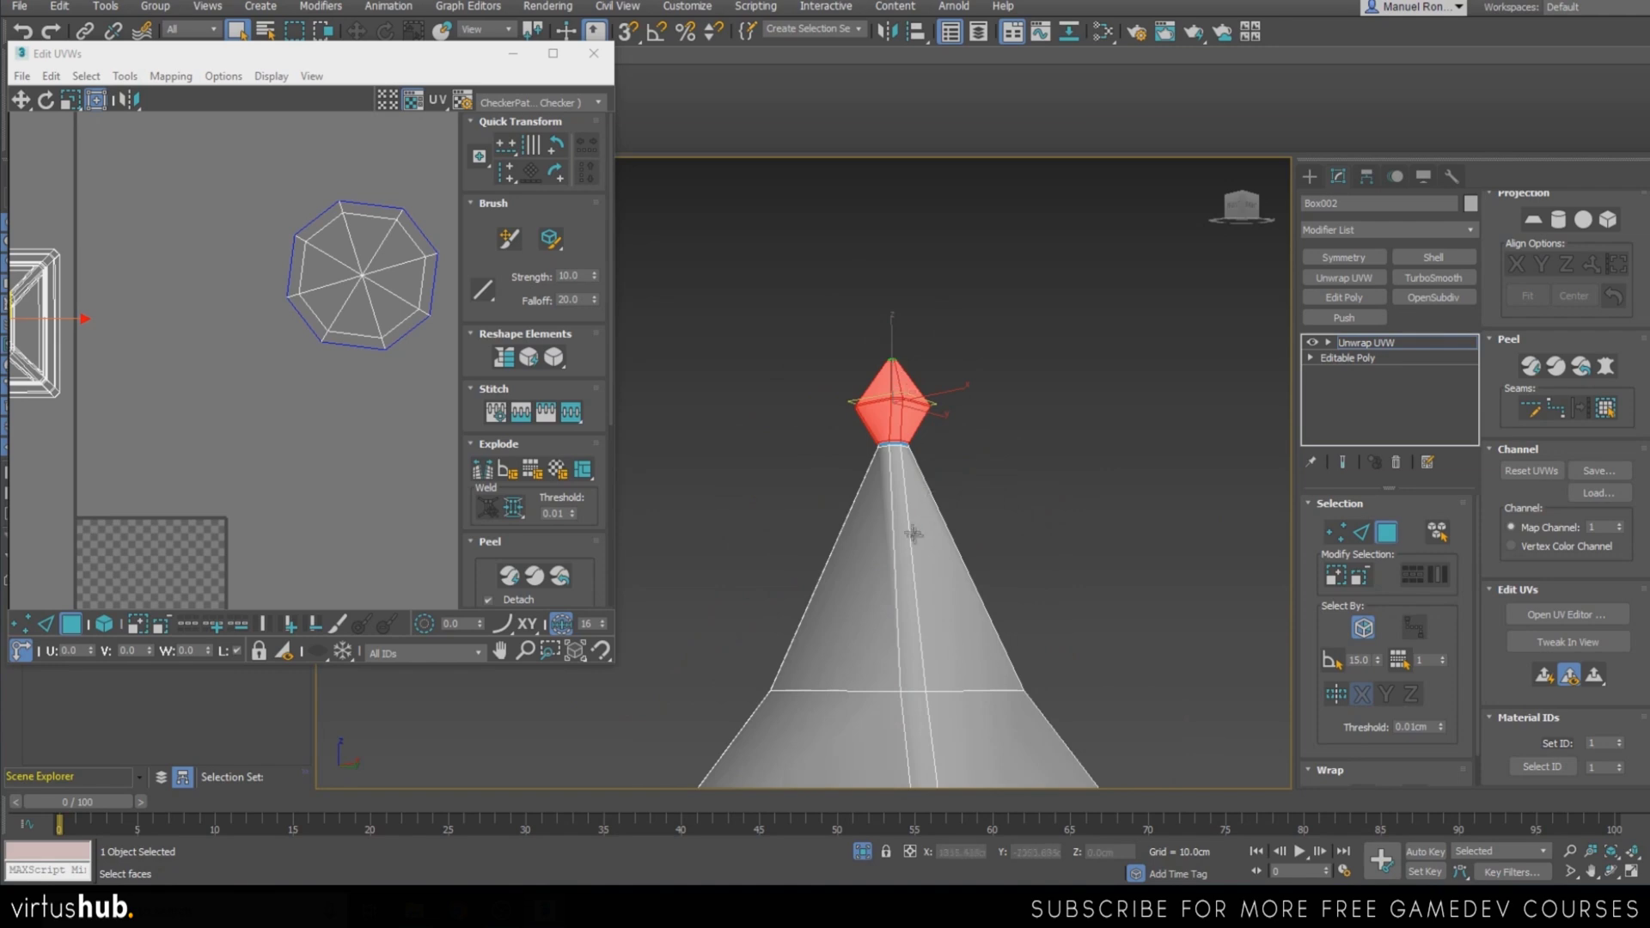
scroll(918, 531, "down", 5)
scroll(902, 602, "up", 2)
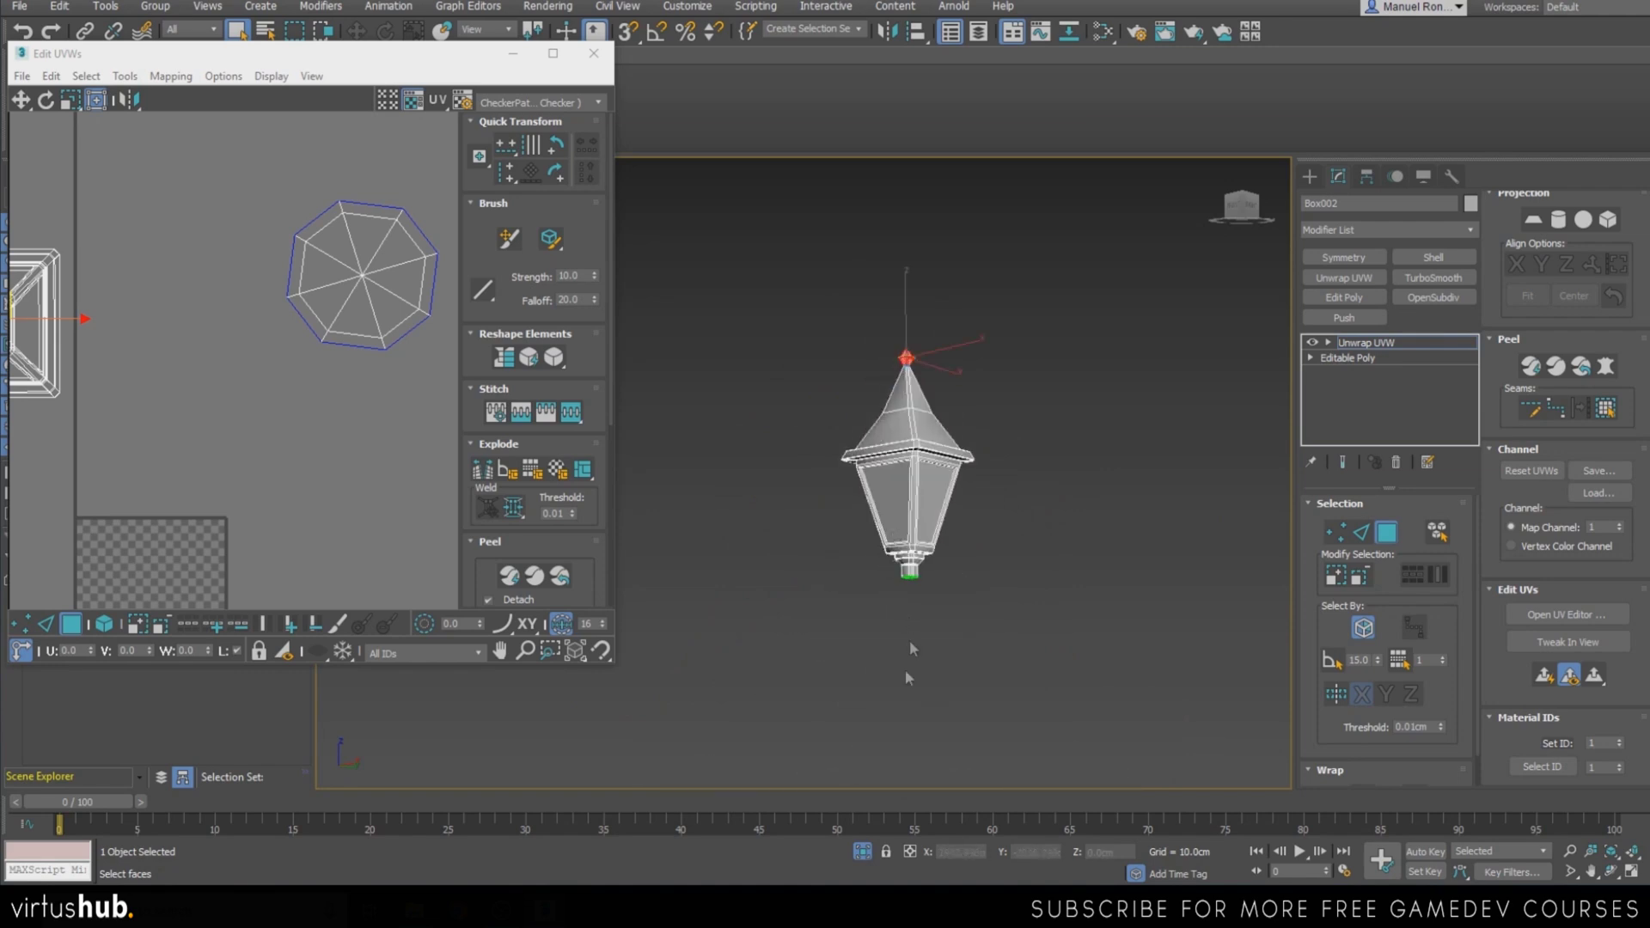
Exit isolation mode to display the complete lamp post with all its lanterns
left_click(862, 851)
scroll(866, 464, "down", 5)
scroll(866, 453, "up", 3)
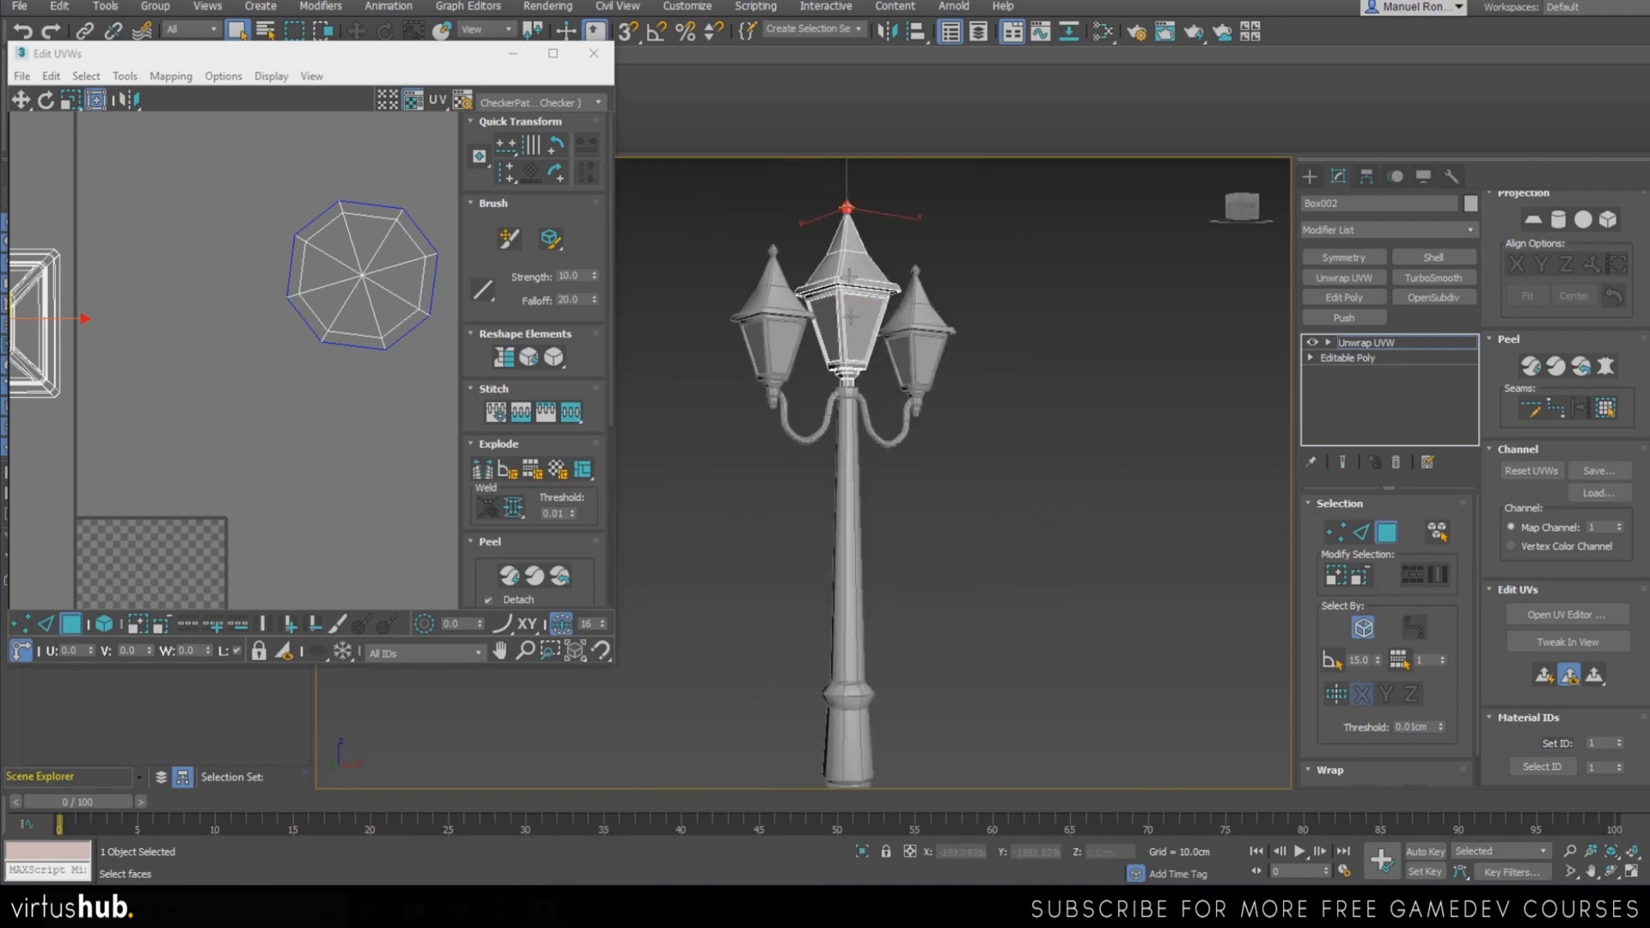
middle_click_drag(857, 336, 894, 347, "alt")
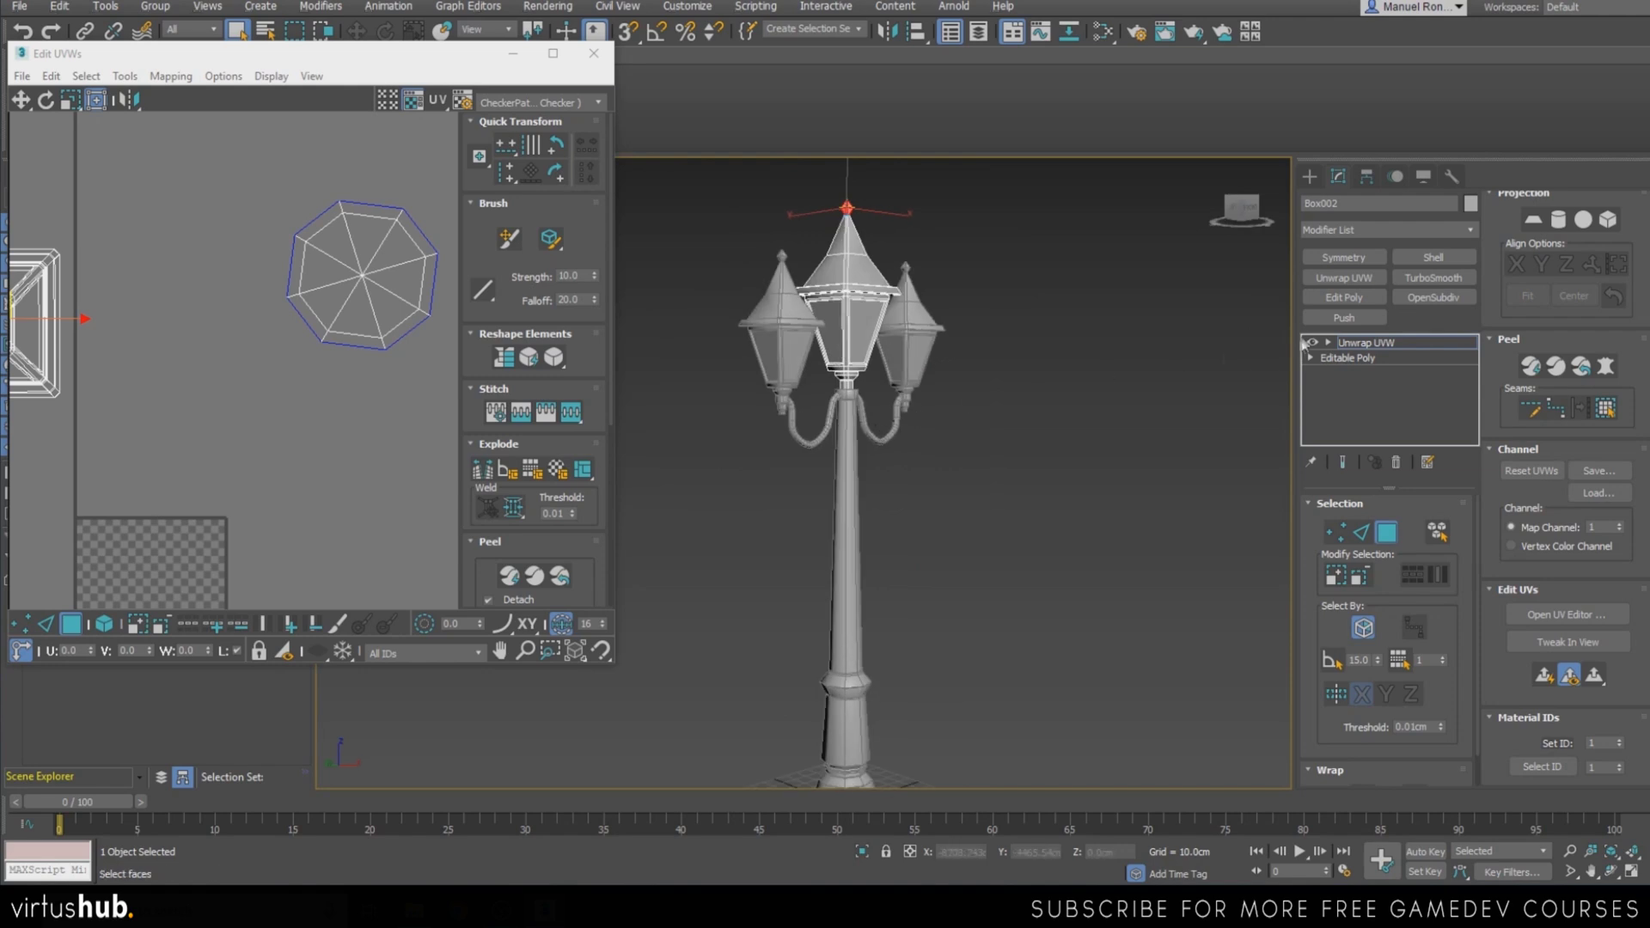
Leave the lantern's unwrap editing, open the lamp post's UVs in the UV editor, and turn on the map seams display
left_click(1368, 345)
left_click(840, 477)
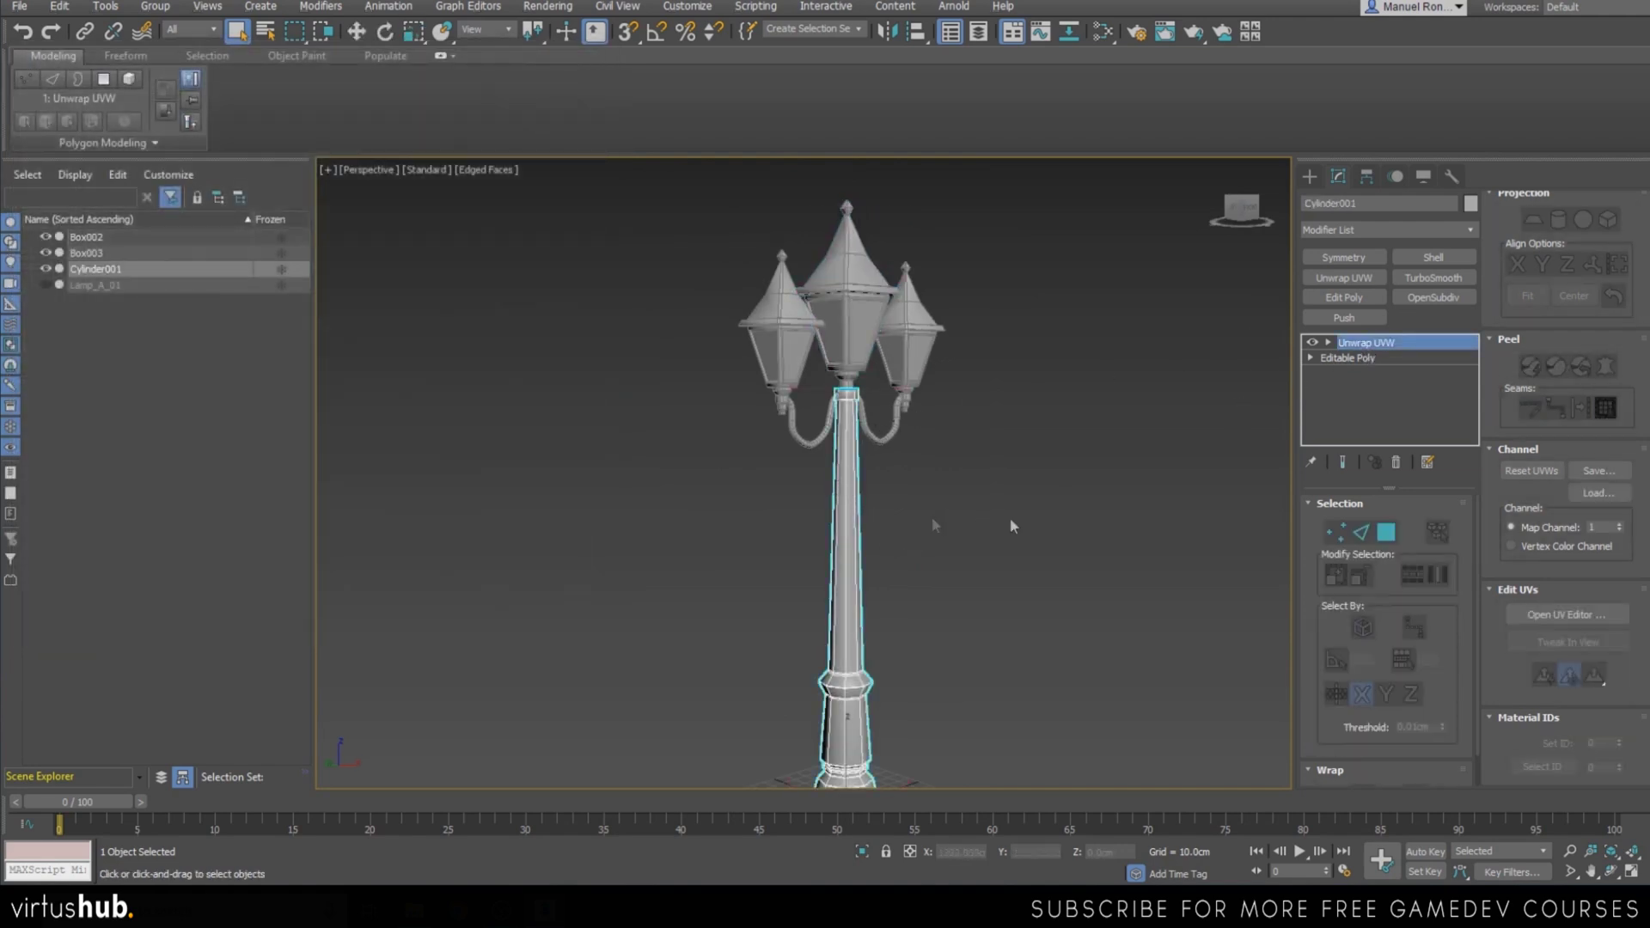
left_click(1512, 617)
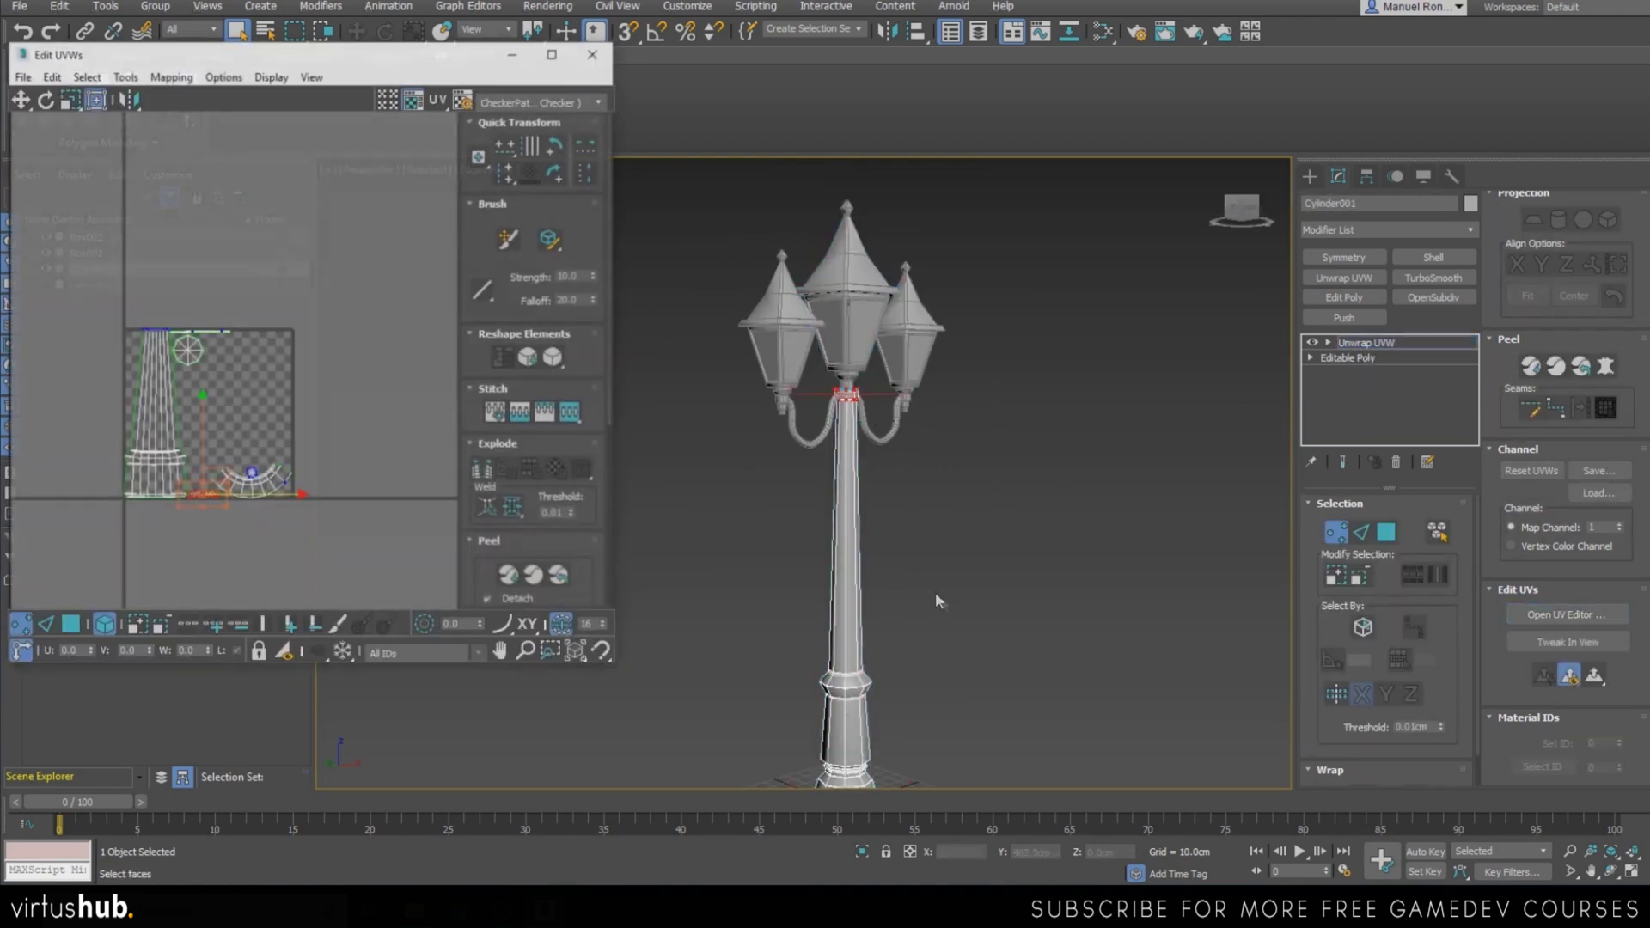
scroll(893, 464, "up", 5)
left_click(1507, 272)
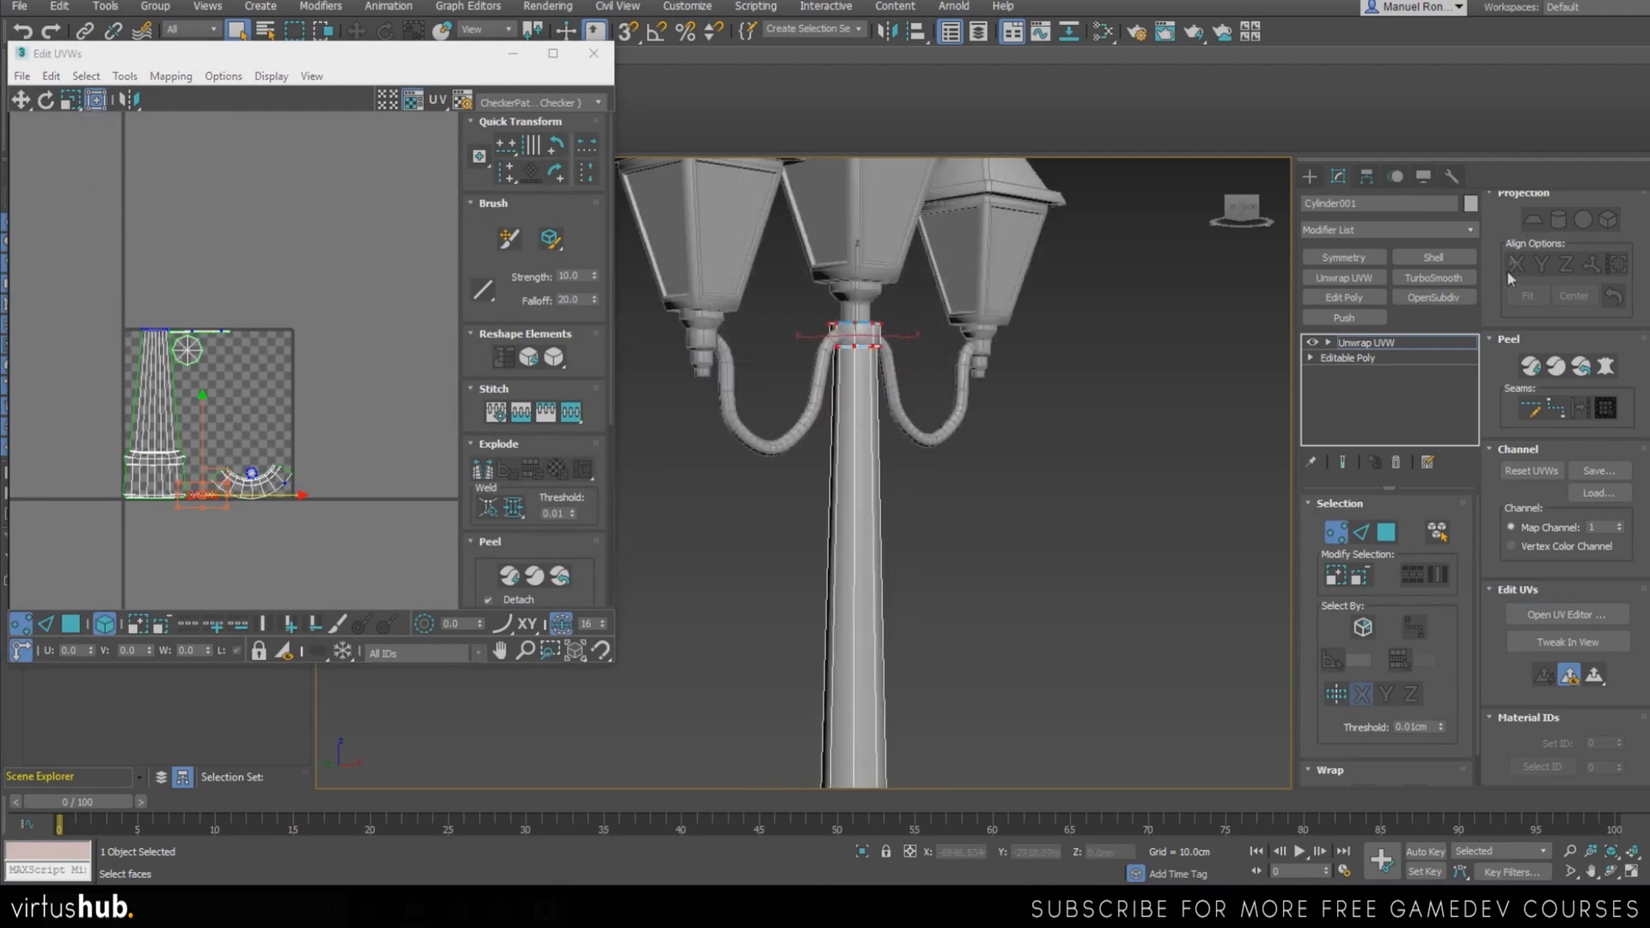
scroll(1506, 301, "up", 4)
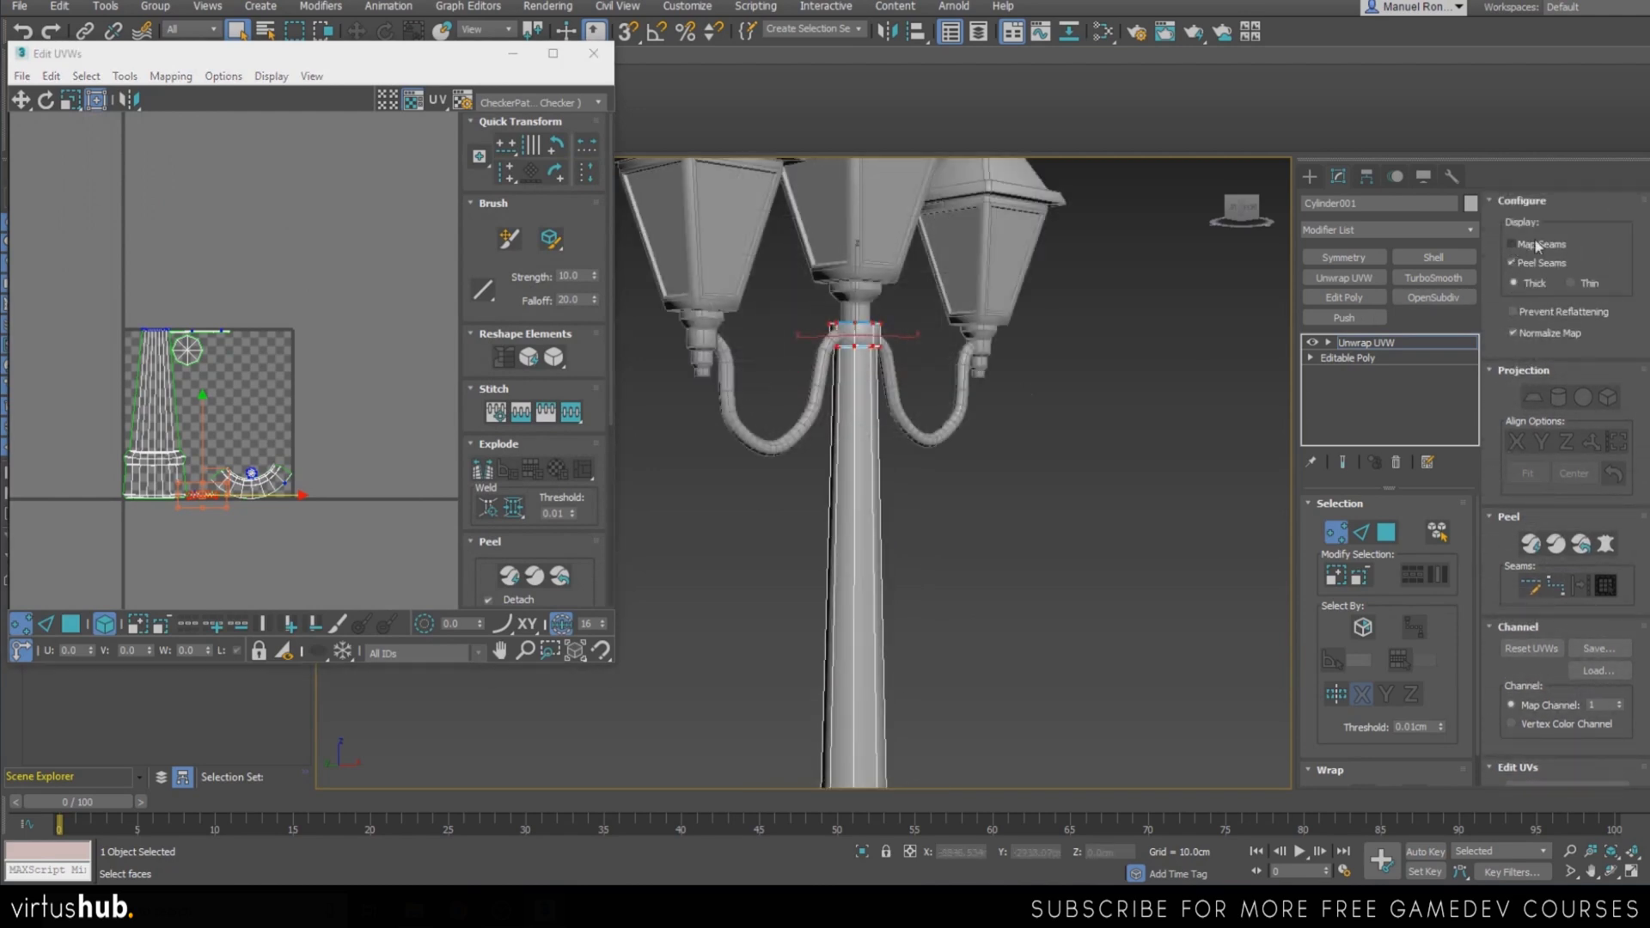
left_click(1537, 241)
Examine the seams around the lamp post's collar and compare them with the central lantern and its finial
middle_click_drag(897, 400, 626, 413, "alt")
middle_click_drag(835, 352, 843, 490)
scroll(859, 405, "up", 4)
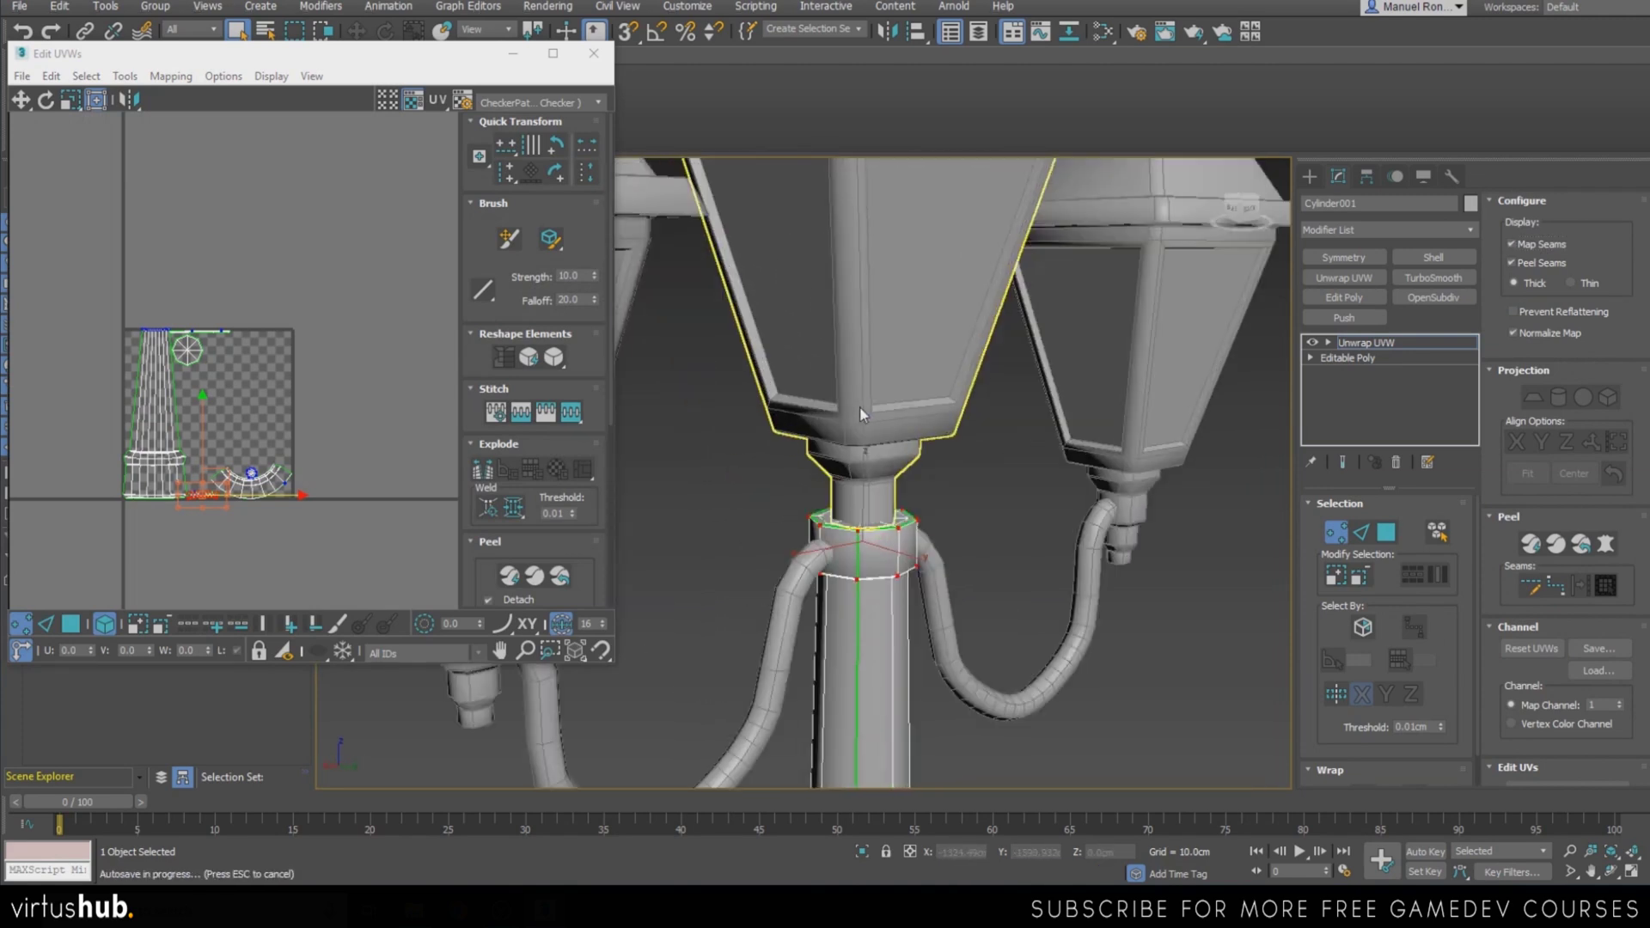
scroll(865, 552, "down", 5)
scroll(849, 388, "up", 7)
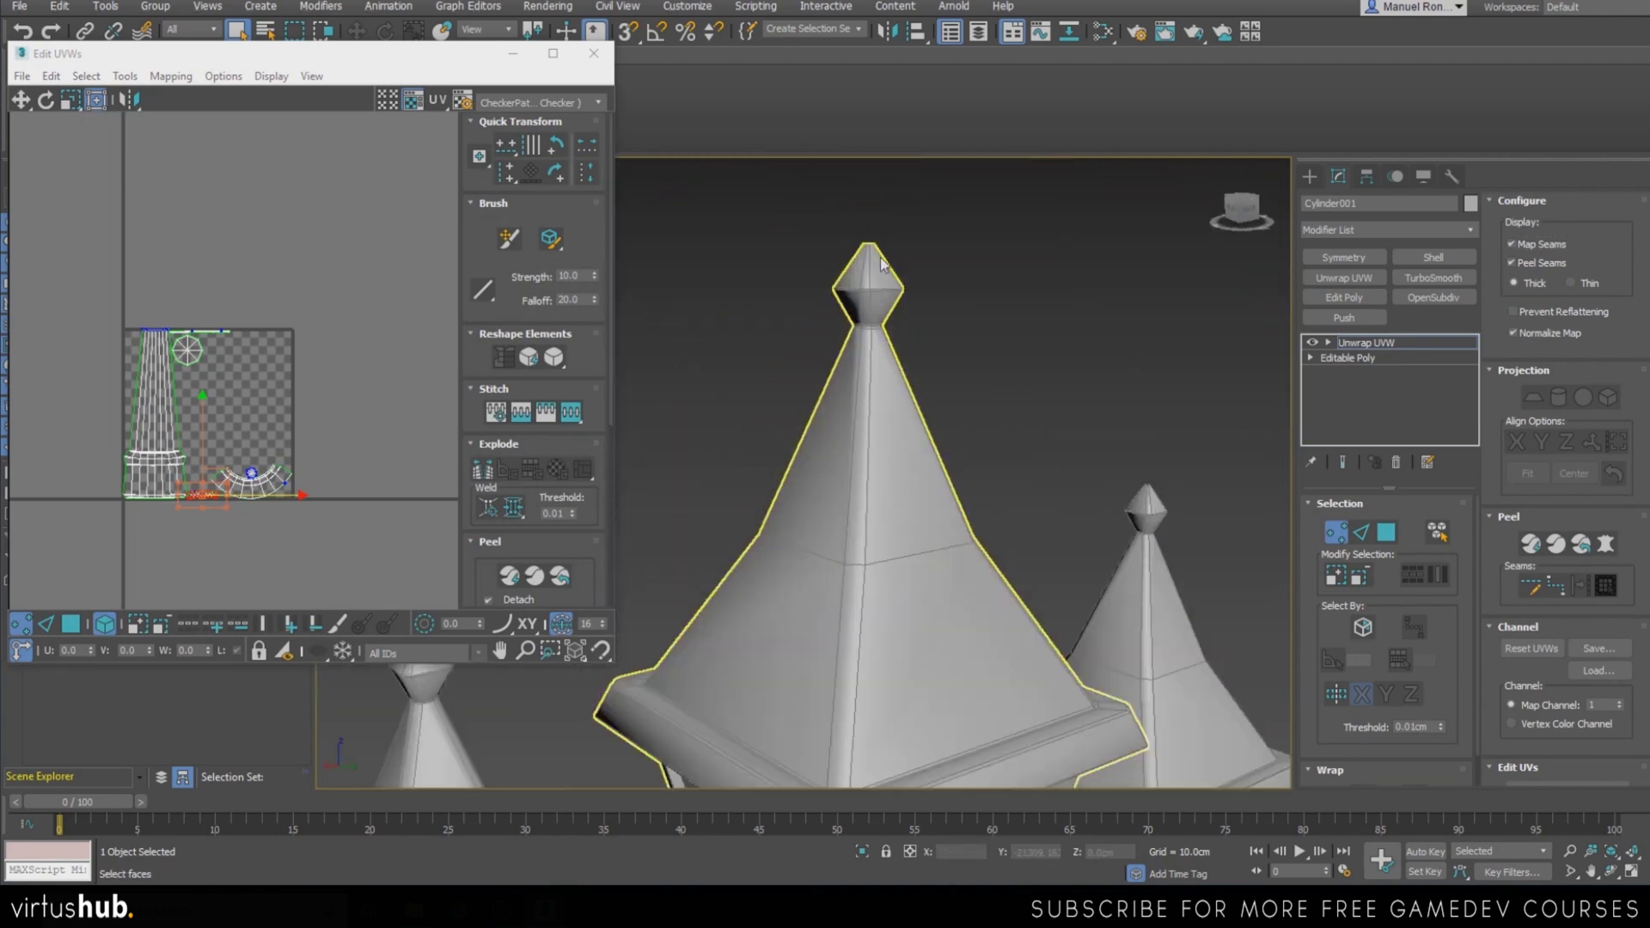
scroll(854, 554, "down", 5)
scroll(859, 515, "up", 2)
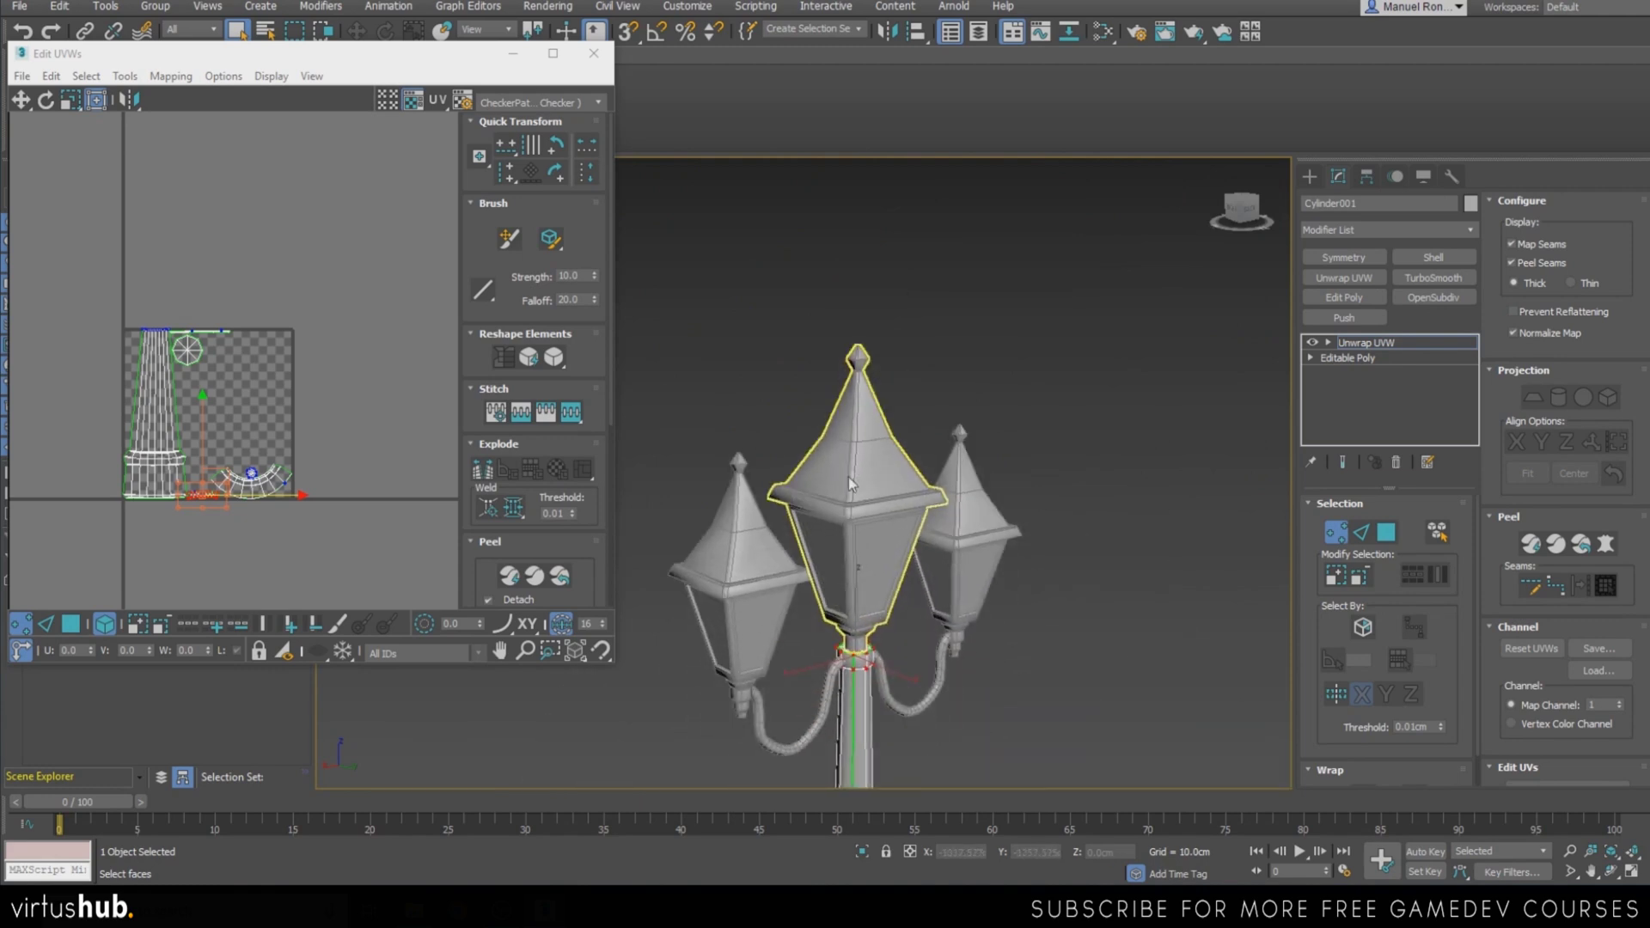
Leave the post's unwrap editing and reopen the central lantern's UVs in the UV editor
left_click(1367, 342)
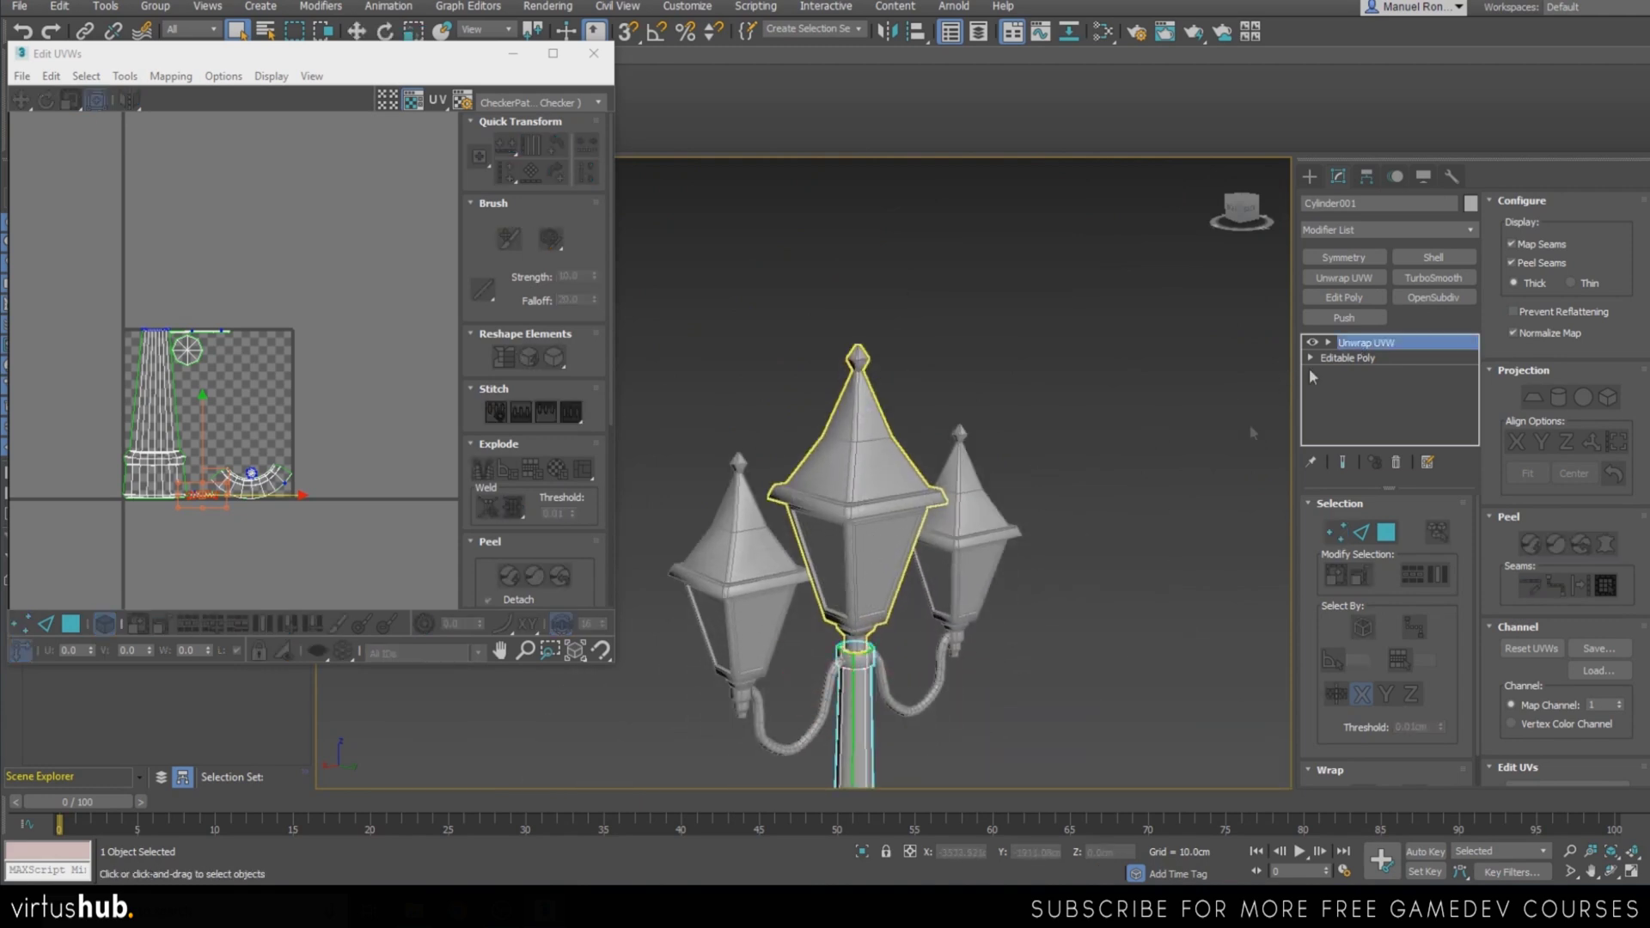
scroll(1497, 438, "down", 3)
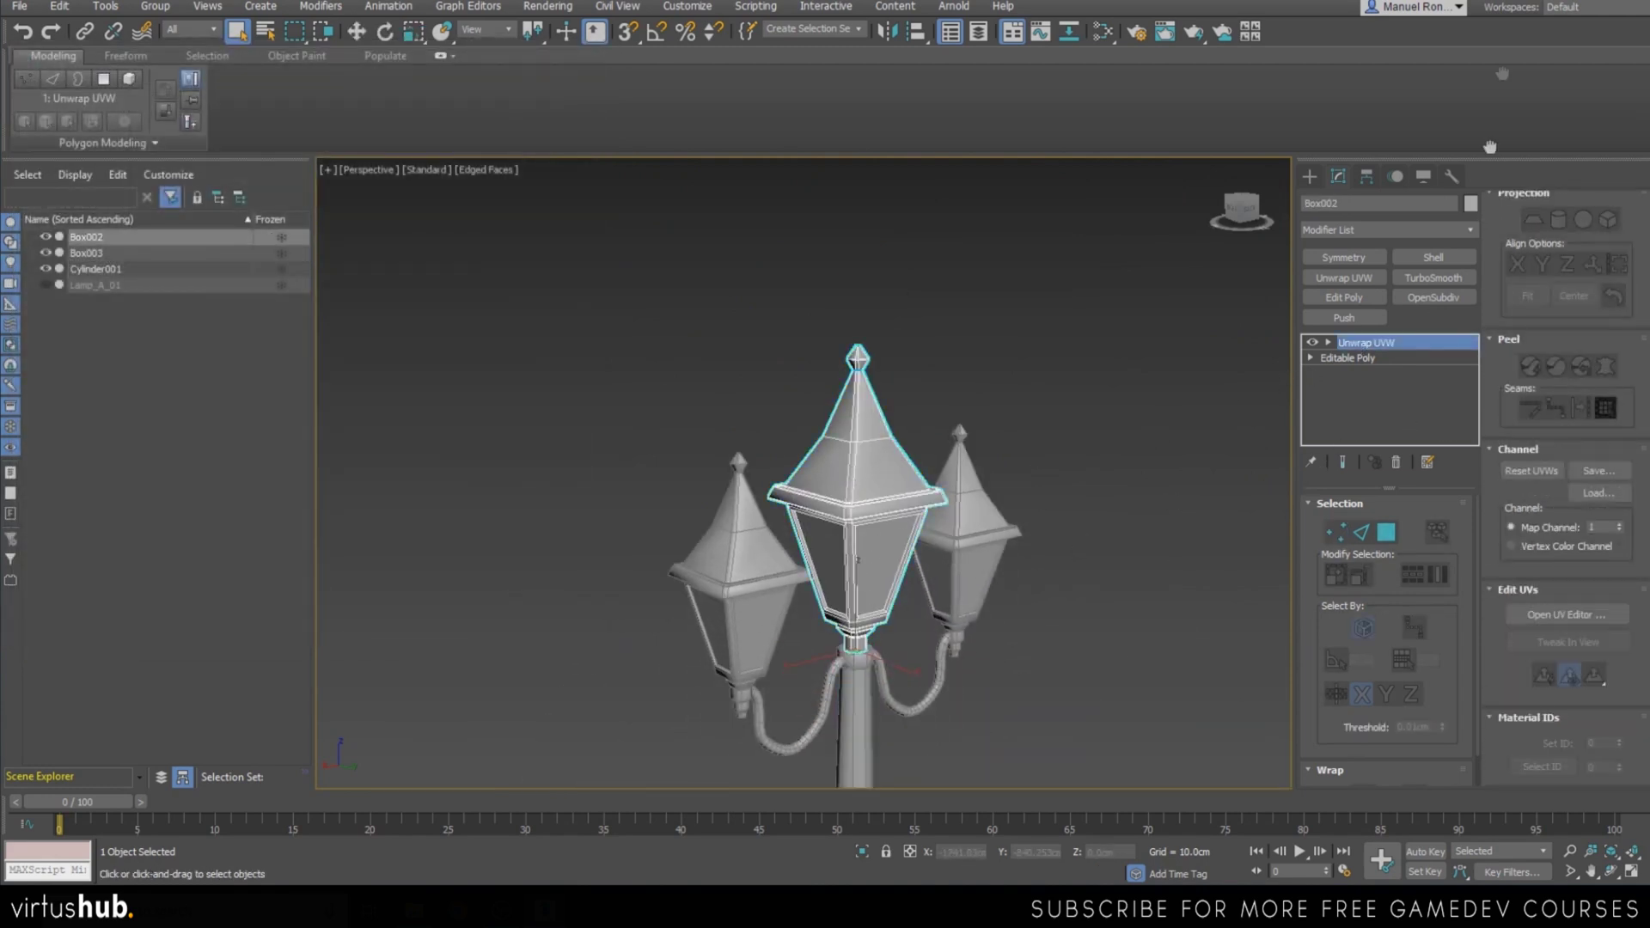
left_click(1568, 615)
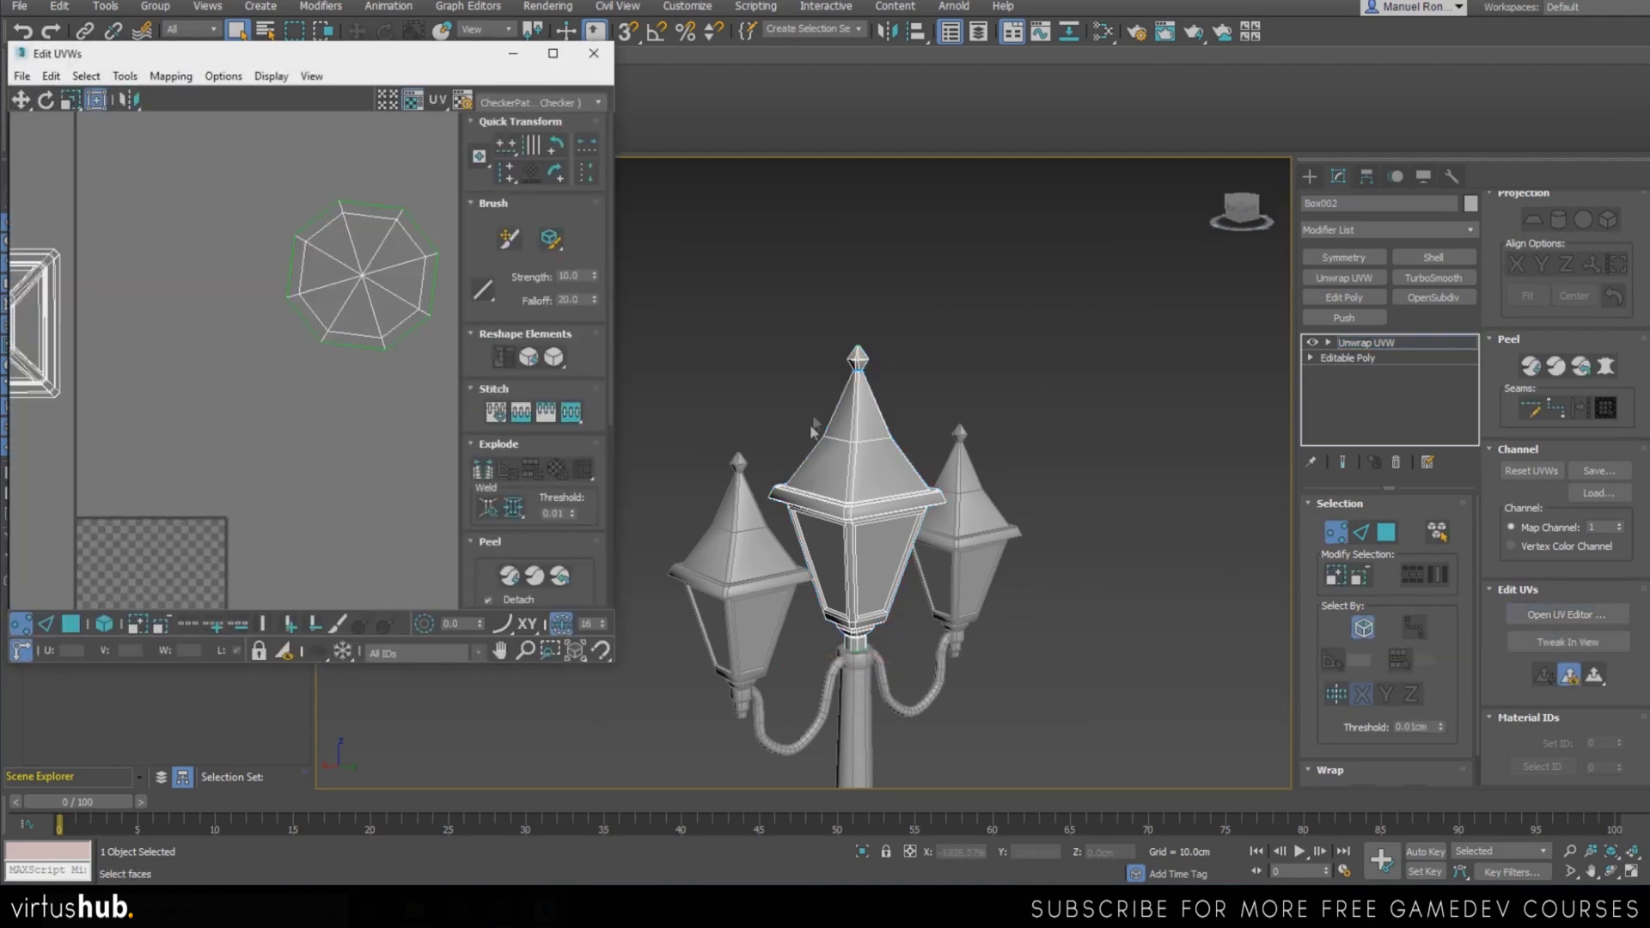
Select a continuous line of vertical edges from the finial's cap down to its neck and convert it to a peel seam
scroll(904, 347, "up", 4)
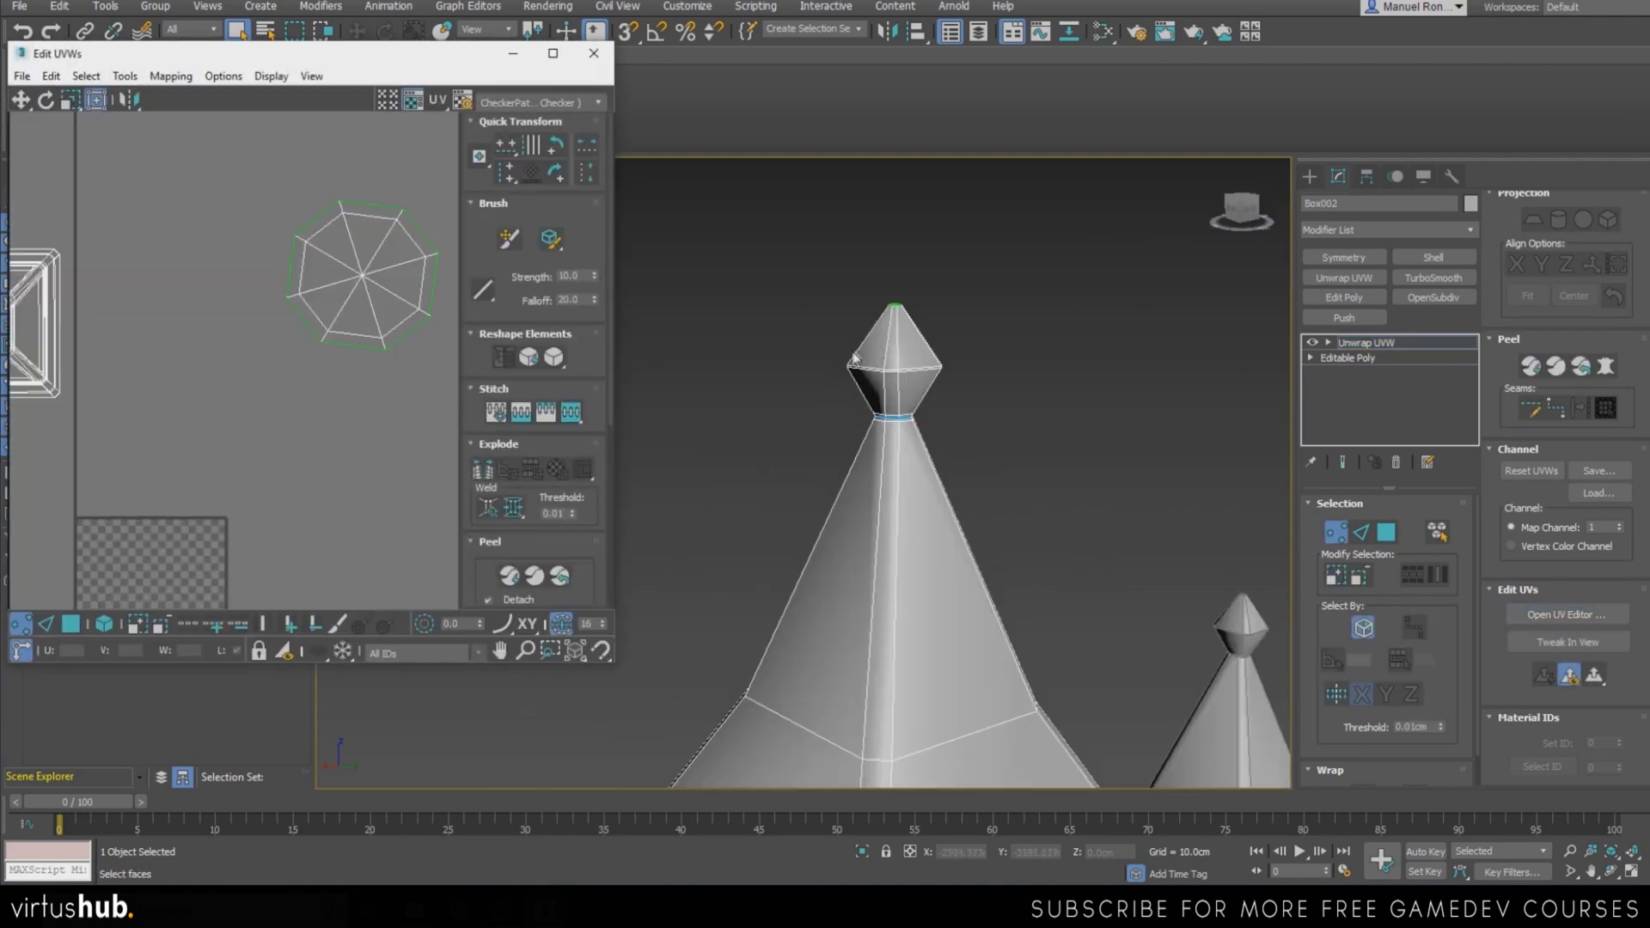
left_click(1361, 533)
scroll(895, 360, "up", 2)
left_click(892, 275)
scroll(883, 378, "up", 4)
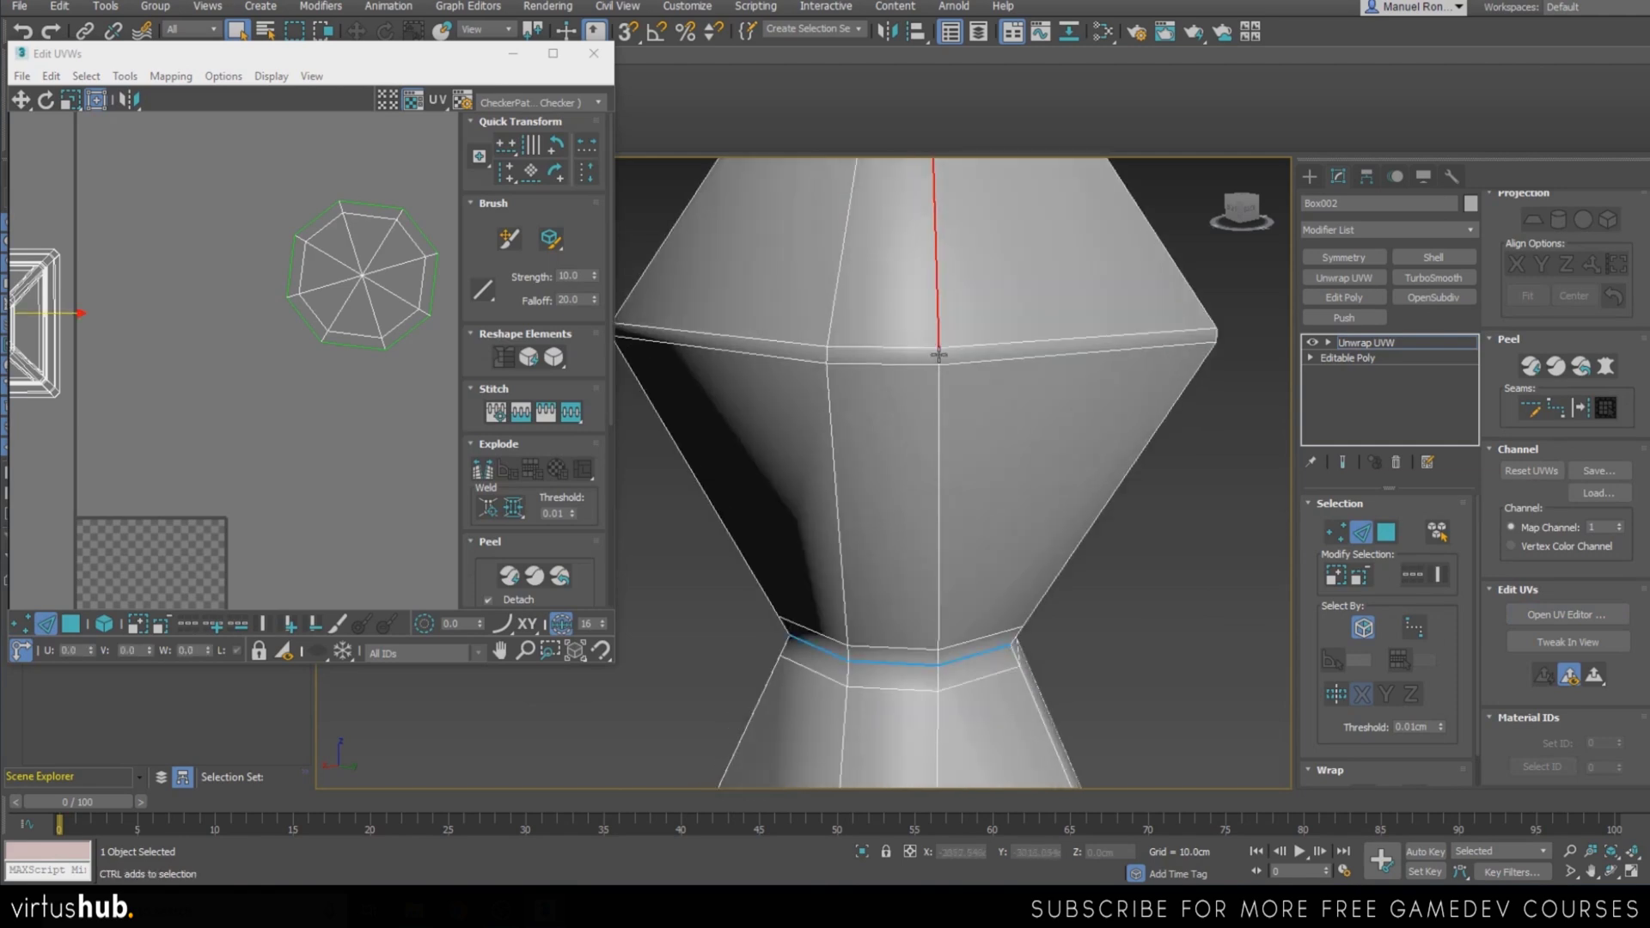
left_click(940, 391, "ctrl")
scroll(949, 666, "up", 2)
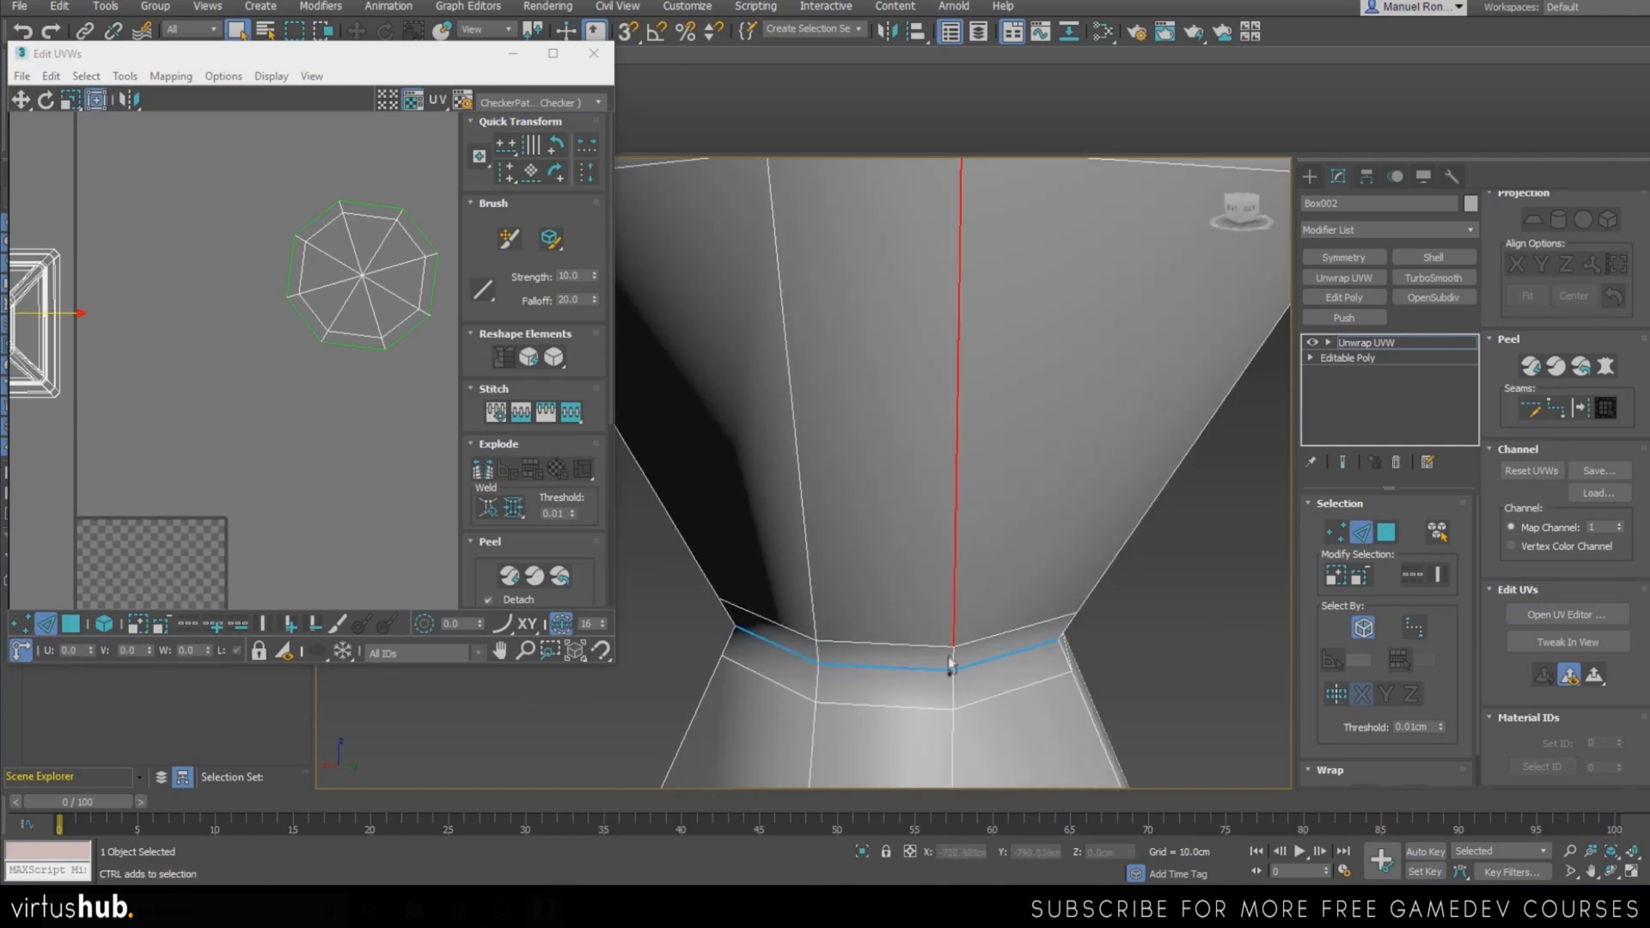
scroll(917, 461, "down", 5)
middle_click_drag(917, 460, 939, 328, "alt")
scroll(939, 327, "up", 2)
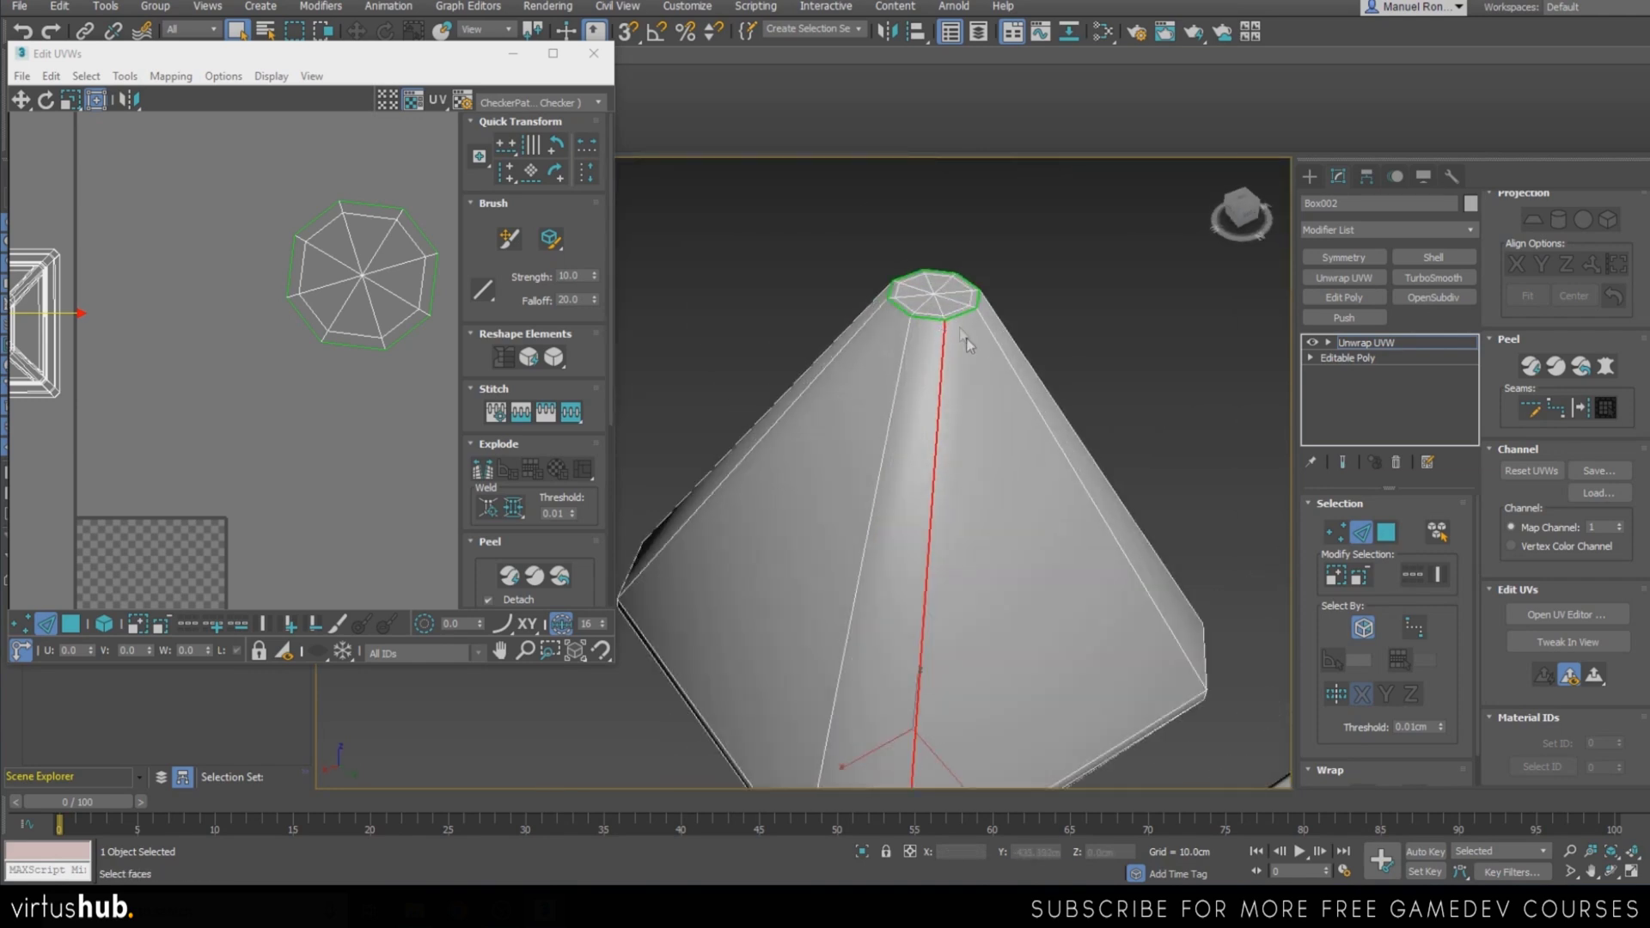
left_click(1579, 407)
scroll(950, 467, "down", 3)
middle_click_drag(950, 468, 984, 492, "alt")
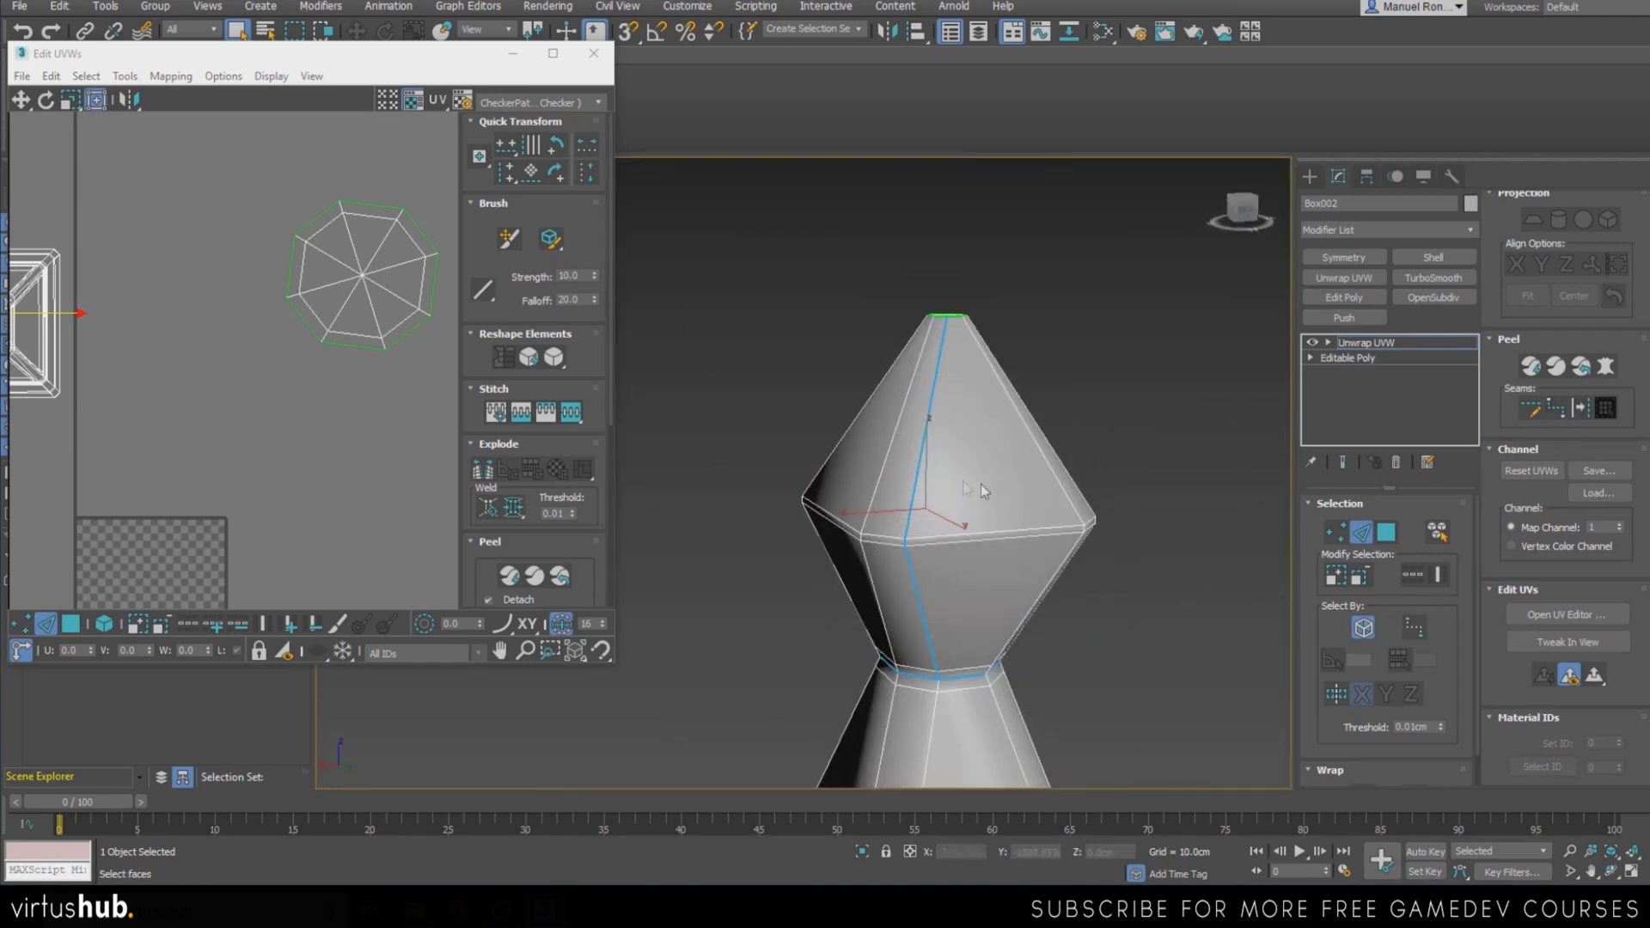
Select the finial's side faces between the cap and neck seams and unfold them with Quick Peel
left_click(1365, 534)
left_click(1384, 534)
left_click(982, 579)
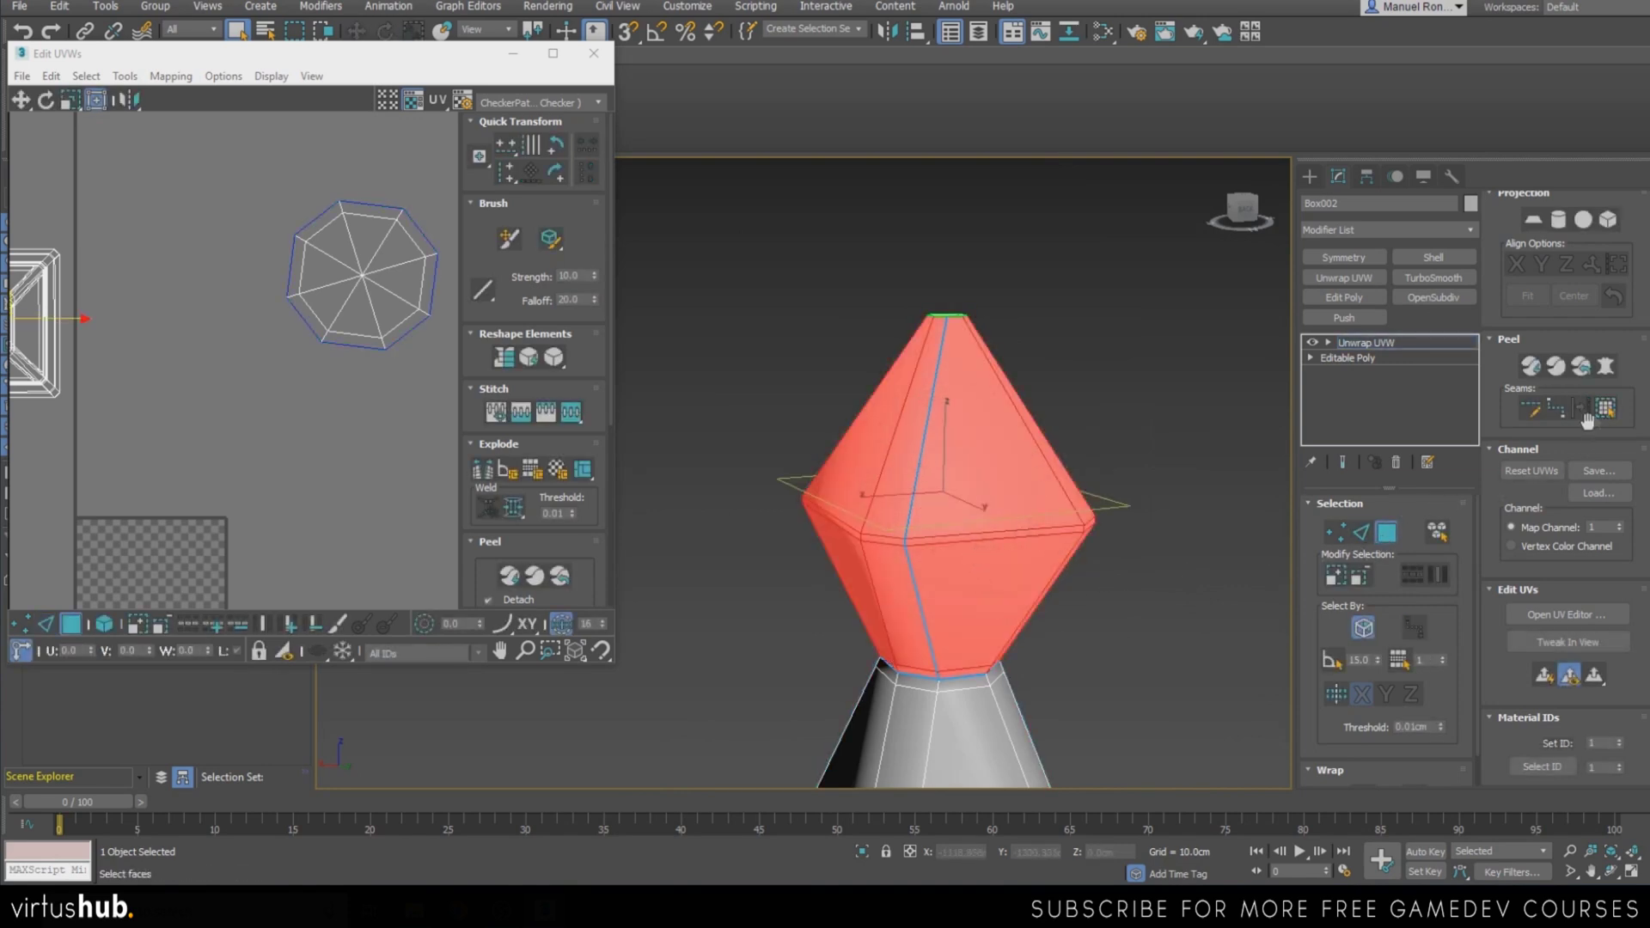
left_click(1540, 676)
left_click(1530, 367)
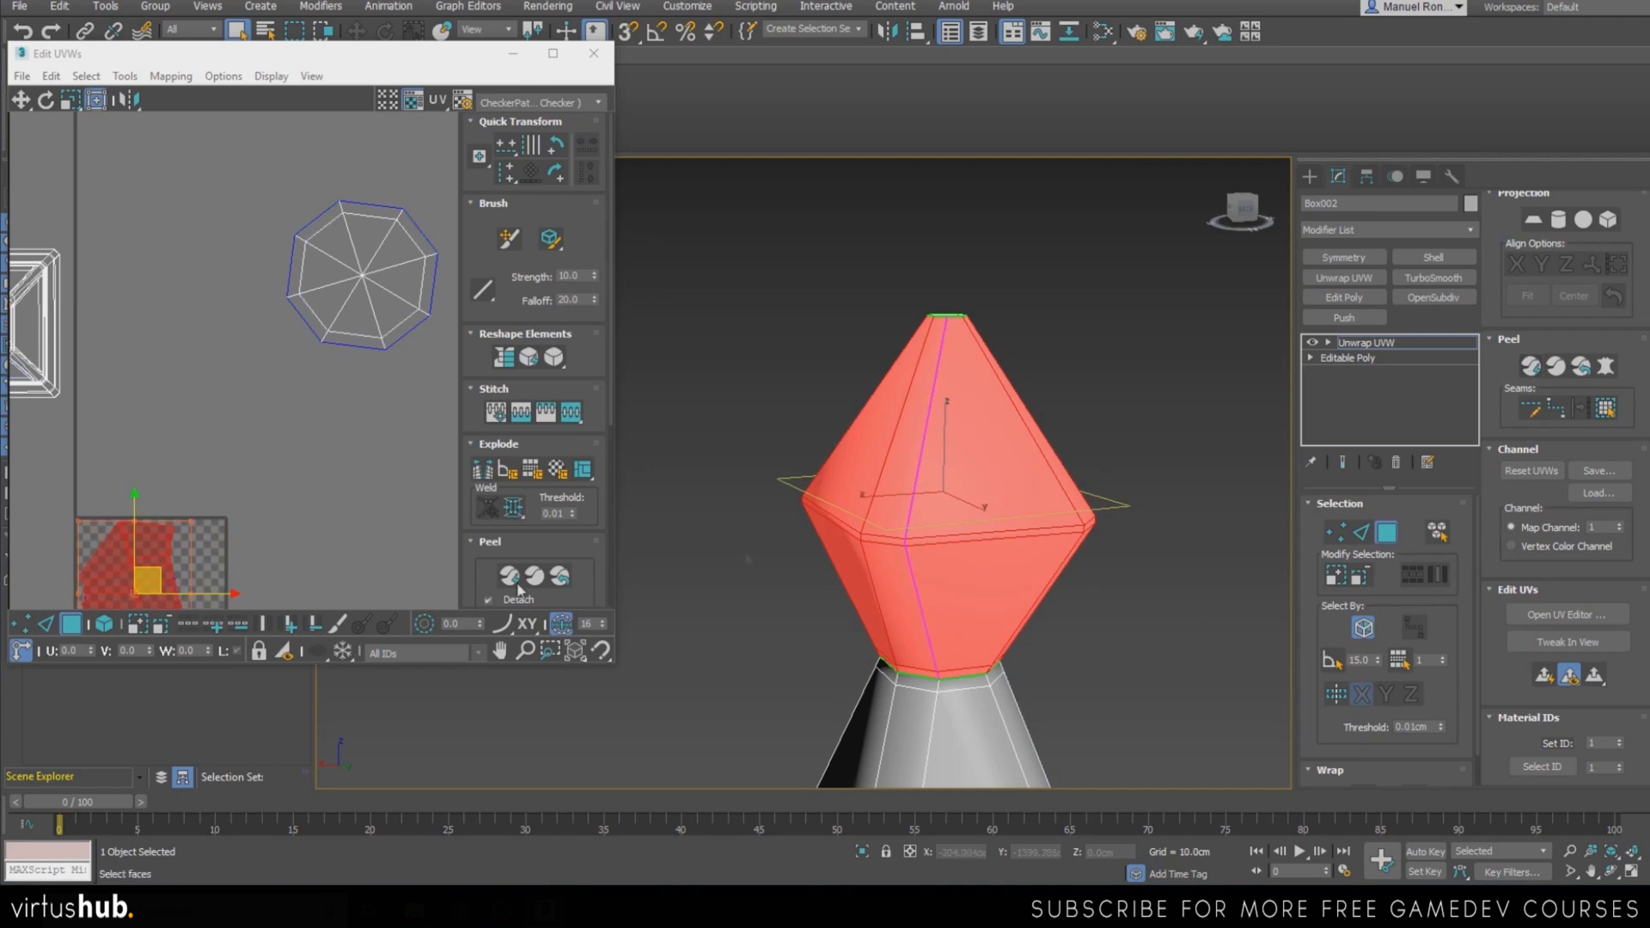
left_click_drag(258, 479, 273, 479)
Preview the UV_Checker.png texture on the lantern and switch the display to the CheckerPattern
left_click(558, 105)
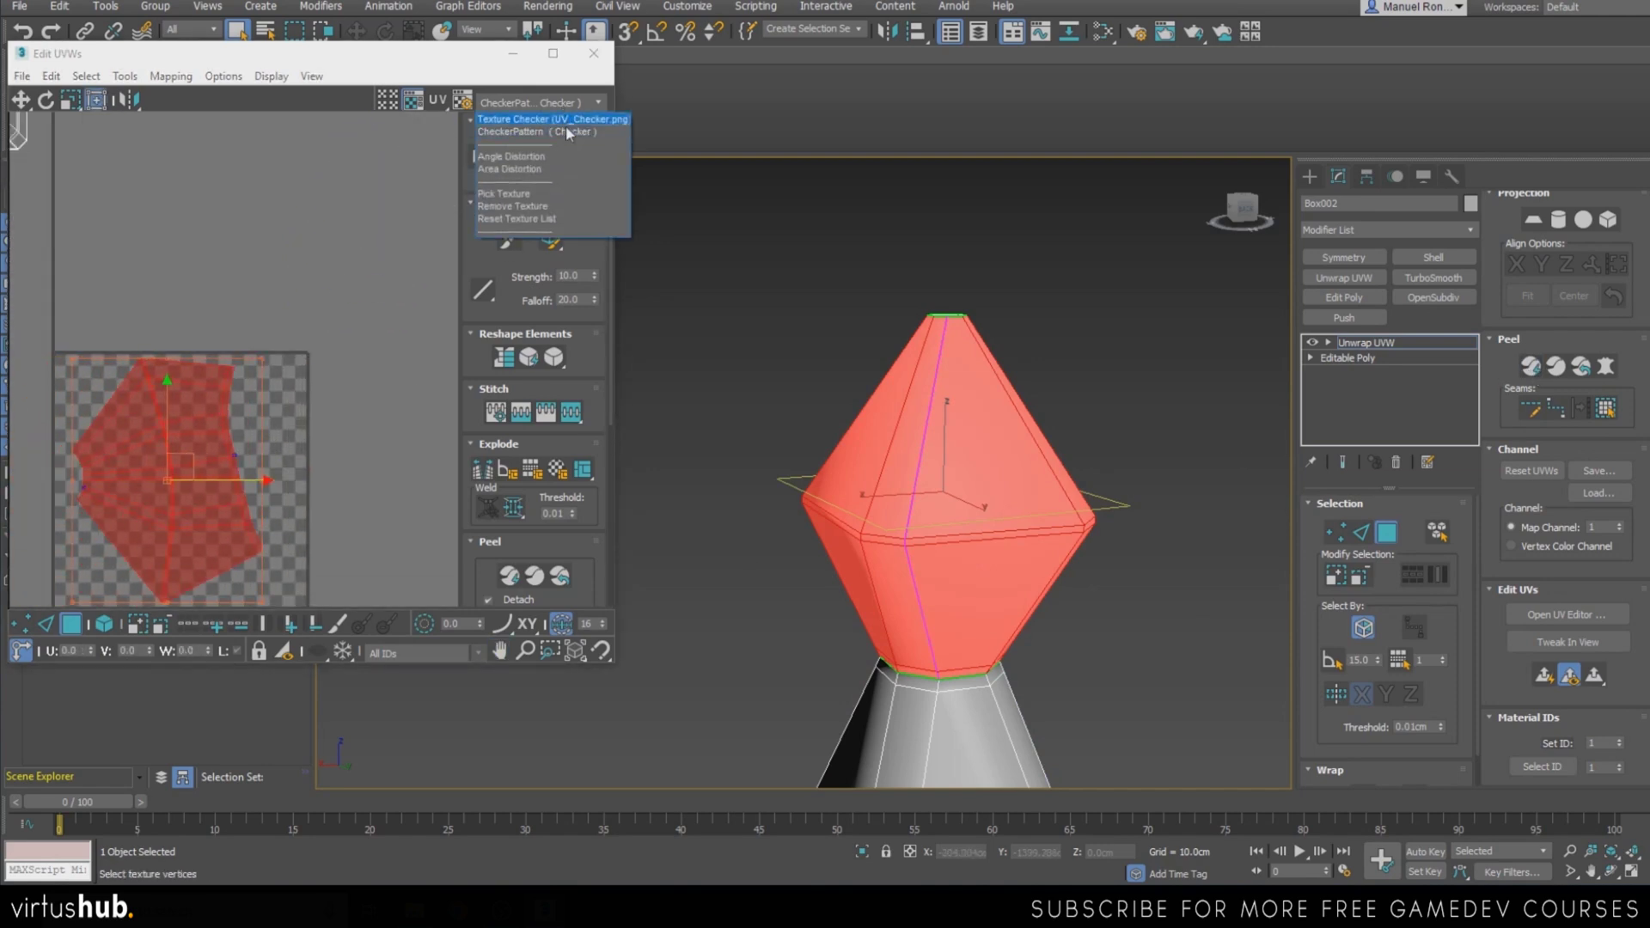
left_click(567, 120)
left_click(574, 101)
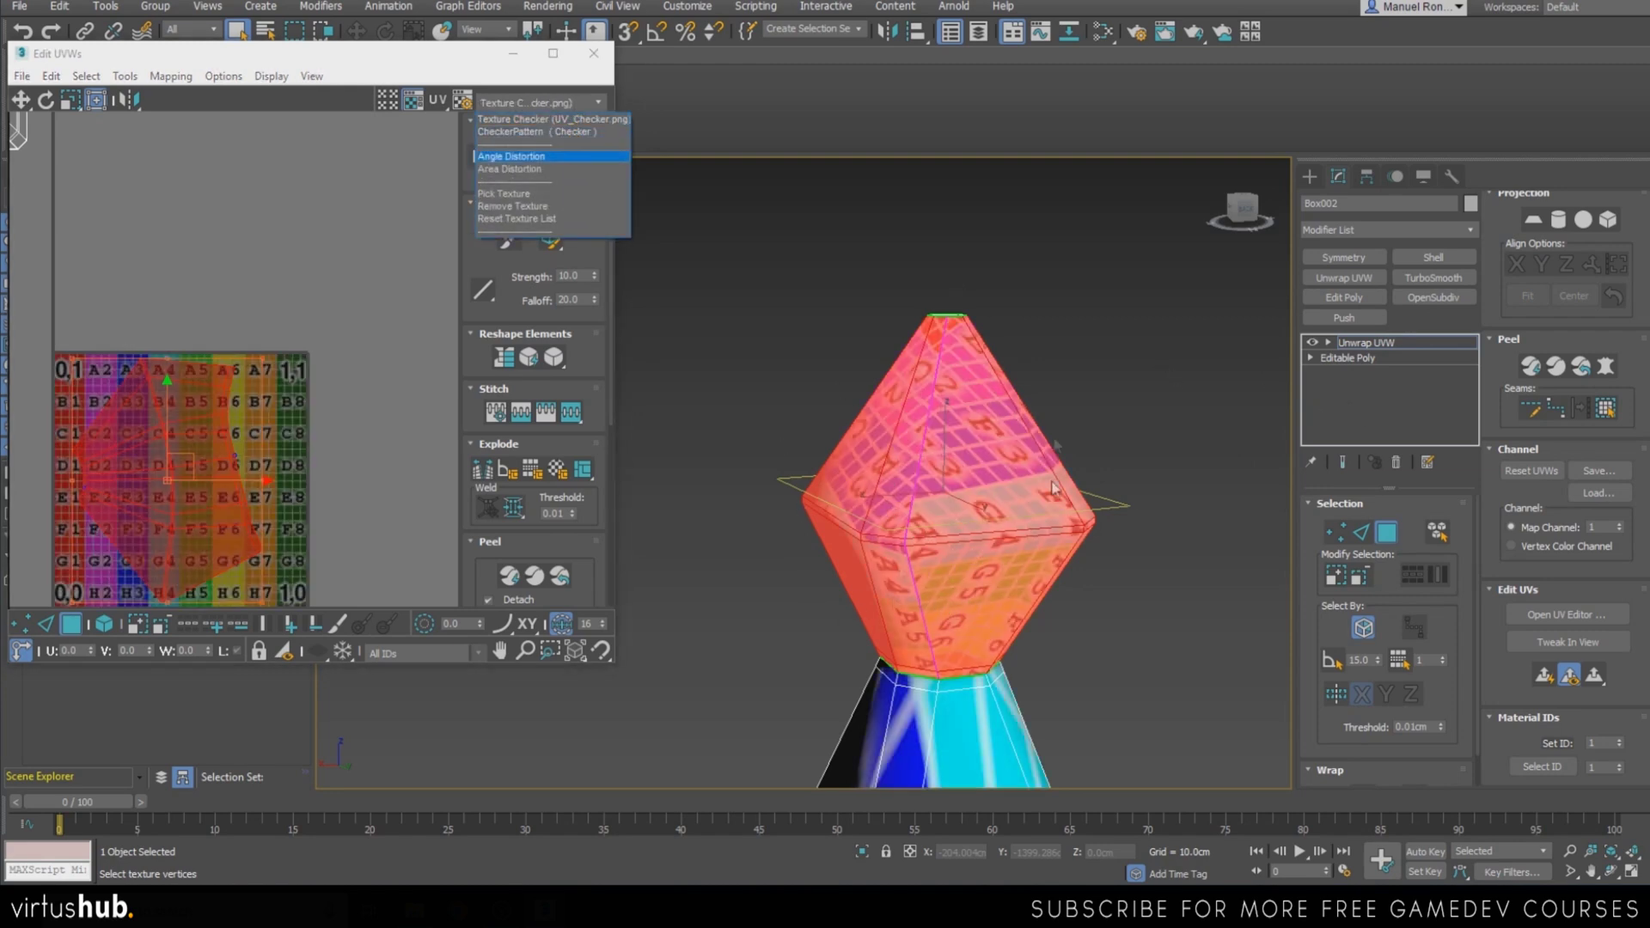
scroll(894, 541, "down", 3)
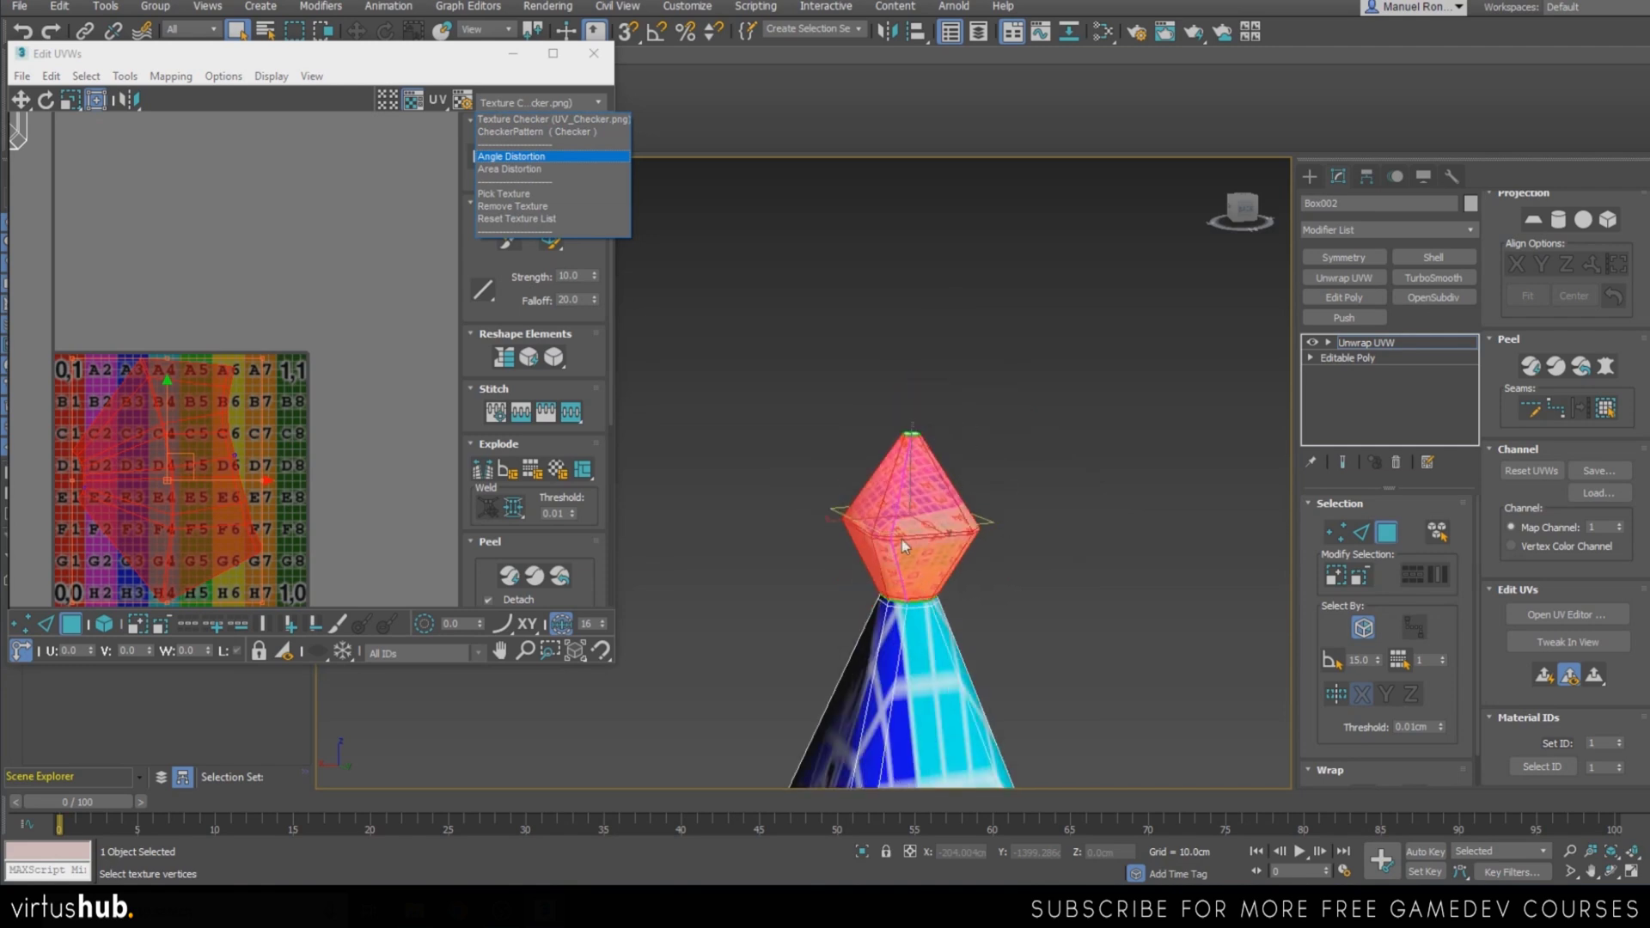
left_click(550, 131)
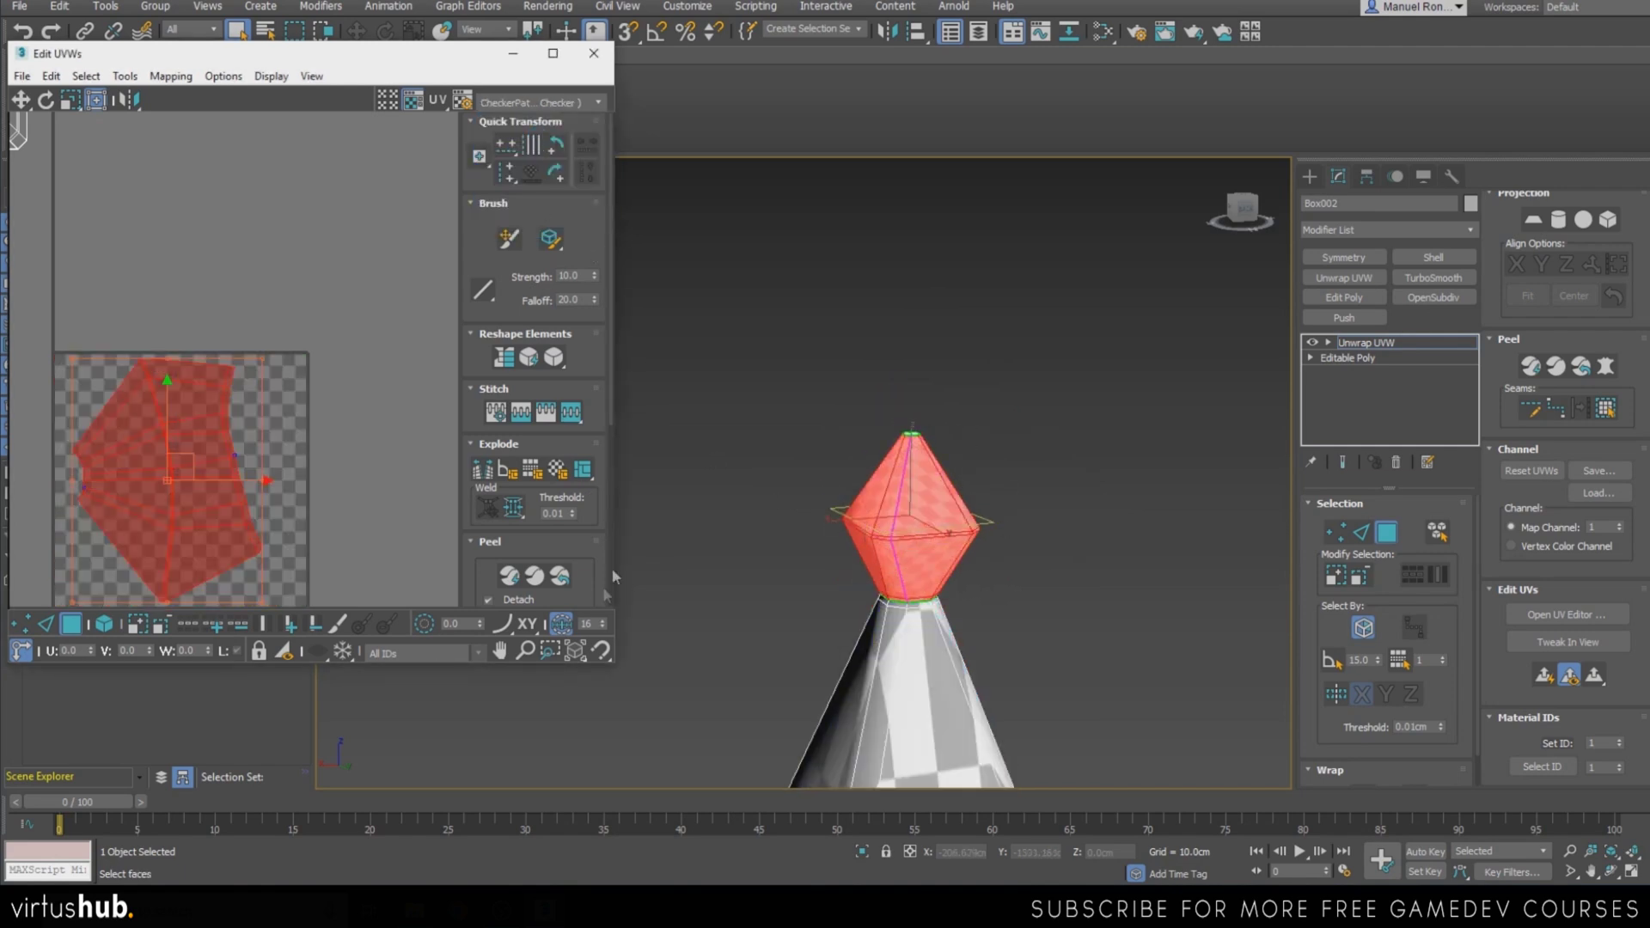
Rotate the finial's UV island by about 90 degrees so that it lies horizontally
scroll(78, 502, "up", 3)
left_click_drag(364, 472, 209, 558)
scroll(281, 461, "down", 3)
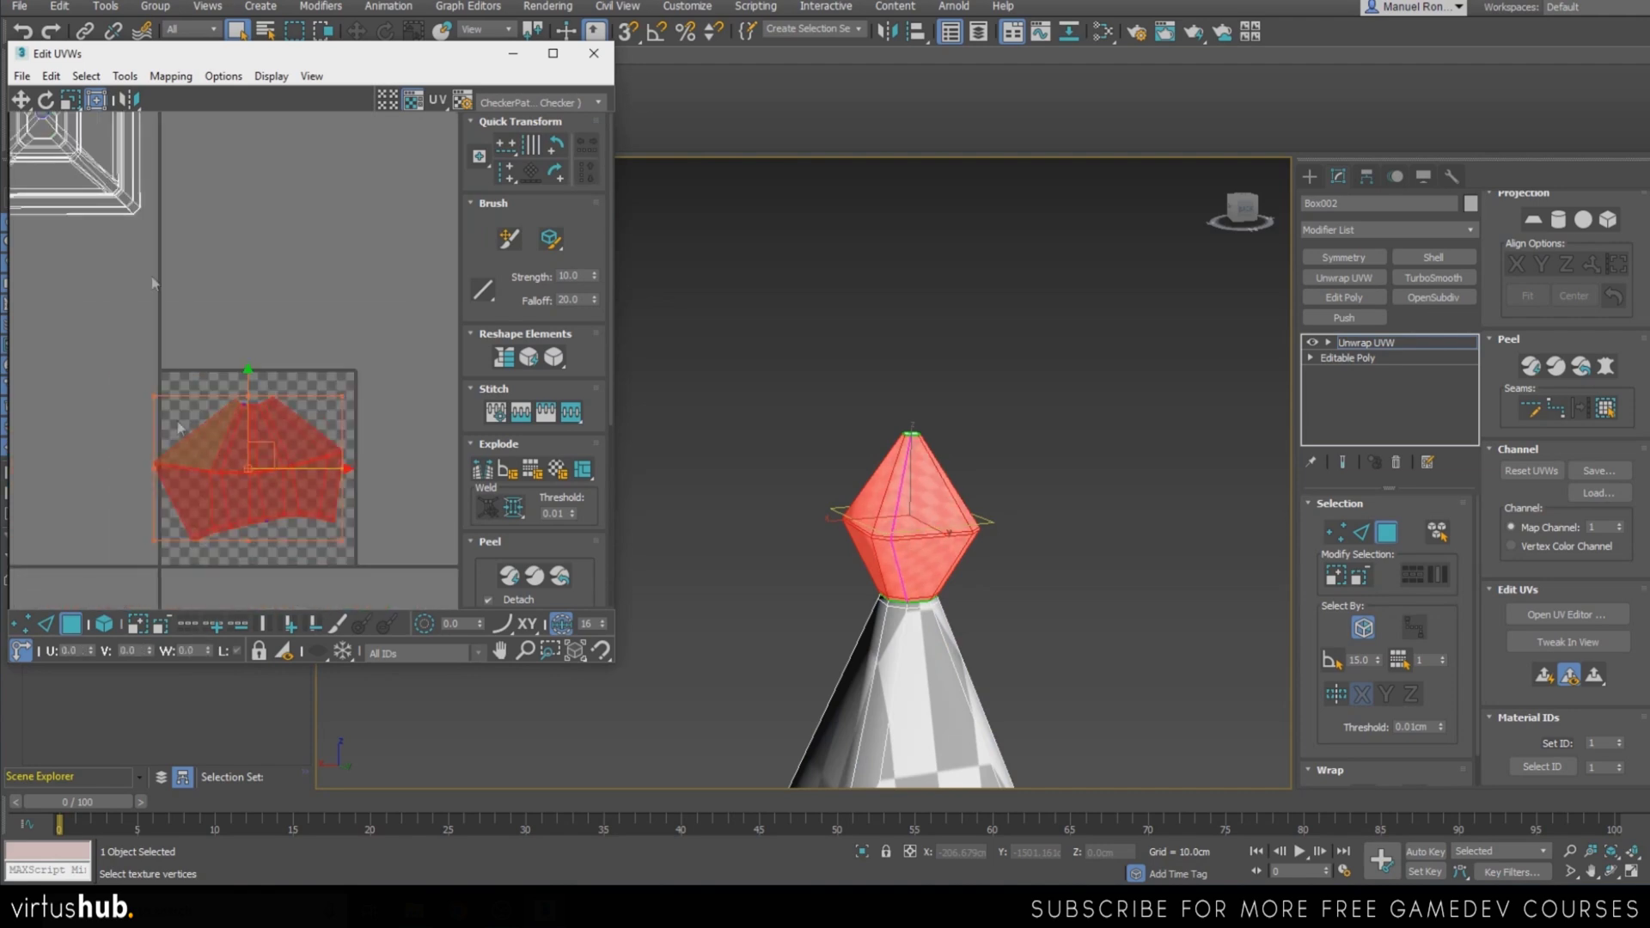
Relax the finial's UV island by polygon angles with 100 iterations and an amount of 0.1
left_click(125, 76)
left_click(171, 369)
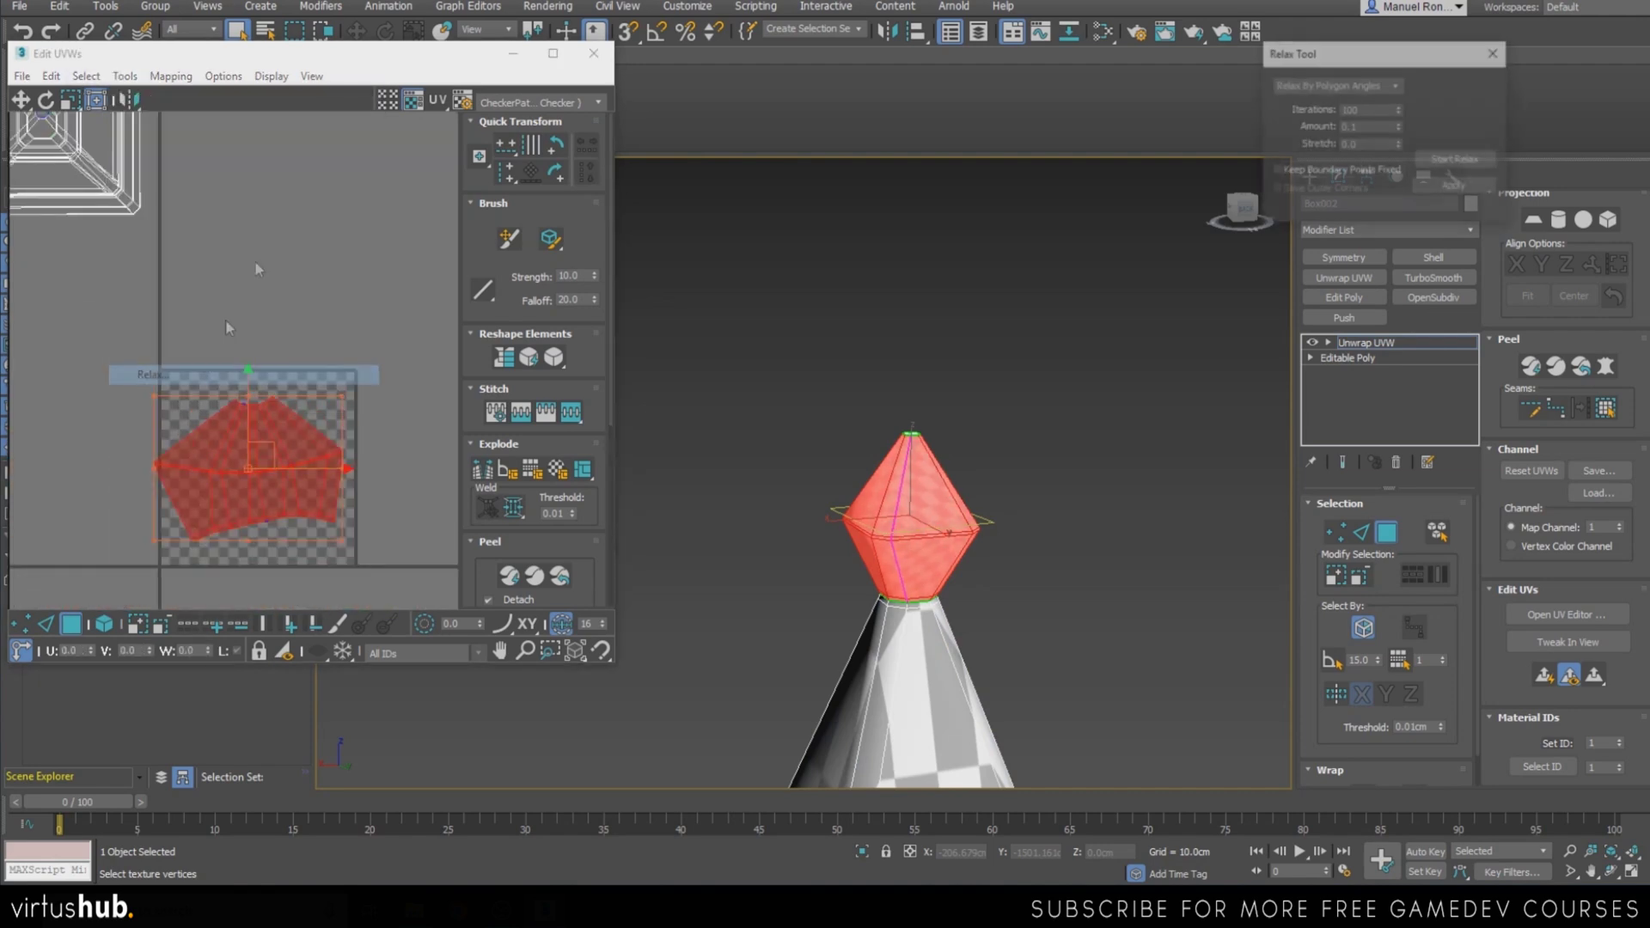
left_click_drag(1341, 52, 1149, 81)
left_click(1265, 188)
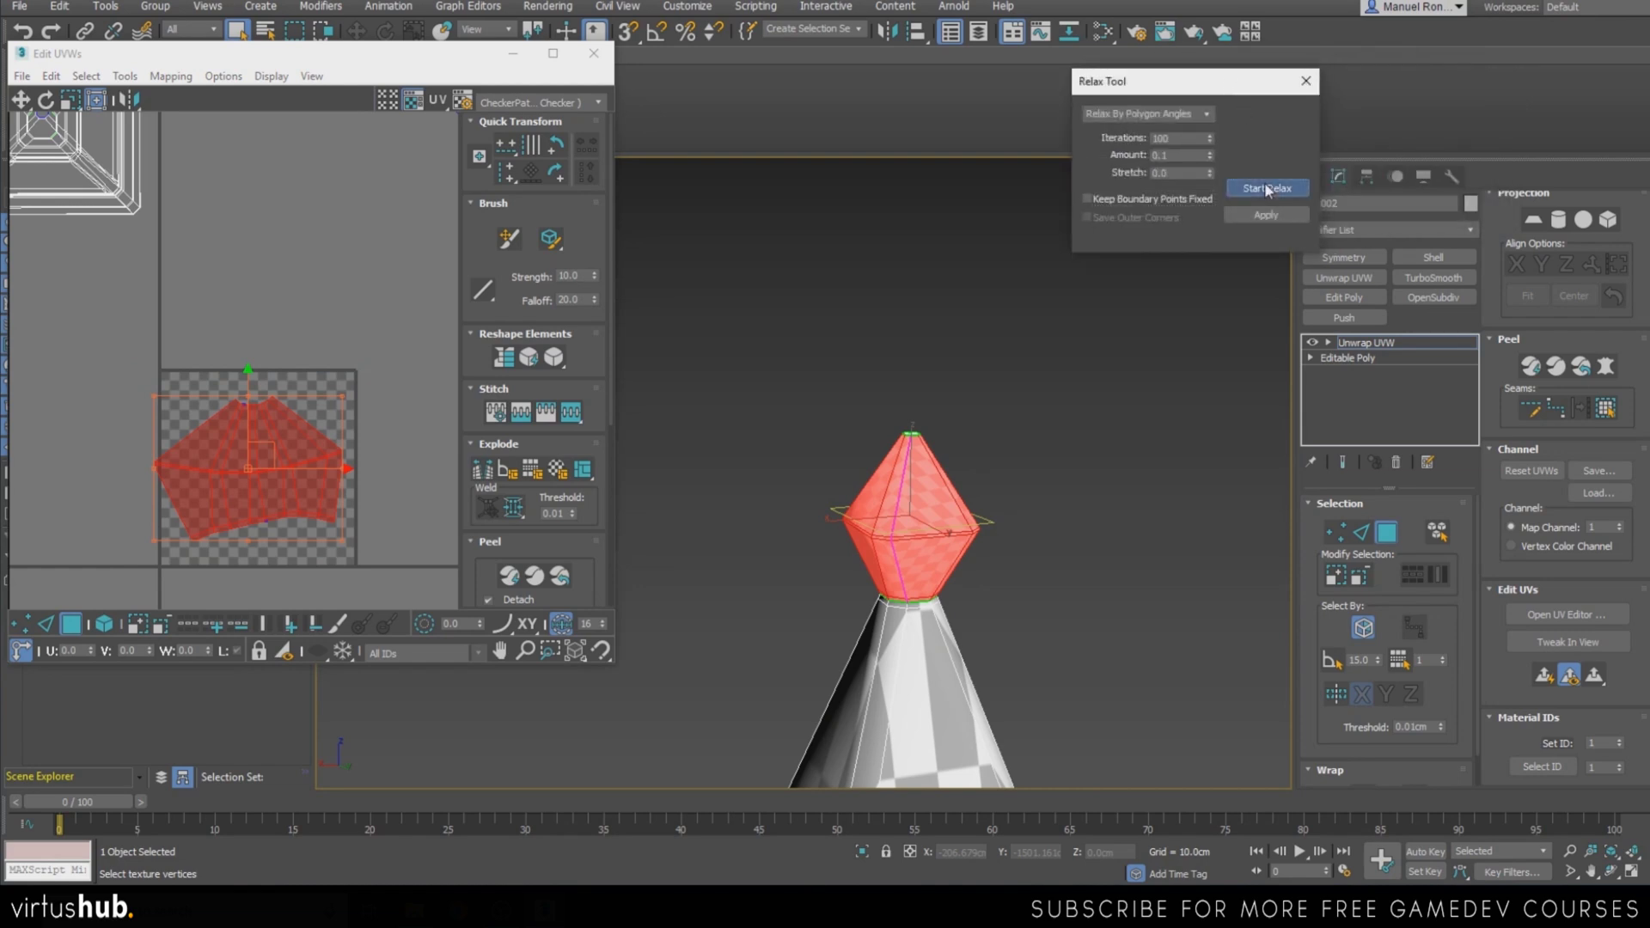
left_click(1265, 188)
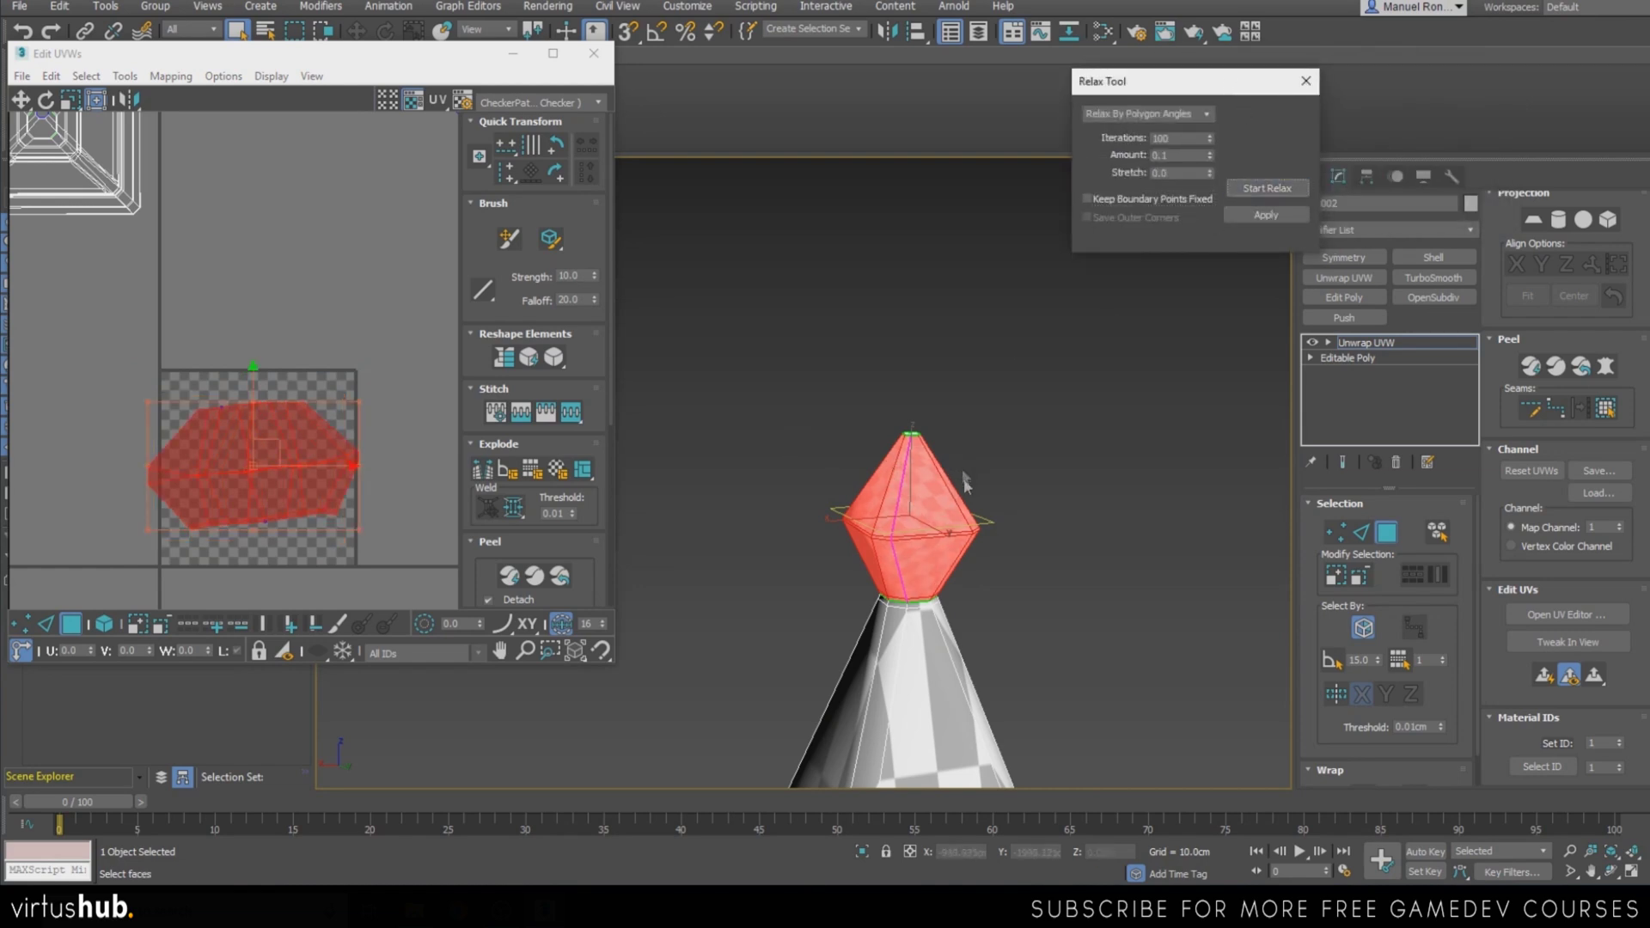
Straighten the finial's UV island over the checker tile and relax it again by polygon angles
scroll(928, 507, "up", 6)
scroll(316, 525, "up", 3)
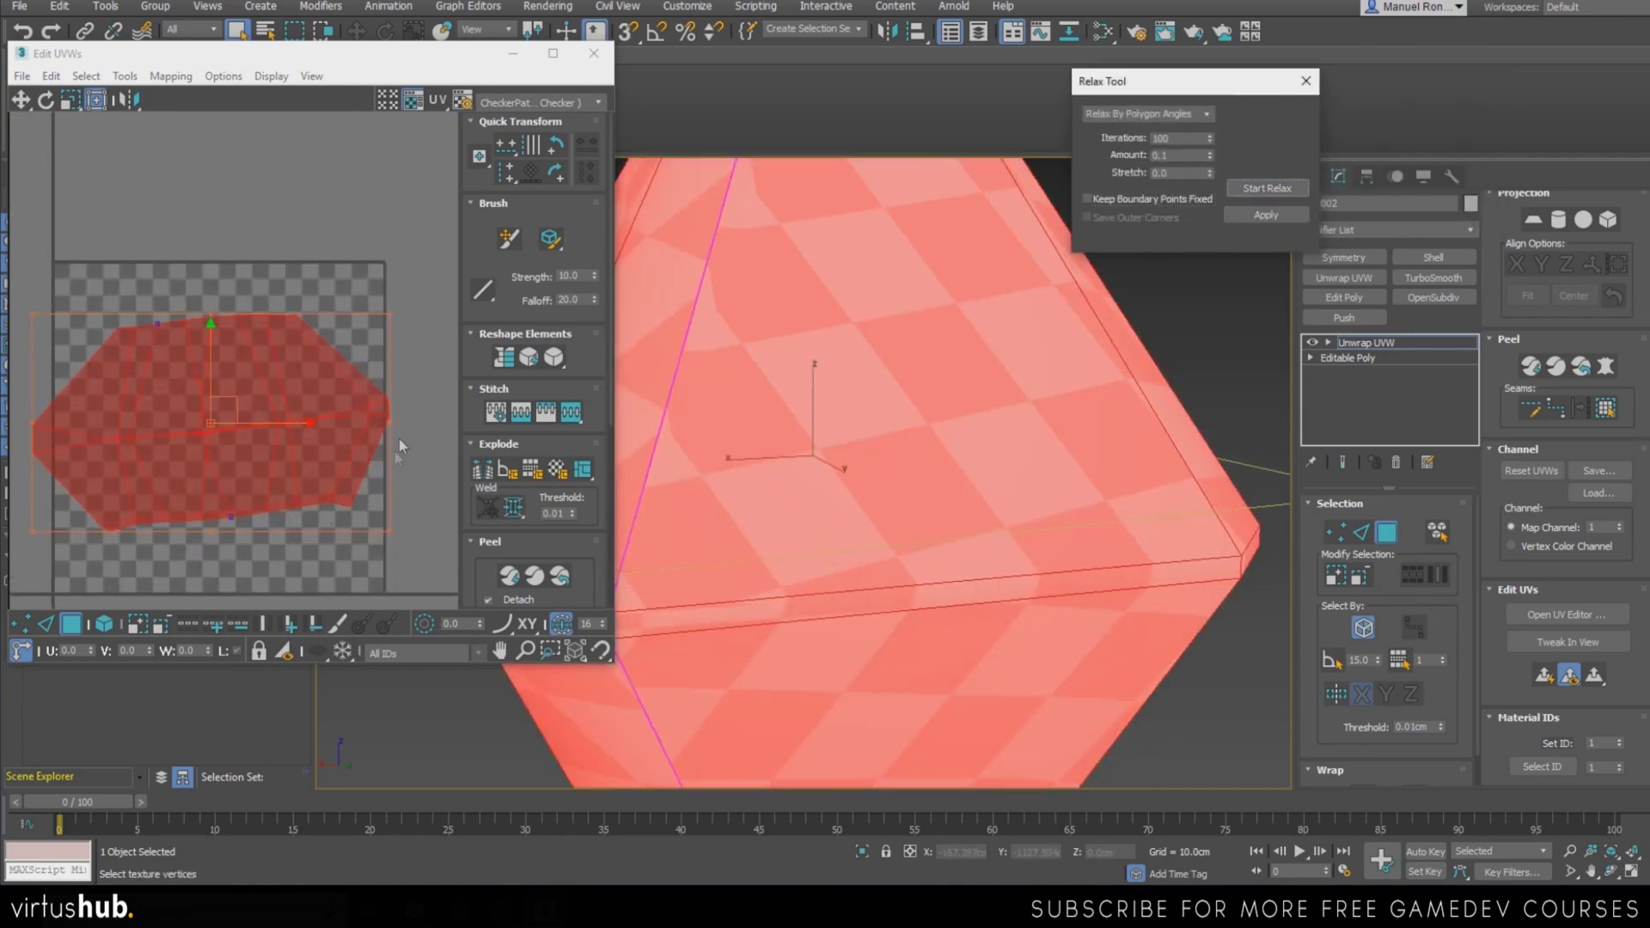
scroll(352, 400, "down", 2)
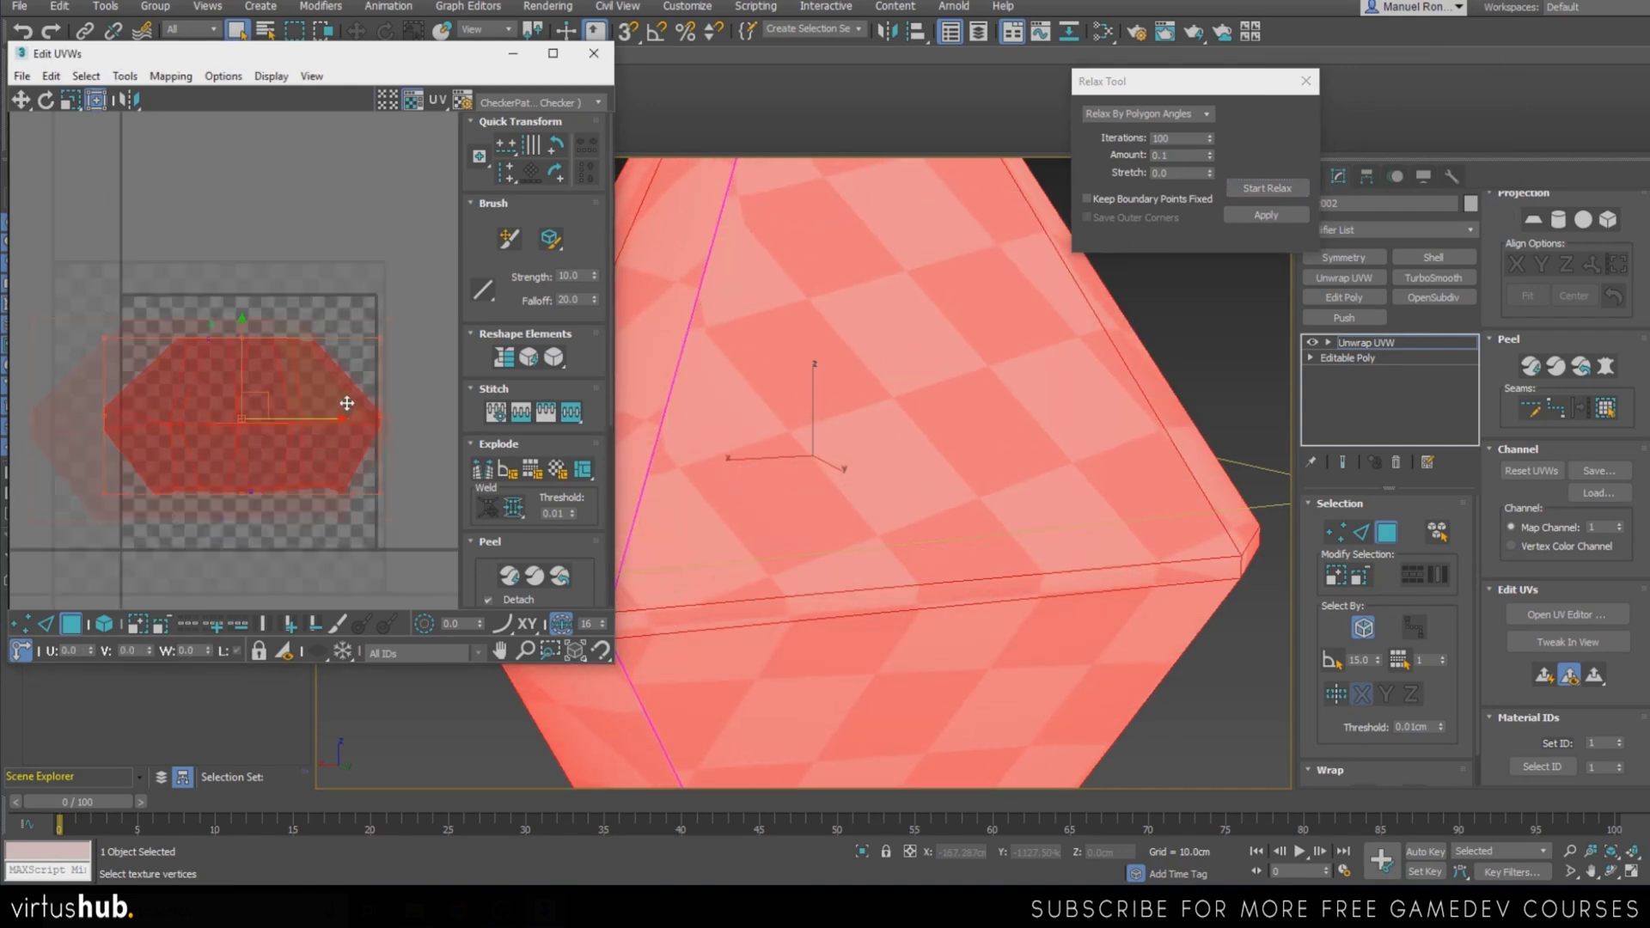
left_click(1260, 189)
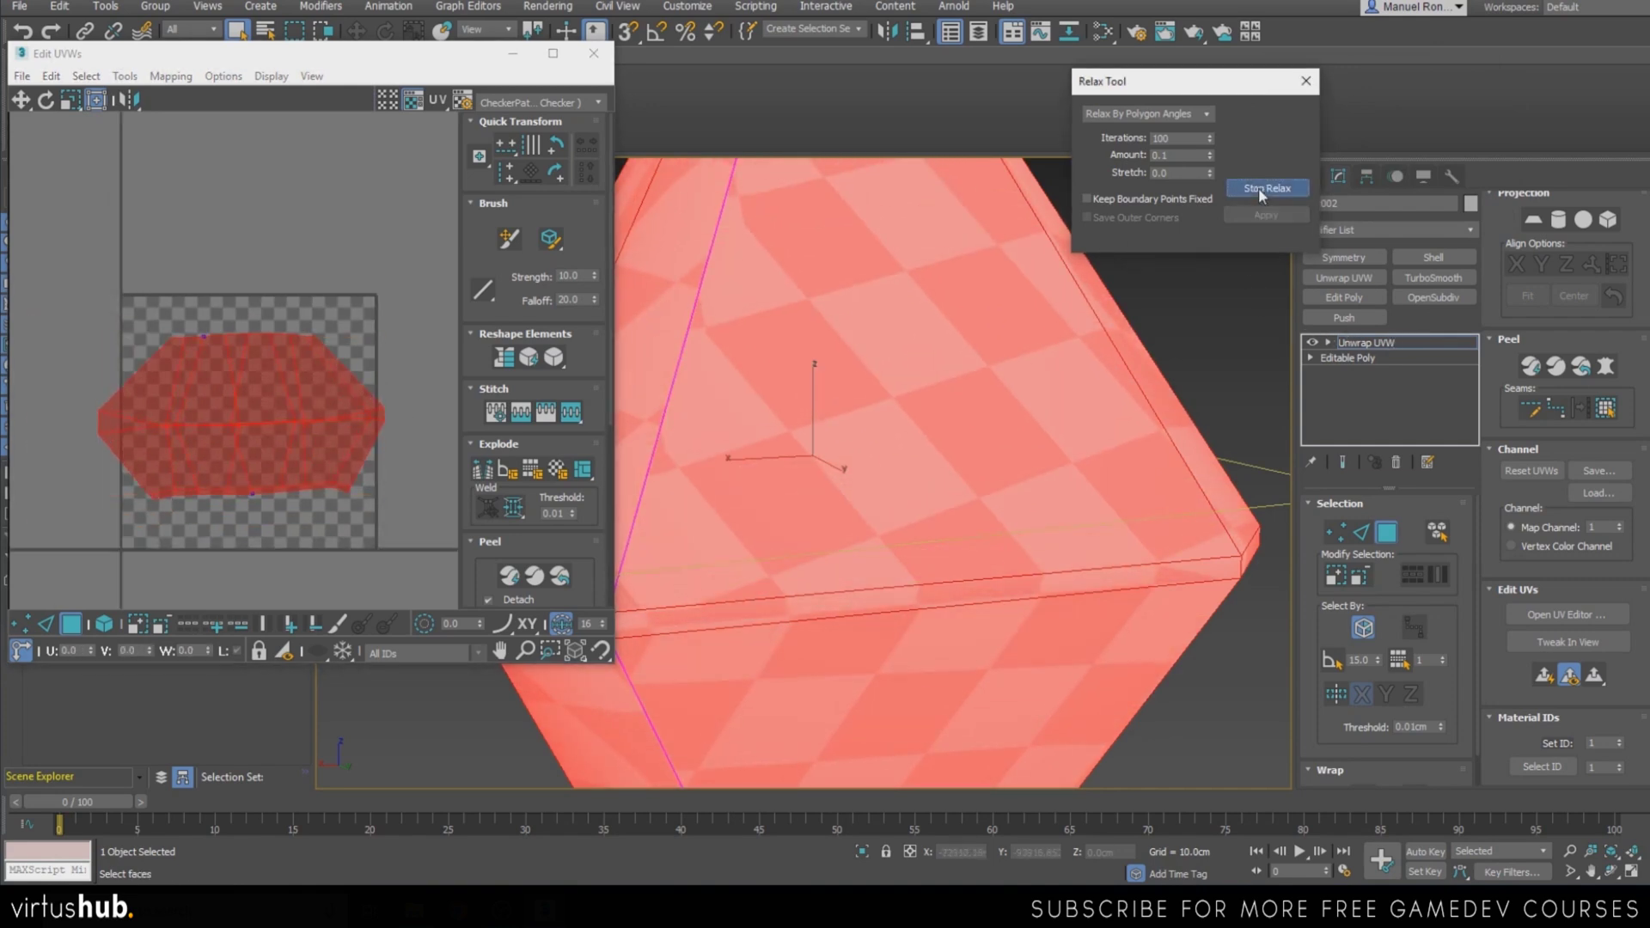
left_click(1258, 187)
Rotate the finial's UV island slightly to level its middle edge line
scroll(1057, 404, "down", 5)
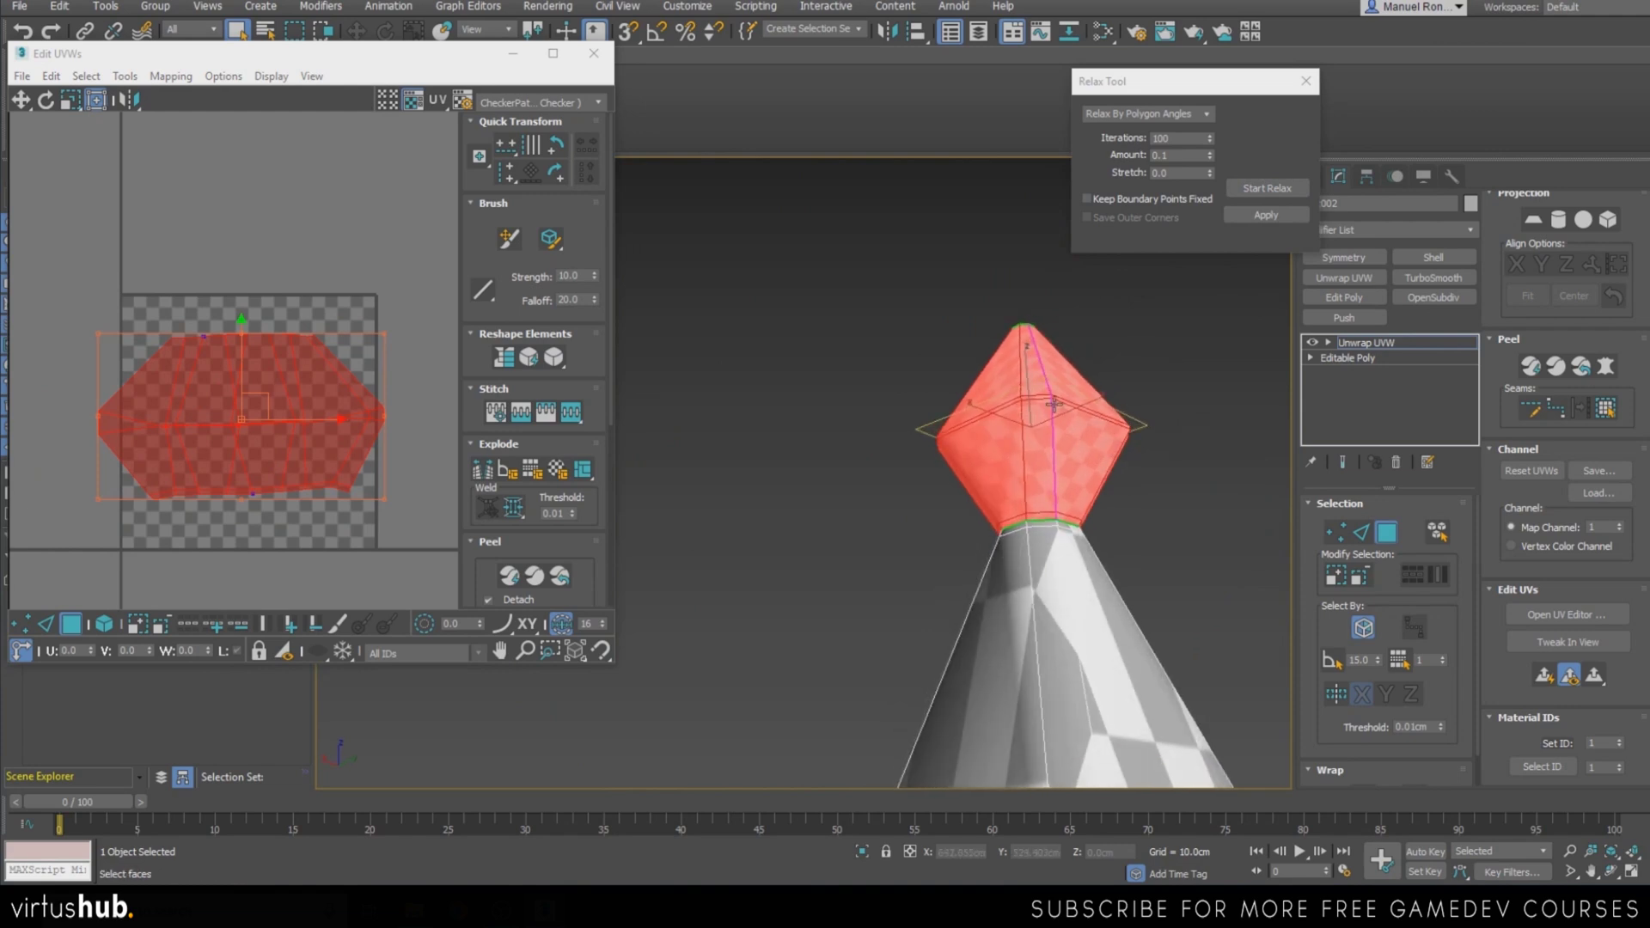
scroll(1054, 404, "up", 8)
scroll(404, 455, "up", 2)
left_click_drag(397, 411, 398, 421)
scroll(935, 537, "down", 6)
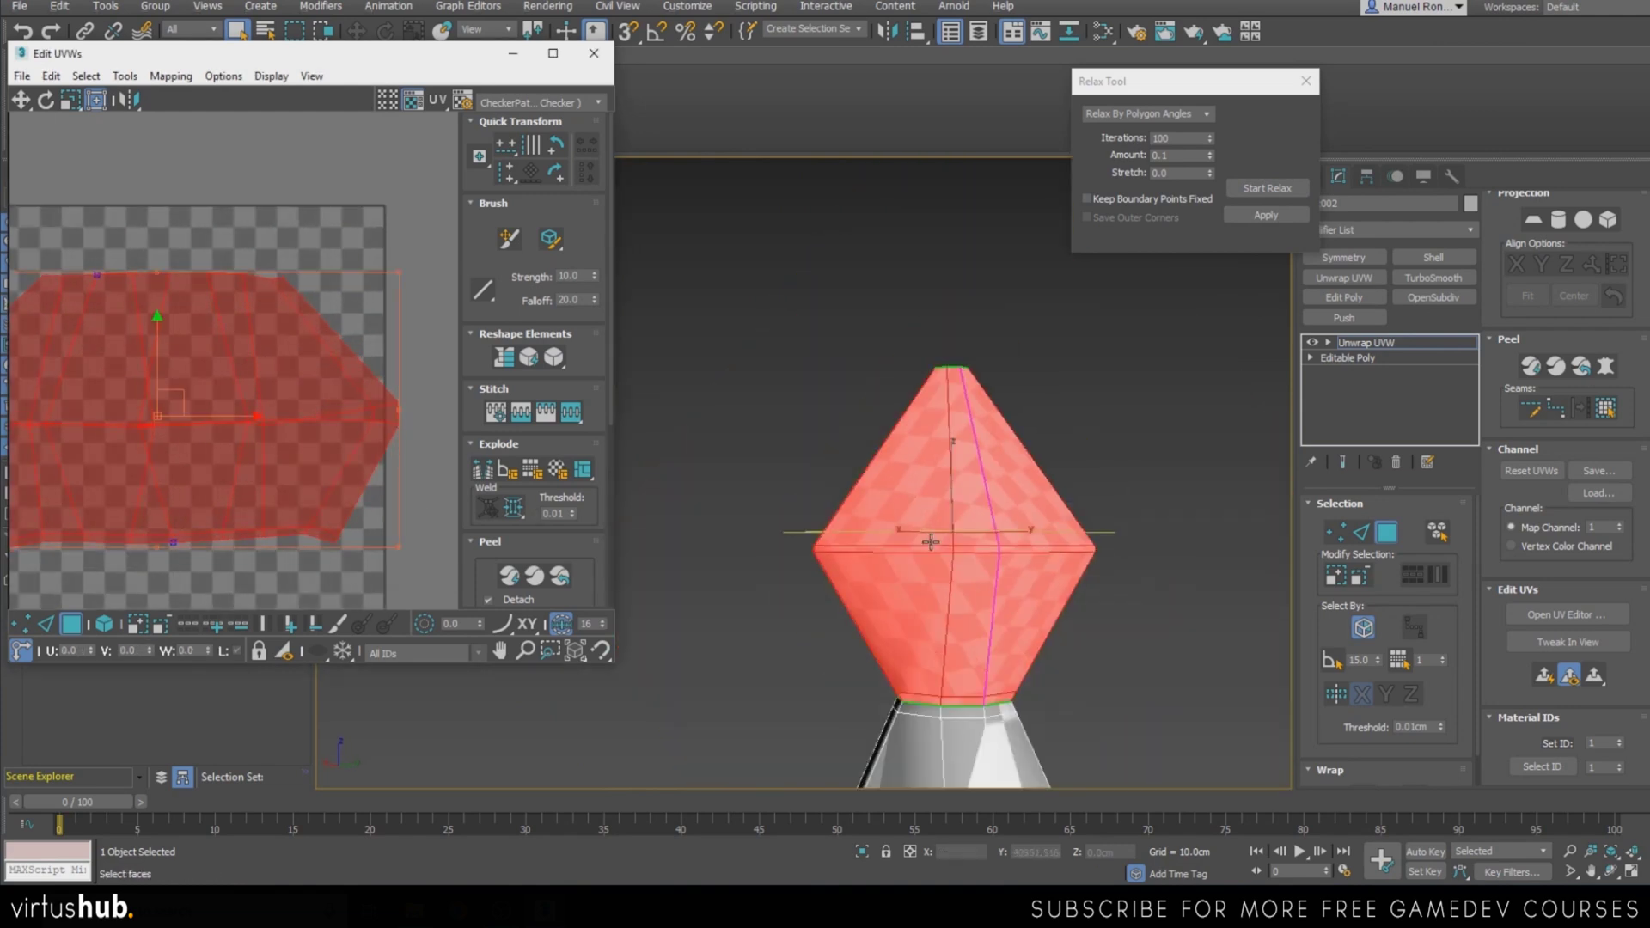
Examine the checker pattern on the finial for stretching and seam visibility from all sides and from above
scroll(988, 557, "up", 8)
middle_click_drag(1097, 561, 917, 574, "alt")
mouse_move(831, 573)
middle_mouse_down("alt")
mouse_move(1024, 601)
mouse_move(1105, 641)
mouse_move(848, 587)
middle_mouse_up("alt")
scroll(338, 438, "down", 3)
scroll(287, 427, "up", 3)
scroll(269, 420, "down", 2)
scroll(911, 468, "down", 6)
middle_click_drag(988, 550, 808, 567, "alt")
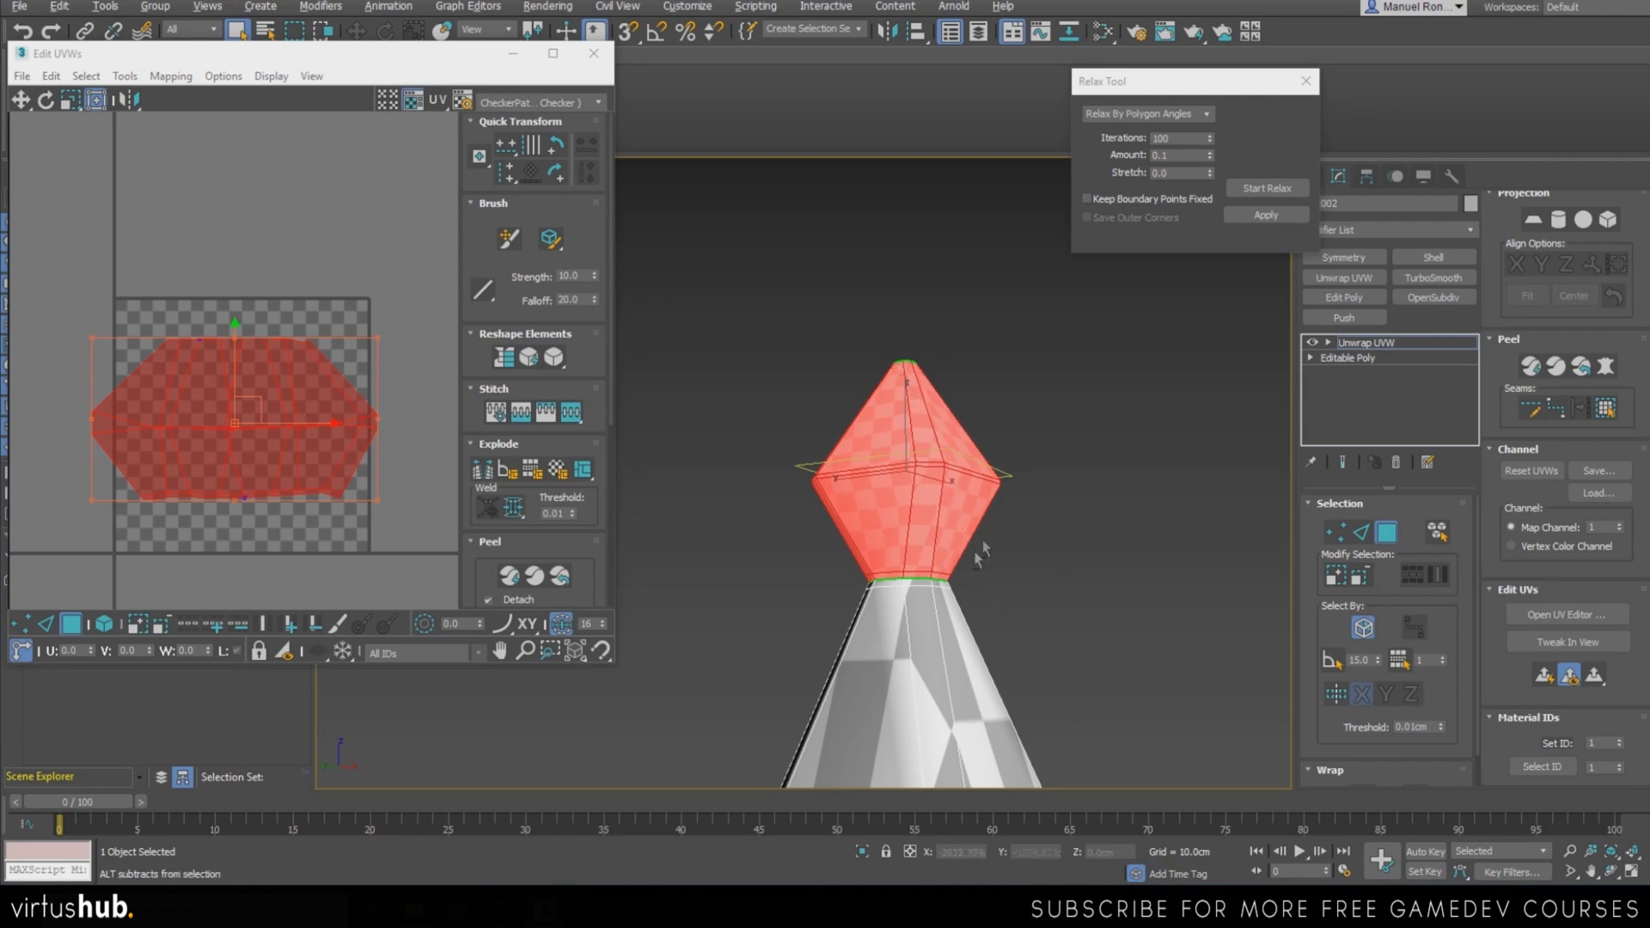
scroll(982, 548, "up", 4)
middle_click_drag(928, 592, 937, 472, "alt")
scroll(961, 494, "down", 6)
scroll(937, 471, "up", 4)
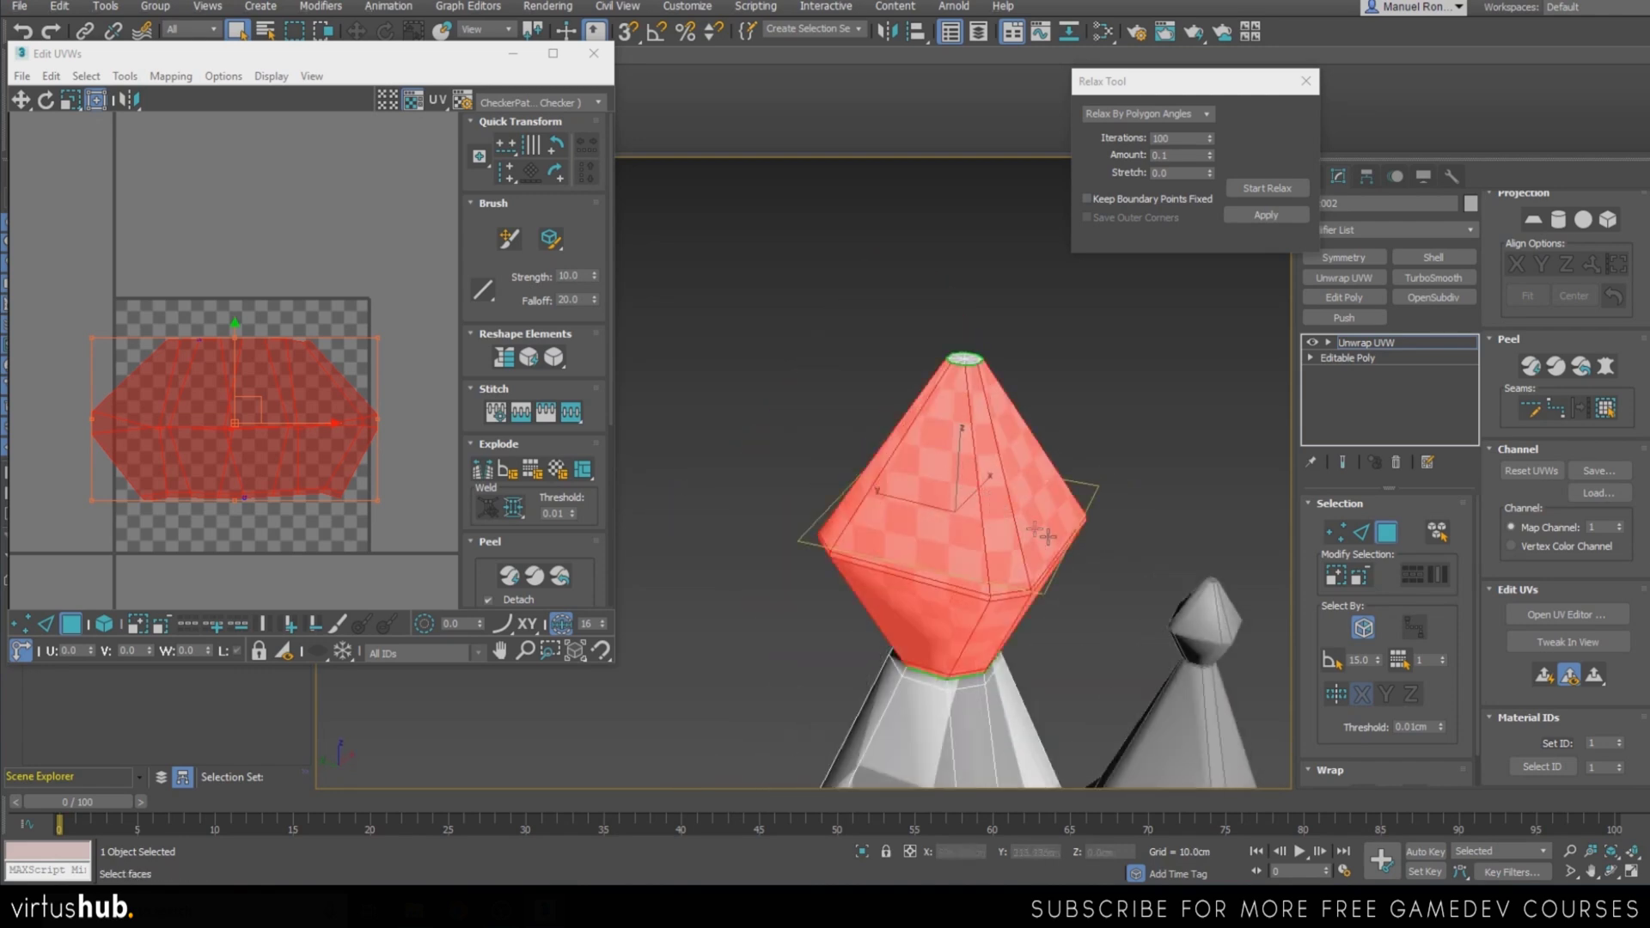
middle_click_drag(1068, 585, 1007, 495, "alt")
scroll(1005, 494, "down", 5)
scroll(1026, 572, "up", 4)
middle_click_drag(980, 566, 924, 491)
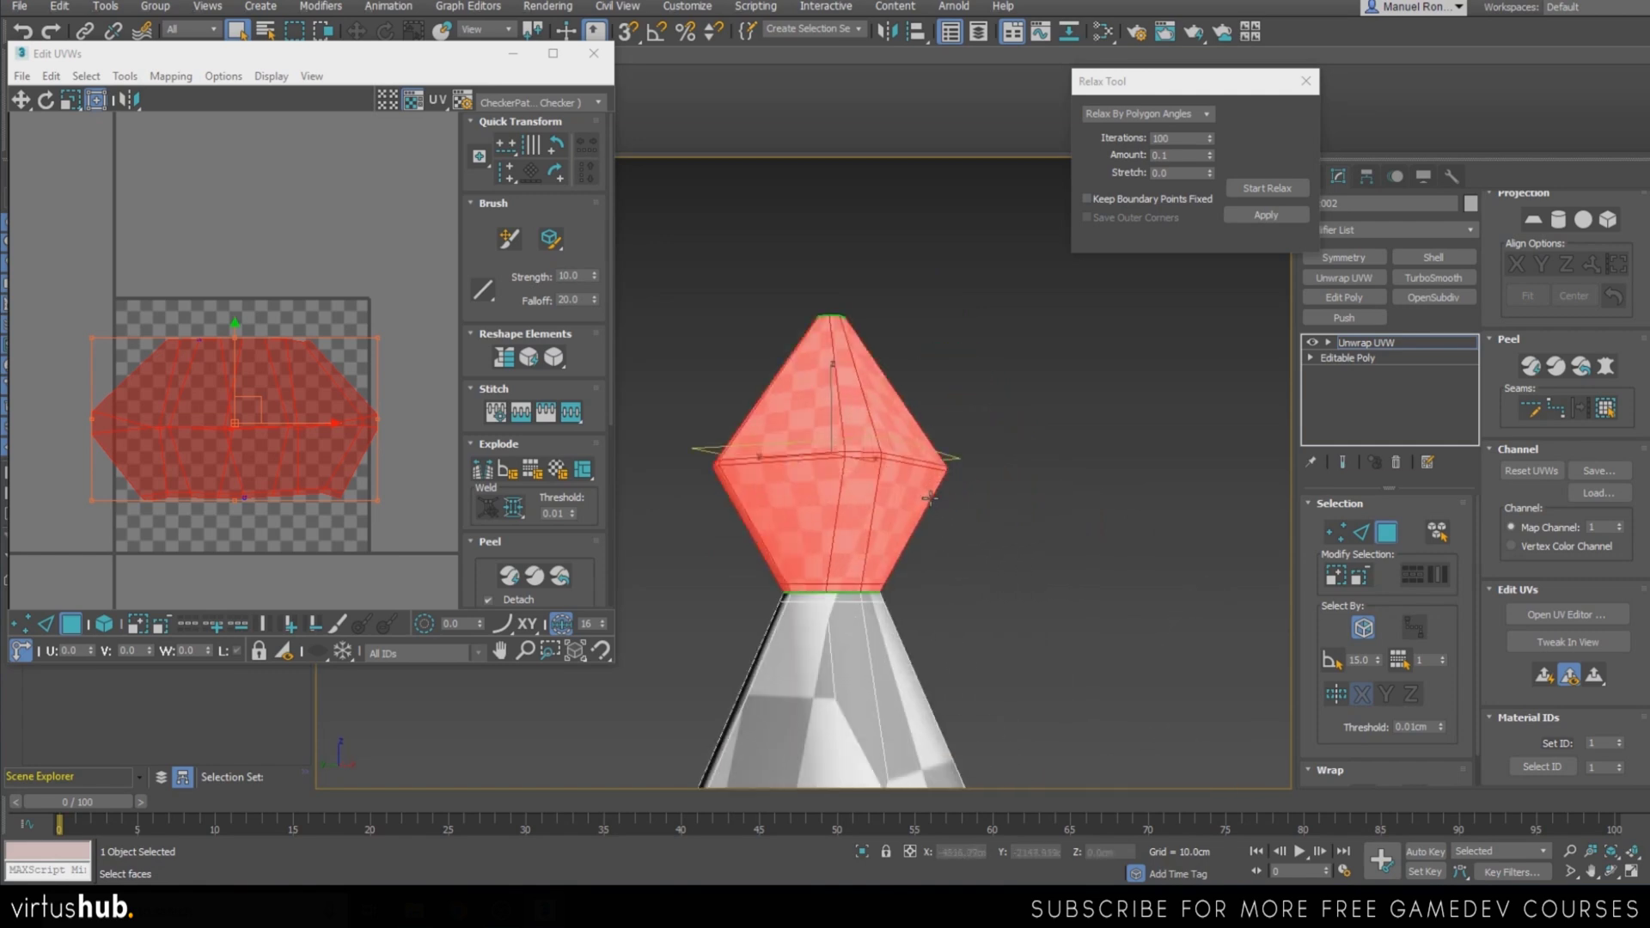
Mark a second point-to-point seam down the finial, from its top rim to the base edge above the roof
left_click(1030, 533)
left_click(1369, 534)
left_click(849, 353)
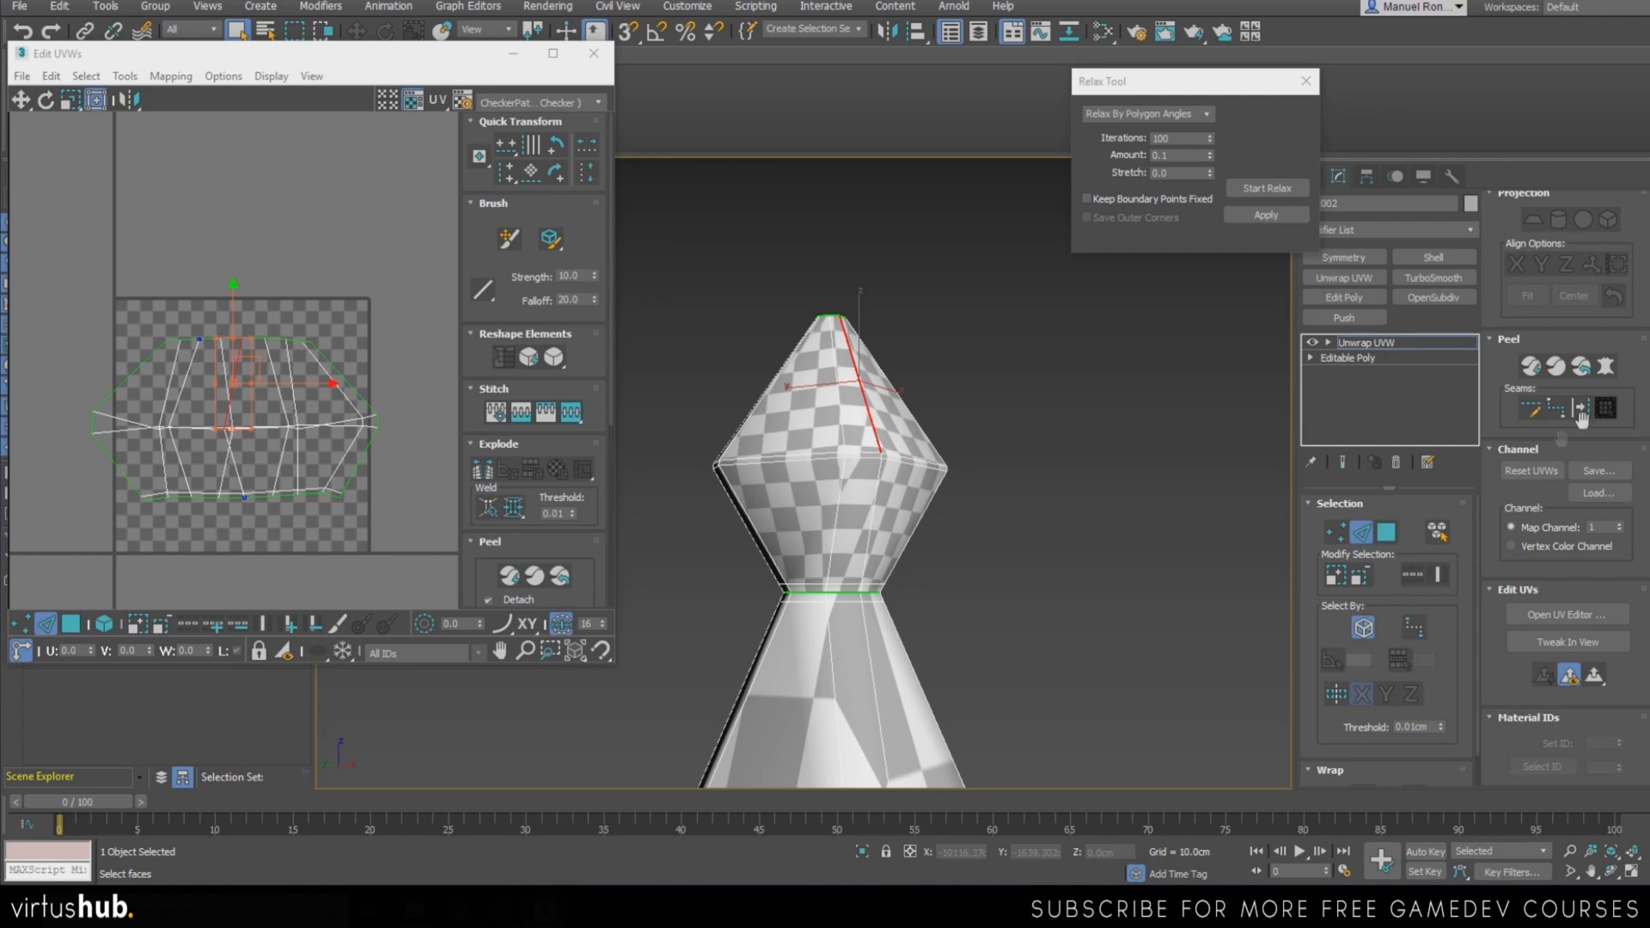
left_click(1077, 512)
left_click(1555, 407)
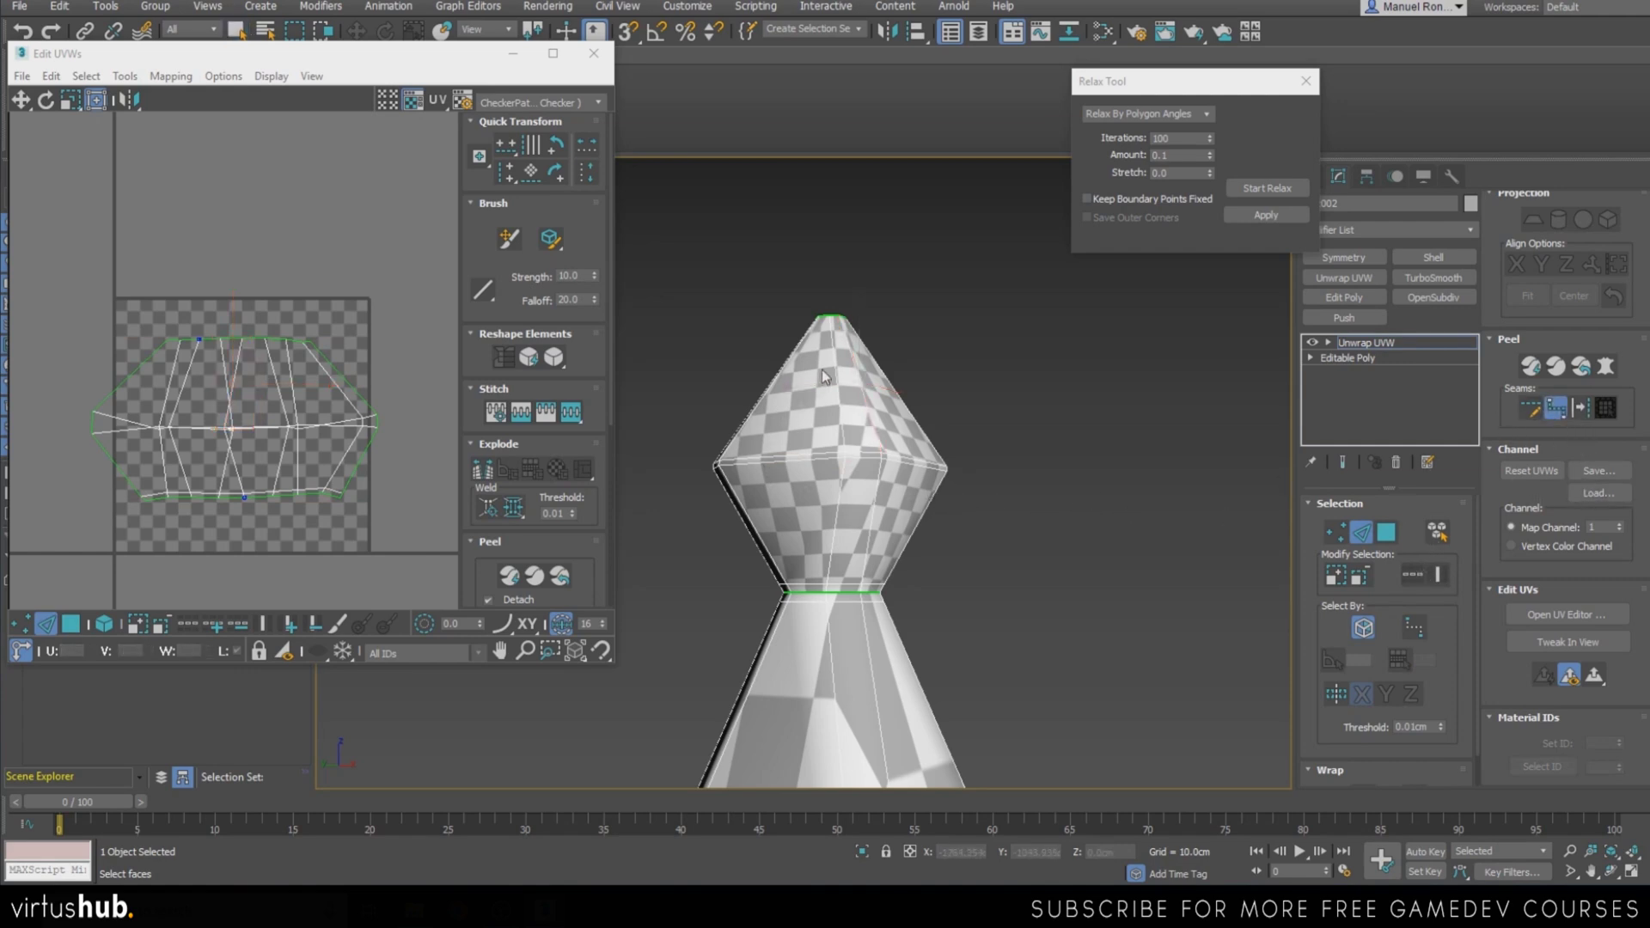
scroll(822, 377, "up", 2)
middle_click_drag(851, 346, 910, 365, "alt")
scroll(916, 408, "down", 5)
scroll(901, 404, "up", 5)
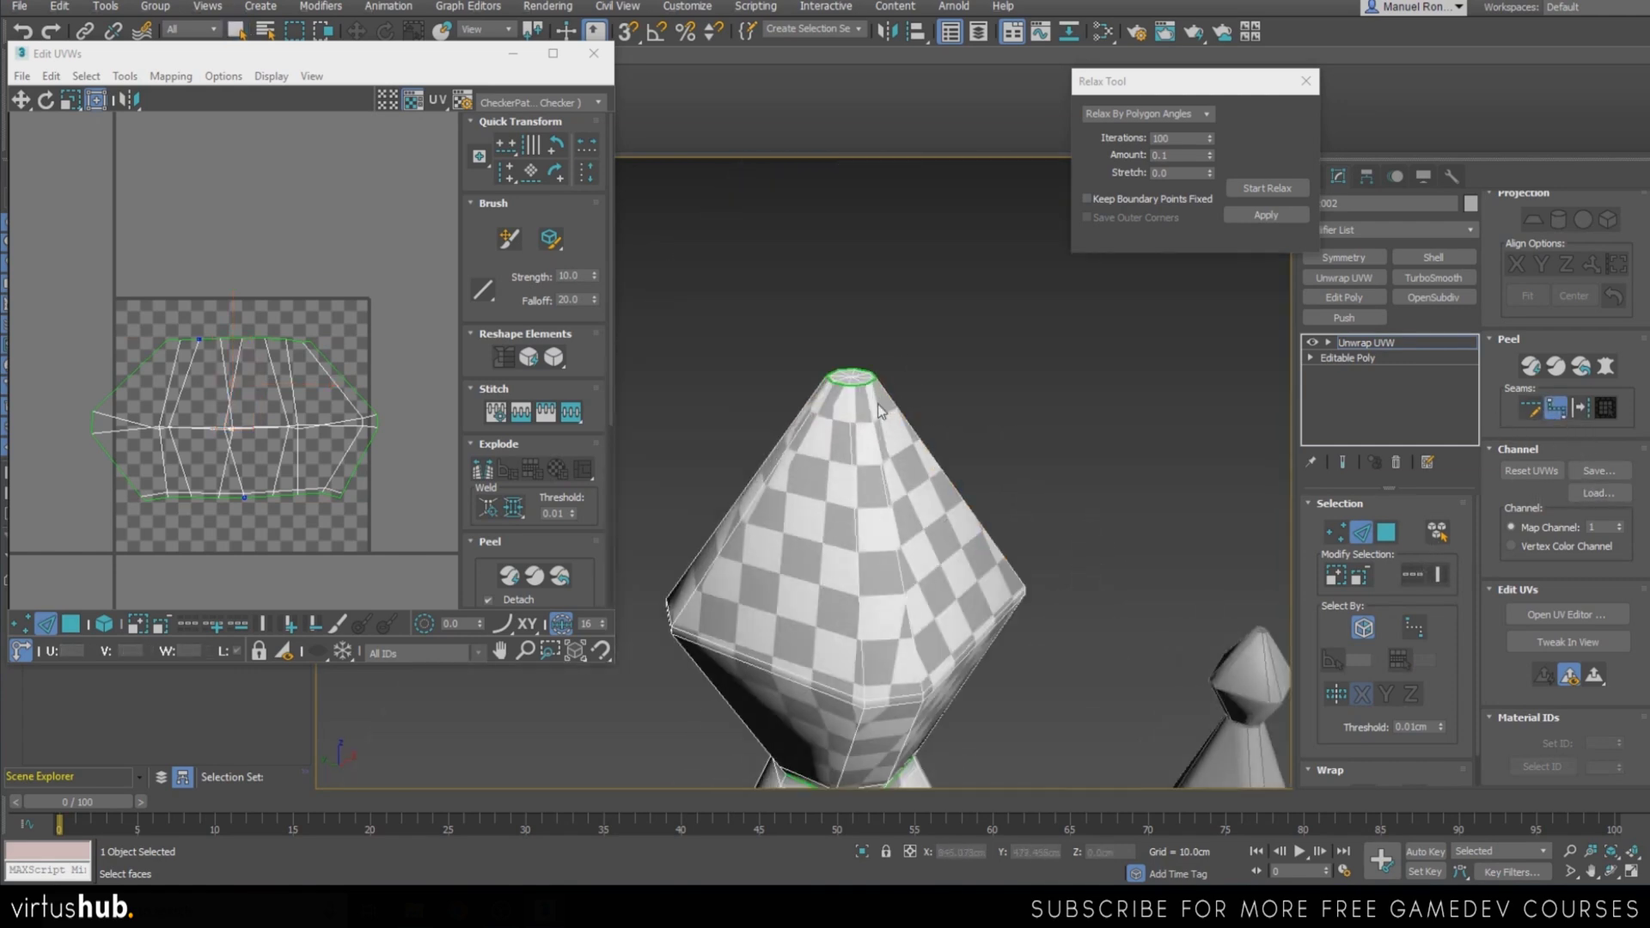
scroll(878, 408, "up", 1)
left_click(859, 385)
scroll(876, 388, "down", 5)
middle_click_drag(882, 507, 864, 471, "alt")
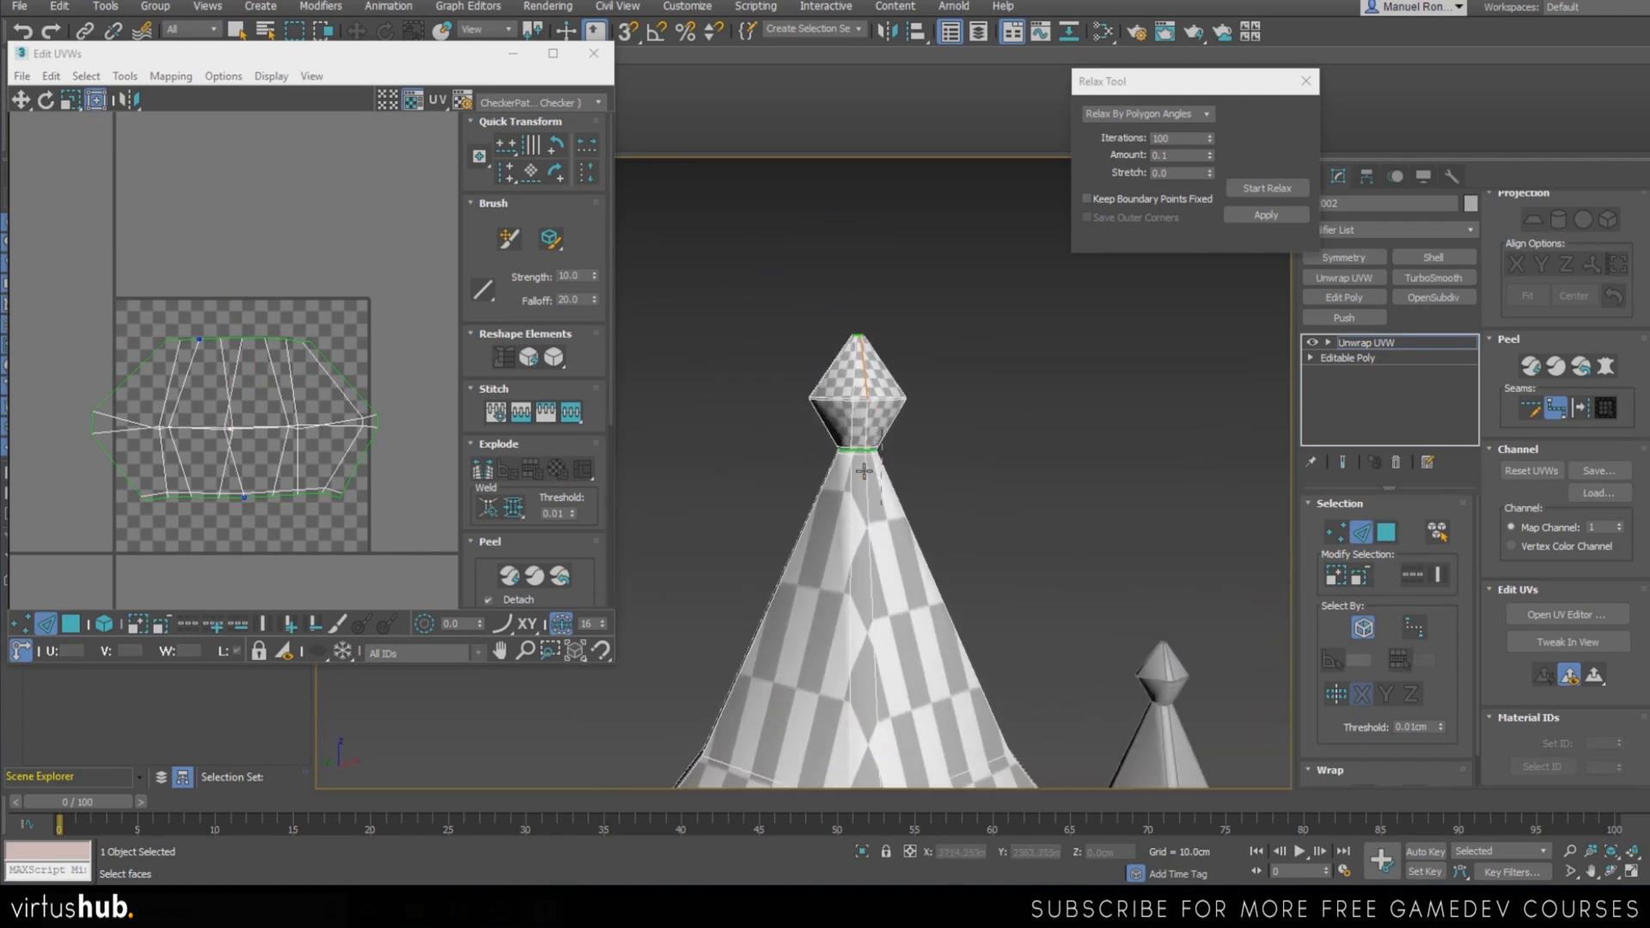
scroll(863, 471, "up", 5)
left_click(860, 495)
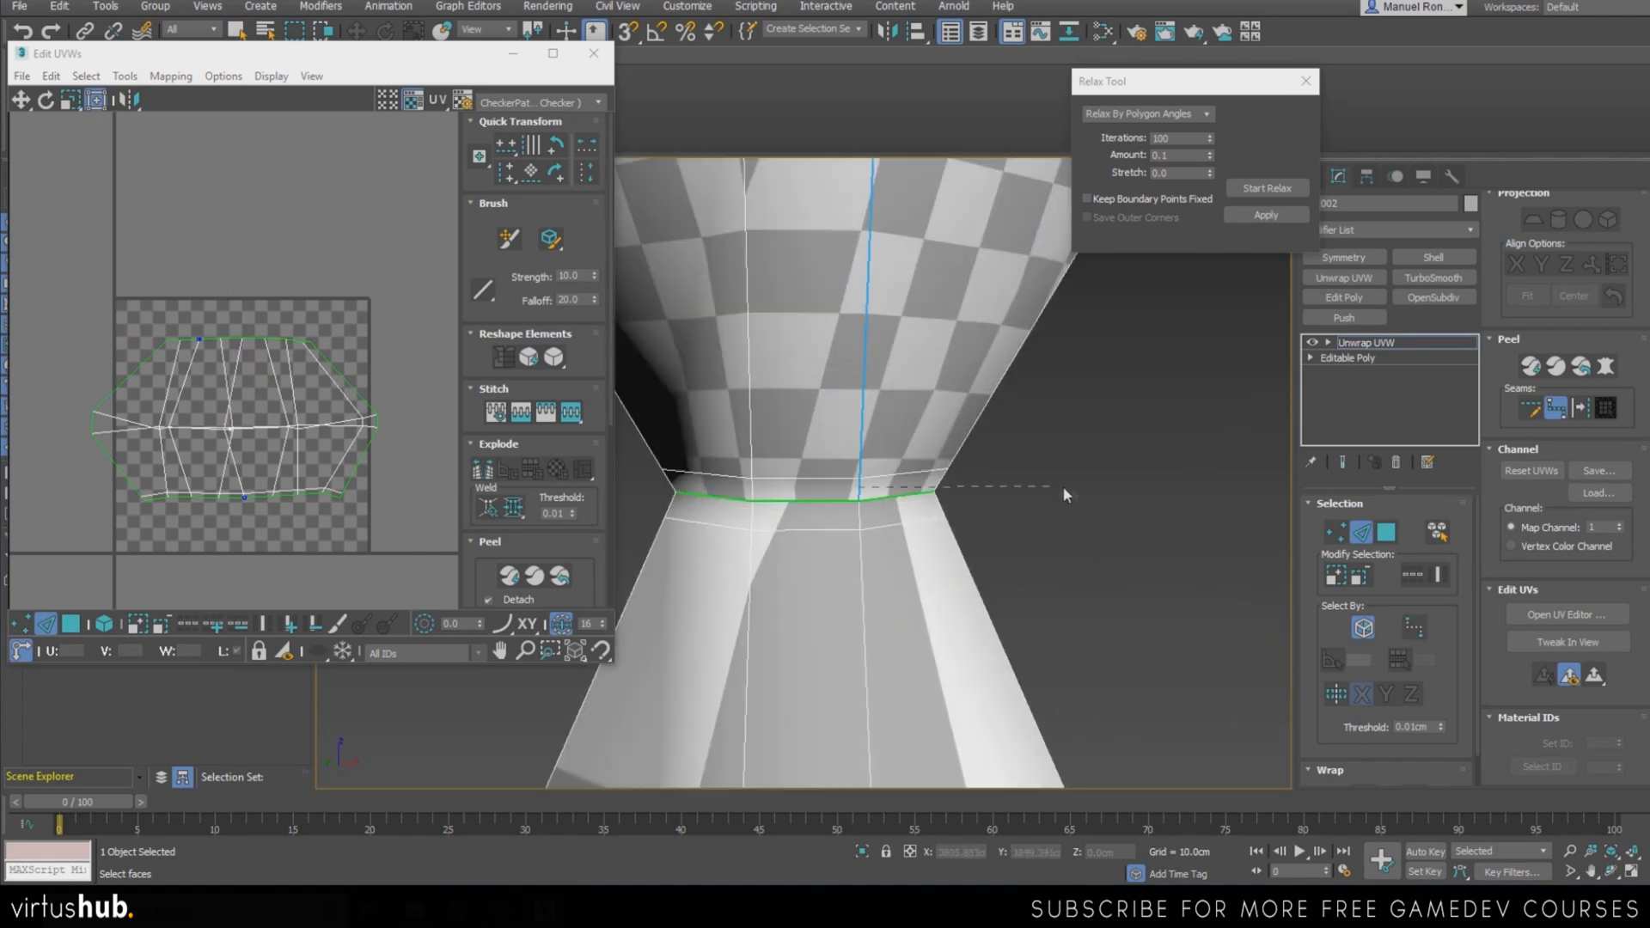
right_click(1116, 496)
scroll(1024, 527, "down", 4)
Select a face on the finial and expand the selection to the seams
left_click(1379, 534)
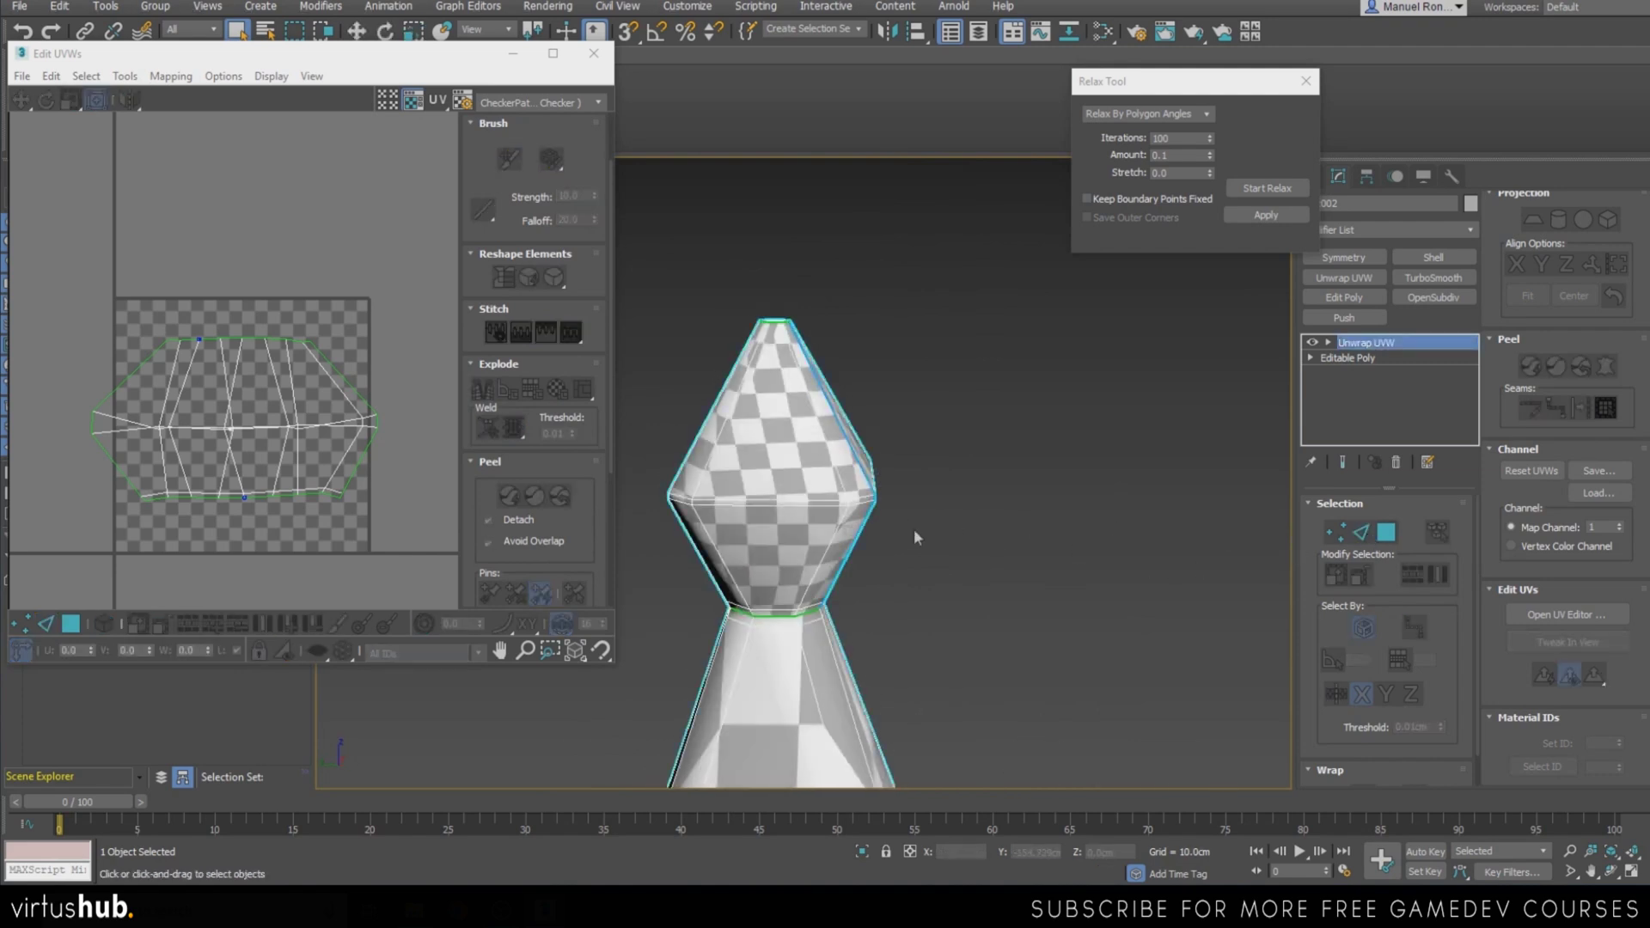
left_click(1386, 534)
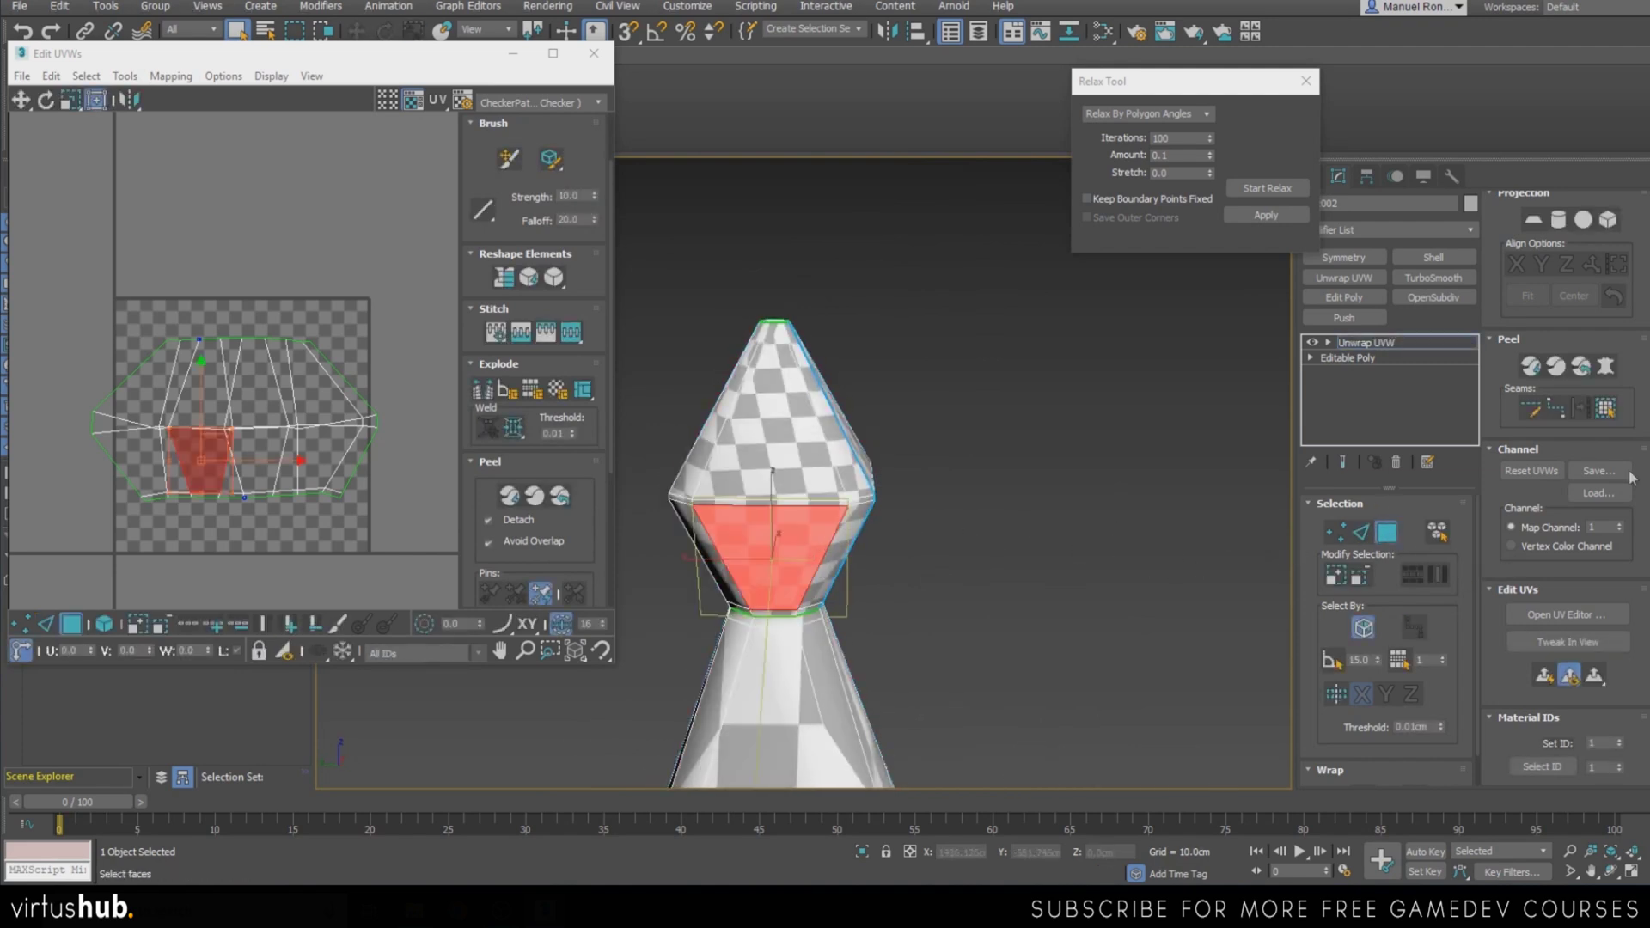
left_click(1607, 408)
Try to planar-map and quick-peel the whole face selection and move the resulting pieces off the checker tile
left_click(1552, 677)
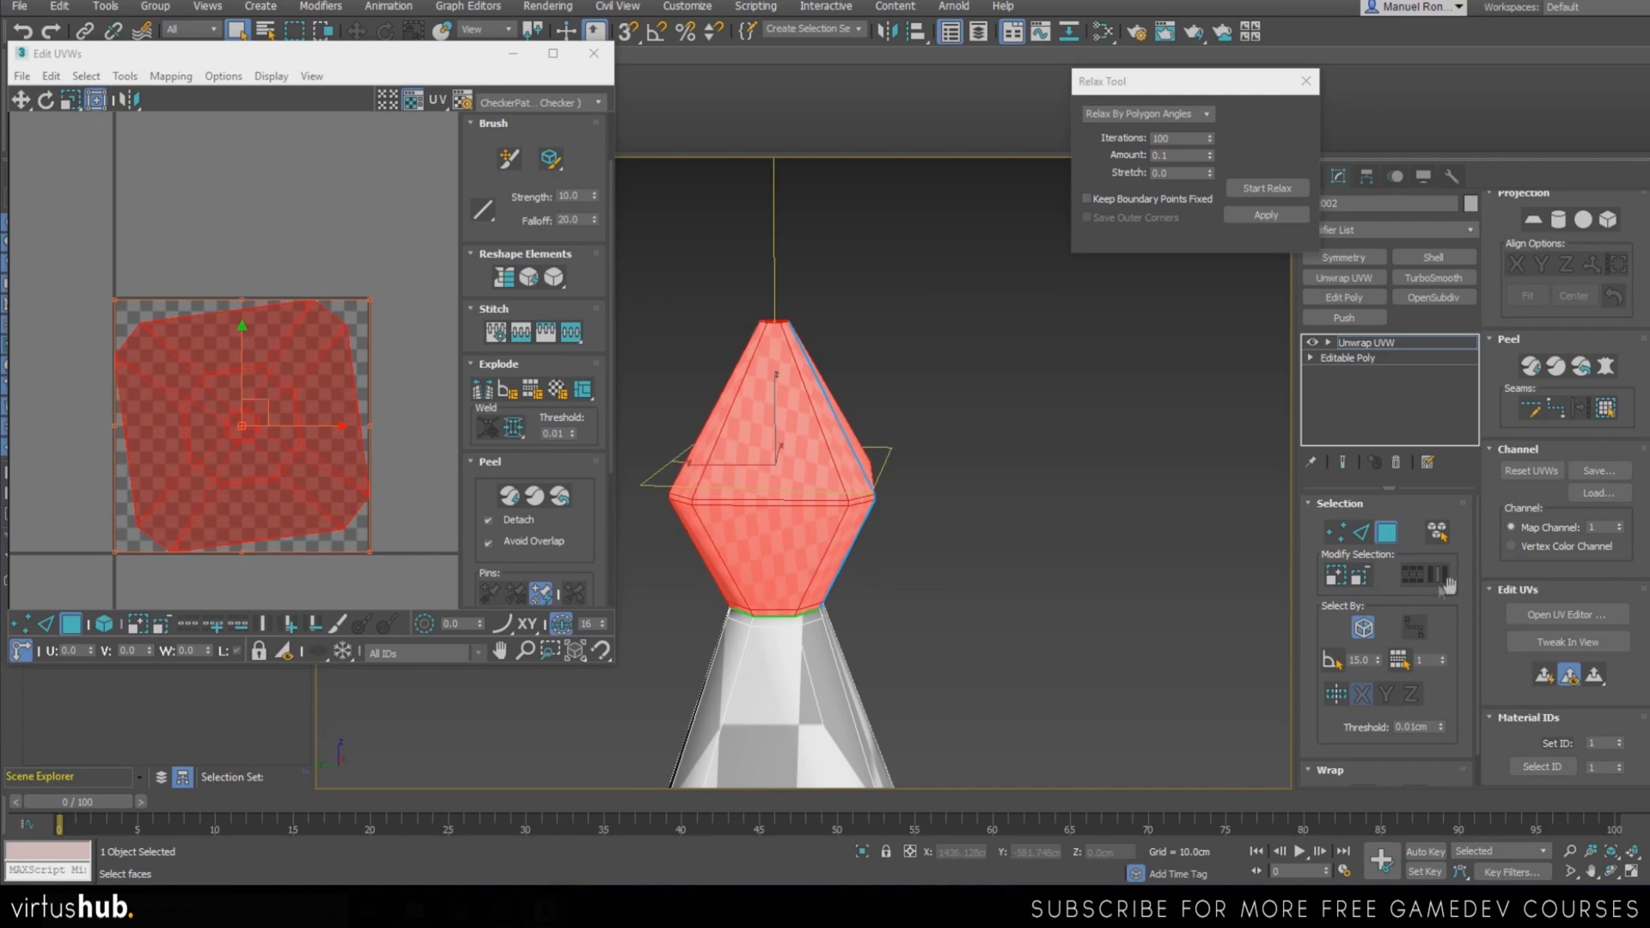
left_click(1530, 367)
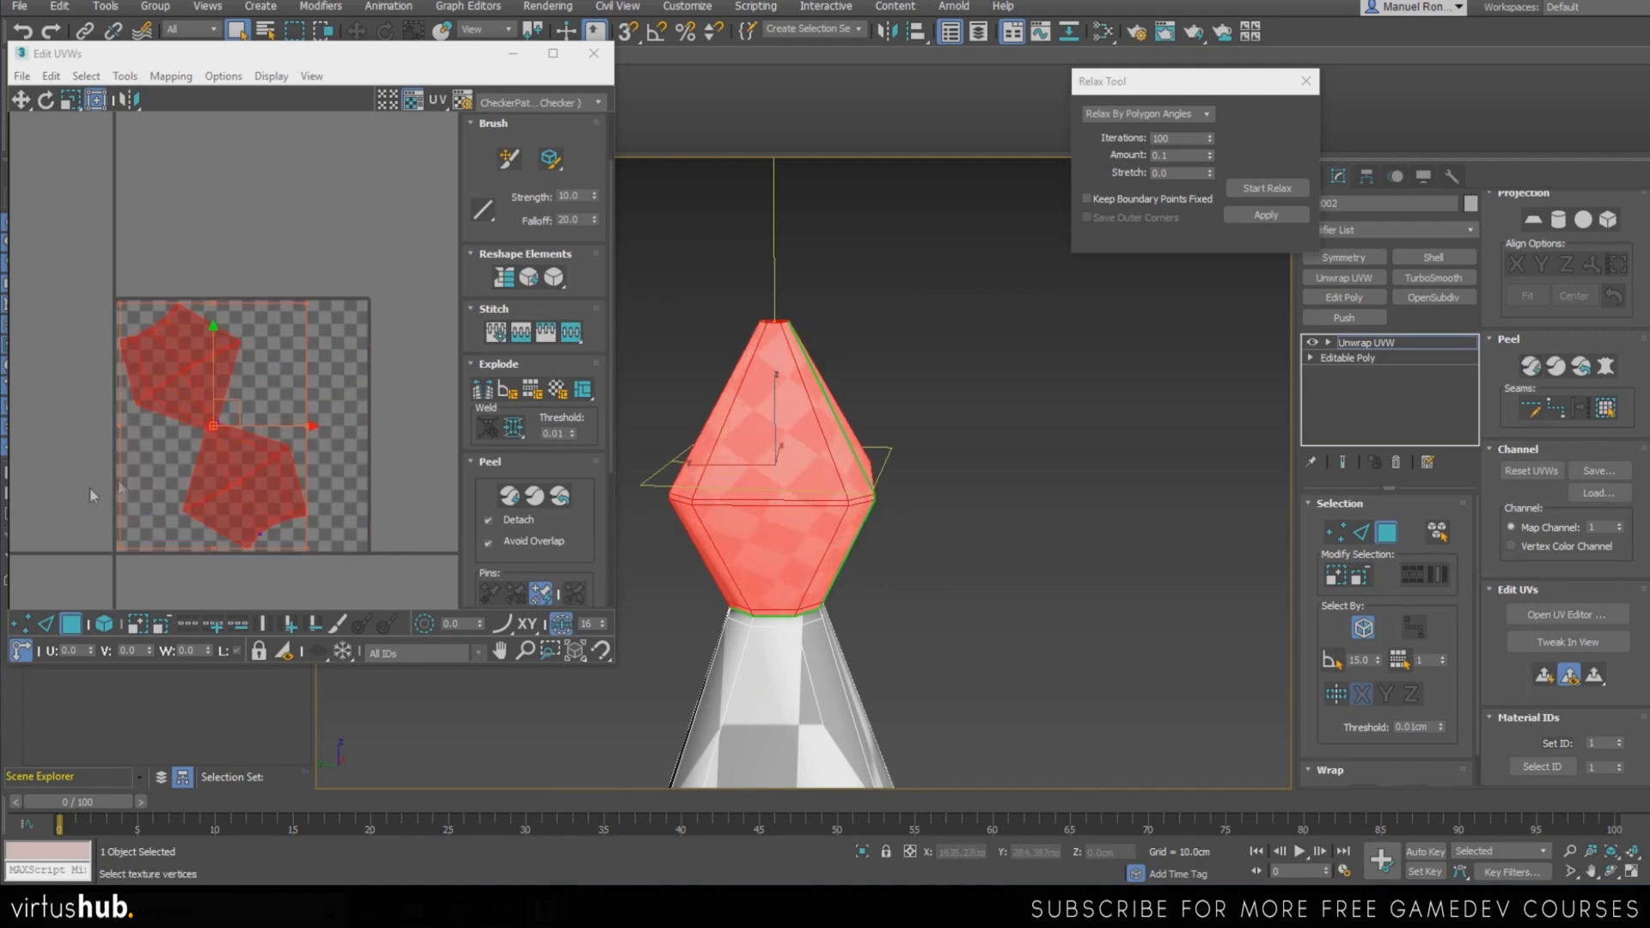
scroll(258, 458, "down", 2)
left_click_drag(260, 445, 331, 444)
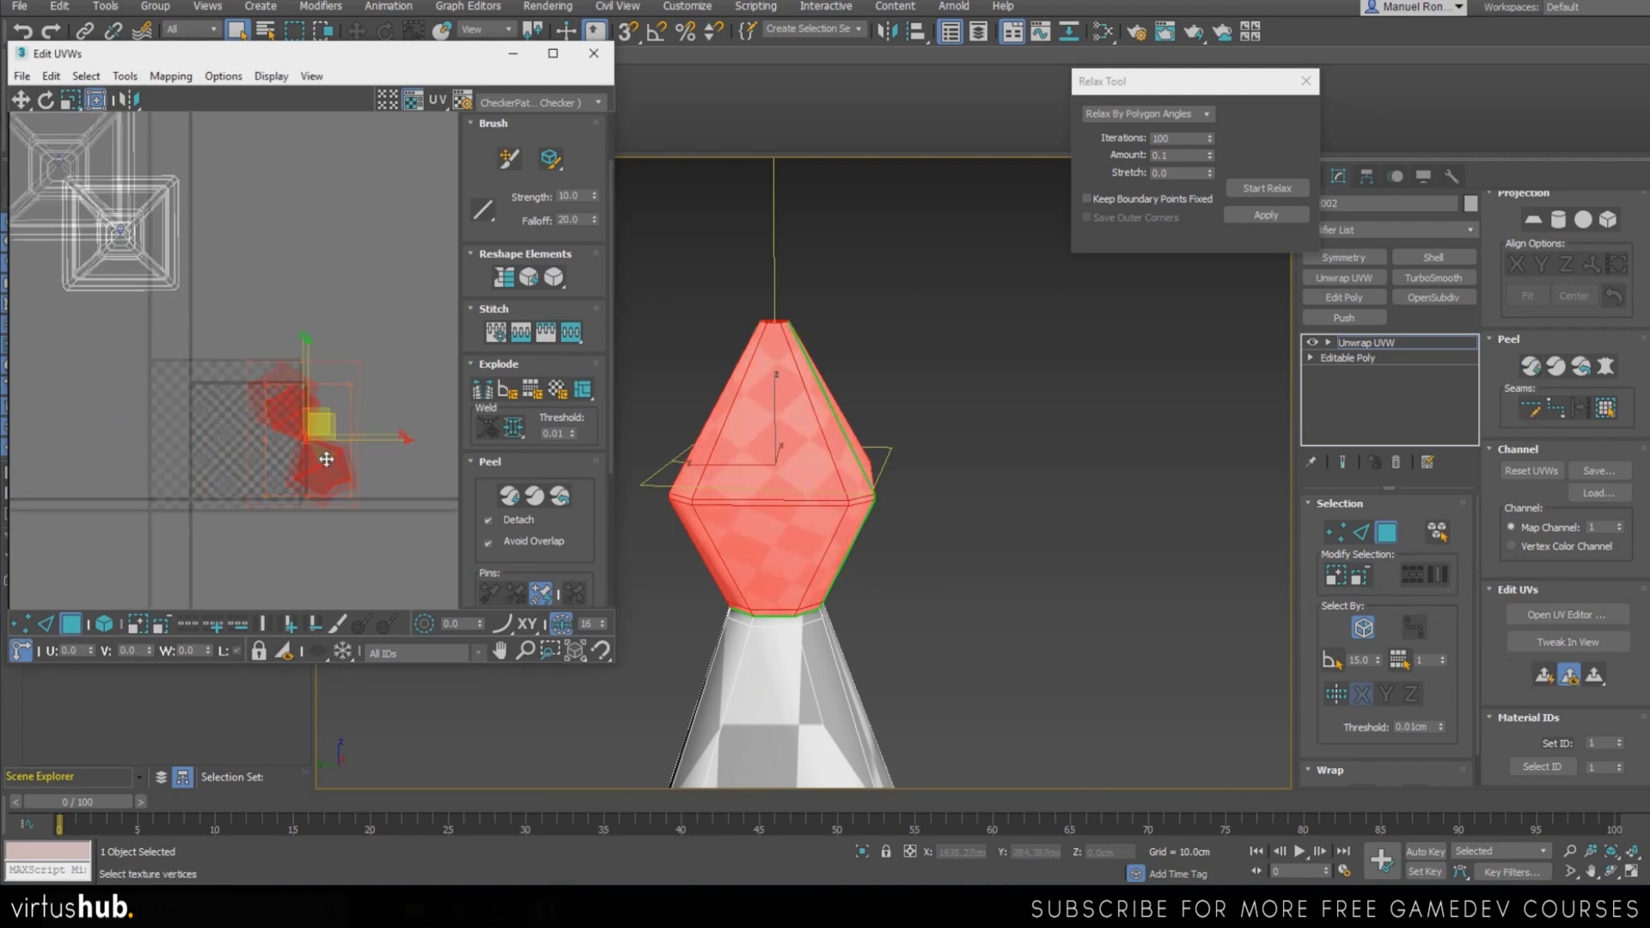
scroll(327, 457, "up", 2)
left_click(375, 473)
left_click(337, 479)
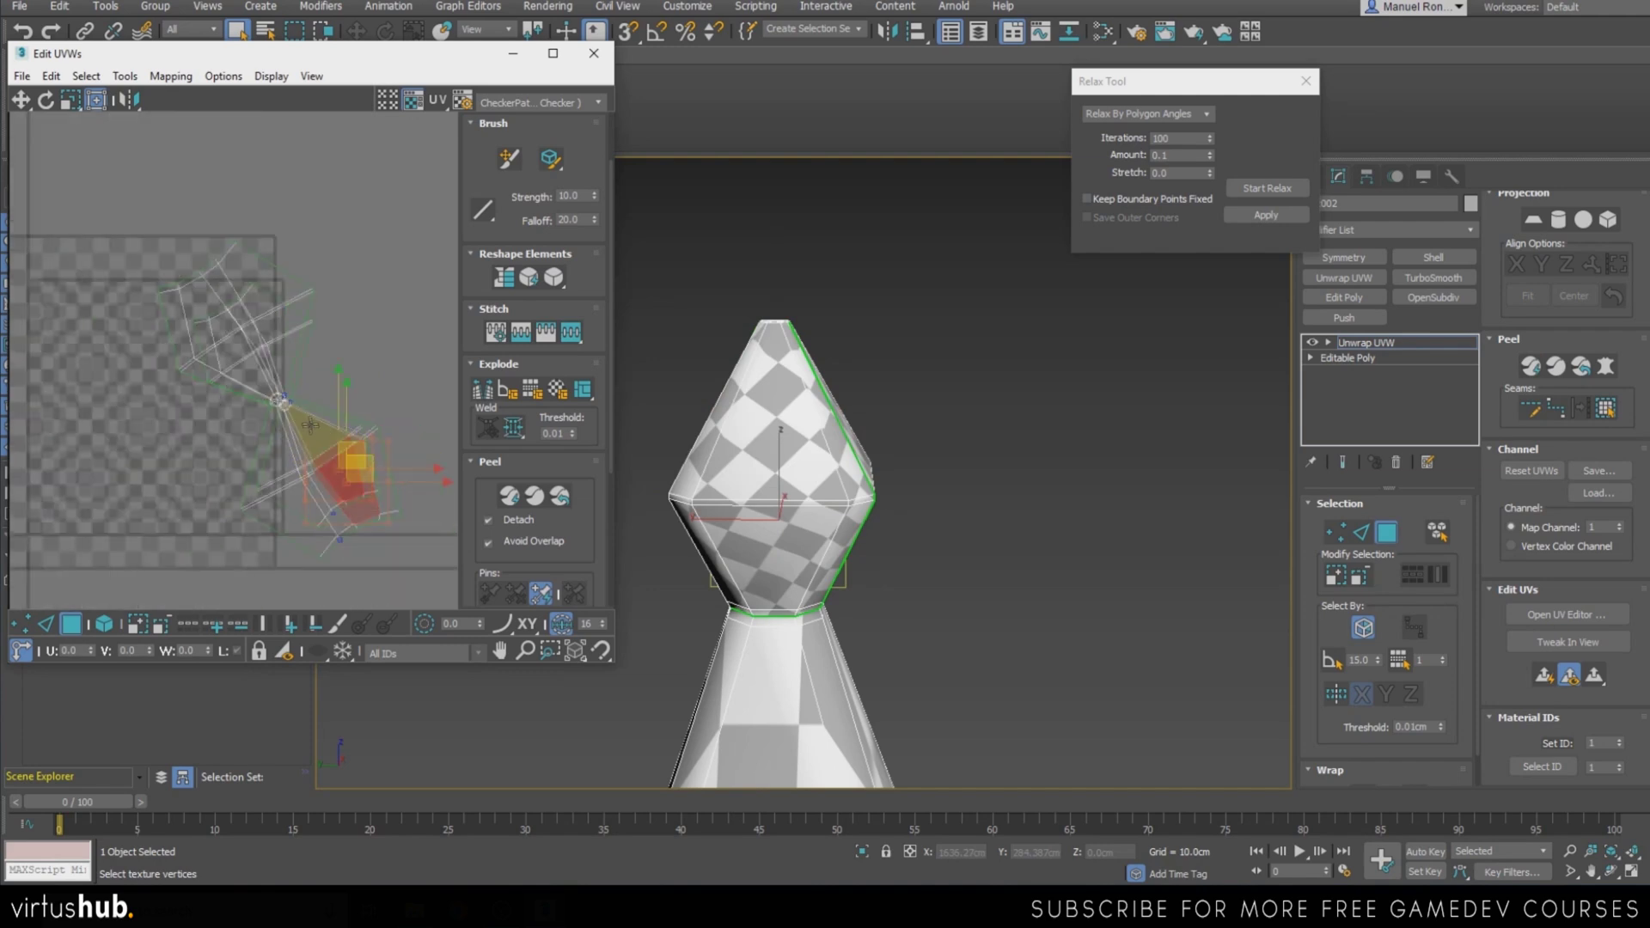
key("ctrl+a")
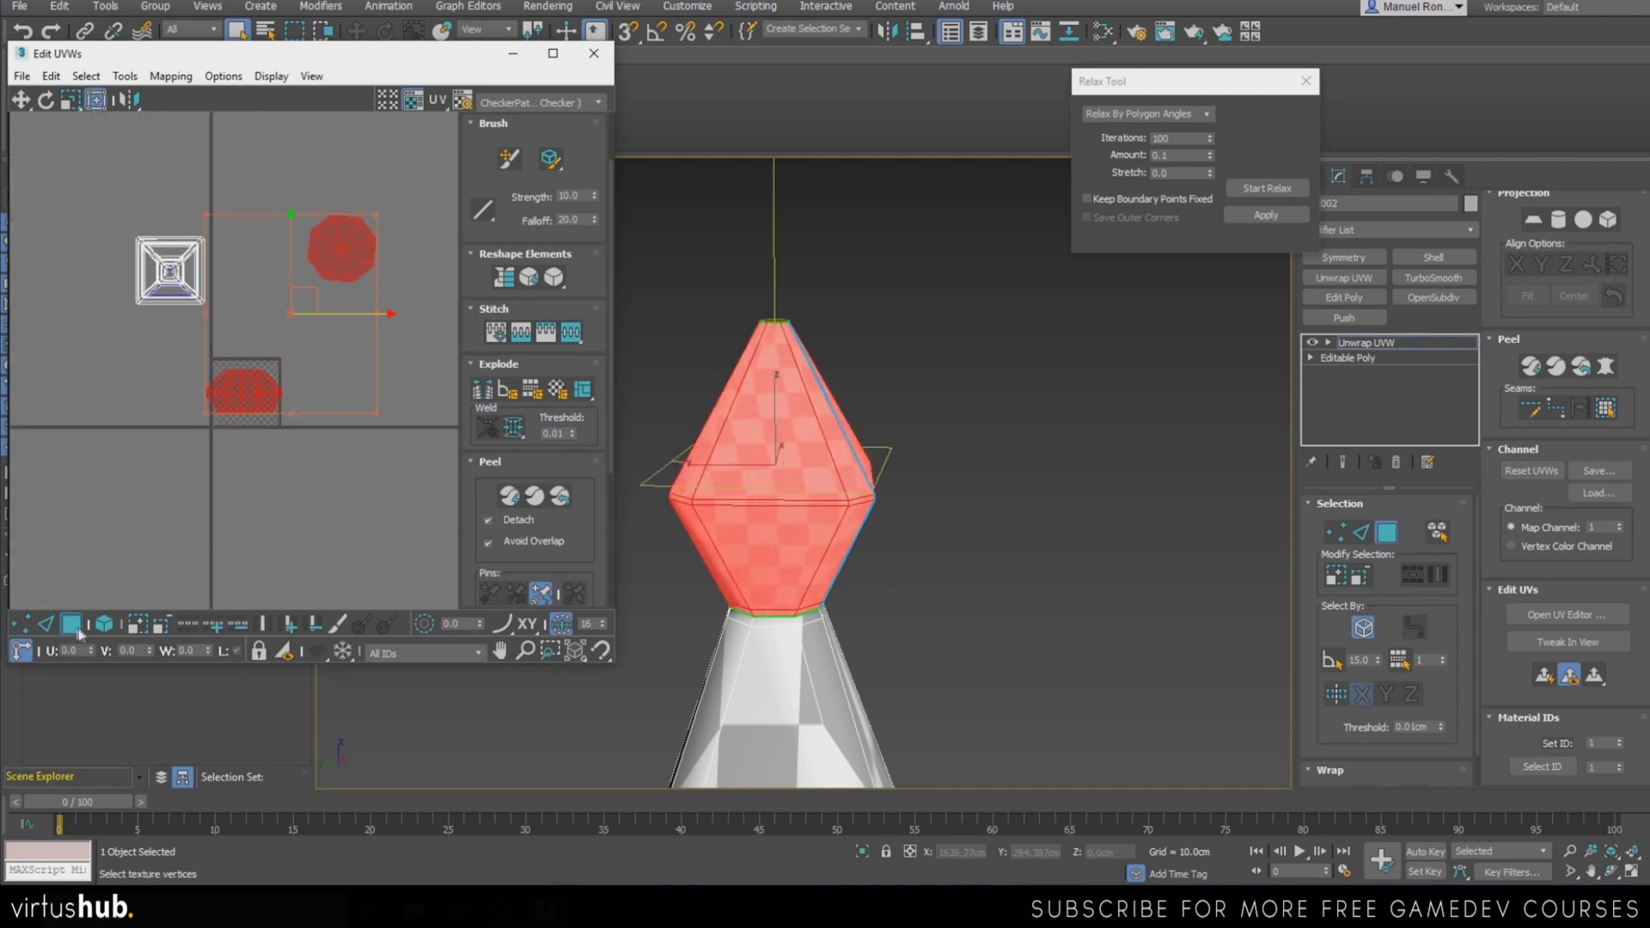
Exclude the separate octagonal island from the selection, then planar-map and quick-peel the finial into two halves
left_click(359, 256, "alt")
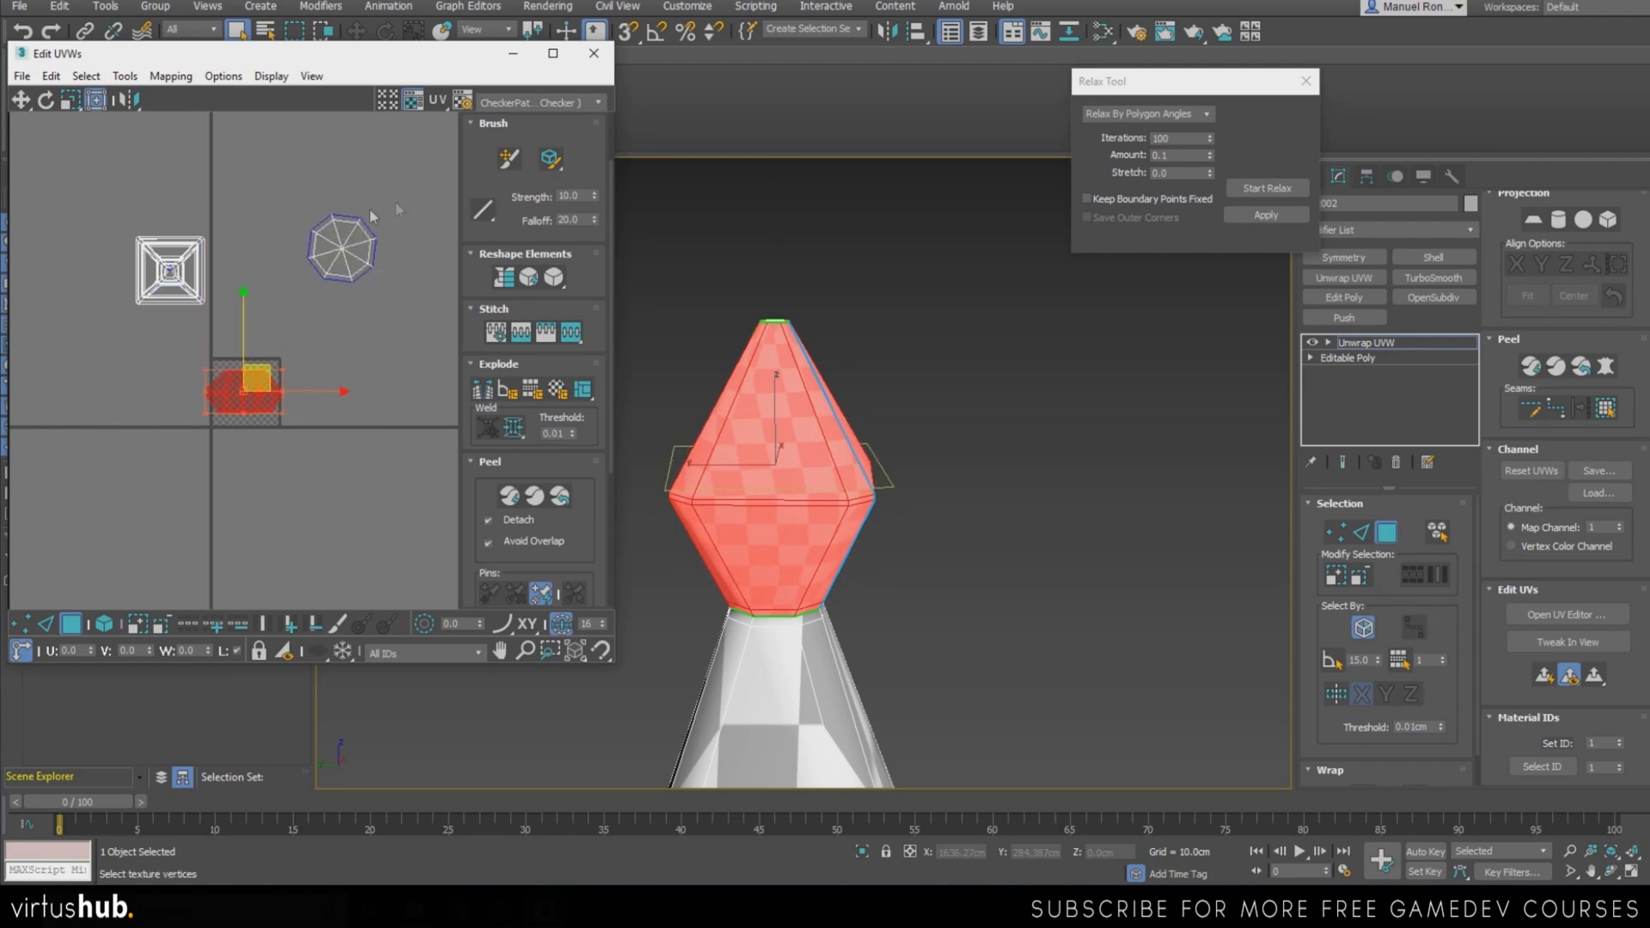
left_click(1540, 674)
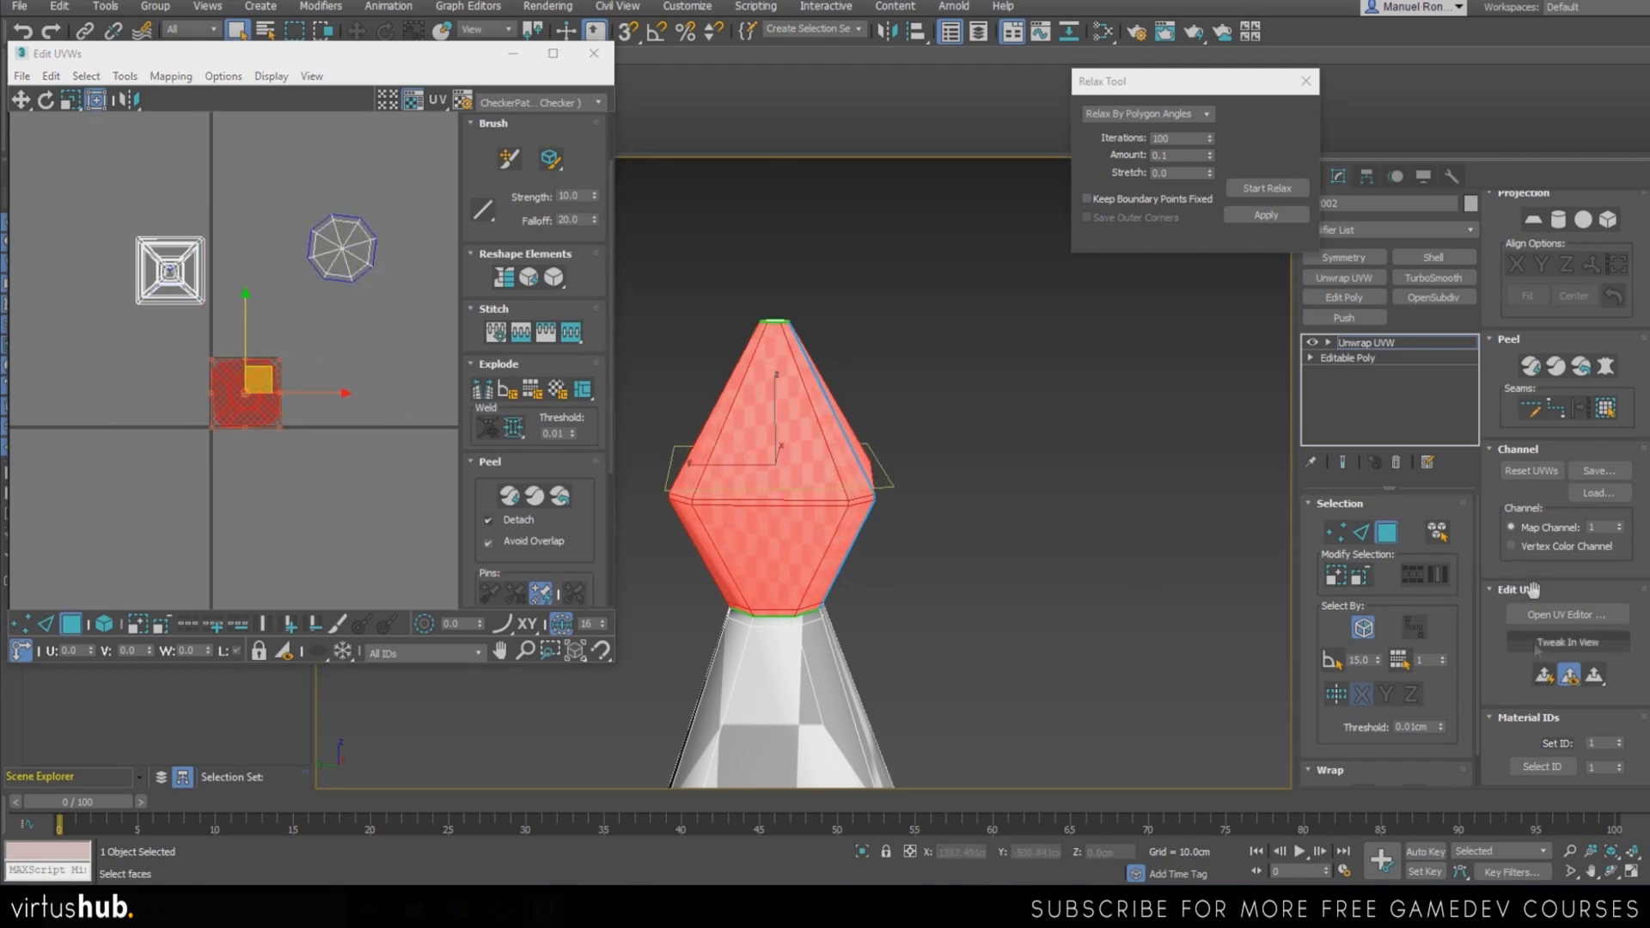
left_click(1528, 370)
left_click(488, 543)
scroll(291, 450, "up", 5)
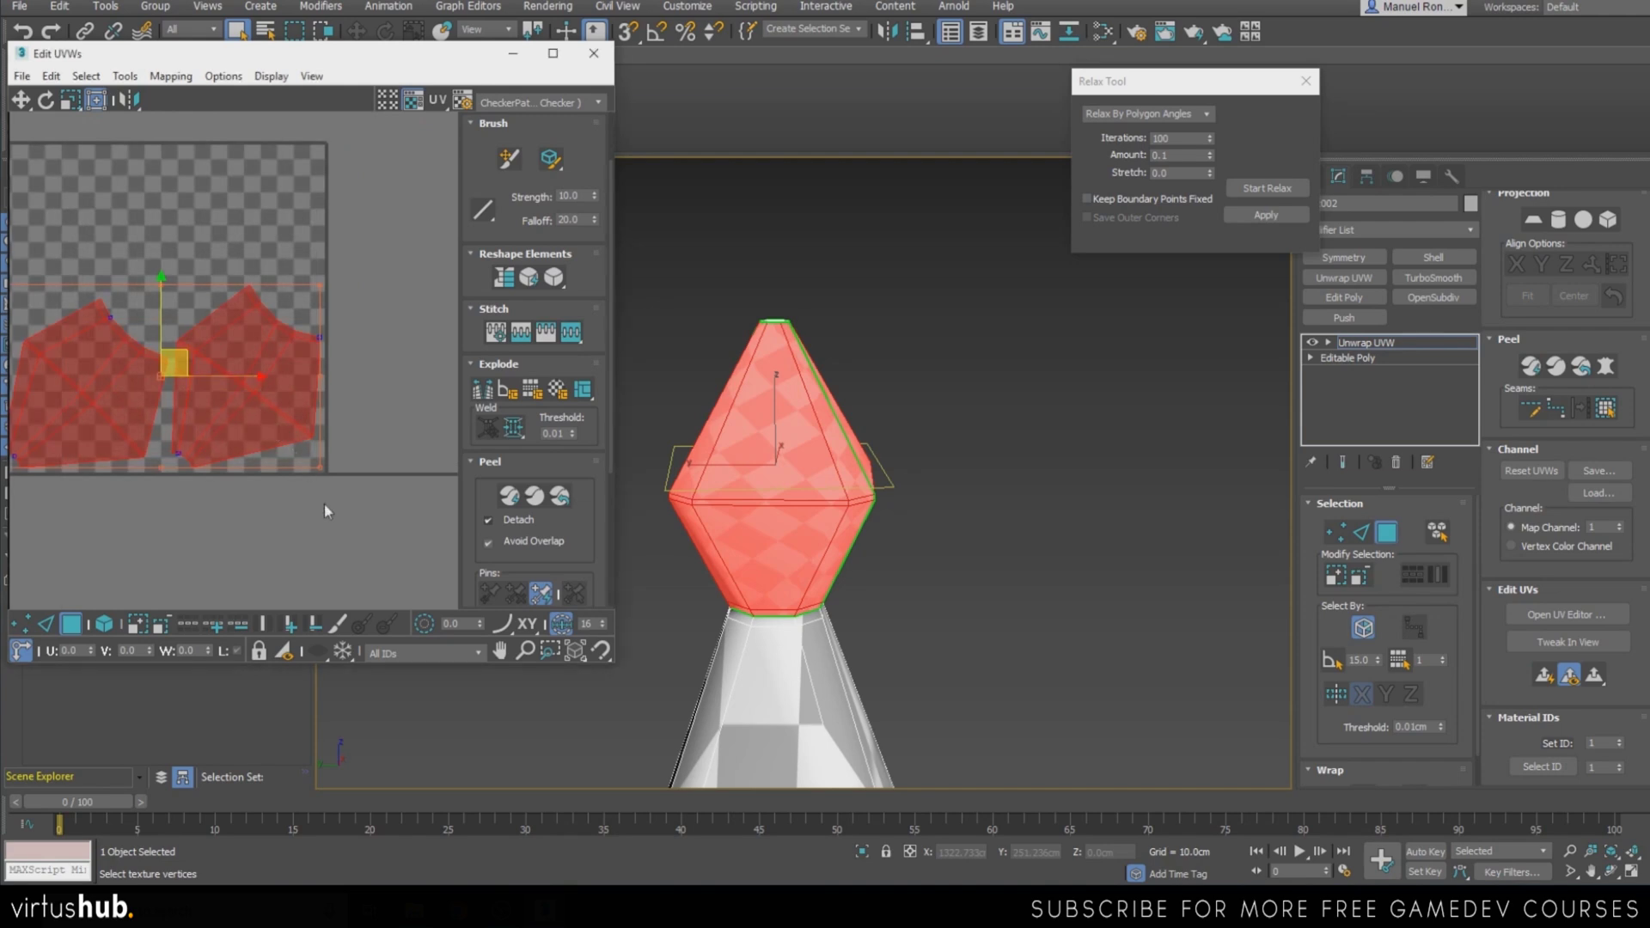
Set one finial half's UV island upright, clear of the other half, and relax it by polygon angles
left_click(104, 624)
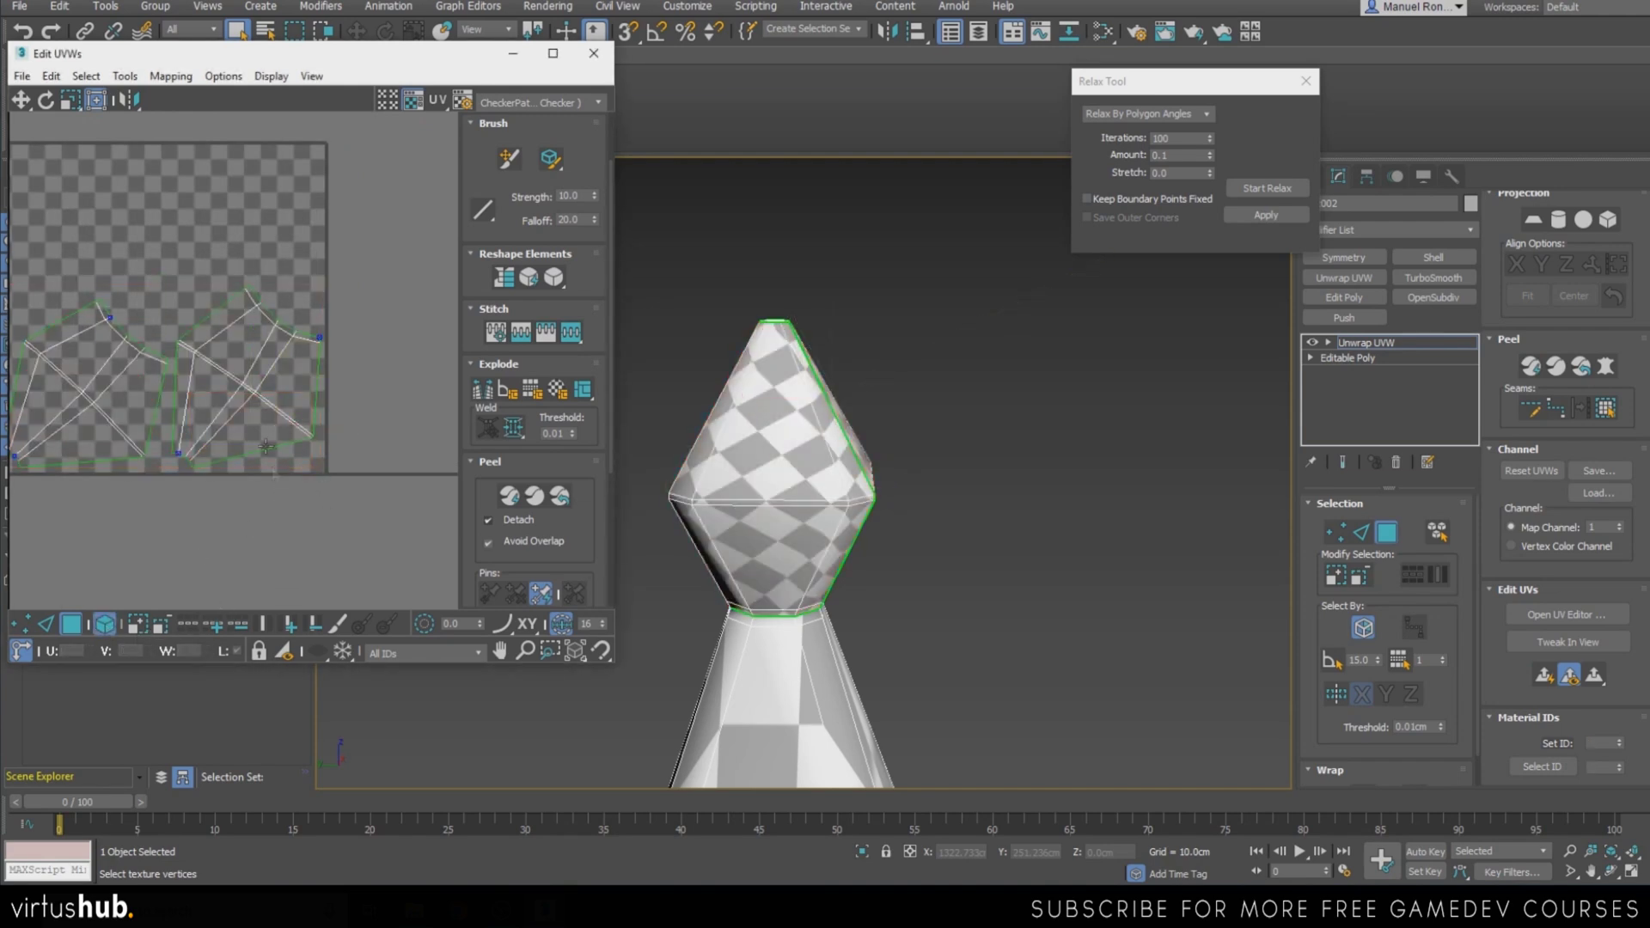
left_click(262, 432)
mouse_move(320, 375)
left_mouse_down()
mouse_move(234, 438)
mouse_move(198, 416)
mouse_move(308, 387)
left_mouse_up()
middle_click_drag(858, 482, 685, 472, "alt")
scroll(766, 478, "up", 3)
middle_click_drag(977, 352, 876, 420, "alt")
left_click(1294, 188)
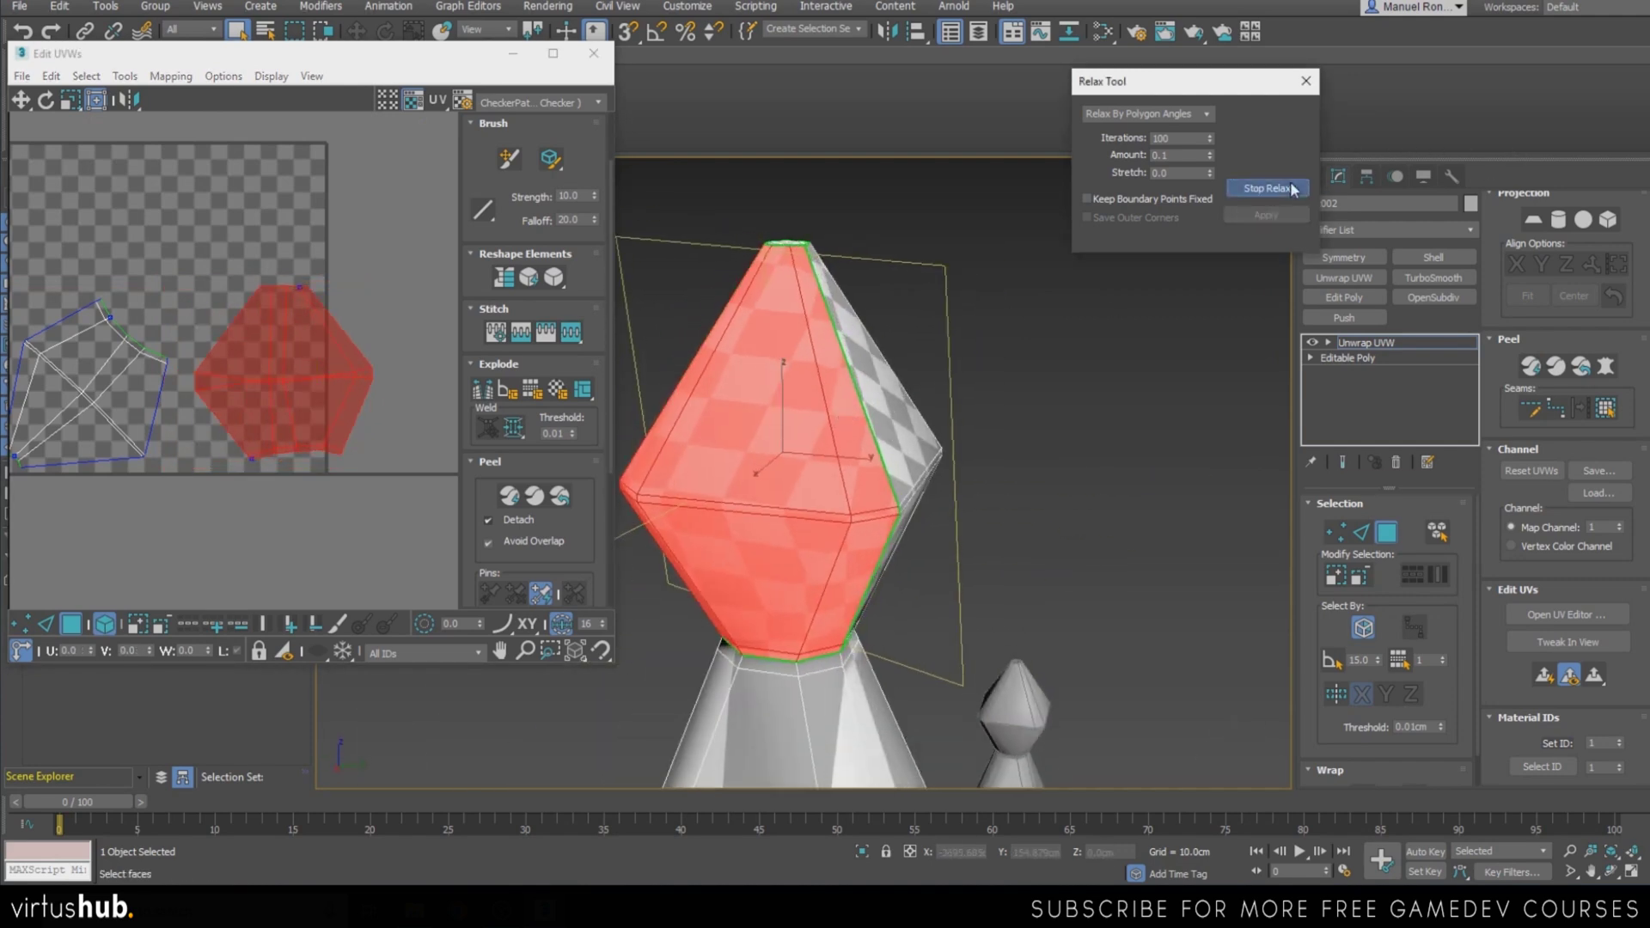
left_click(1294, 188)
Move the two upper middle vertices of the relaxed finial half below the lower pair to uncross its centre edges
left_click(333, 402)
scroll(333, 402, "up", 5)
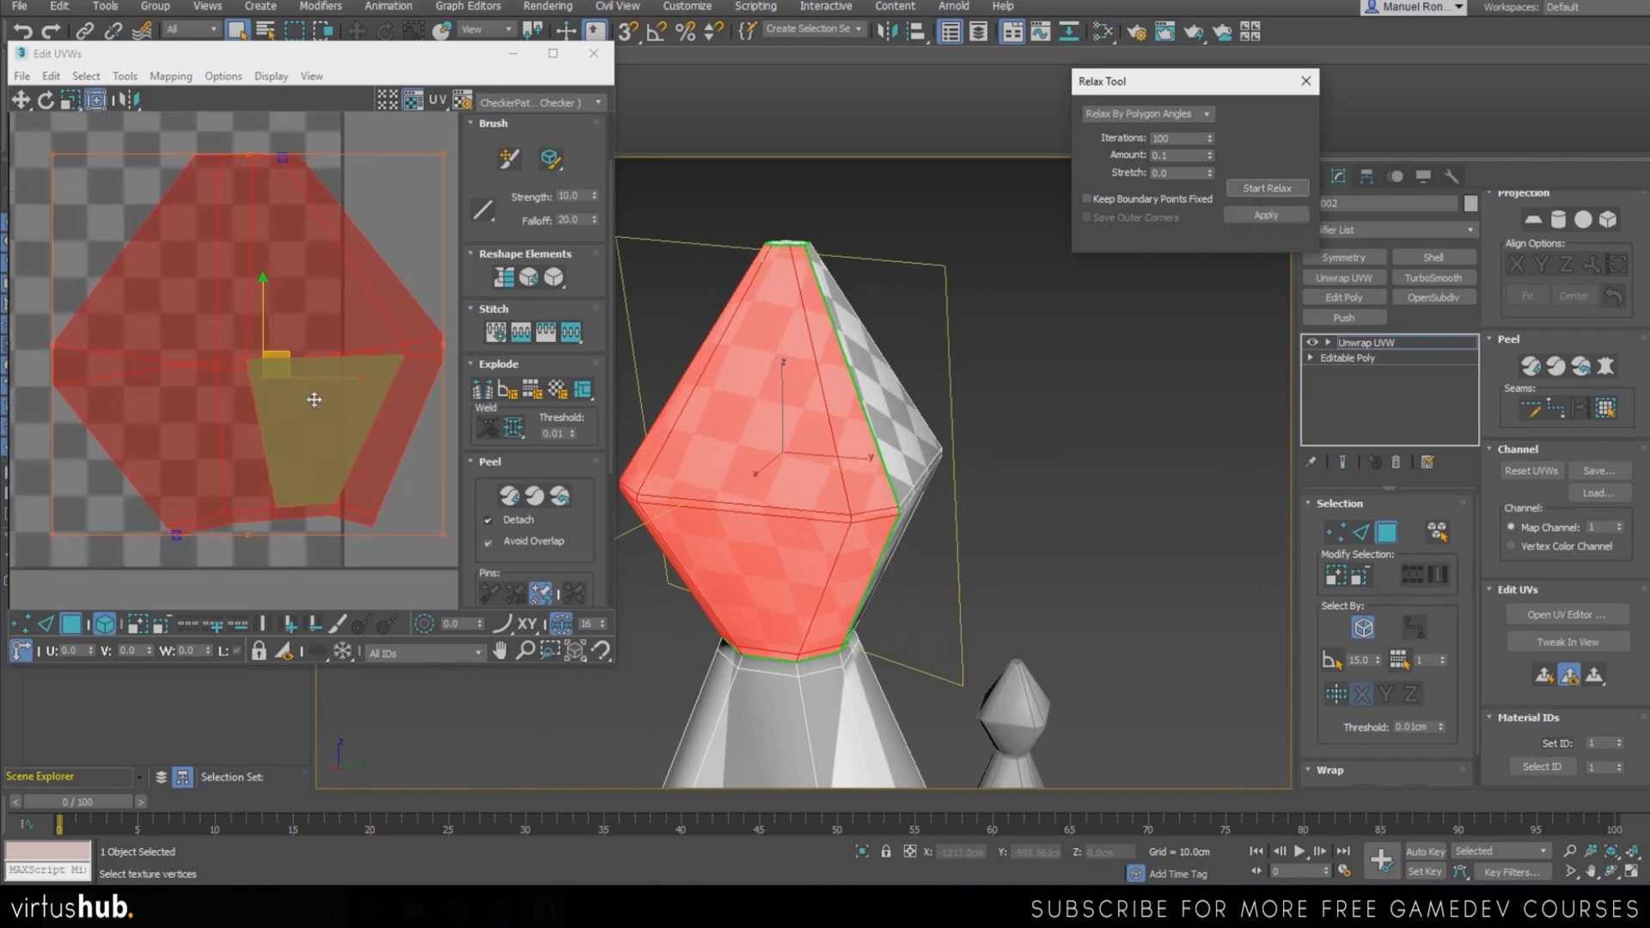
scroll(332, 403, "down", 3)
scroll(129, 481, "up", 2)
scroll(129, 481, "down", 1)
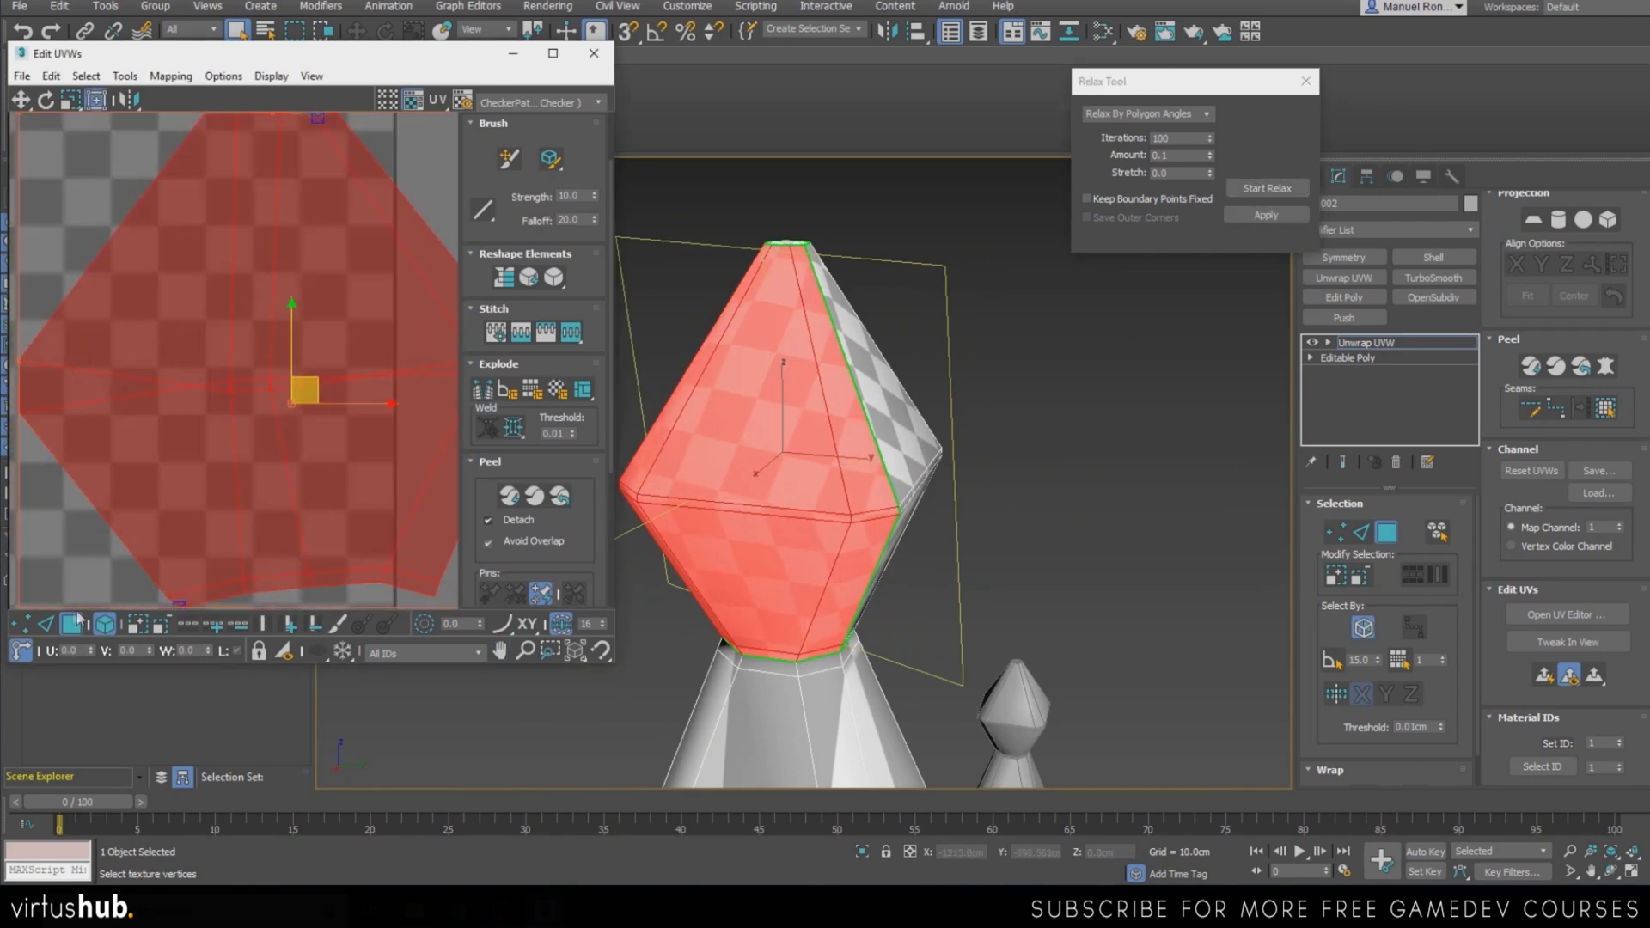
left_click(33, 627)
scroll(211, 404, "up", 4)
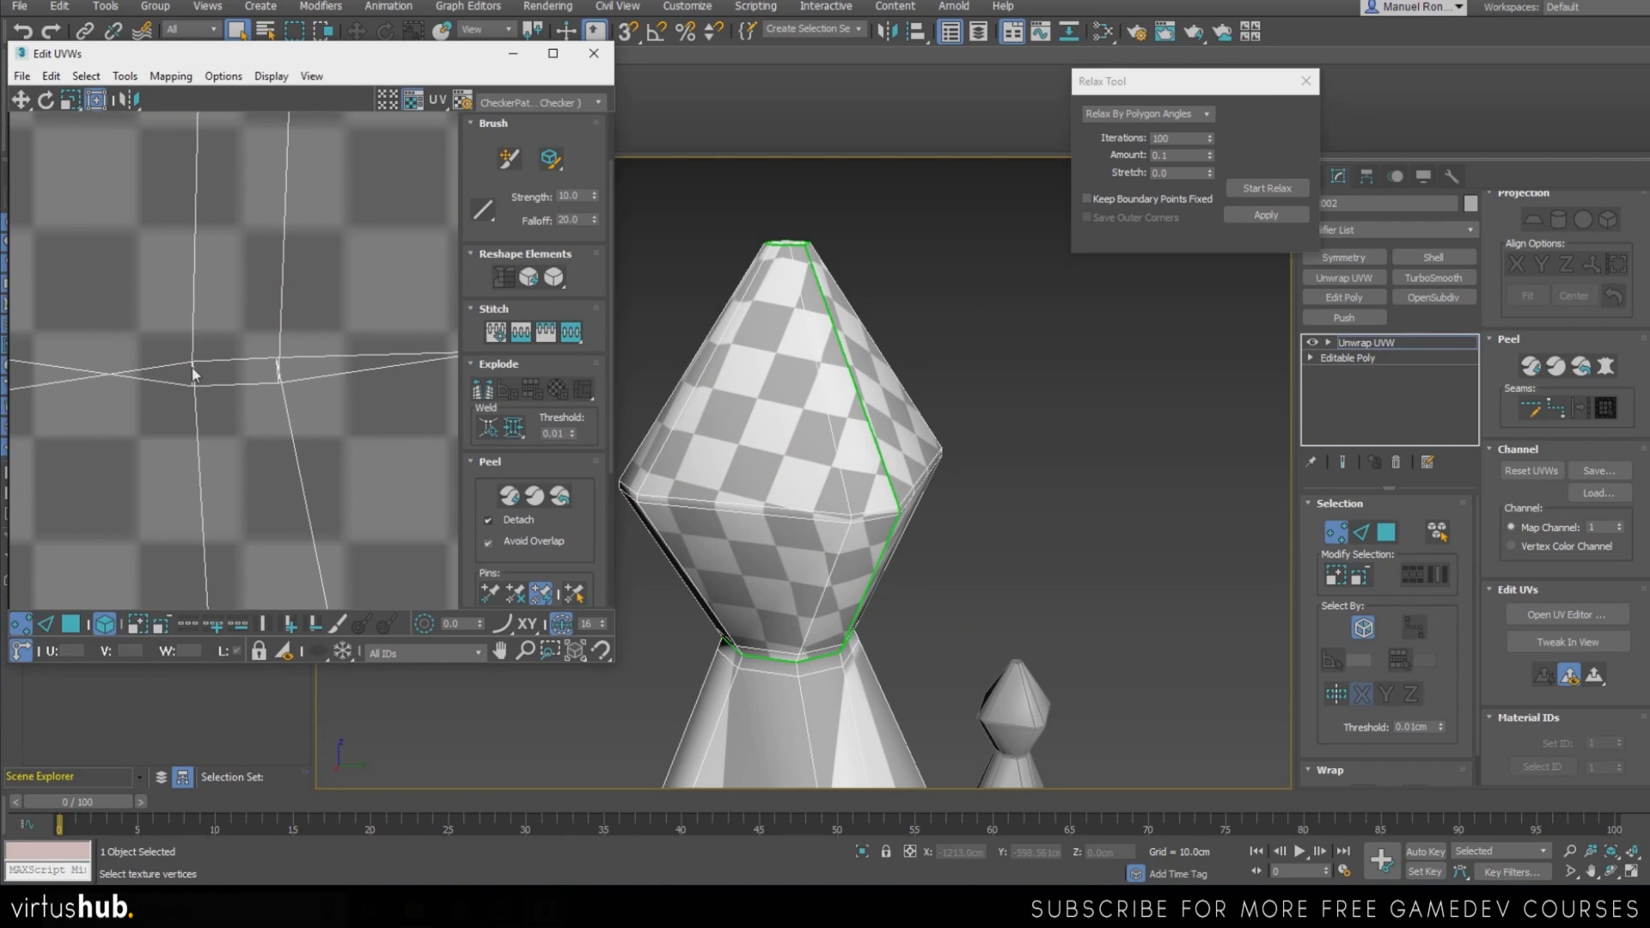
scroll(191, 361, "down", 5)
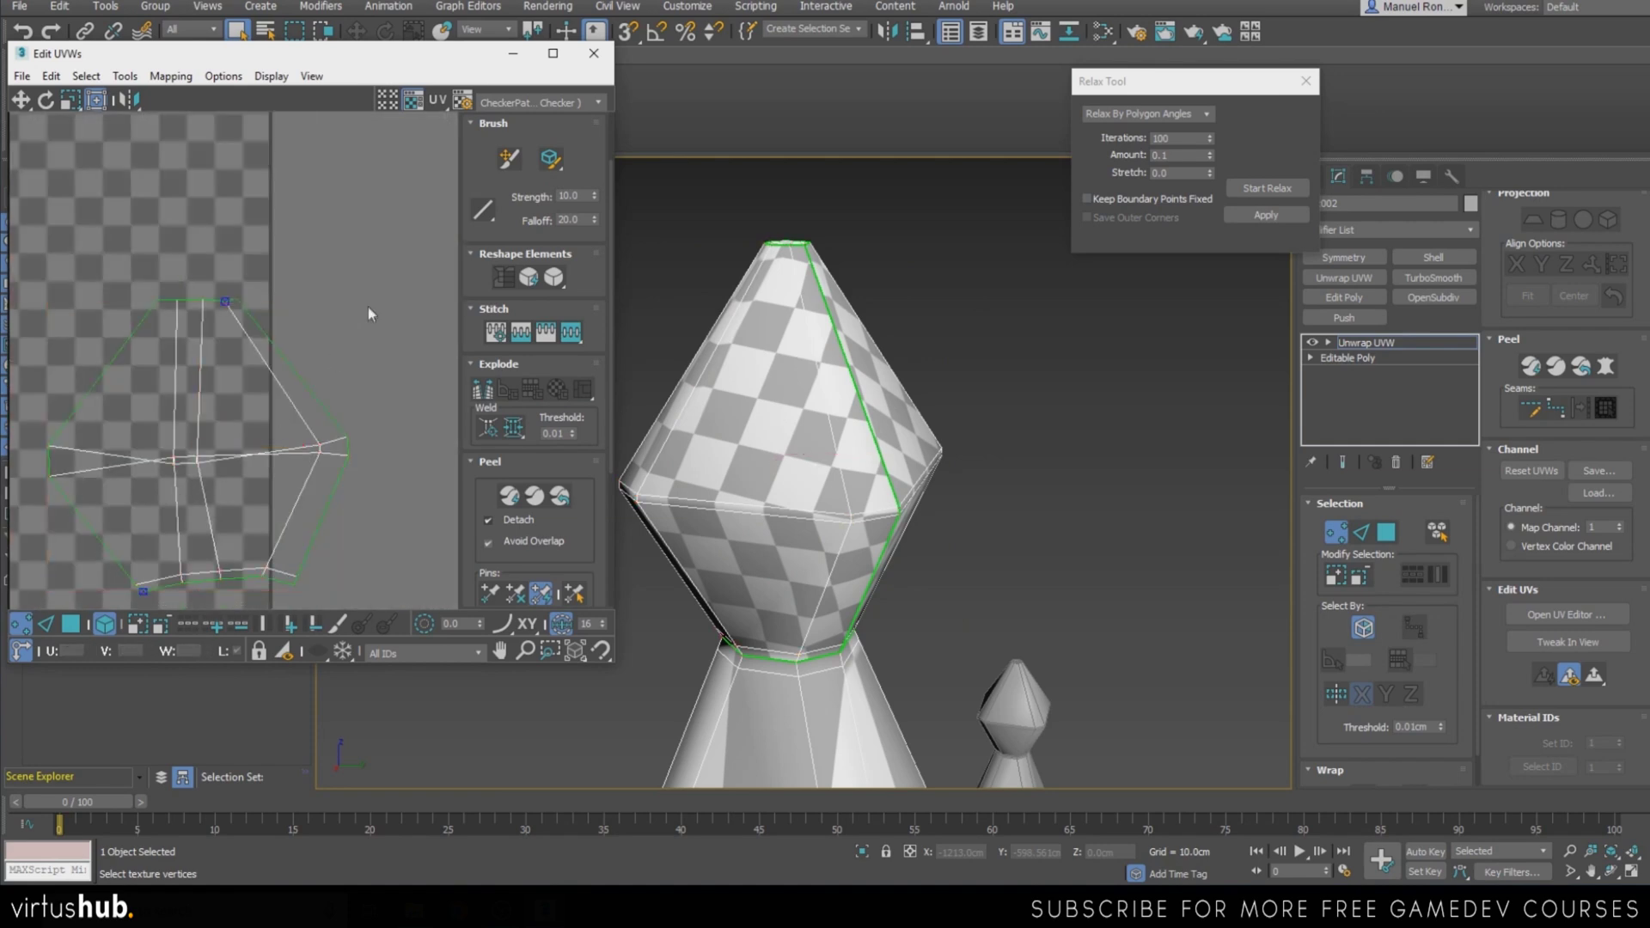
middle_click_drag(201, 440, 274, 441)
left_click_drag(434, 56, 543, 47)
scroll(366, 415, "up", 5)
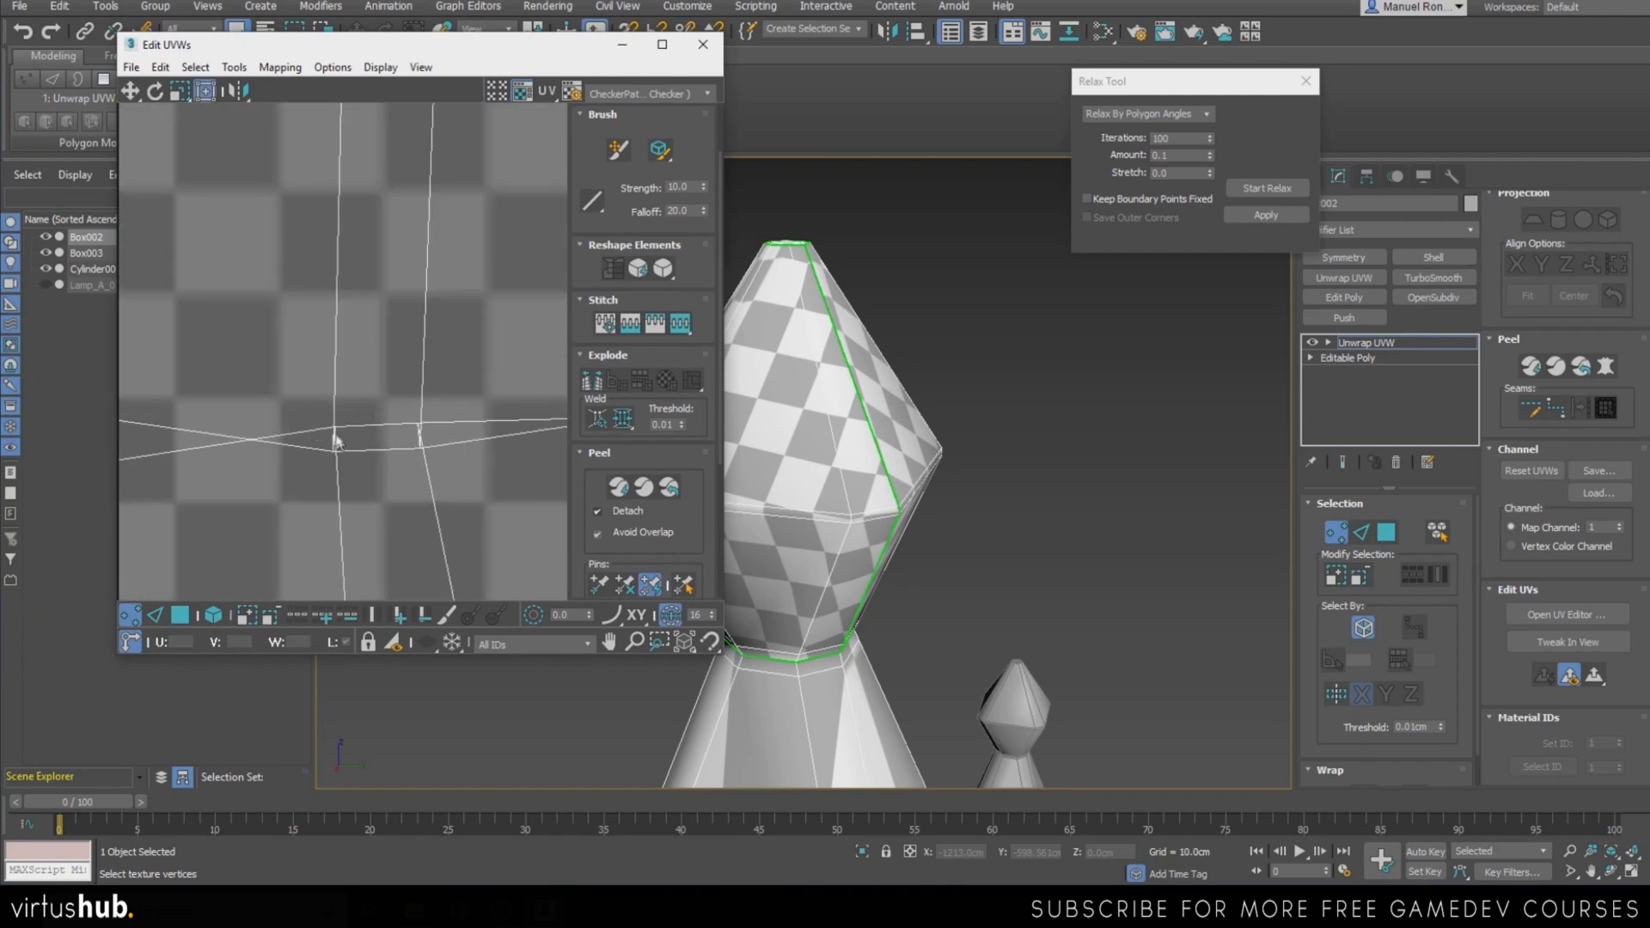
left_click_drag(441, 431, 439, 429)
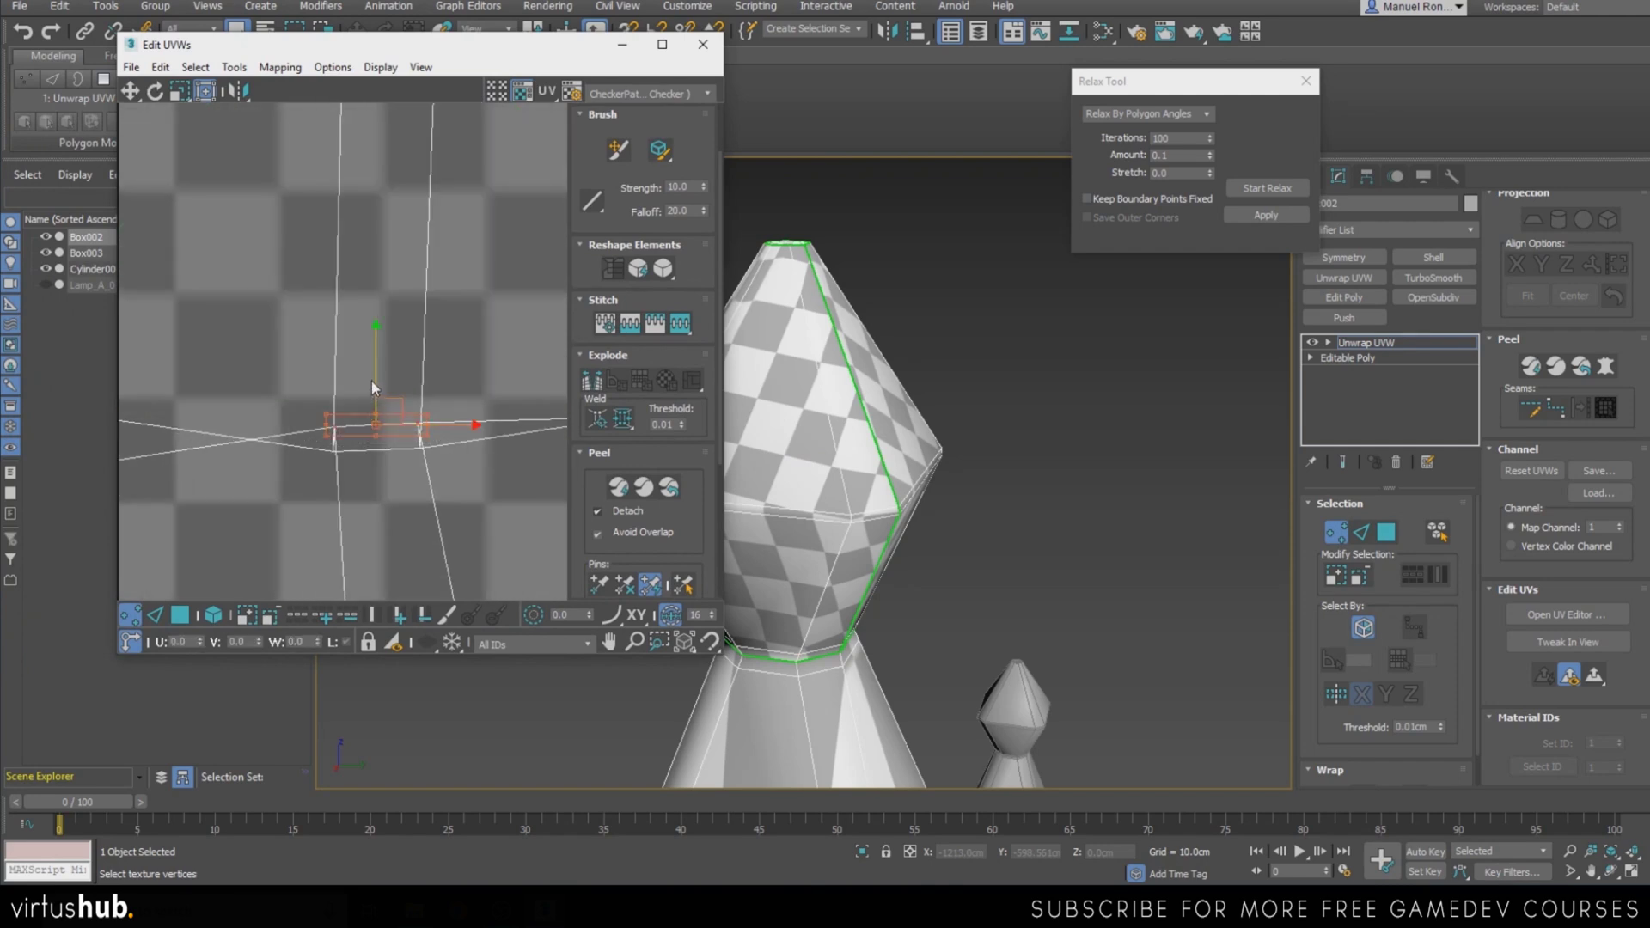
left_click_drag(373, 379, 377, 453)
Set the other finial half's UV island upright over the checker tile and relax it by polygon angles
scroll(416, 460, "down", 6)
middle_click_drag(409, 460, 515, 436)
scroll(379, 427, "up", 2)
left_click(181, 615)
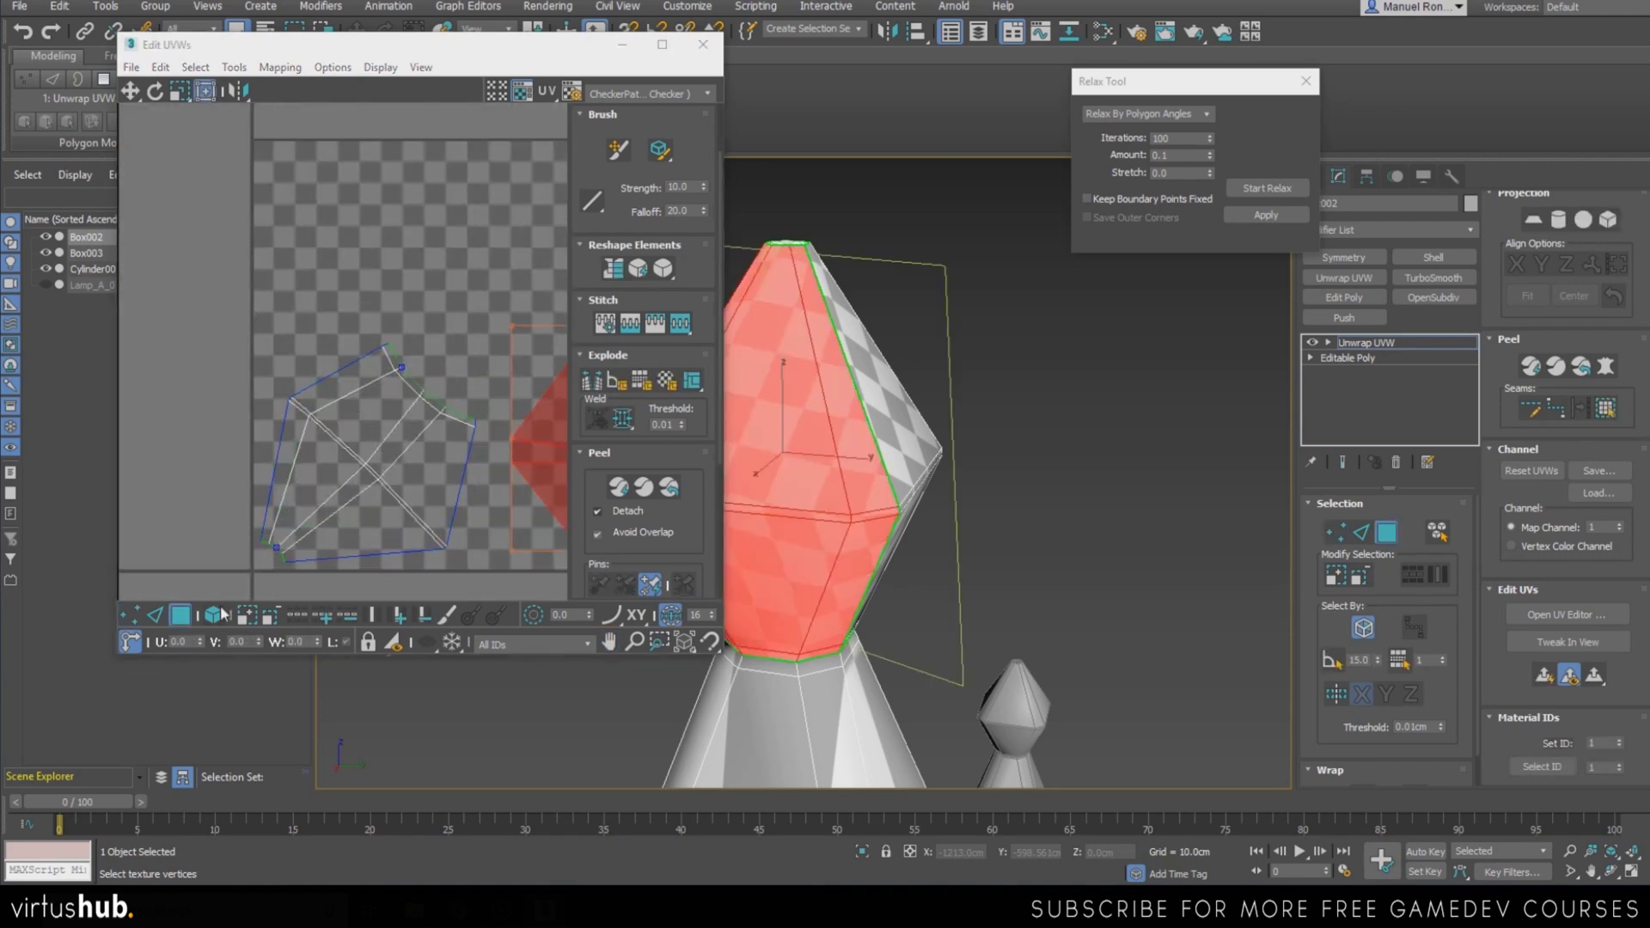
left_click(217, 614)
left_click(311, 542)
left_click_drag(476, 455, 303, 513)
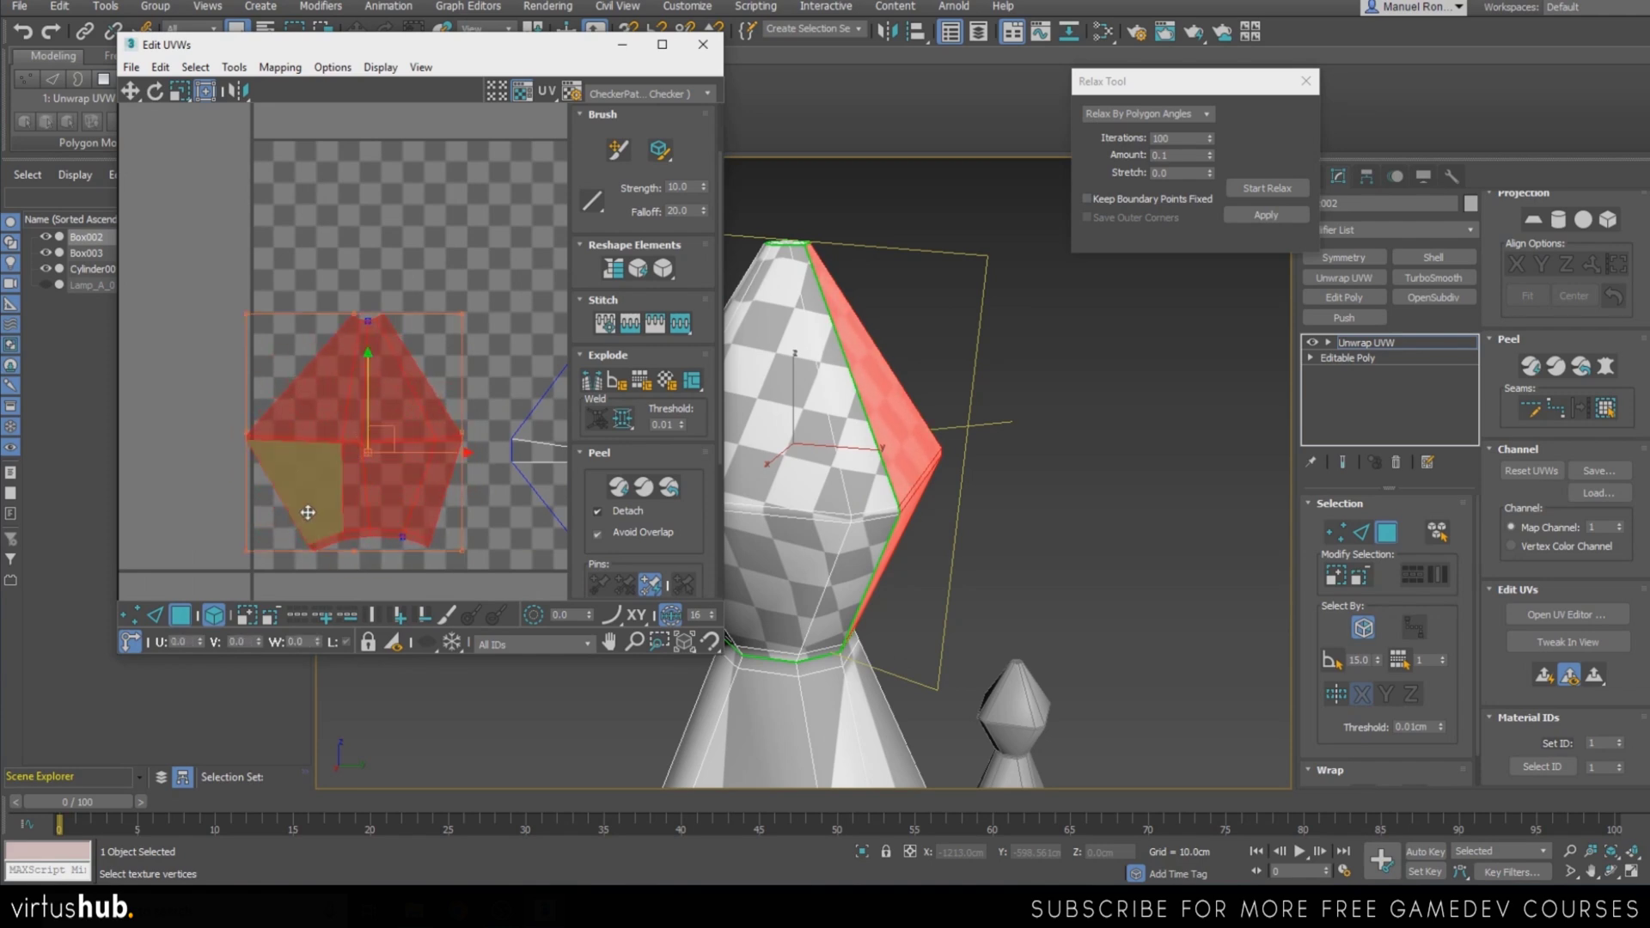
left_click(1272, 191)
left_click(1272, 194)
Move the two upper middle vertices of the second finial half downward to uncross its centre edges
middle_click_drag(1117, 486, 838, 479, "alt")
scroll(543, 523, "up", 8)
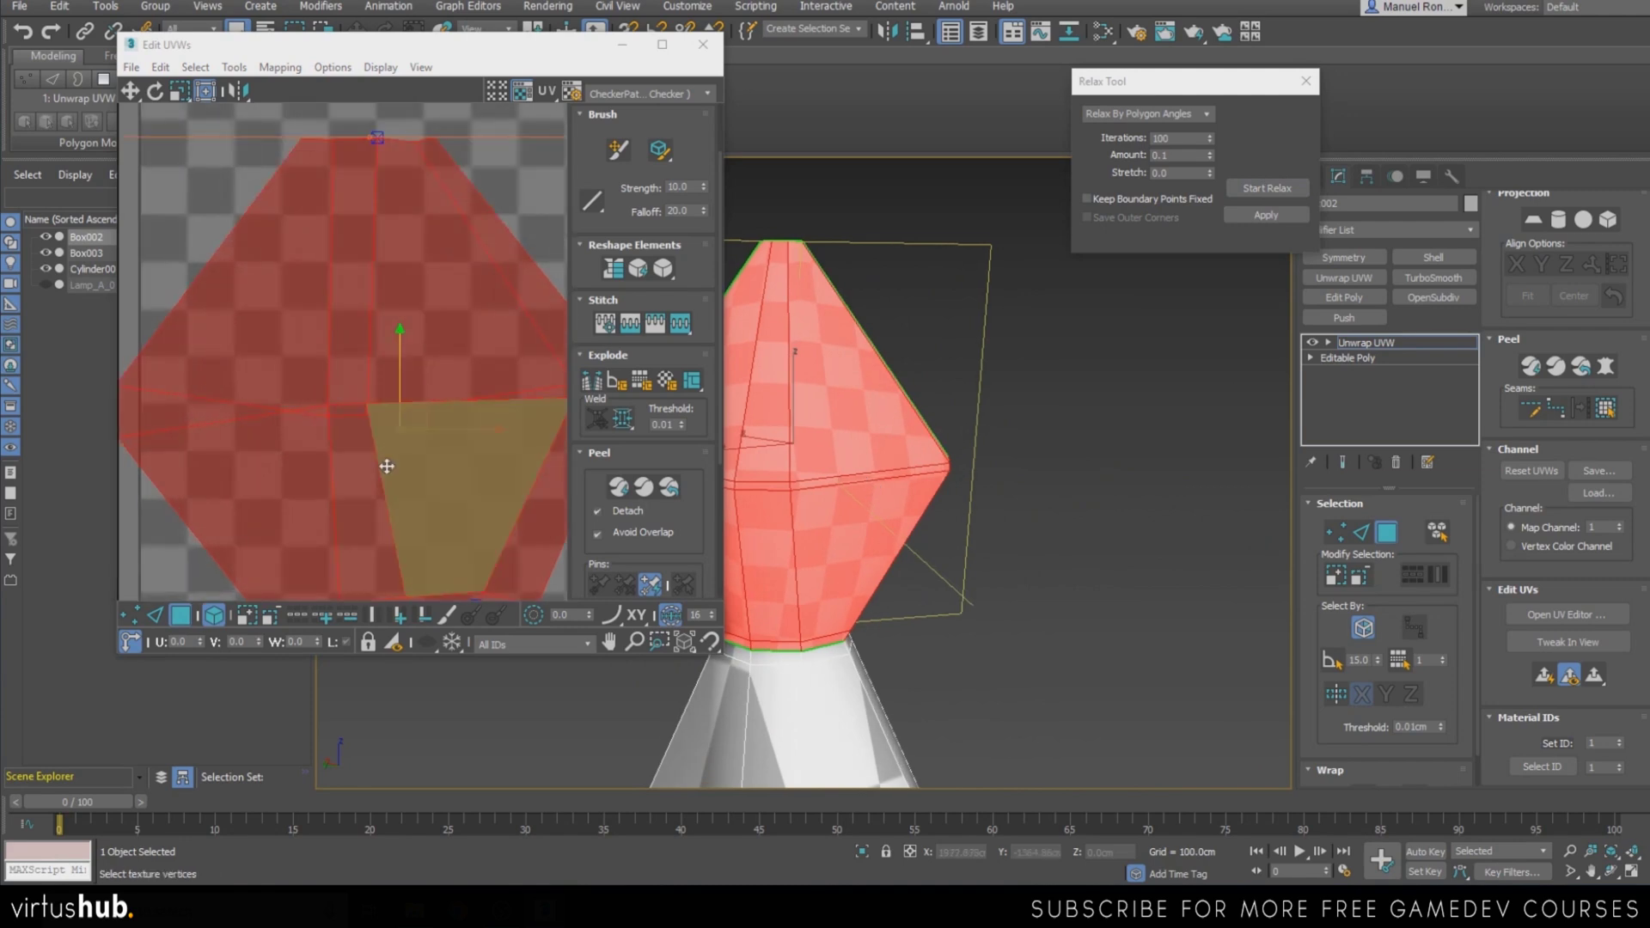
left_click(130, 615)
scroll(296, 428, "up", 2)
left_click_drag(266, 349, 388, 393)
left_click(406, 370)
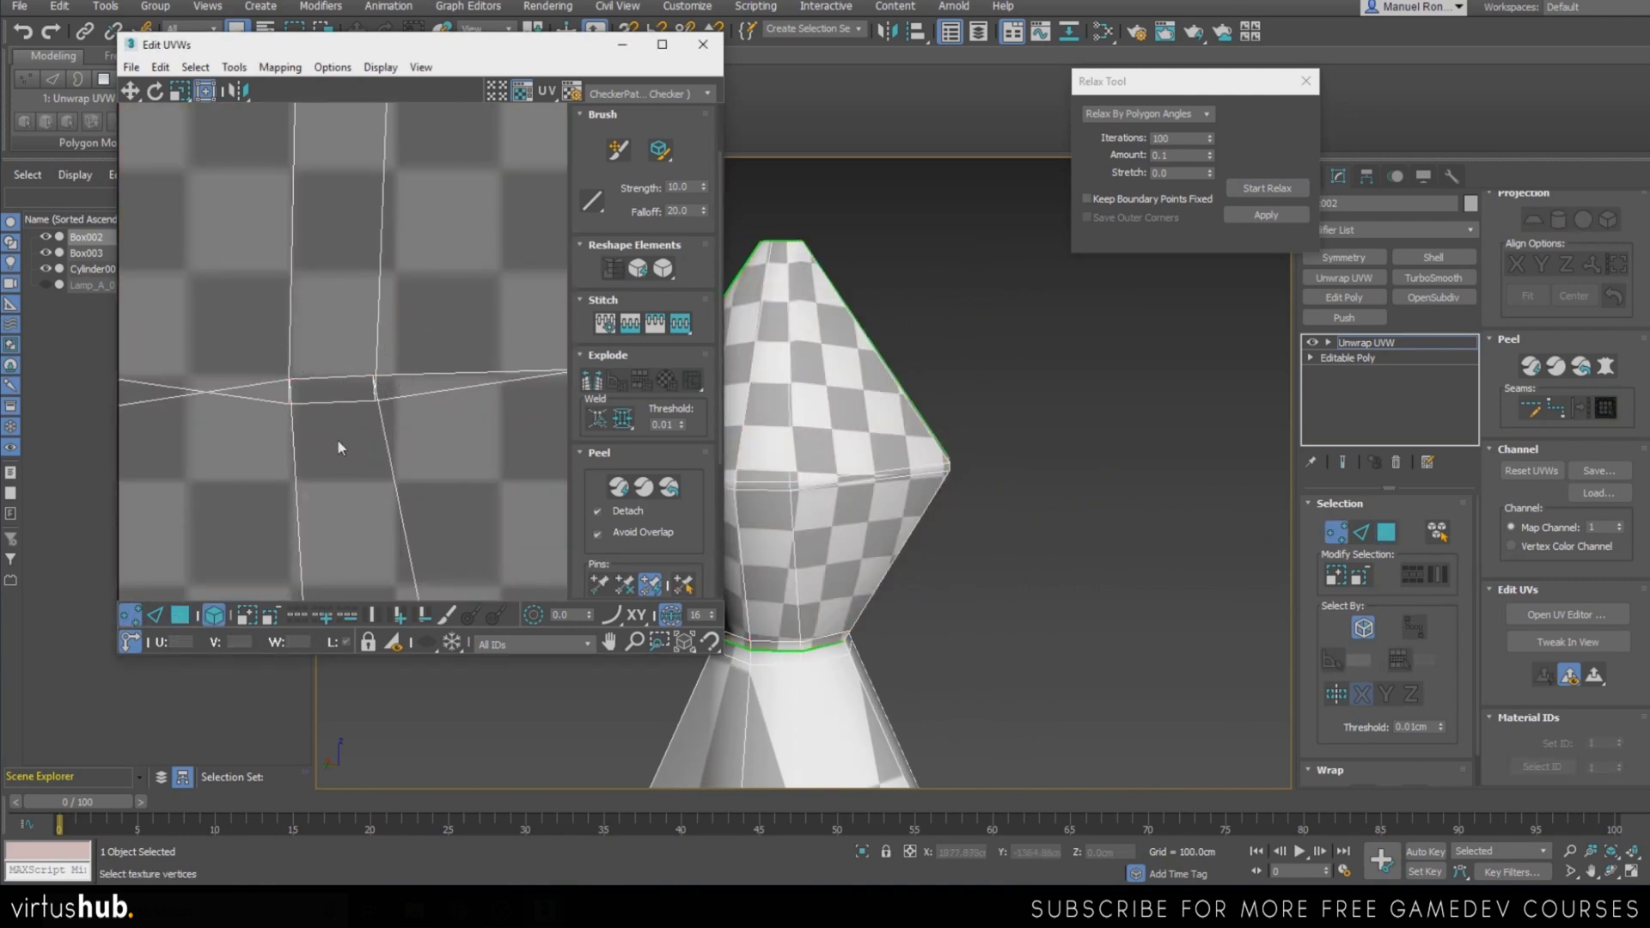
left_click_drag(387, 390, 332, 376)
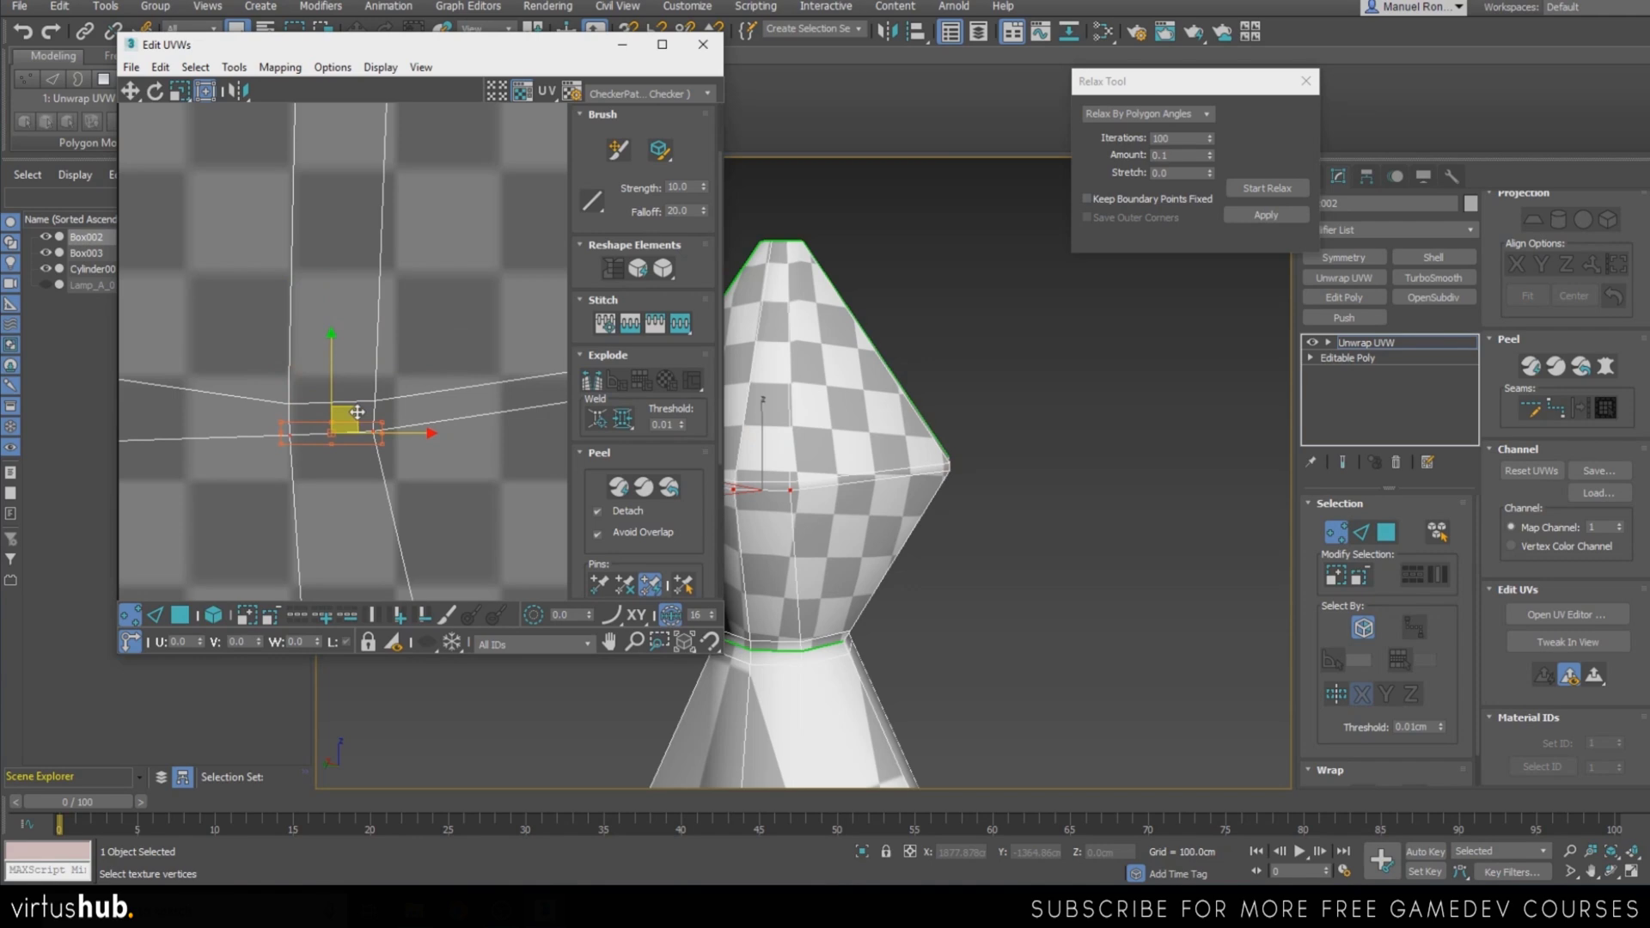
Select both finial halves' UV islands and move them outside the checker tile
scroll(846, 513, "down", 5)
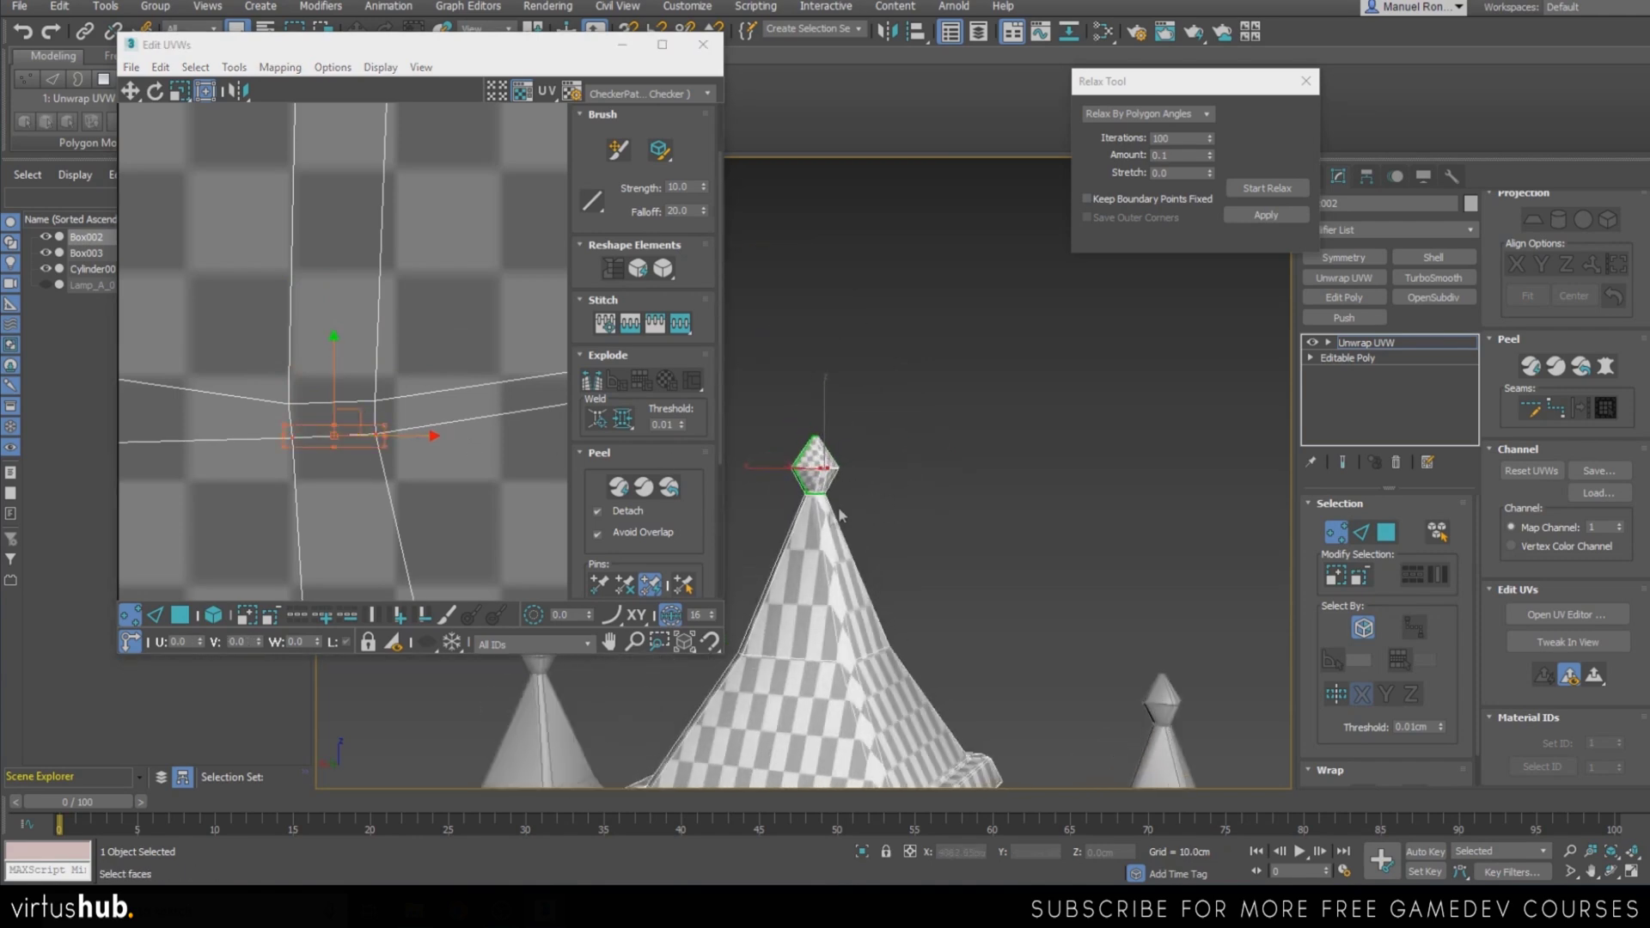
scroll(446, 361, "down", 4)
left_click(177, 615)
left_click(212, 614)
left_click_drag(311, 283, 546, 444)
scroll(468, 408, "down", 4)
left_click_drag(481, 379, 207, 453)
Select the edge loop where the lantern roof meets its rim and convert it to a seam
scroll(801, 491, "down", 5)
middle_click_drag(803, 607, 849, 487)
scroll(849, 487, "up", 5)
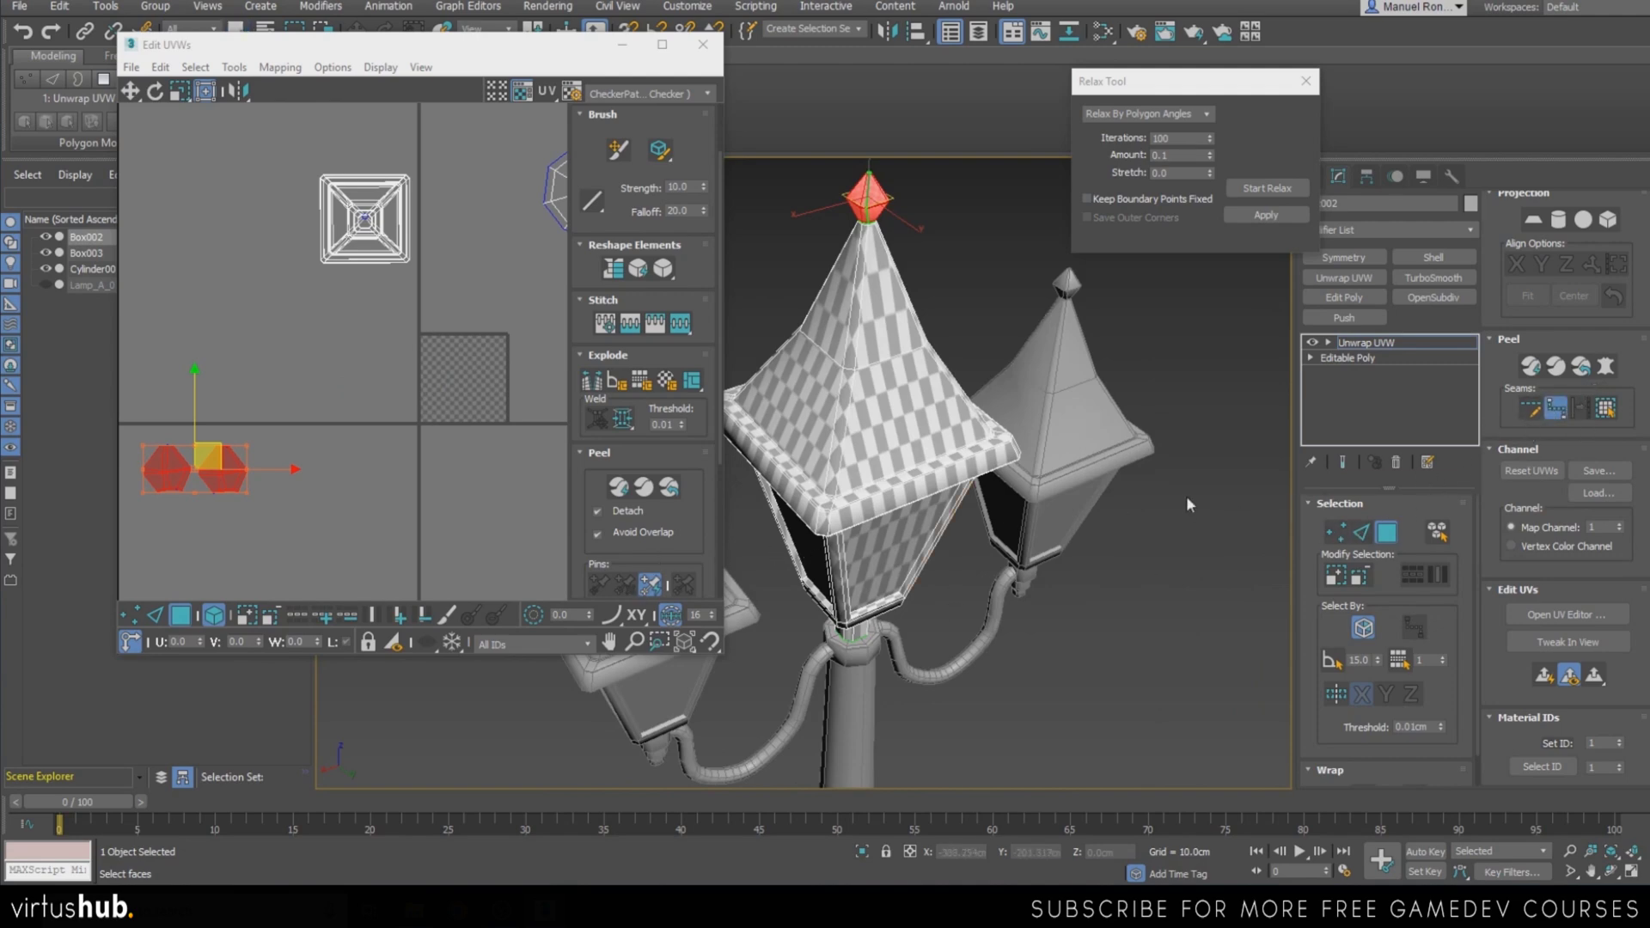
left_click(1360, 533)
scroll(869, 490, "up", 5)
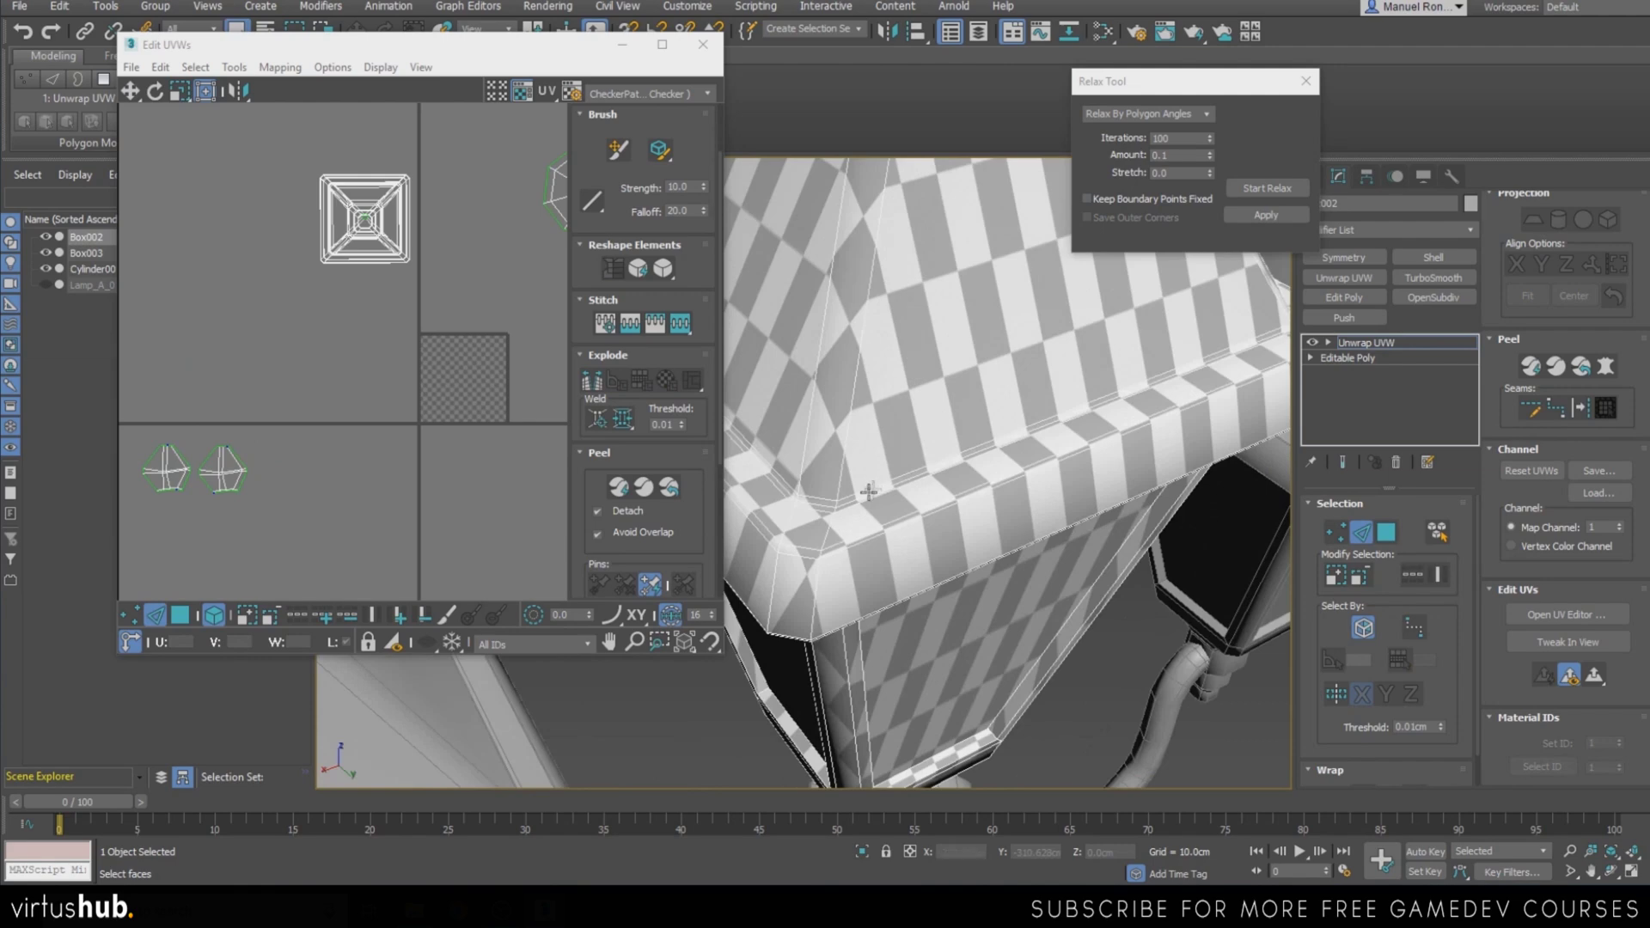
double_click(859, 492)
scroll(894, 499, "down", 5)
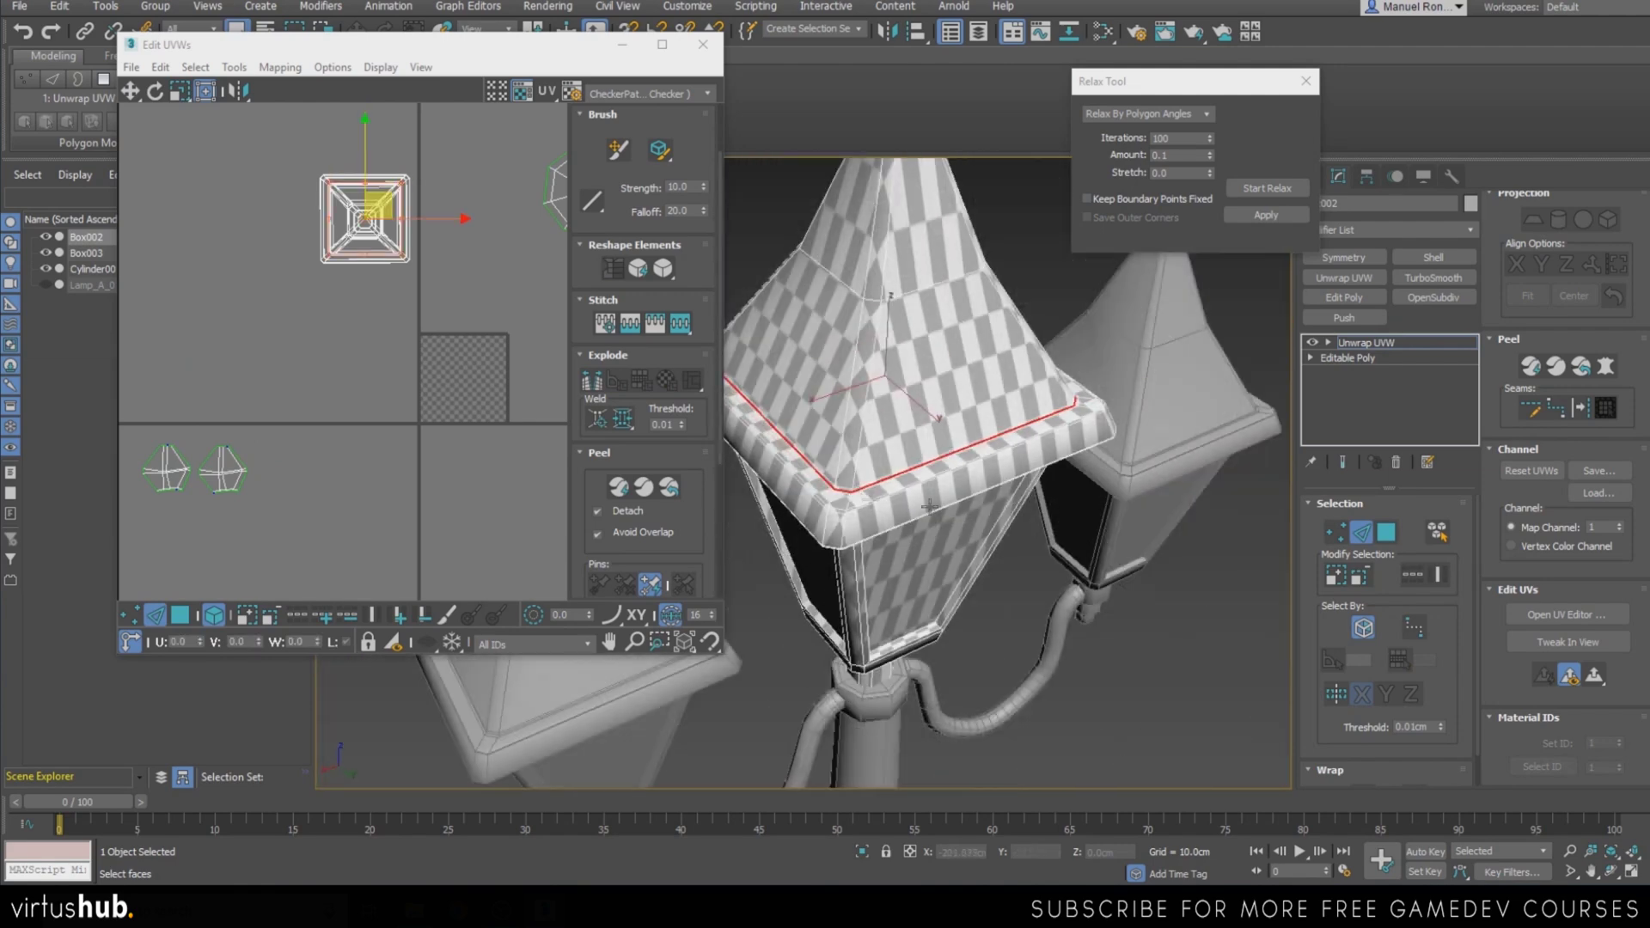
middle_click_drag(779, 464, 796, 550)
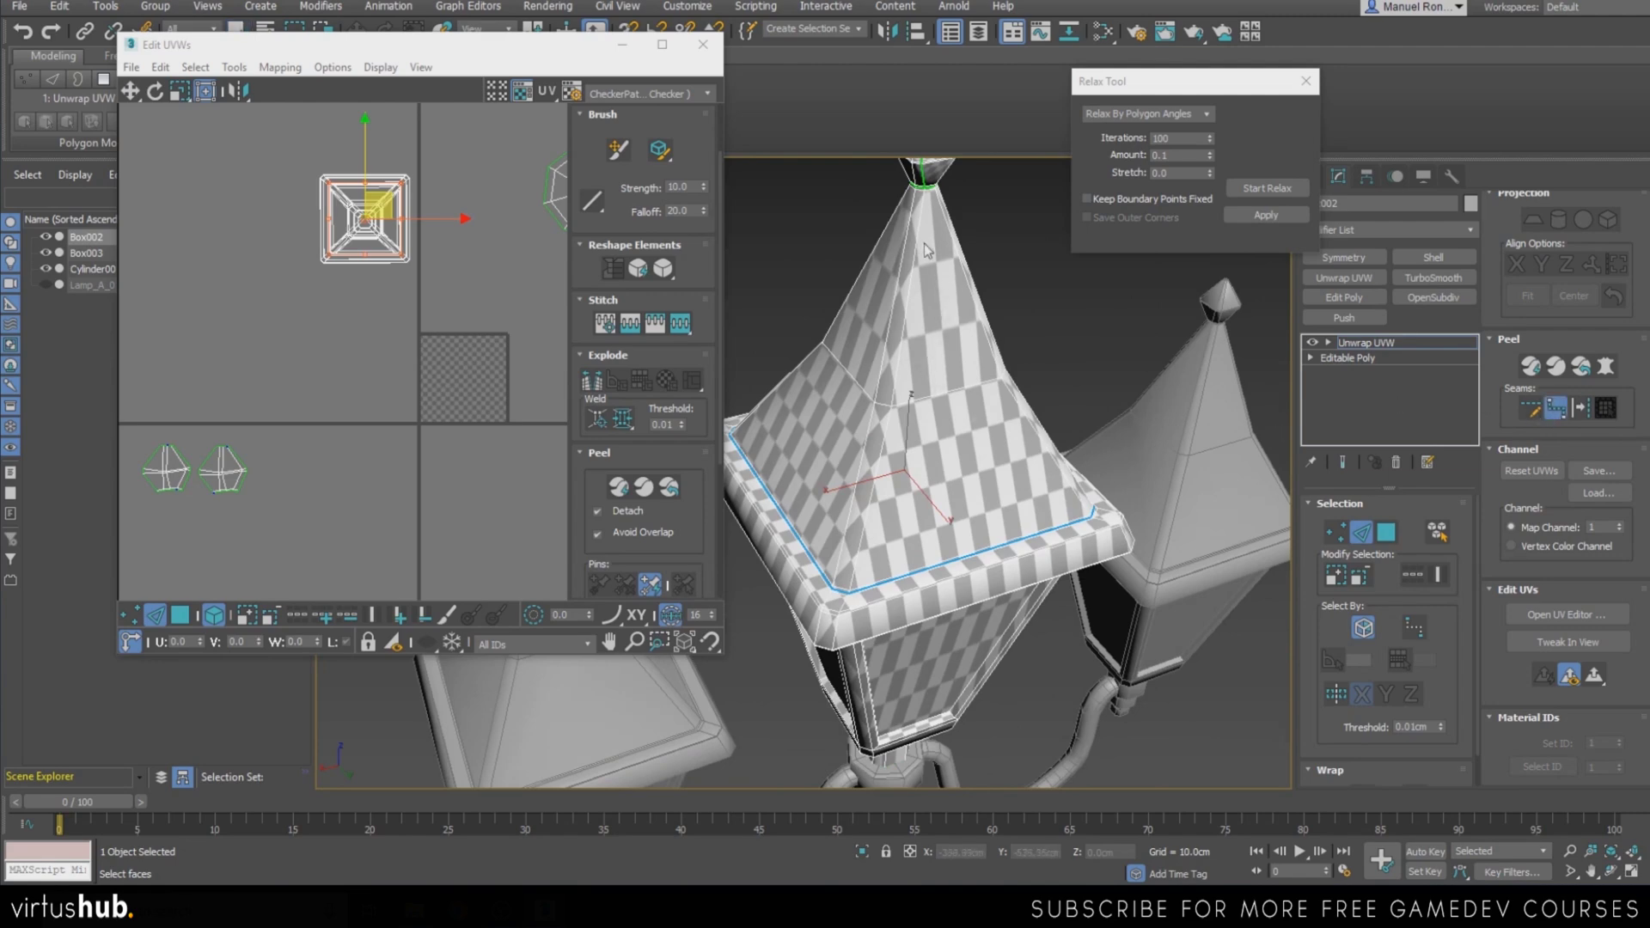
Draw a point-to-point seam from the finial's base down the roof corner and the lantern body's corner edge to the stem's lower end
scroll(925, 244, "up", 7)
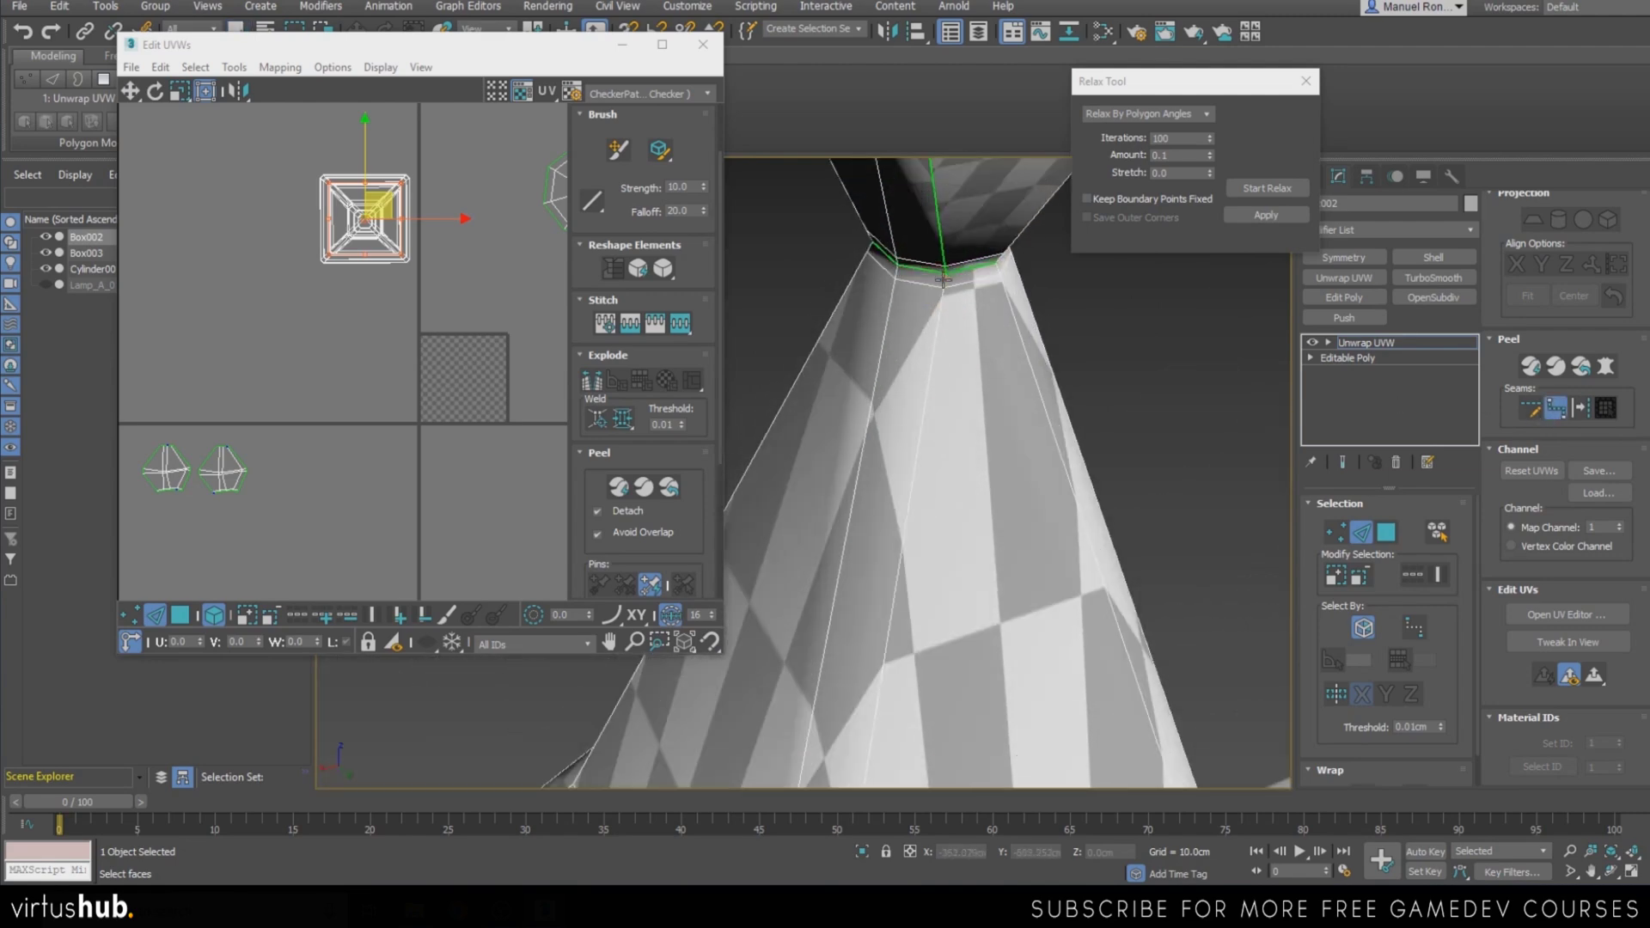
scroll(919, 408, "down", 5)
scroll(882, 608, "up", 8)
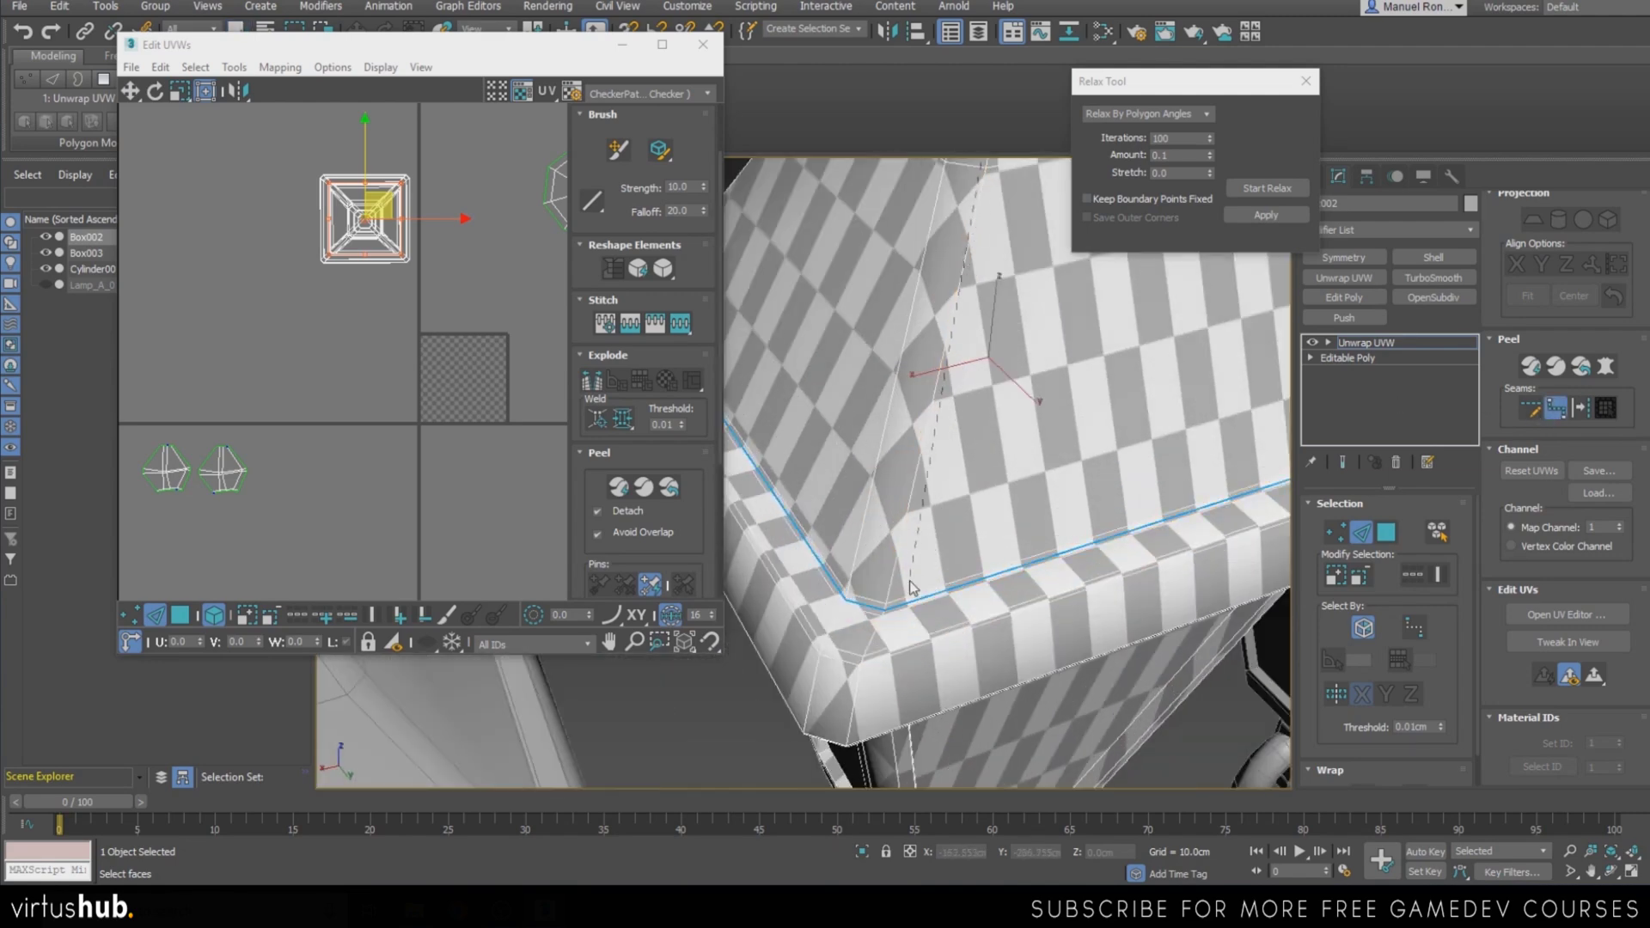
scroll(885, 607, "up", 2)
left_click(887, 606)
scroll(888, 606, "down", 4)
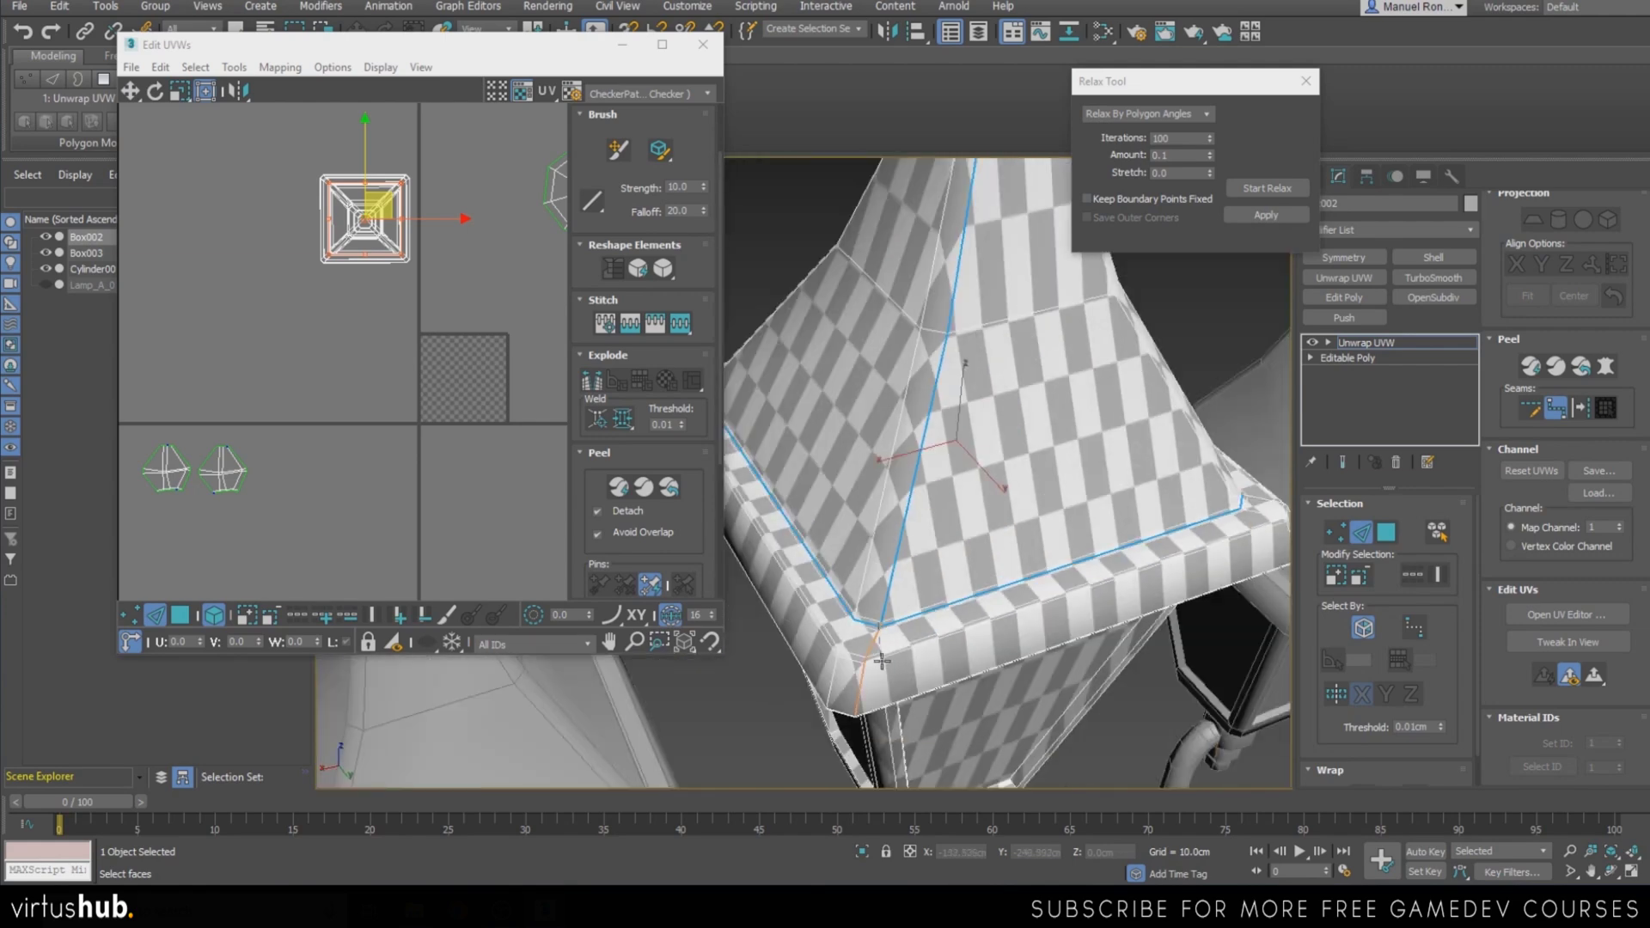
scroll(938, 615, "up", 3)
scroll(939, 616, "down", 3)
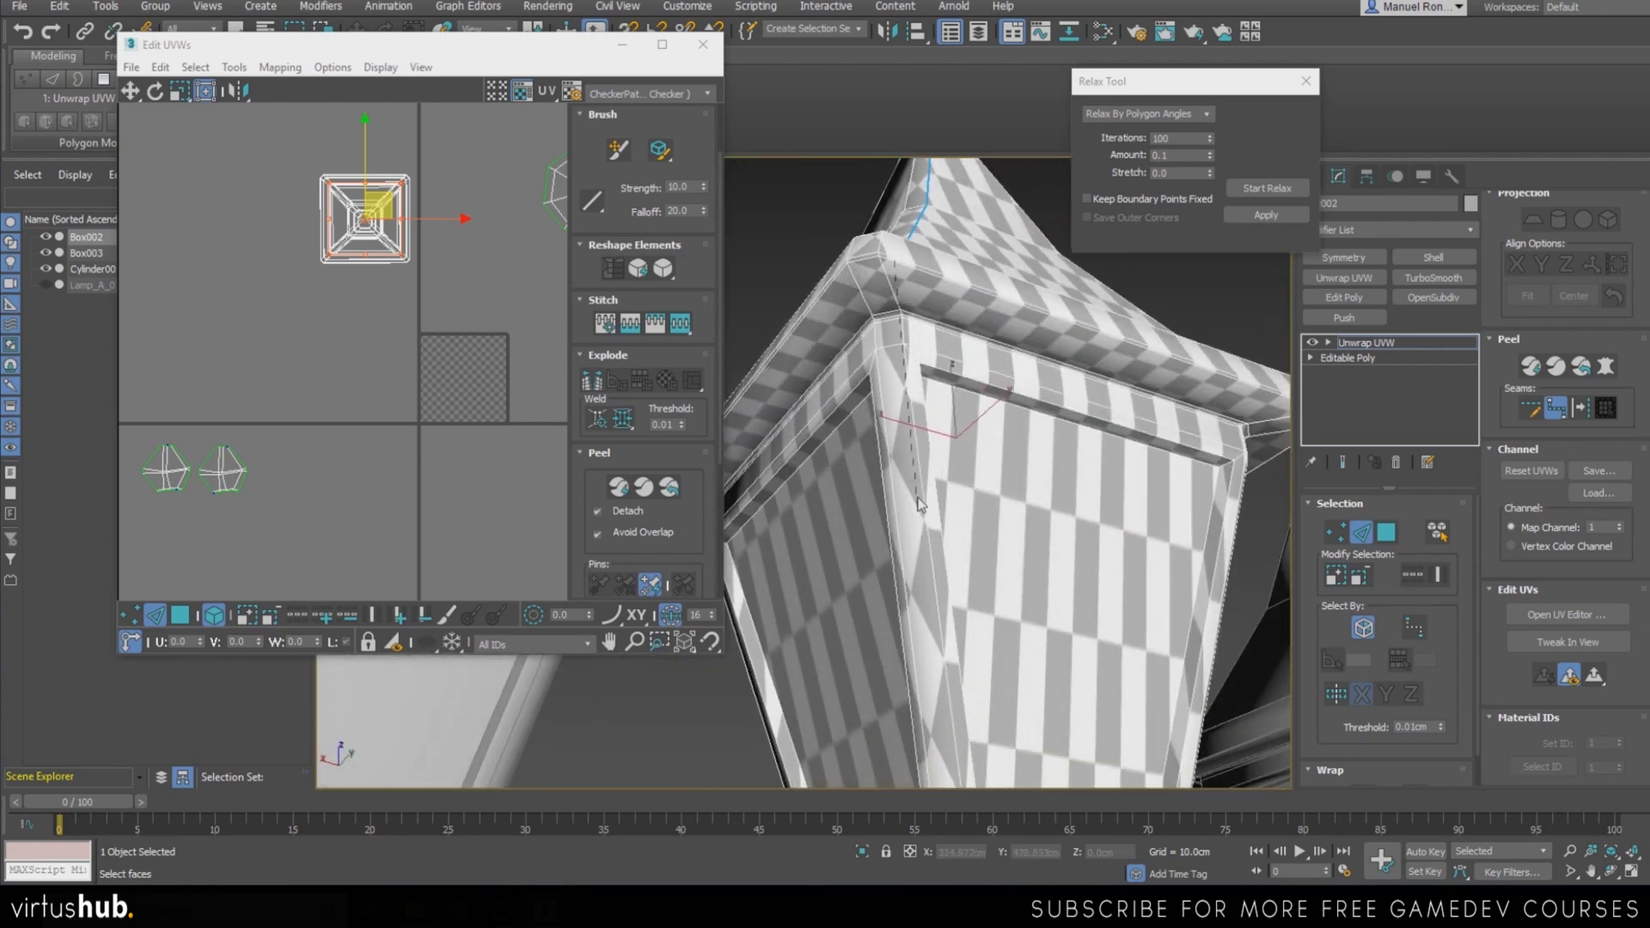
scroll(898, 674, "down", 5)
scroll(897, 673, "up", 6)
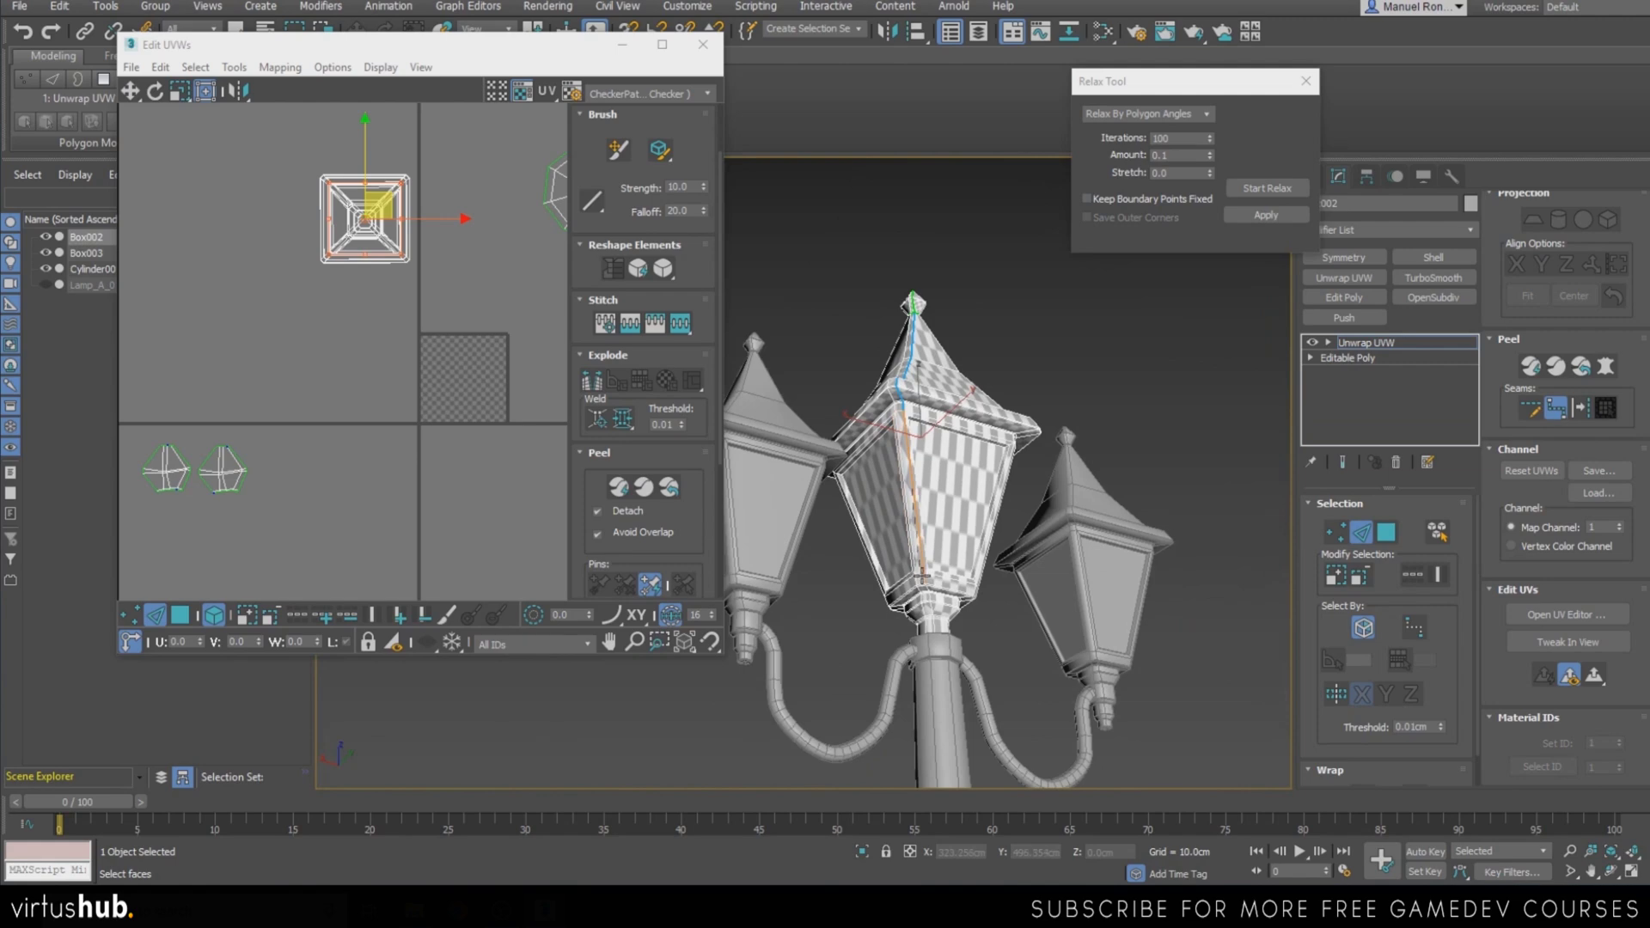
left_click(948, 647)
scroll(1133, 672, "down", 3)
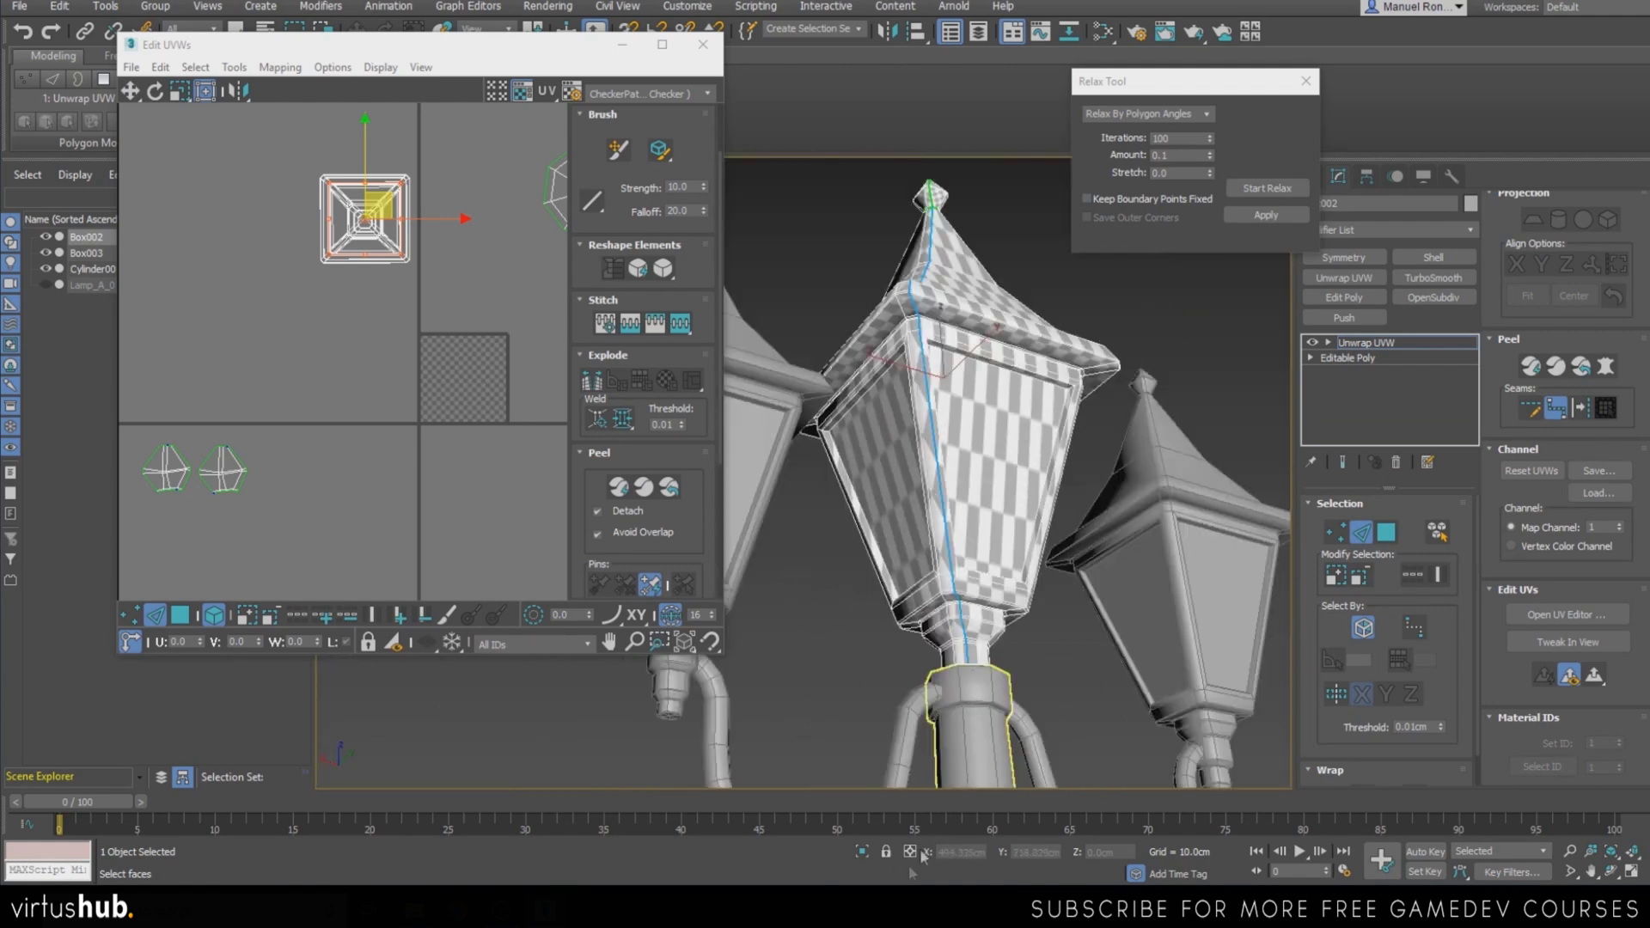
Isolate the lantern so the other parts of the street lamp are hidden
left_click(863, 850)
middle_click_drag(864, 692, 911, 378)
scroll(951, 331, "down", 4)
scroll(1023, 503, "up", 5)
middle_click_drag(987, 439, 987, 516, "alt")
scroll(987, 520, "down", 3)
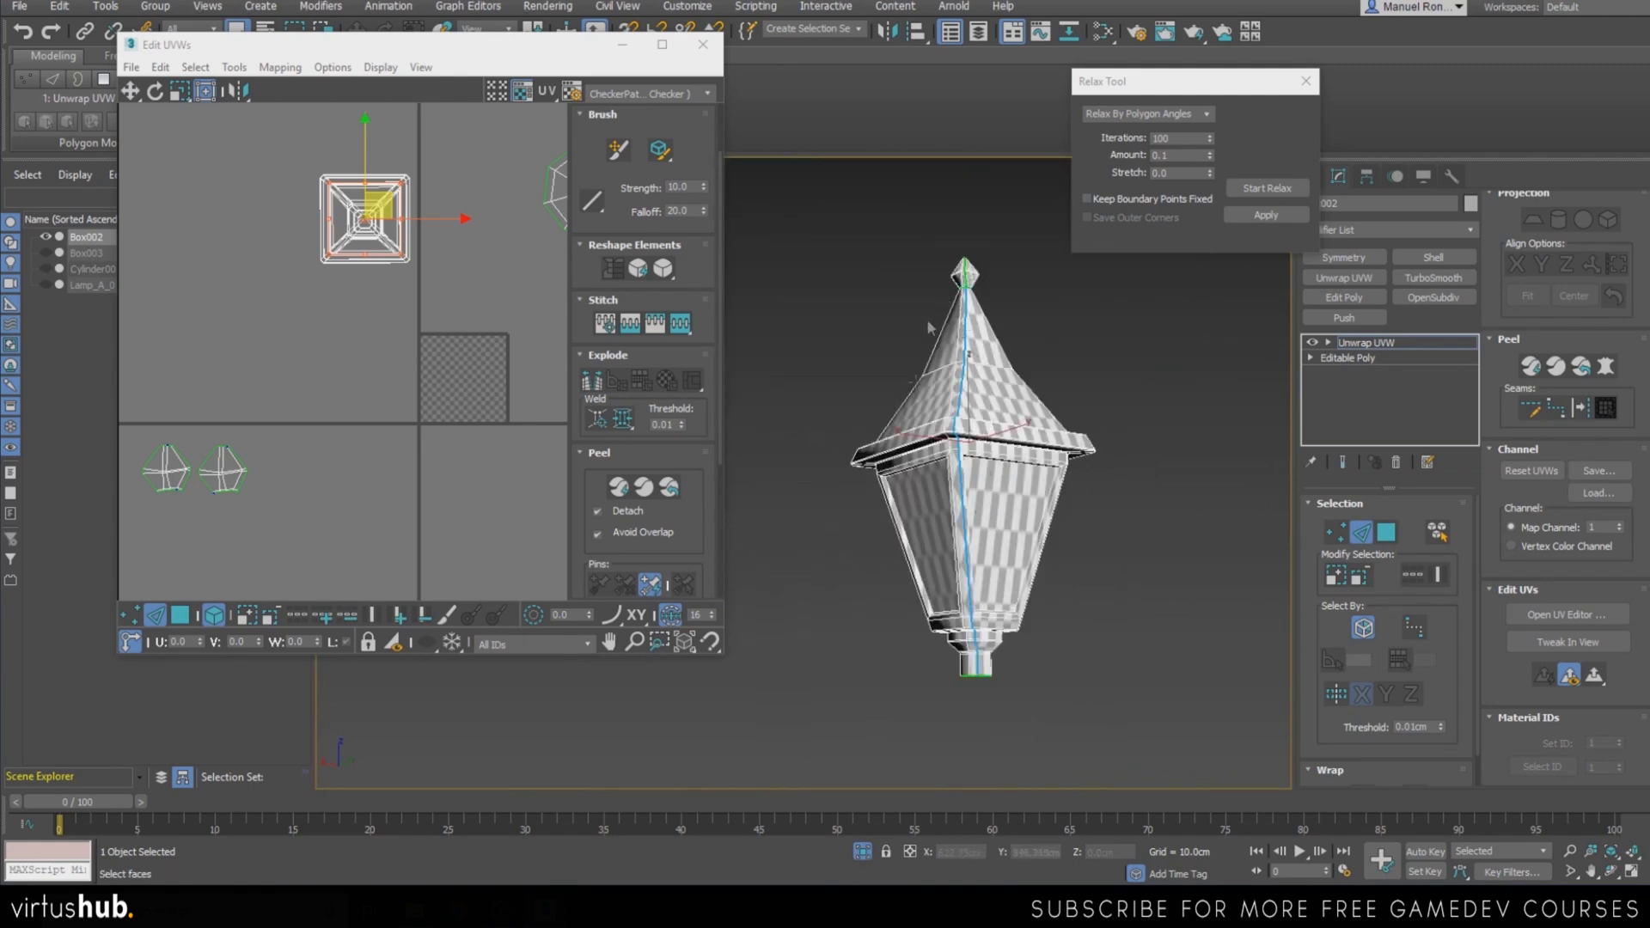
Select the edge loop where the roof's underside meets the top of the lantern body and convert it to a seam
middle_click_drag(1009, 618, 963, 378, "alt")
scroll(957, 365, "up", 6)
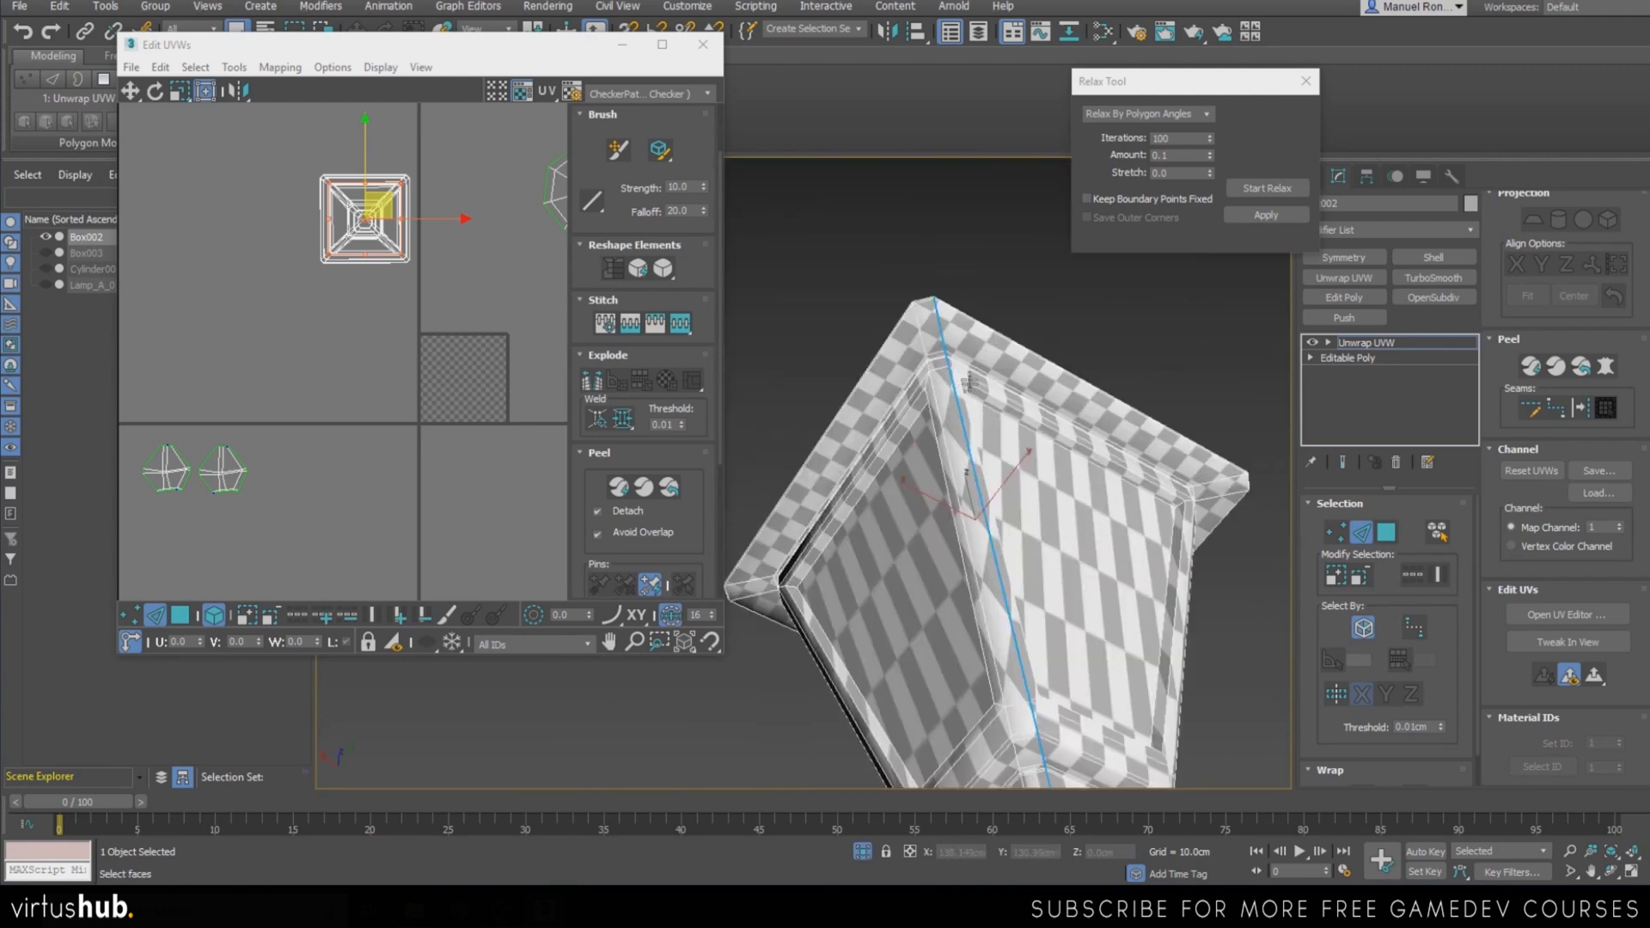
scroll(955, 361, "up", 2)
middle_click_drag(886, 358, 977, 456, "alt")
double_click(977, 452)
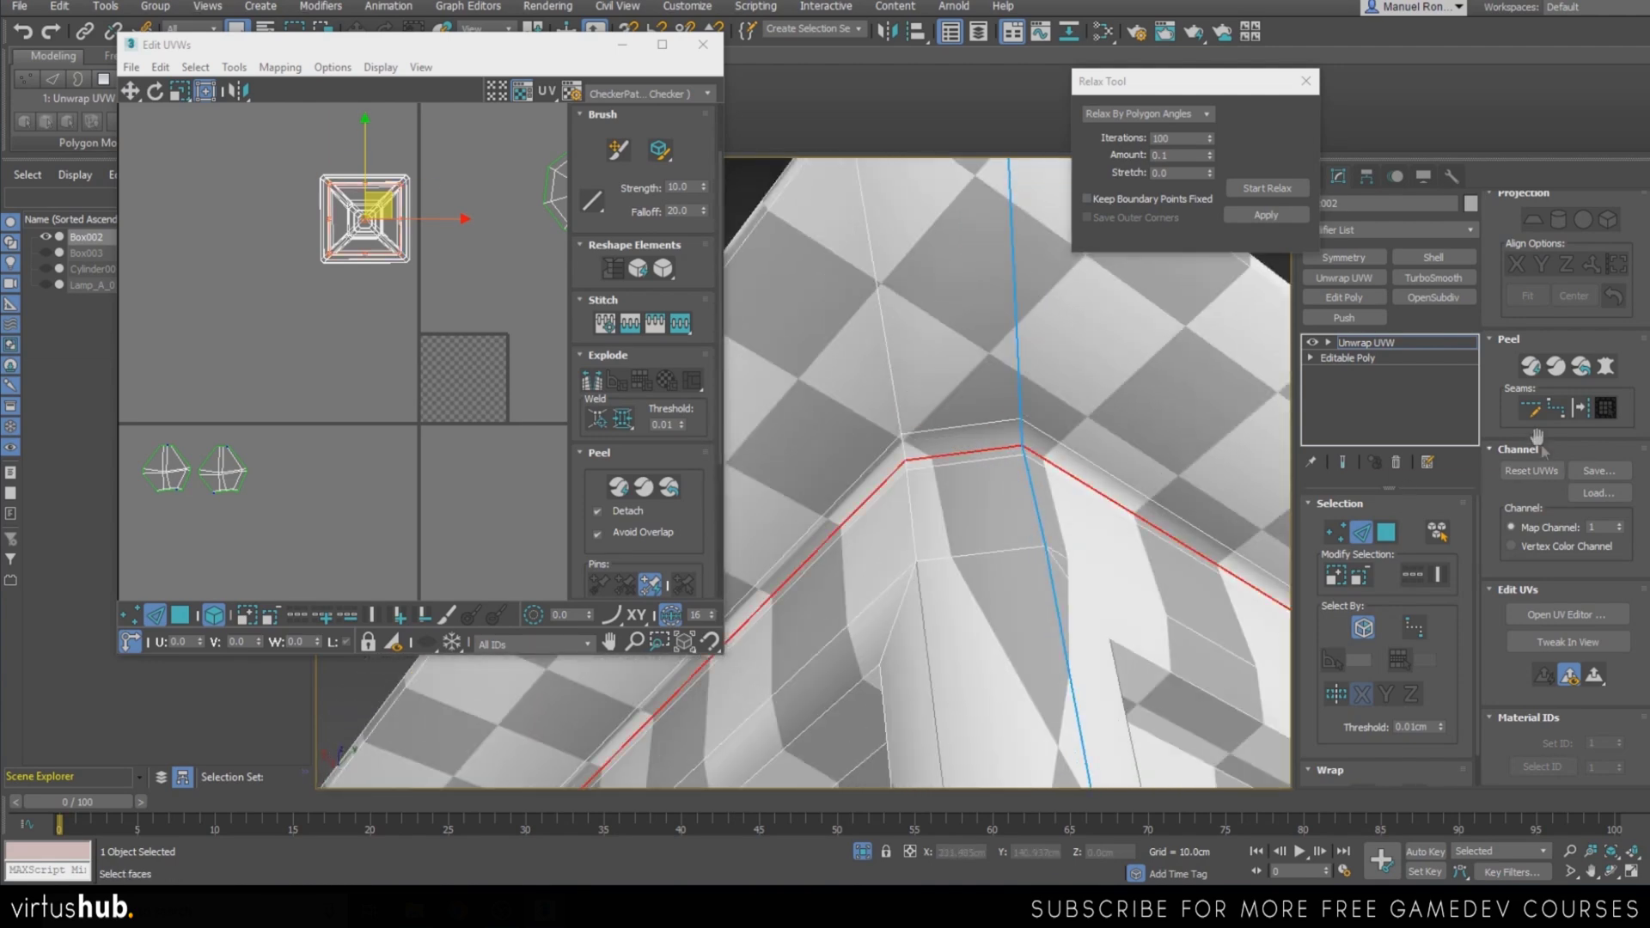
left_click(1578, 407)
scroll(967, 498, "down", 8)
mouse_move(967, 507)
middle_mouse_down("alt")
mouse_move(911, 653)
mouse_move(936, 518)
middle_mouse_up("alt")
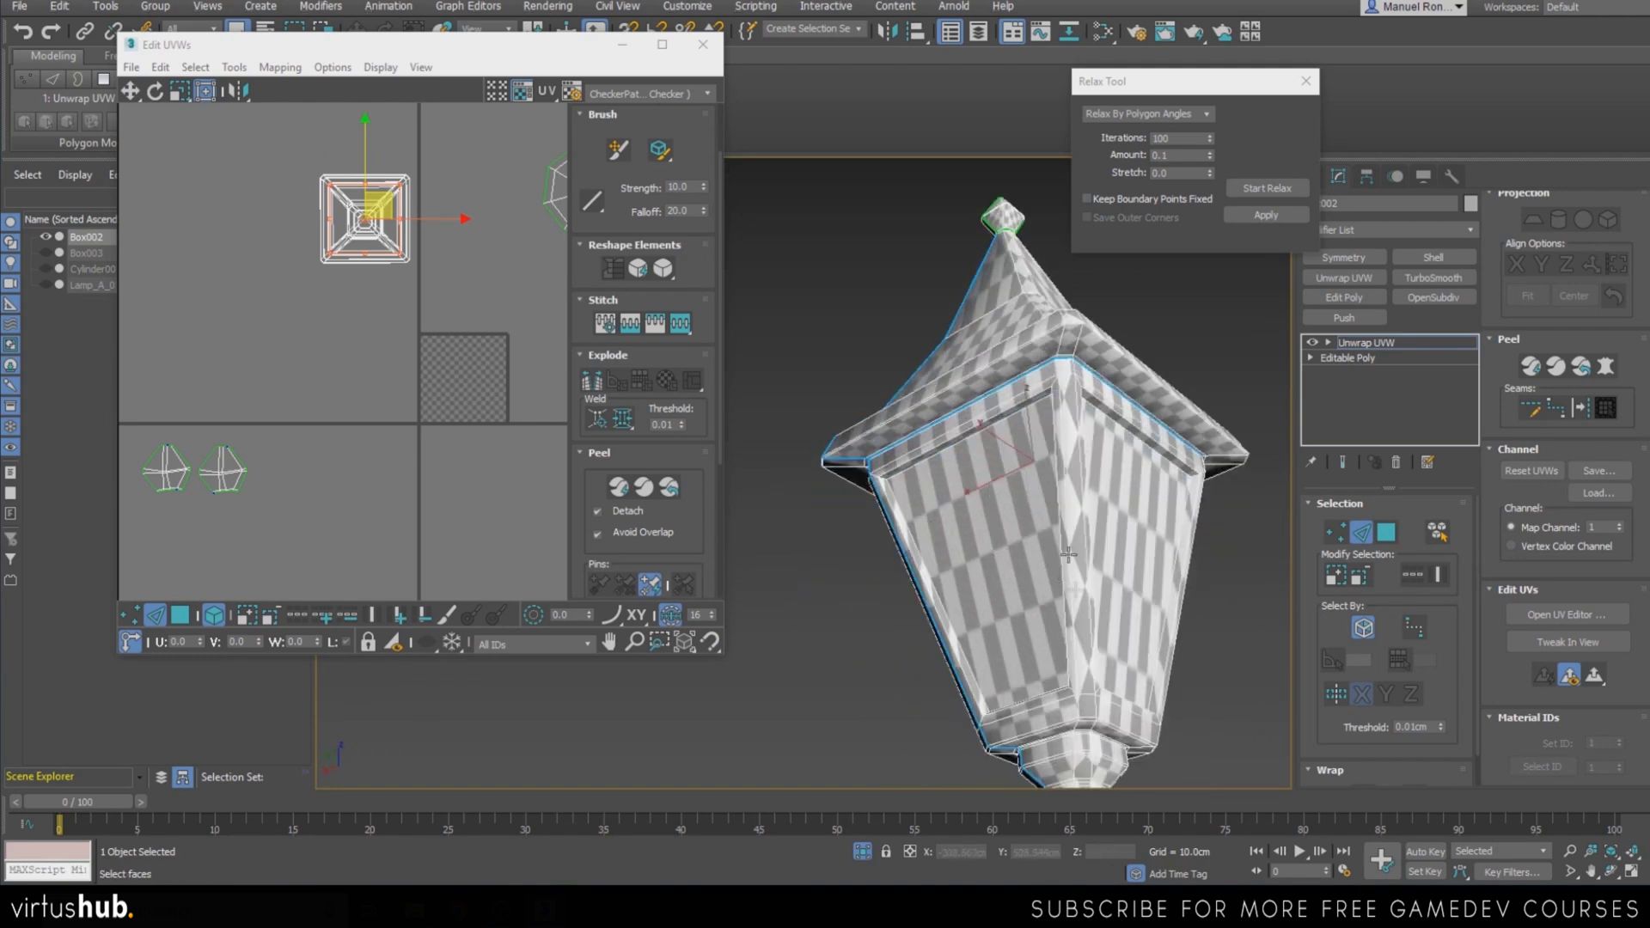
Select the four glass pane faces of the lantern body and apply a quick planar map to them
left_click(1386, 532)
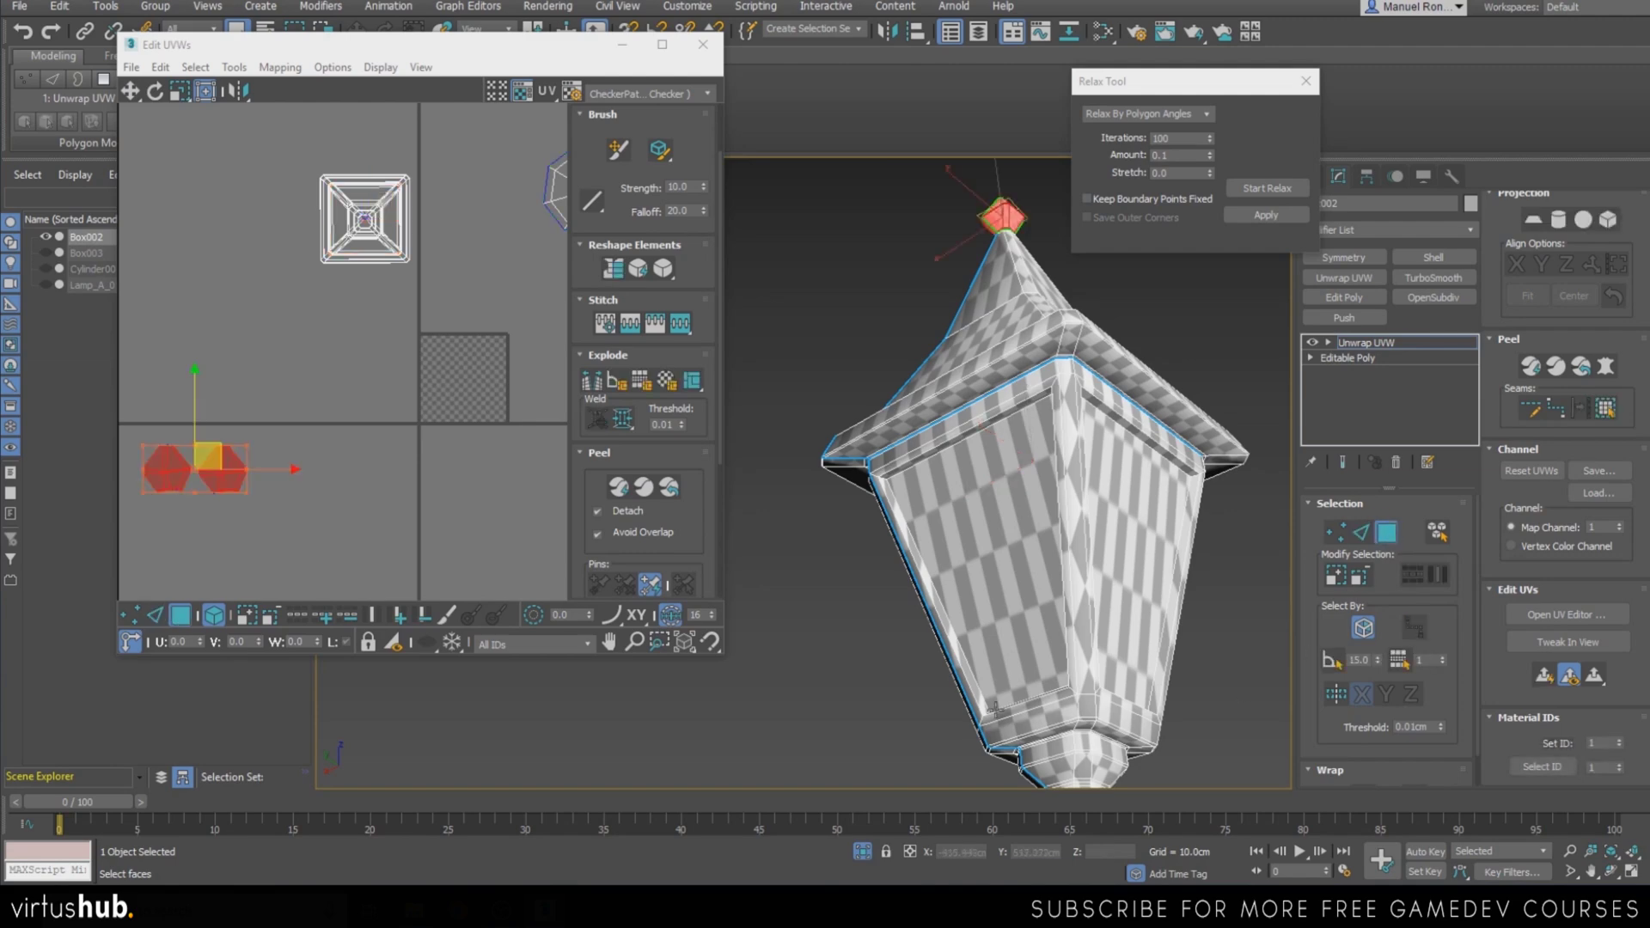
left_click(999, 592)
left_click(1118, 584, "ctrl")
middle_click_drag(1118, 585, 1094, 559, "alt")
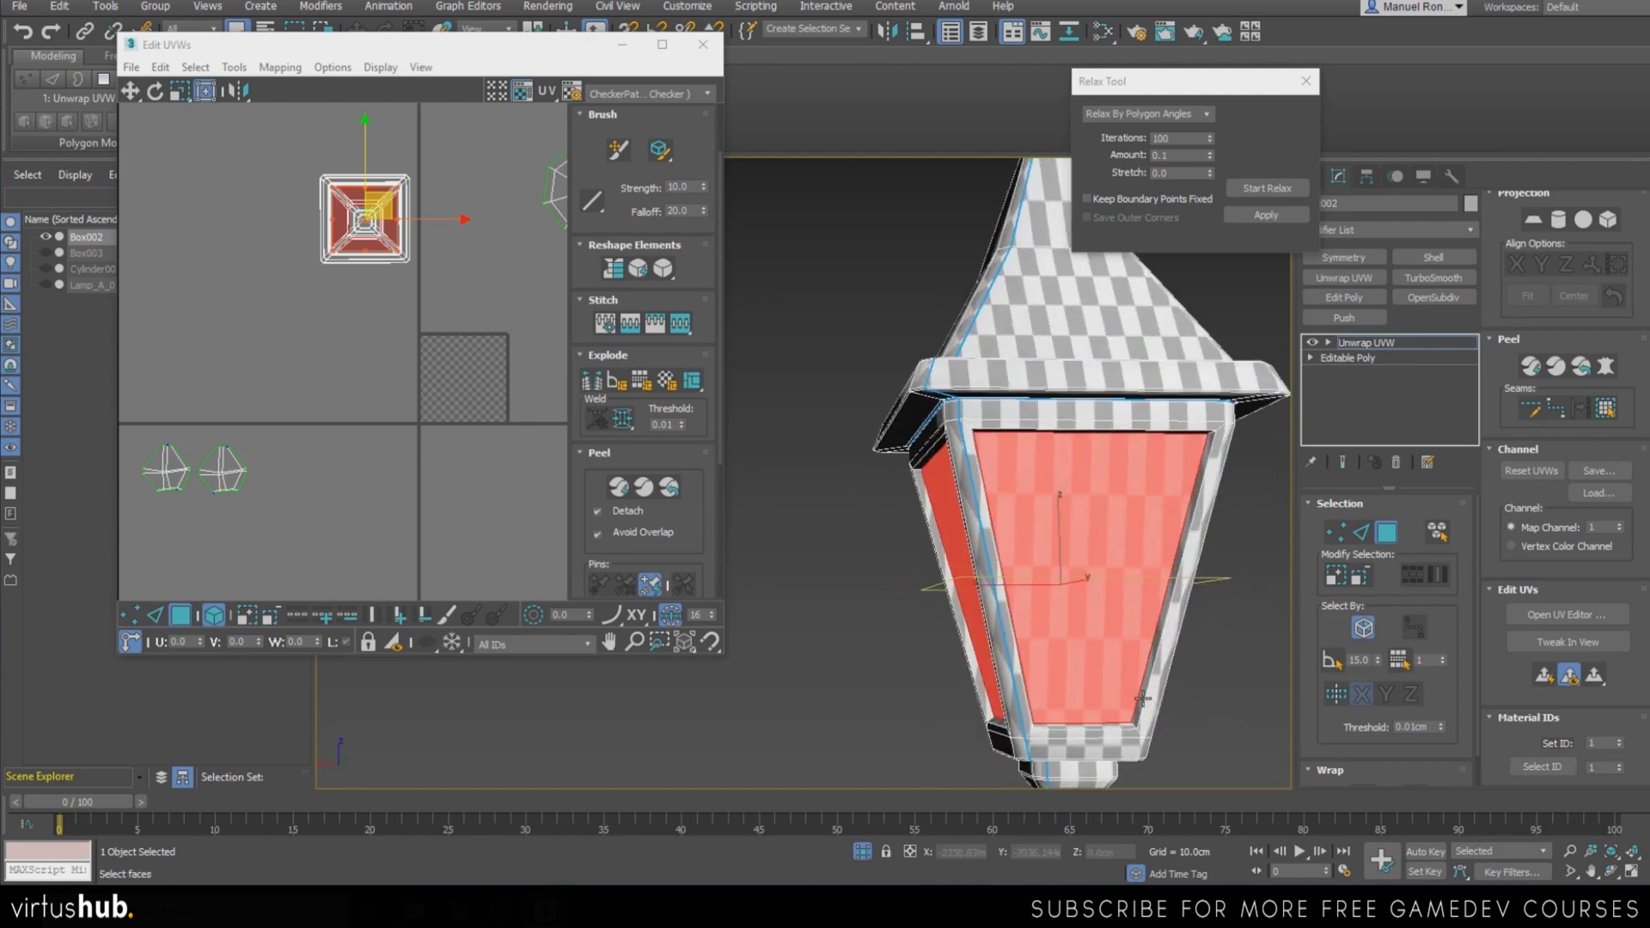
middle_click_drag(1029, 678, 1118, 600, "alt")
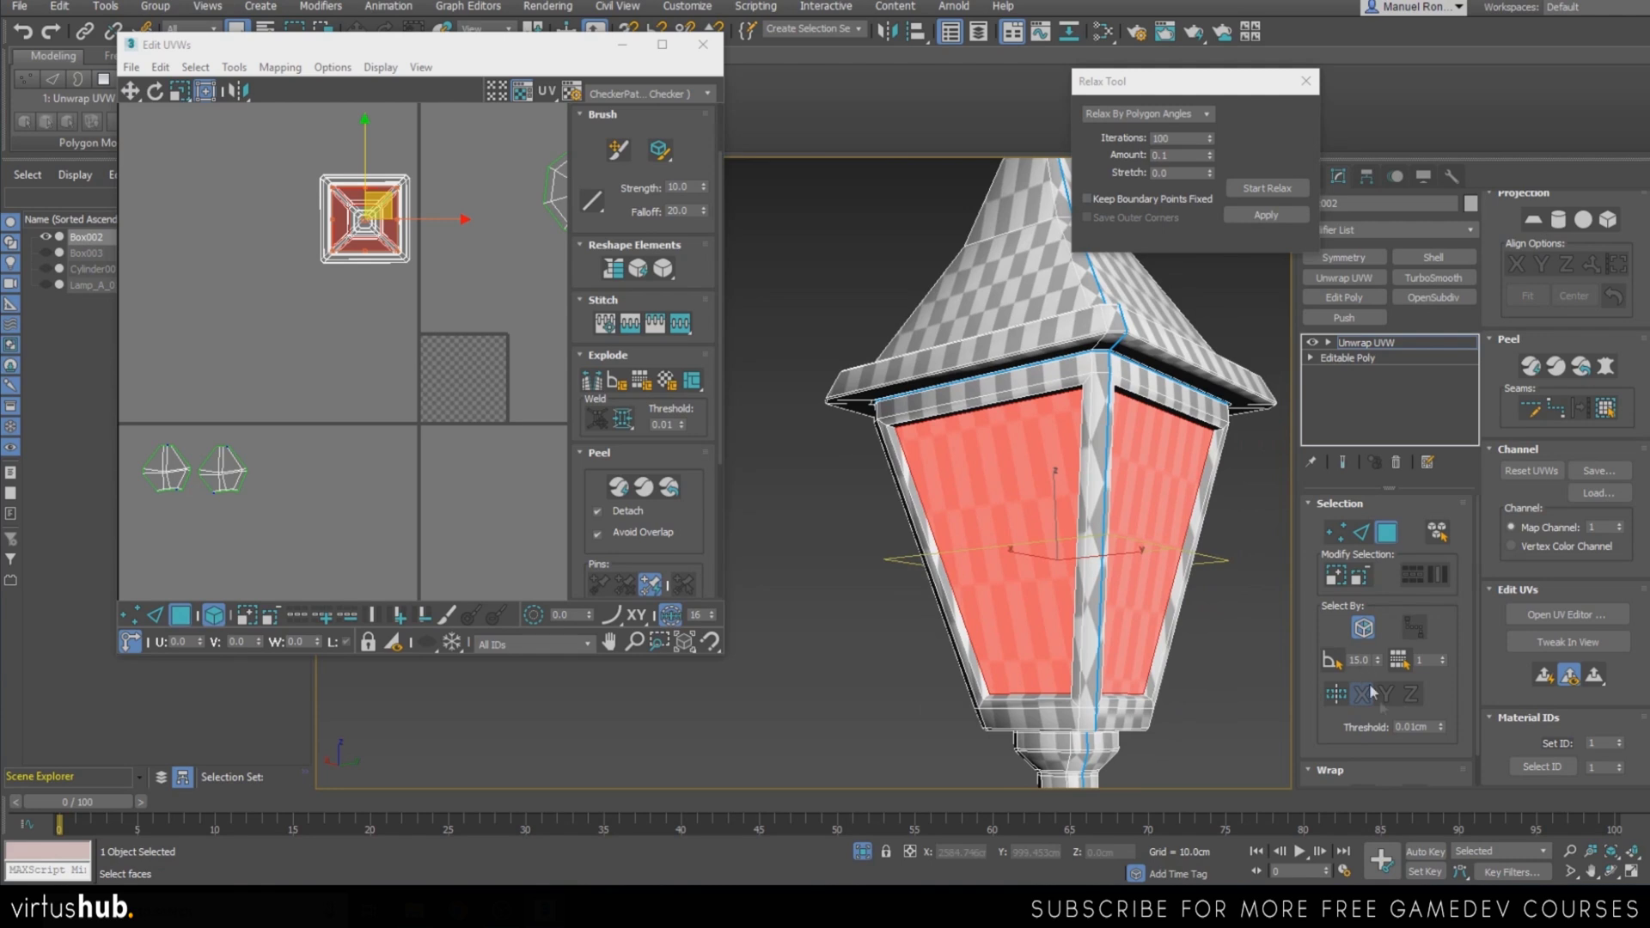
left_click(1544, 677)
Quick-peel the four glass panes into separate UV islands and relax them by polygon angles
scroll(494, 391, "up", 6)
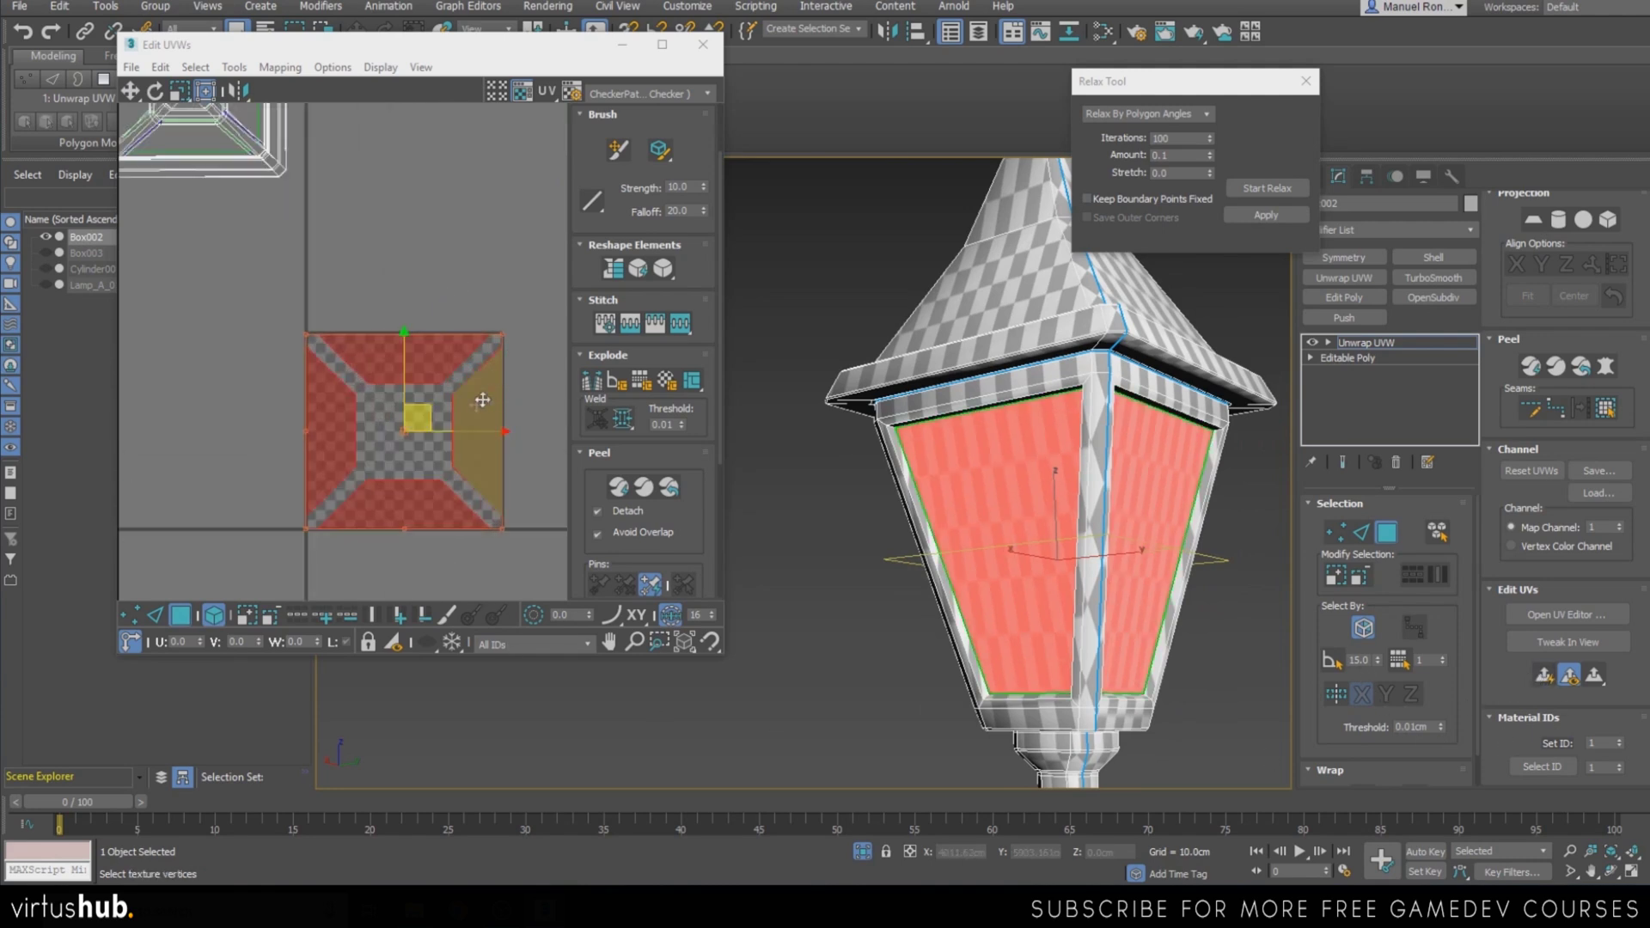
scroll(275, 440, "up", 2)
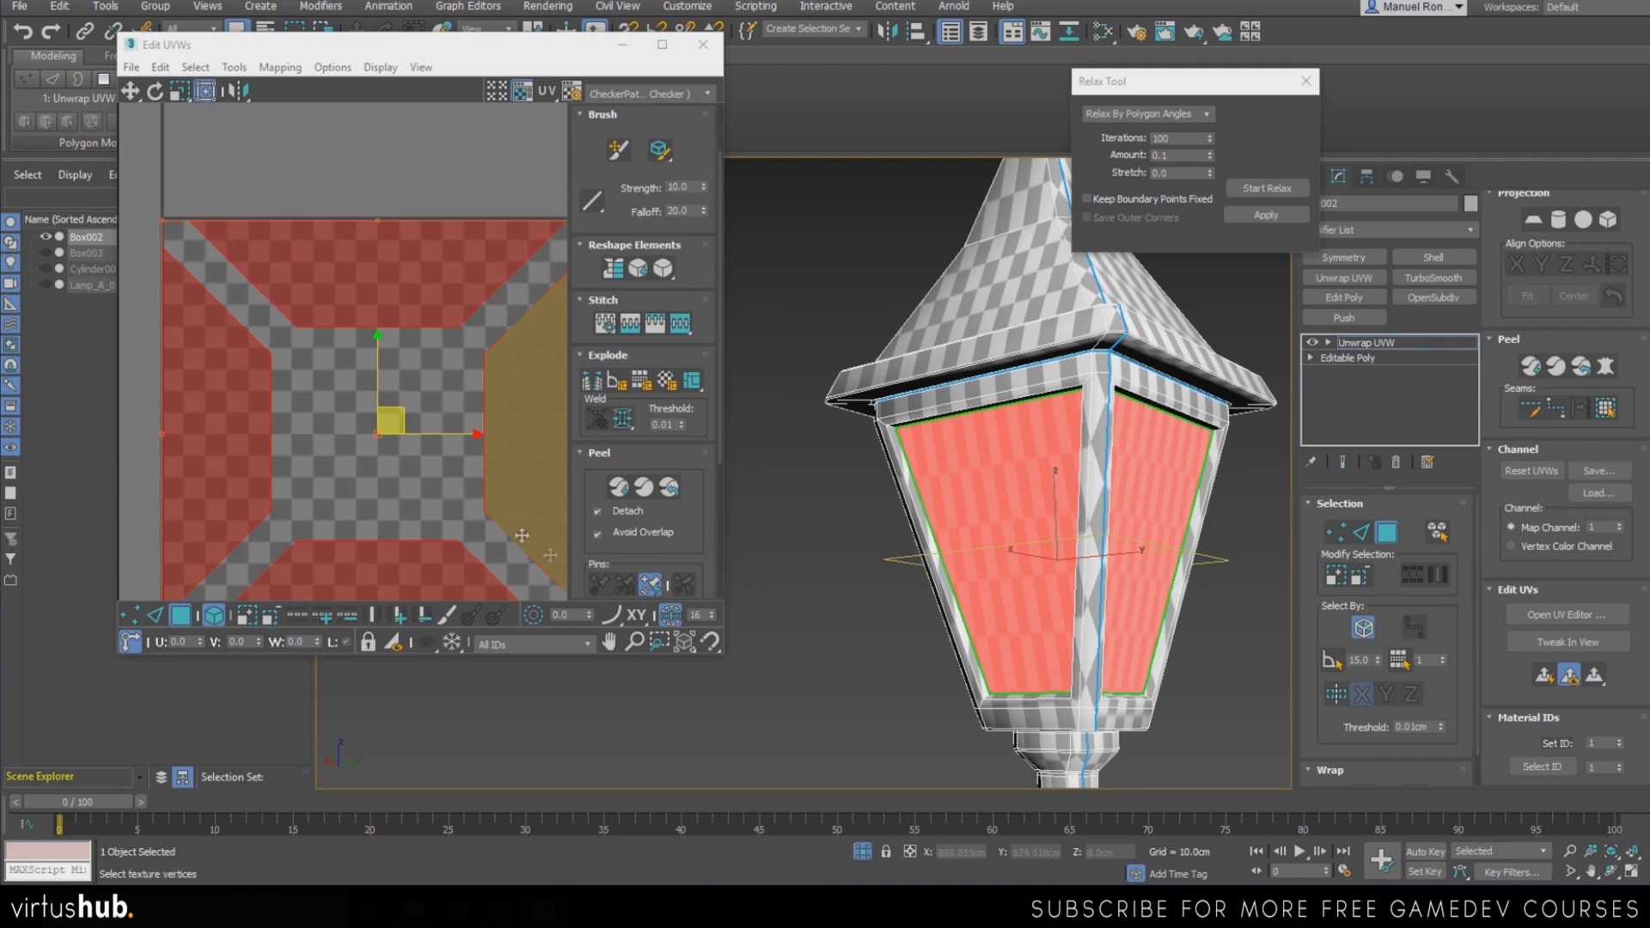
left_click(615, 488)
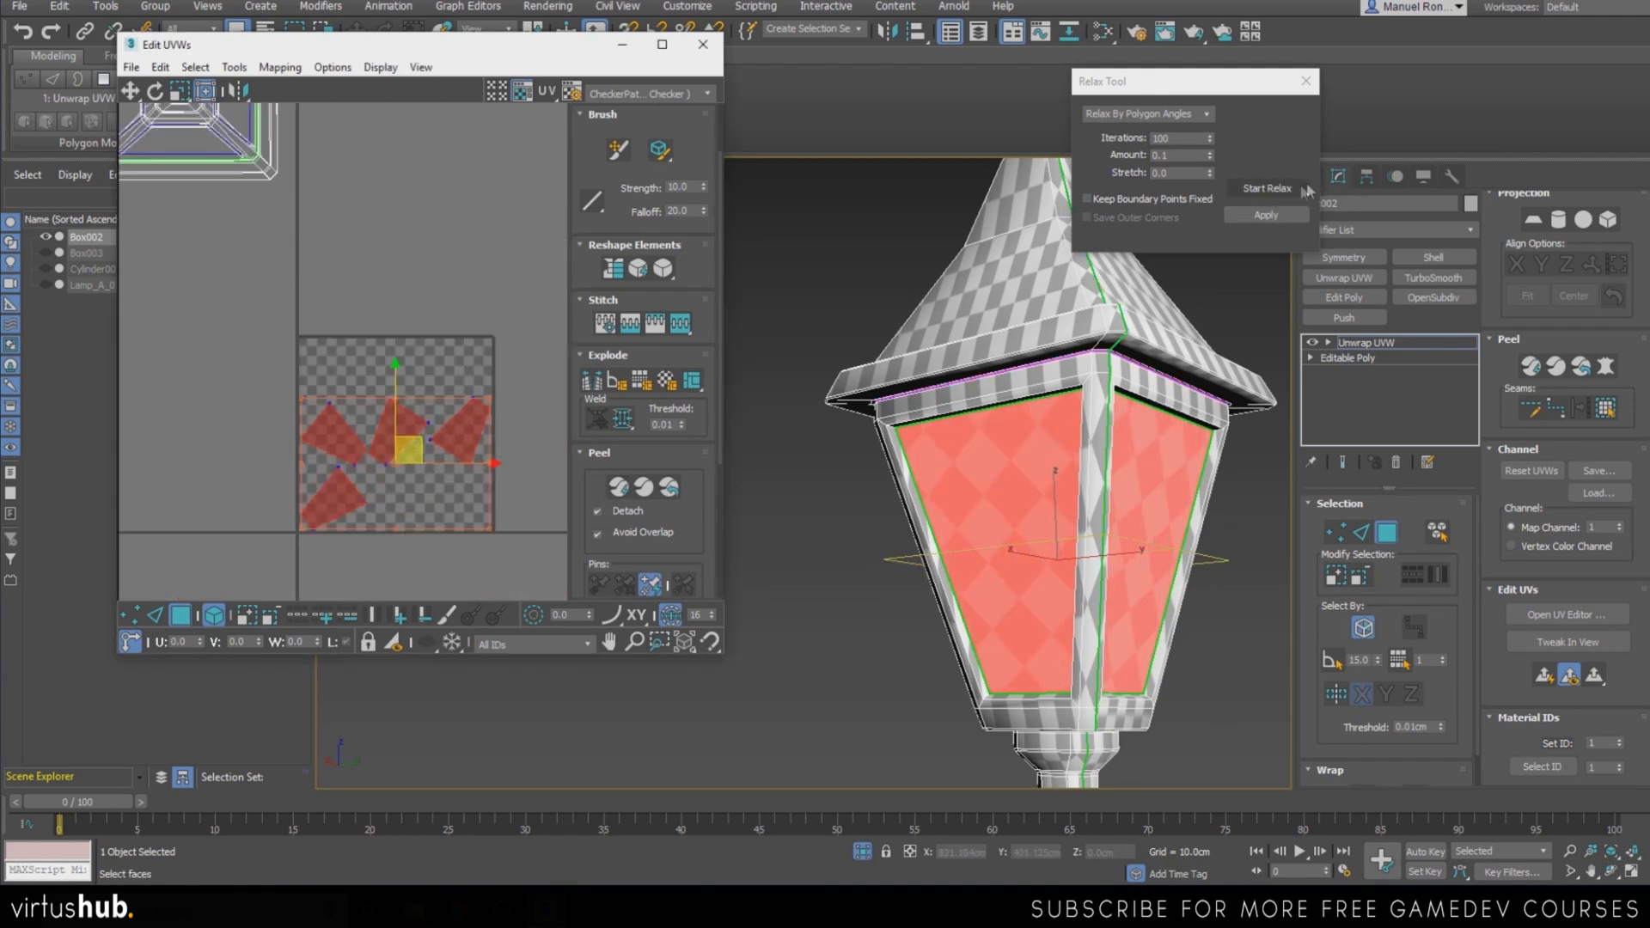
left_click(1269, 189)
left_click(1270, 192)
scroll(361, 519, "up", 2)
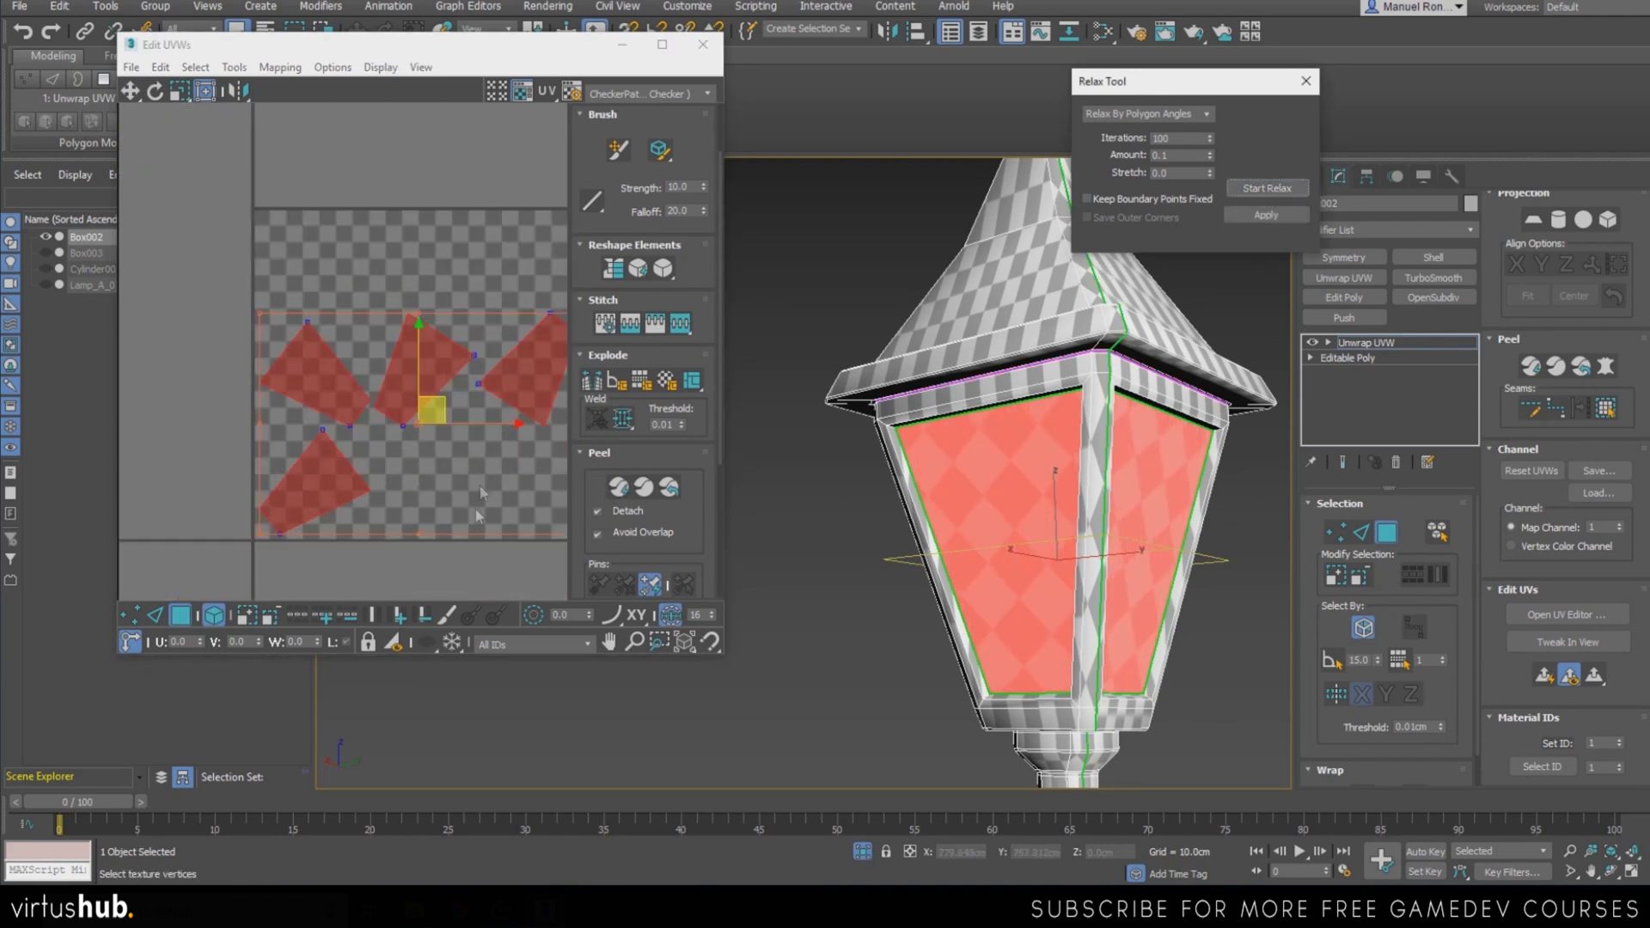
Straighten three of the glass pane UV islands by rotating them and place them side by side in a row
left_click(476, 509)
middle_click_drag(538, 464, 458, 485)
left_click(457, 384)
left_click_drag(505, 392, 395, 360)
left_click(354, 395)
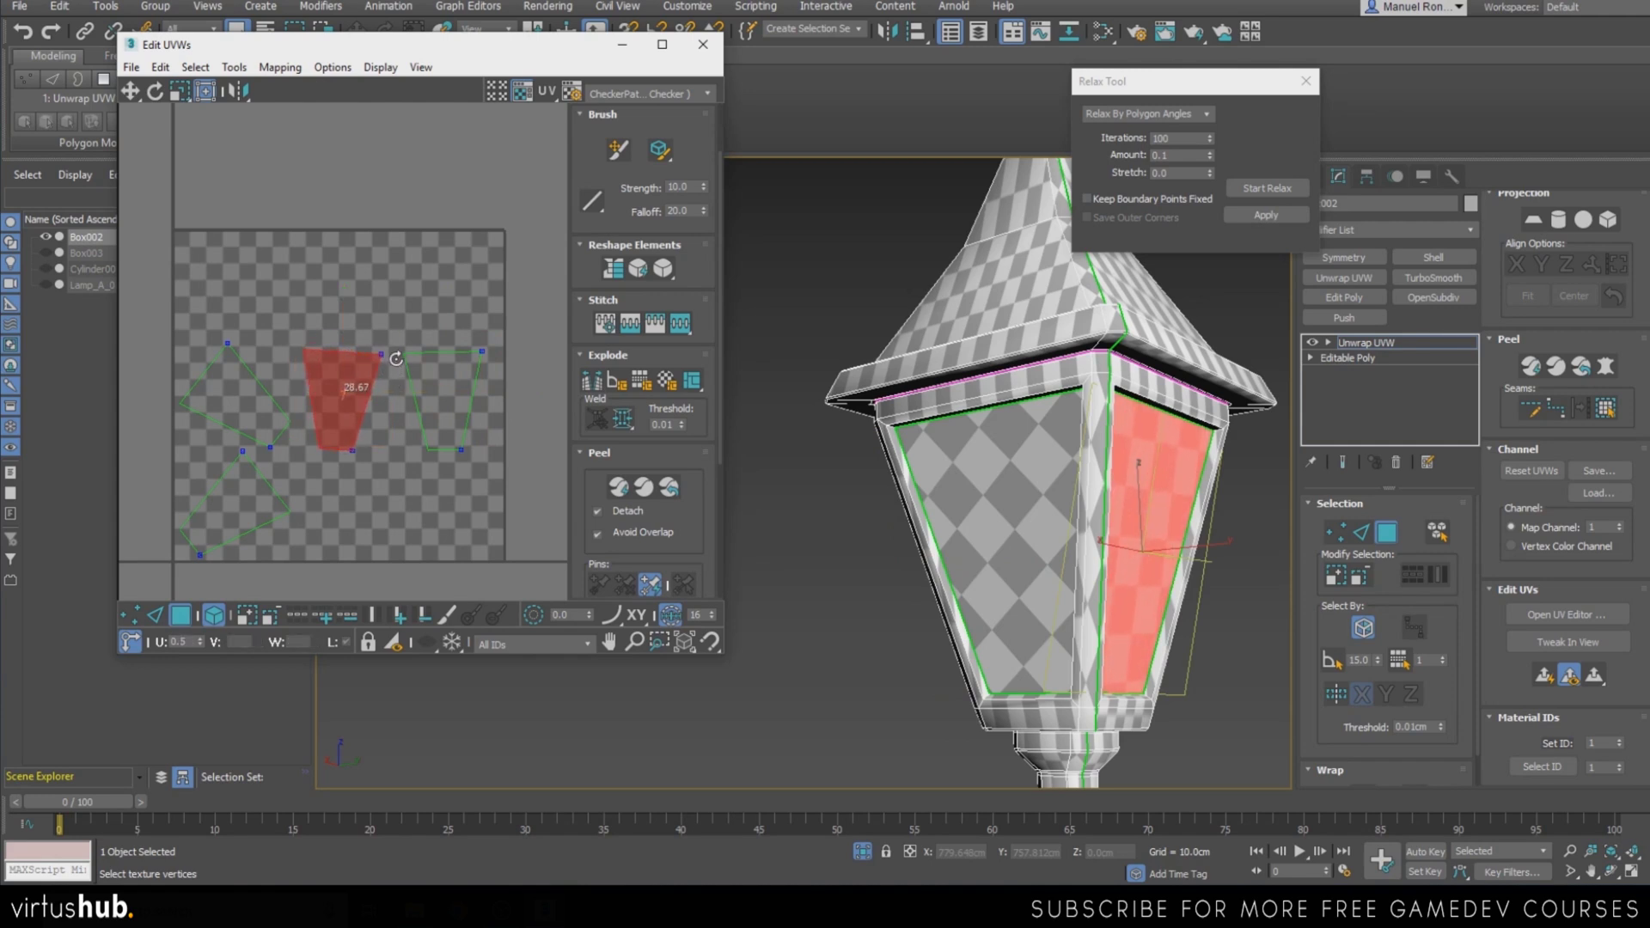
left_click_drag(396, 353, 277, 402)
key("w")
left_click(221, 414)
left_click_drag(343, 444, 402, 402)
left_click_drag(402, 401, 402, 397)
Rotate the fourth glass pane's UV island straight, narrow end up, and move it to the near end of the row
left_click(268, 493)
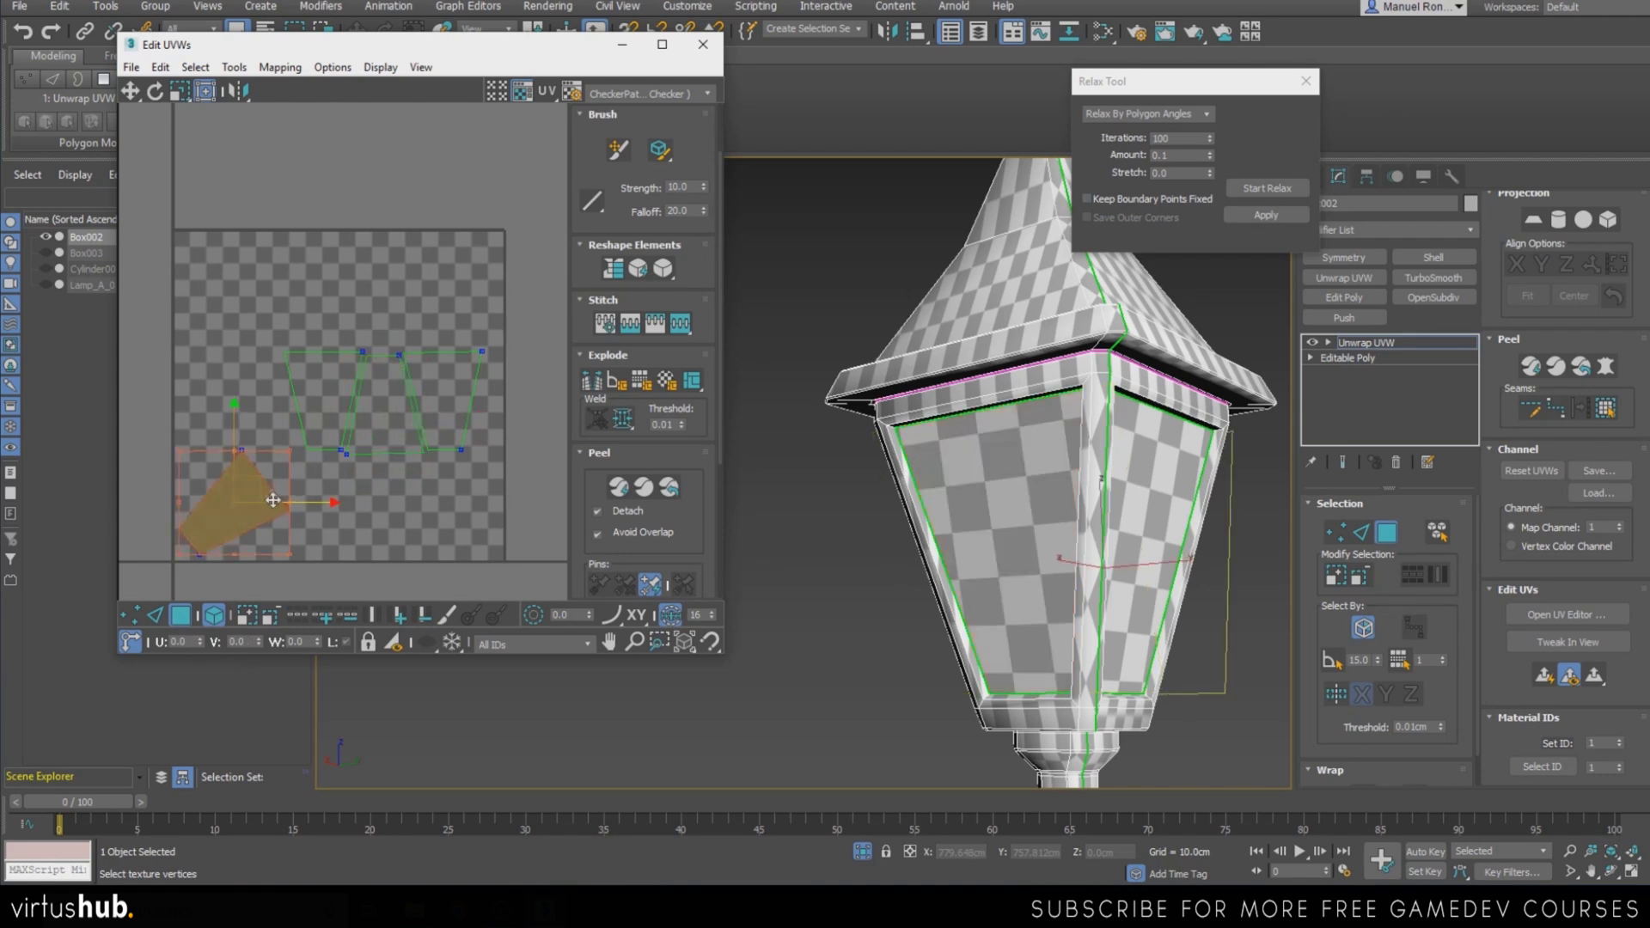
left_click_drag(290, 502, 196, 559)
left_click_drag(256, 480, 278, 403)
scroll(271, 389, "up", 3)
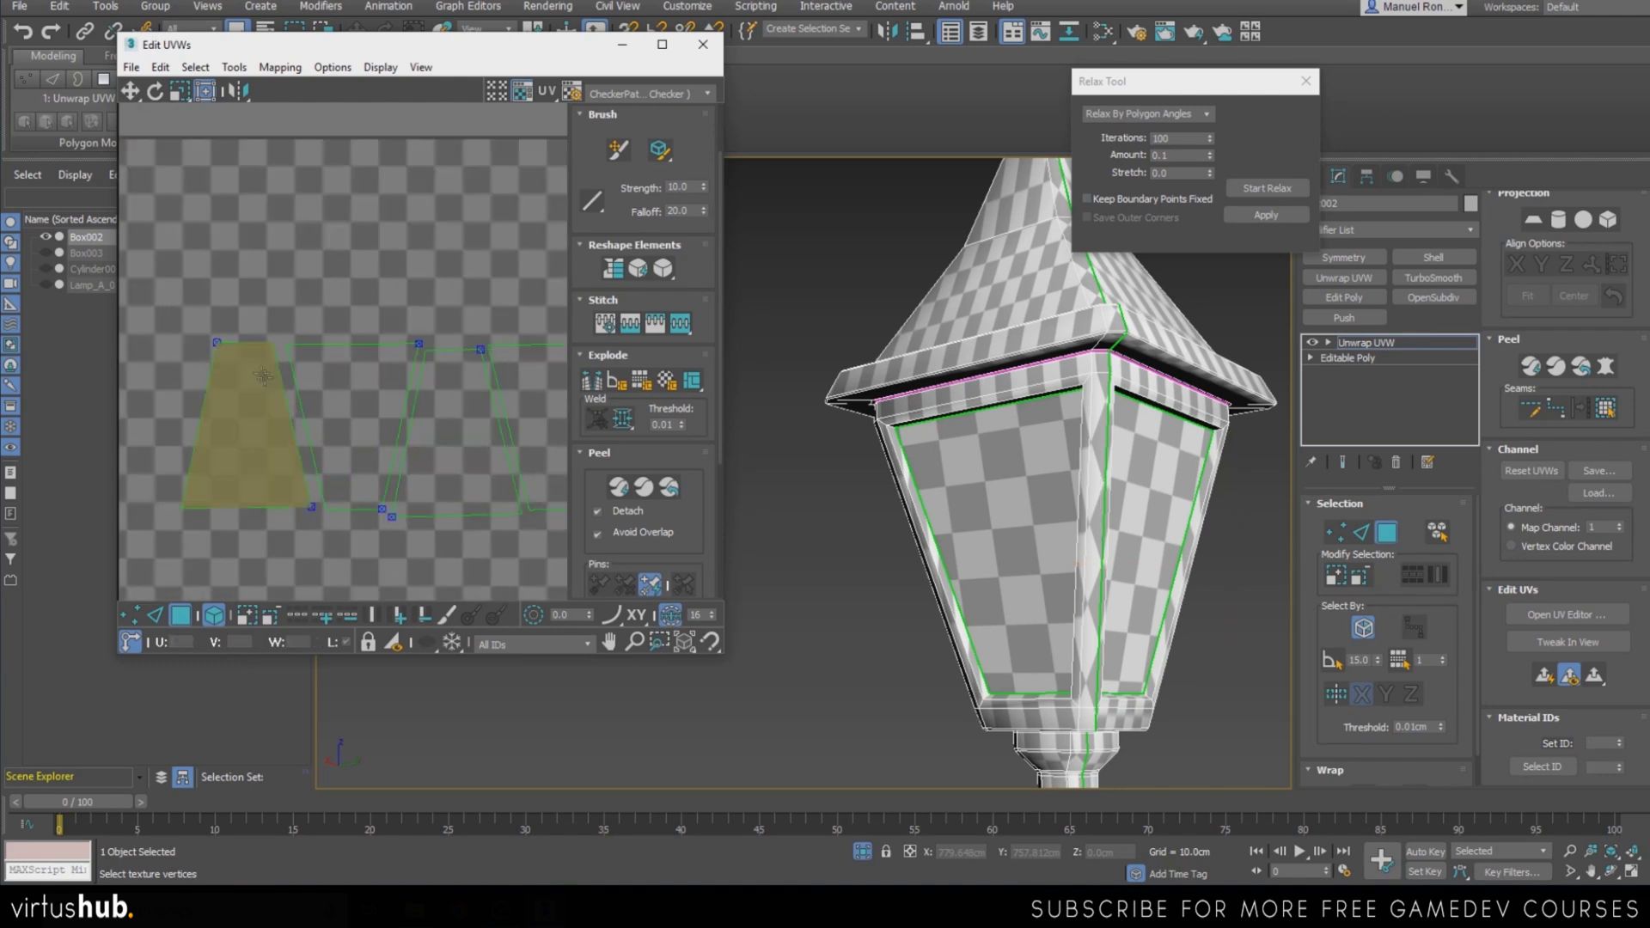
scroll(269, 387, "up", 3)
scroll(248, 465, "down", 4)
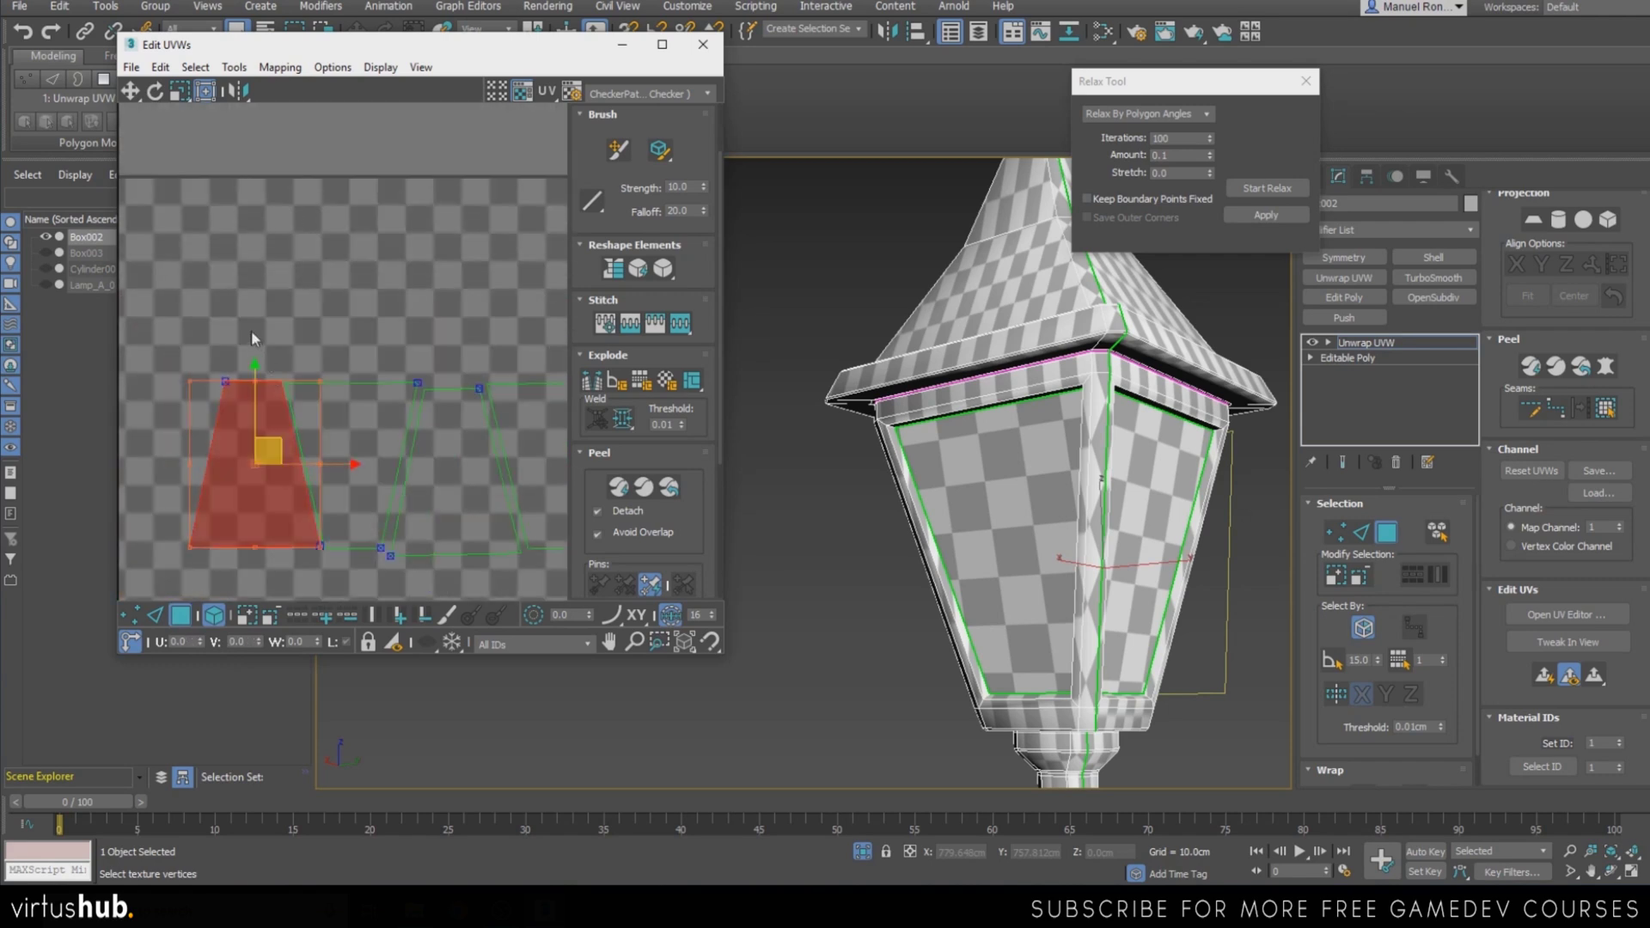
Nudge the first two pane islands into line with the row and move all four pane islands outside the checker tile
left_click(306, 418)
scroll(305, 418, "up", 3)
left_click_drag(297, 420, 296, 433)
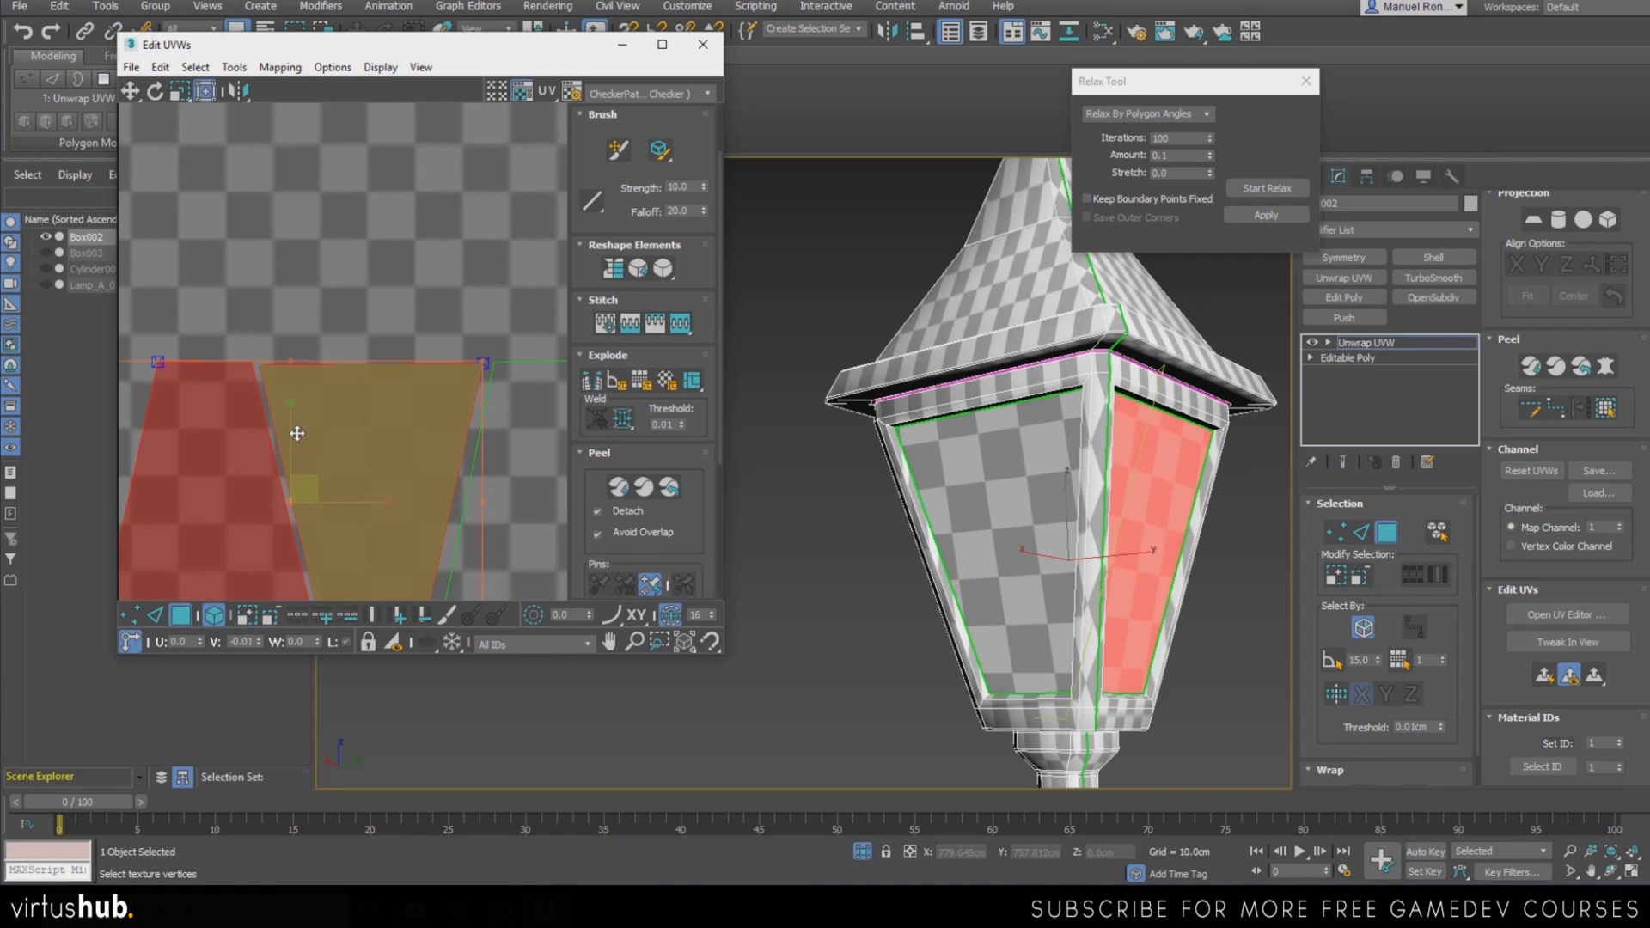
left_click_drag(338, 504, 342, 504)
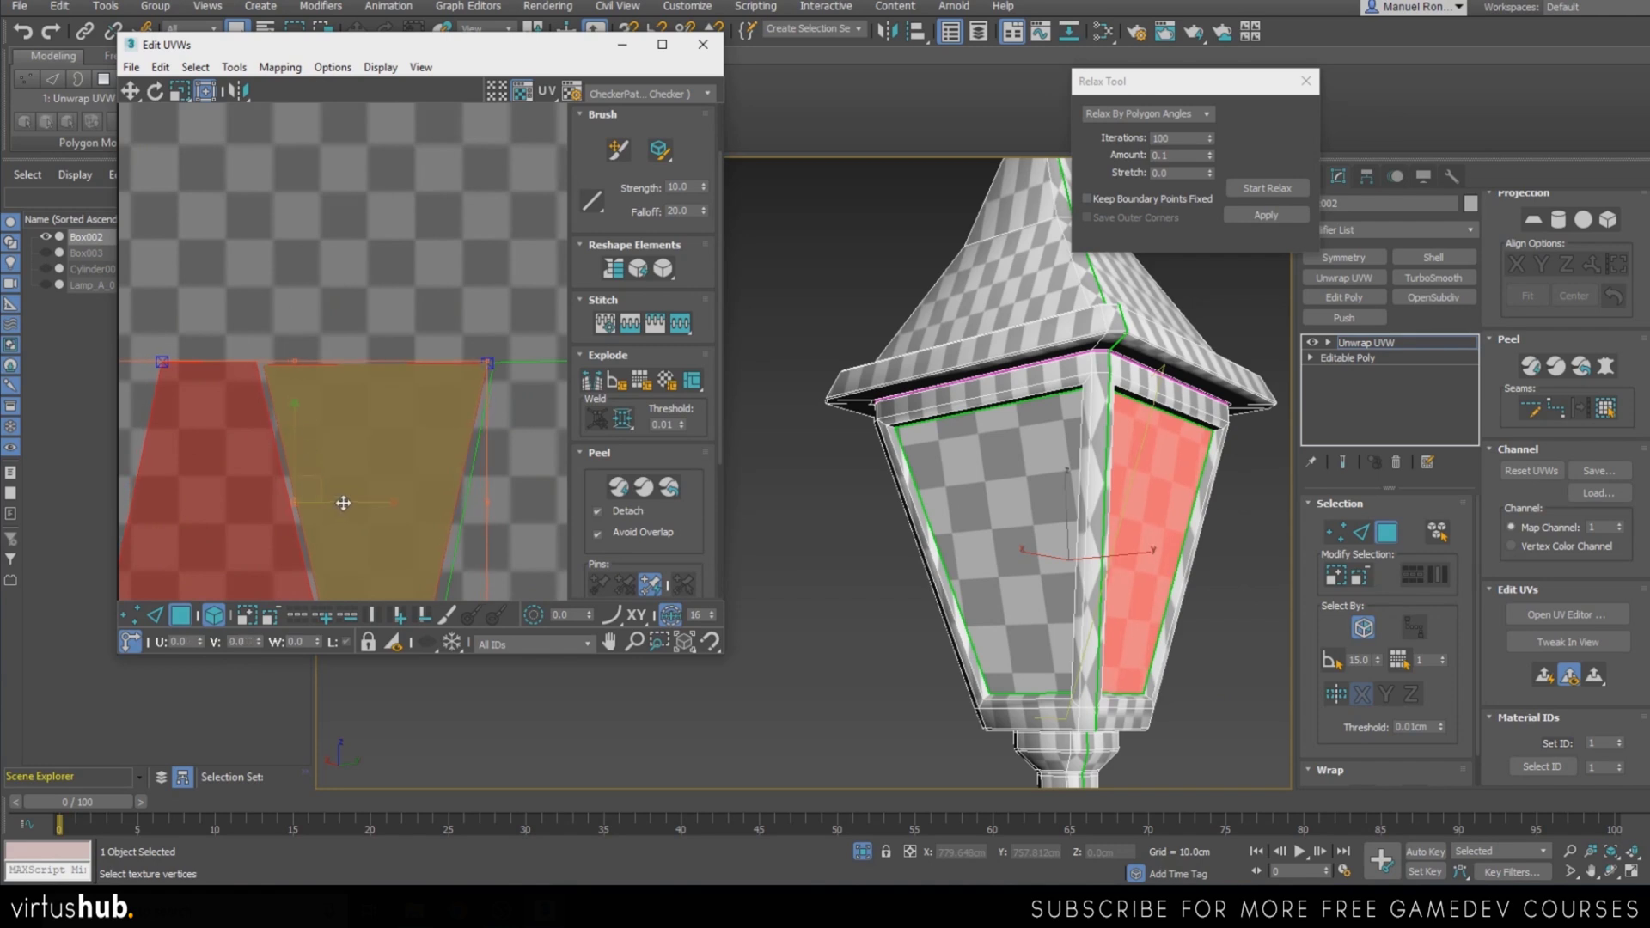
scroll(379, 475, "down", 5)
left_click(419, 525)
left_click_drag(306, 429, 184, 429)
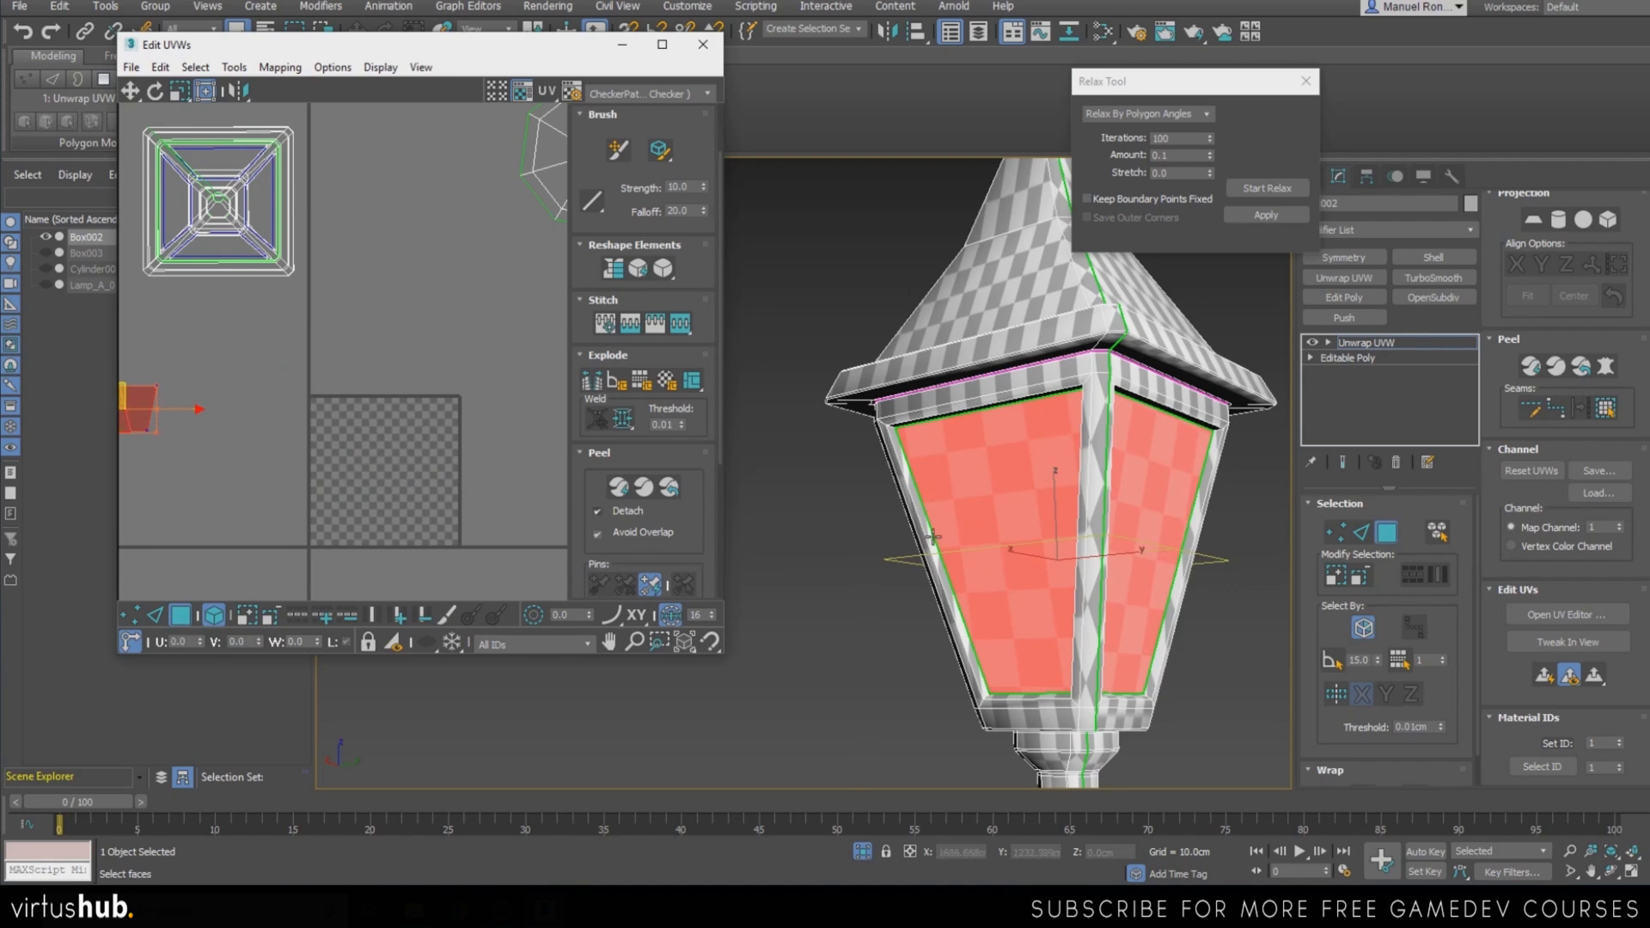
Convert the edge loops above and below the collar under the lantern body to seams
middle_click_drag(1039, 589, 1031, 500)
scroll(1020, 490, "down", 4)
scroll(1031, 499, "up", 4)
scroll(1032, 499, "up", 3)
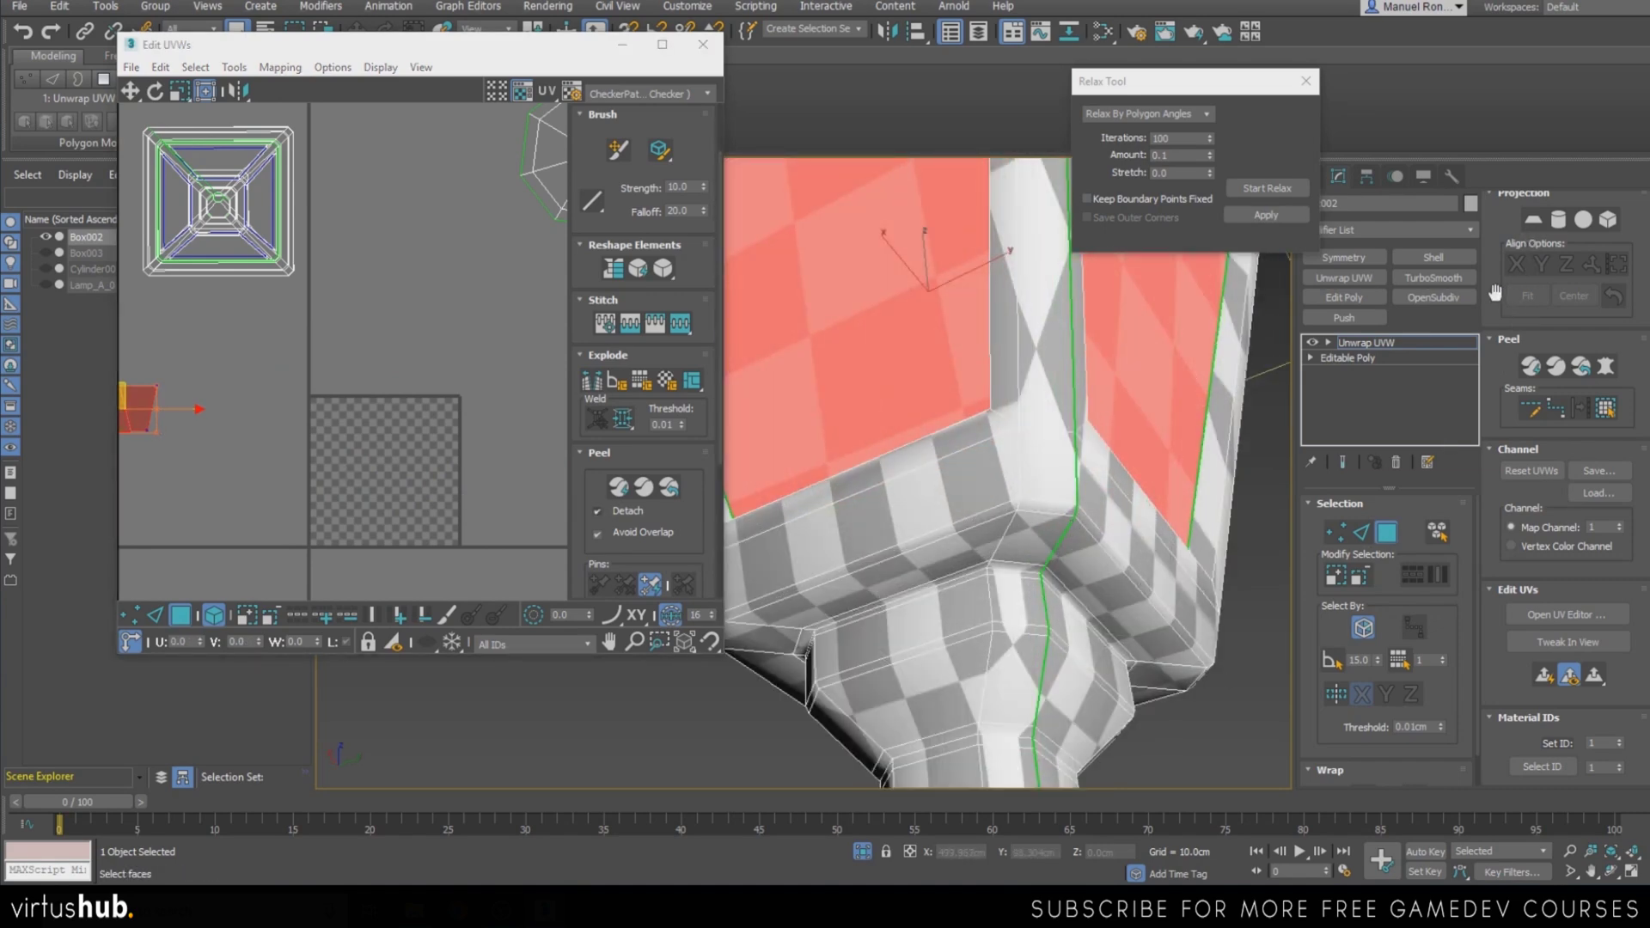
left_click_drag(1495, 293, 1493, 640)
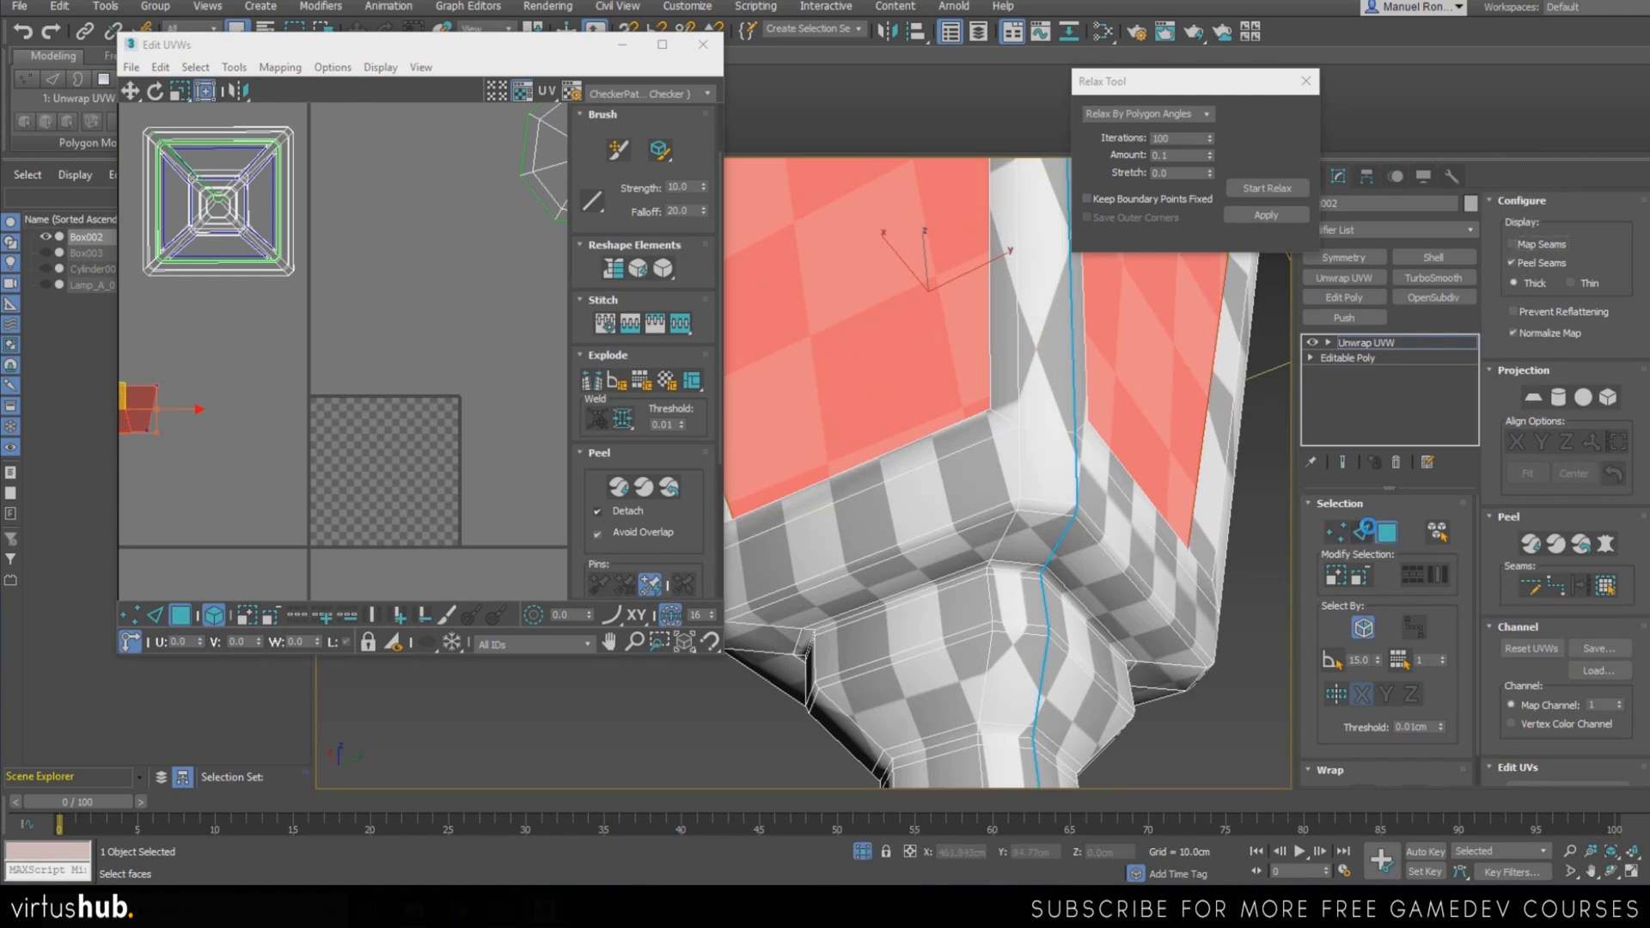
left_click(1365, 532)
scroll(975, 560, "down", 2)
double_click(1007, 574)
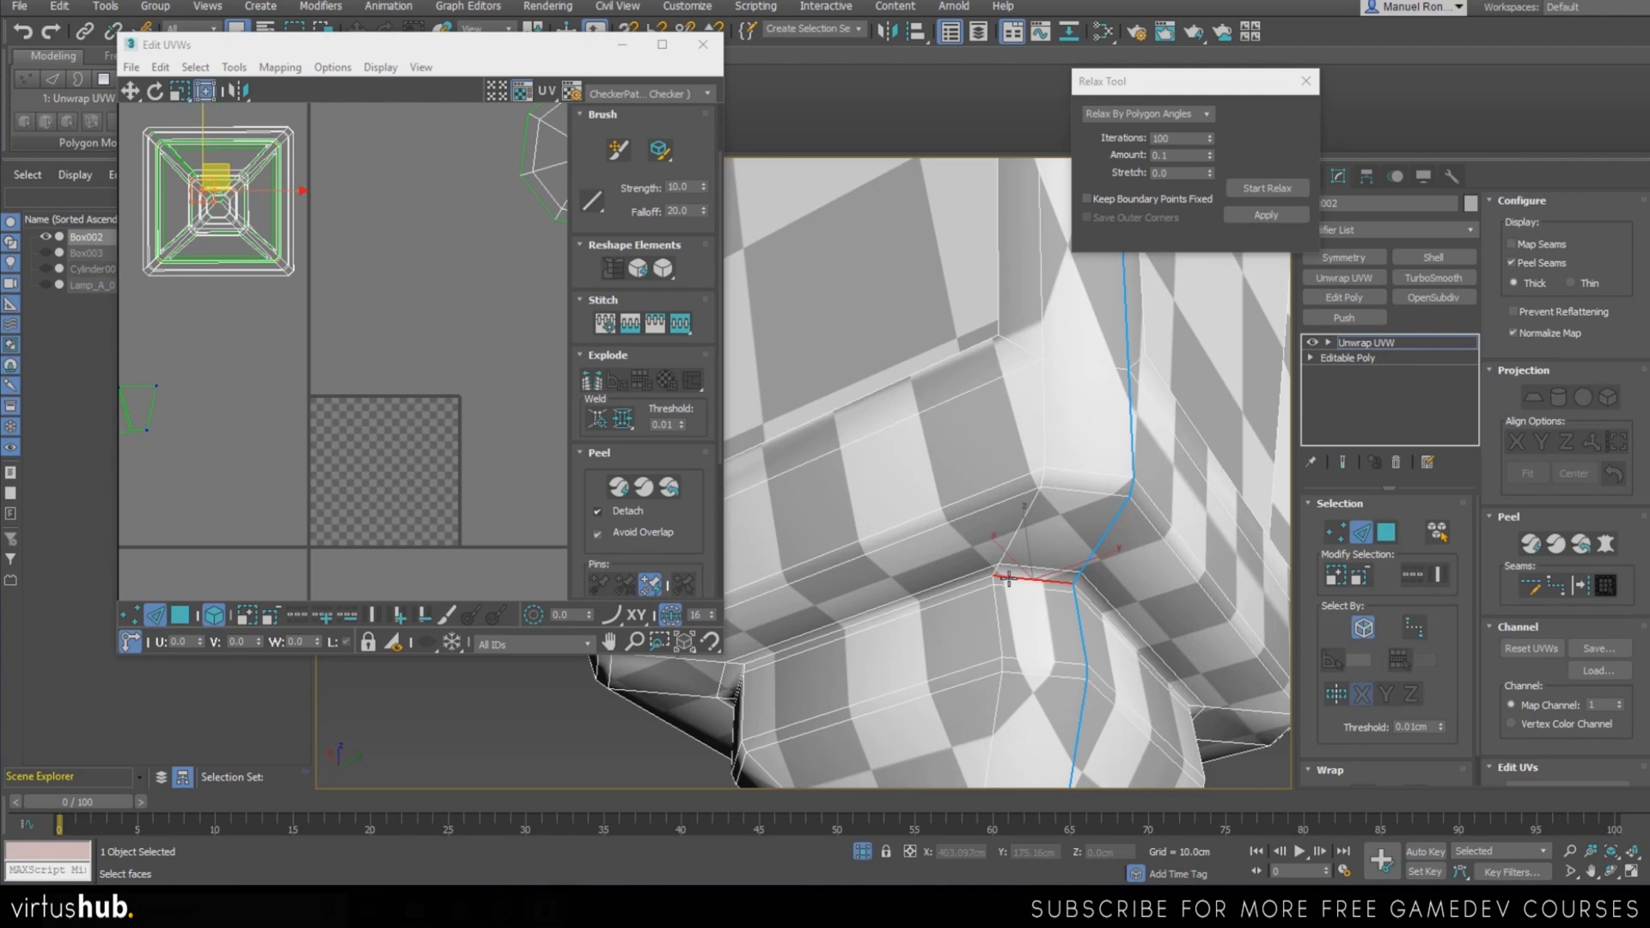
left_click(1578, 588)
middle_click_drag(1136, 688, 1079, 460)
double_click(947, 586)
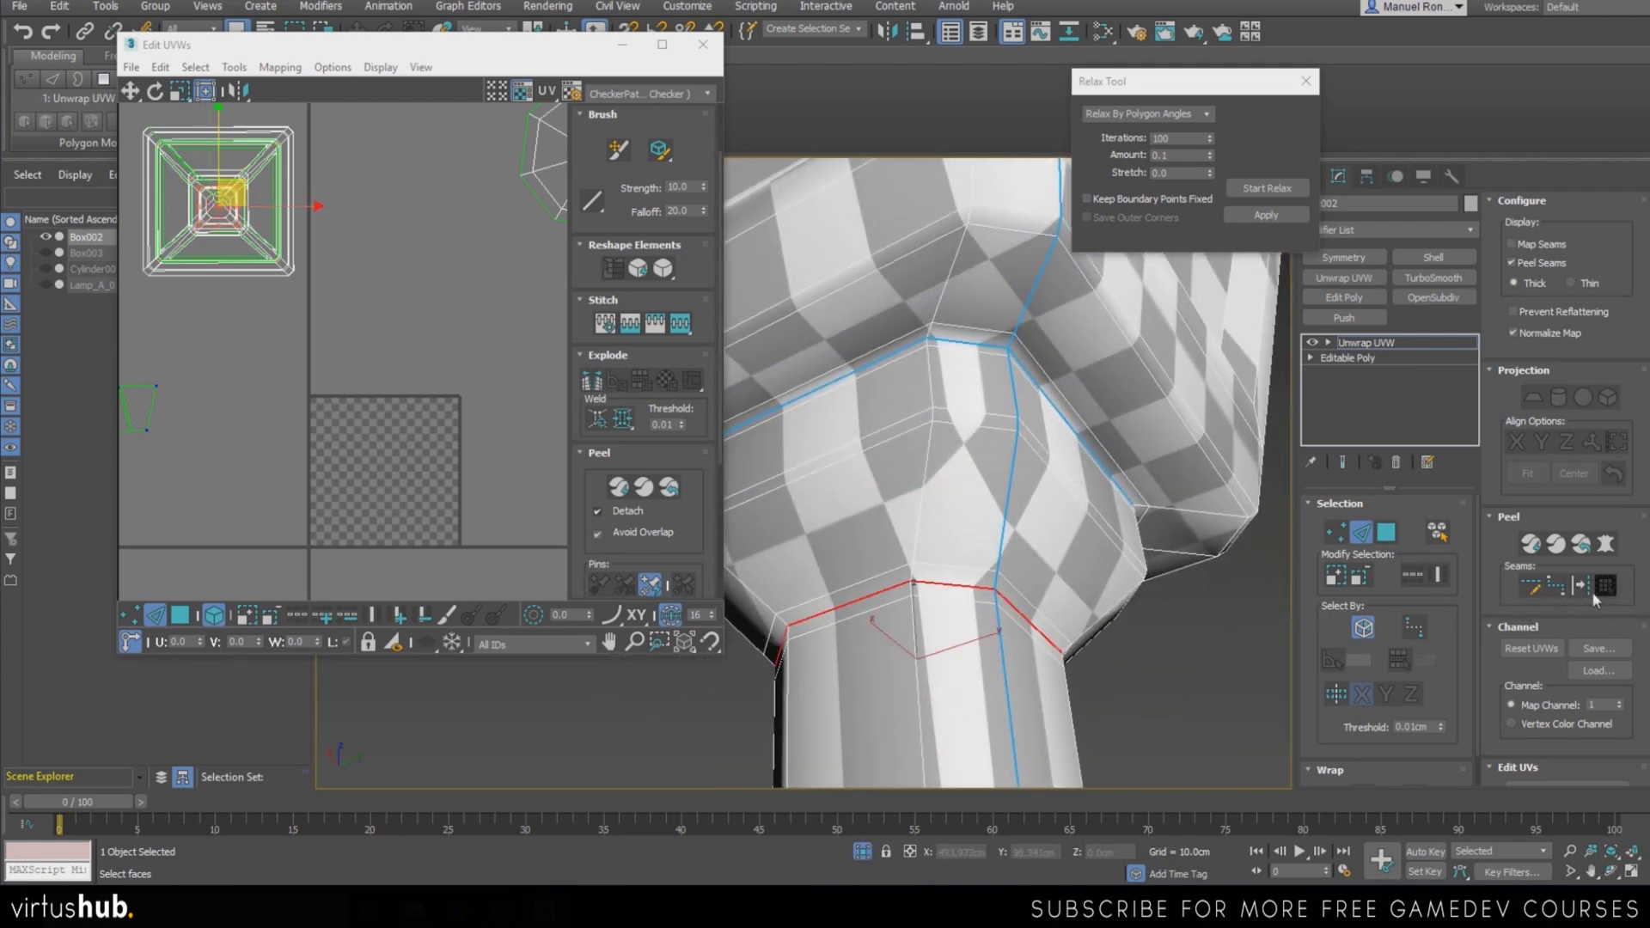
Select a frame face of the lantern body and expand the face selection to the surrounding seams
scroll(1031, 602, "down", 4)
middle_click_drag(1018, 561, 1184, 612, "alt")
scroll(1048, 640, "up", 2)
scroll(1048, 641, "down", 2)
scroll(1159, 700, "up", 2)
scroll(874, 446, "up", 5)
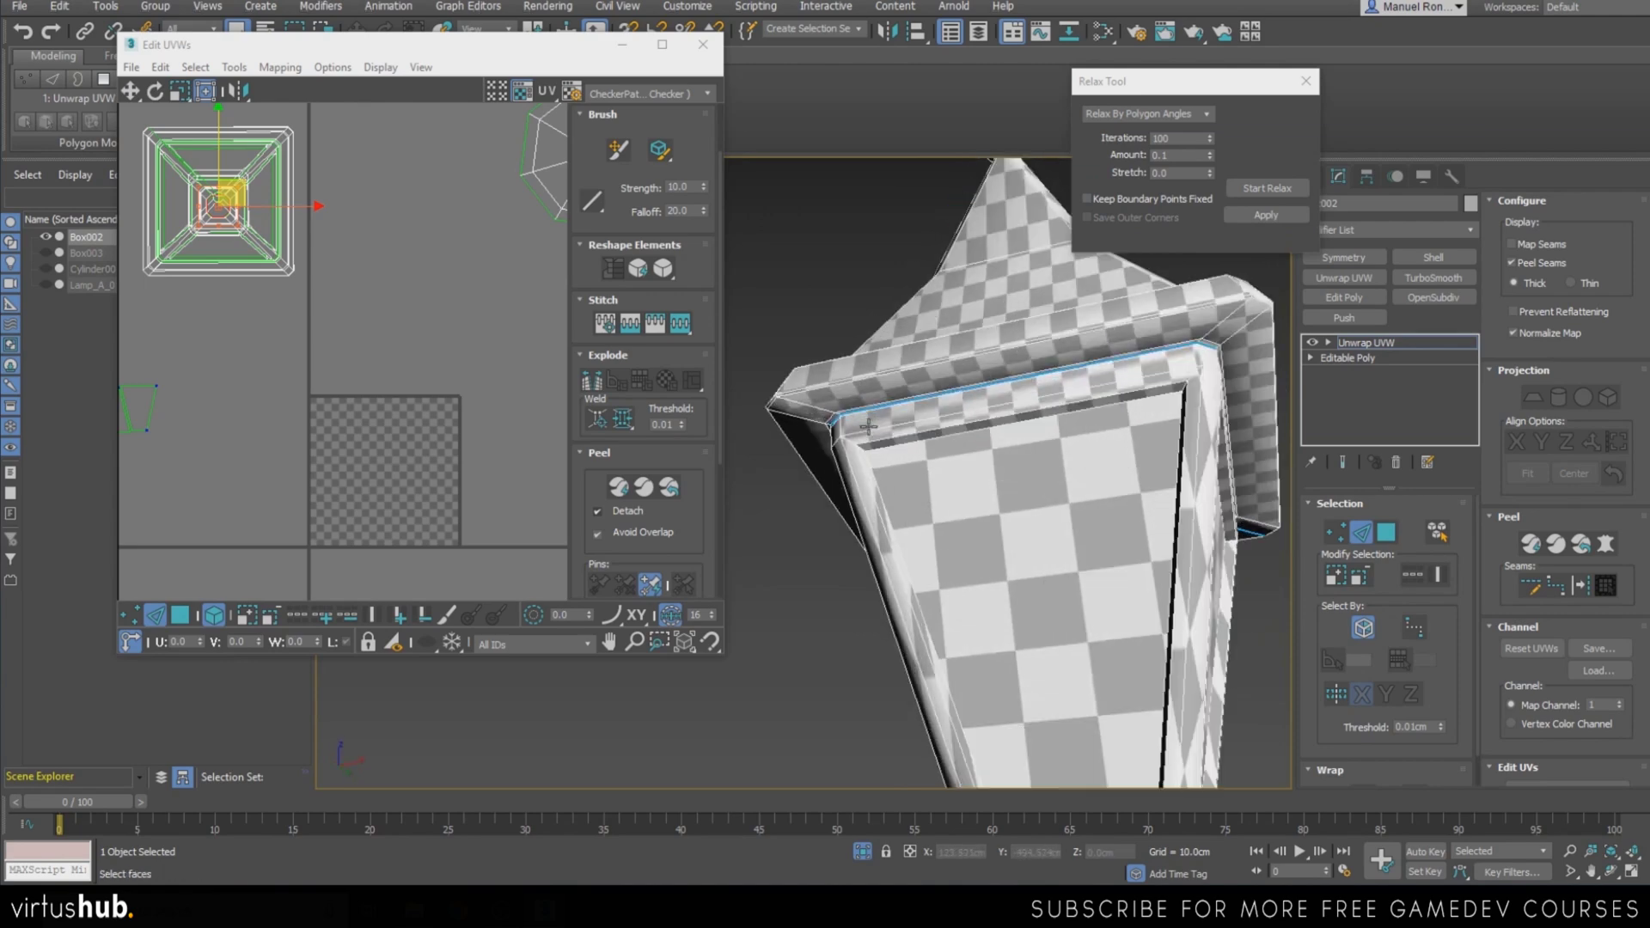
scroll(874, 446, "down", 5)
middle_click_drag(874, 446, 1070, 562, "alt")
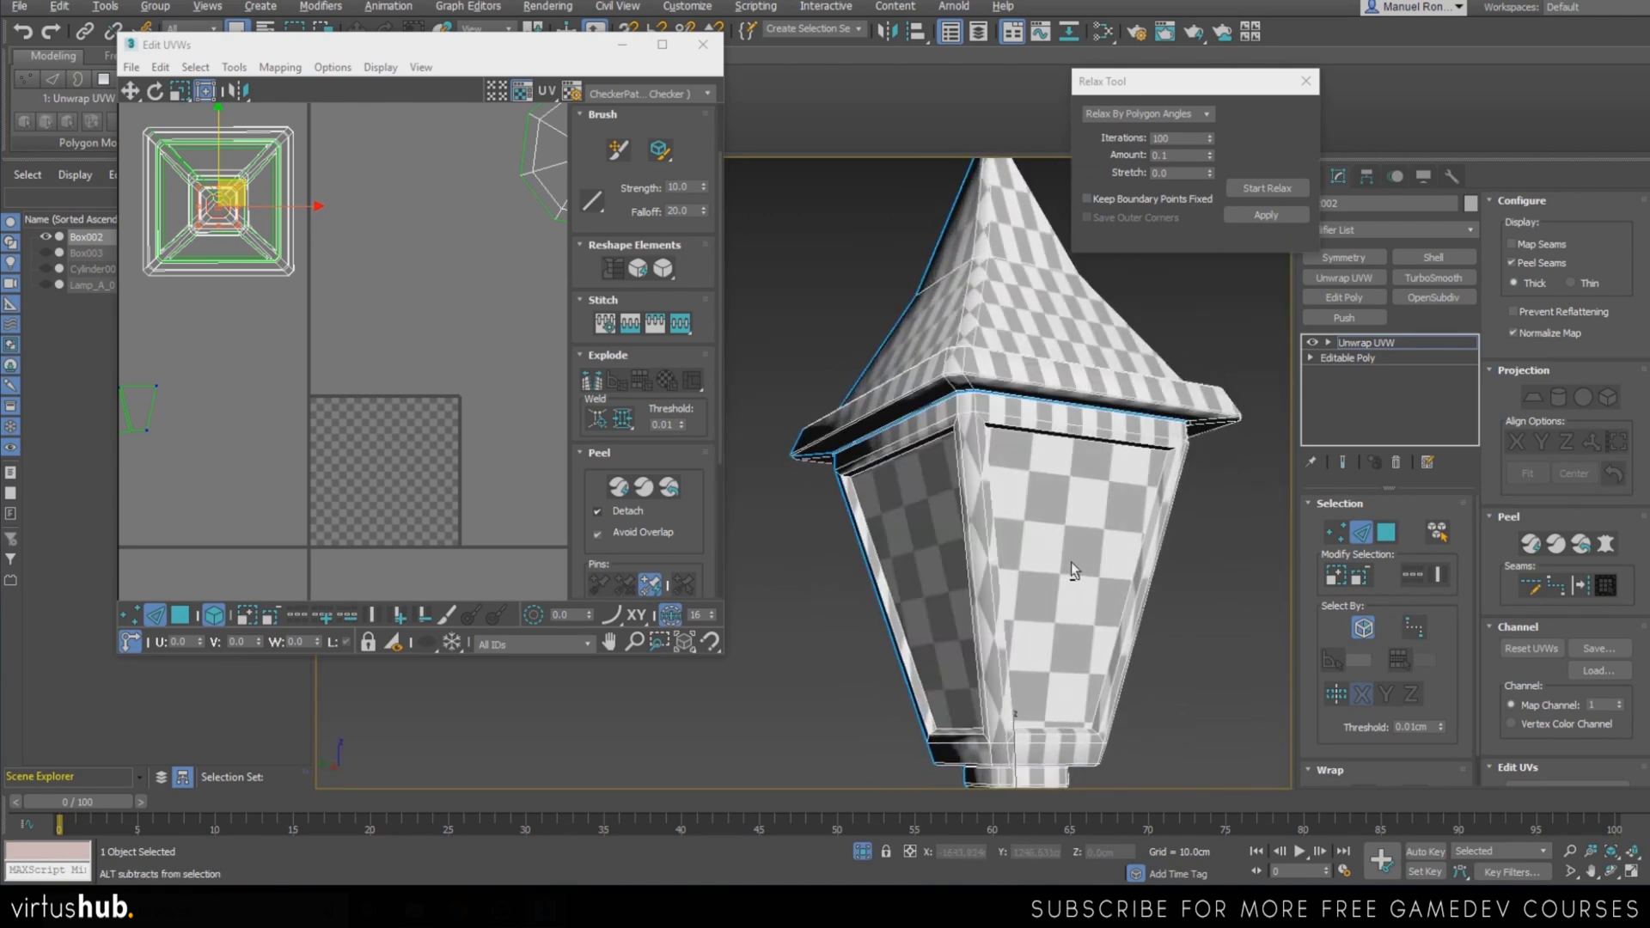
left_click(1386, 532)
left_click(1049, 407)
middle_click_drag(1060, 489, 1126, 599, "alt")
scroll(1125, 599, "down", 3)
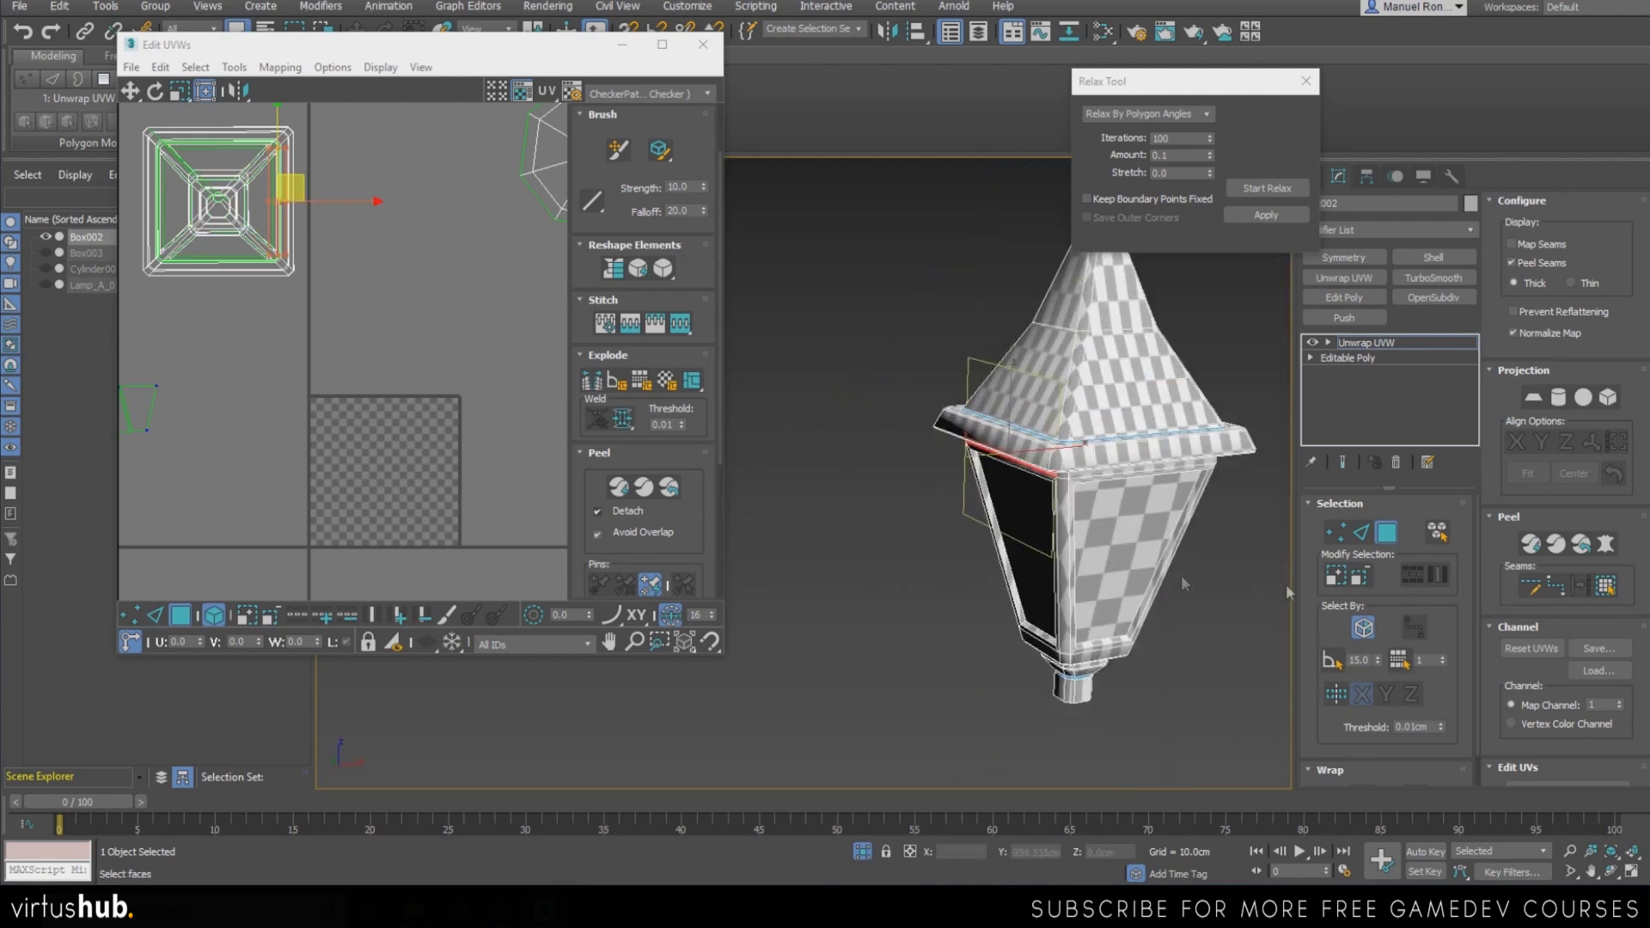
left_click(1605, 587)
Remove the glass panes from the face selection and apply a quick planar map to the remaining frame faces
middle_click_drag(229, 435, 383, 488)
key("ctrl+d")
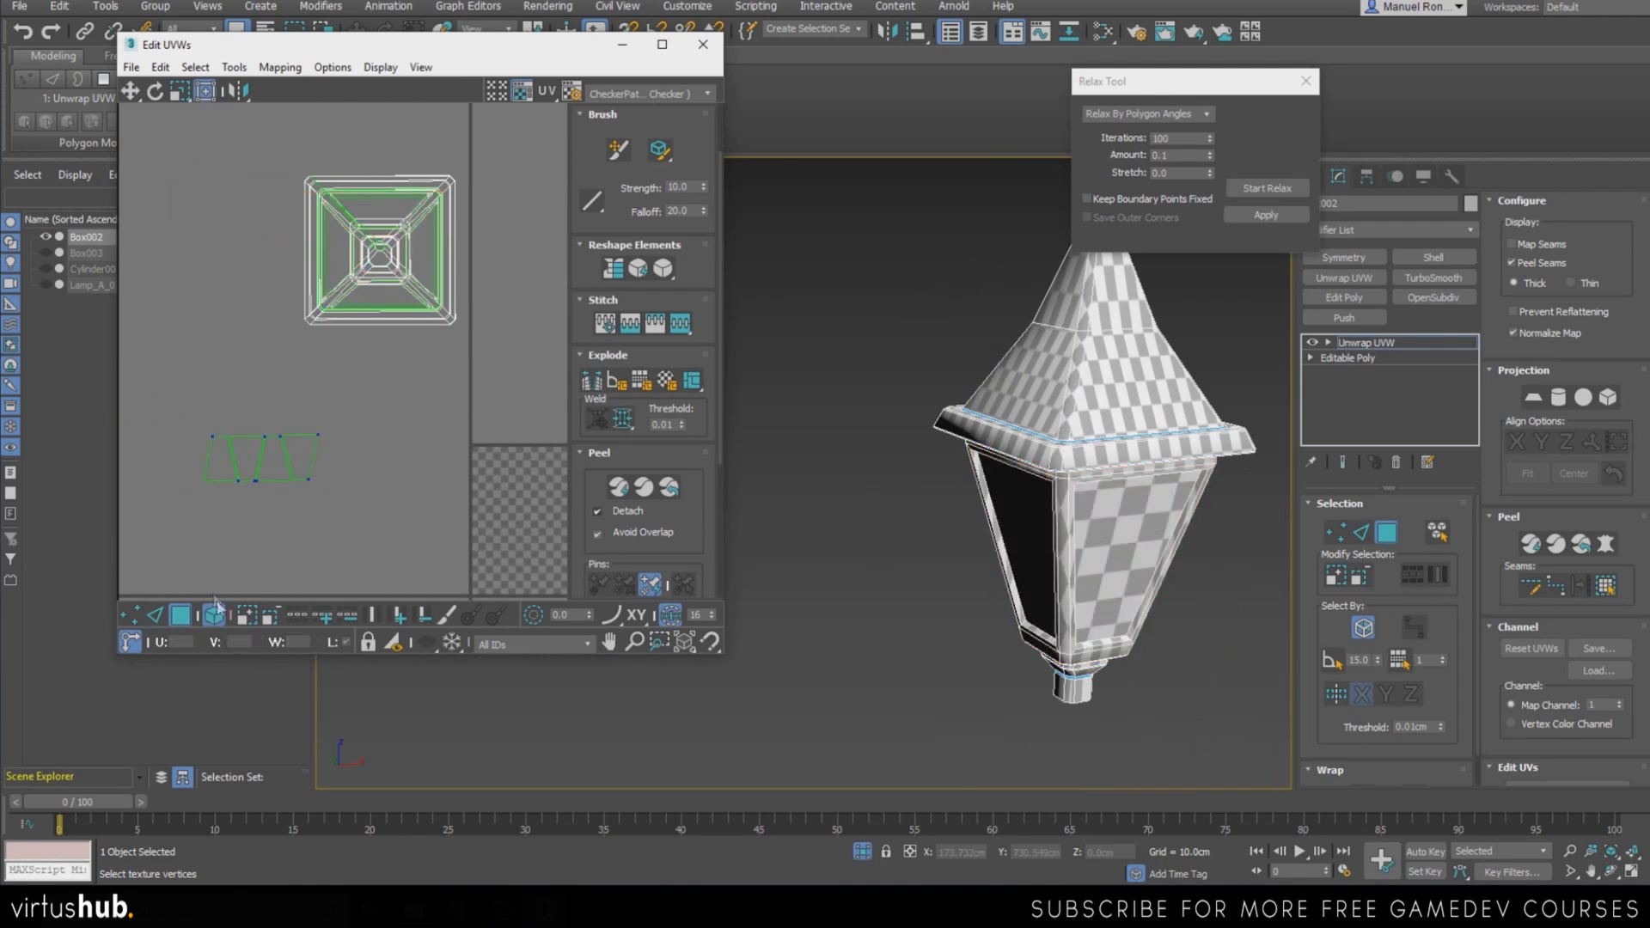
key("ctrl+z")
left_click(222, 612)
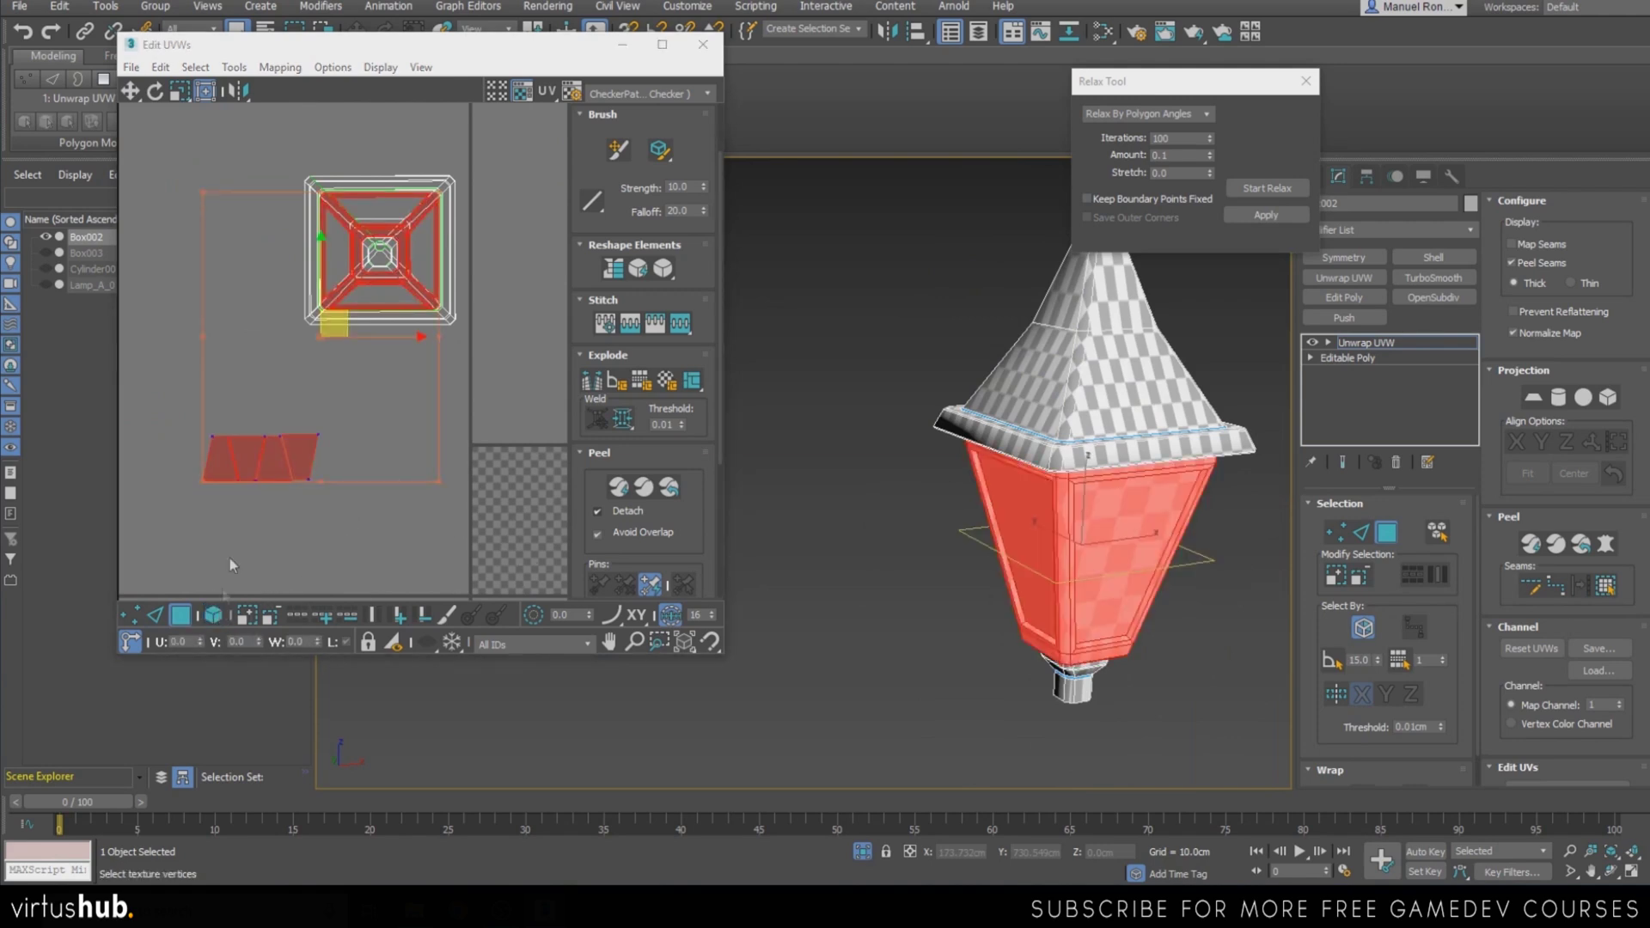
left_click_drag(179, 404, 313, 534, "alt")
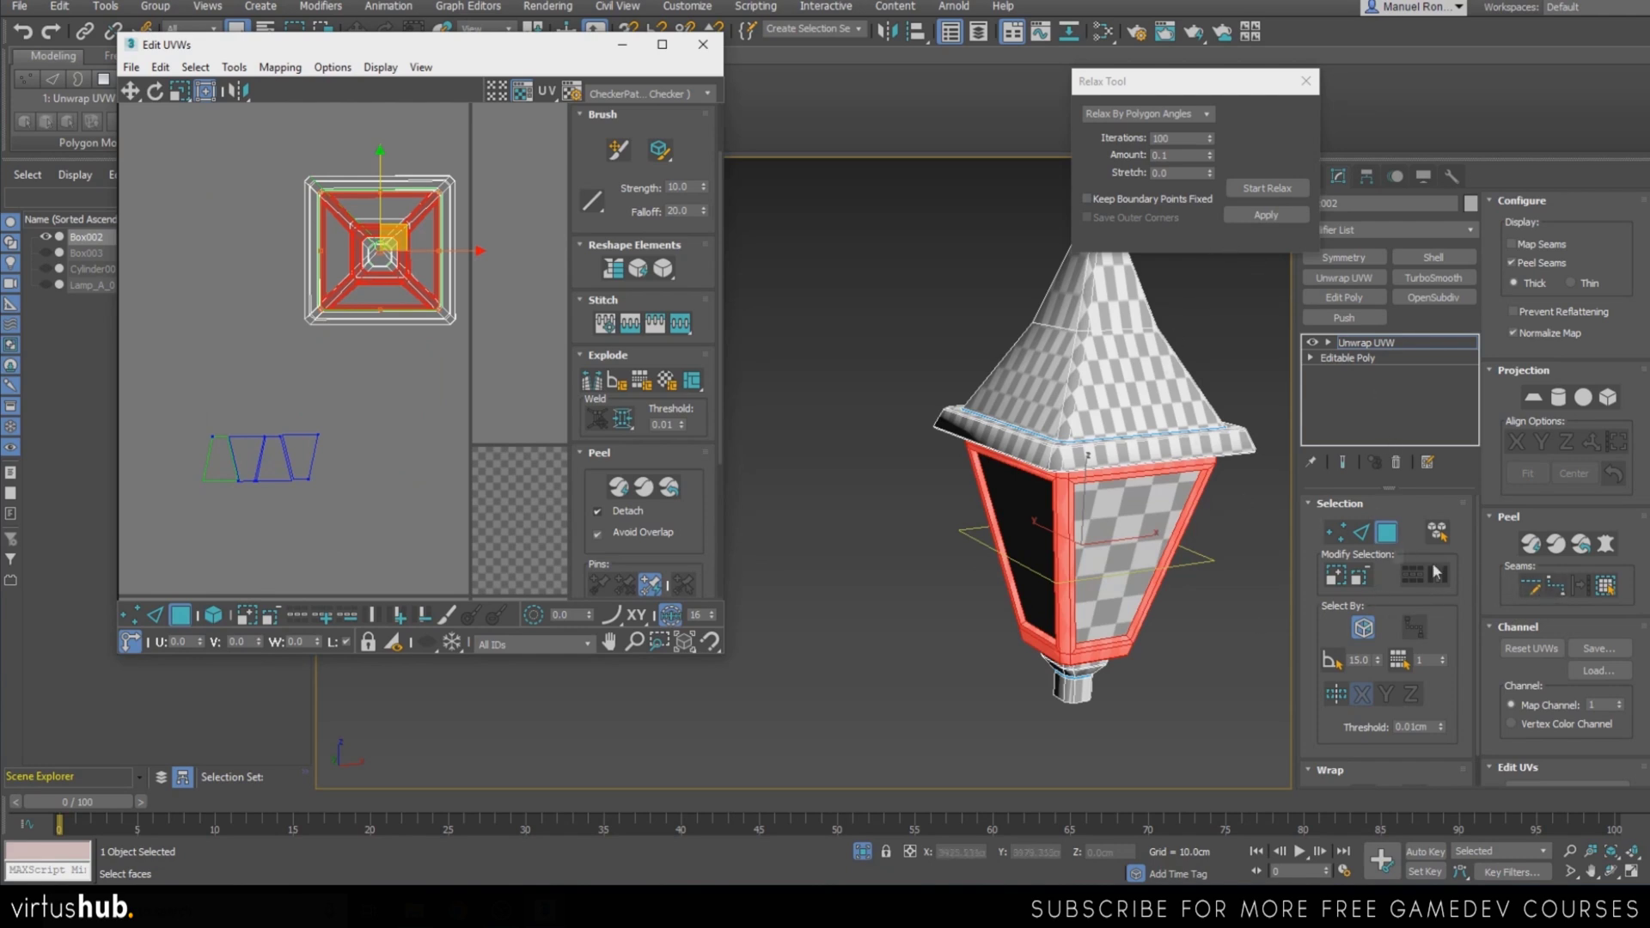
left_click_drag(1487, 594, 1456, 232)
left_click(1543, 676)
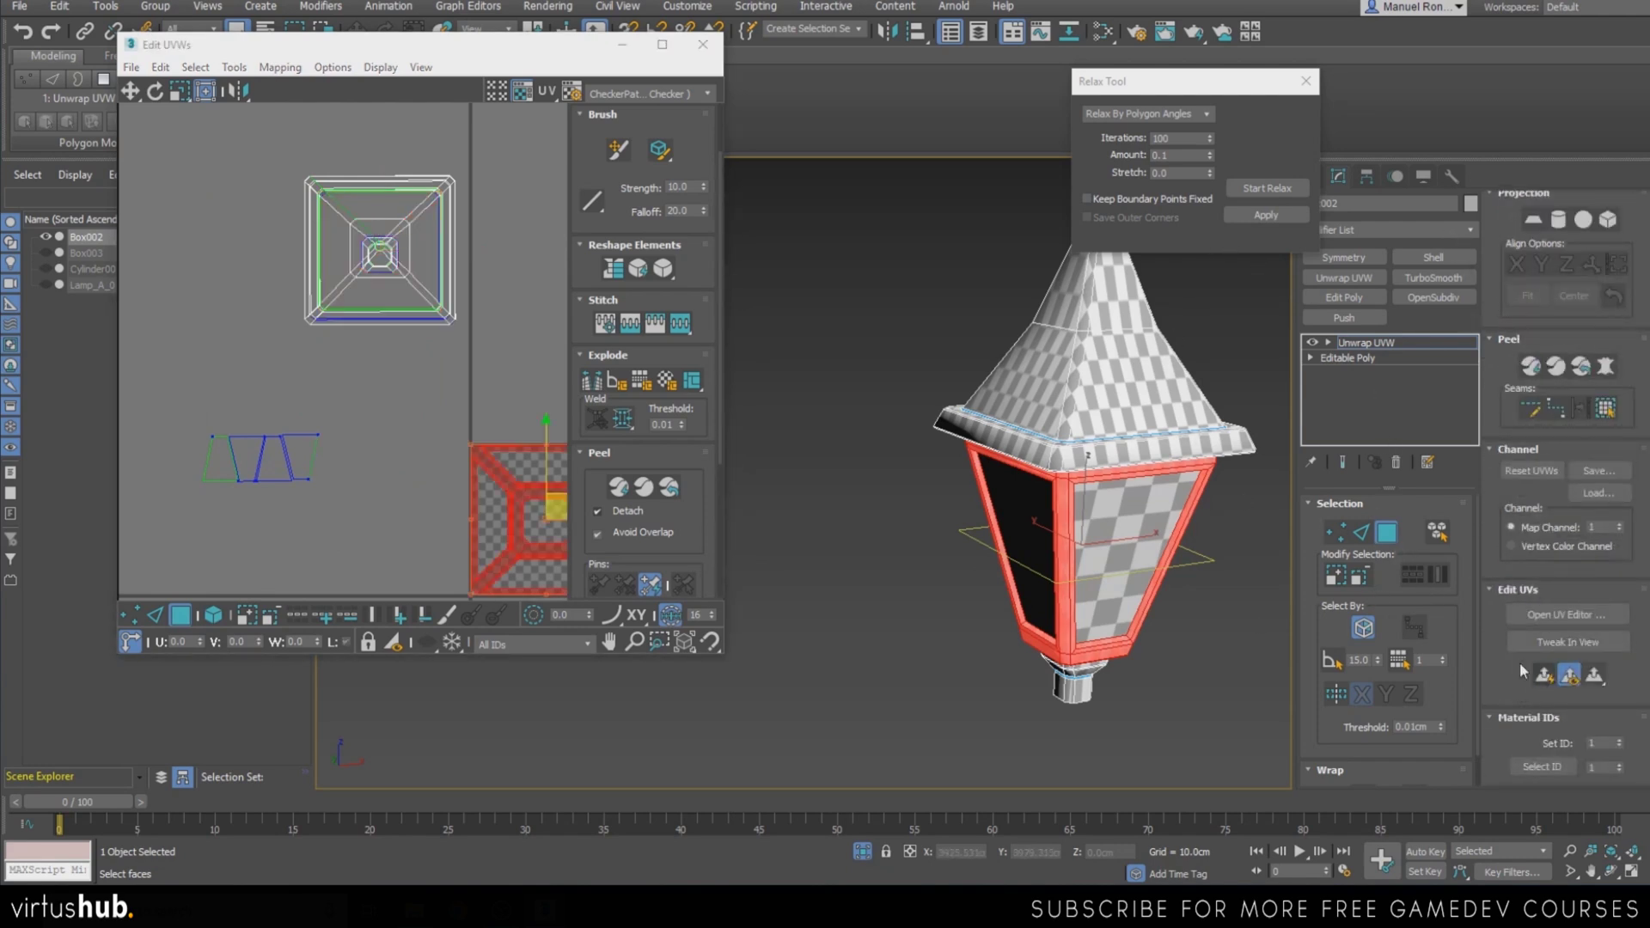
Rotate the fan-shaped body-frame island a quarter turn so it stands upright, and relax it by polygon angles
scroll(467, 487, "up", 4)
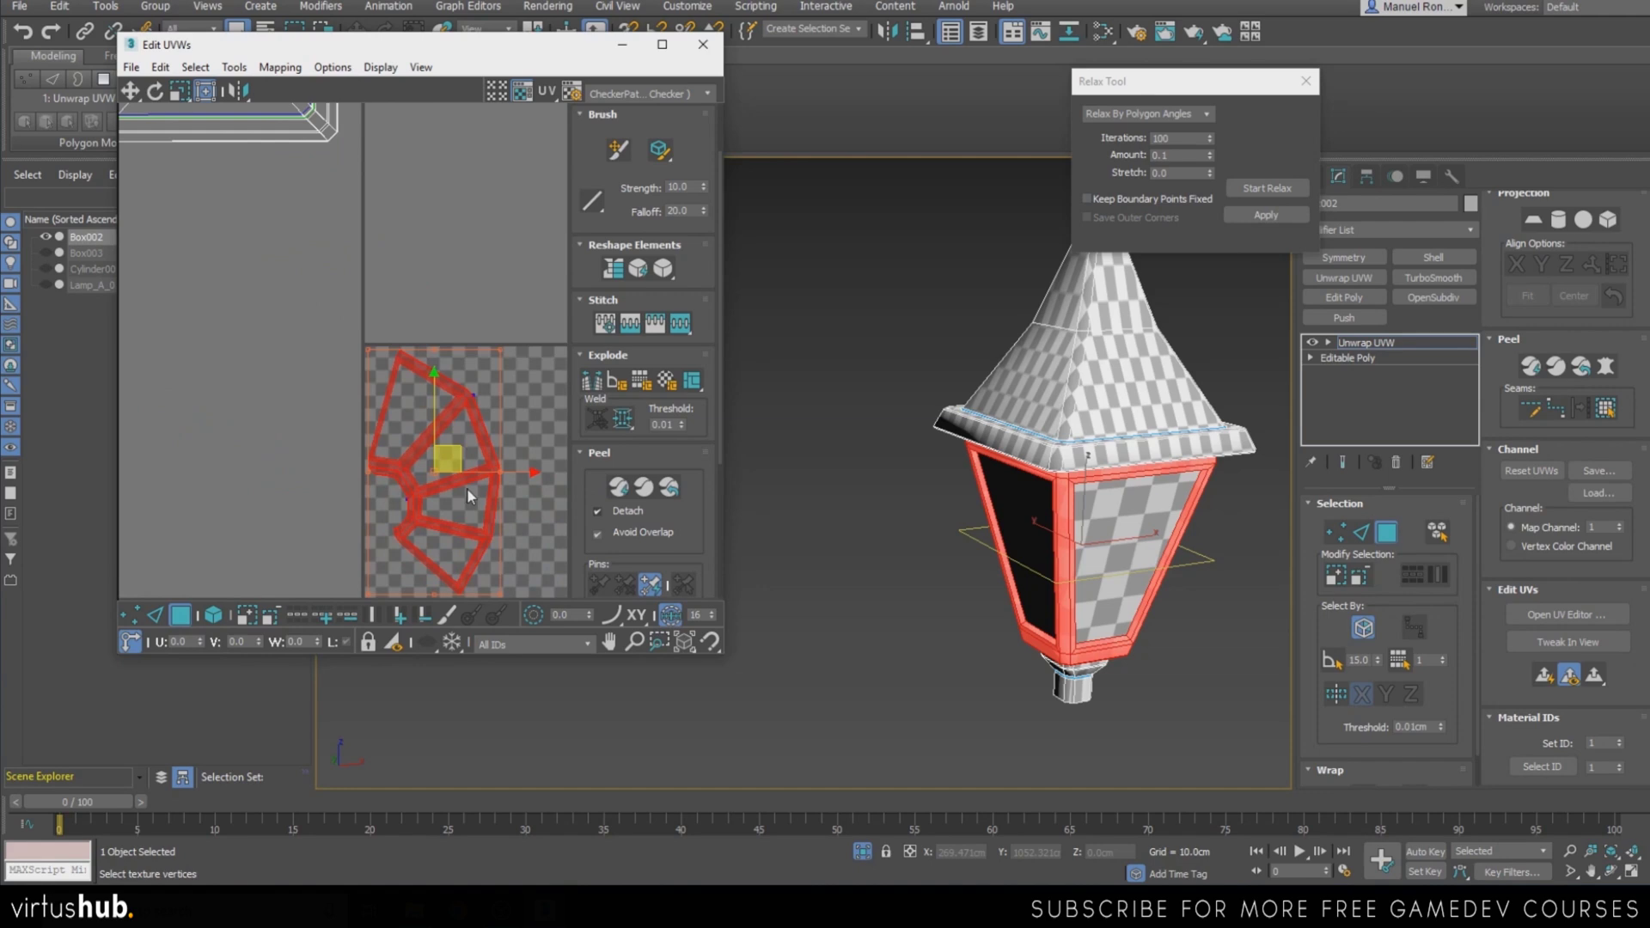
left_click_drag(504, 471, 502, 393)
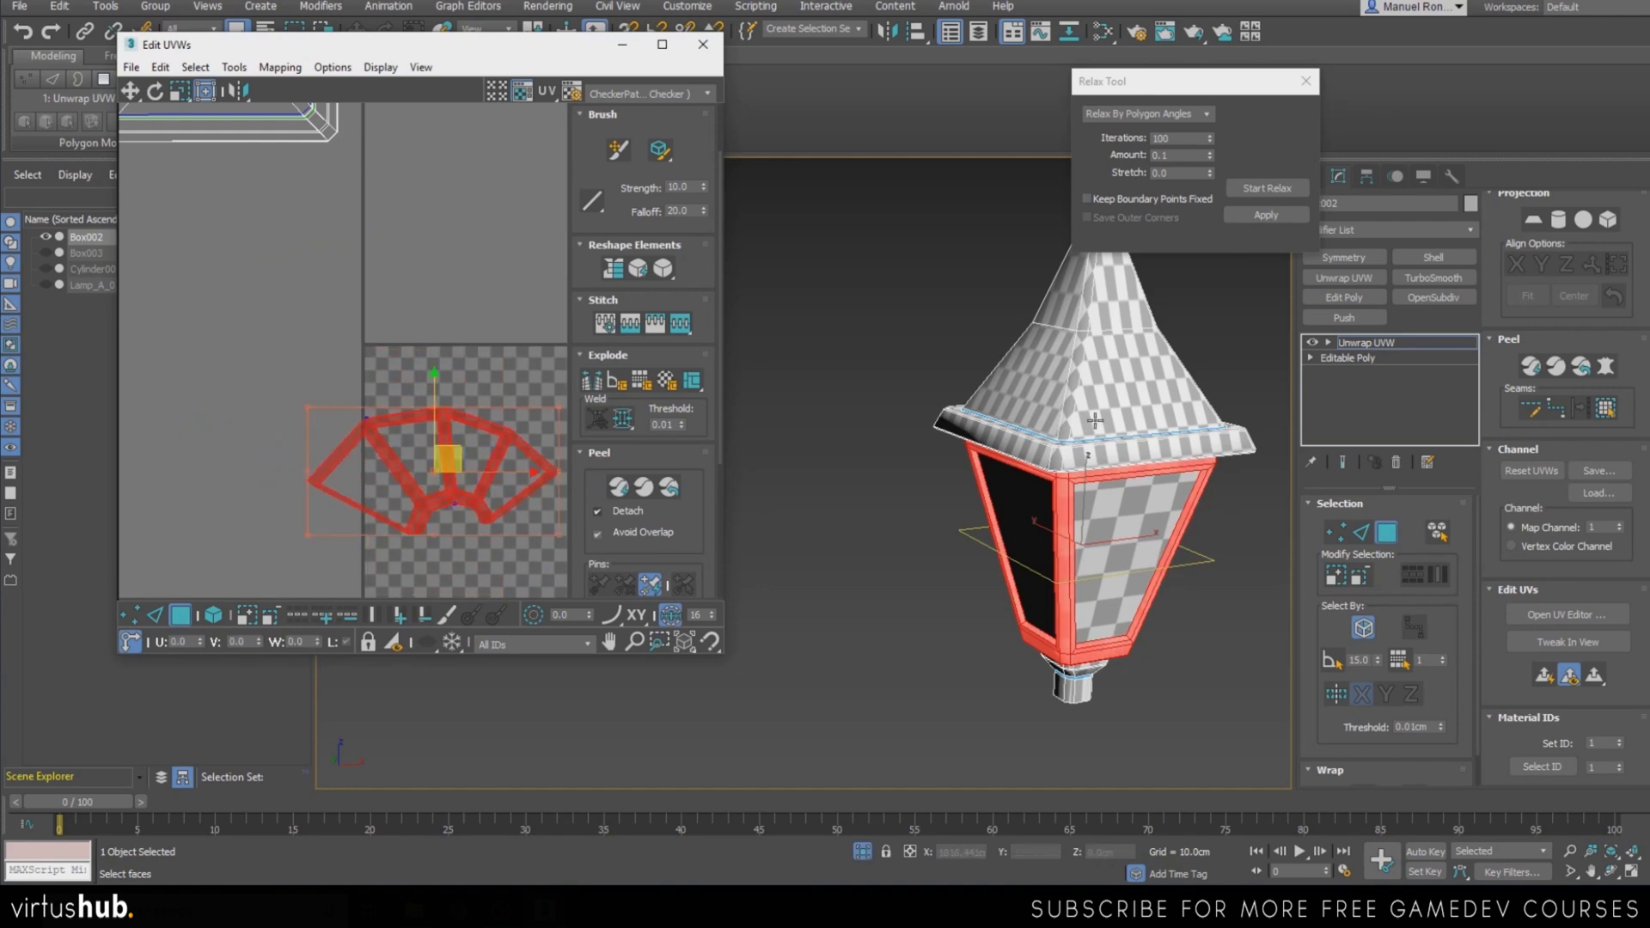
middle_click_drag(1084, 541, 1066, 470, "alt")
scroll(1067, 470, "up", 2)
left_click(1266, 187)
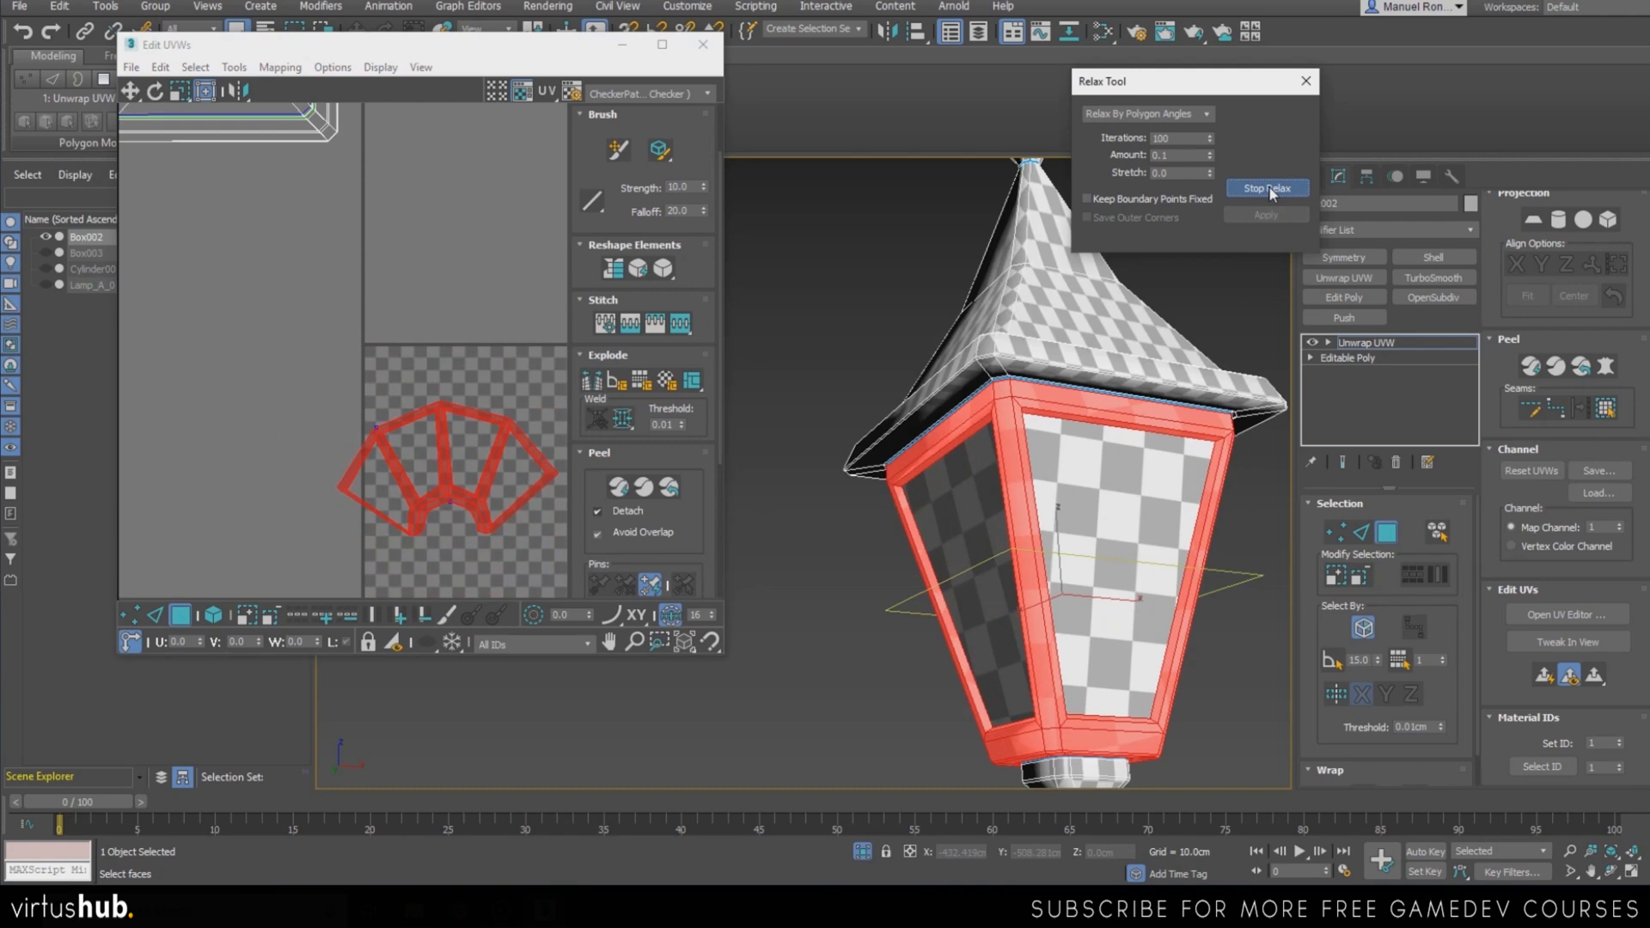
left_click(1267, 187)
Examine the relaxed frame island's middle post and the checker pattern on the matching frame corner of the lantern
scroll(1048, 408, "up", 4)
scroll(448, 450, "up", 5)
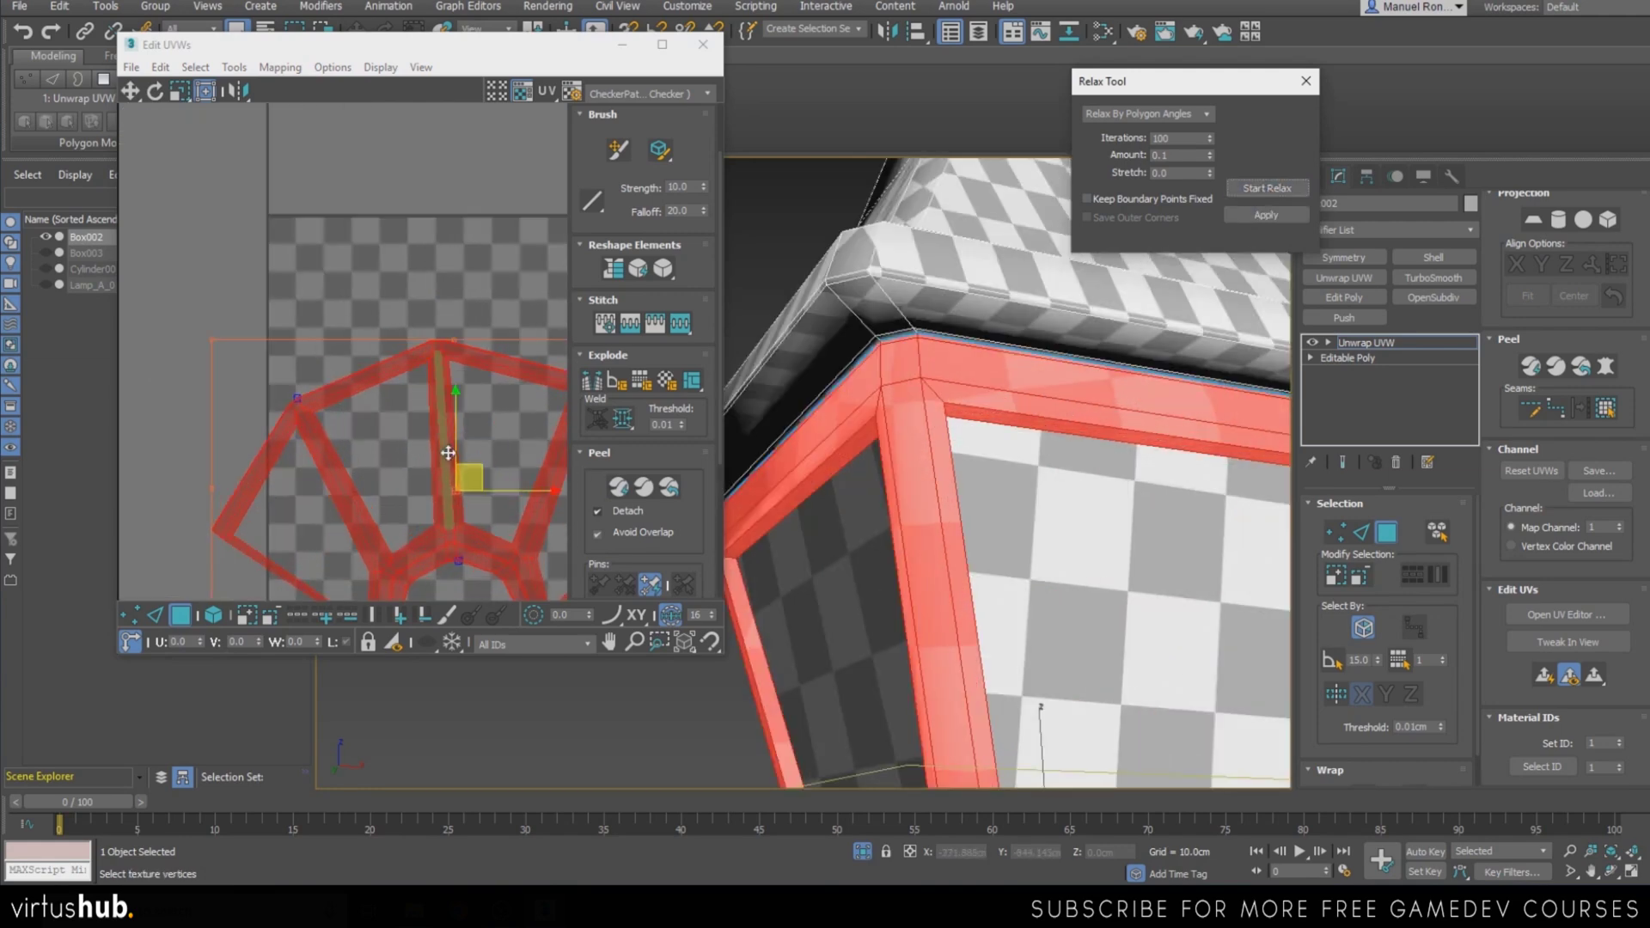
middle_click_drag(446, 301, 425, 322)
scroll(428, 320, "down", 3)
middle_click_drag(1002, 526, 1134, 520, "alt")
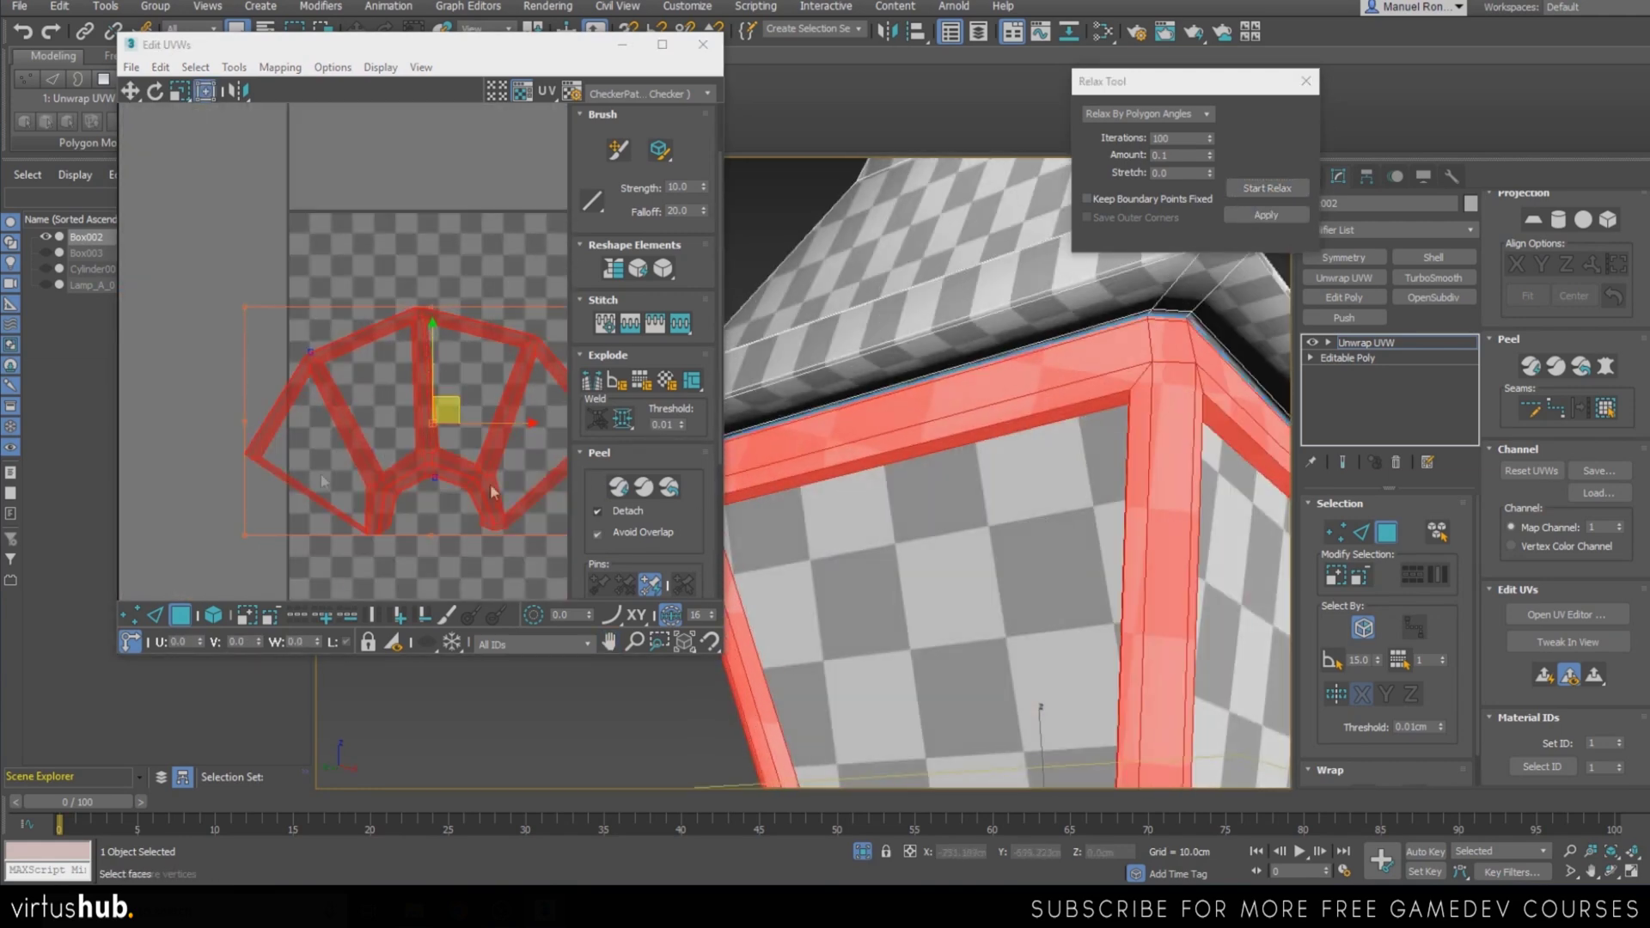
scroll(338, 390, "up", 3)
middle_click_drag(449, 435, 402, 450)
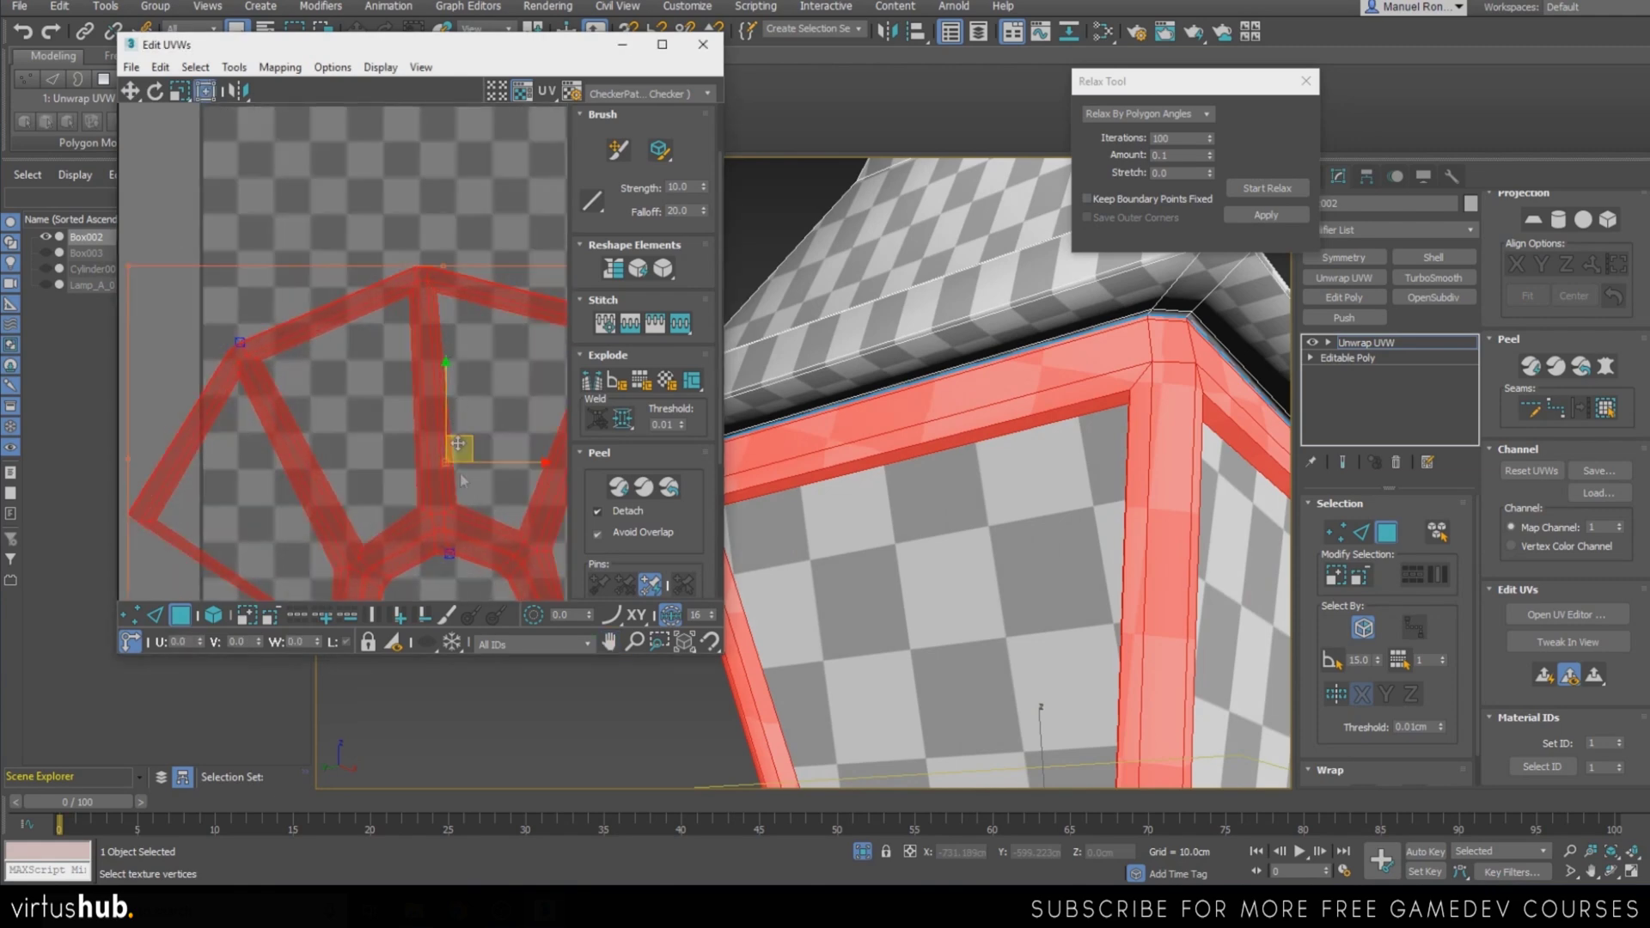
scroll(452, 505, "down", 5)
scroll(449, 502, "up", 2)
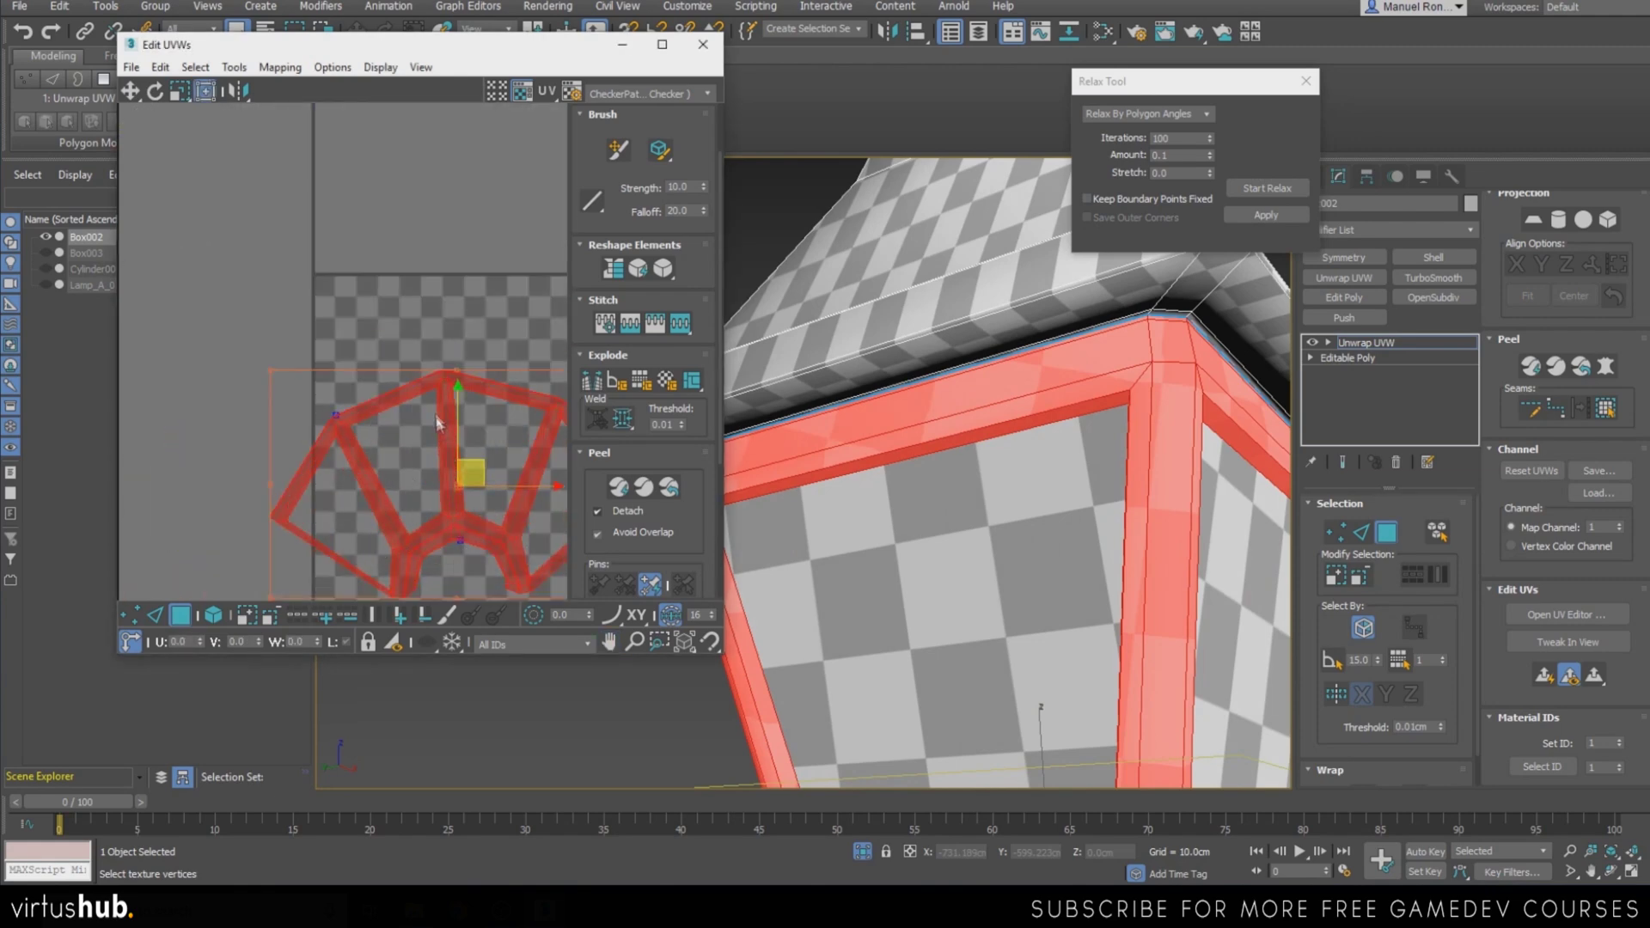
scroll(438, 427, "up", 5)
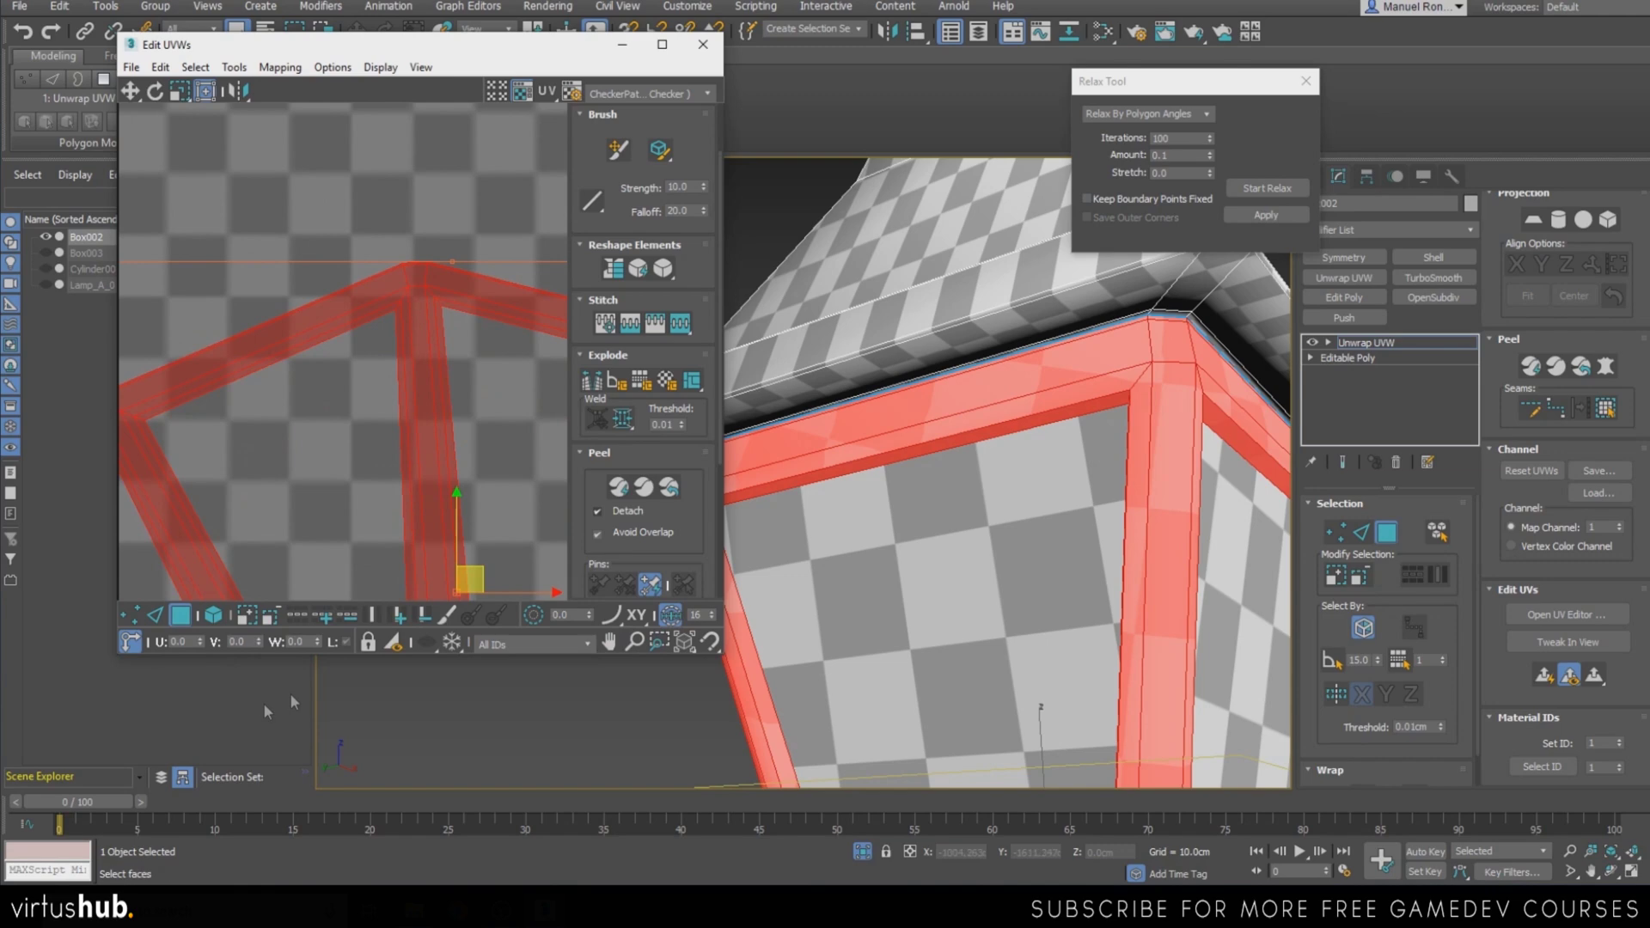
Select the lengthwise edge line running along the middle post of the frame island
left_click(155, 614)
scroll(415, 299, "down", 2)
left_click(415, 301)
double_click(414, 298)
scroll(411, 361, "down", 4)
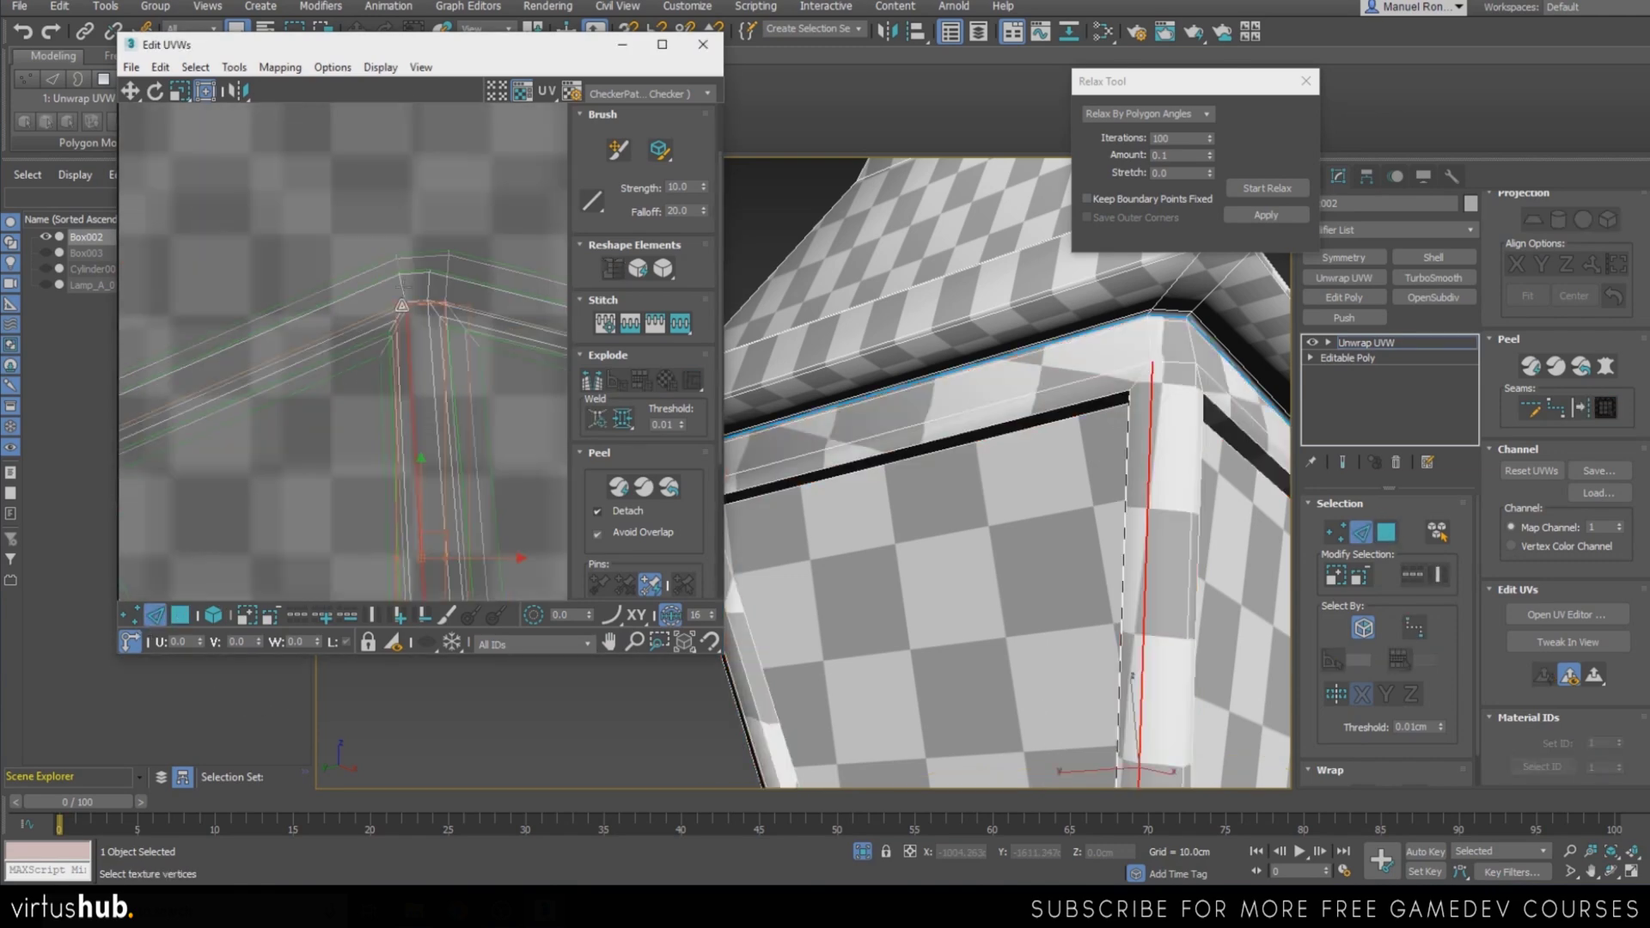
scroll(411, 410, "down", 4)
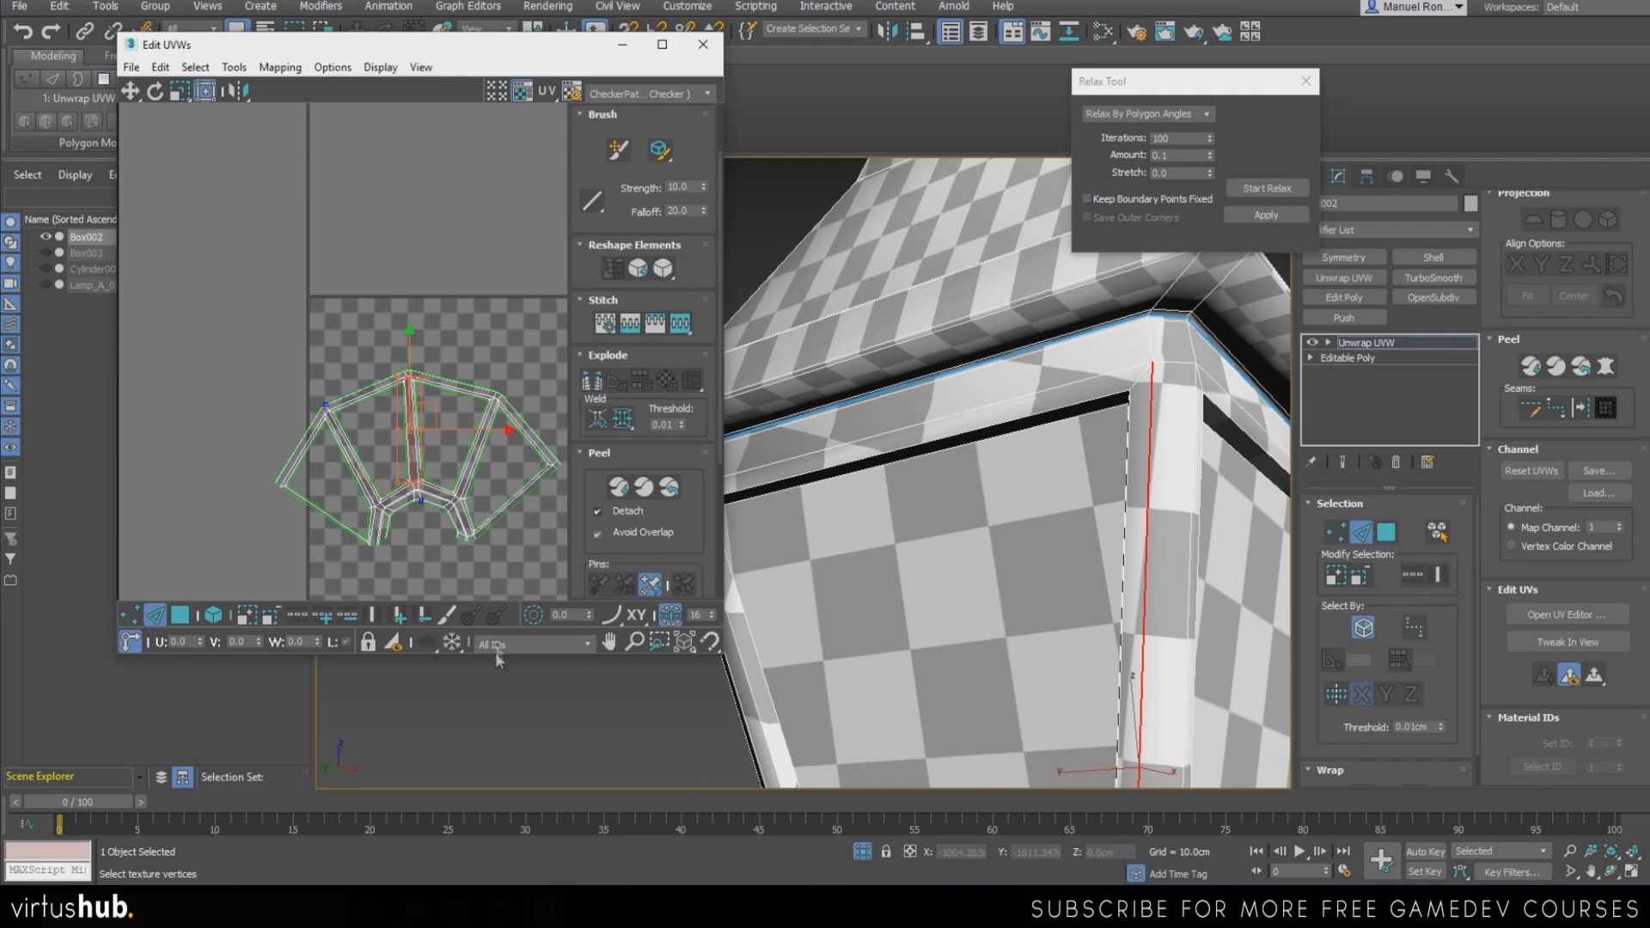
scroll(431, 528, "up", 8)
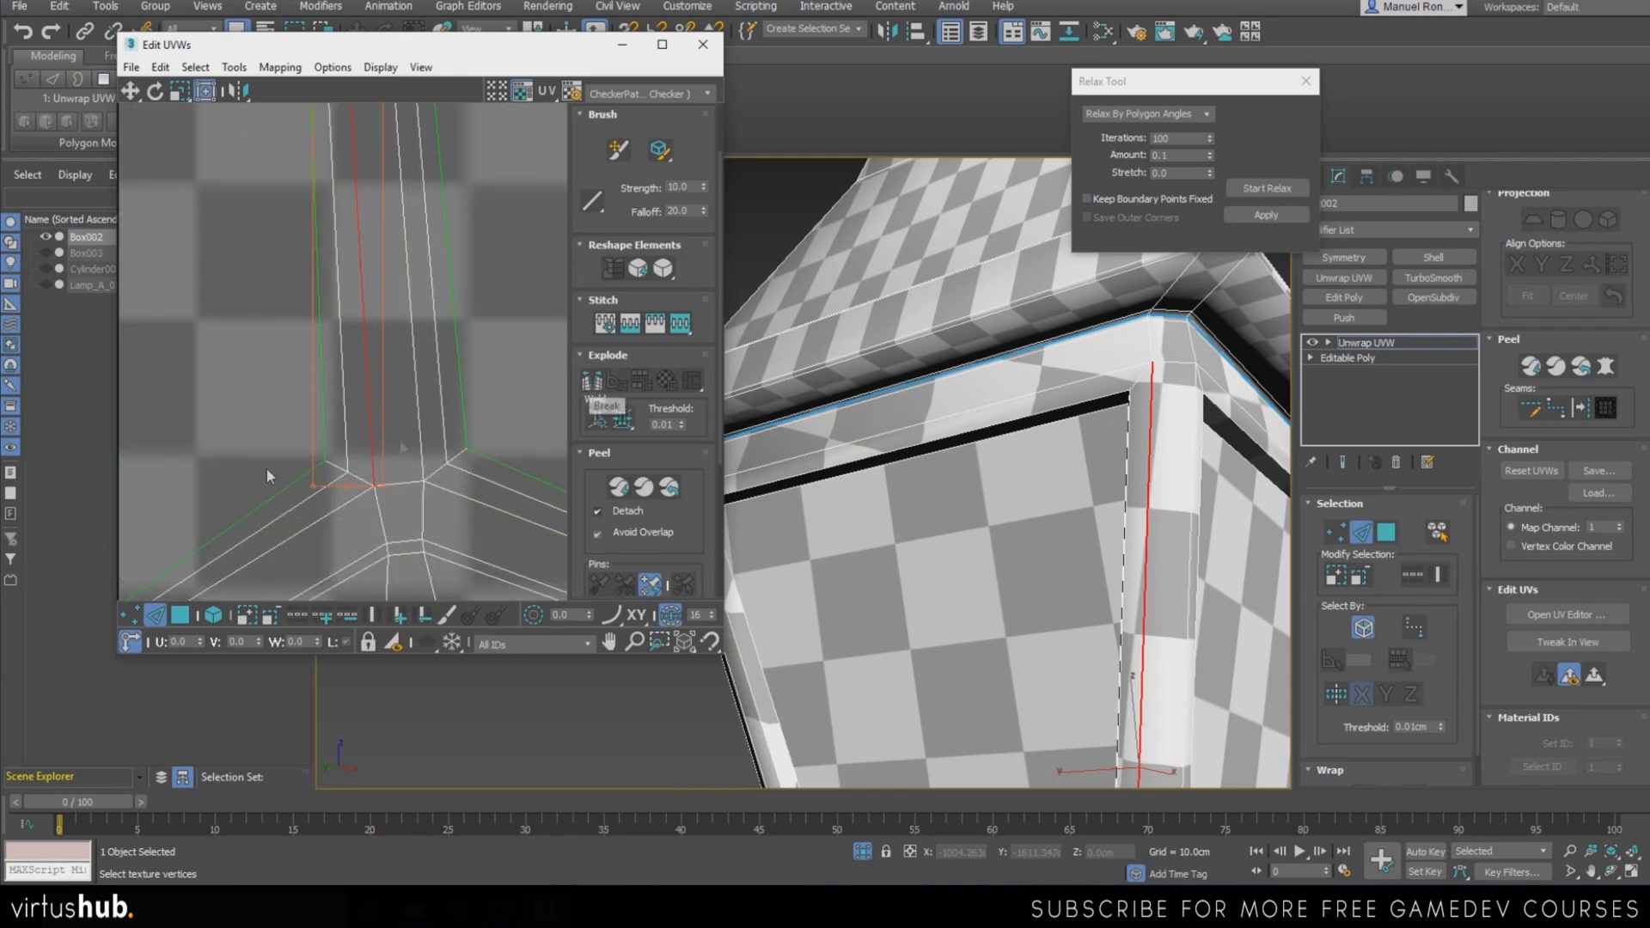
Extend the edge selection from the middle post across the lower rail to the island's lower border
scroll(361, 510, "up", 3)
left_click(433, 563, "ctrl")
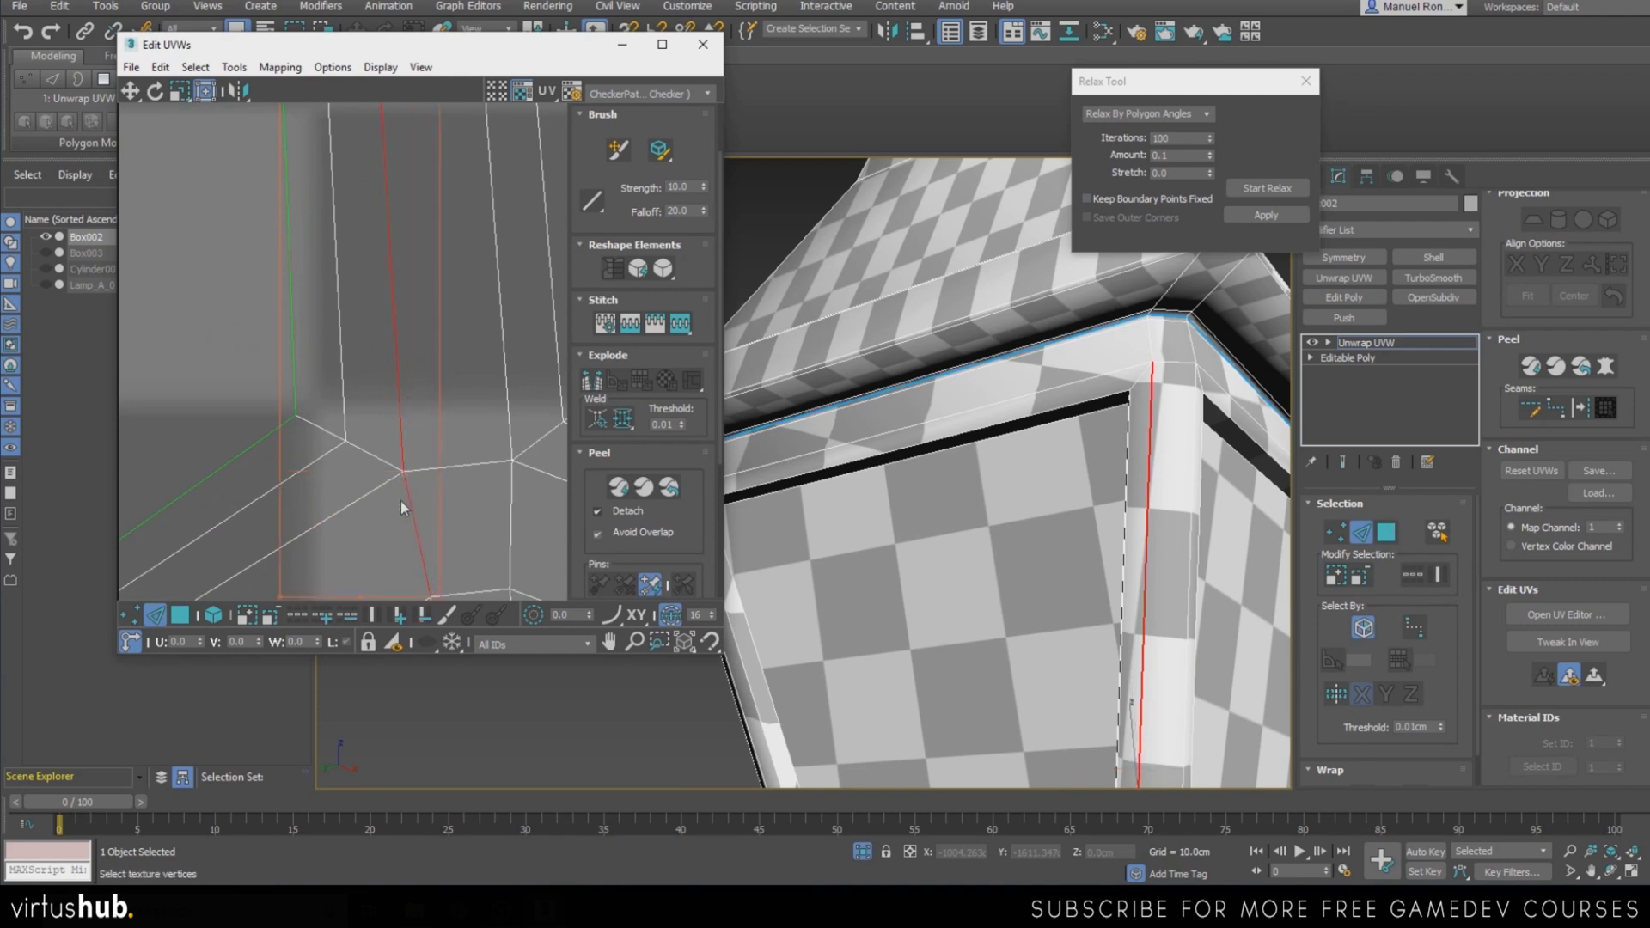
middle_click_drag(423, 596, 384, 375)
scroll(384, 374, "up", 3)
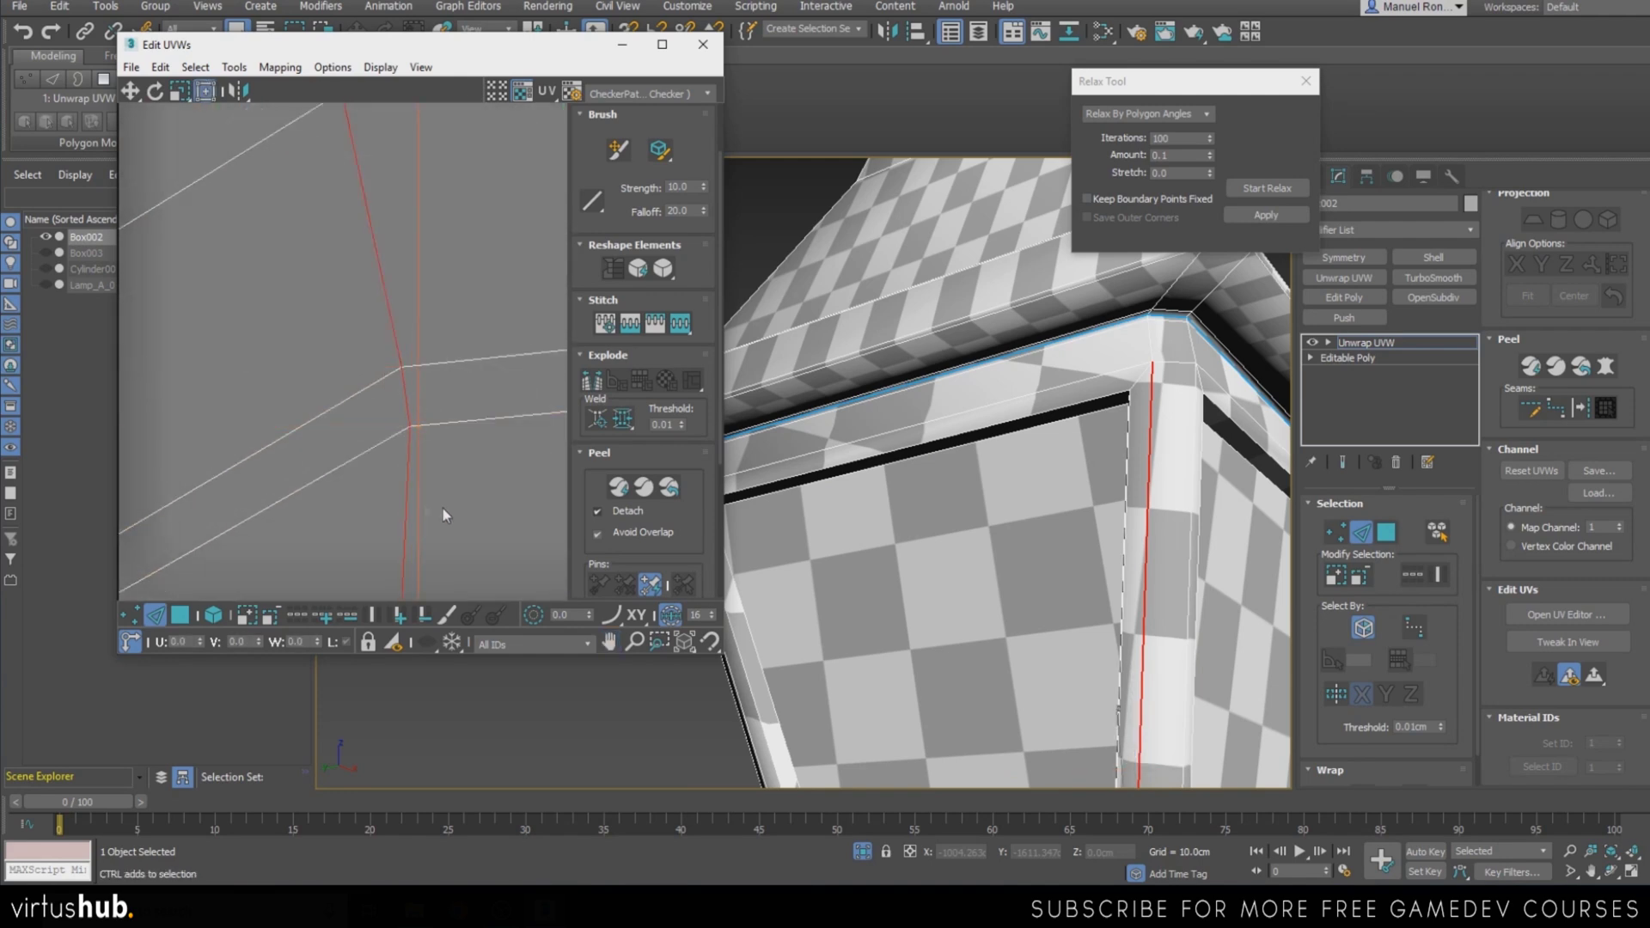
middle_click_drag(442, 508, 404, 353)
scroll(400, 352, "down", 3)
scroll(401, 421, "up", 3)
left_click_drag(369, 481, 433, 471, "ctrl")
scroll(403, 402, "down", 4)
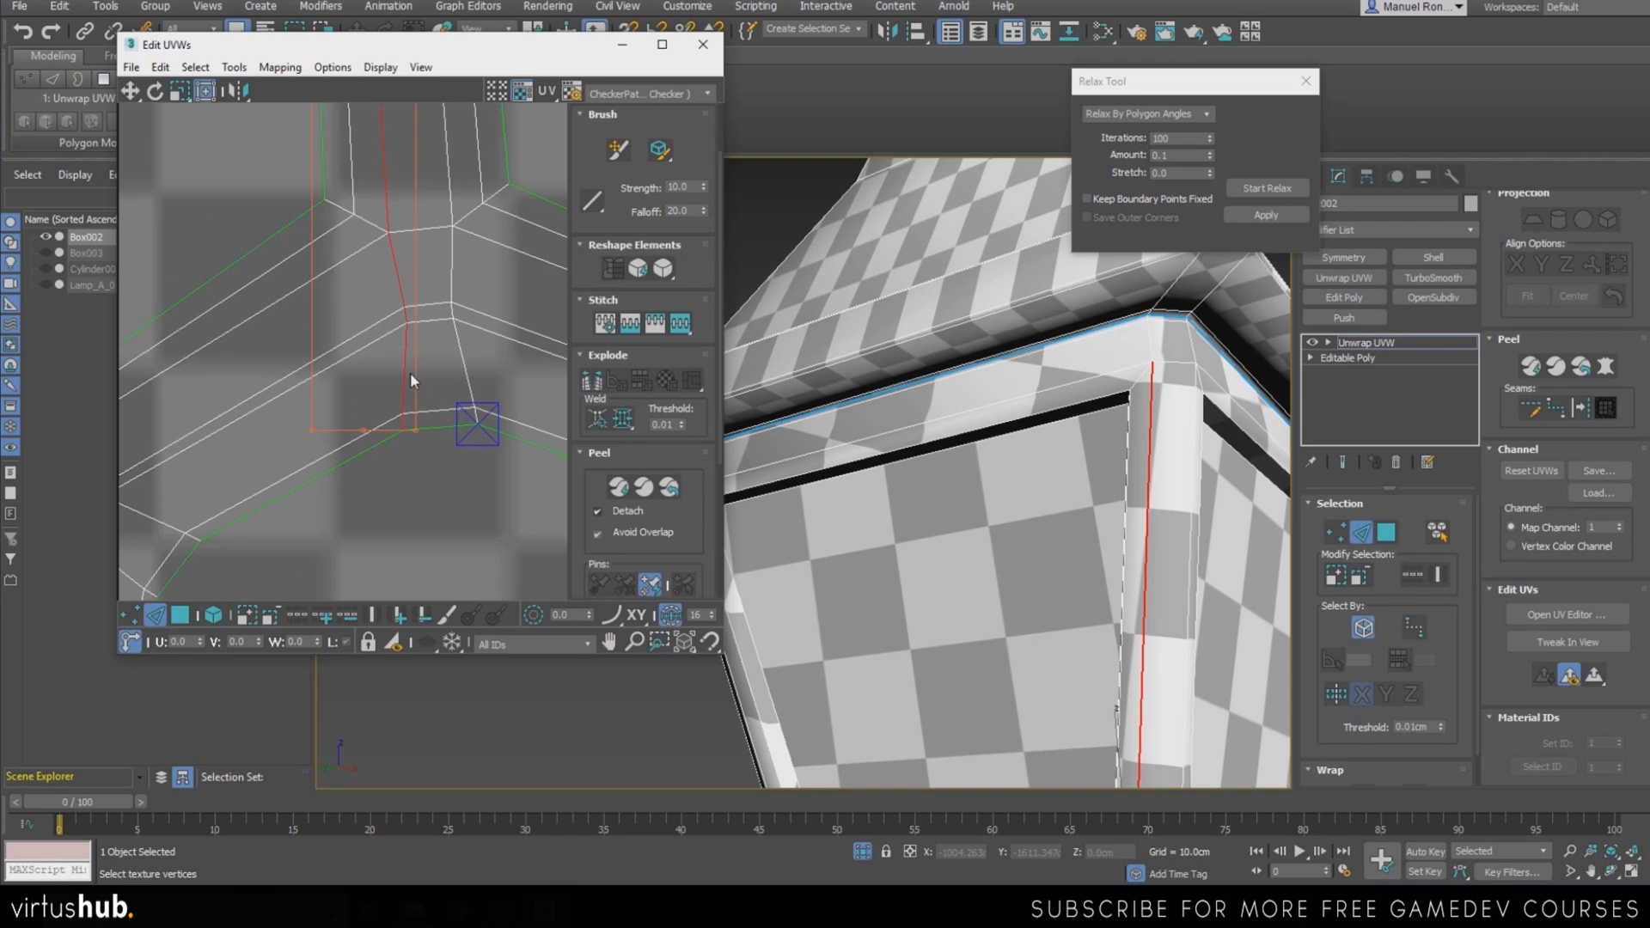
Extend the edge selection to the island's upper border and break the frame island along it
scroll(404, 370, "down", 4)
middle_click_drag(390, 186, 379, 554)
middle_click_drag(369, 325, 378, 407)
scroll(379, 407, "up", 6)
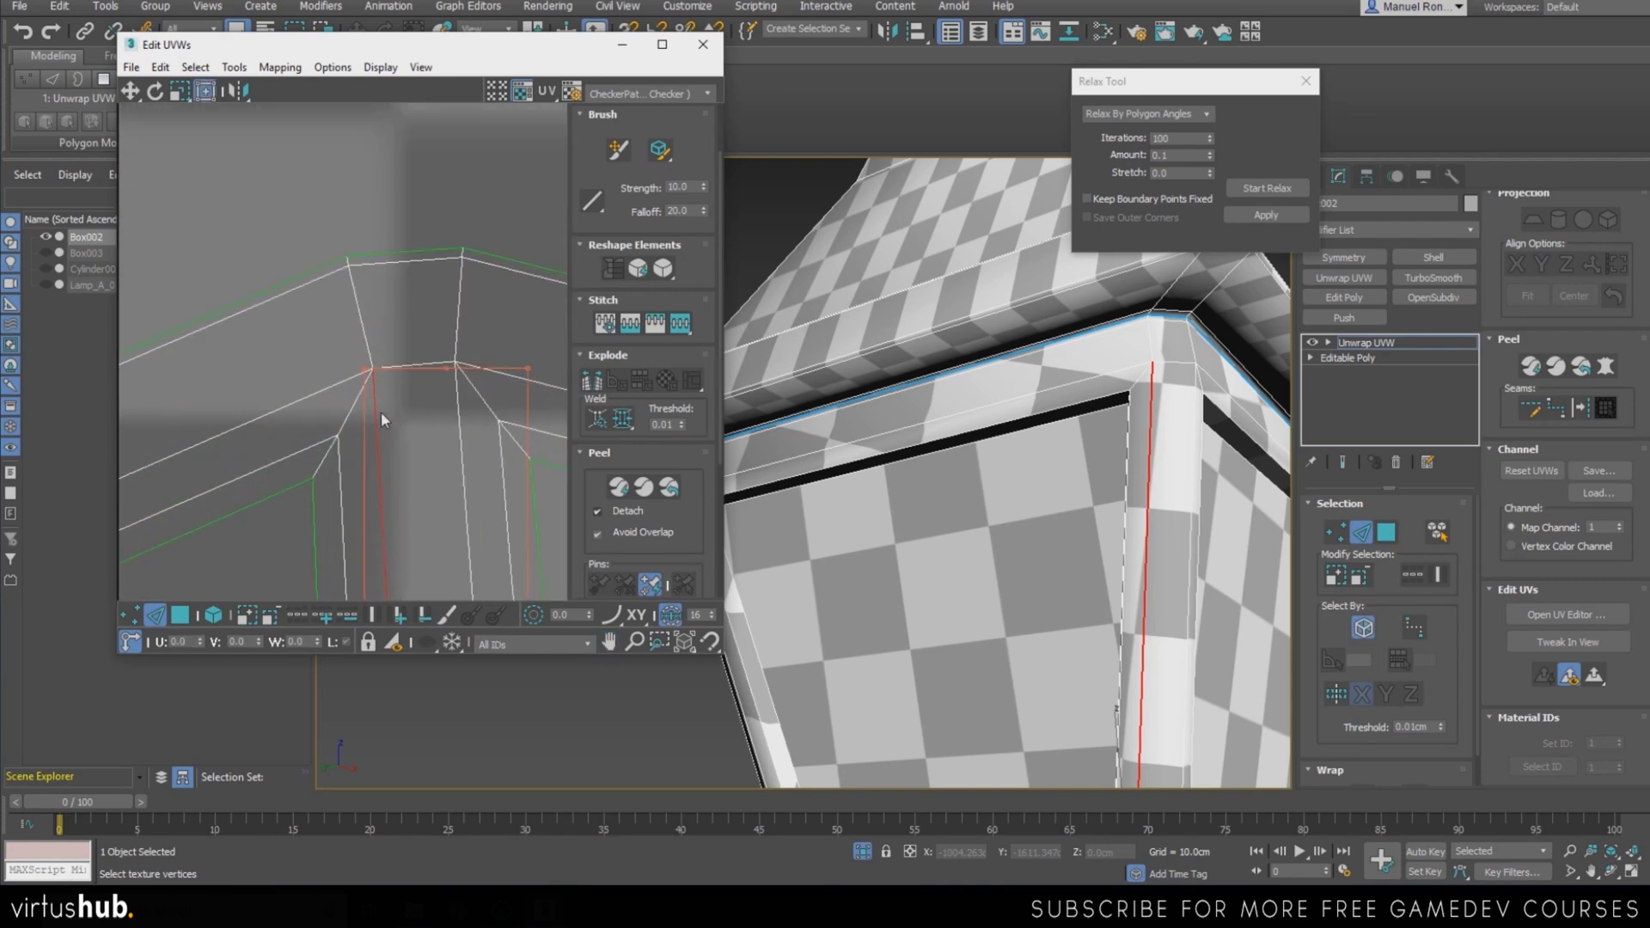
scroll(347, 283, "up", 3)
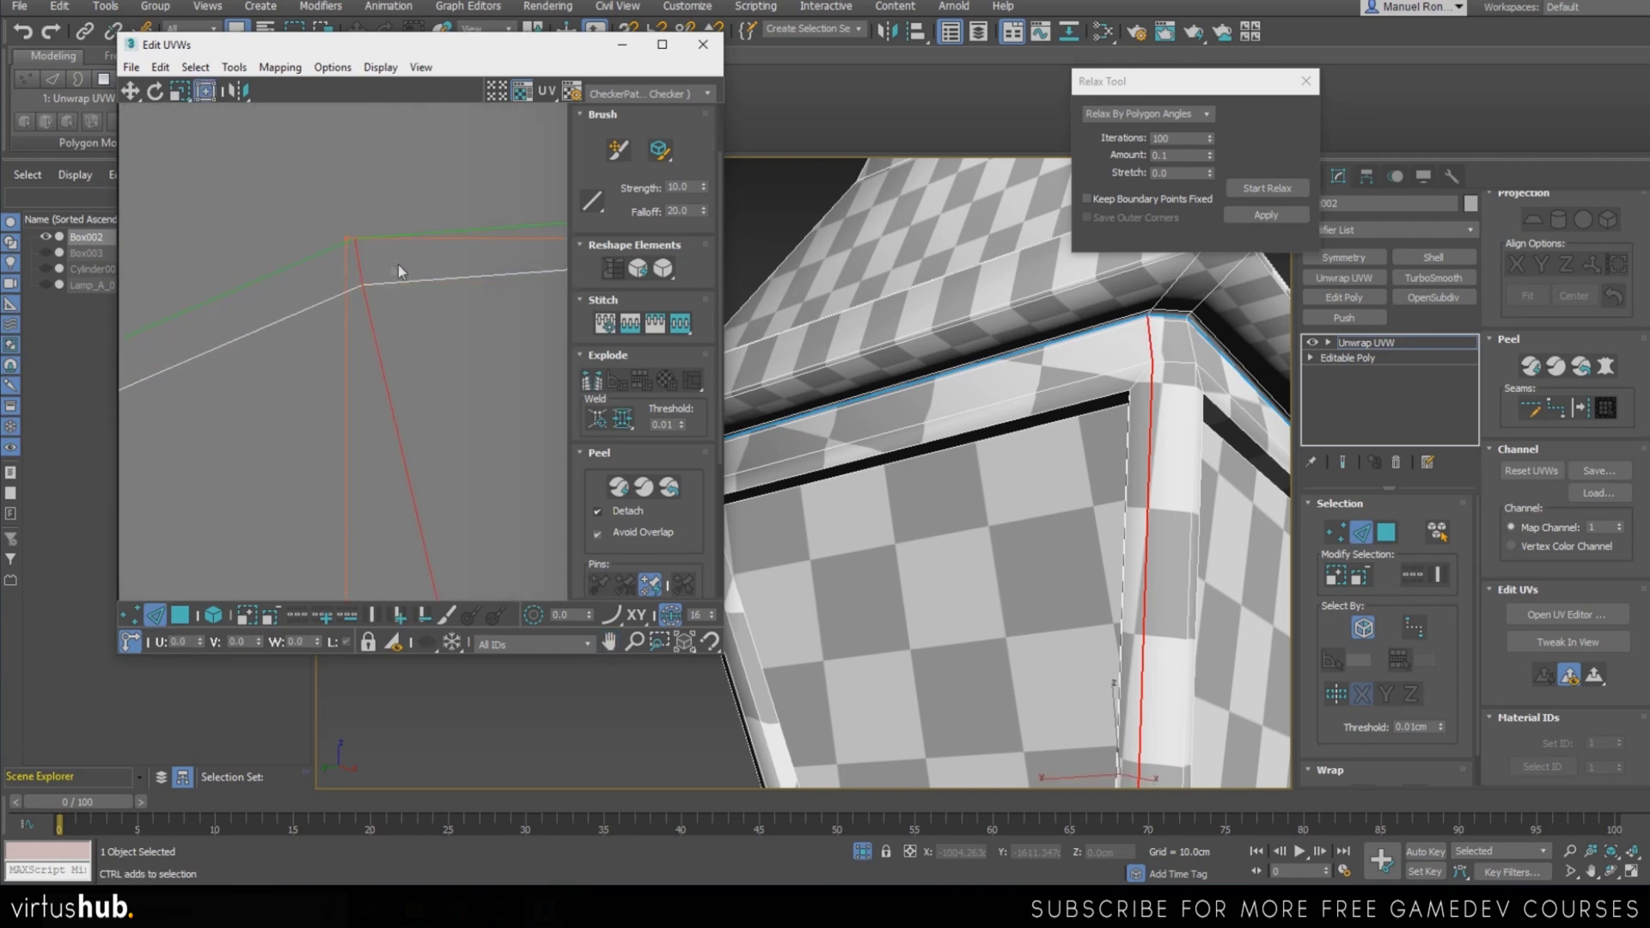
scroll(402, 267, "down", 4)
left_click(596, 387)
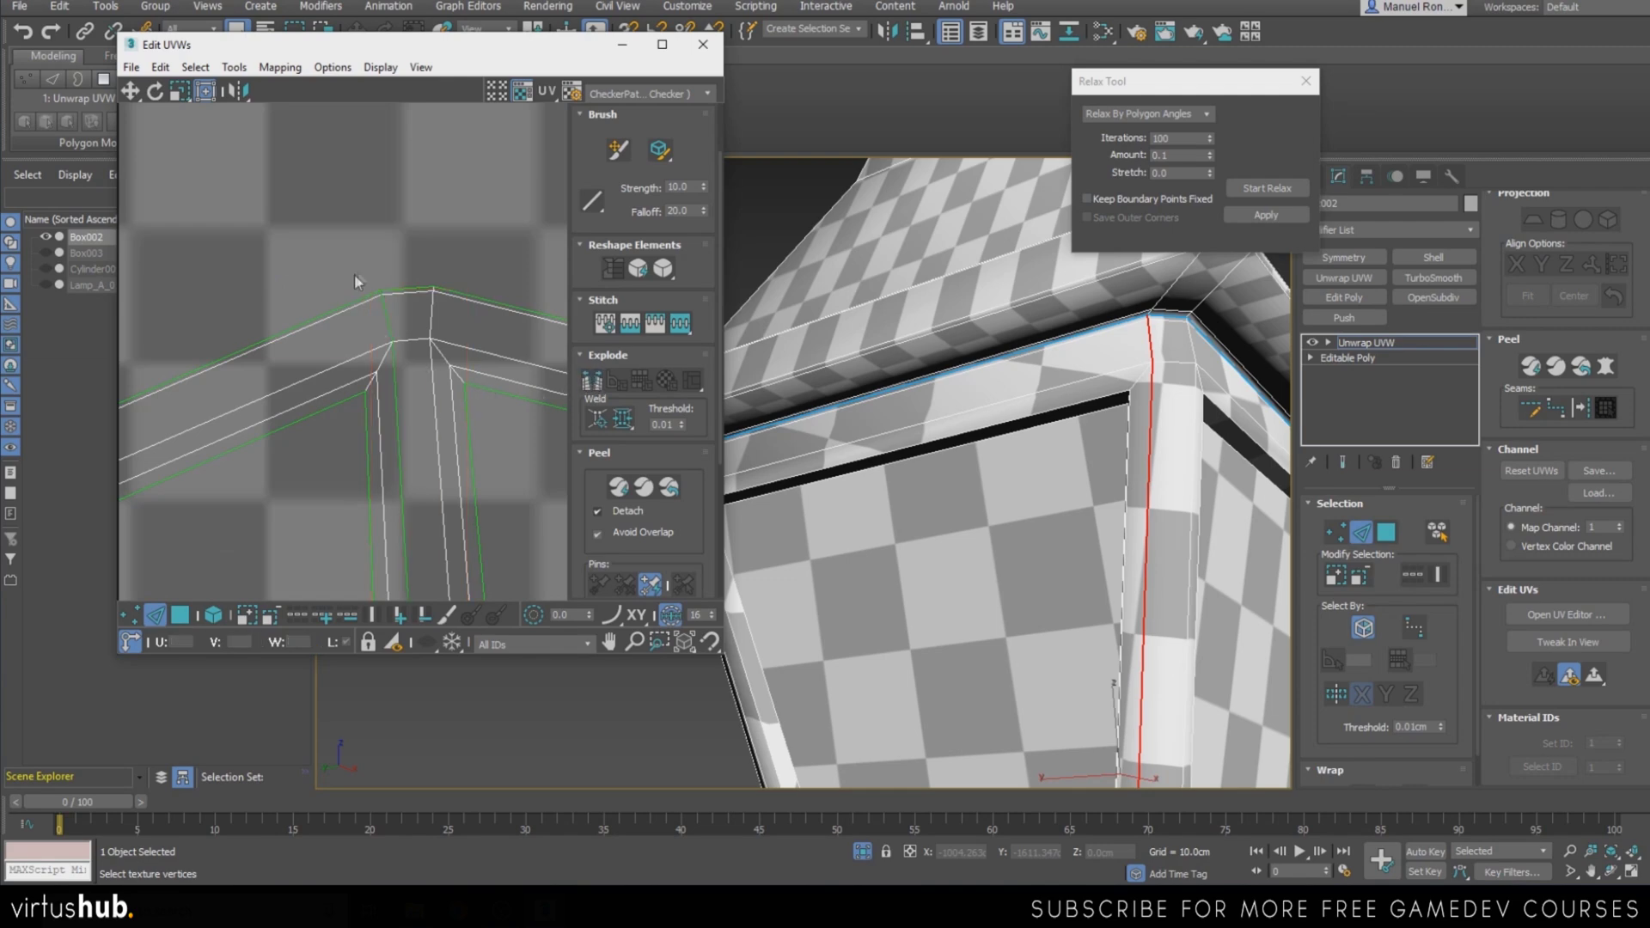
Select one half of the split frame as an element and move it outside the checker tile
scroll(353, 295, "down", 5)
left_click(182, 613)
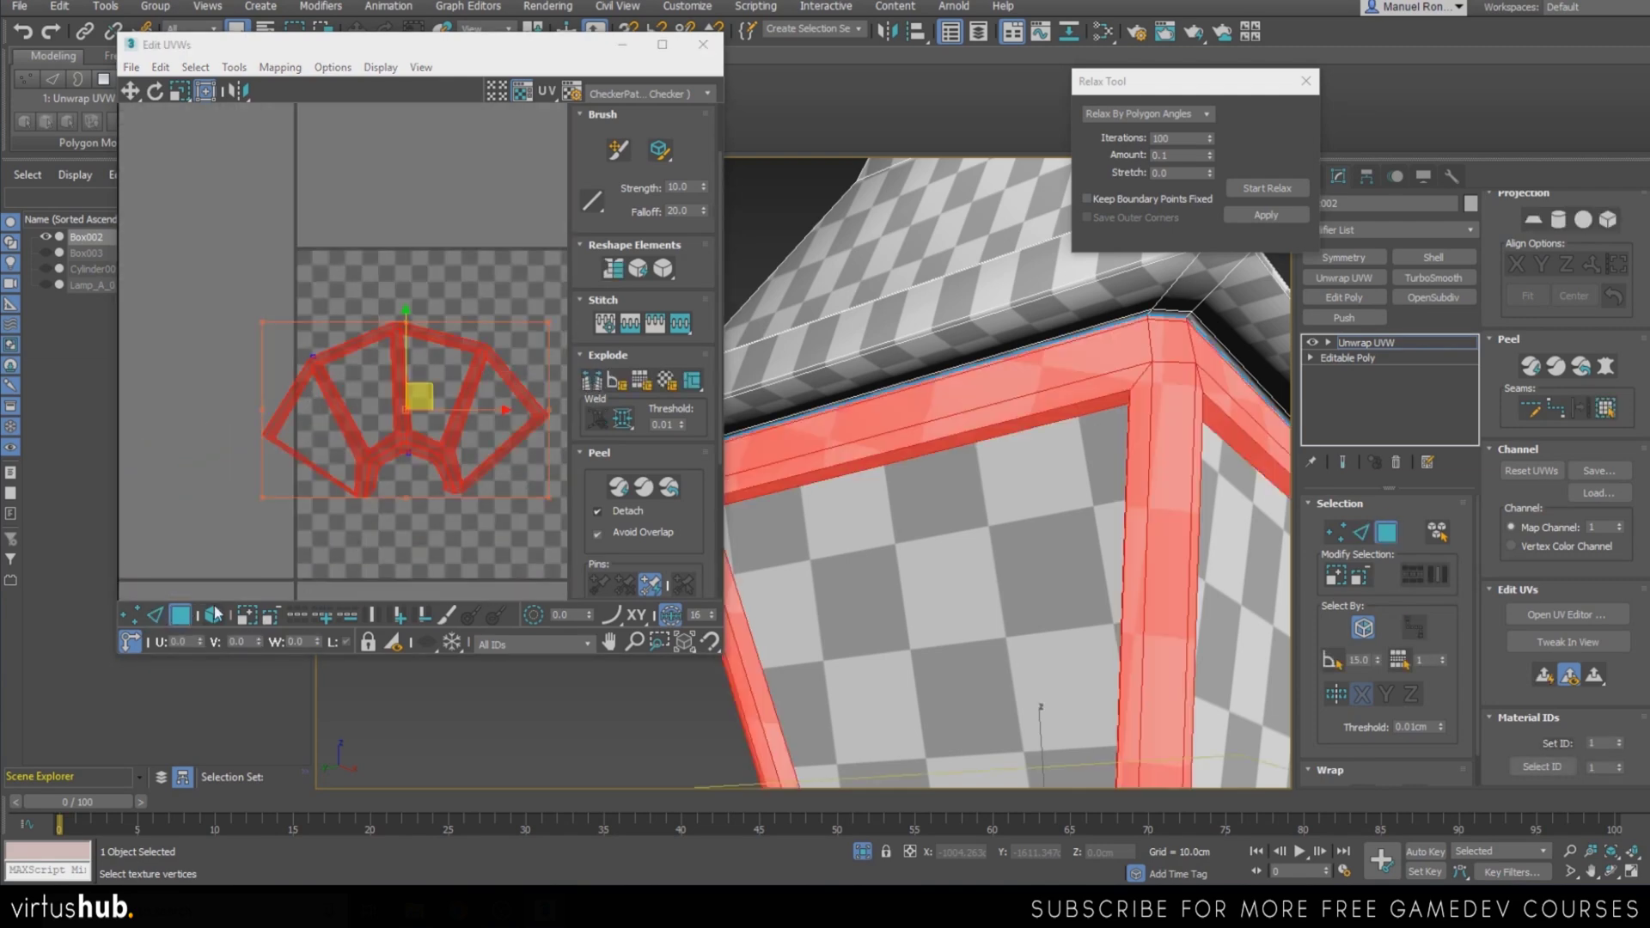
left_click(252, 526)
left_click(350, 459)
left_click_drag(351, 397, 271, 446)
Relax each of the two half-frame islands by polygon angles
left_click(1293, 188)
left_click(1267, 188)
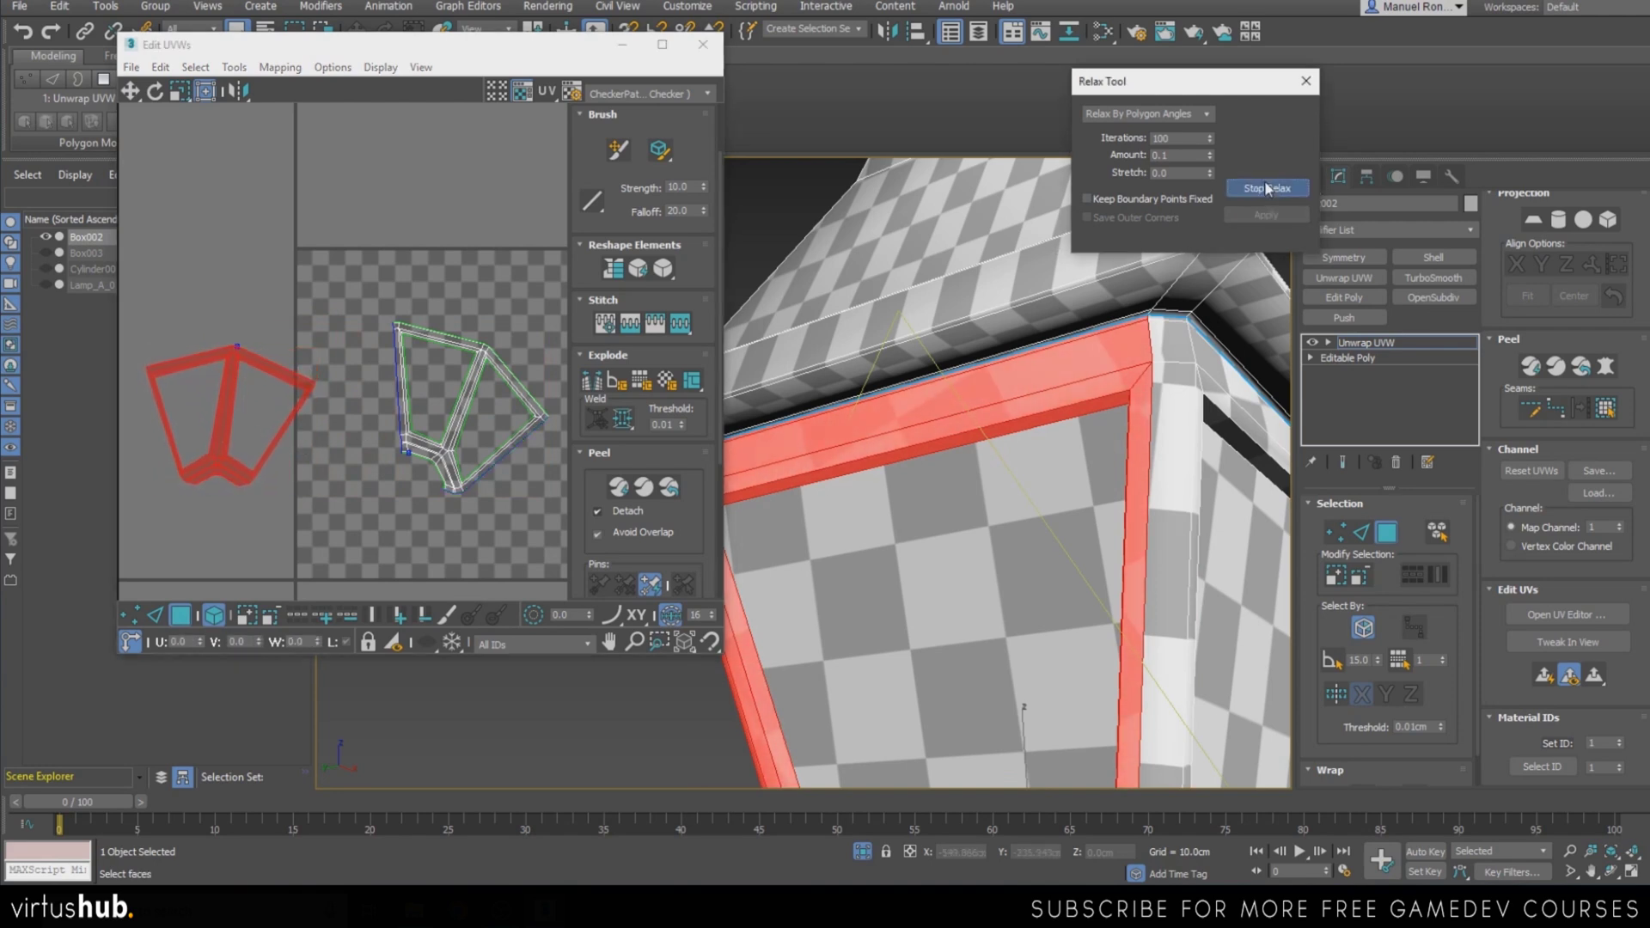
left_click(1268, 189)
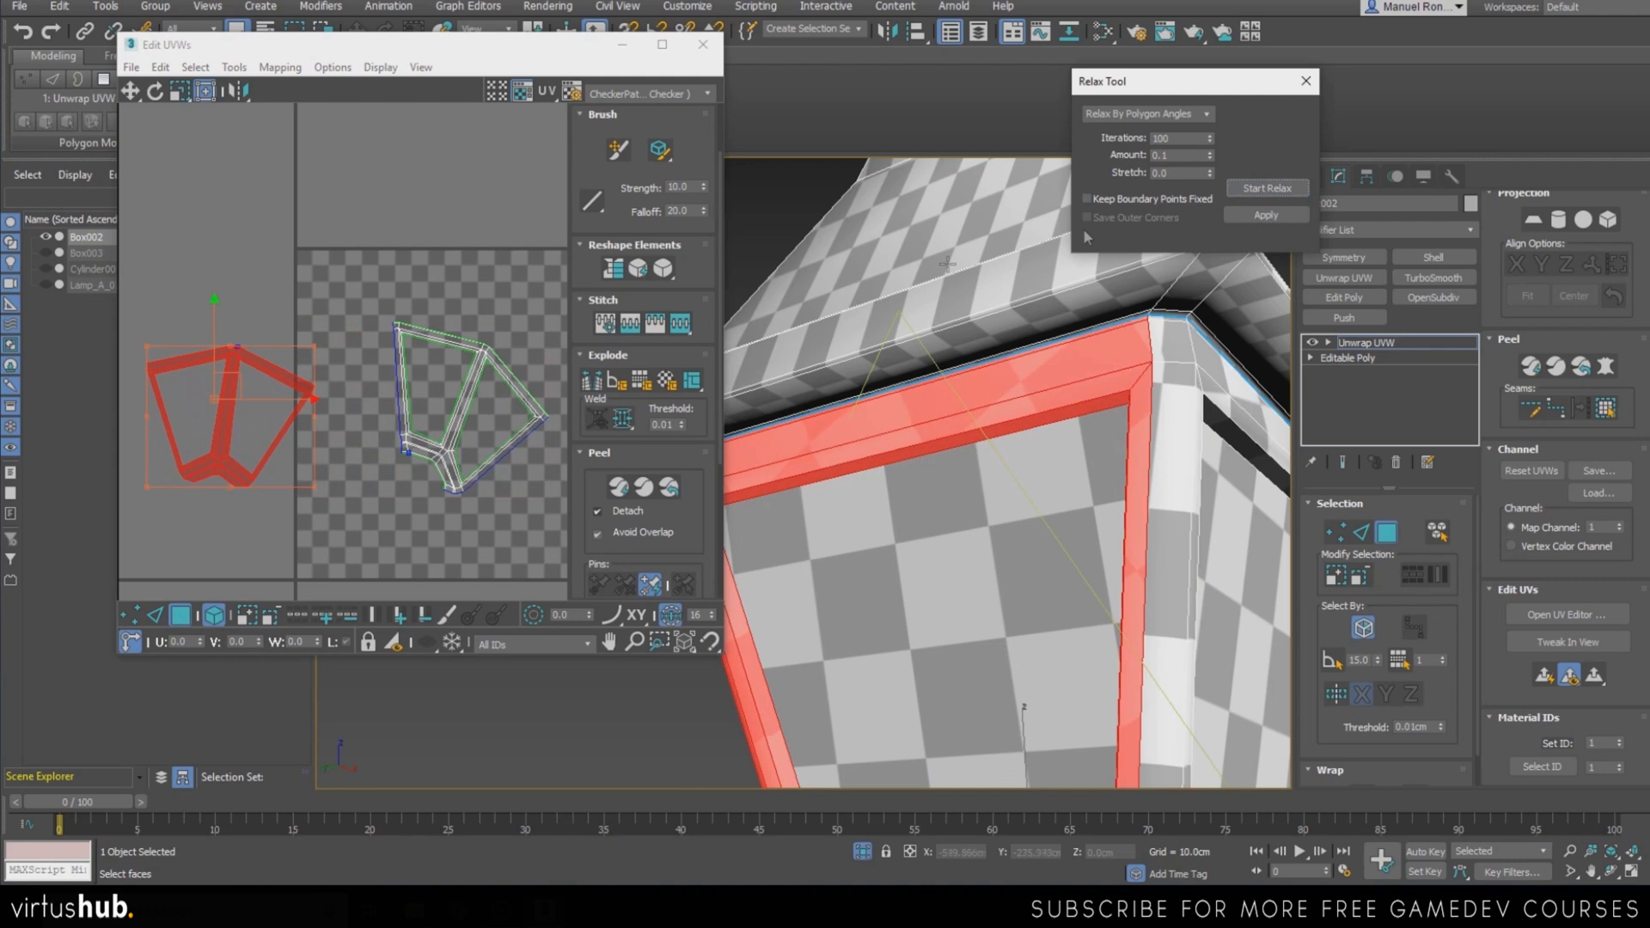
left_click(405, 353)
left_click(1255, 188)
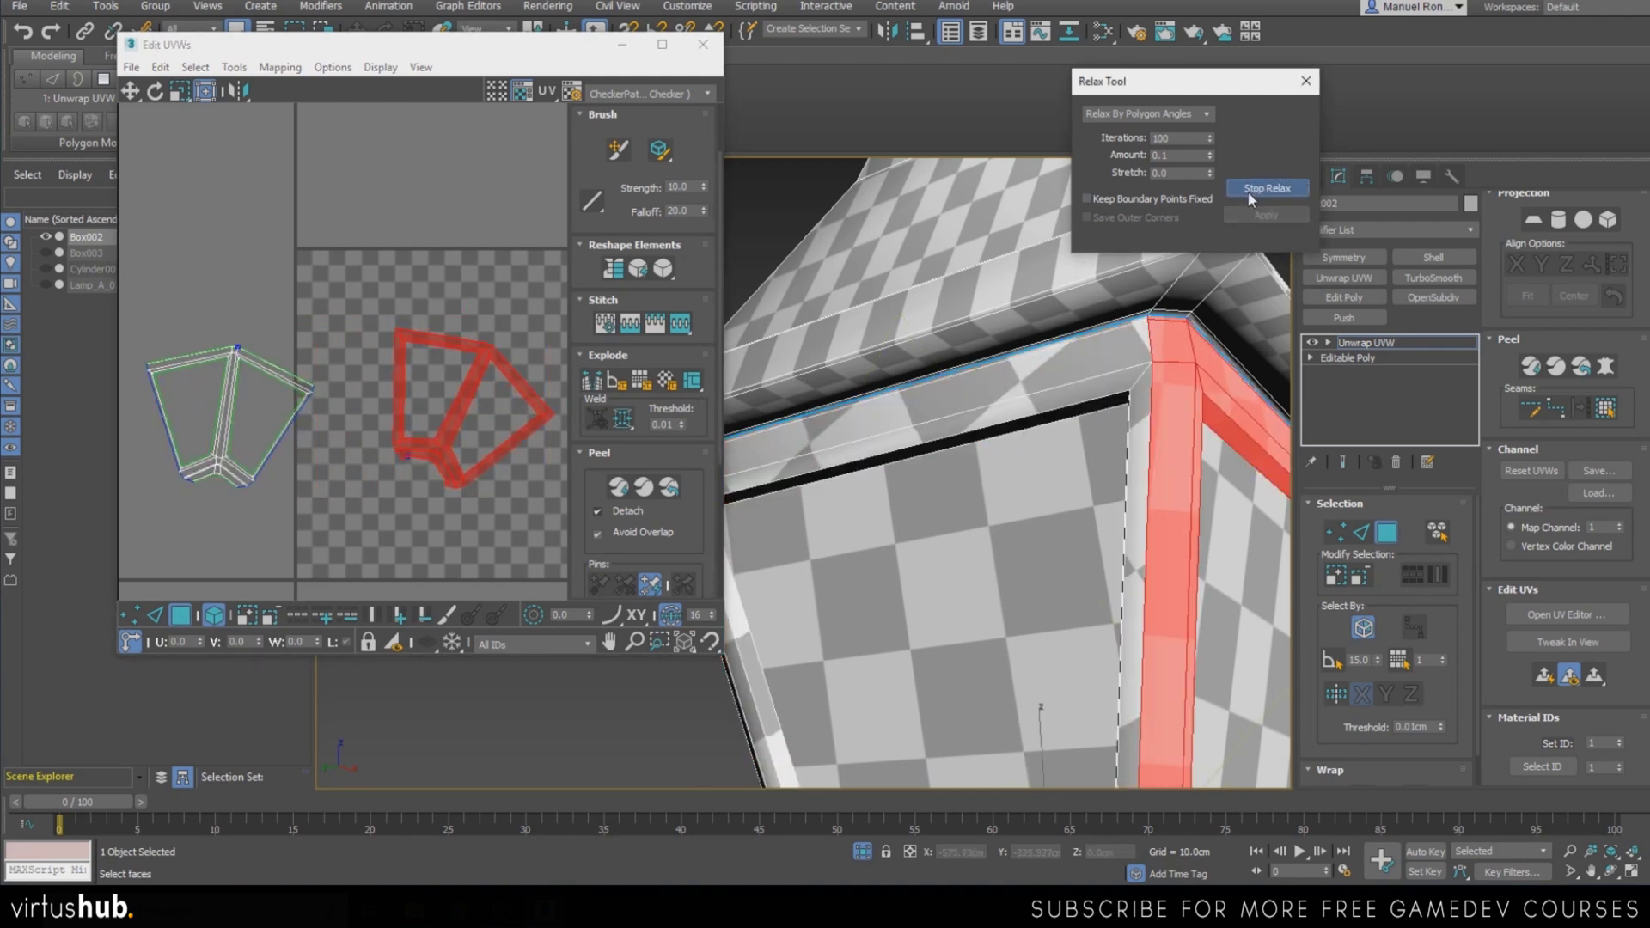
left_click(1241, 193)
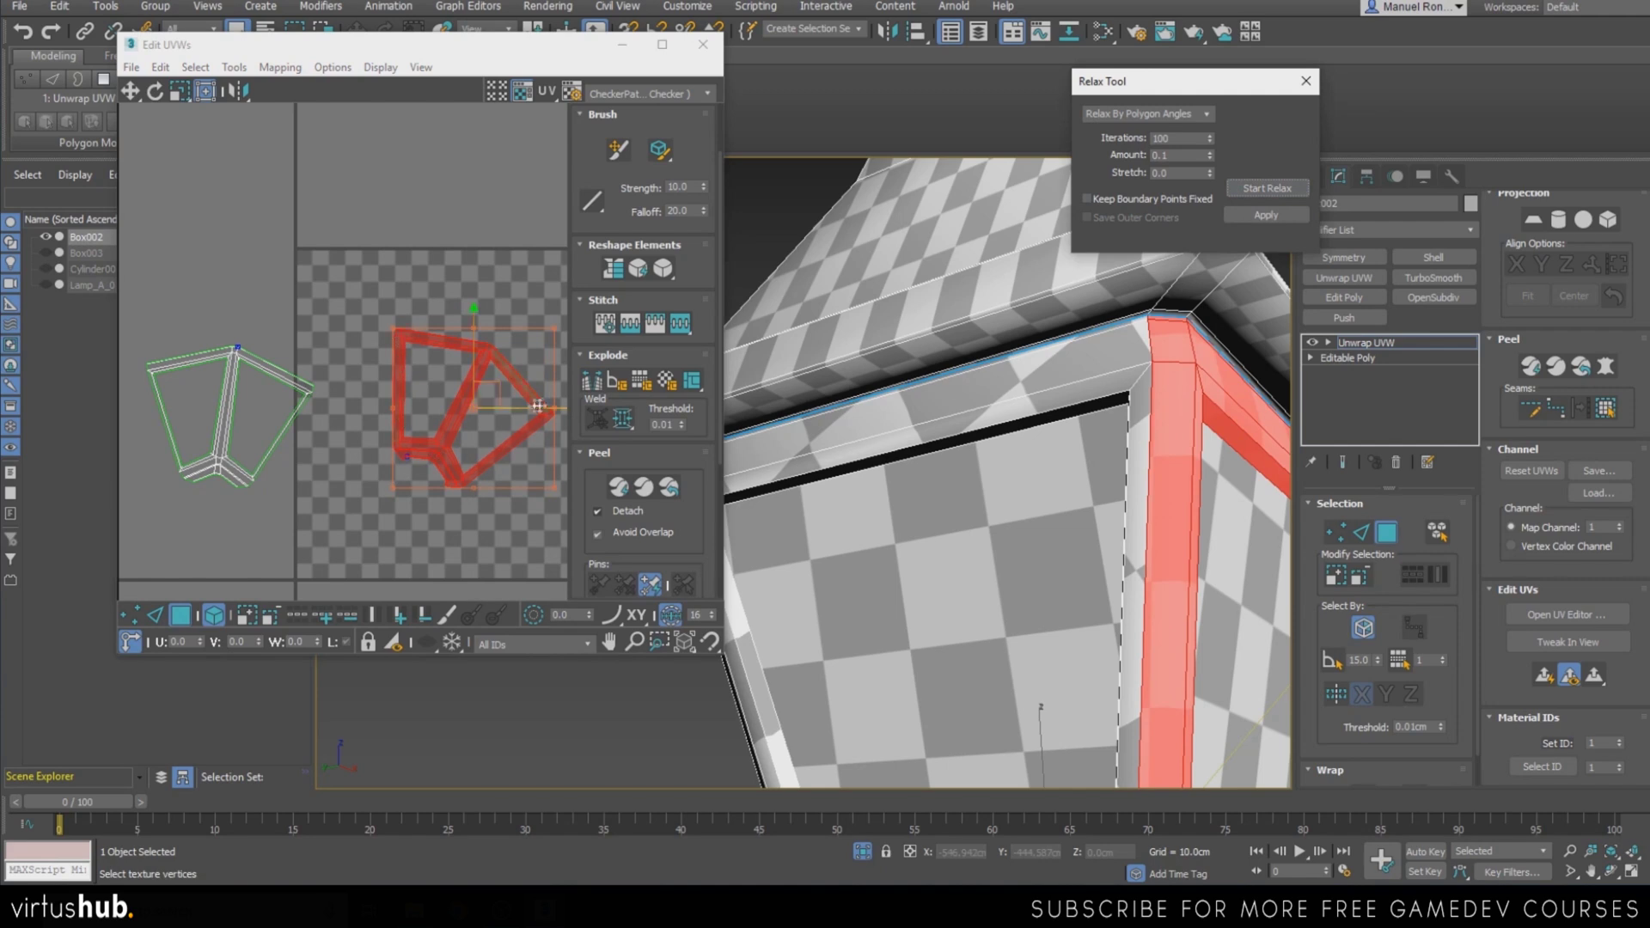
Rotate both half-frame islands upright and relax the one outside the checker tile again
left_click_drag(560, 405, 473, 498)
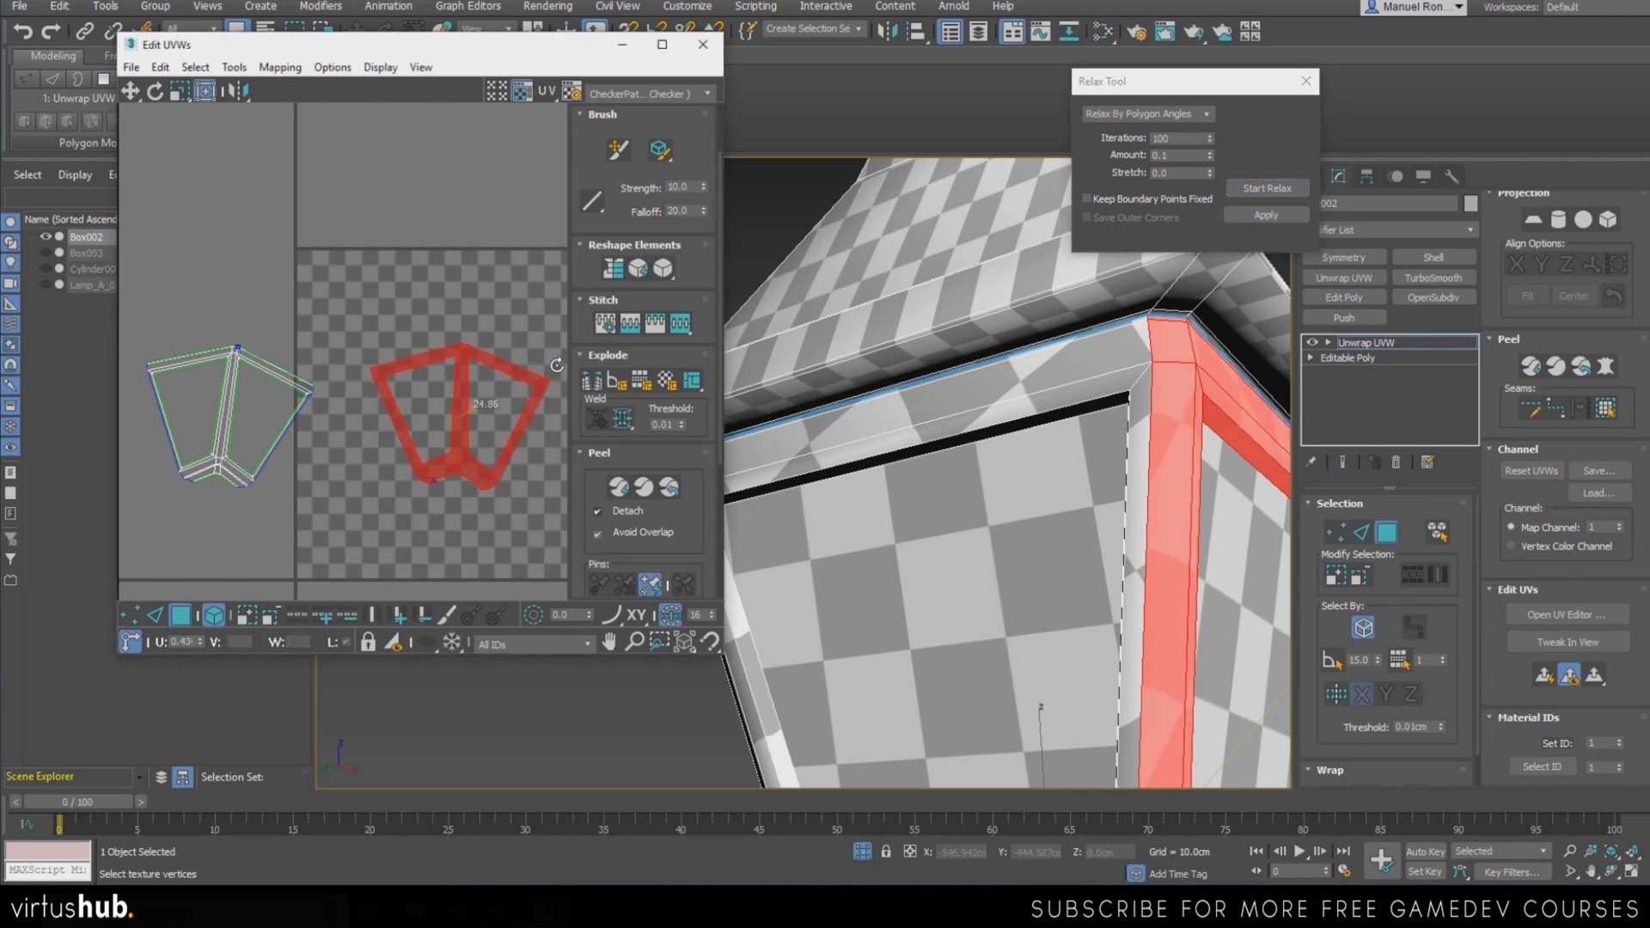
left_click(255, 384)
left_click_drag(310, 409, 314, 403)
left_click(1240, 192)
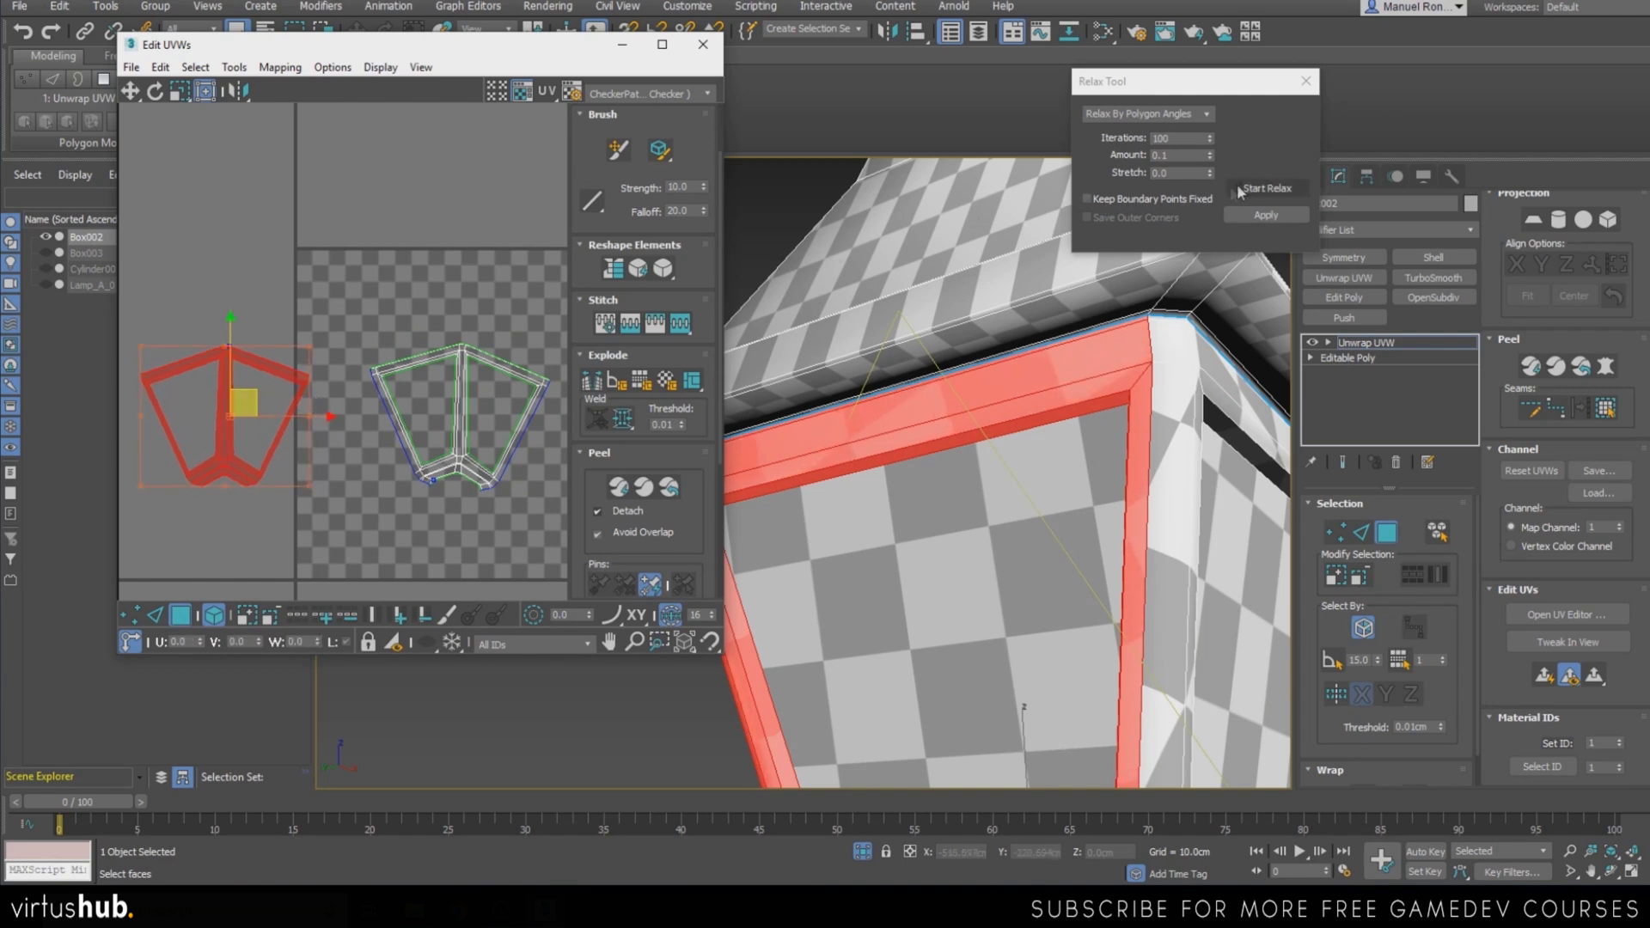
left_click(1251, 189)
Select the edge loop along the lower outer rim of the lantern roof and convert it to a seam
scroll(351, 375, "down", 8)
middle_click_drag(316, 401, 355, 464)
scroll(974, 481, "down", 6)
middle_click_drag(921, 487, 963, 395, "alt")
scroll(1130, 412, "up", 3)
middle_click_drag(1130, 369, 1129, 417, "alt")
scroll(1129, 418, "up", 3)
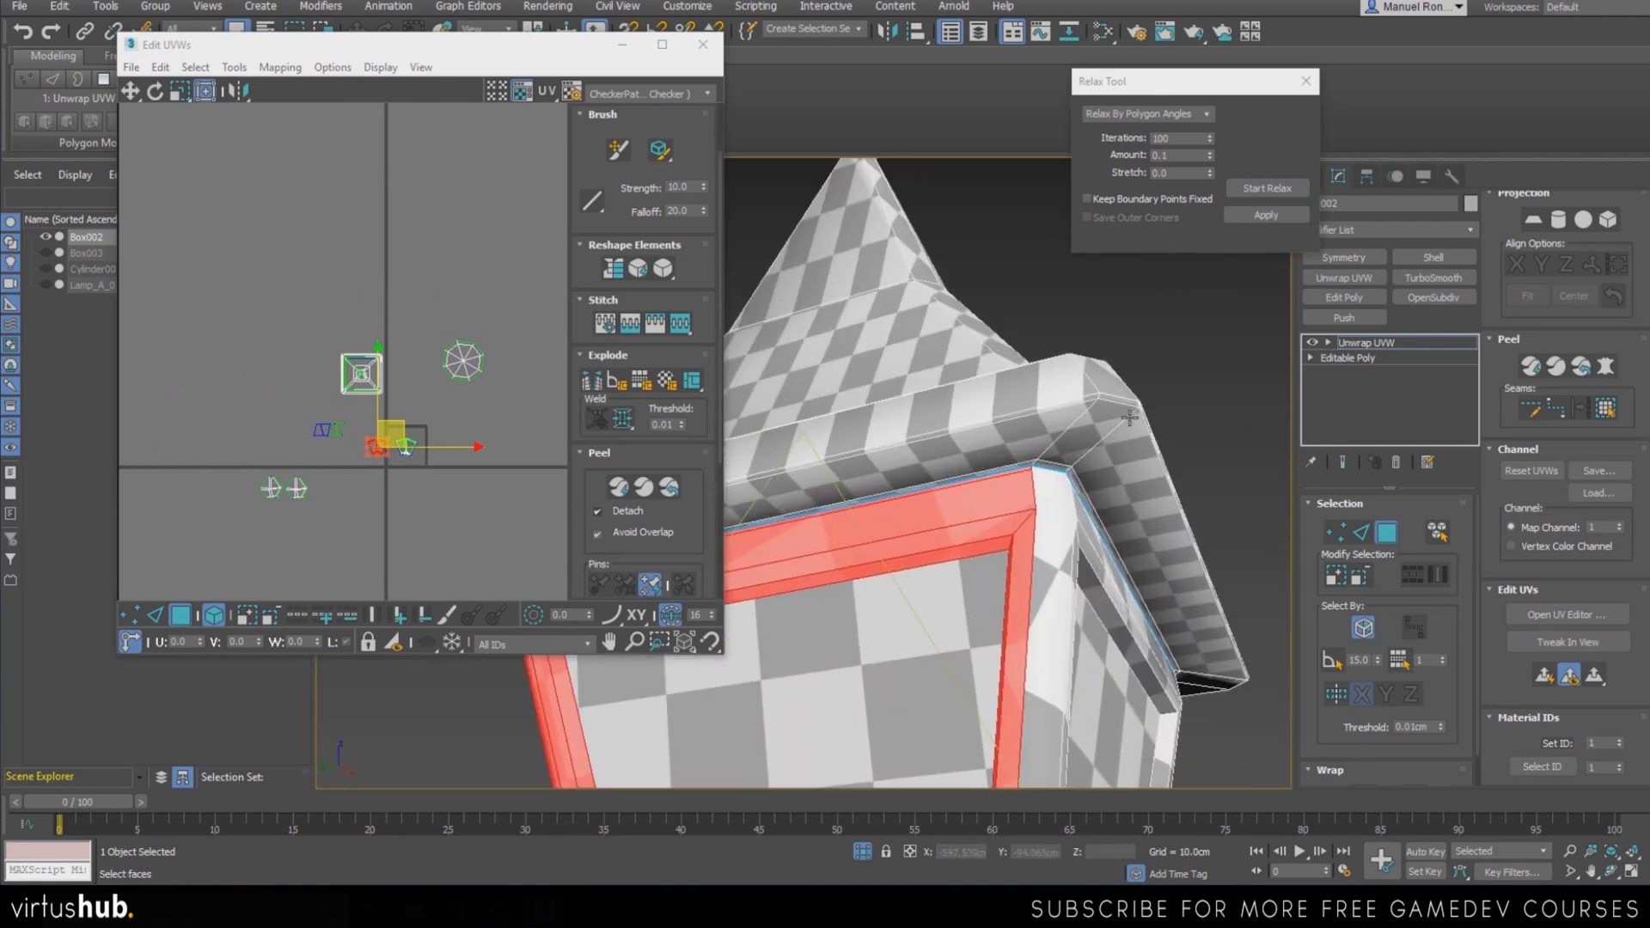
left_click(1362, 532)
scroll(1125, 399, "up", 3)
double_click(1113, 392)
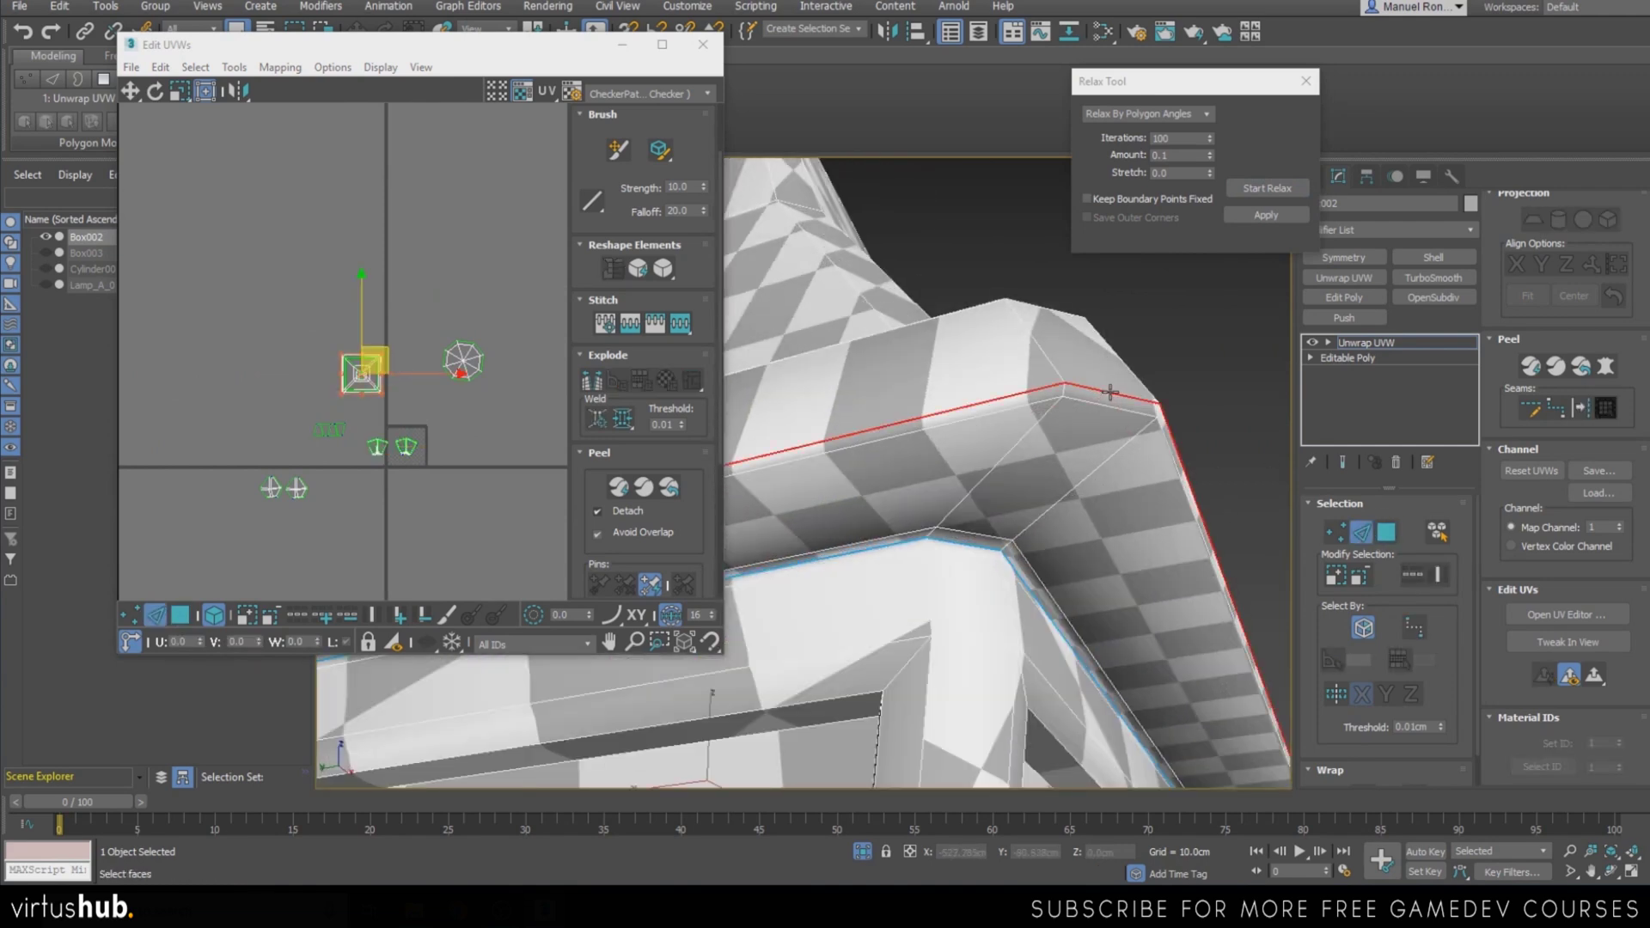
scroll(1112, 394, "down", 5)
left_click(1580, 408)
Convert two further edge selections around the lantern roof's rim to seams
middle_click_drag(1005, 404, 1074, 502, "alt")
scroll(1209, 587, "up", 3)
scroll(1210, 587, "up", 2)
double_click(1208, 580)
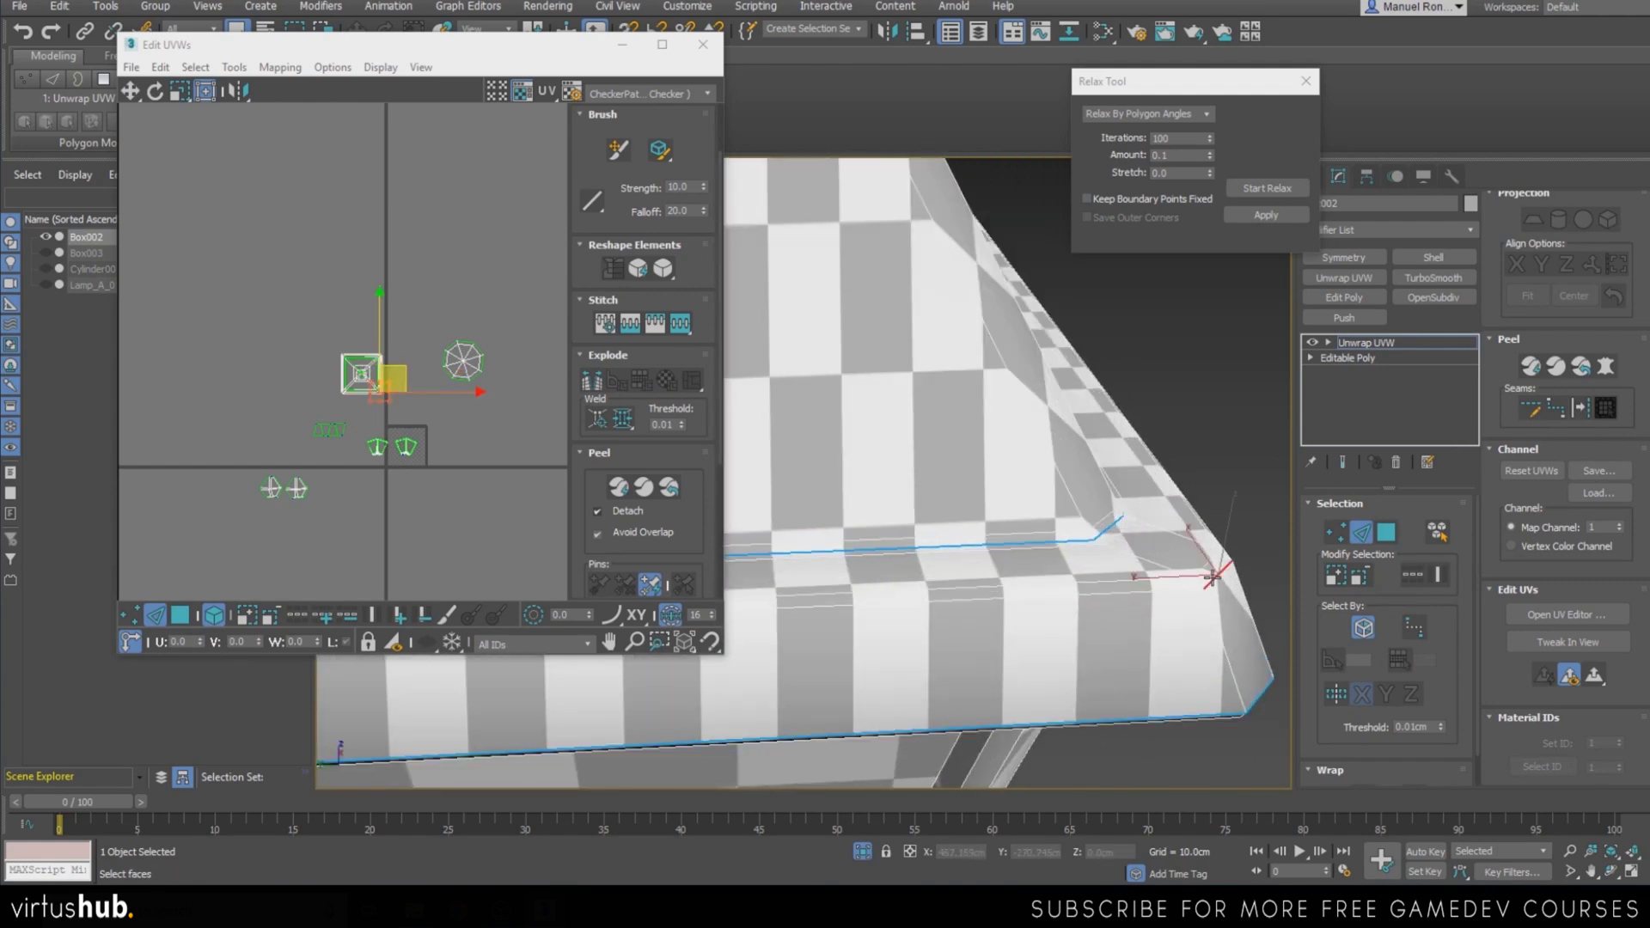
key("z")
left_click(1579, 413)
scroll(1070, 481, "down", 7)
middle_click_drag(1065, 640, 1042, 568, "alt")
scroll(1041, 568, "up", 7)
double_click(1054, 569)
left_click(1582, 416)
Select a face of the post stub below the collar and expand the face selection to the surrounding seams
scroll(1063, 533, "down", 8)
scroll(939, 592, "up", 2)
middle_click_drag(939, 592, 940, 685, "alt")
right_click(1204, 620)
left_click(1259, 624)
left_click(1113, 582)
left_click(1011, 692)
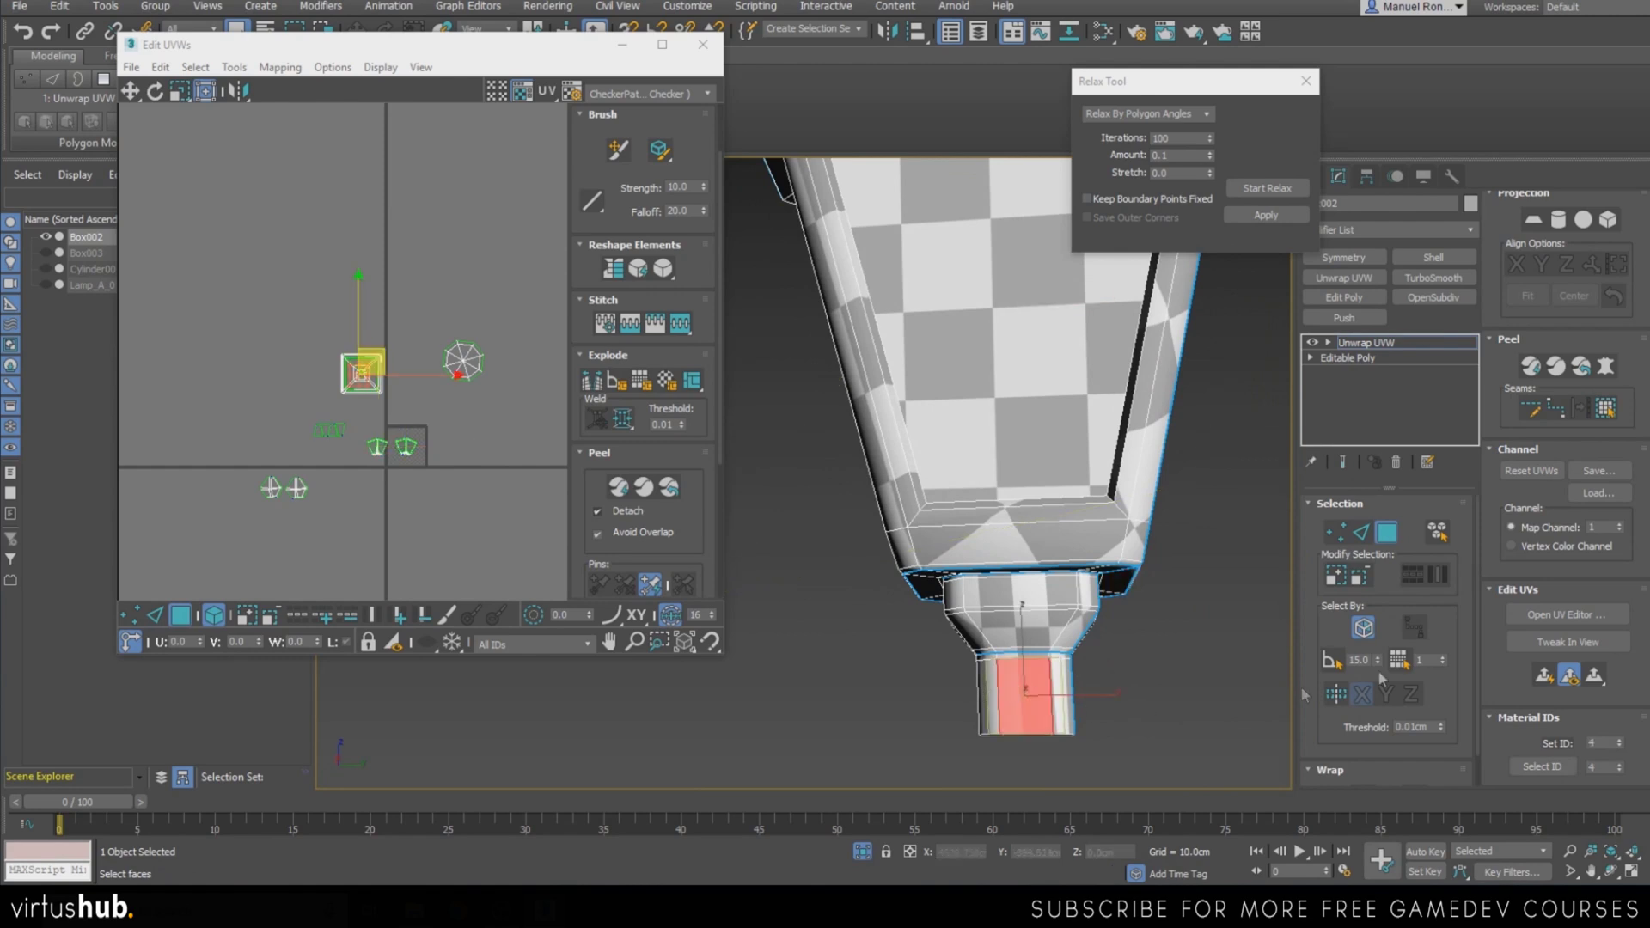
left_click(1605, 412)
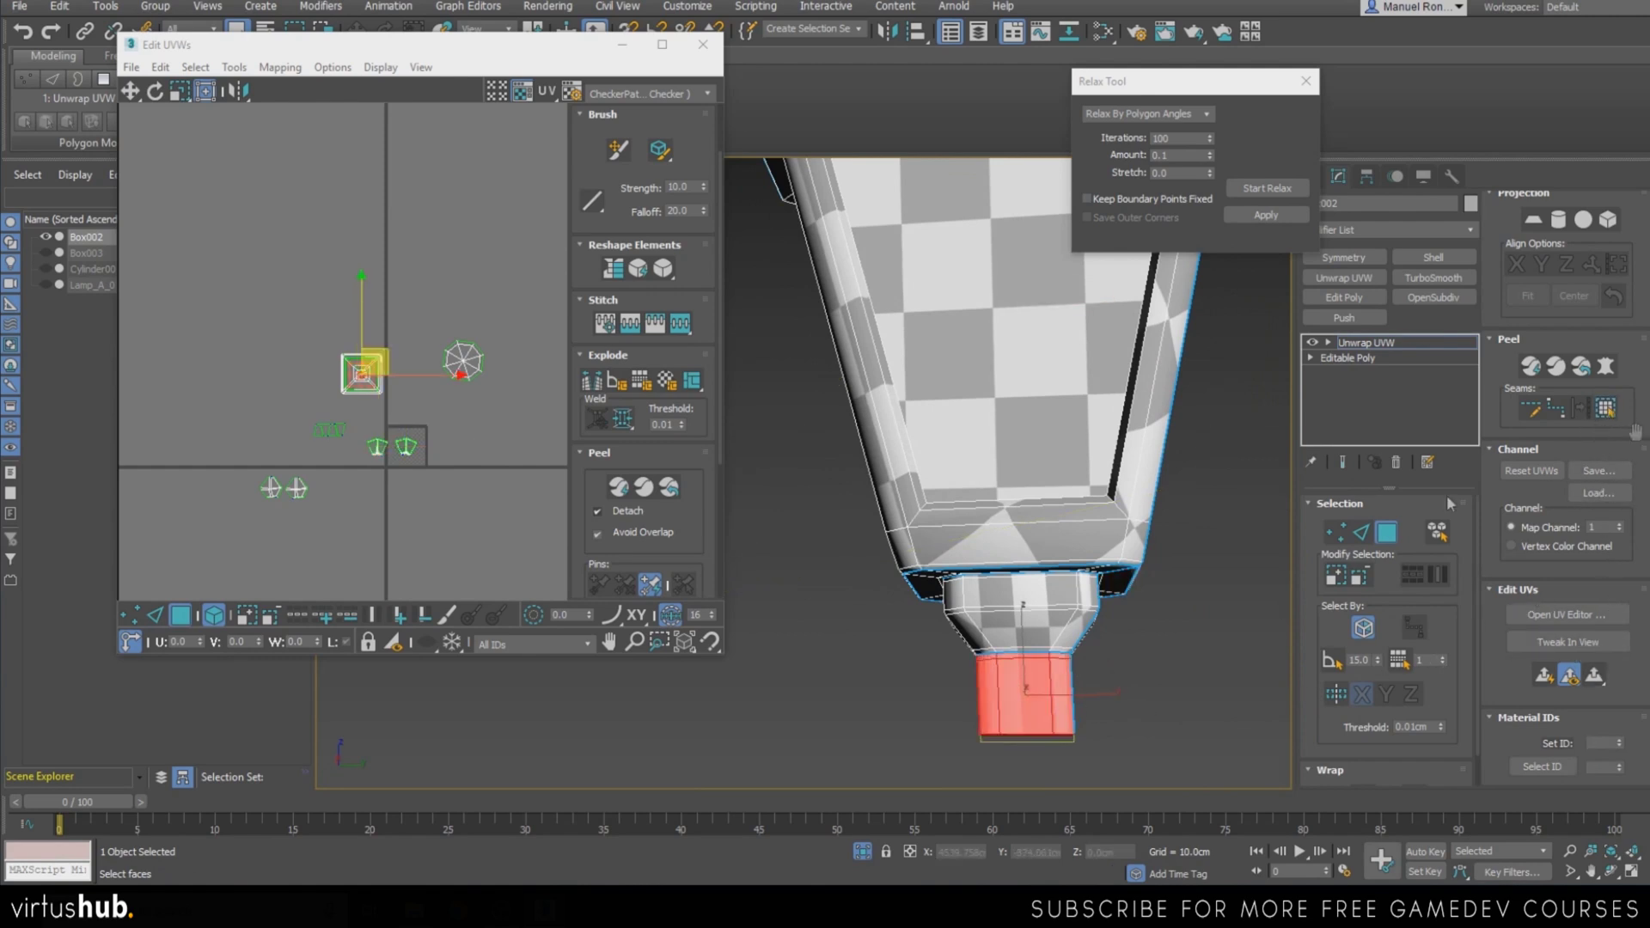
Apply a quick planar map to the selected post stub faces and relax their island by polygon angles
middle_click_drag(1036, 767, 1375, 658, "alt")
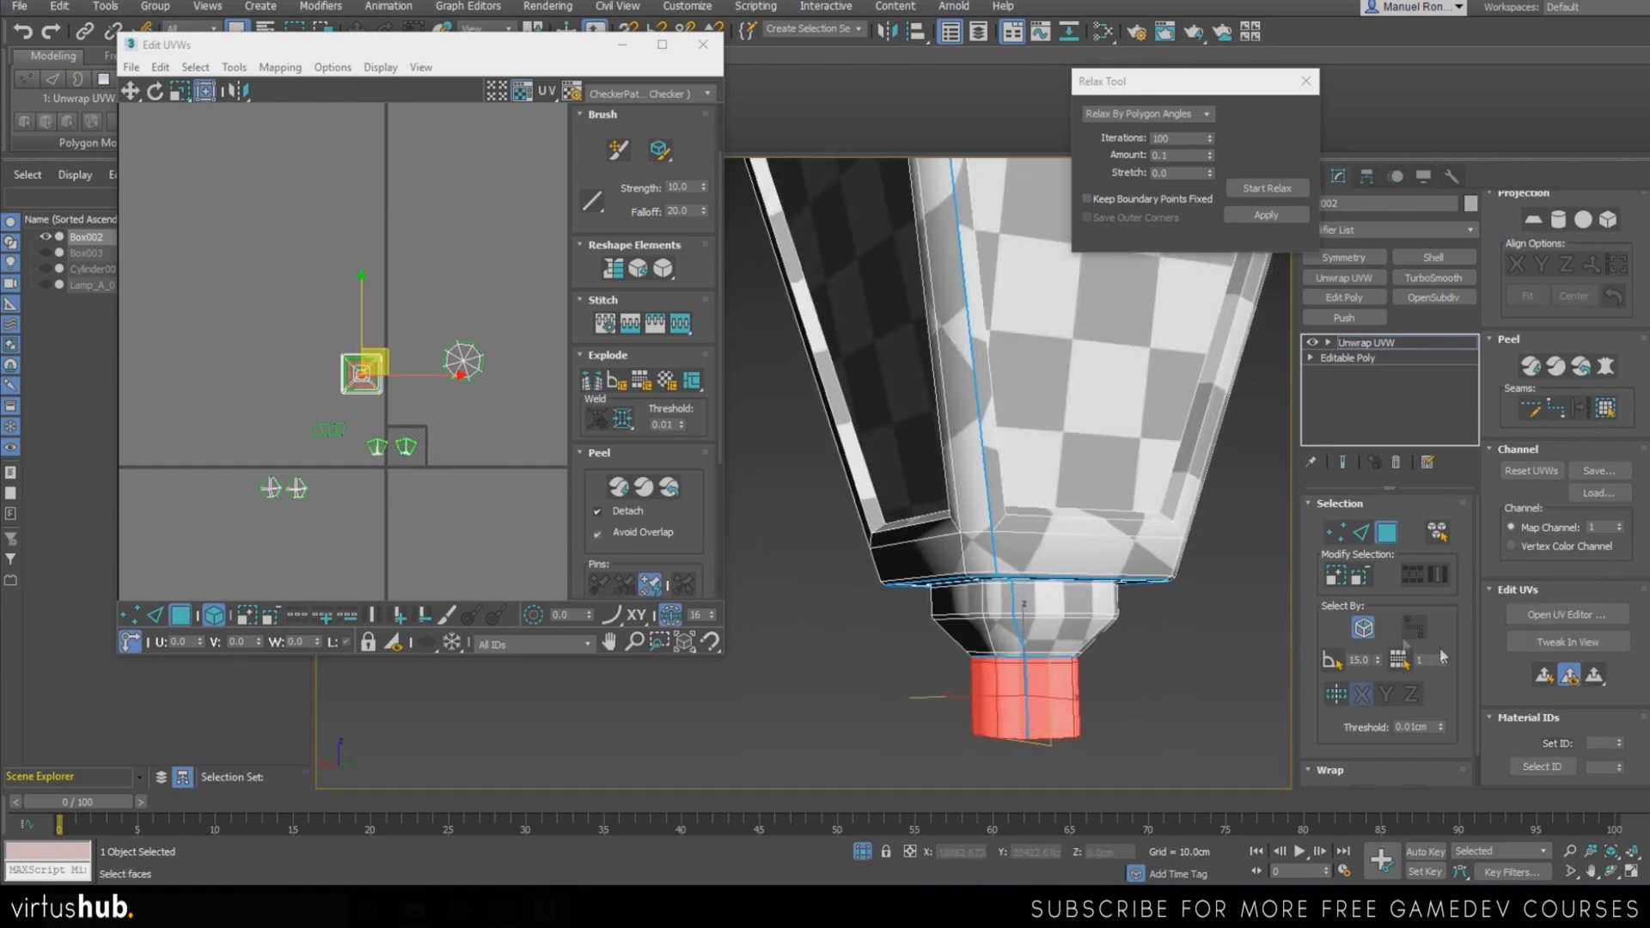
left_click(1545, 676)
scroll(420, 484, "up", 4)
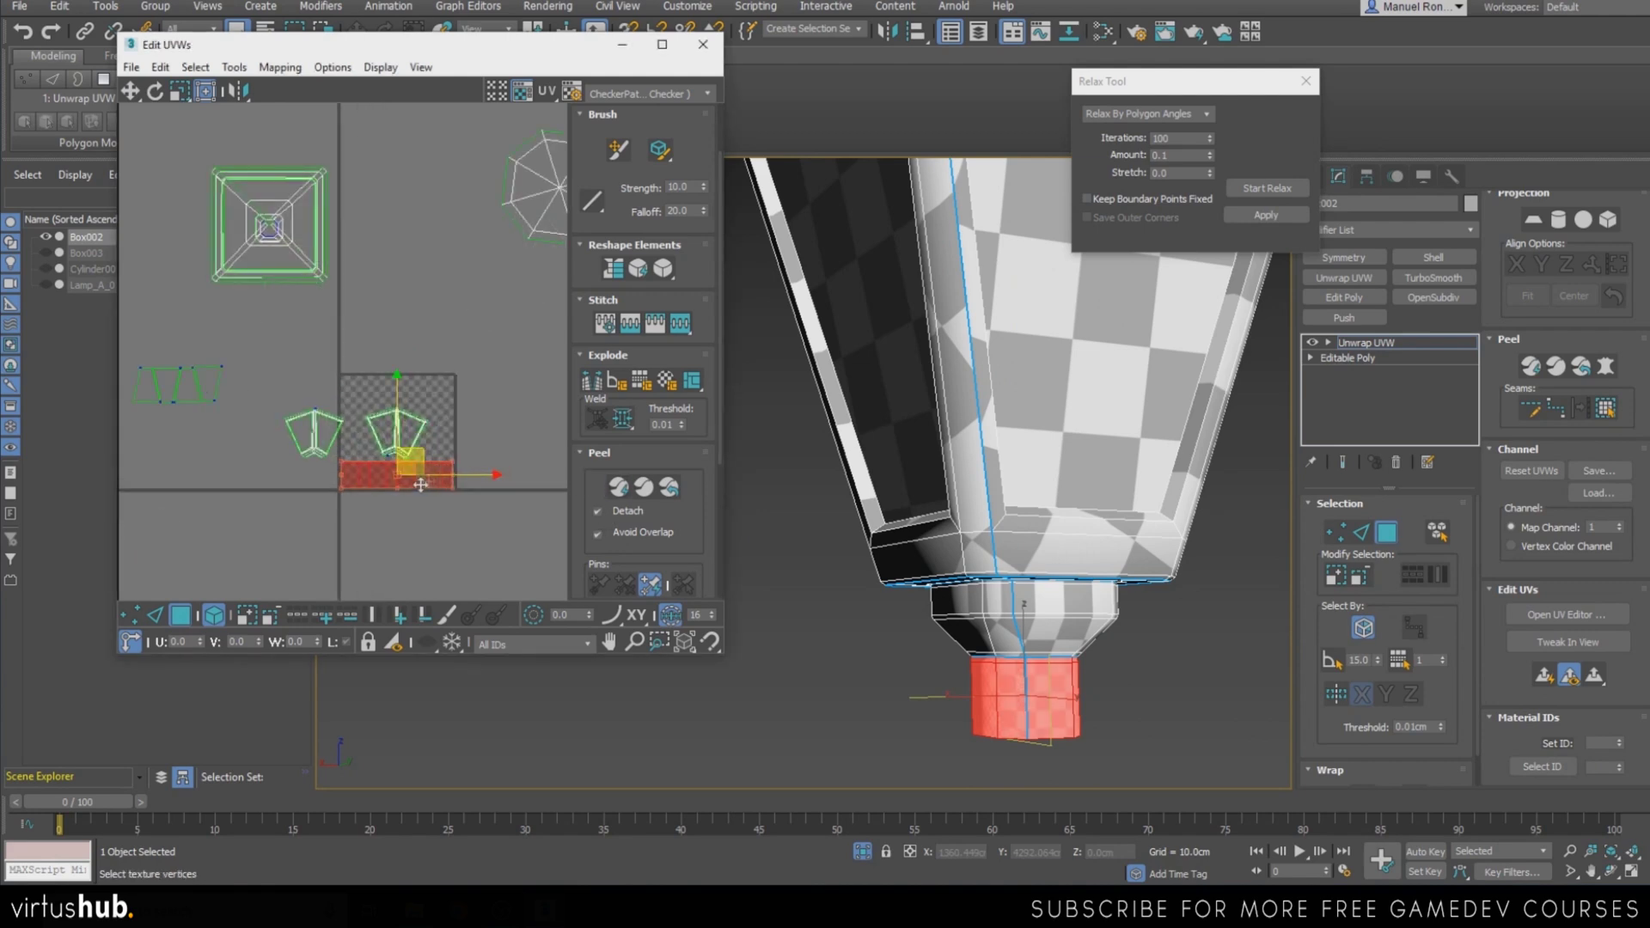
scroll(420, 484, "up", 4)
scroll(1057, 688, "up", 2)
middle_click_drag(1065, 711, 1000, 598, "alt")
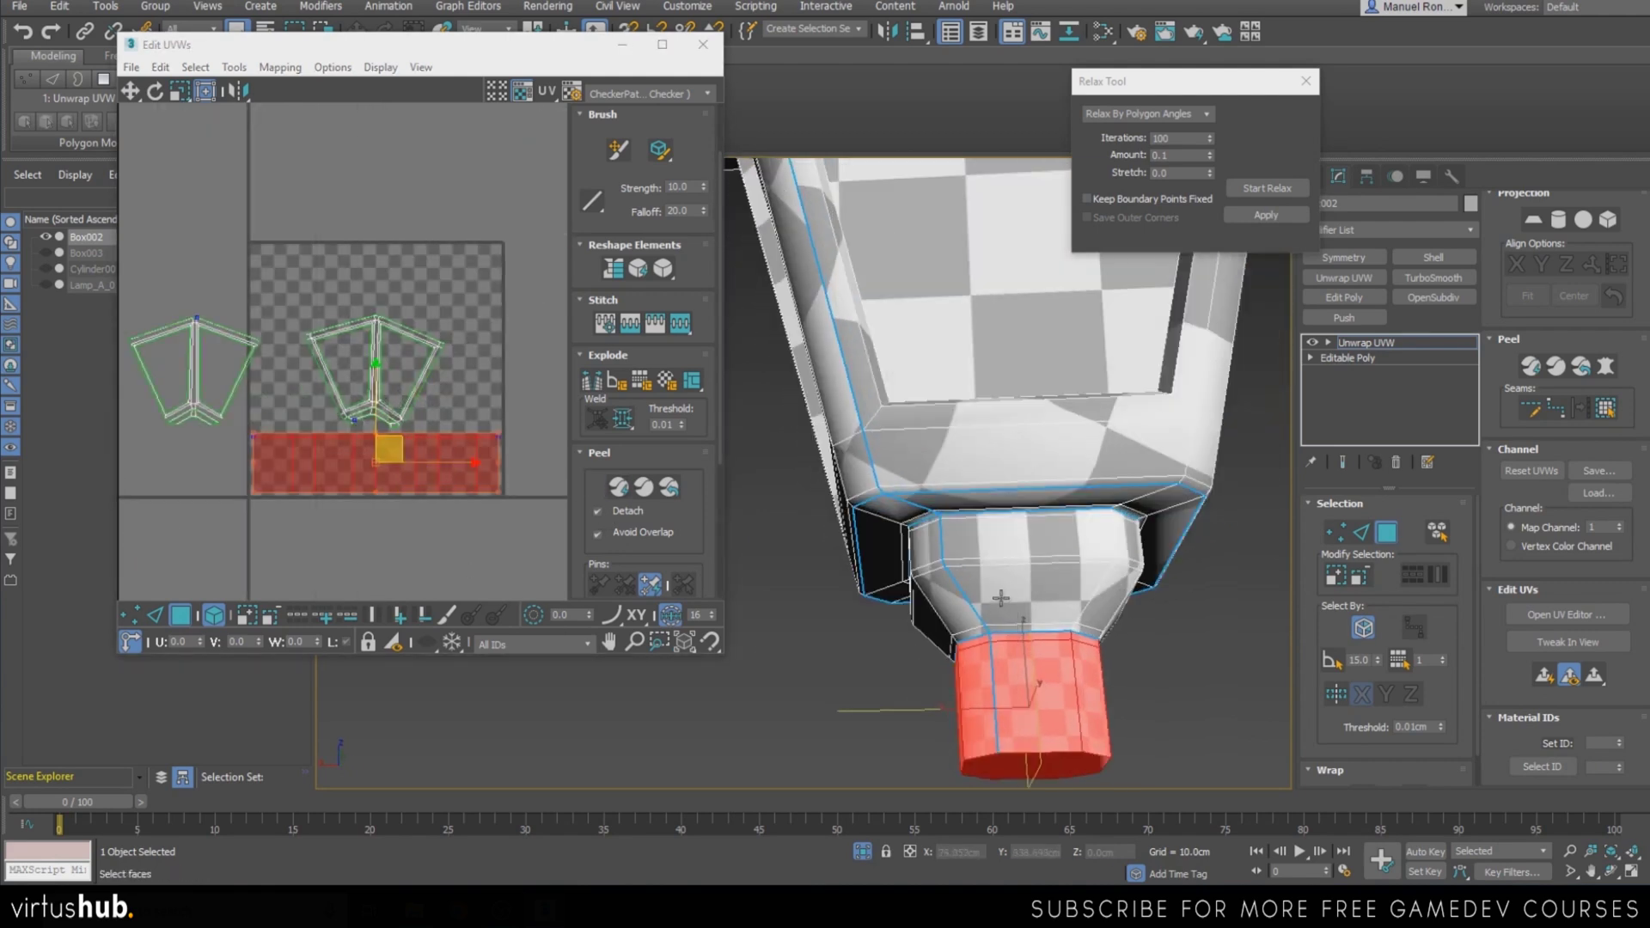
left_click(1292, 189)
left_click(1292, 189)
Select a sloped face of the collar above the post stub and expand the face selection to the surrounding seams
middle_click_drag(987, 653, 1088, 668, "alt")
scroll(1087, 668, "up", 5)
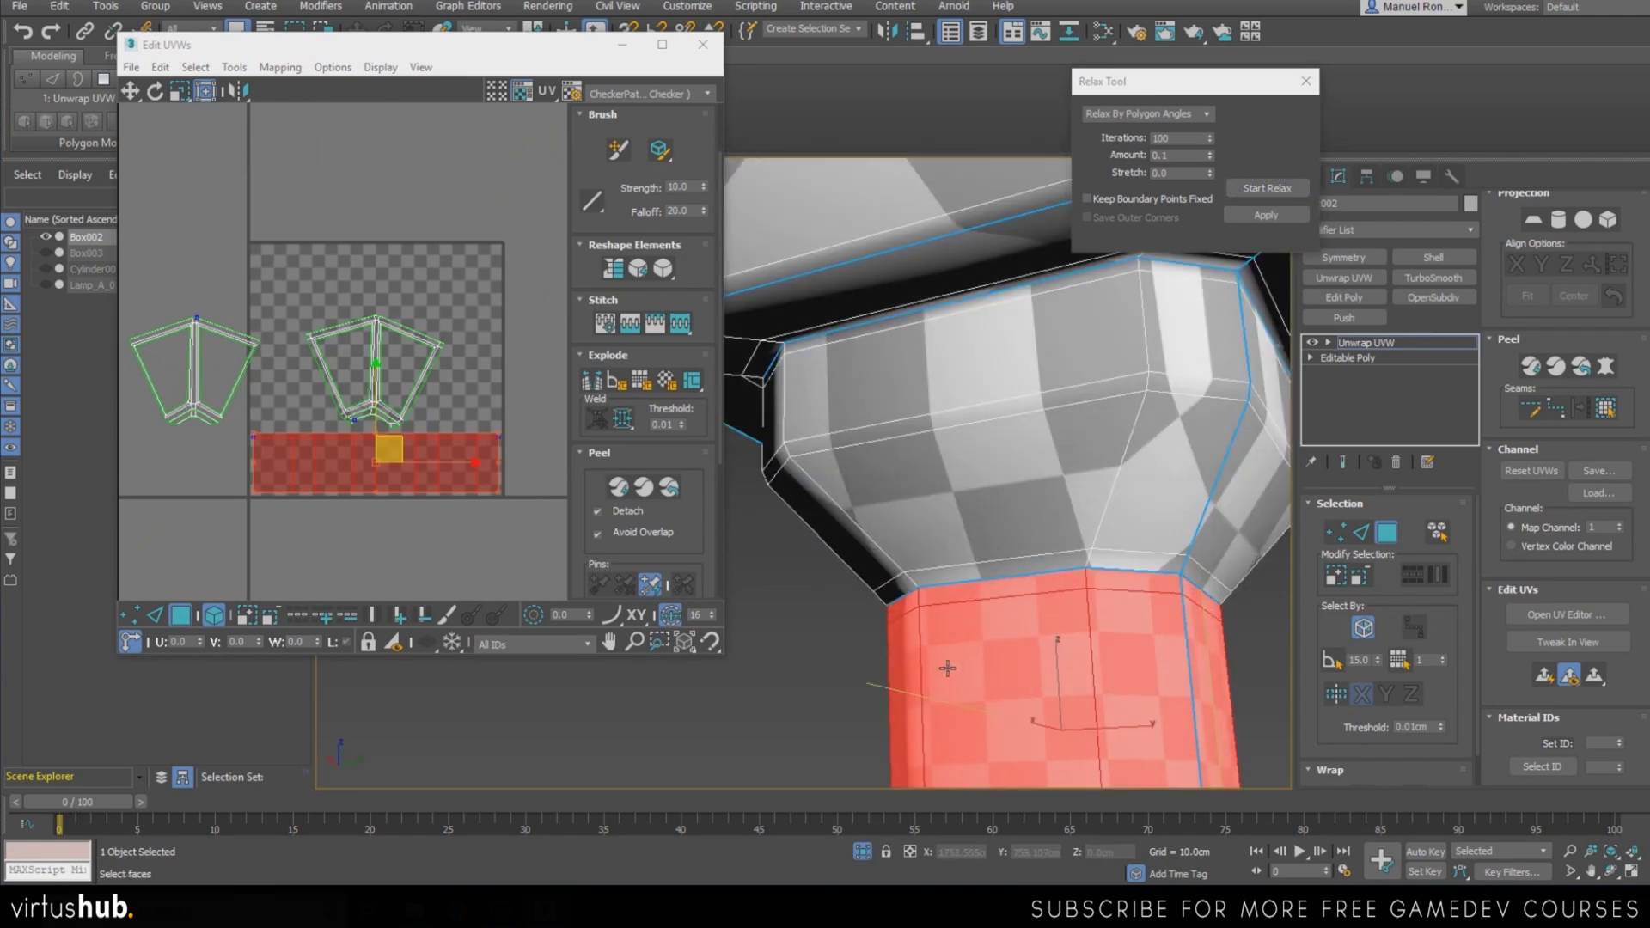
scroll(184, 505, "down", 4)
left_click(970, 495)
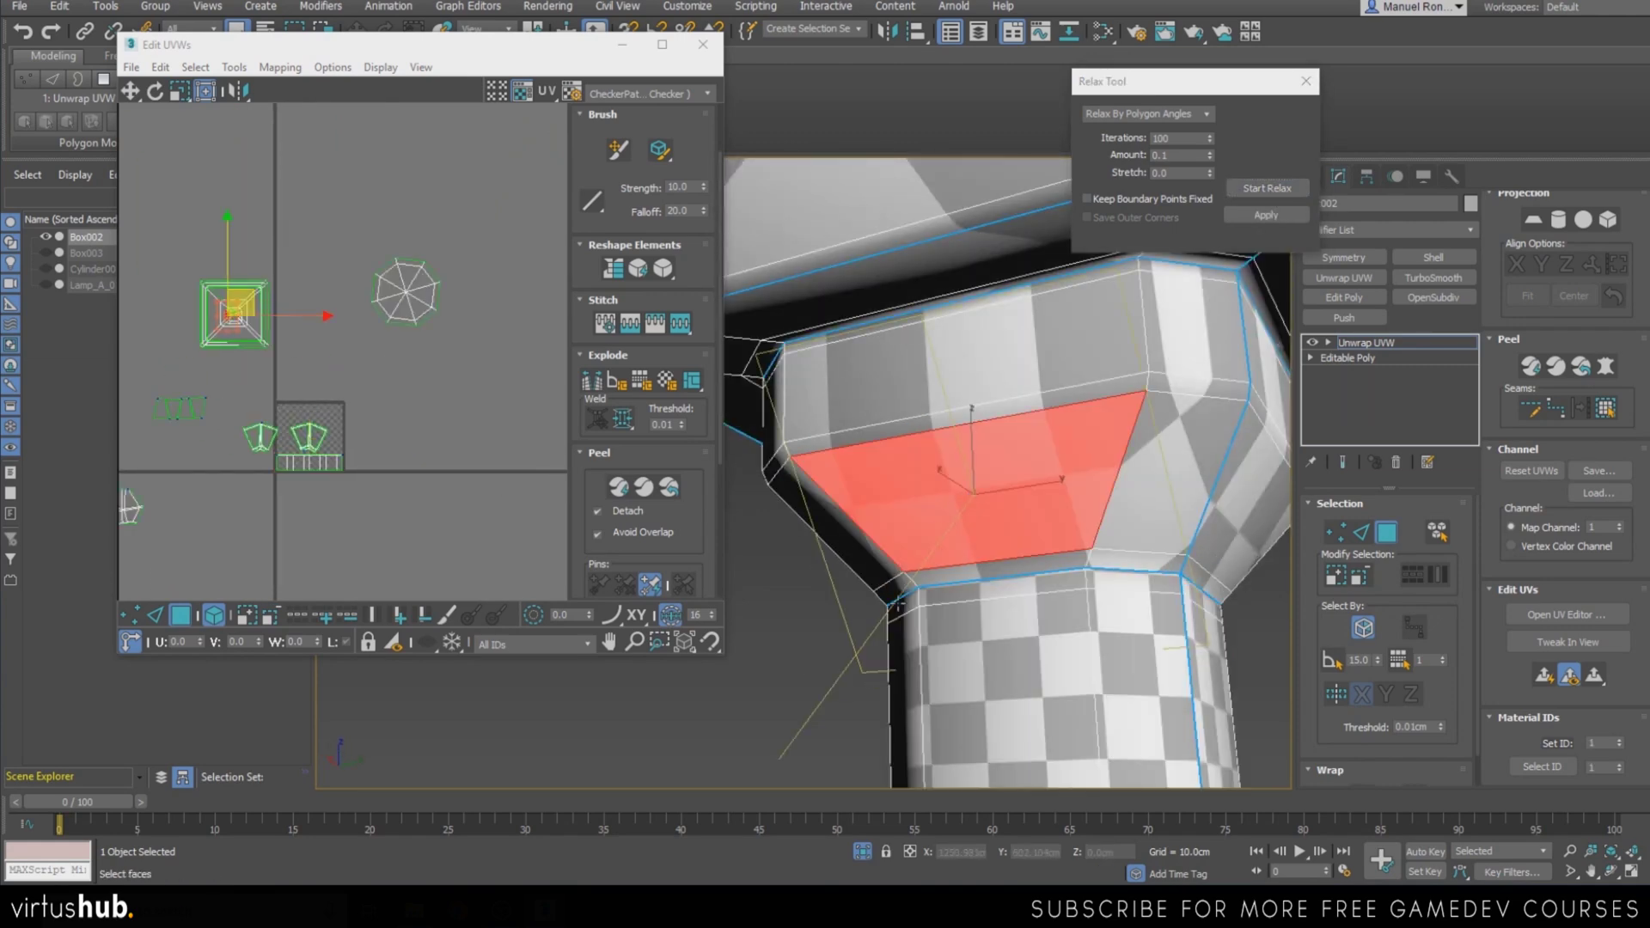
left_click(1603, 414)
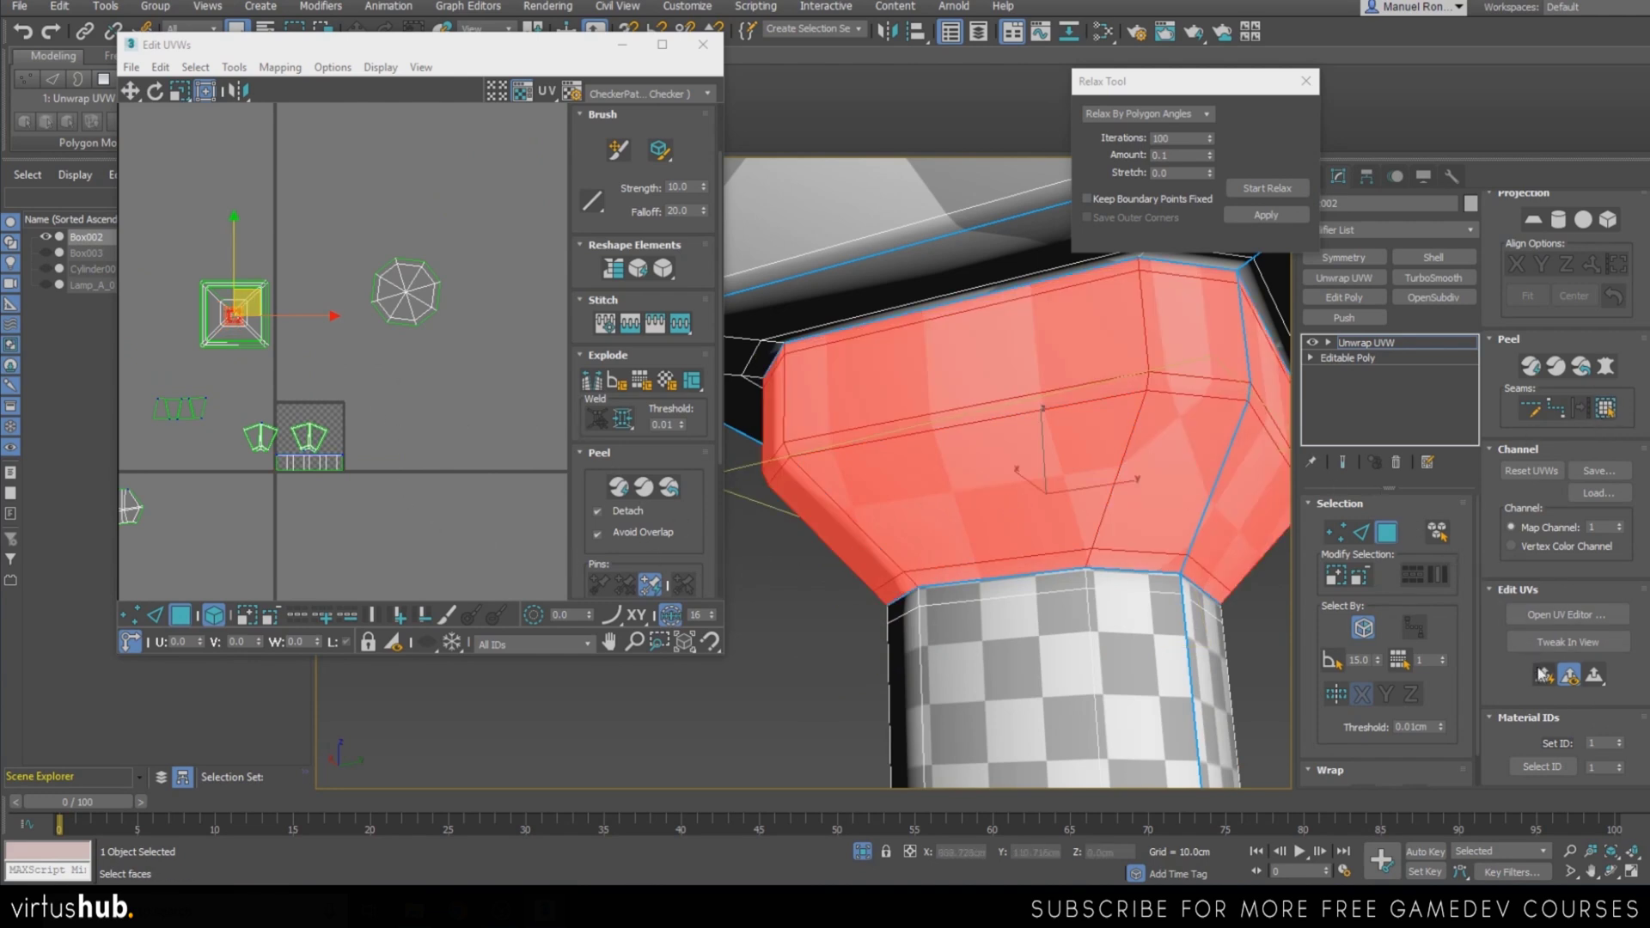
Unfold the selected collar faces with a quick planar map and a peel, and relax their island by polygon angles
left_click(1543, 673)
left_click(620, 488)
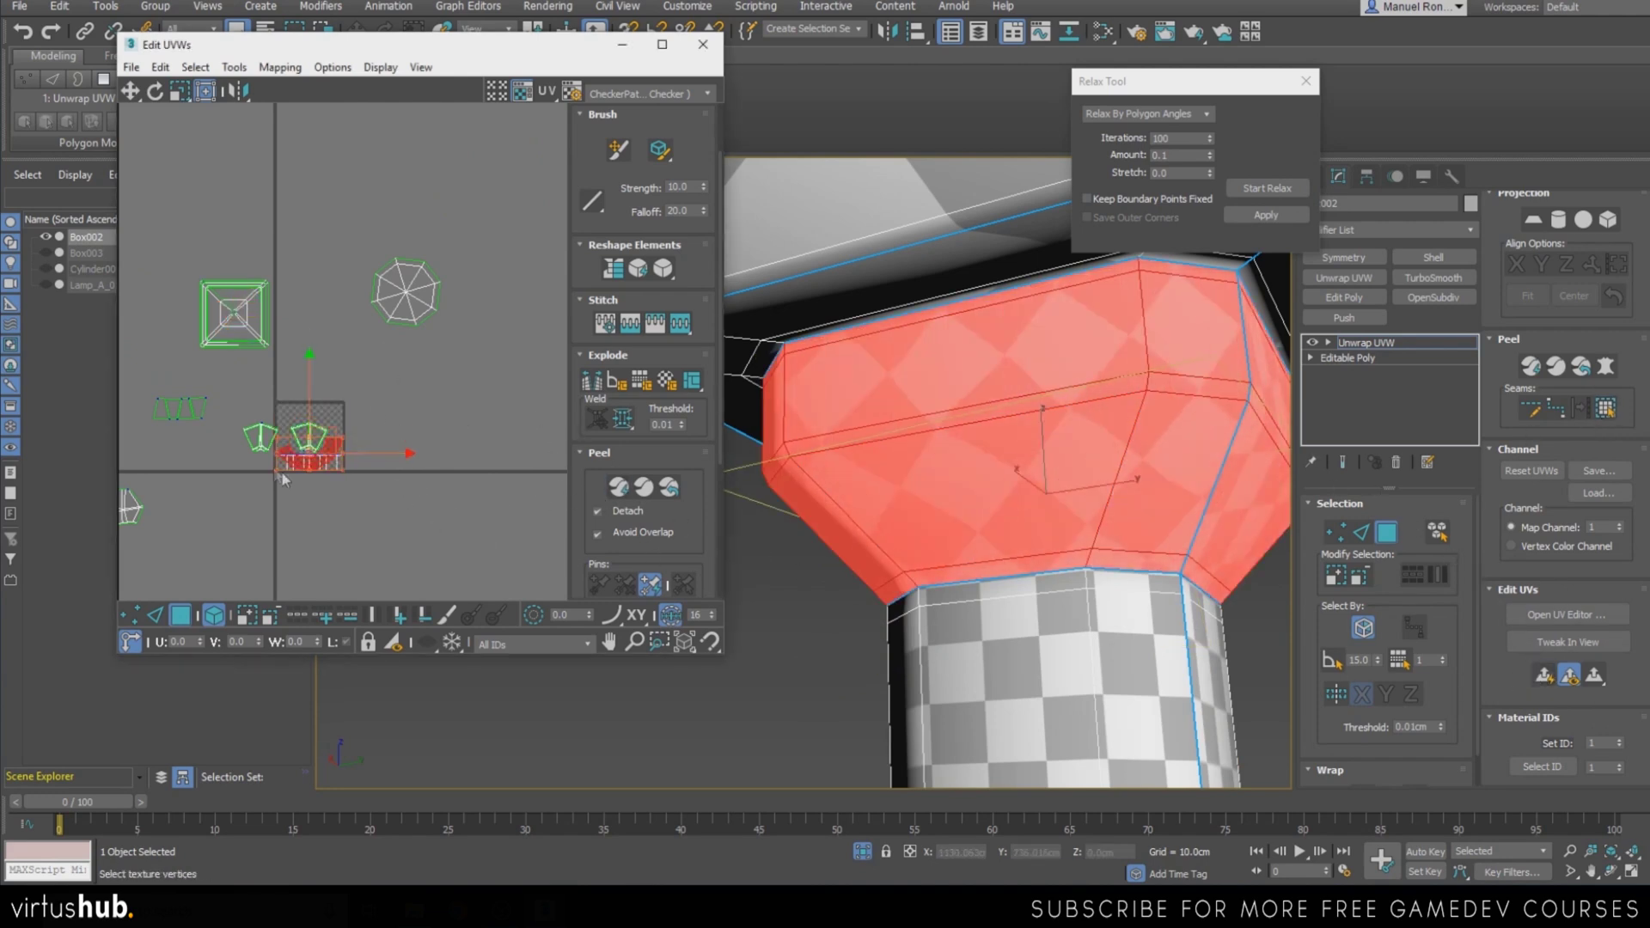
left_click(1261, 191)
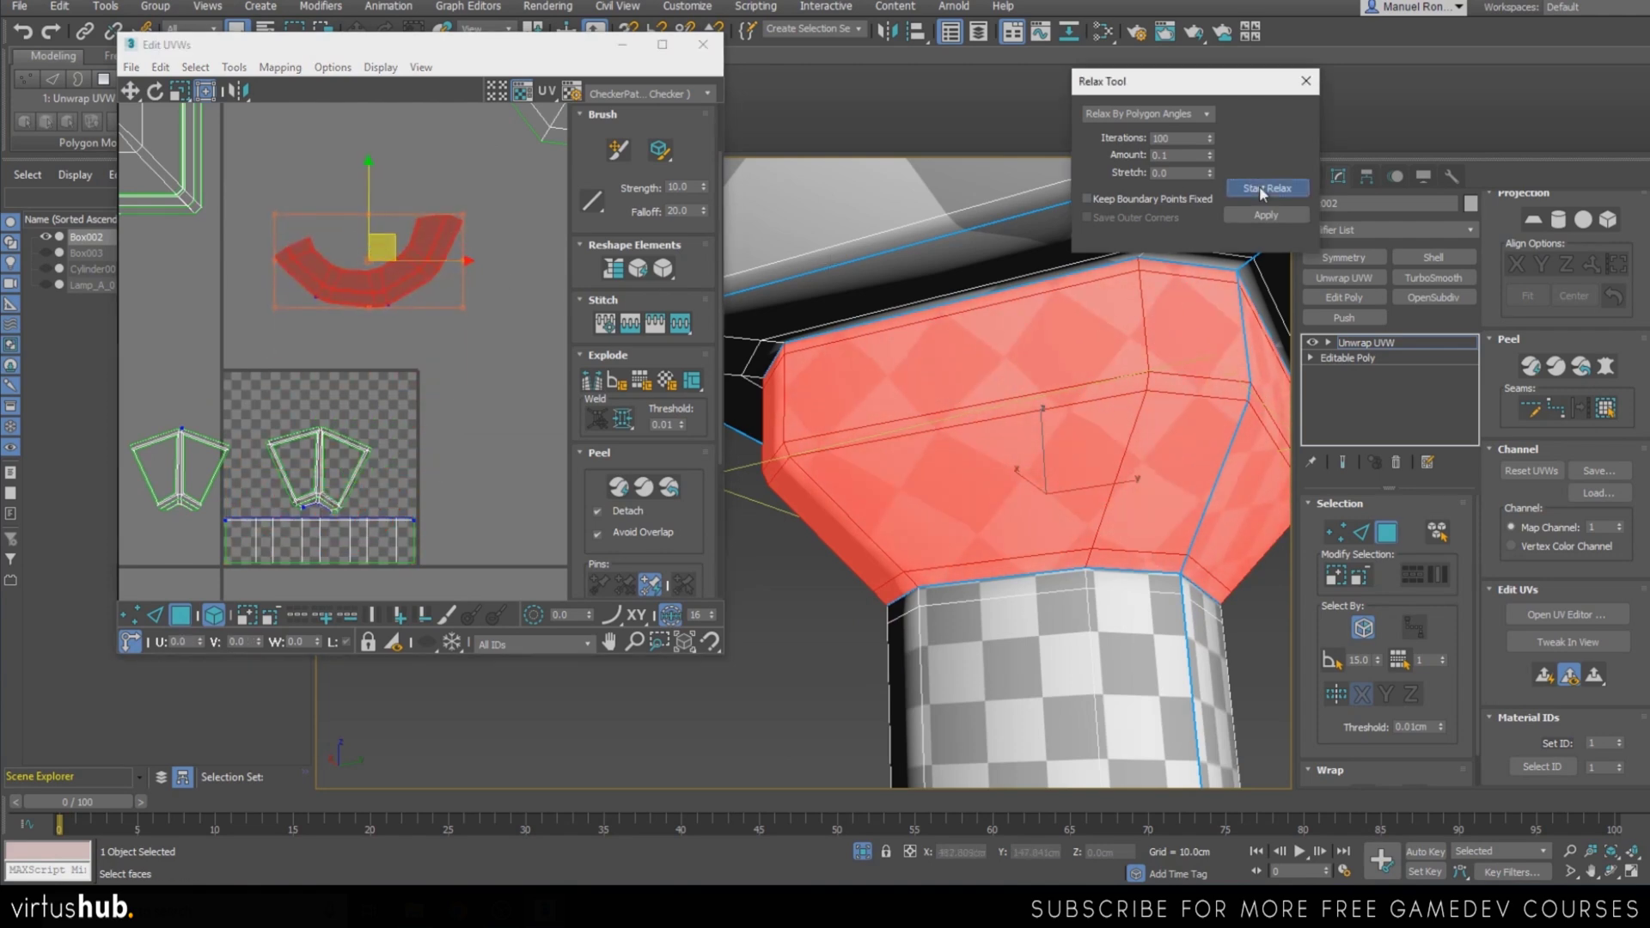
left_click(1261, 190)
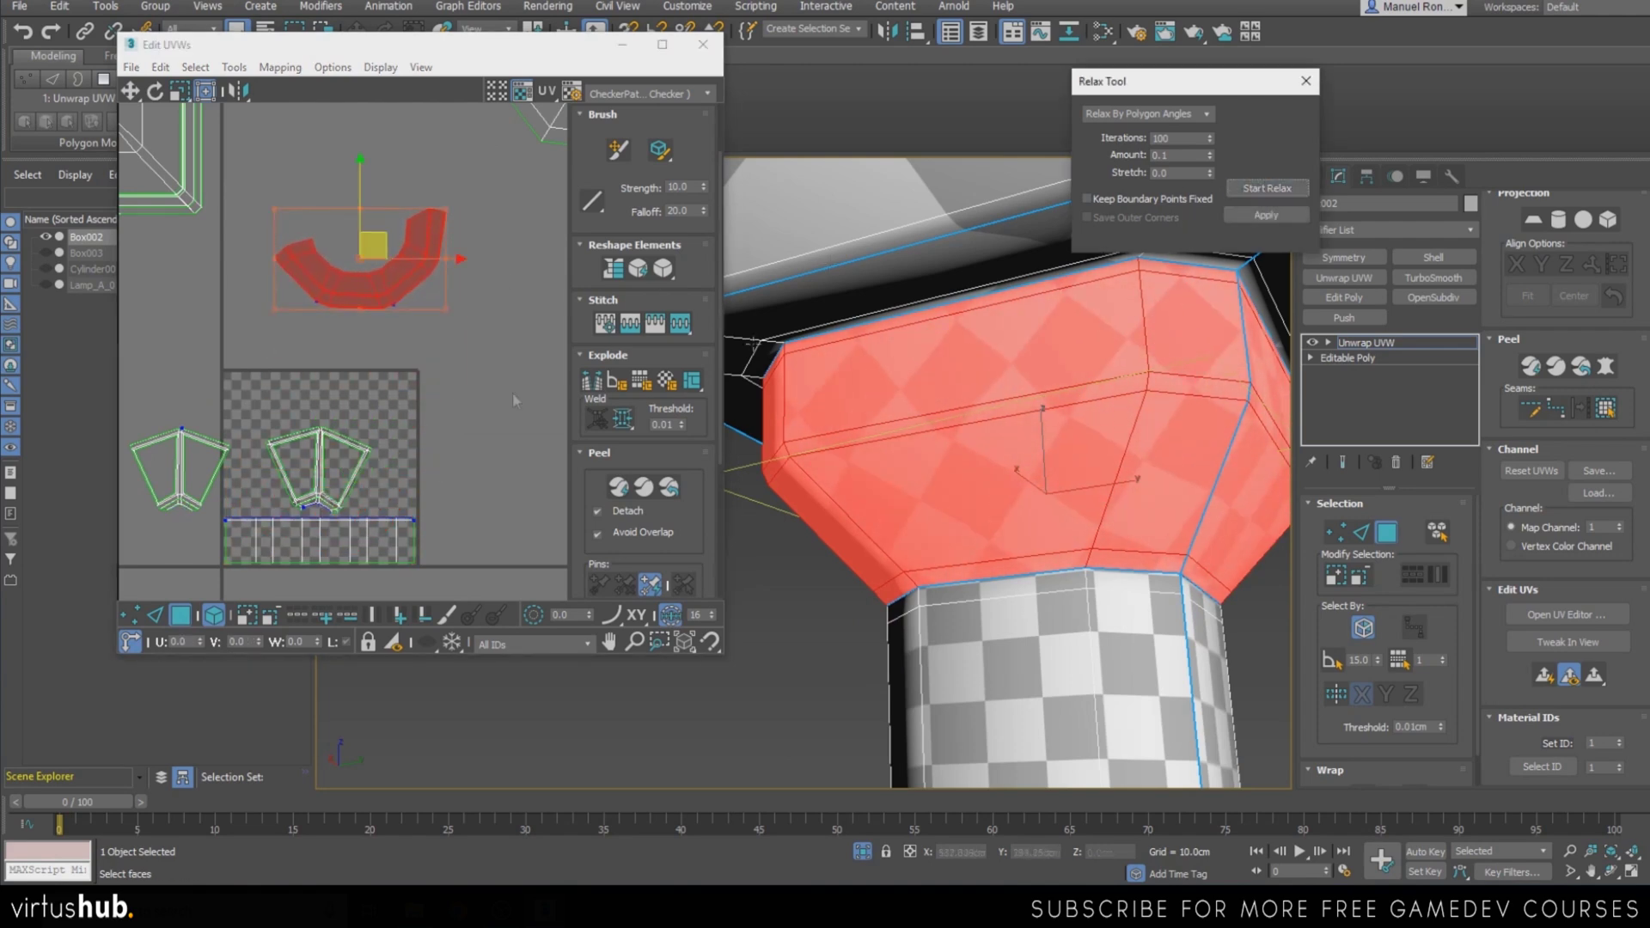
Rotate the collar's curved island upright and move it into the empty area beside the UV tile
scroll(421, 258, "up", 3)
left_click_drag(469, 233, 520, 273)
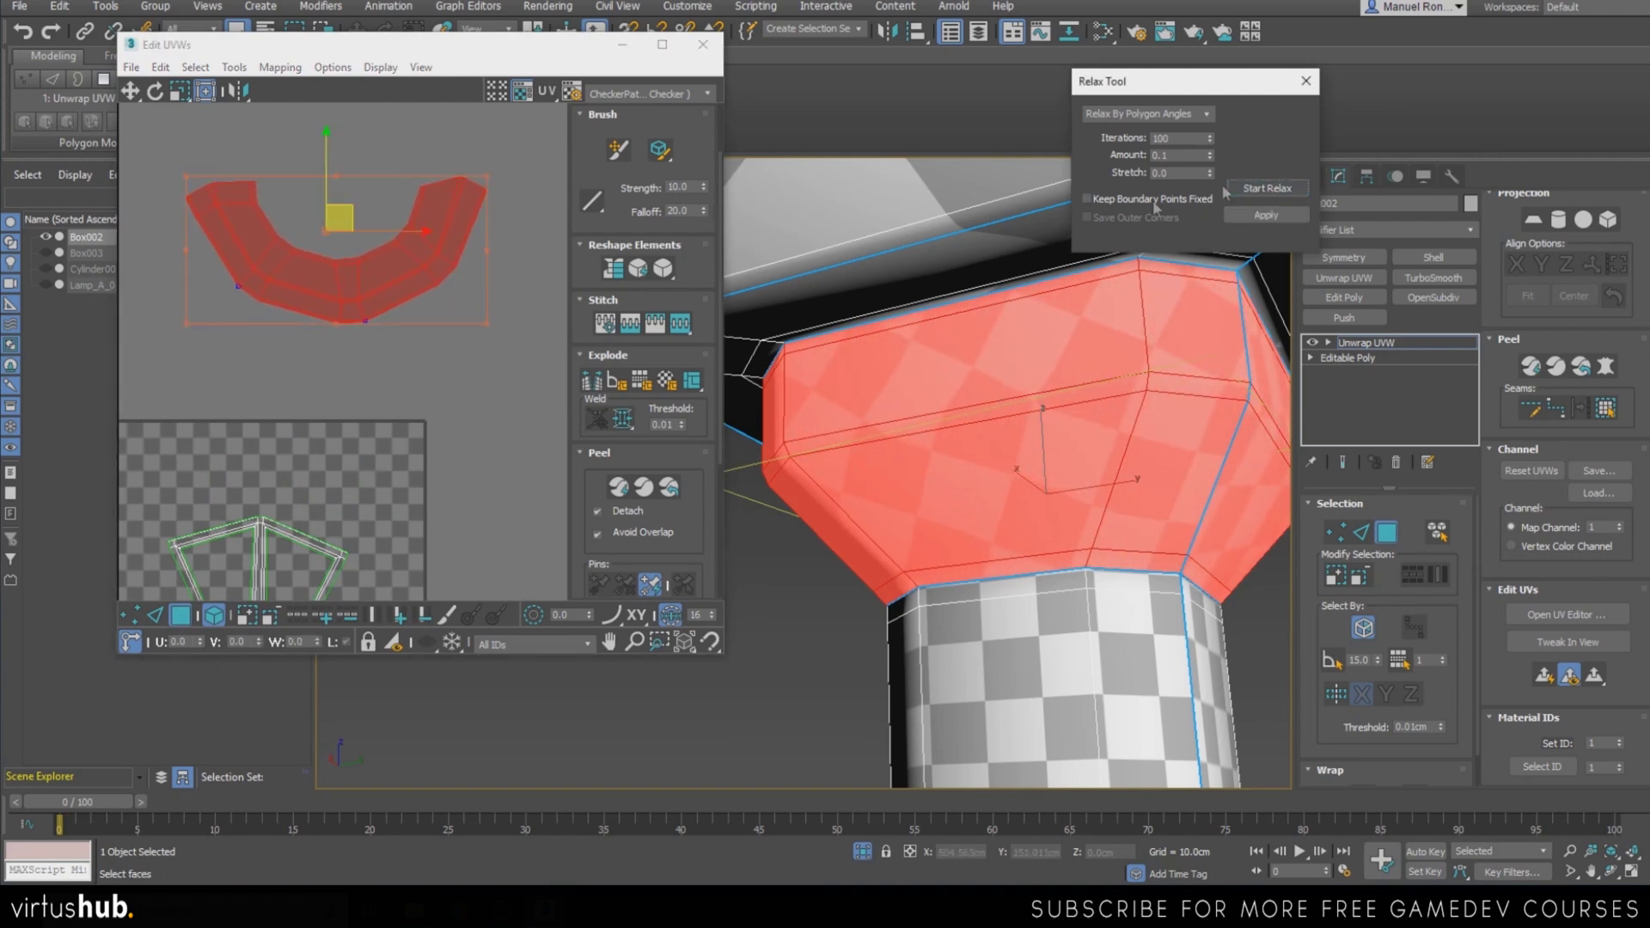
left_click_drag(336, 222, 559, 410)
scroll(478, 421, "down", 3)
Select an underside face of the lantern body just above the collar and expand the face selection to the surrounding seams
scroll(1019, 576, "down", 4)
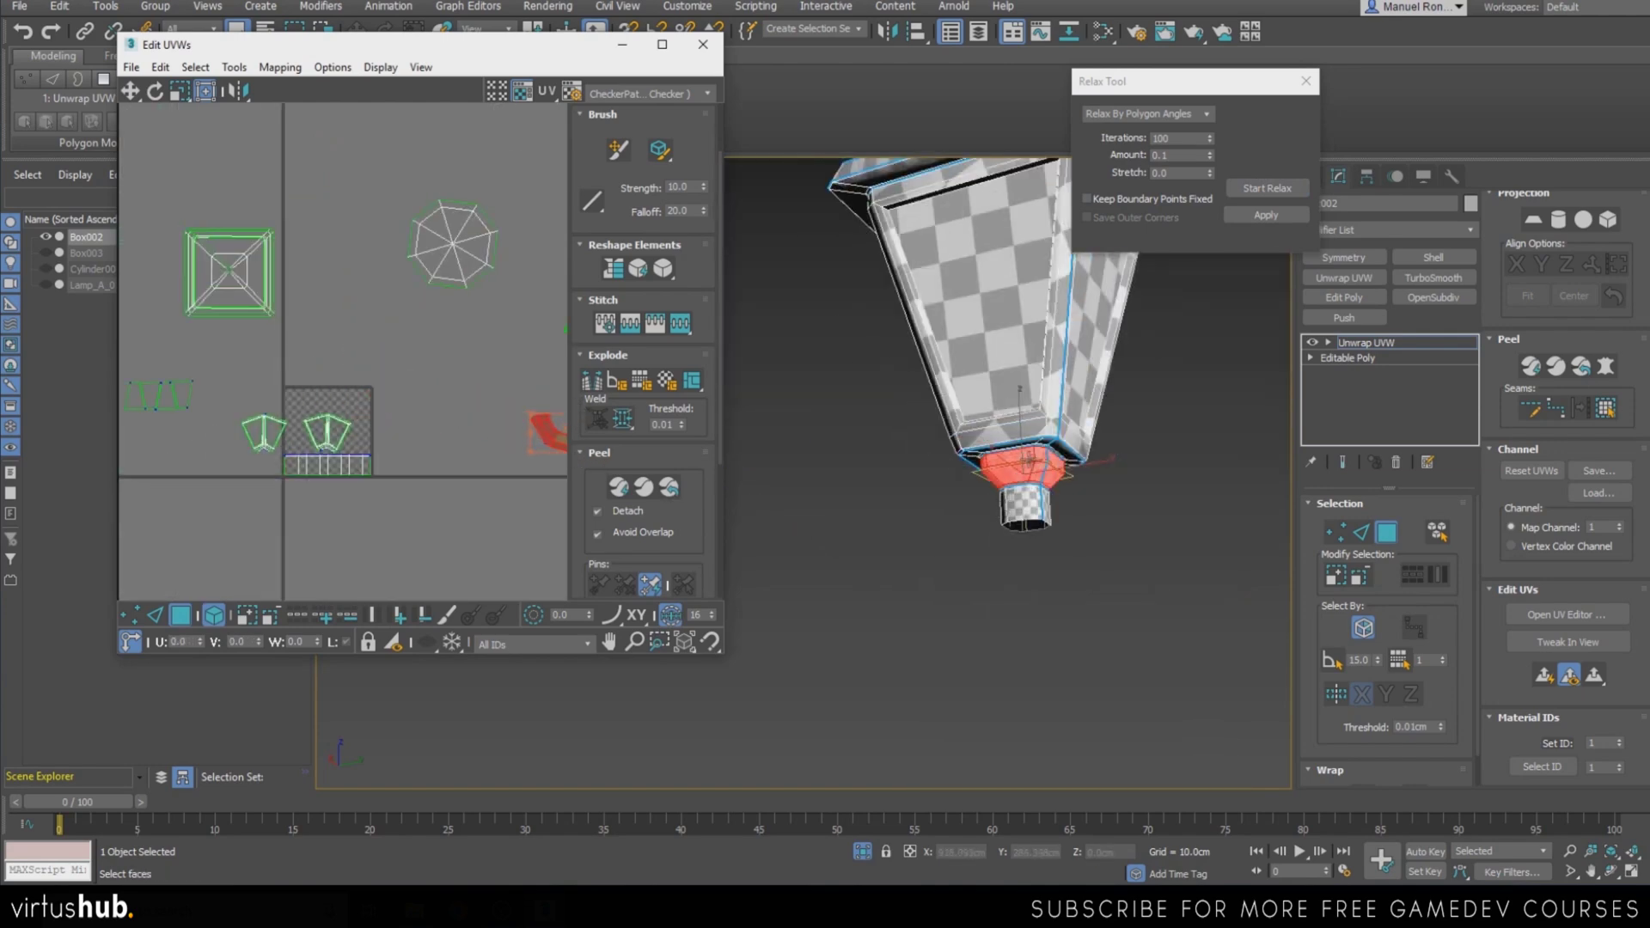
middle_click_drag(1050, 437, 1054, 363, "alt")
left_click(1034, 364)
scroll(1067, 378, "up", 3)
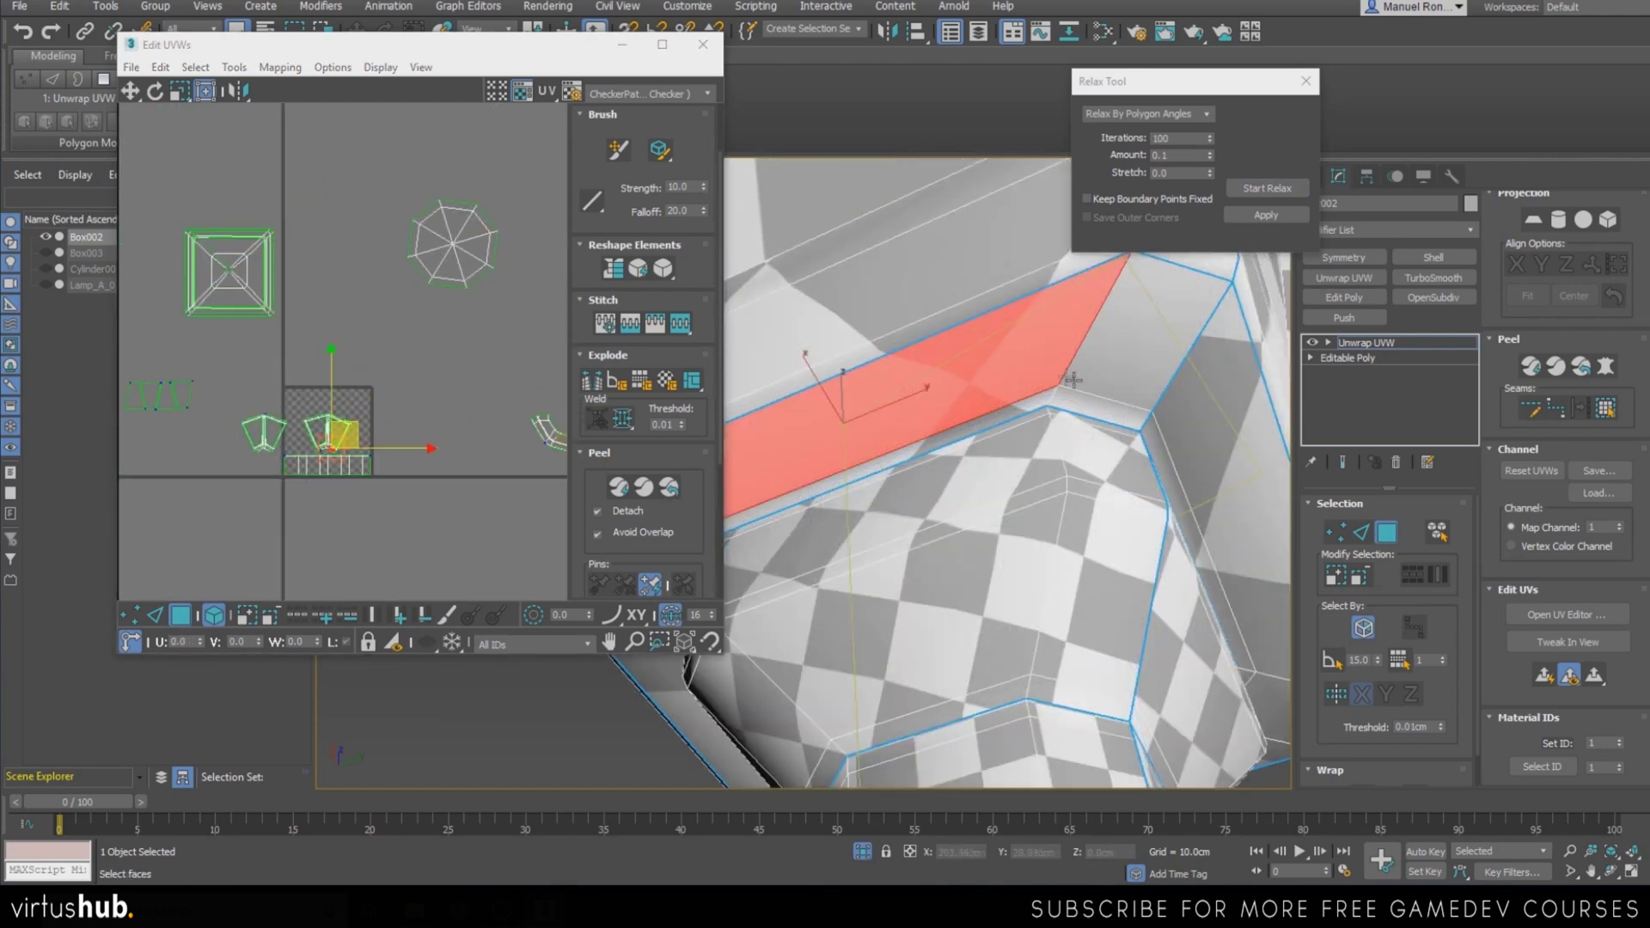
middle_click_drag(1106, 413, 1242, 512, "alt")
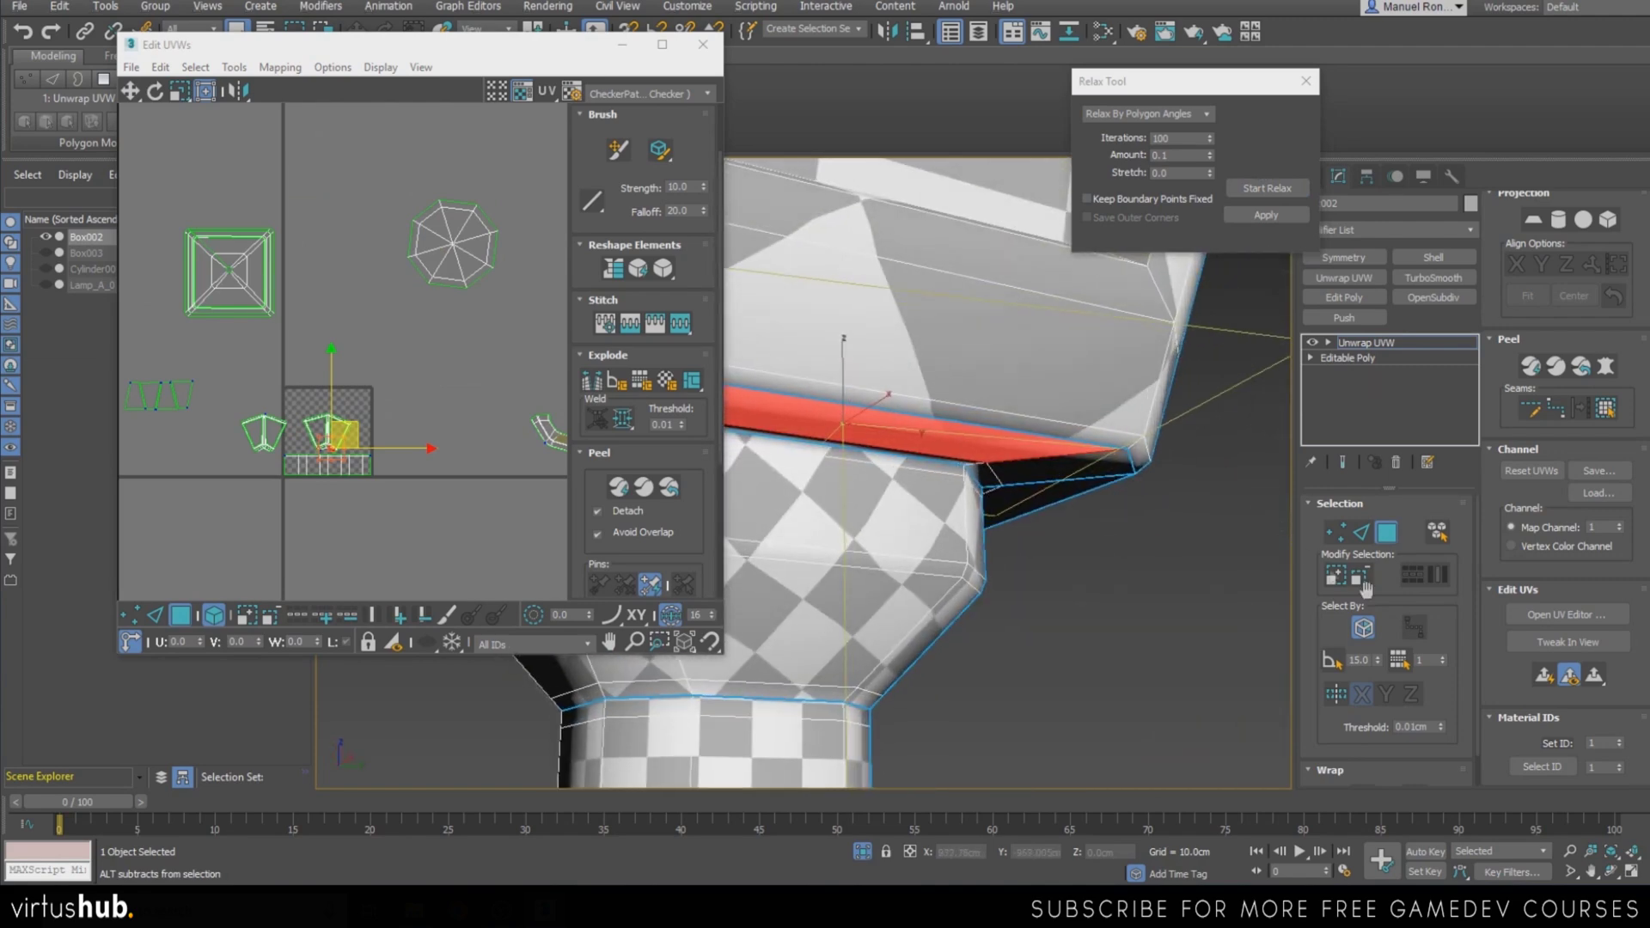
middle_click_drag(1411, 572, 990, 448, "alt")
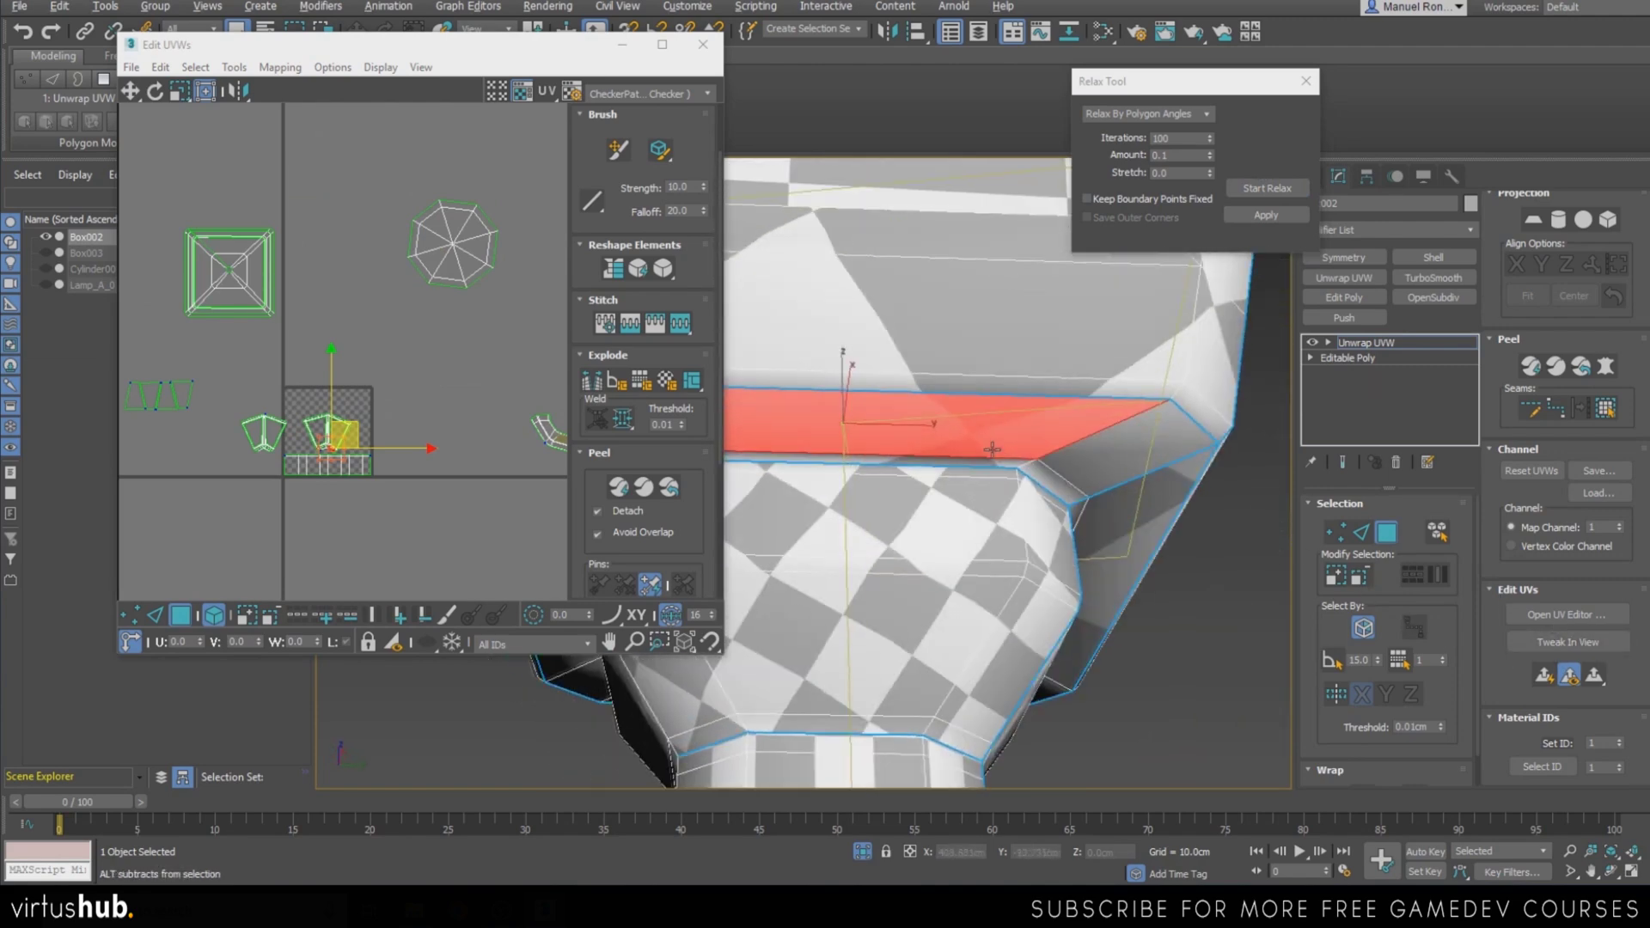
left_click(1605, 410)
middle_click_drag(988, 640, 1104, 608, "alt")
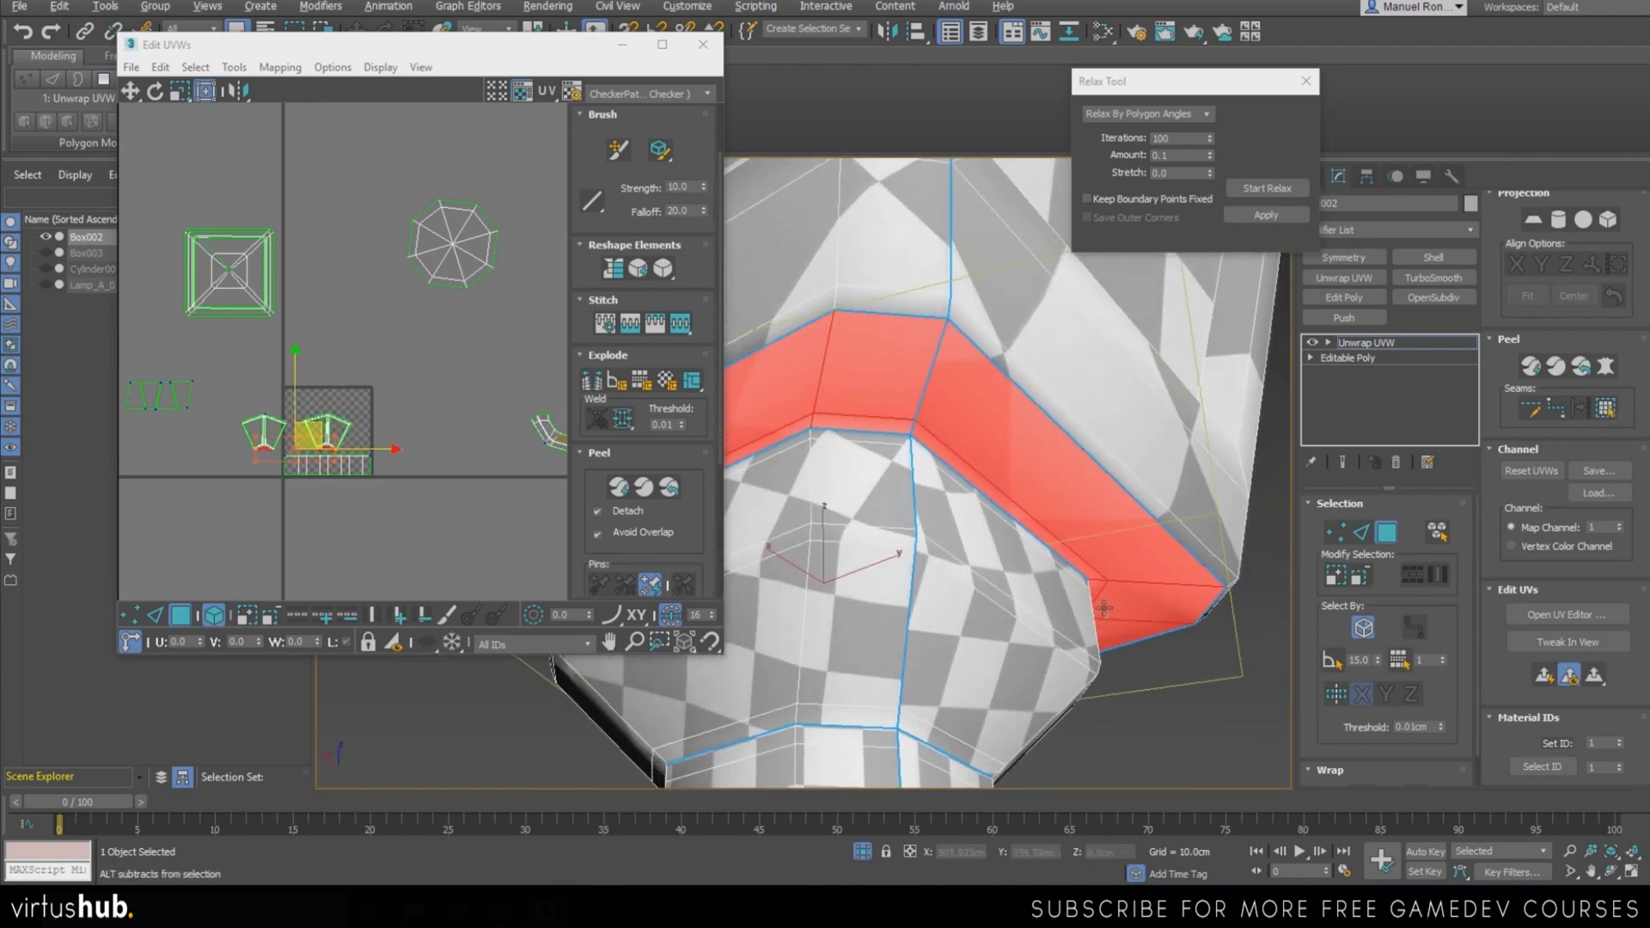
Apply a quick planar map to the underside ring faces and move their island below the UV tile
left_click(1545, 674)
scroll(410, 471, "up", 5)
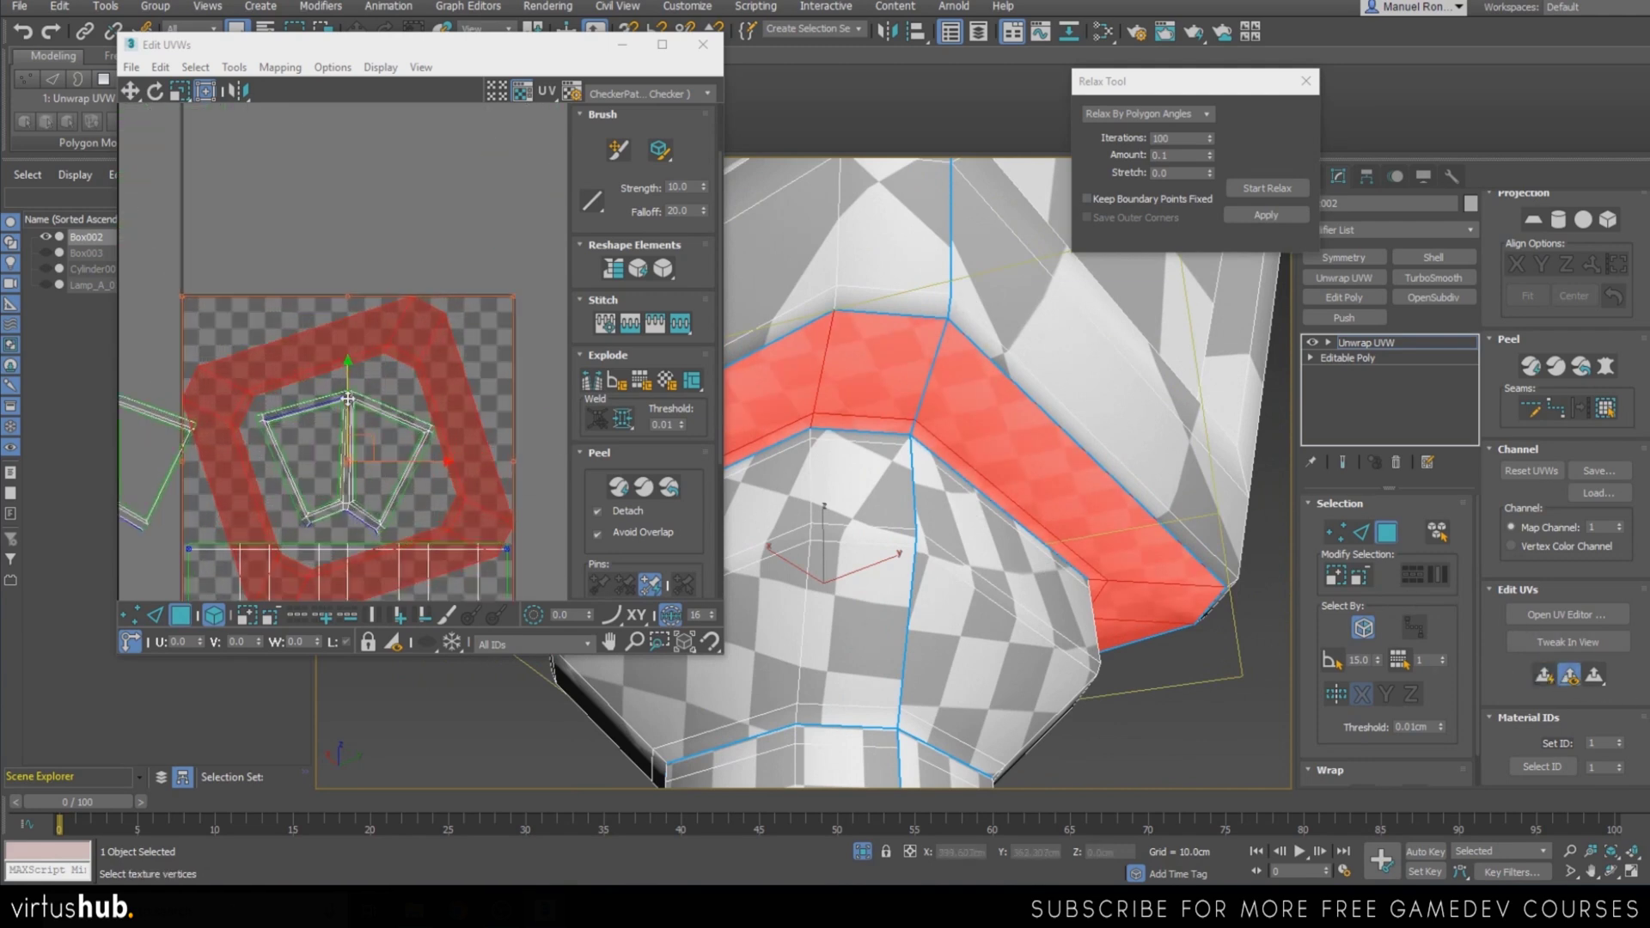
scroll(389, 396, "down", 4)
left_click_drag(389, 392, 364, 565)
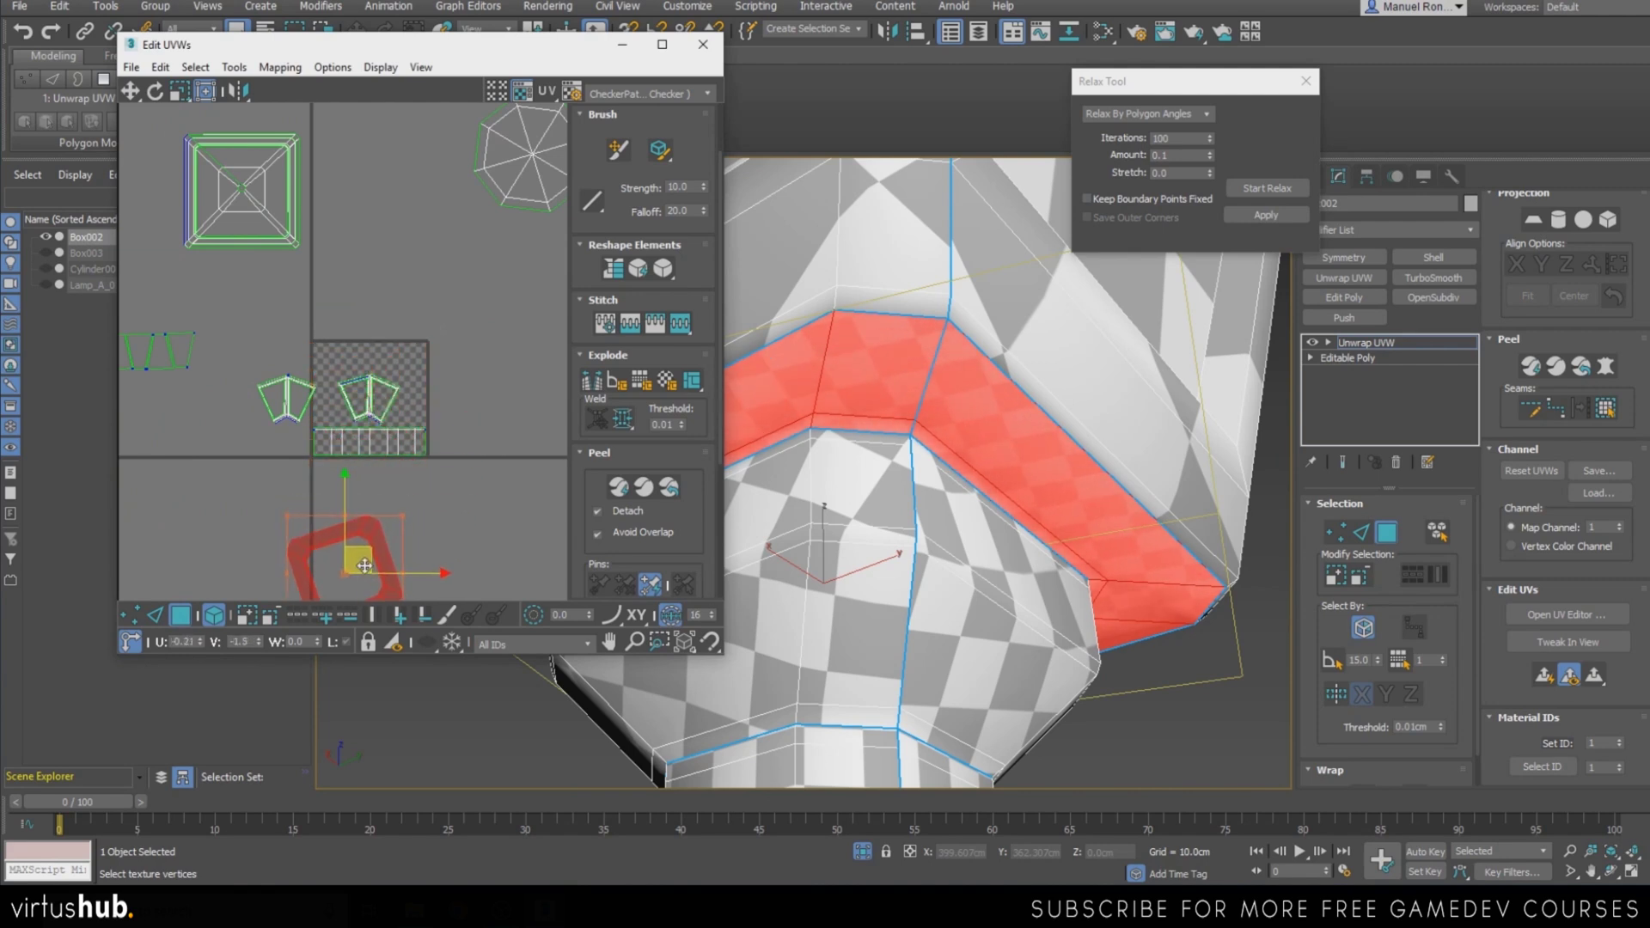
middle_click_drag(365, 567, 392, 509)
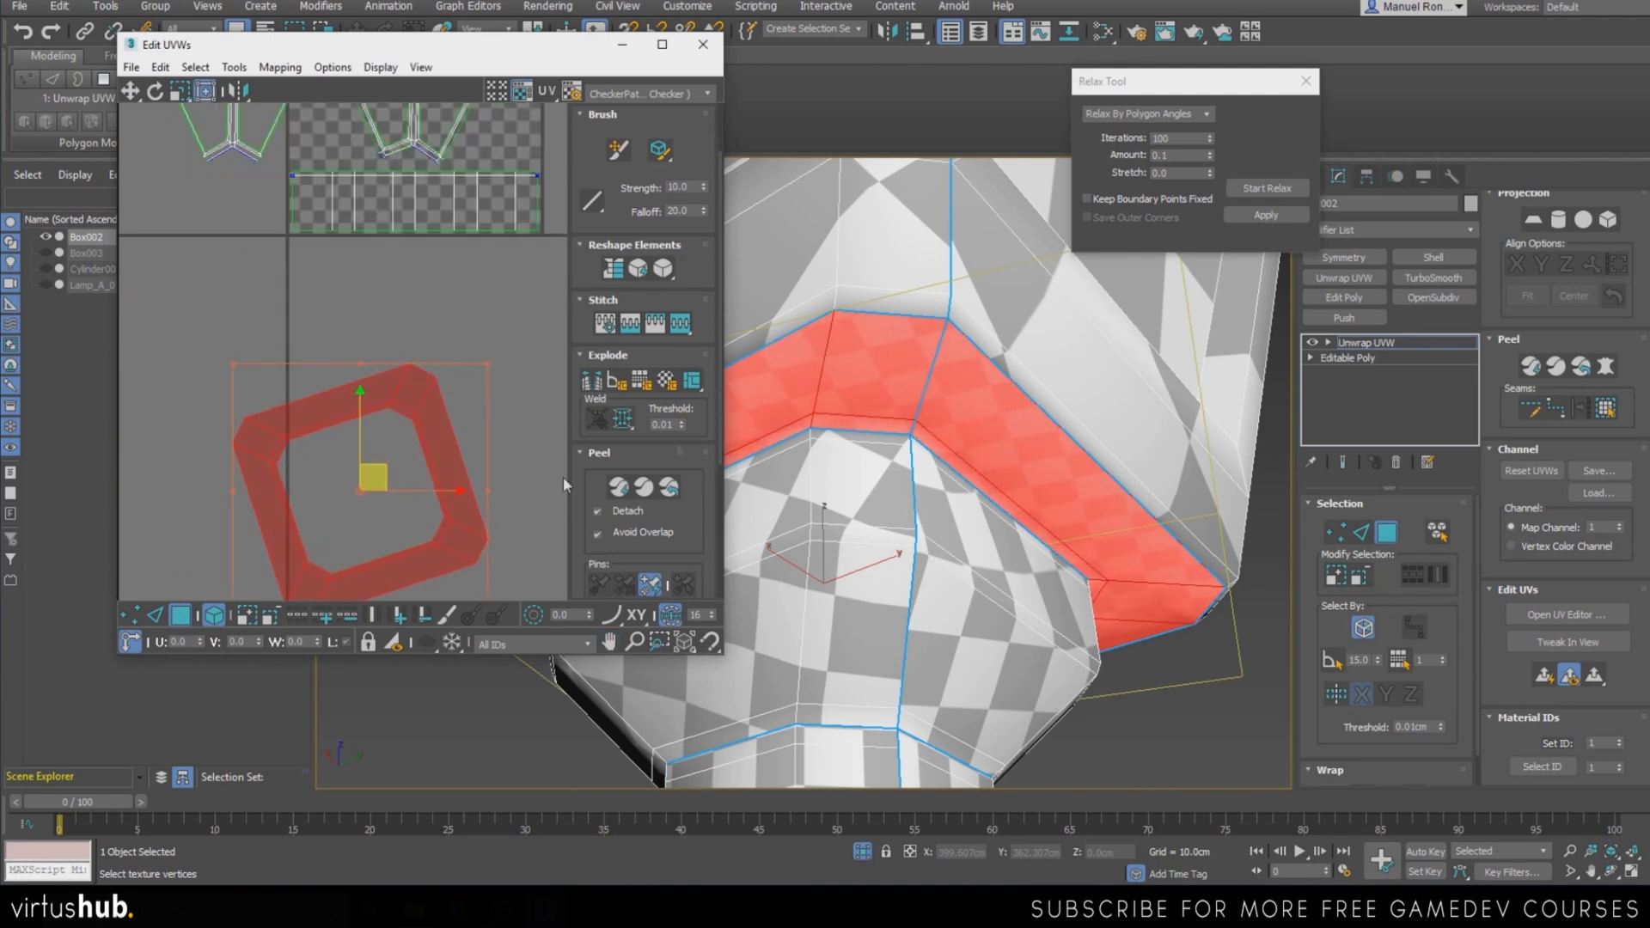
Peel the underside ring faces and relax their island by polygon angles
left_click(619, 486)
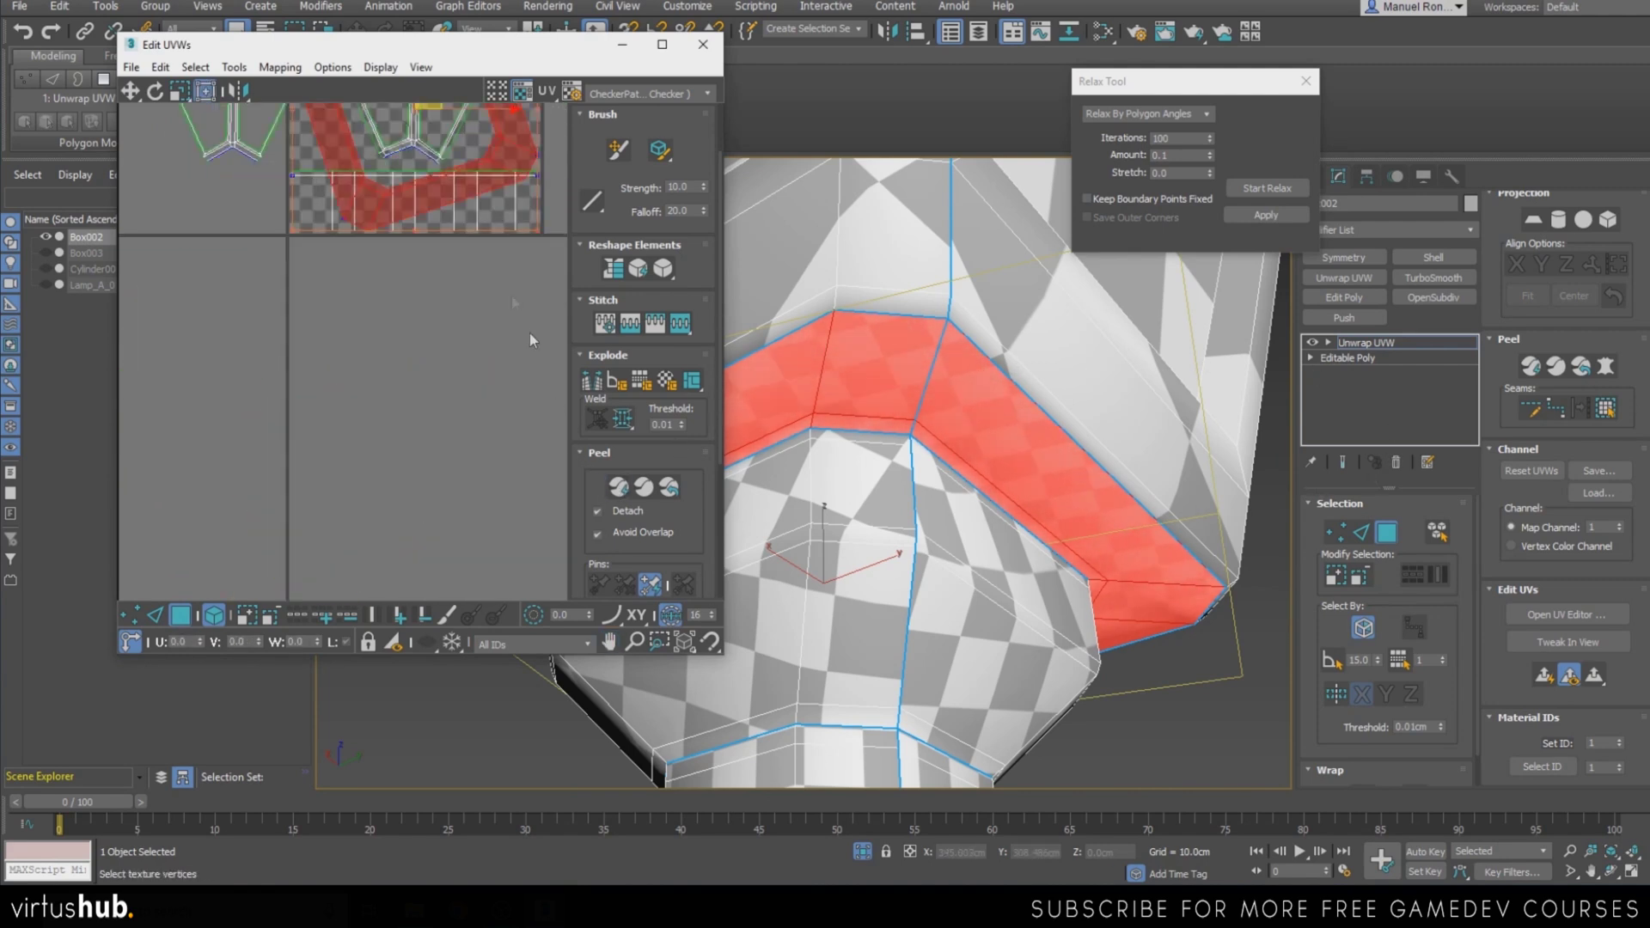
middle_click_drag(463, 284, 437, 496)
scroll(460, 268, "up", 2)
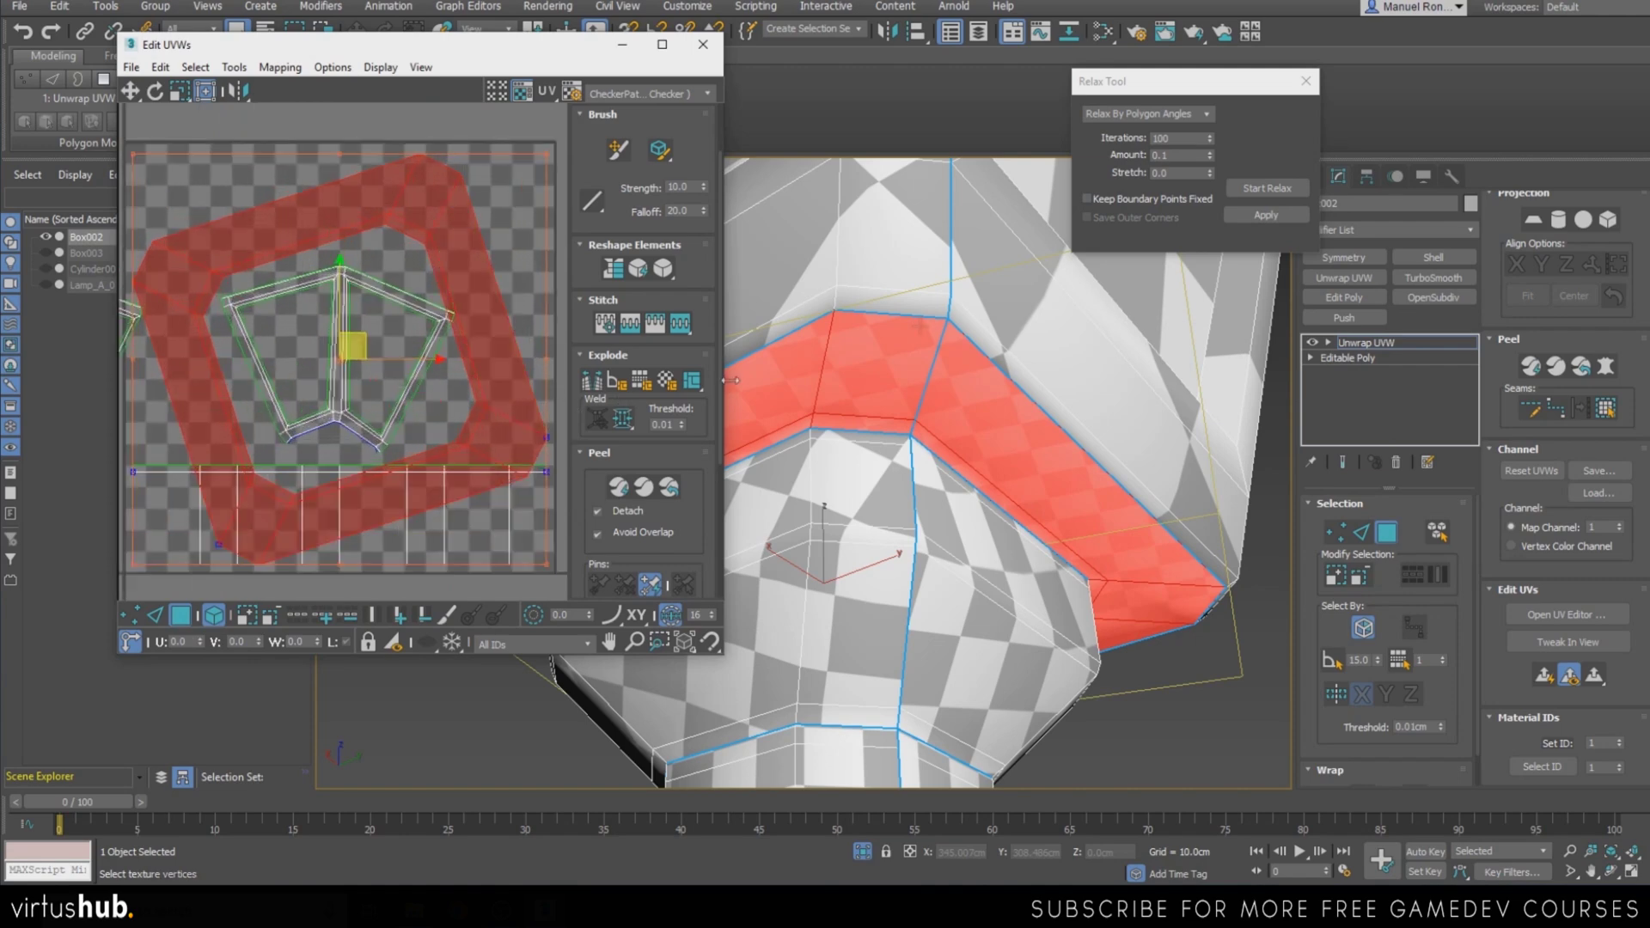
left_click(1266, 187)
Place the underside ring's island below the UV tile and rotate it until its sides run horizontal and vertical
scroll(359, 387, "down", 2)
scroll(356, 404, "down", 1)
left_click_drag(365, 359, 301, 640)
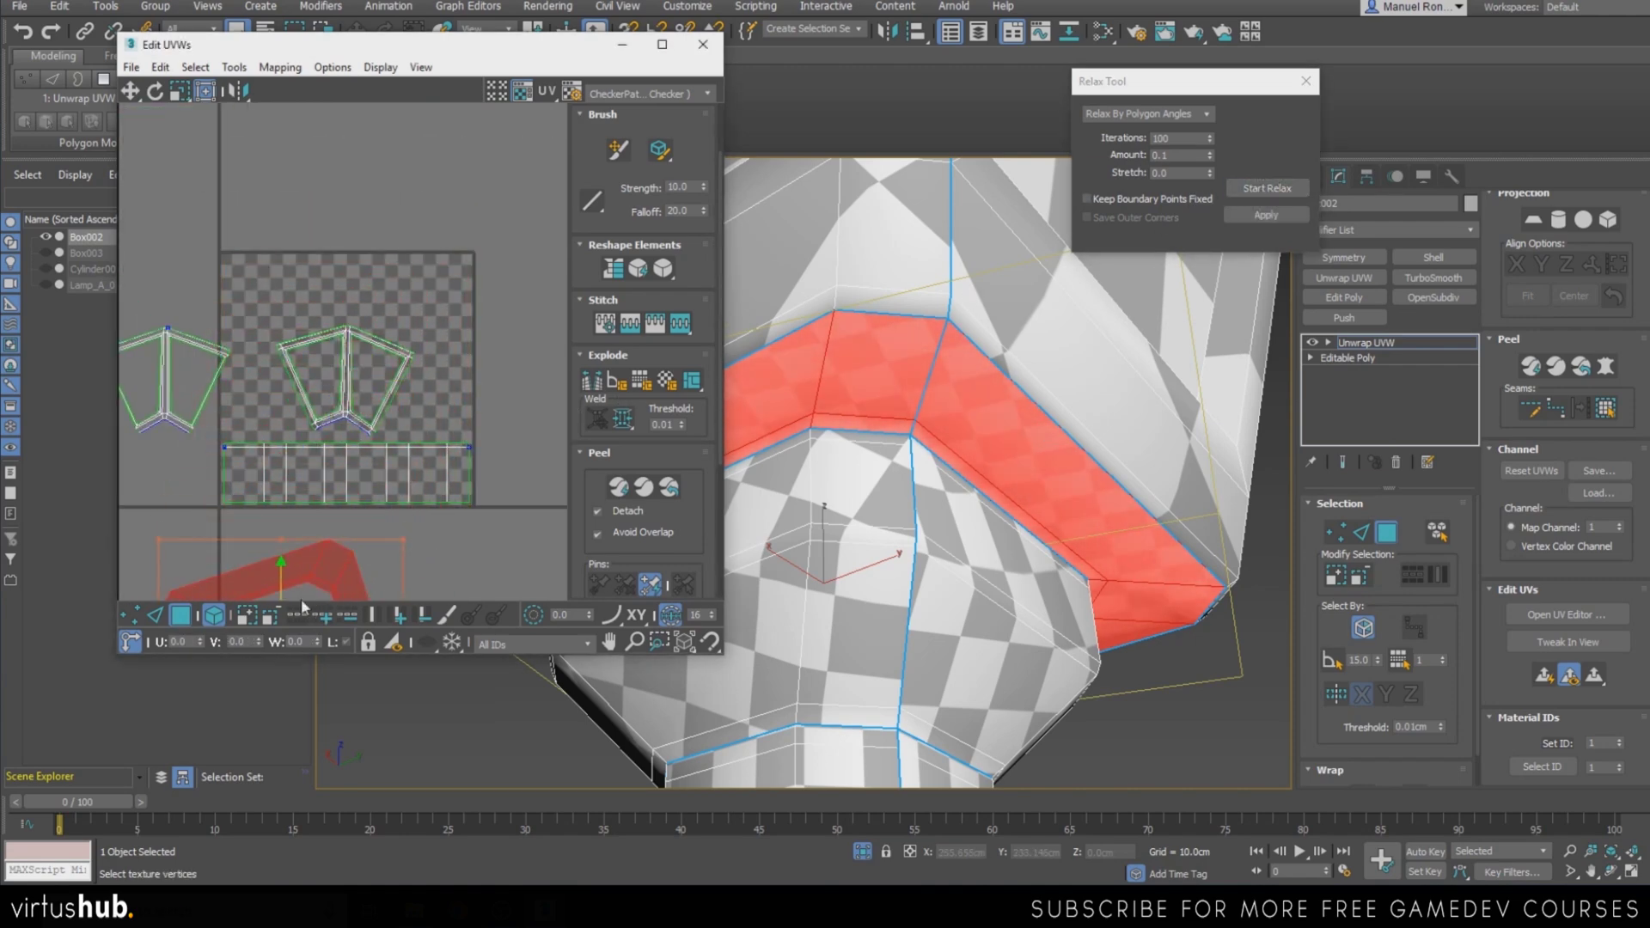
middle_click_drag(327, 599, 374, 458)
scroll(369, 446, "up", 2)
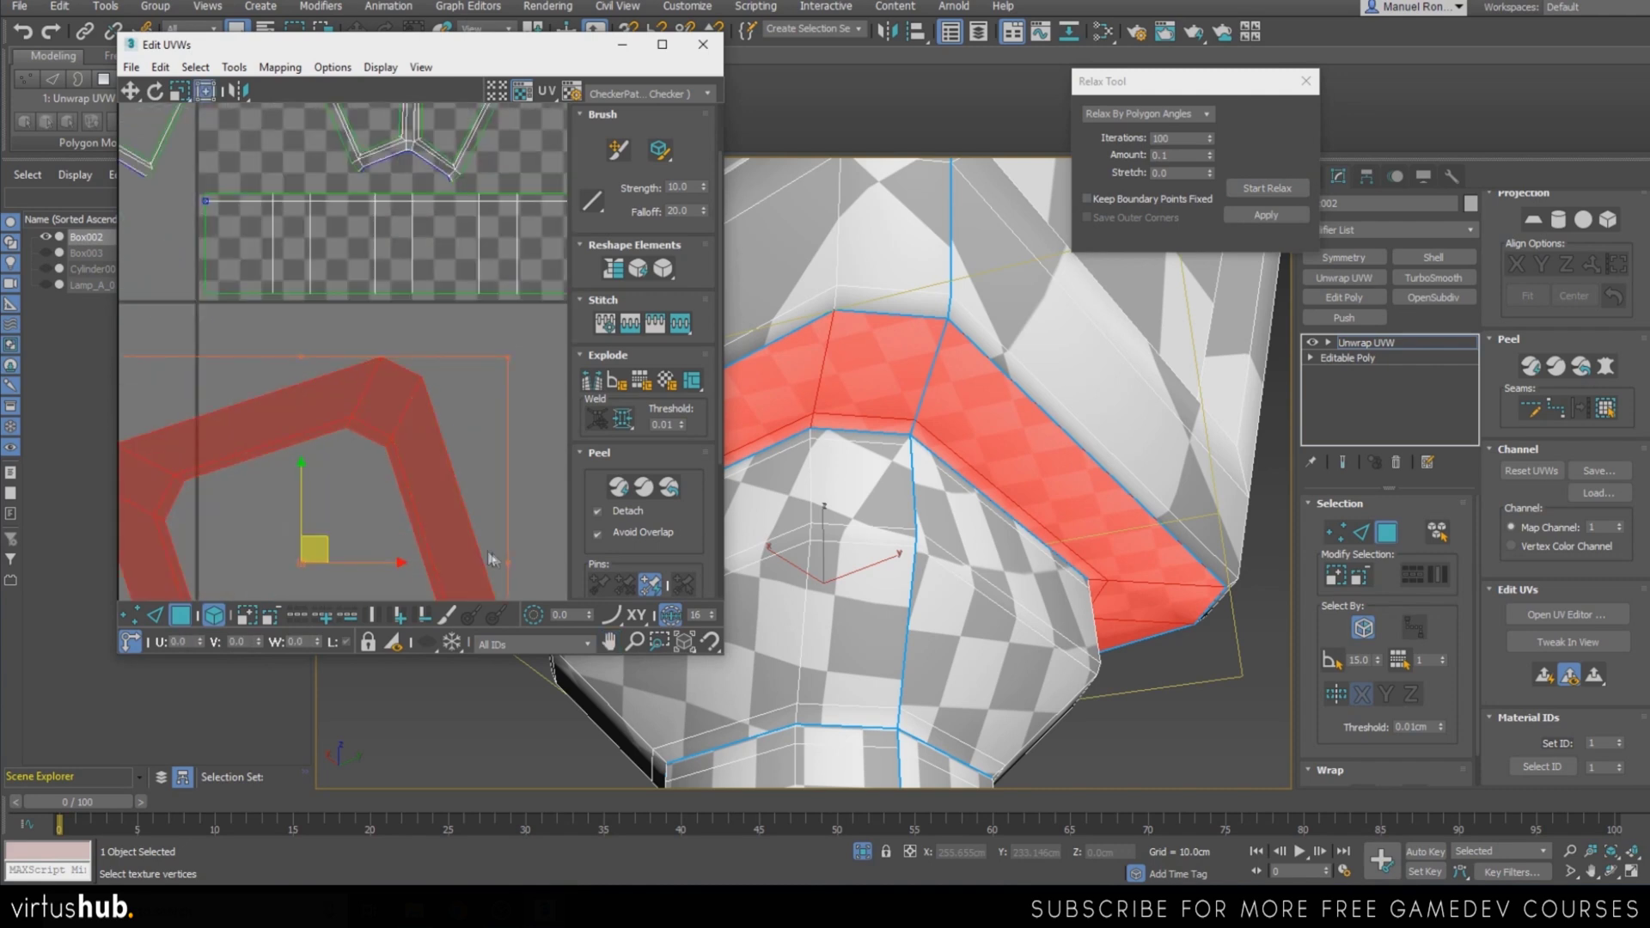
left_click_drag(511, 560, 303, 560)
Remove the seam edge crossing the corner of the underside ring above the collar
left_click(1559, 409)
scroll(964, 443, "up", 4)
left_click(968, 433, "alt")
left_click(994, 372, "alt")
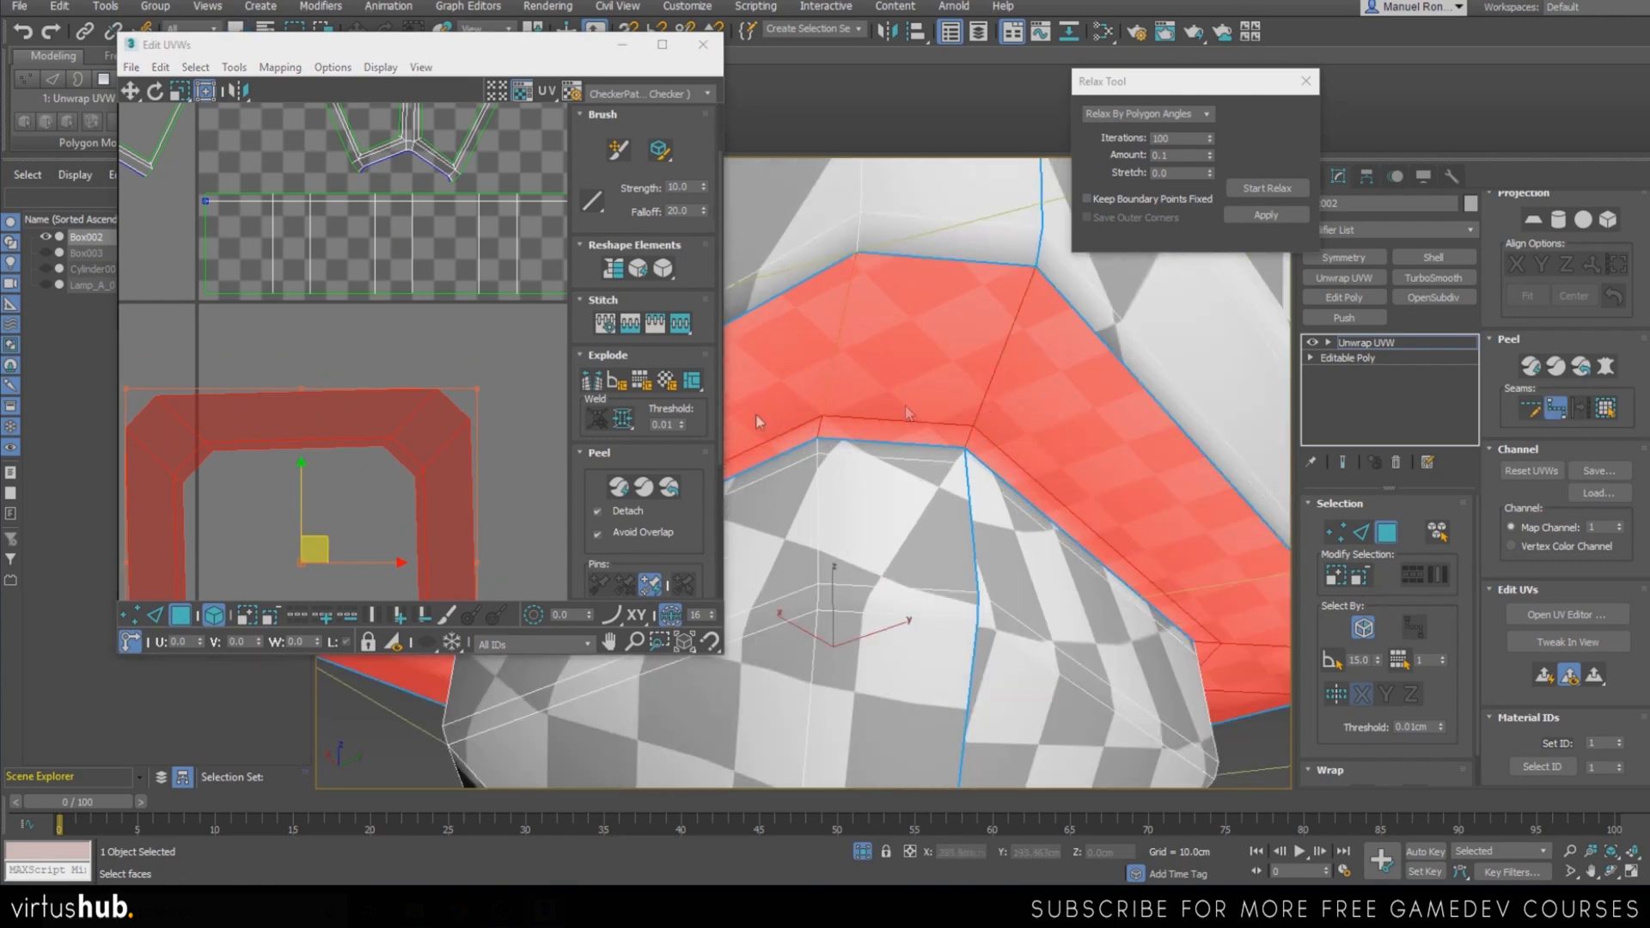
Examine the underside ring island's inner corner at vertex level for overlapping or skewed edges
scroll(260, 466, "down", 5)
left_click(130, 615)
scroll(235, 478, "up", 4)
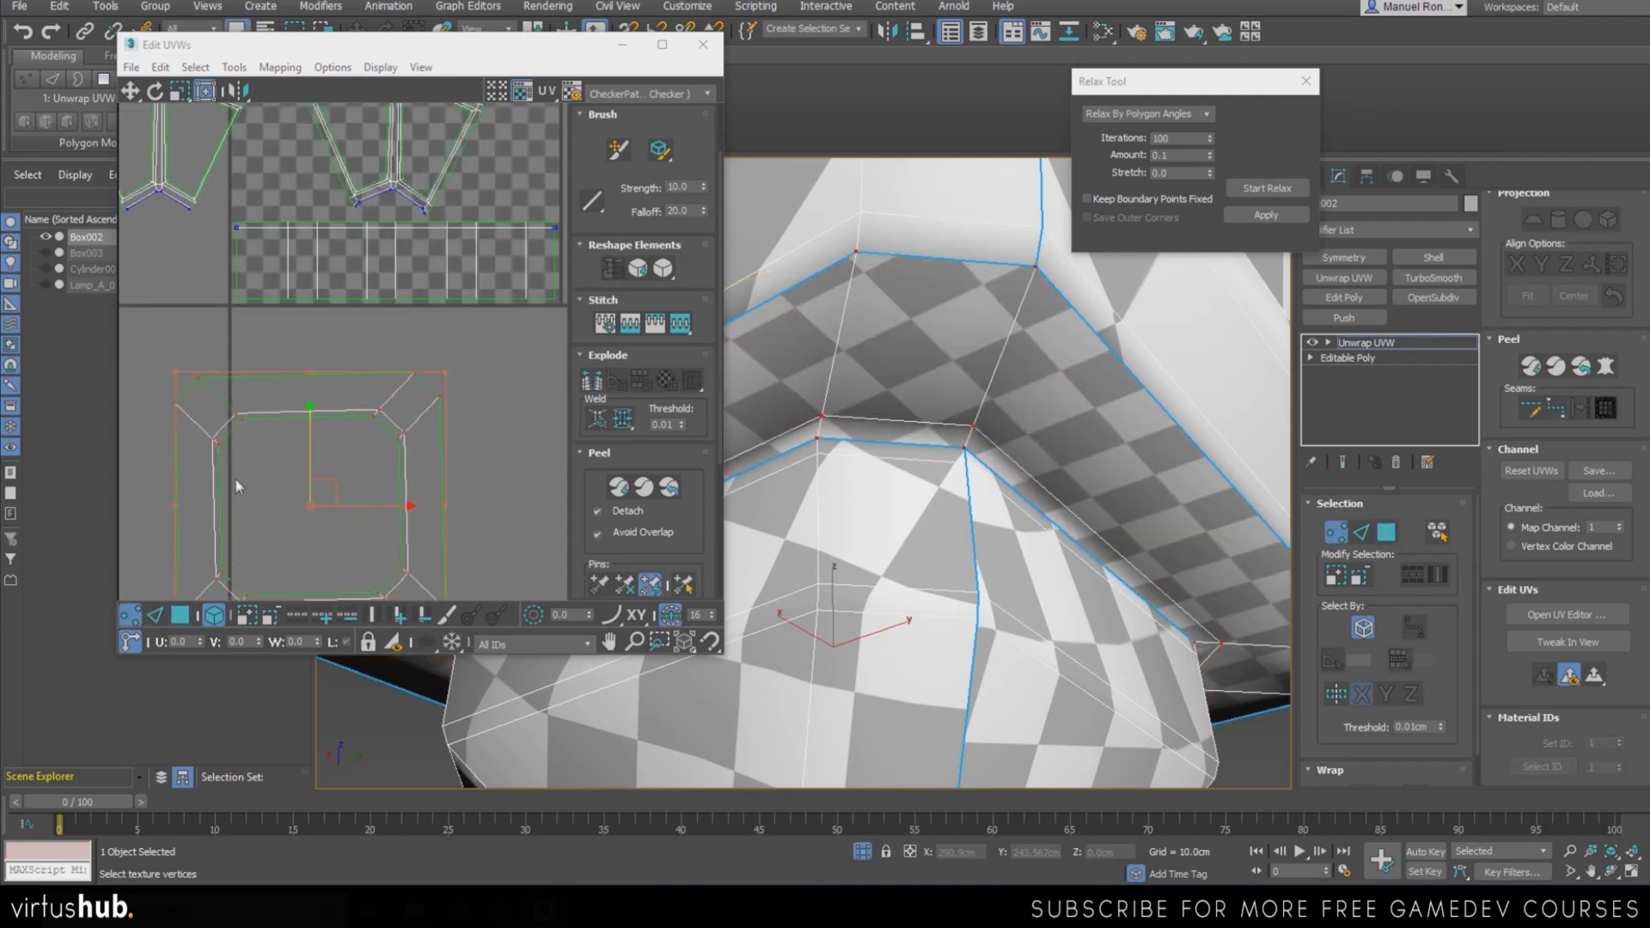
left_click_drag(298, 485, 297, 488)
left_click(150, 476)
scroll(221, 424, "up", 6)
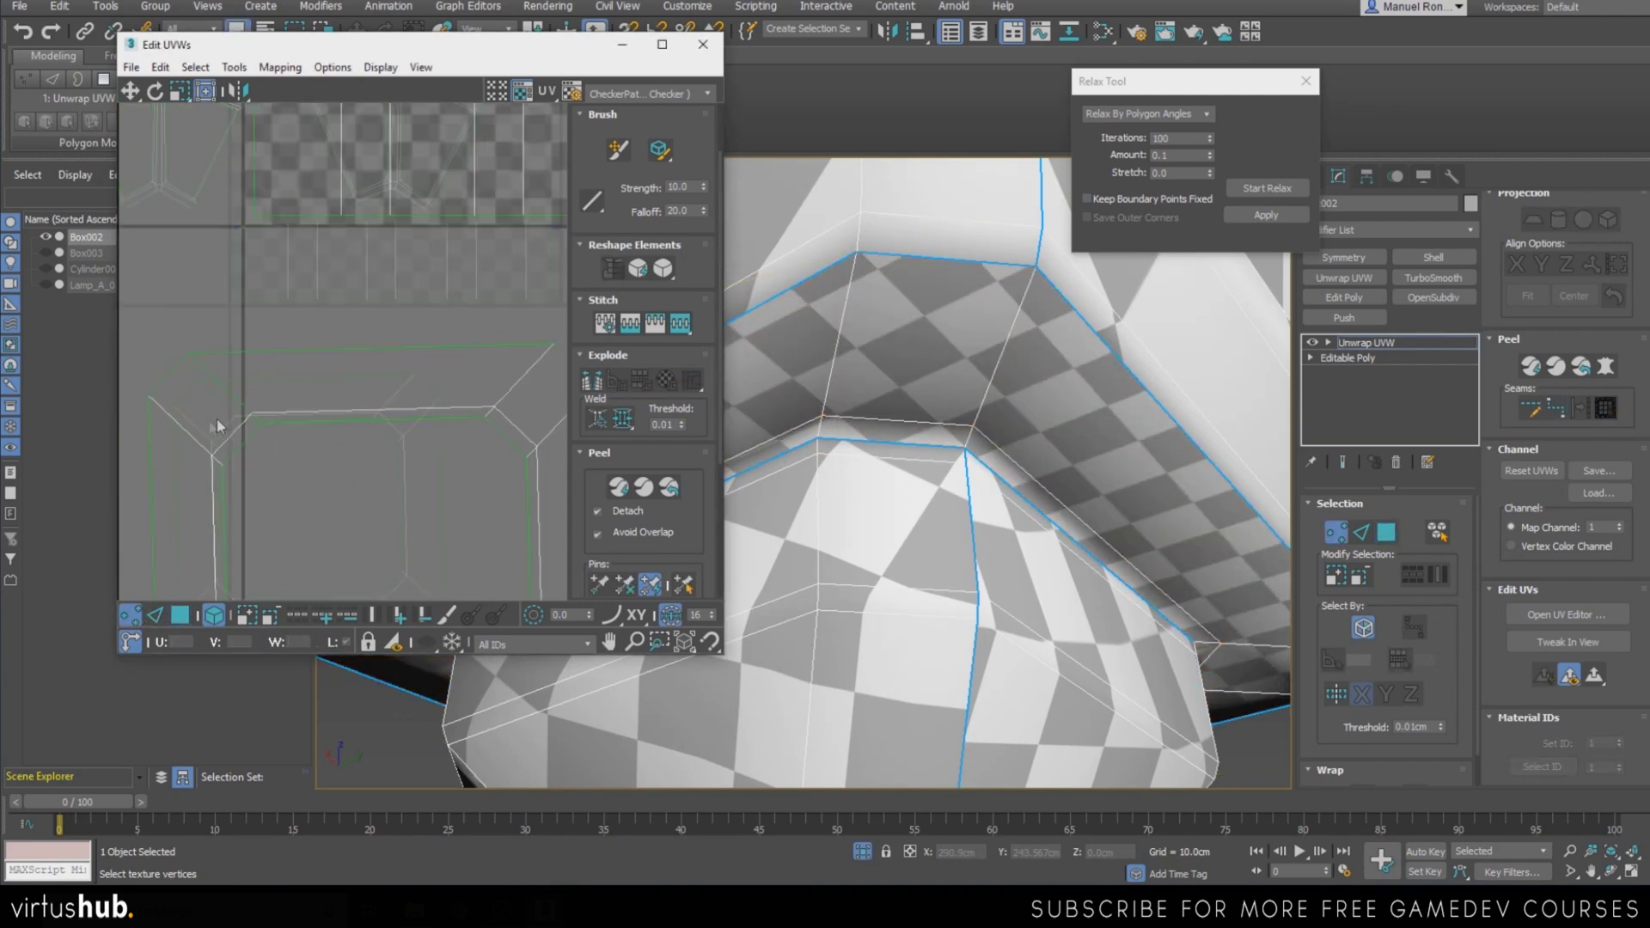
middle_click_drag(244, 465, 389, 415)
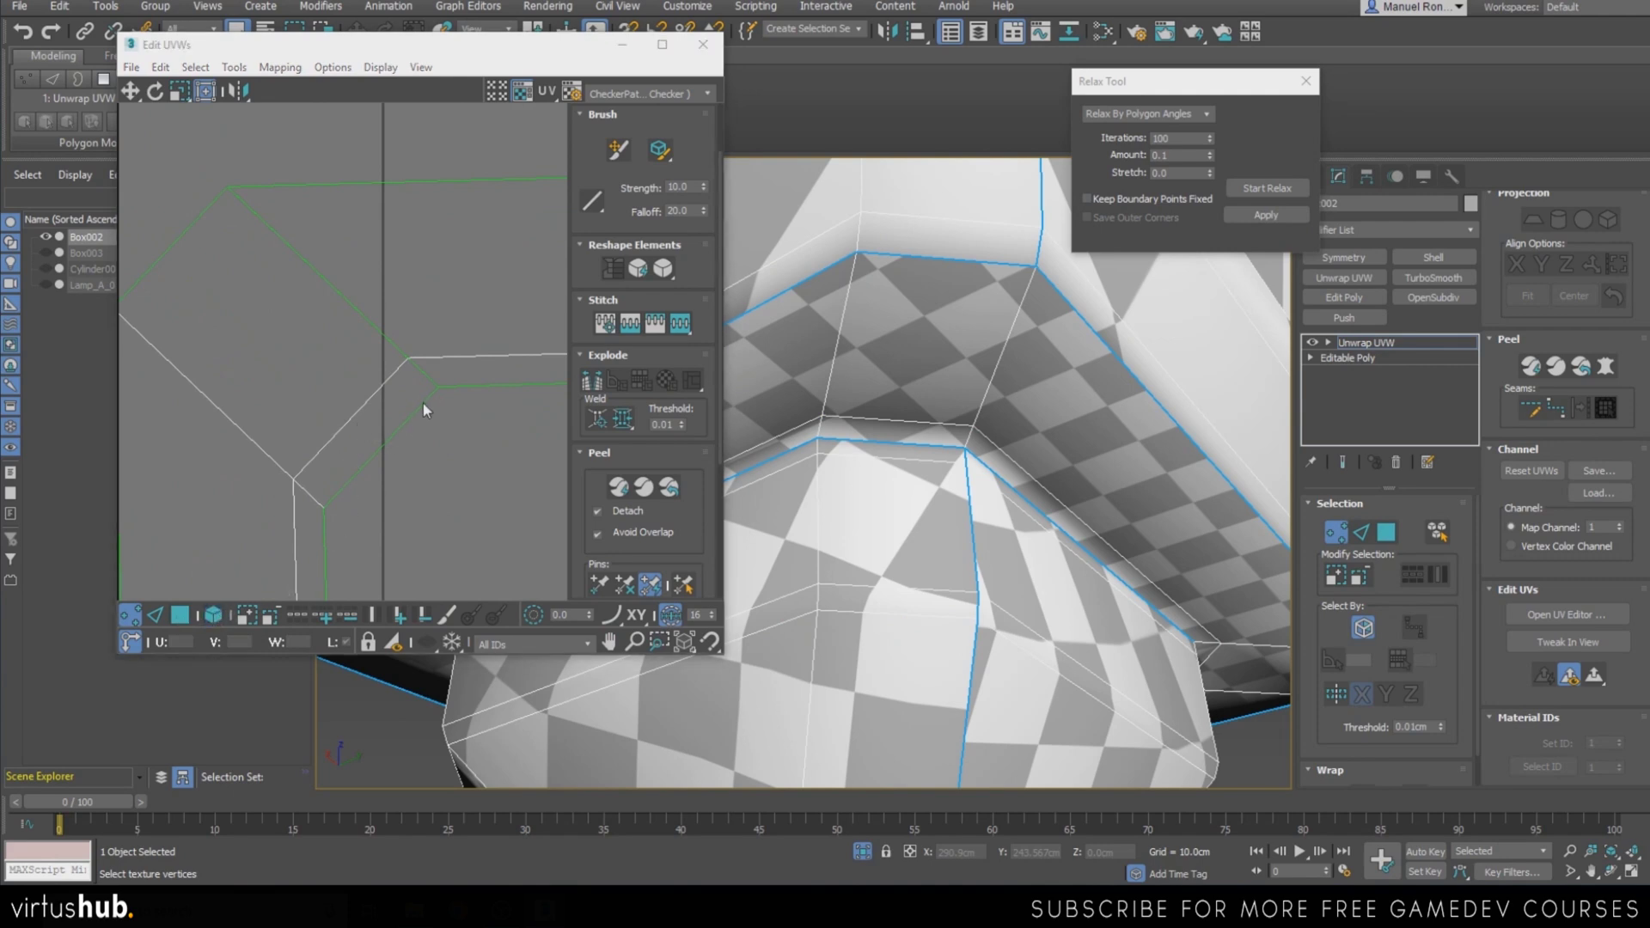
scroll(349, 404, "down", 3)
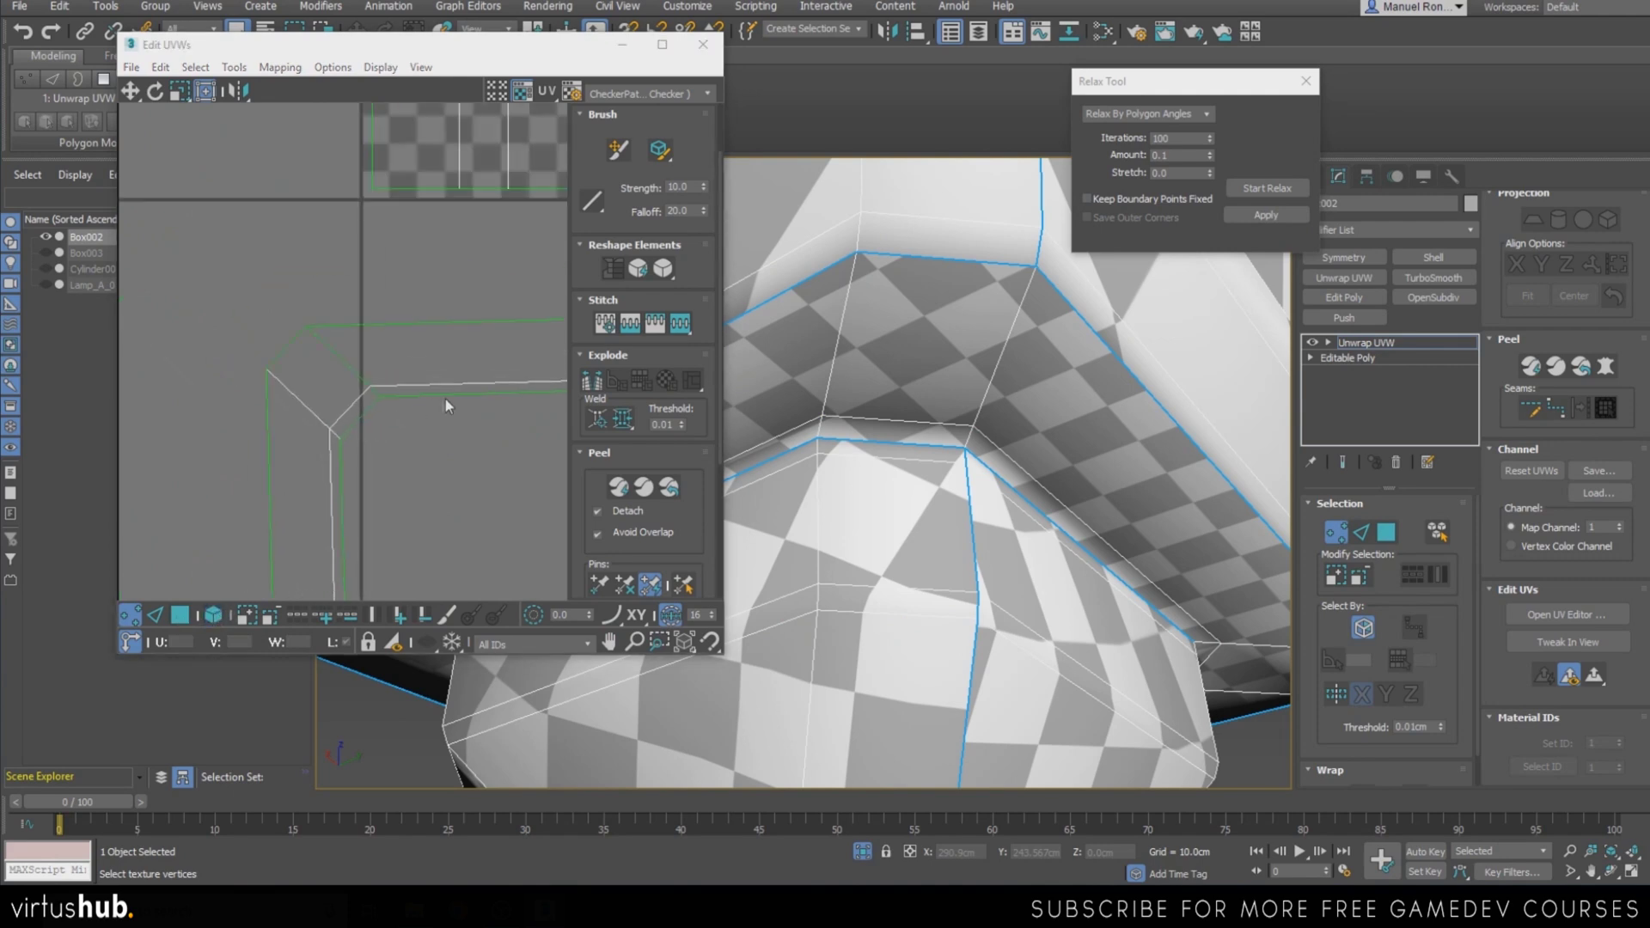
scroll(352, 384, "up", 4)
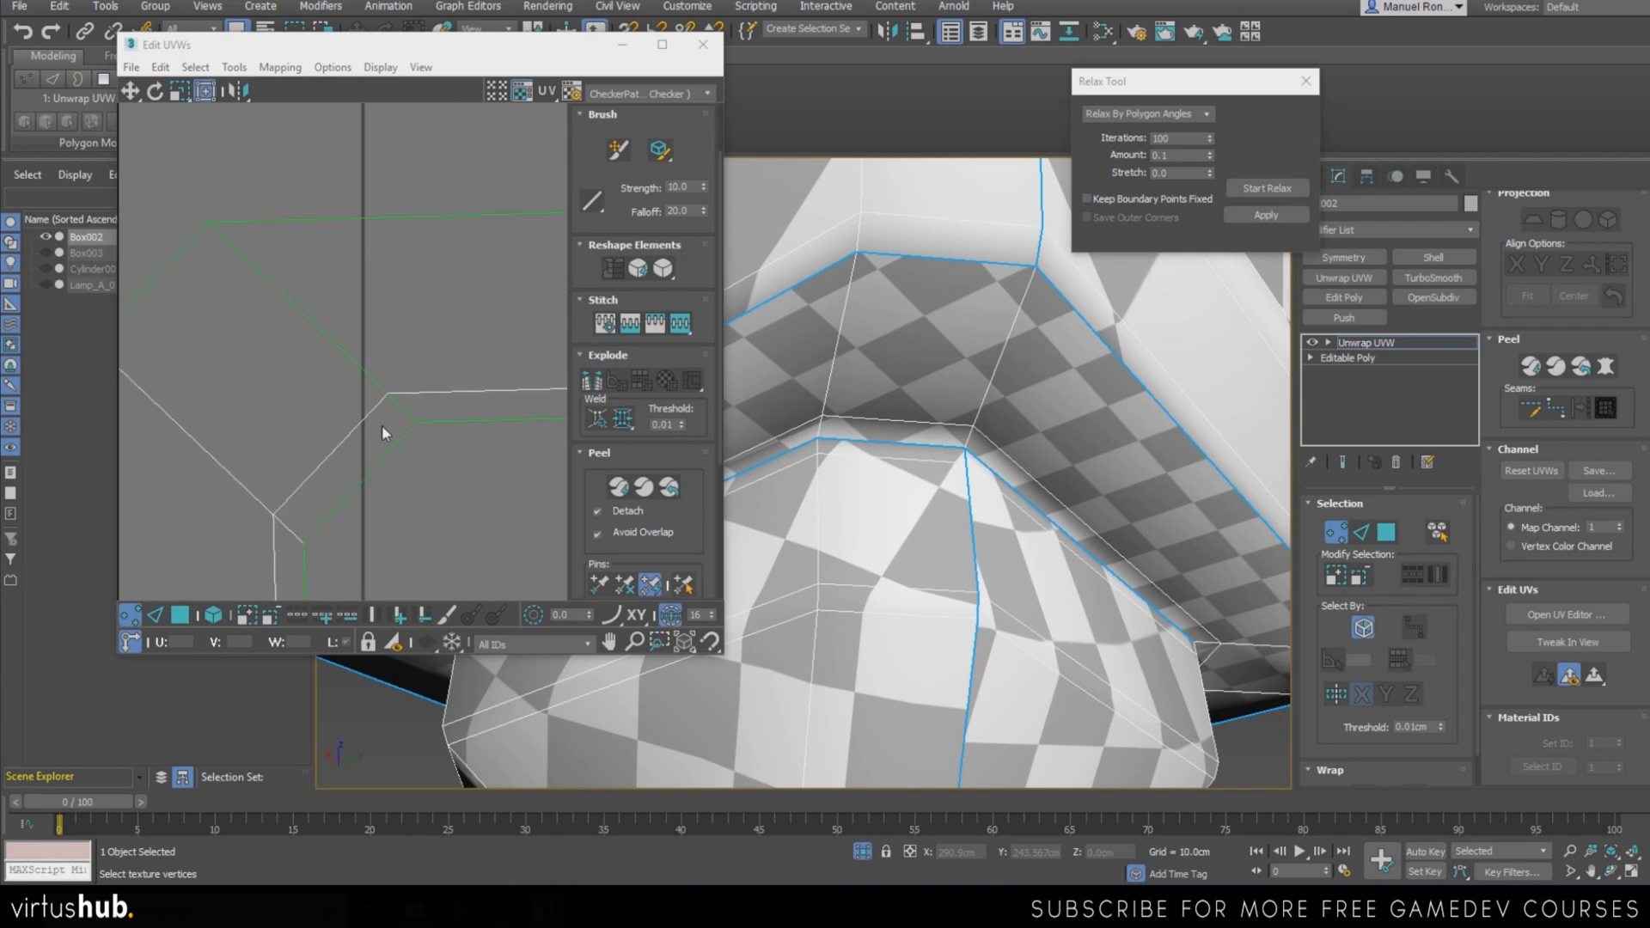
scroll(249, 495, "down", 4)
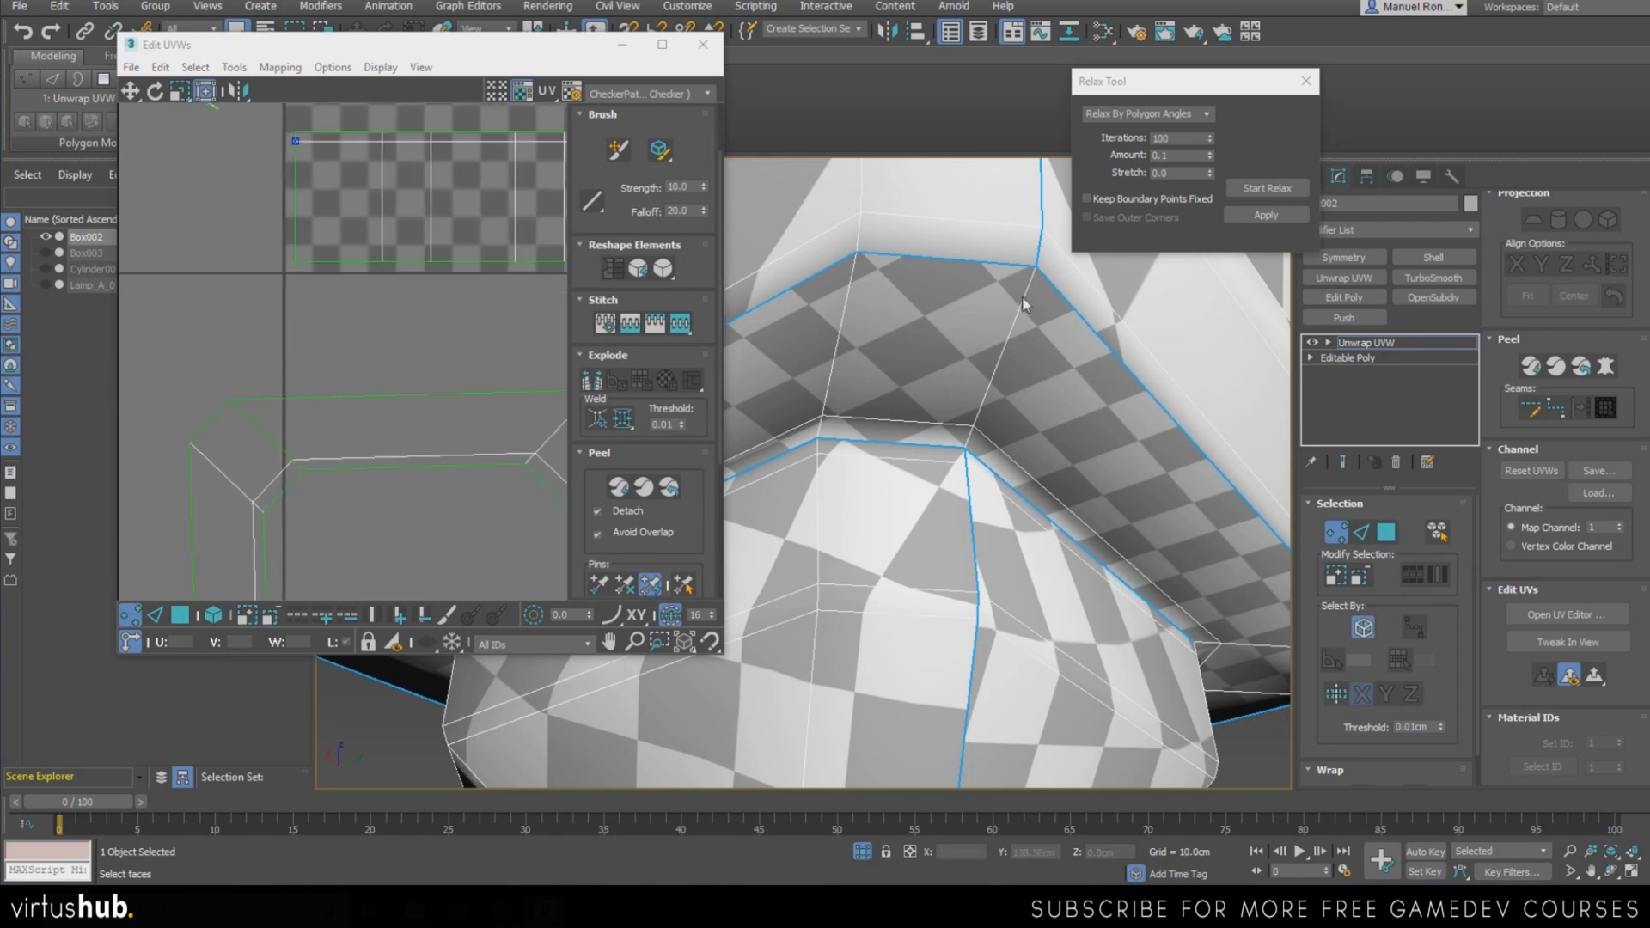
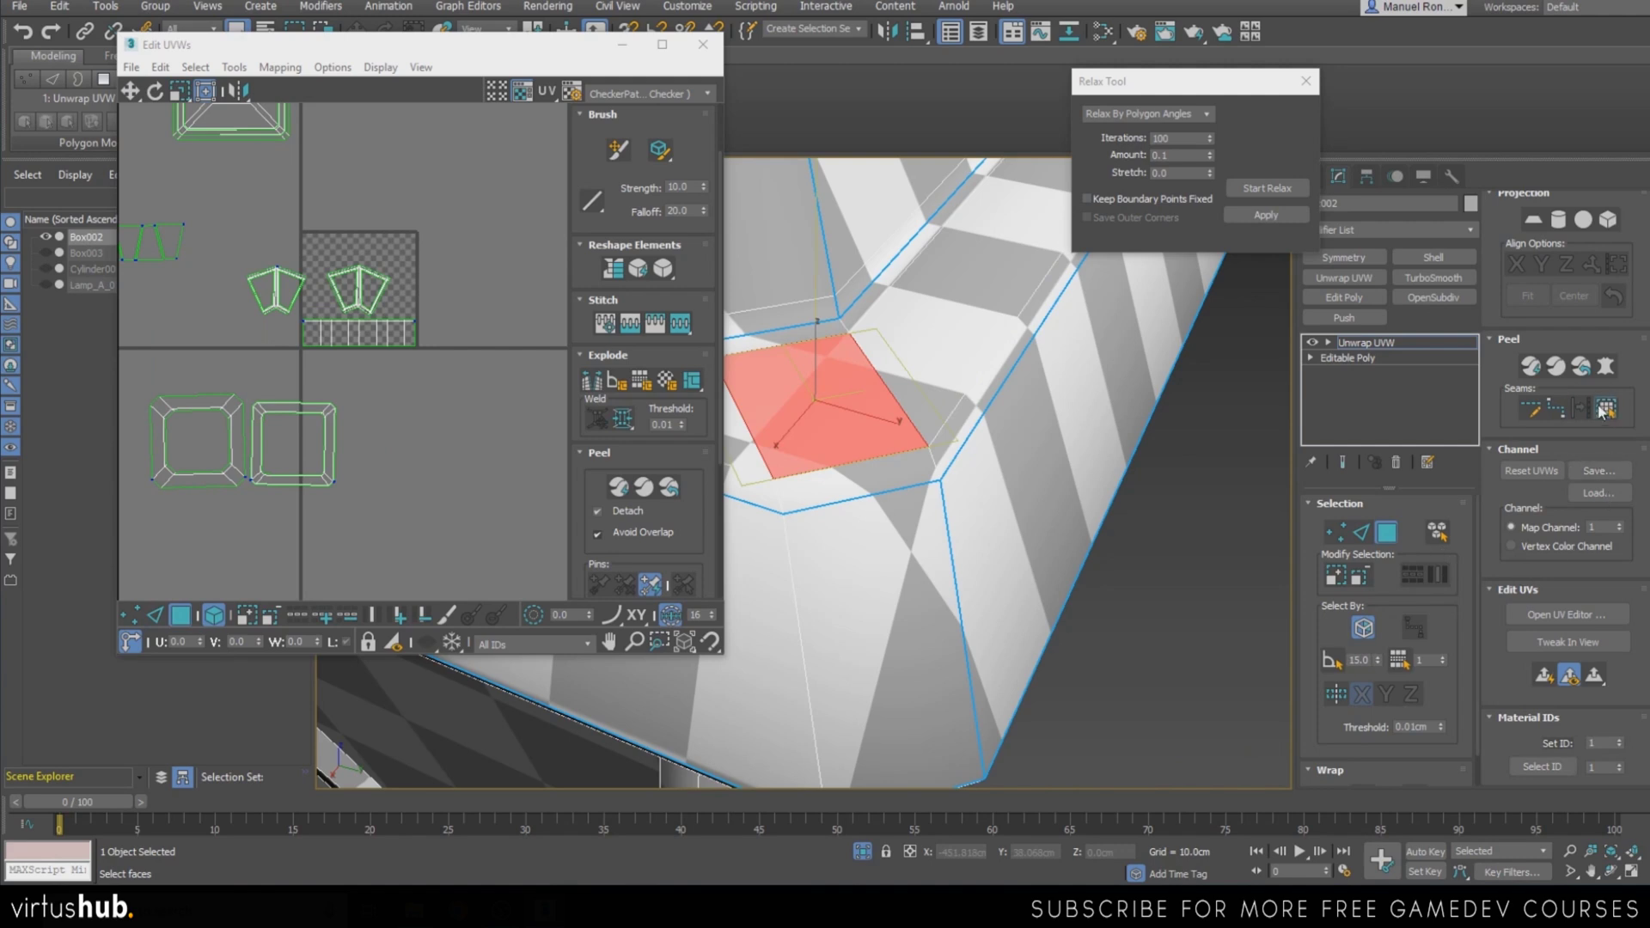
Apply a quick planar map to the flat ledge around the roof's base and place its straightened island beside the two square ones below the tile
left_click(1542, 674)
scroll(837, 416, "down", 6)
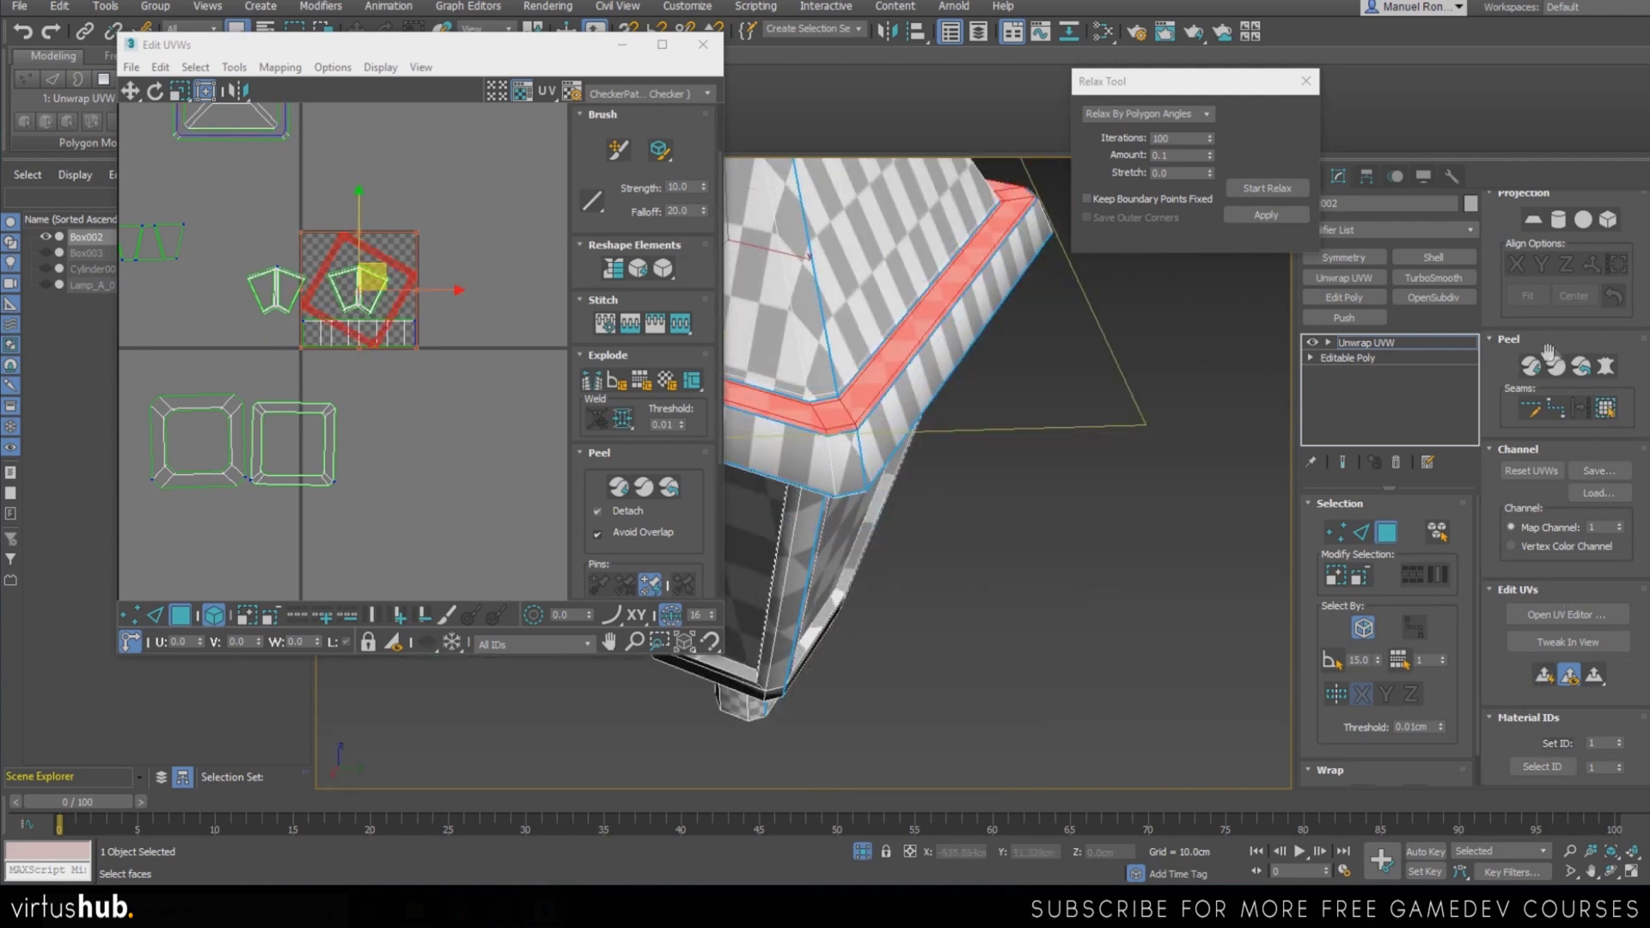
scroll(380, 258, "up", 2)
left_click_drag(444, 315, 449, 259)
scroll(393, 323, "down", 2)
left_click_drag(392, 322, 426, 465)
Select a face of the roof rim's vertical side and expand the face selection to the surrounding seams
scroll(984, 417, "down", 4)
scroll(984, 417, "down", 2)
scroll(1031, 387, "up", 8)
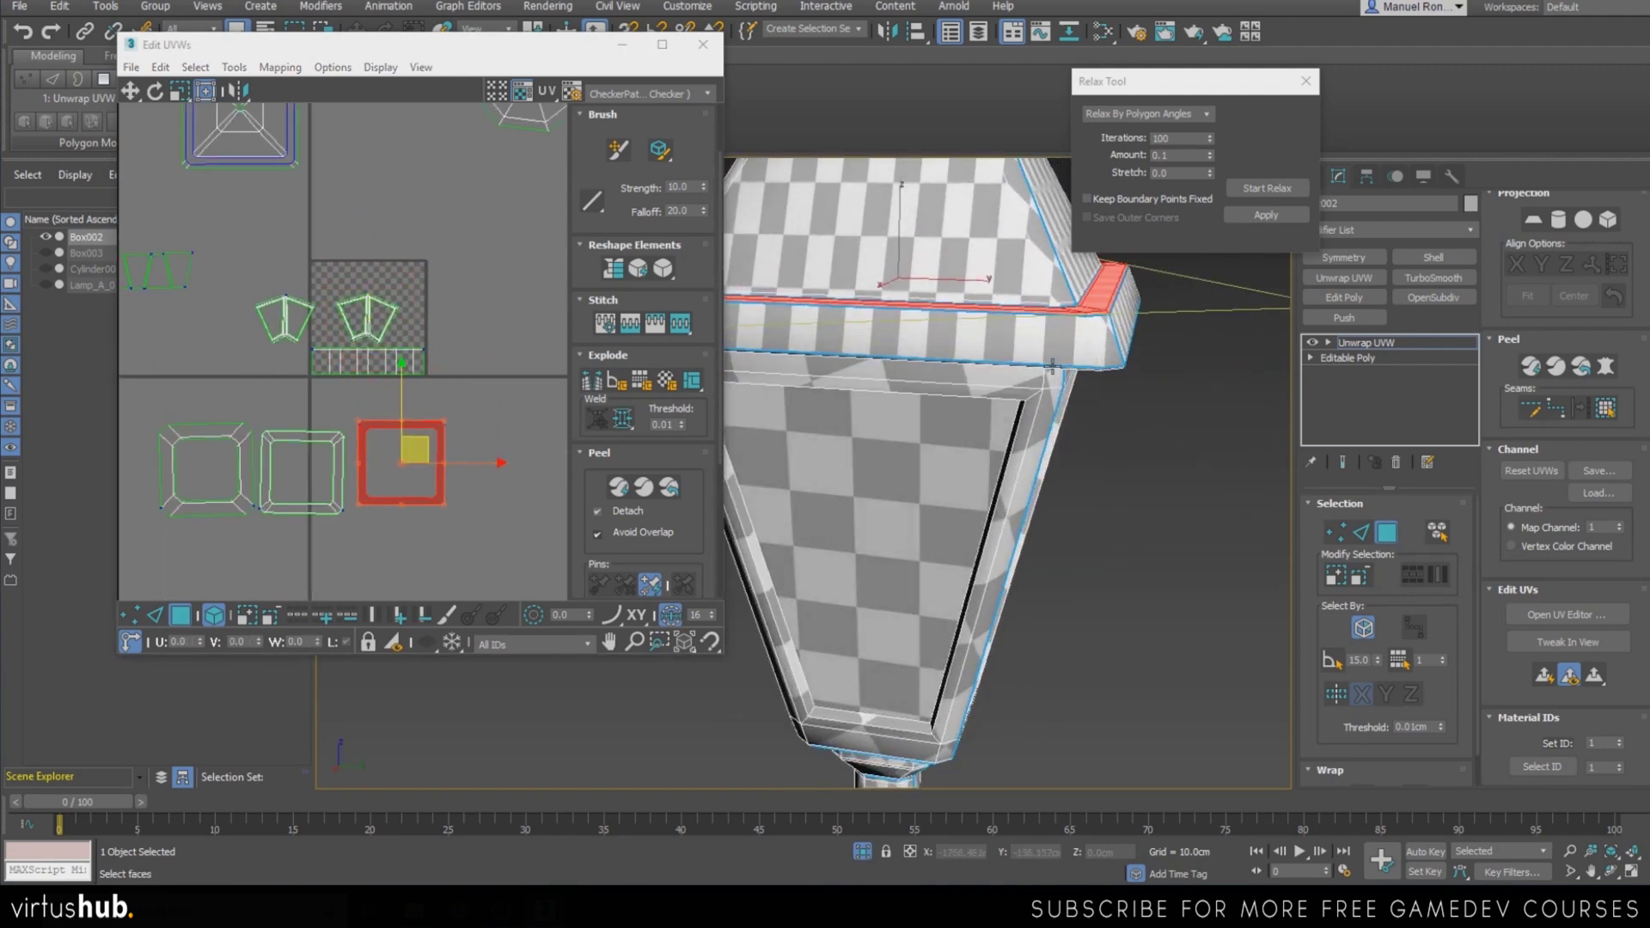
left_click(1052, 367)
left_click(1598, 412)
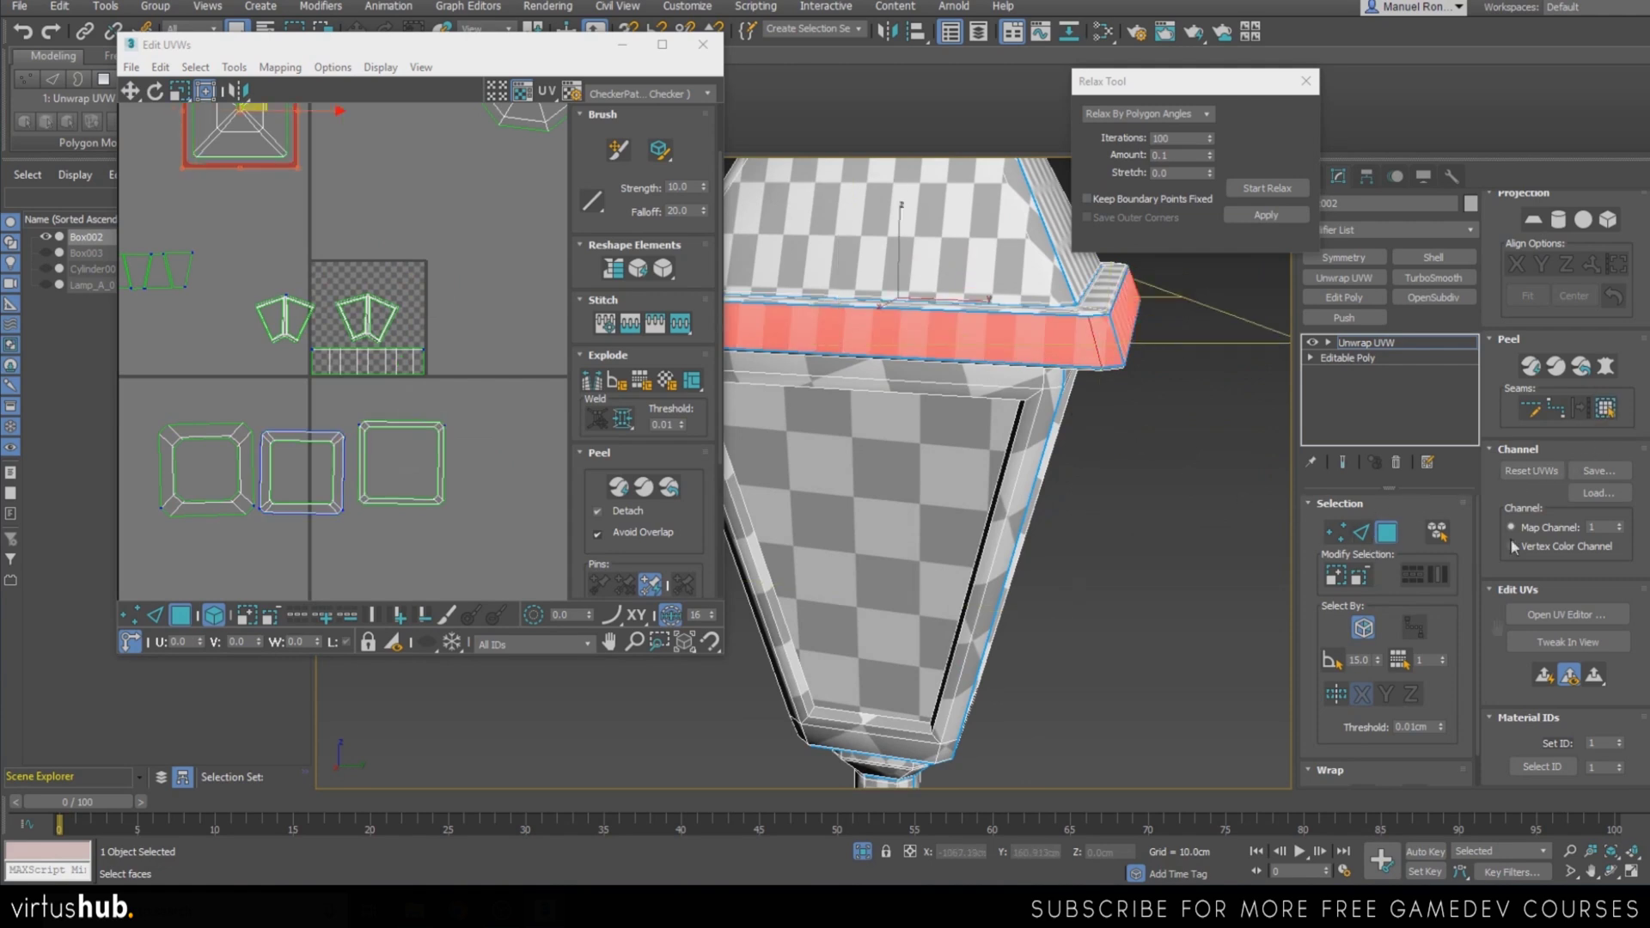
Unfold the rim's side faces with a quick planar map and a peel, and relax the resulting strip by polygon angles
left_click(1547, 672)
left_click(1227, 217)
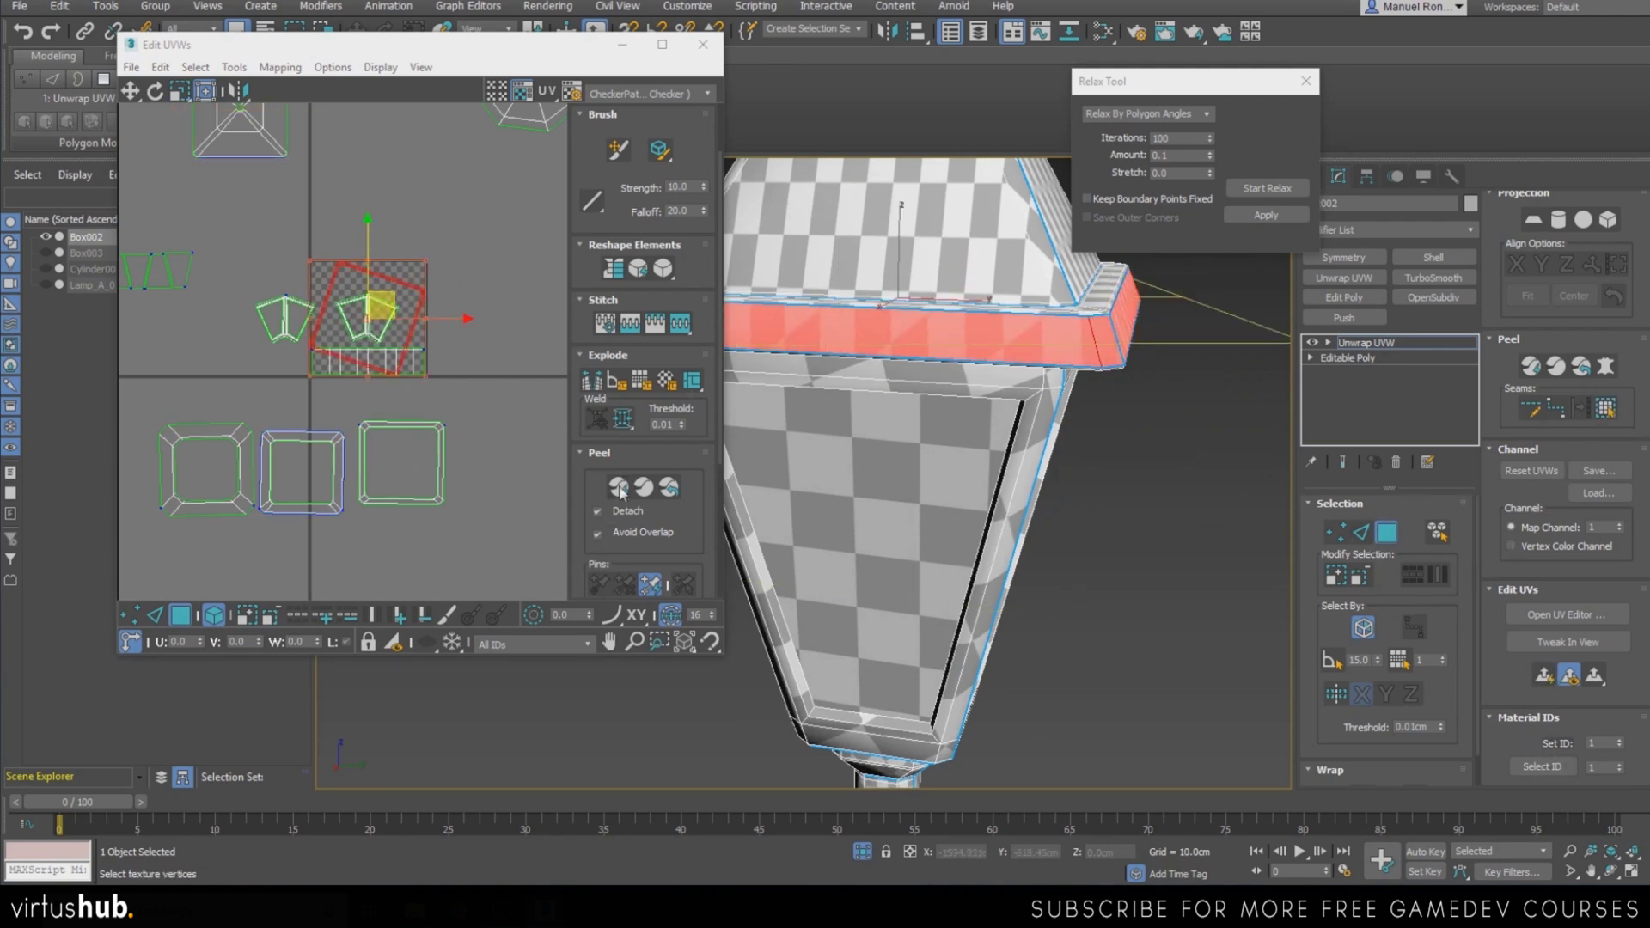
scroll(408, 352, "up", 3)
left_click_drag(437, 309, 418, 252)
left_click(1251, 189)
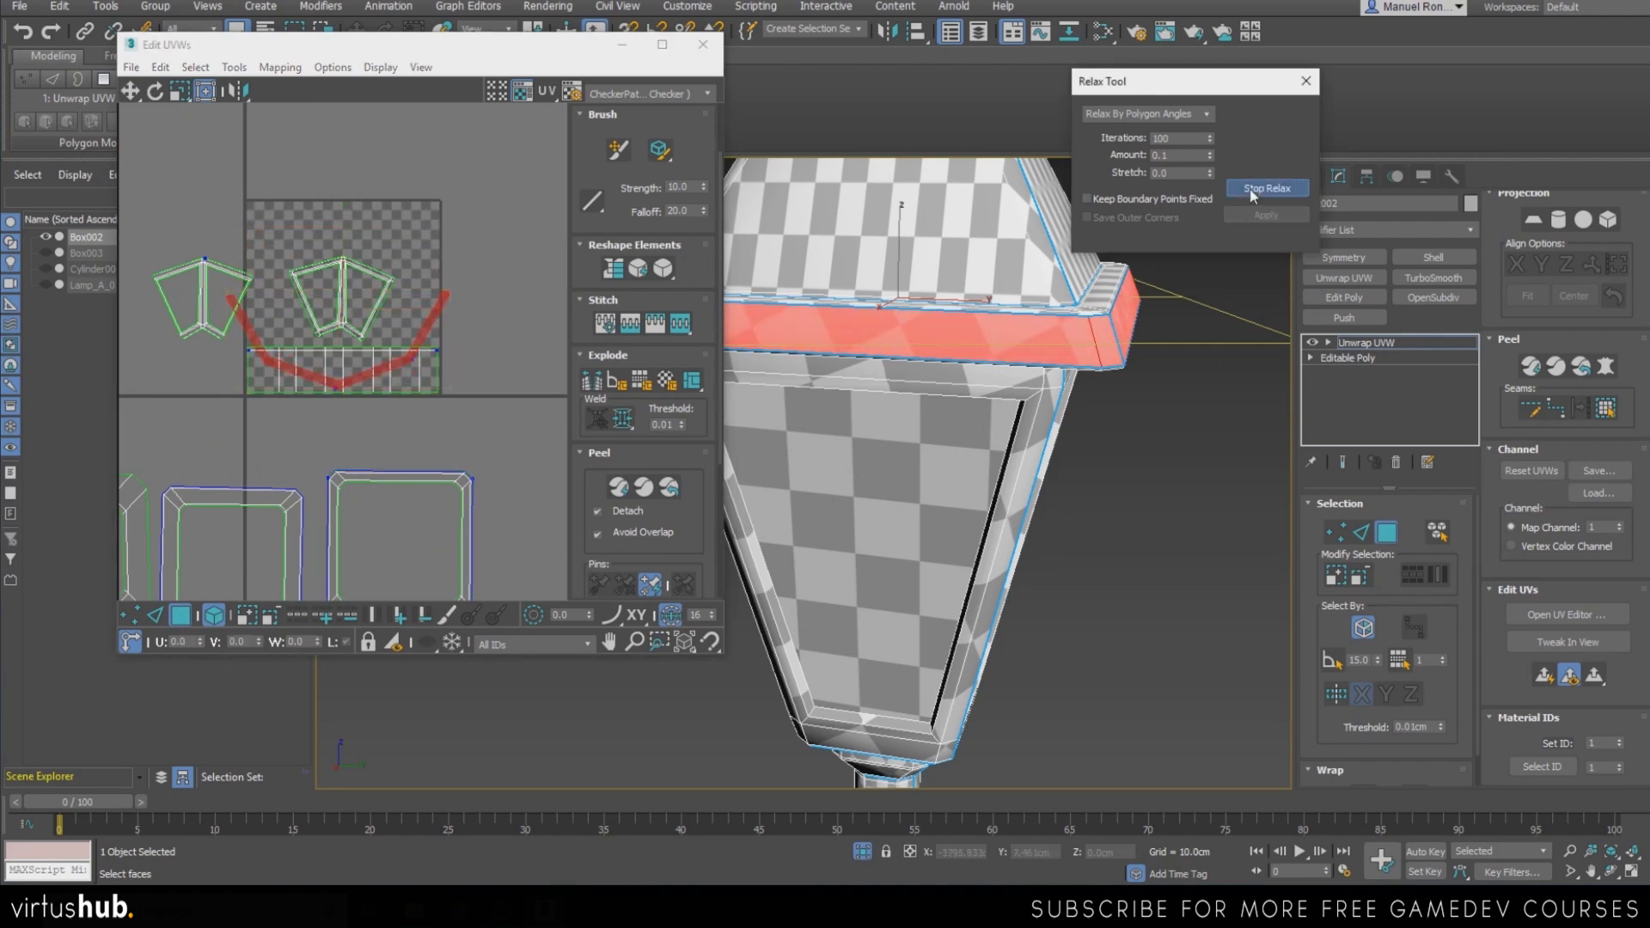
left_click(1250, 189)
Move the rim's curved strip beside the UV tile and break it in two at its middle edge
scroll(434, 313, "down", 3)
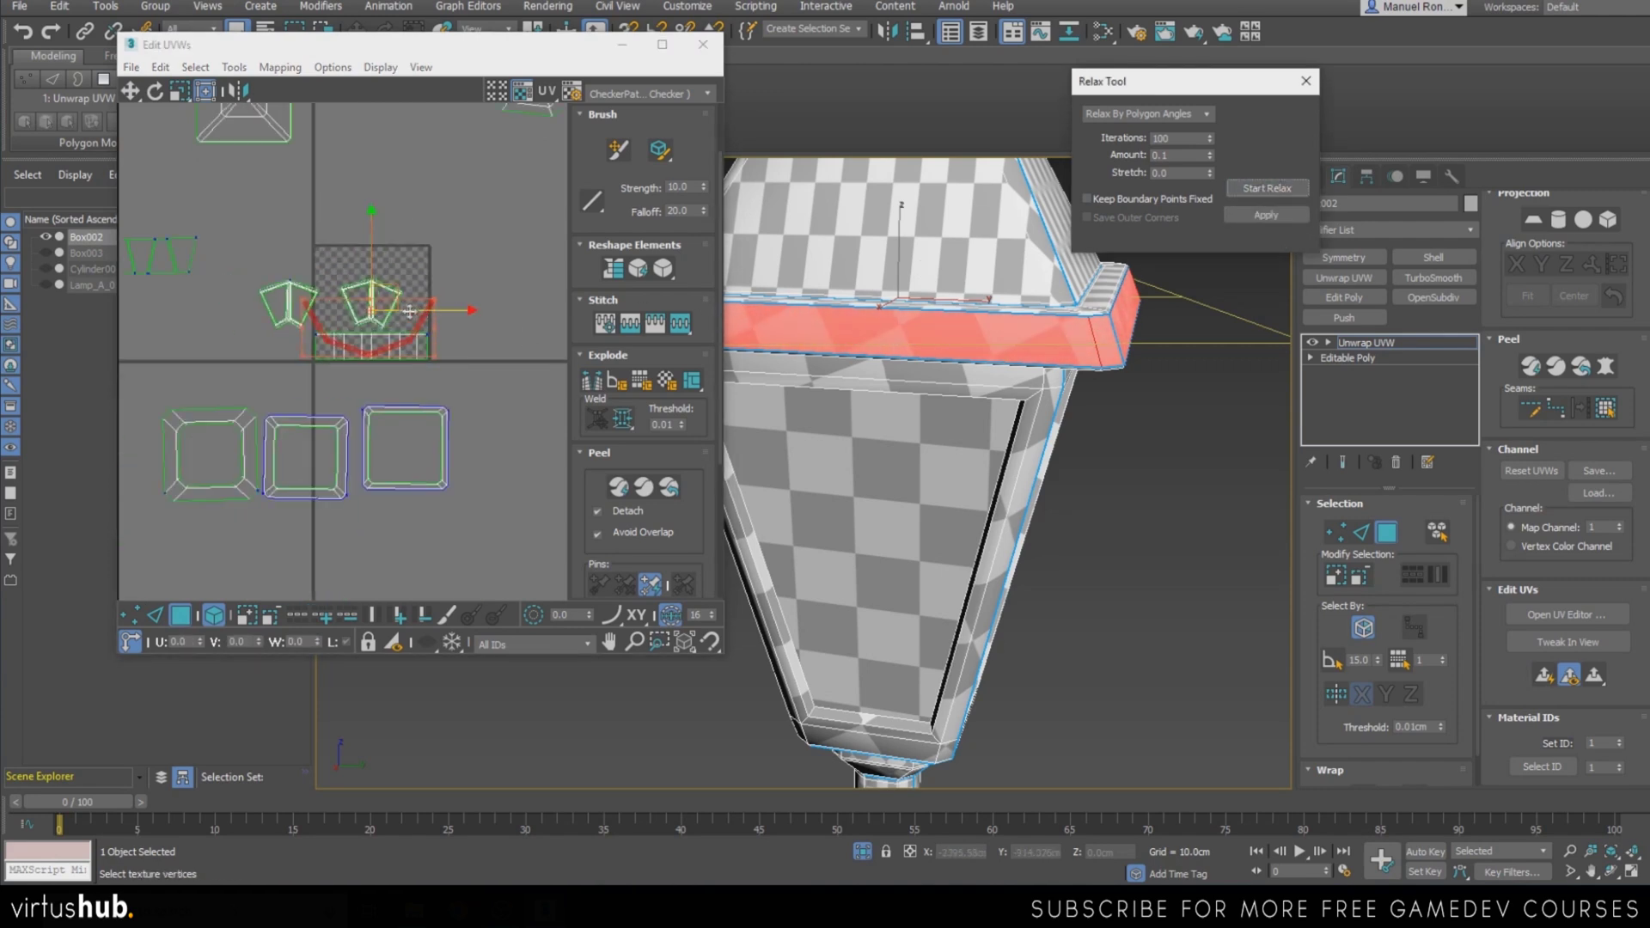
scroll(451, 352, "up", 6)
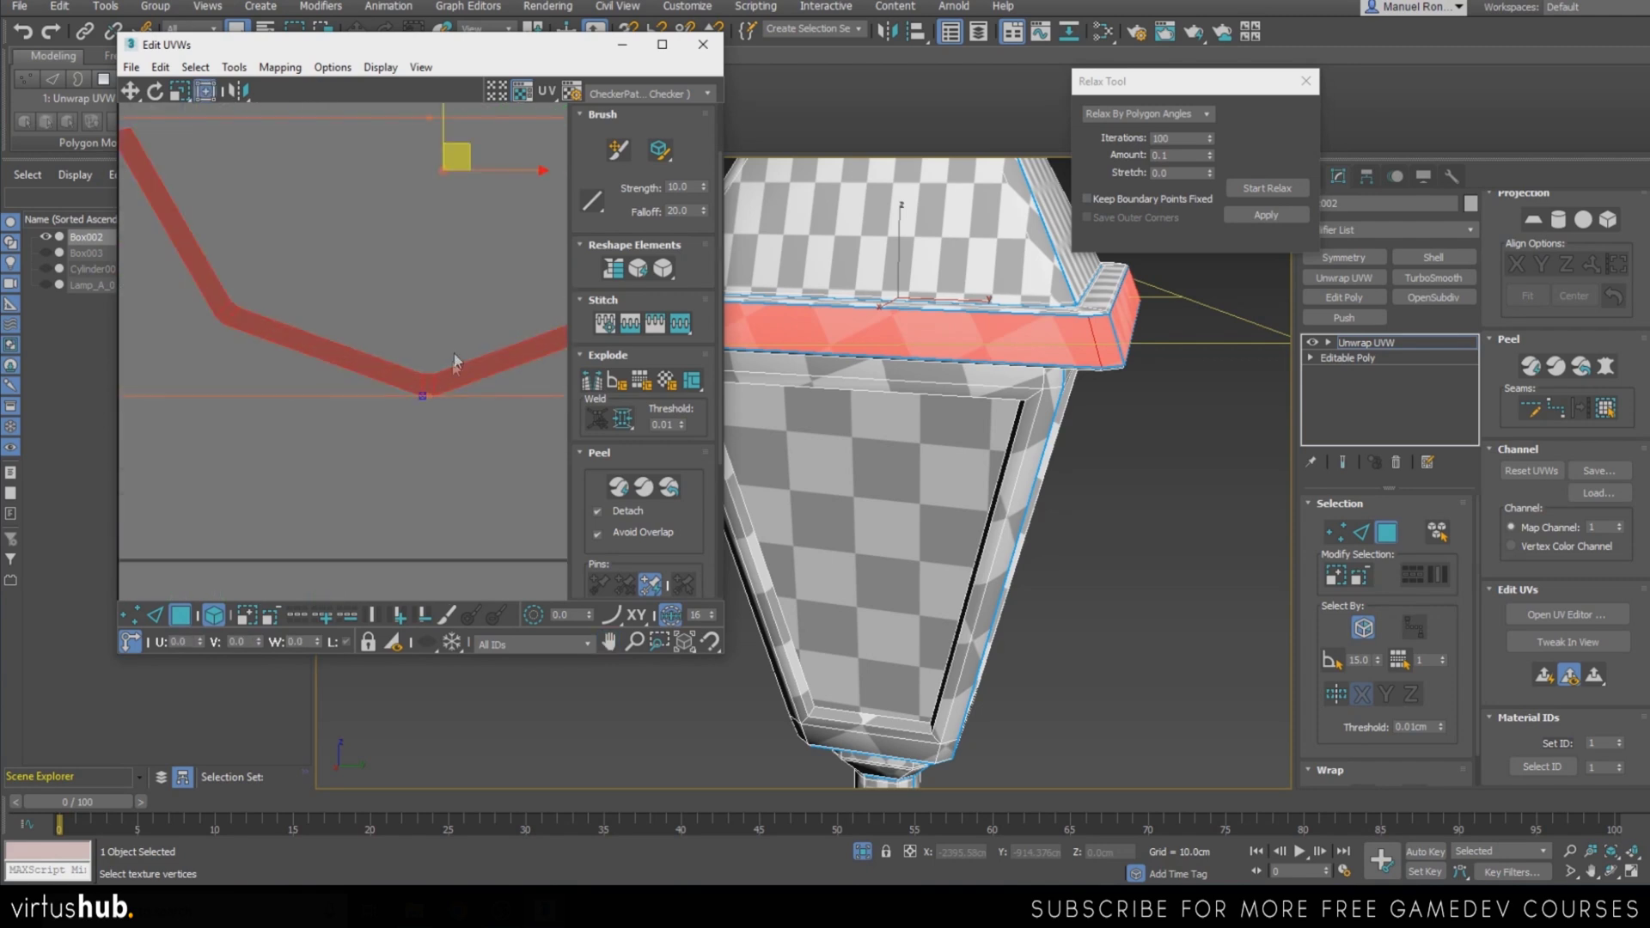
left_click(156, 615)
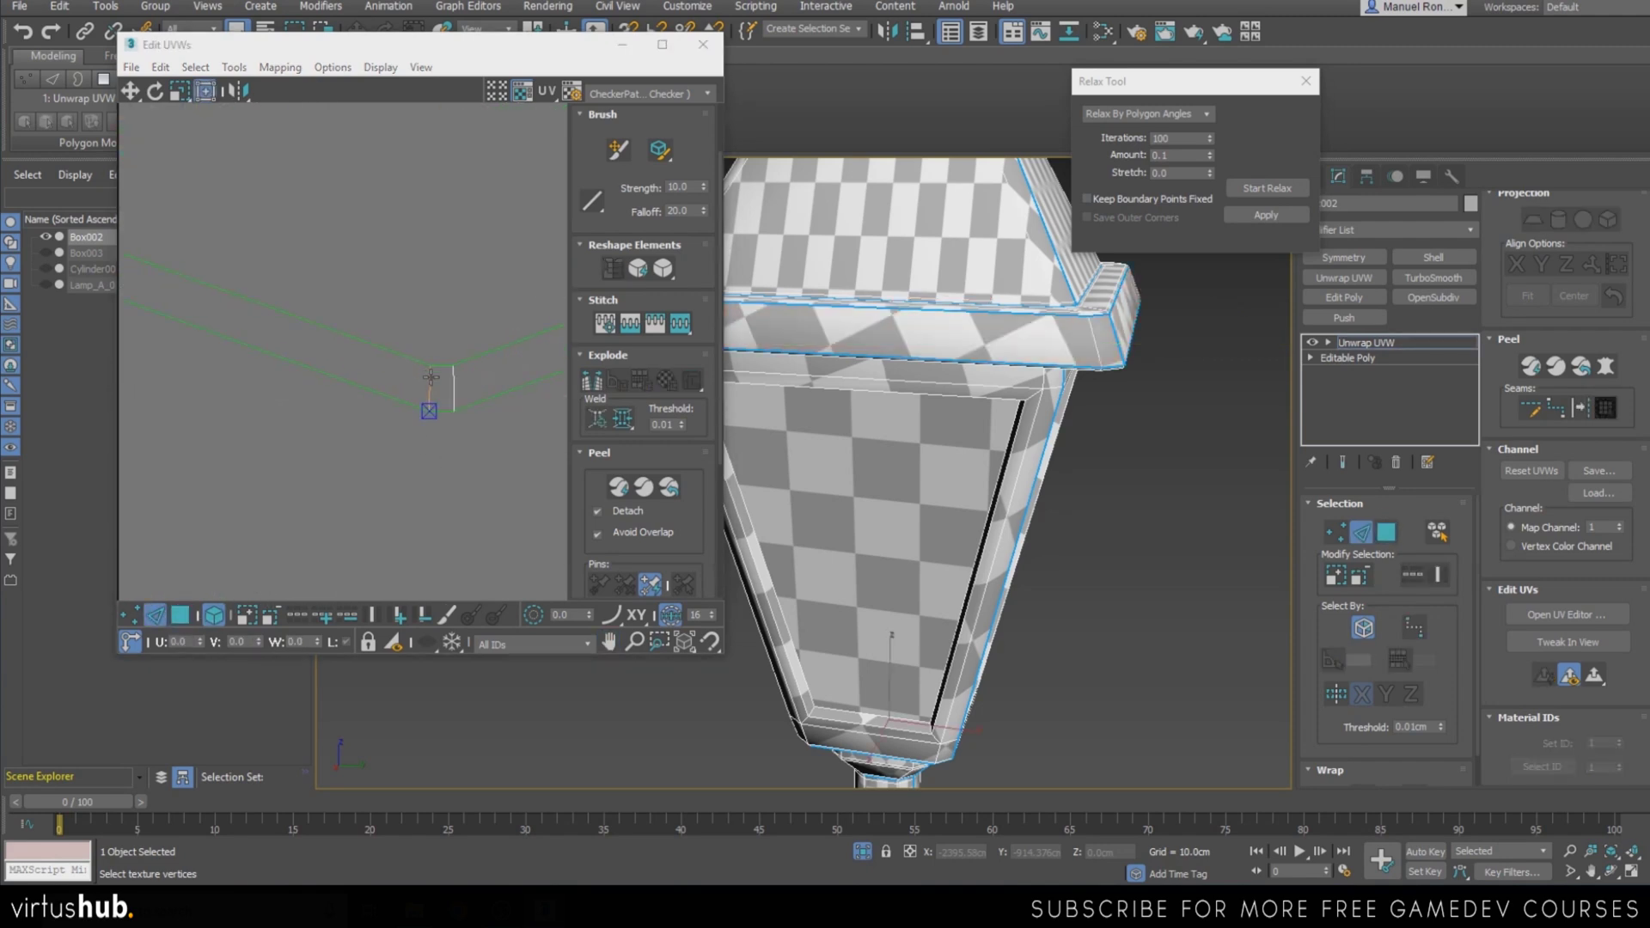
left_click(212, 615)
left_click(409, 385)
left_click(429, 388)
left_click(593, 383)
scroll(417, 514, "down", 8)
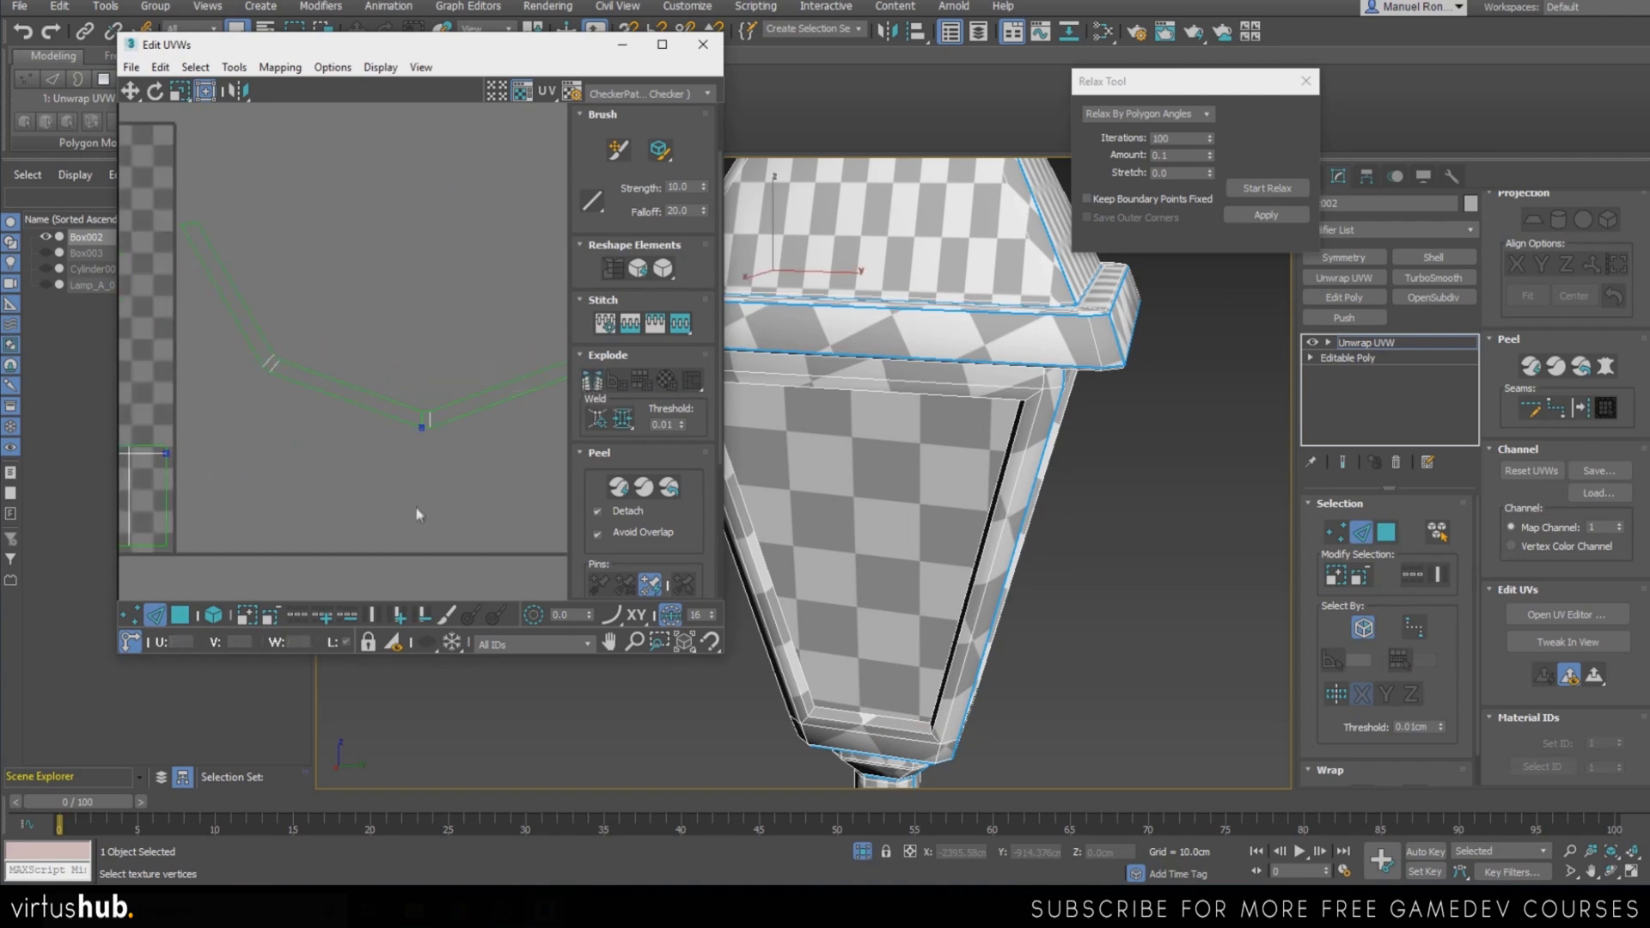
Select the left half of the split rim strip as a whole element and relax it by polygon angles
left_click(181, 615)
left_click(213, 615)
left_click(356, 428)
left_click(387, 469)
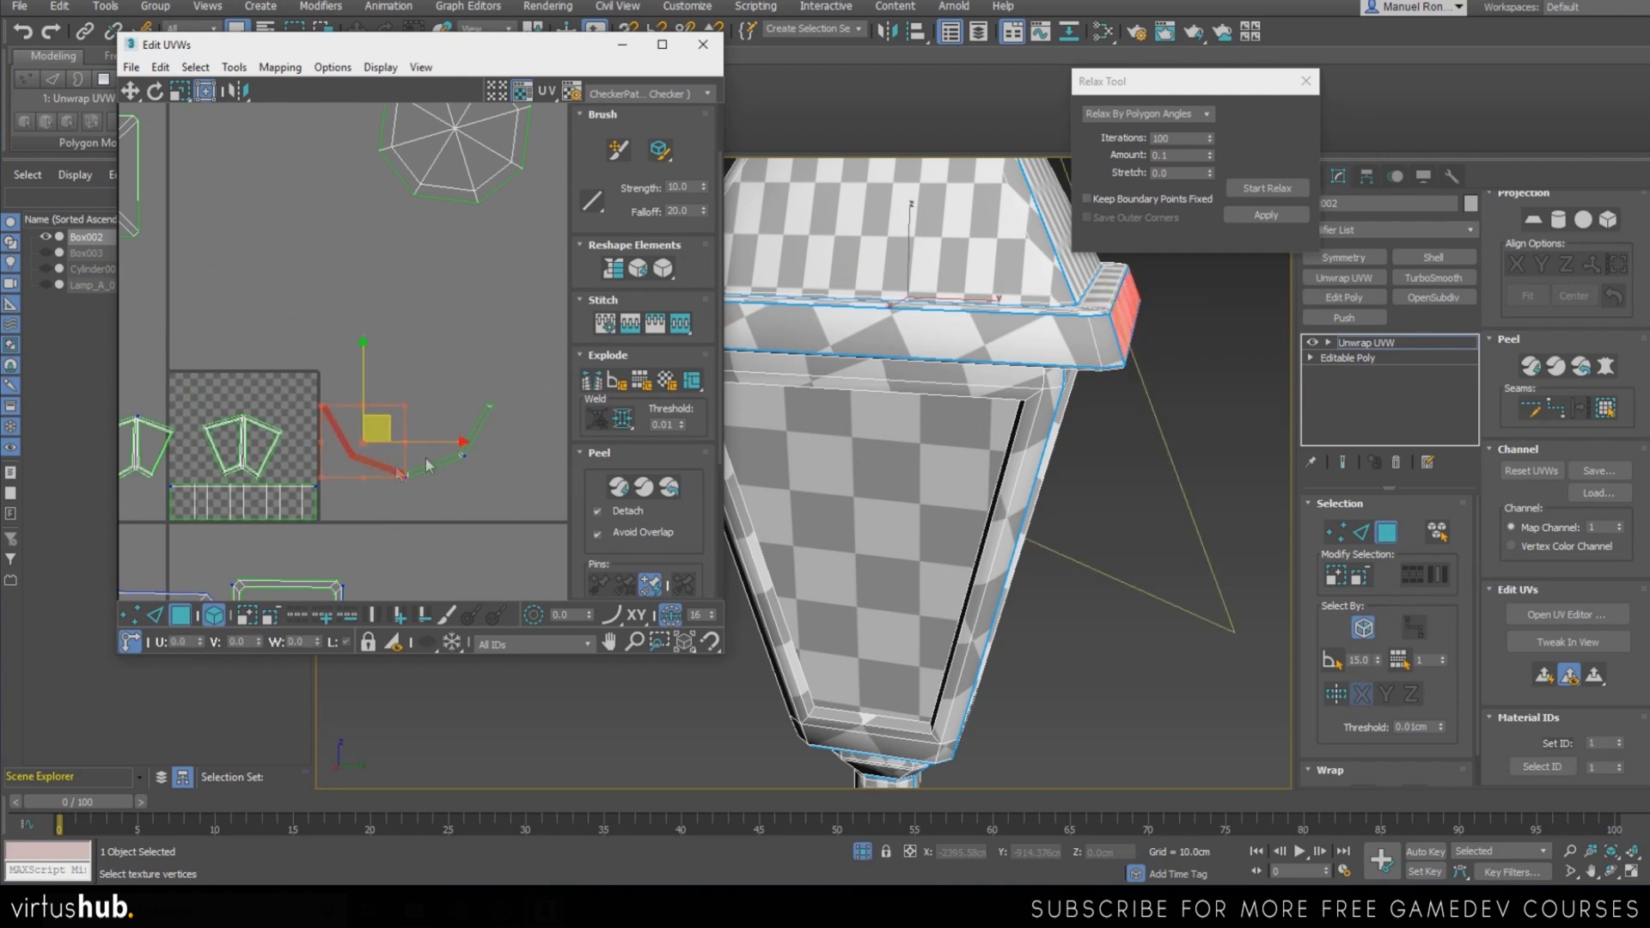
left_click(1270, 188)
left_click(1280, 187)
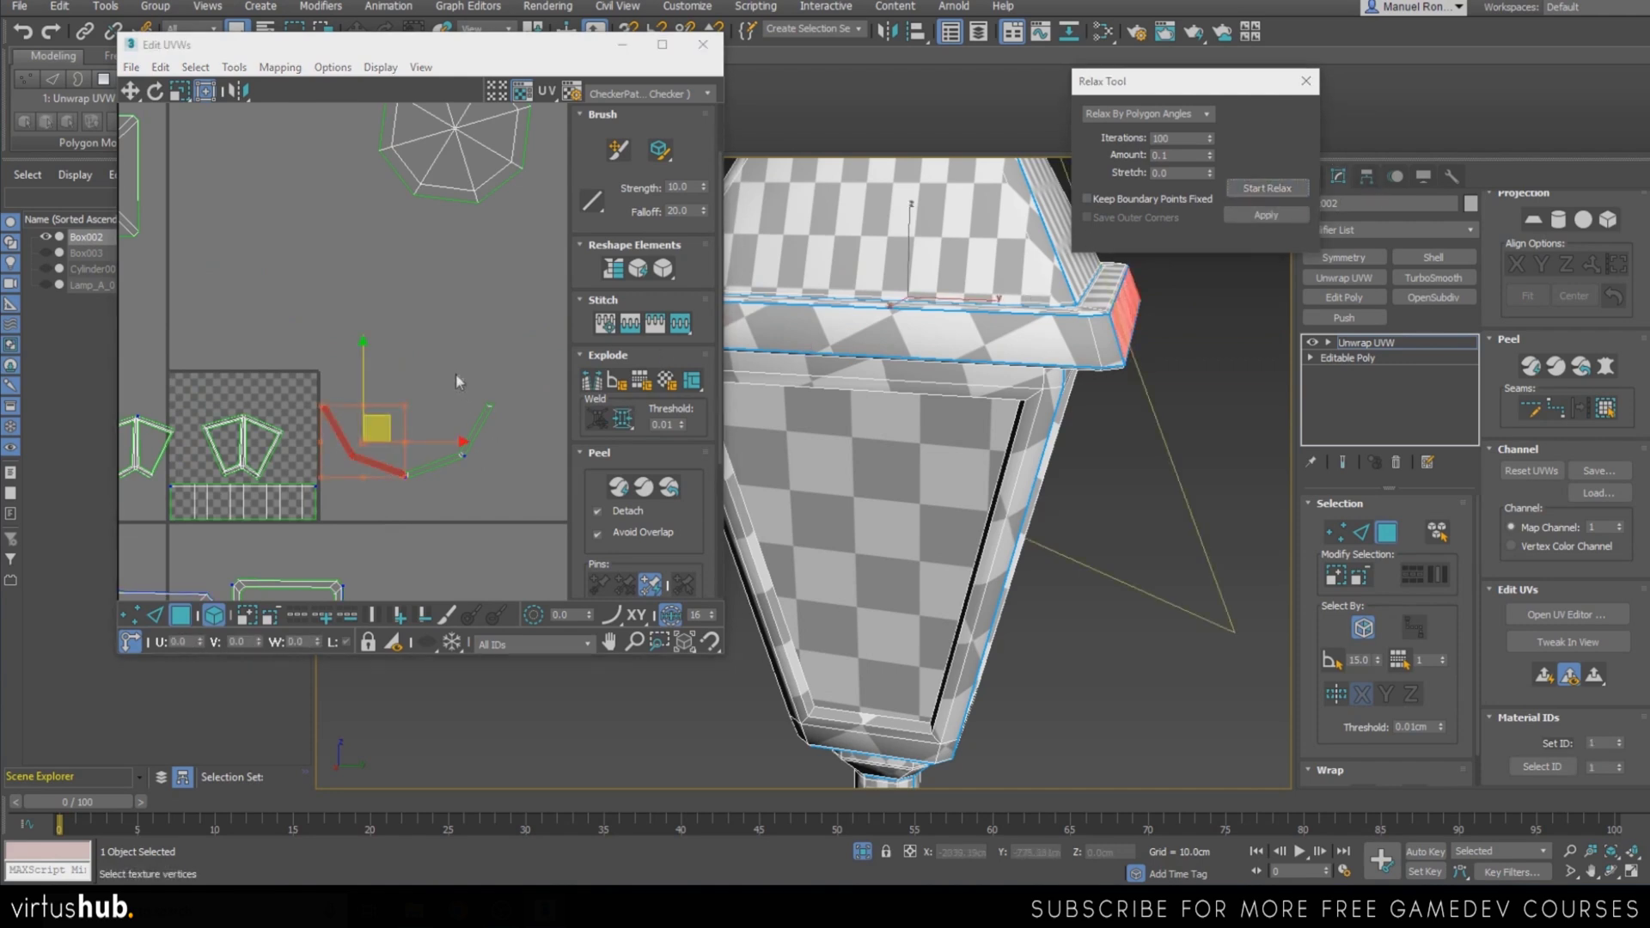
Select the right half of the split rim strip, relax it by polygon angles and move it away from the left half
left_click(470, 443)
left_click(1257, 190)
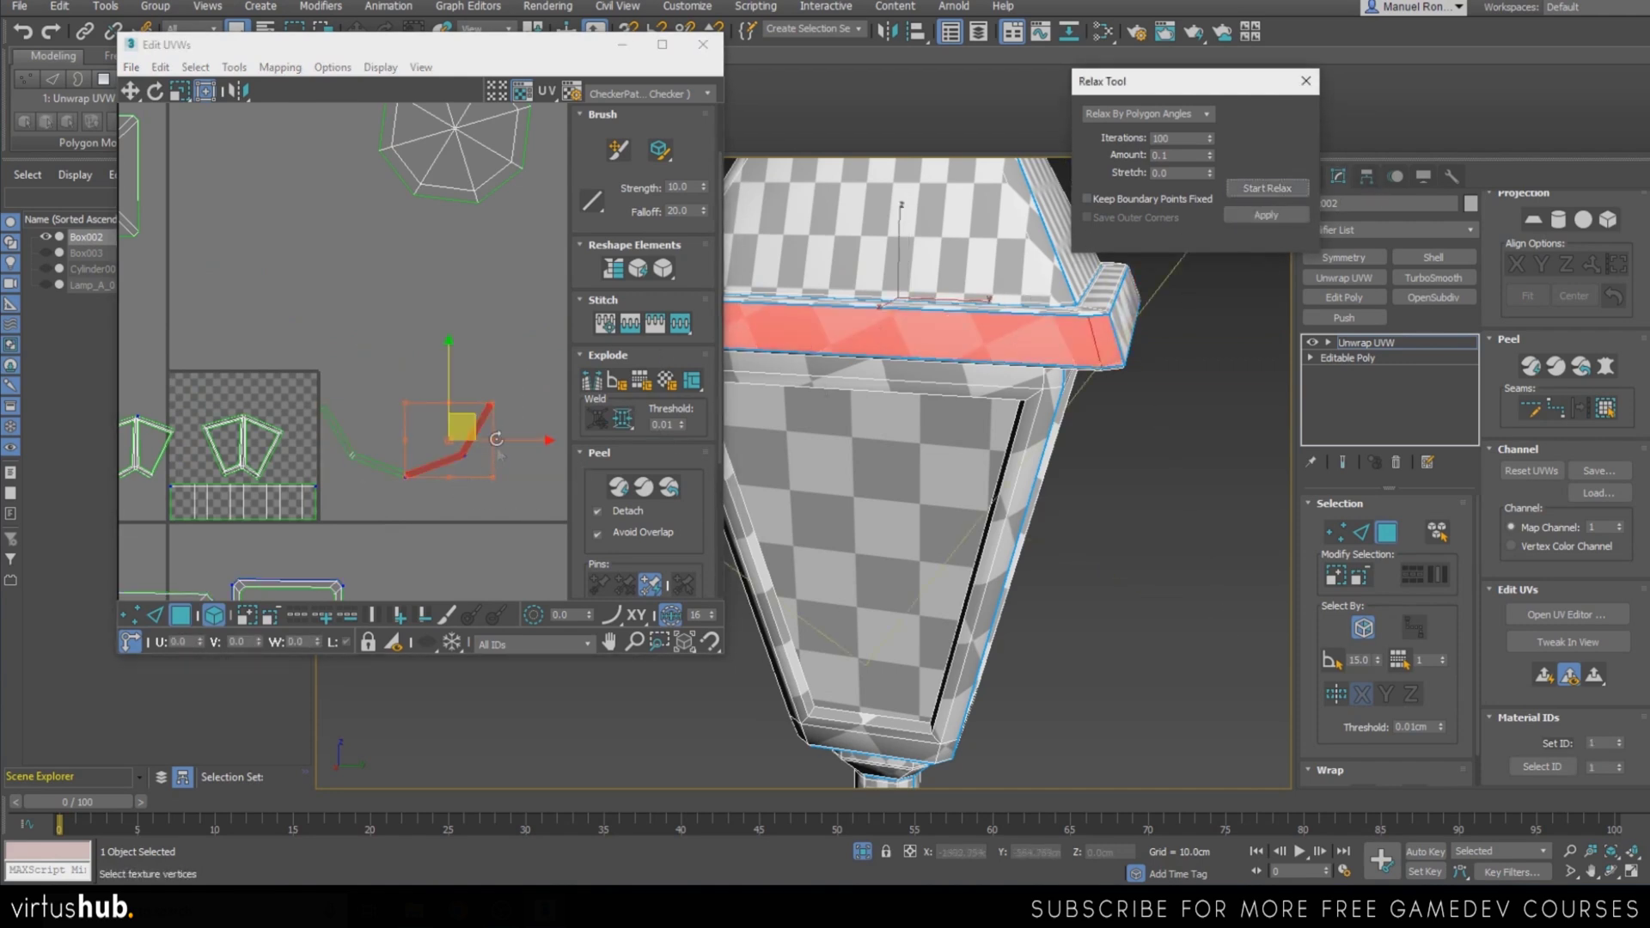
left_click_drag(499, 455, 515, 483)
Select a face of the pyramid roof and expand the face selection to the surrounding seams
scroll(912, 442, "down", 5)
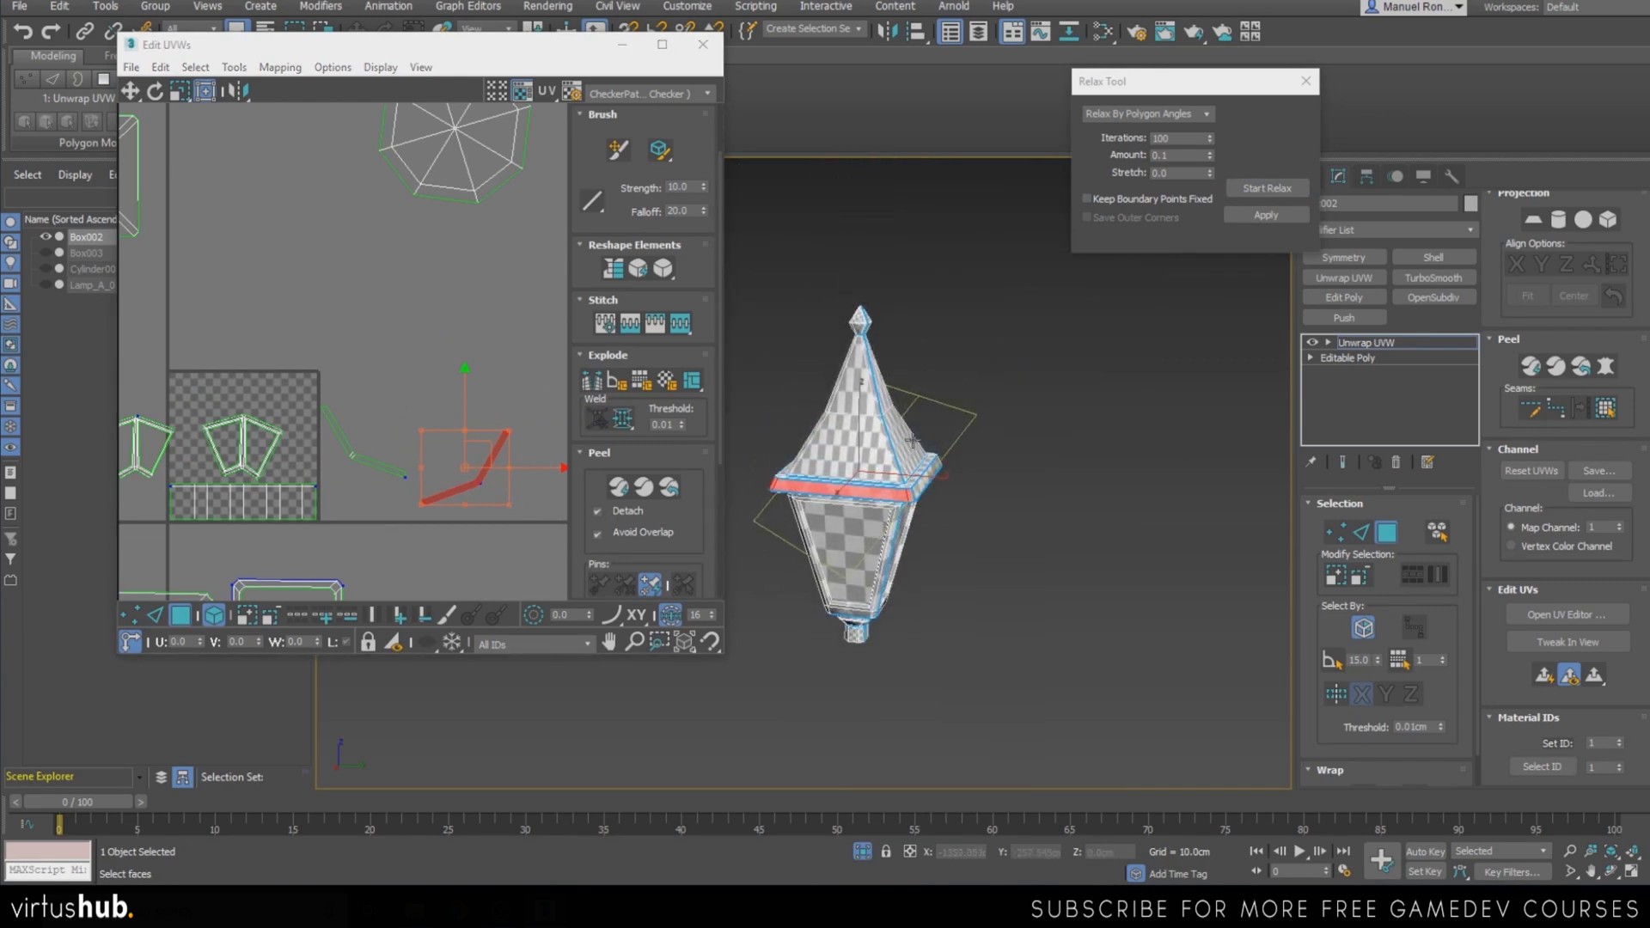
scroll(912, 442, "up", 5)
middle_click_drag(872, 559, 910, 604, "alt")
scroll(909, 603, "down", 1)
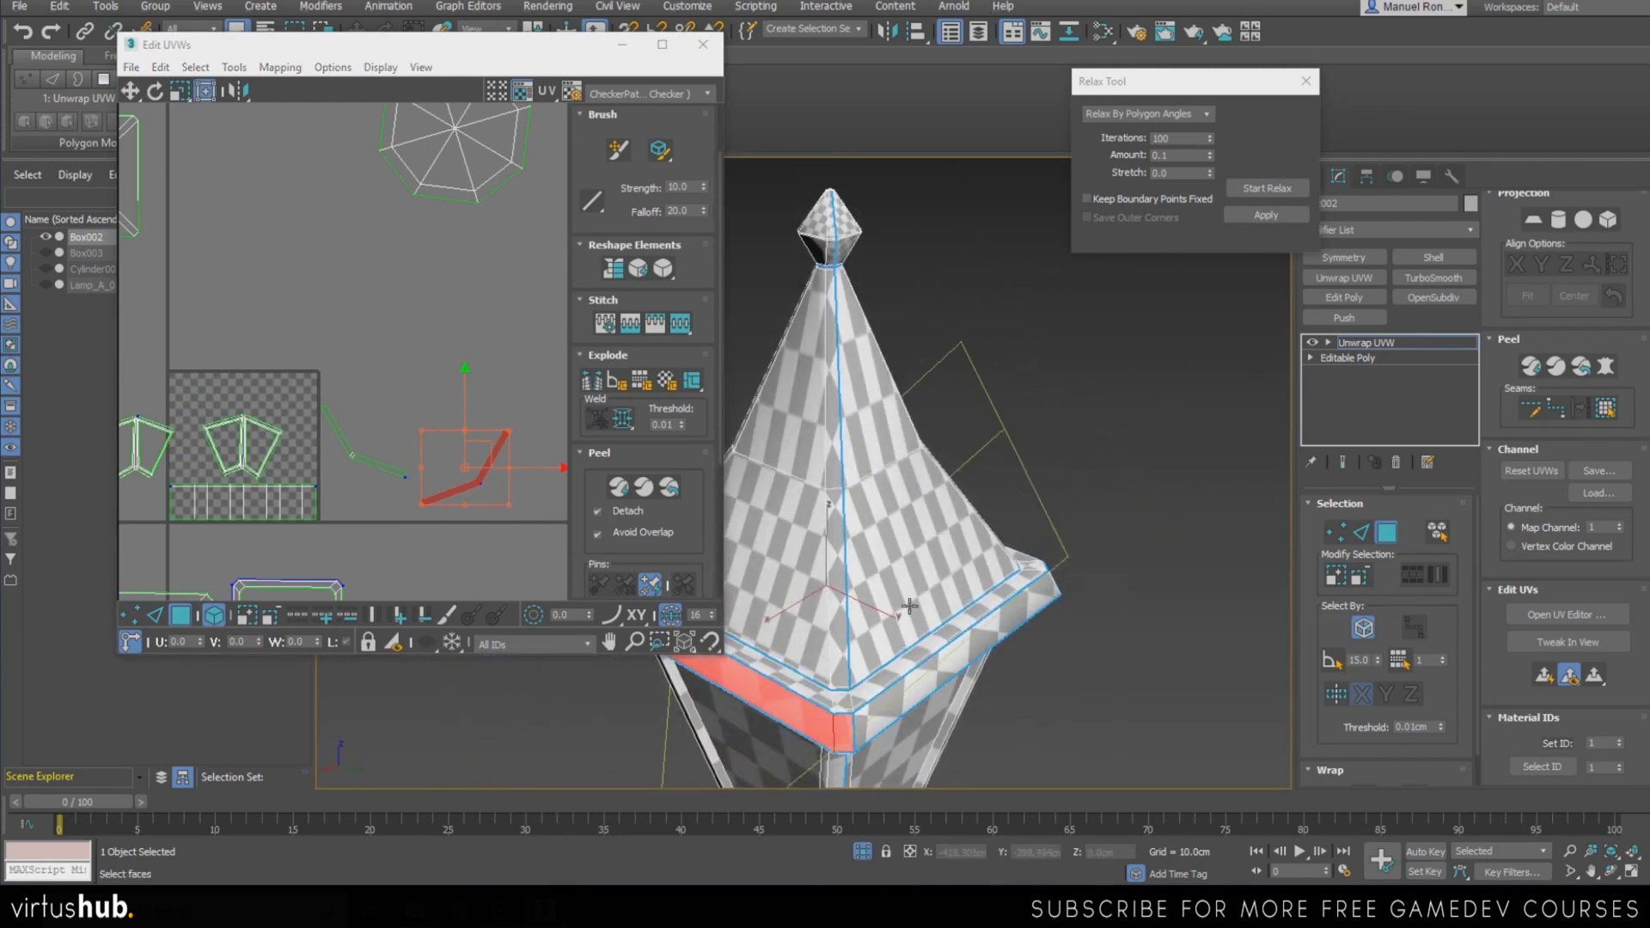
left_click(888, 604)
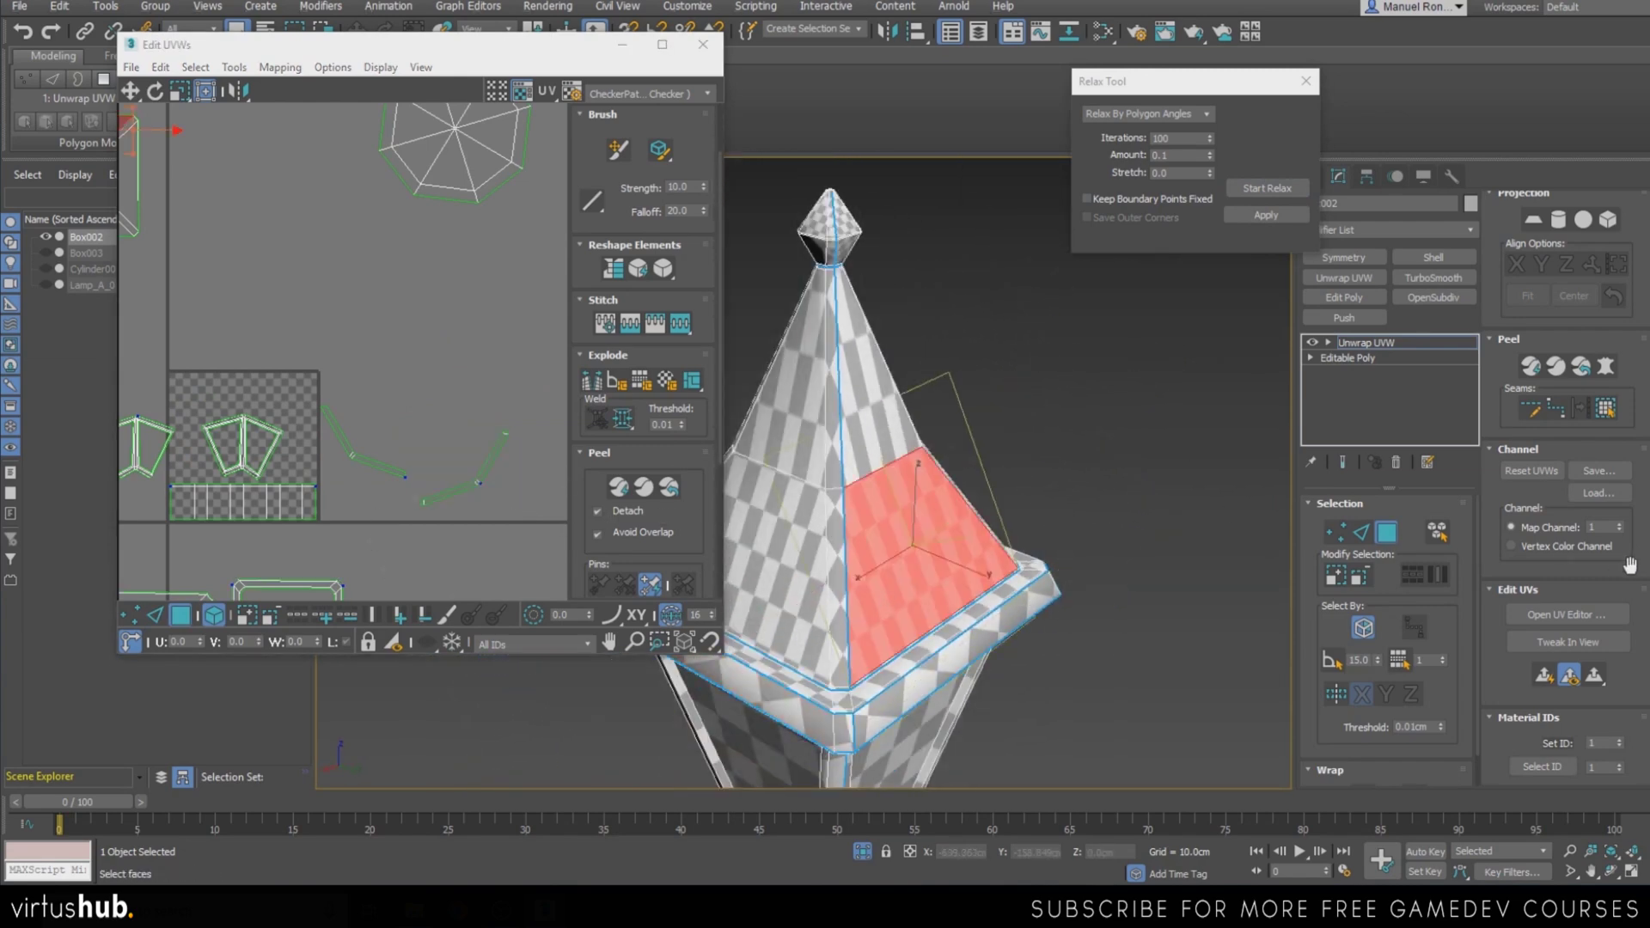
left_click(1606, 409)
middle_click_drag(997, 636, 1042, 627, "alt")
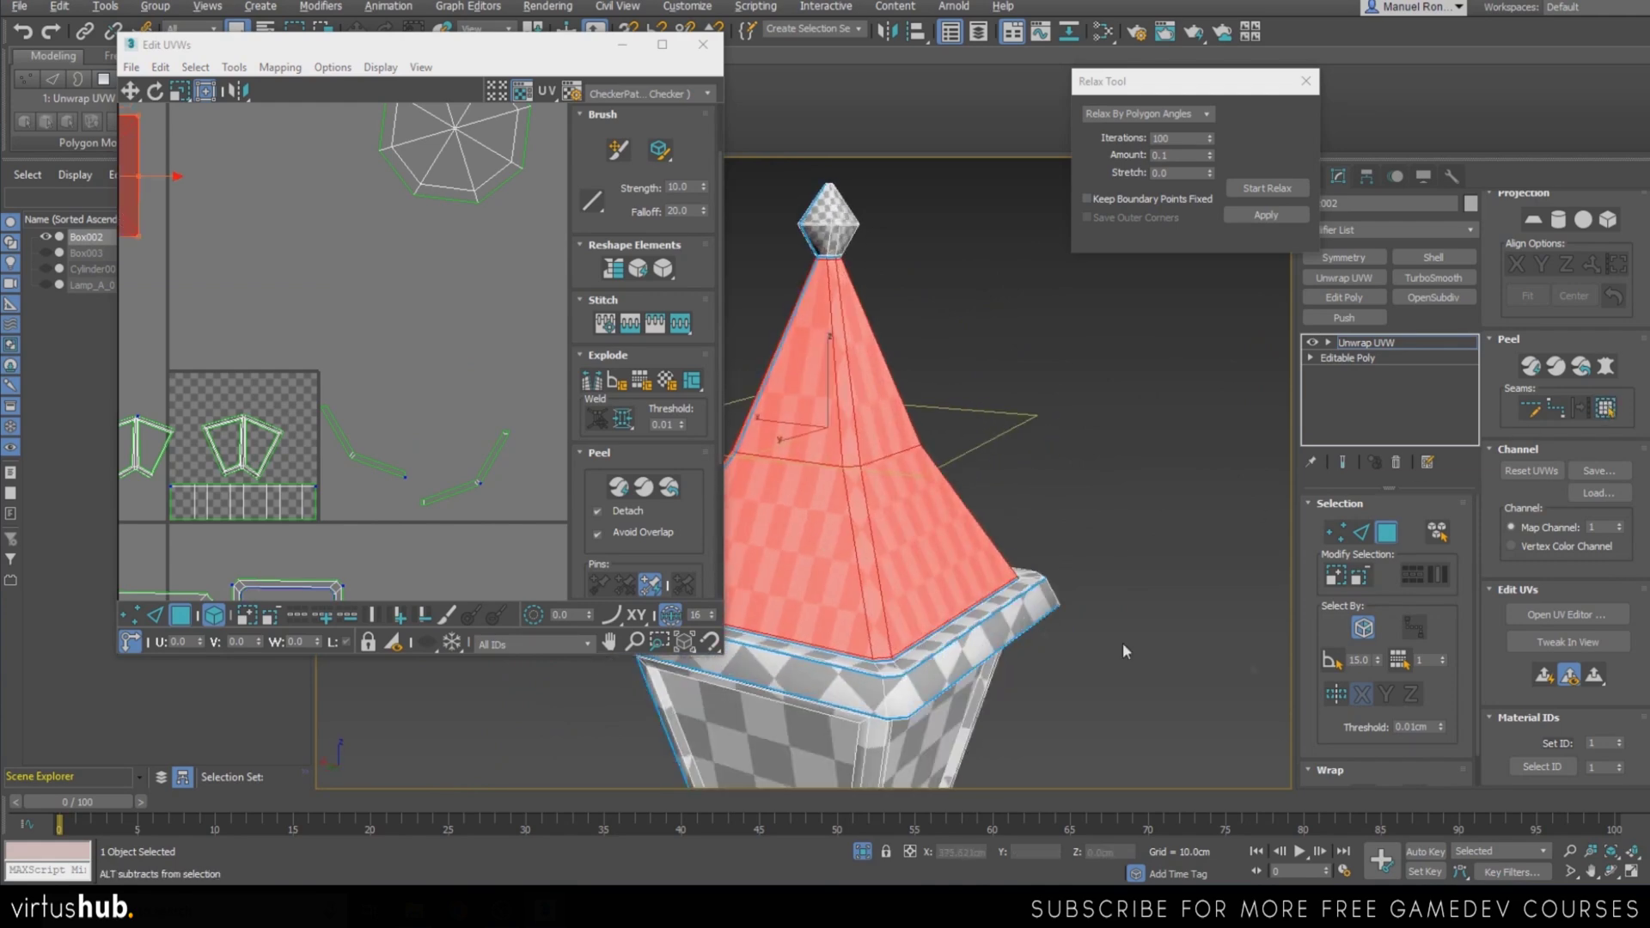
Unfold the selected roof faces with a quick planar map and a peel, and rotate the resulting shell to sit level
left_click(1568, 675)
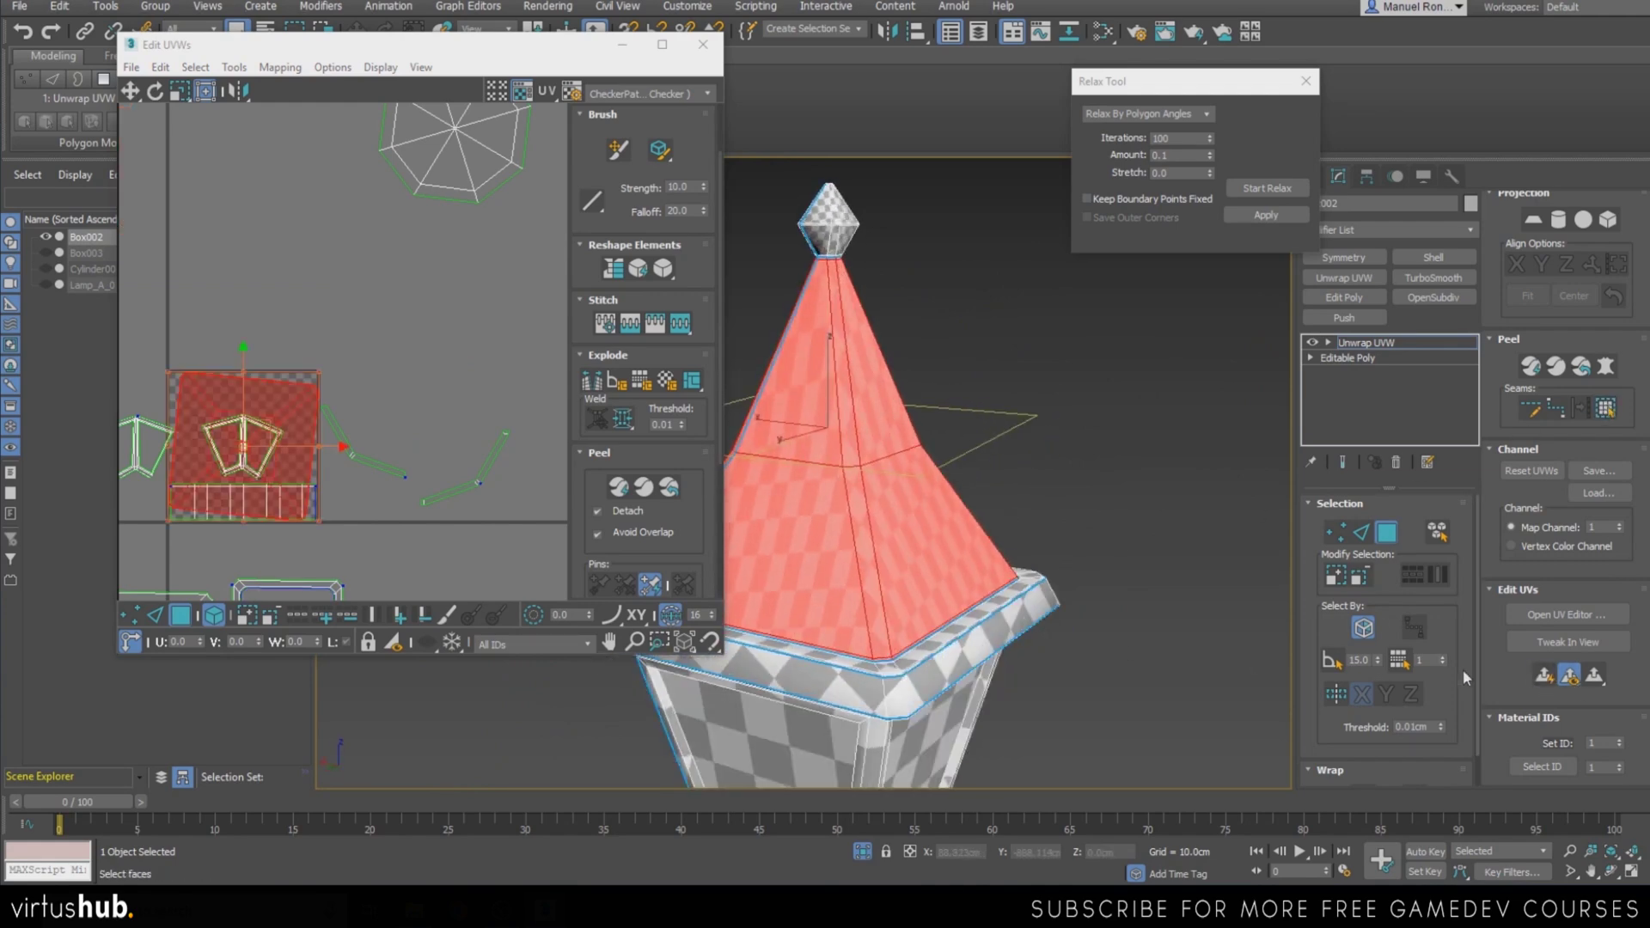
left_click(620, 489)
middle_click_drag(810, 591, 954, 571, "alt")
scroll(286, 461, "up", 3)
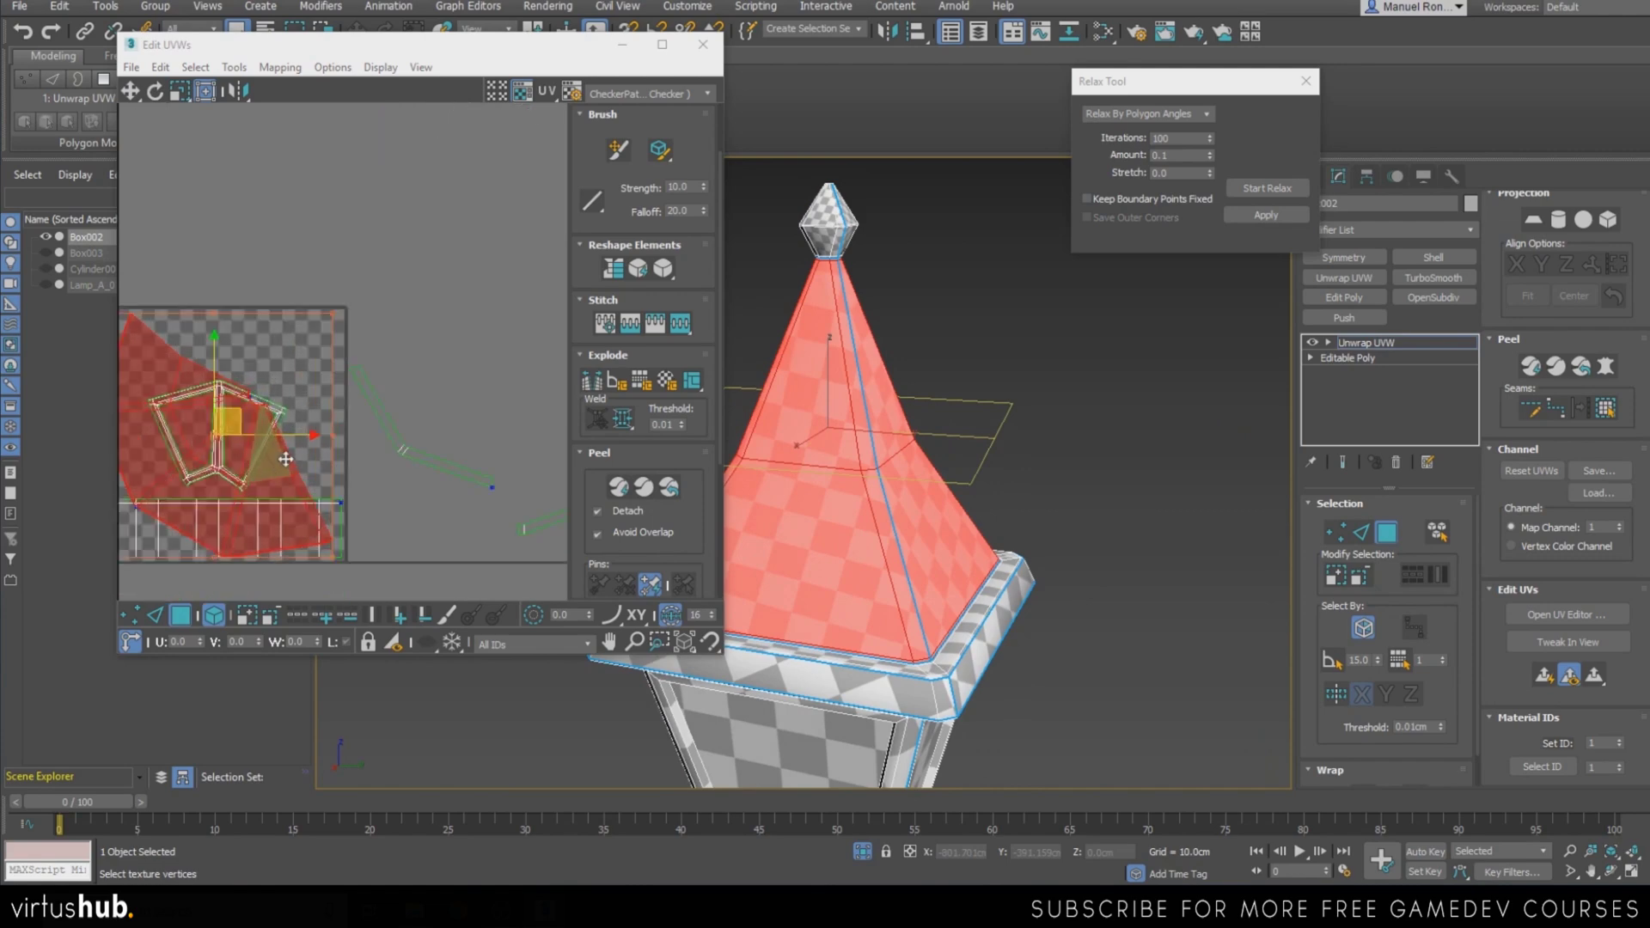
scroll(285, 459, "up", 2)
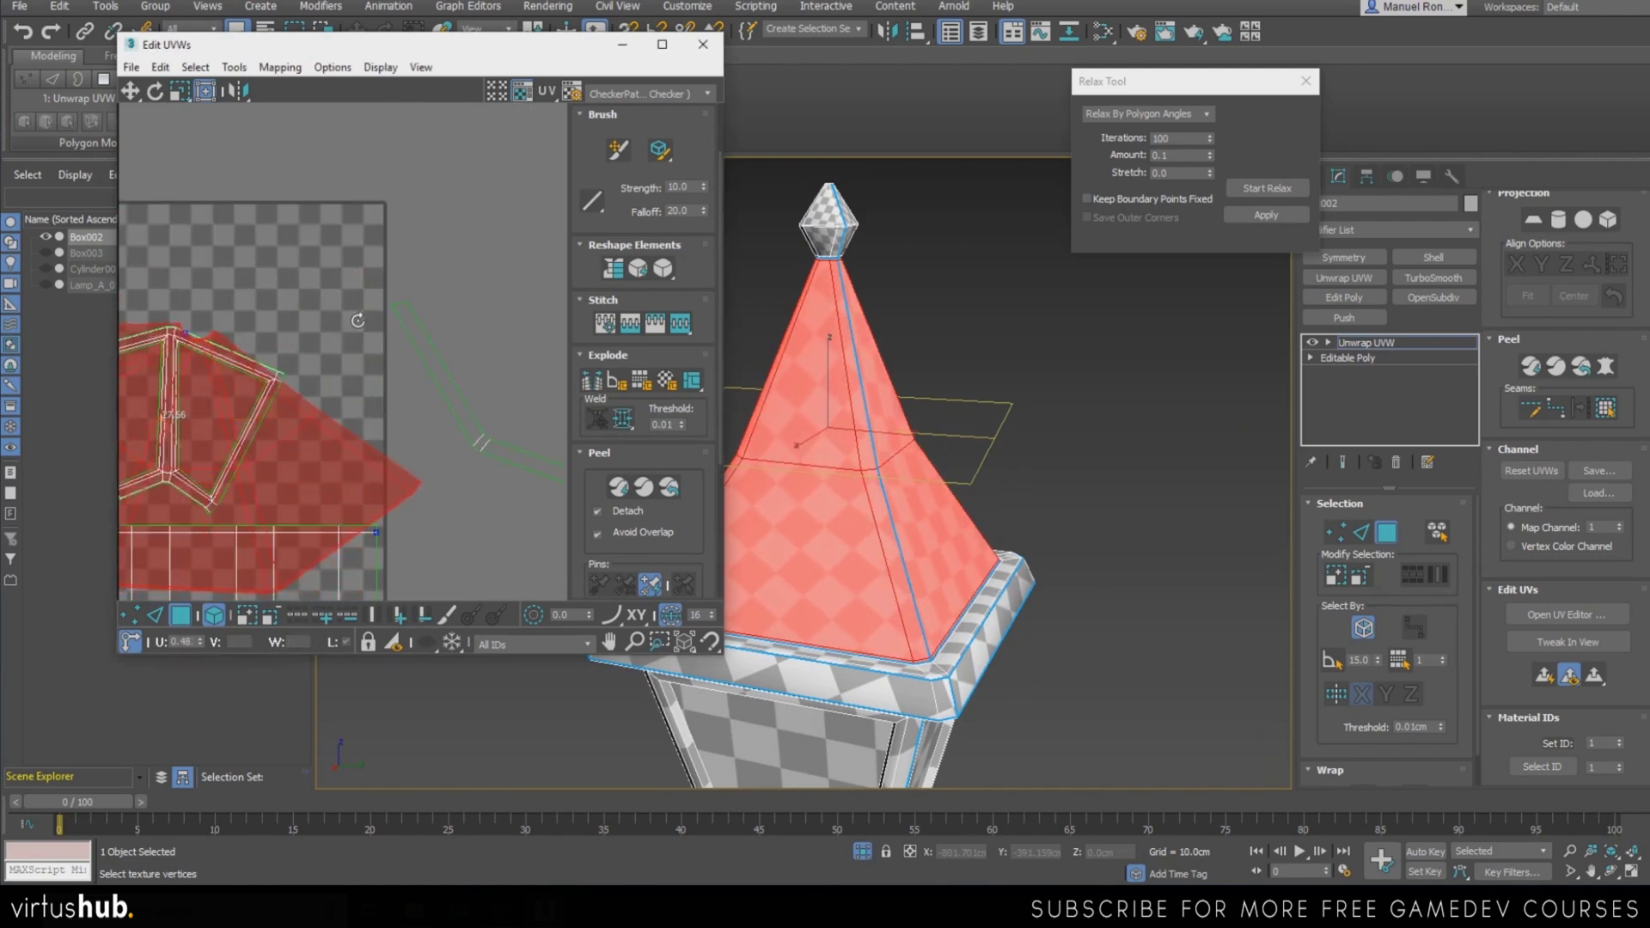
scroll(823, 497, "down", 4)
Move the roof shell above the UV tile, and move the frame and rim shells out of the tile to the area below it
middle_click_drag(823, 498, 885, 328, "alt")
scroll(806, 498, "up", 6)
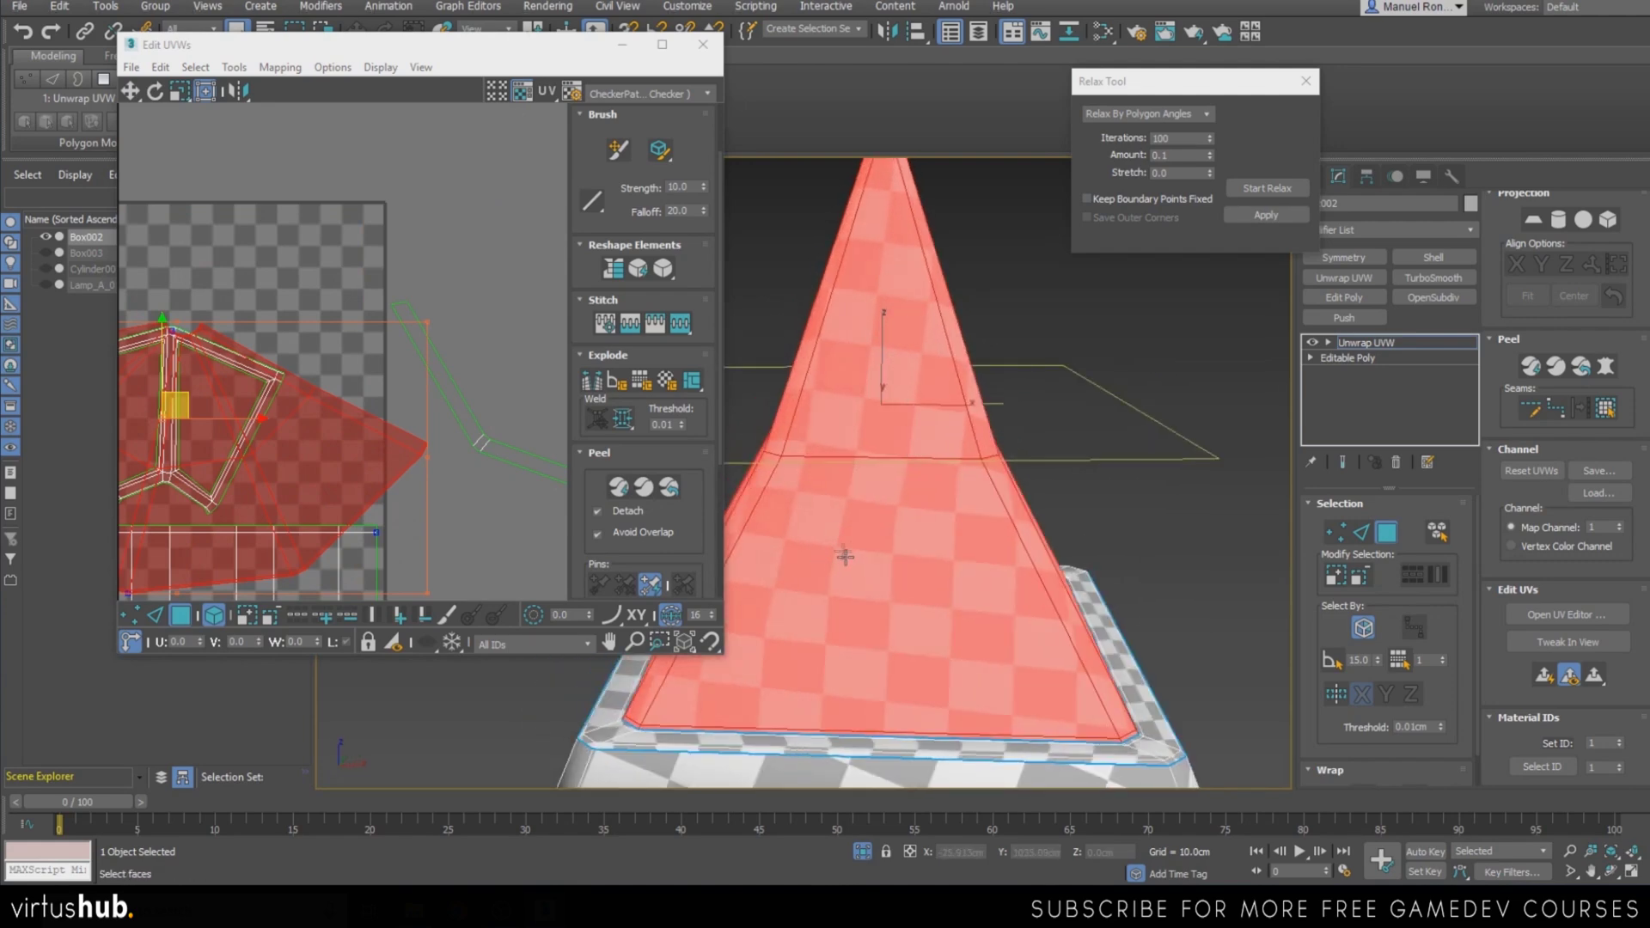
scroll(845, 557, "down", 5)
scroll(315, 477, "down", 3)
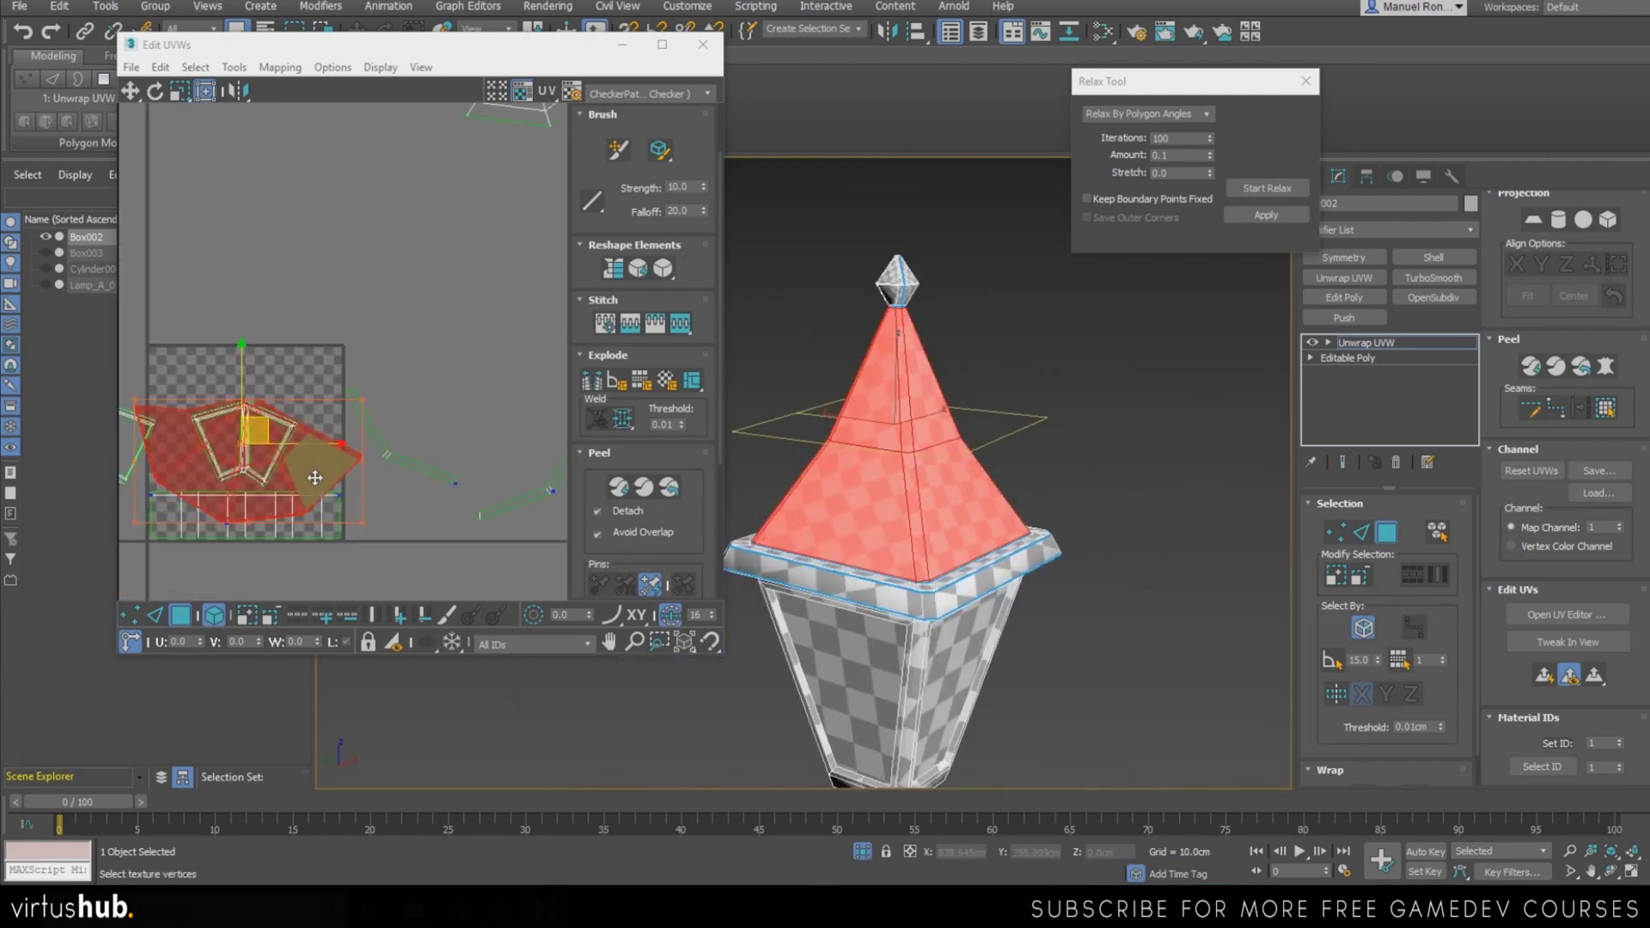
scroll(314, 478, "up", 4)
scroll(370, 447, "down", 5)
left_click_drag(377, 445, 370, 278)
scroll(387, 403, "down", 3)
mouse_move(219, 384)
left_mouse_down()
mouse_move(342, 419)
mouse_move(258, 359)
mouse_move(208, 388)
left_mouse_up()
left_click_drag(267, 404, 516, 484)
left_click_drag(416, 418, 604, 561)
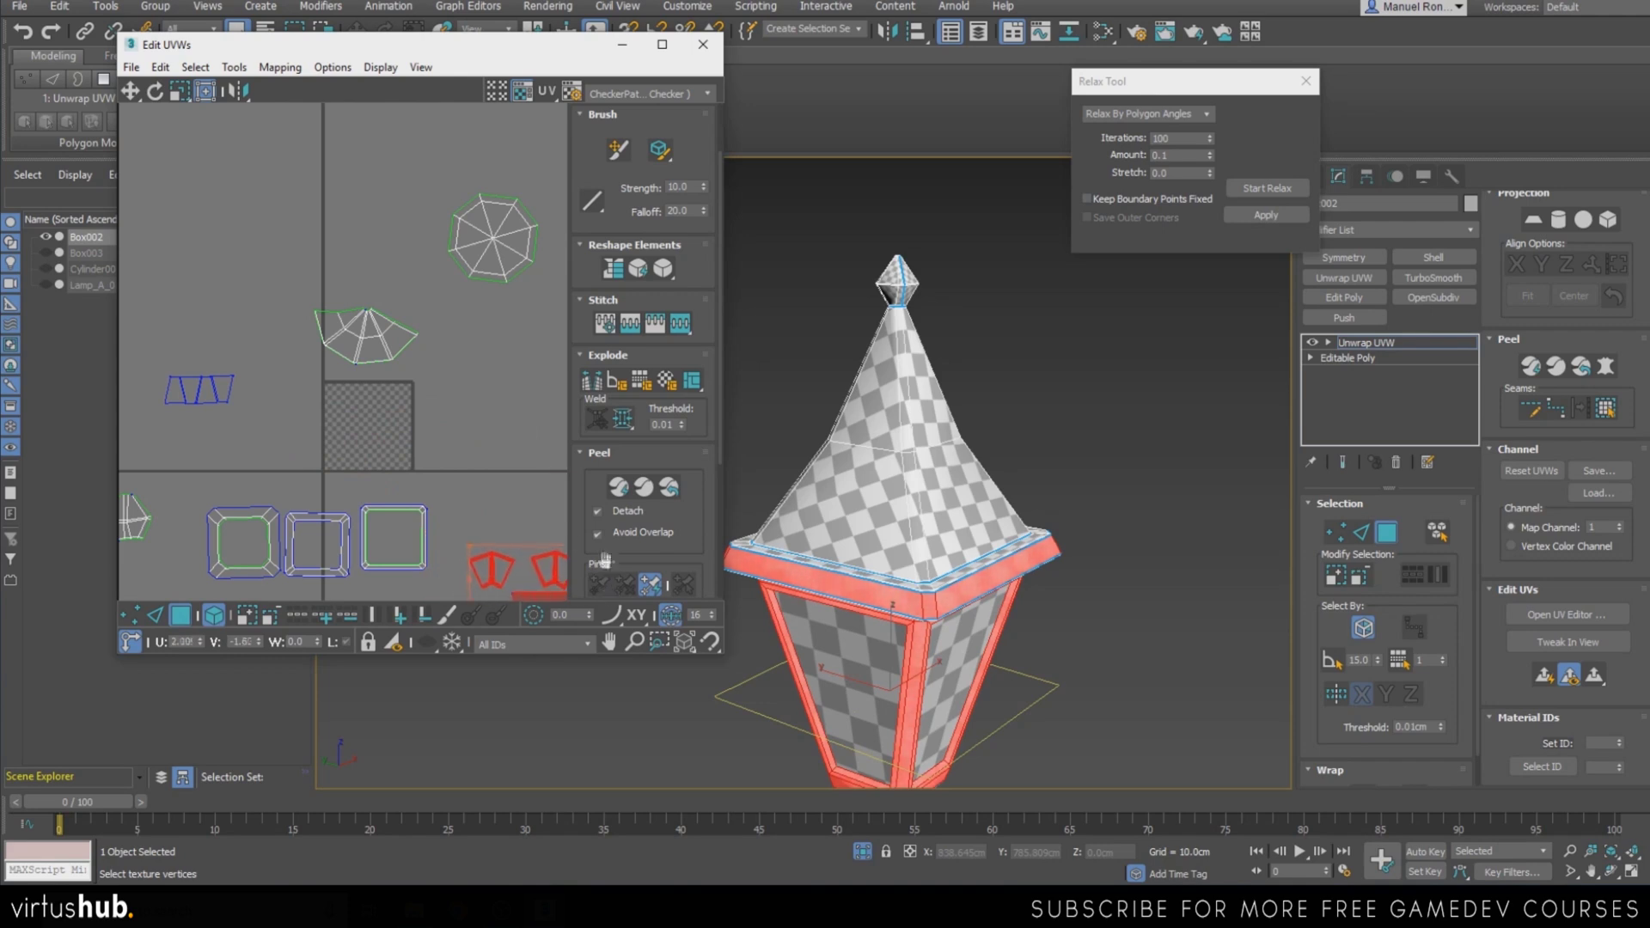
Place the roof shell on the empty UV tile and relax it by polygon angles
scroll(373, 368, "up", 2)
left_click_drag(217, 242, 498, 378)
left_click_drag(385, 297, 387, 457)
scroll(388, 460, "up", 4)
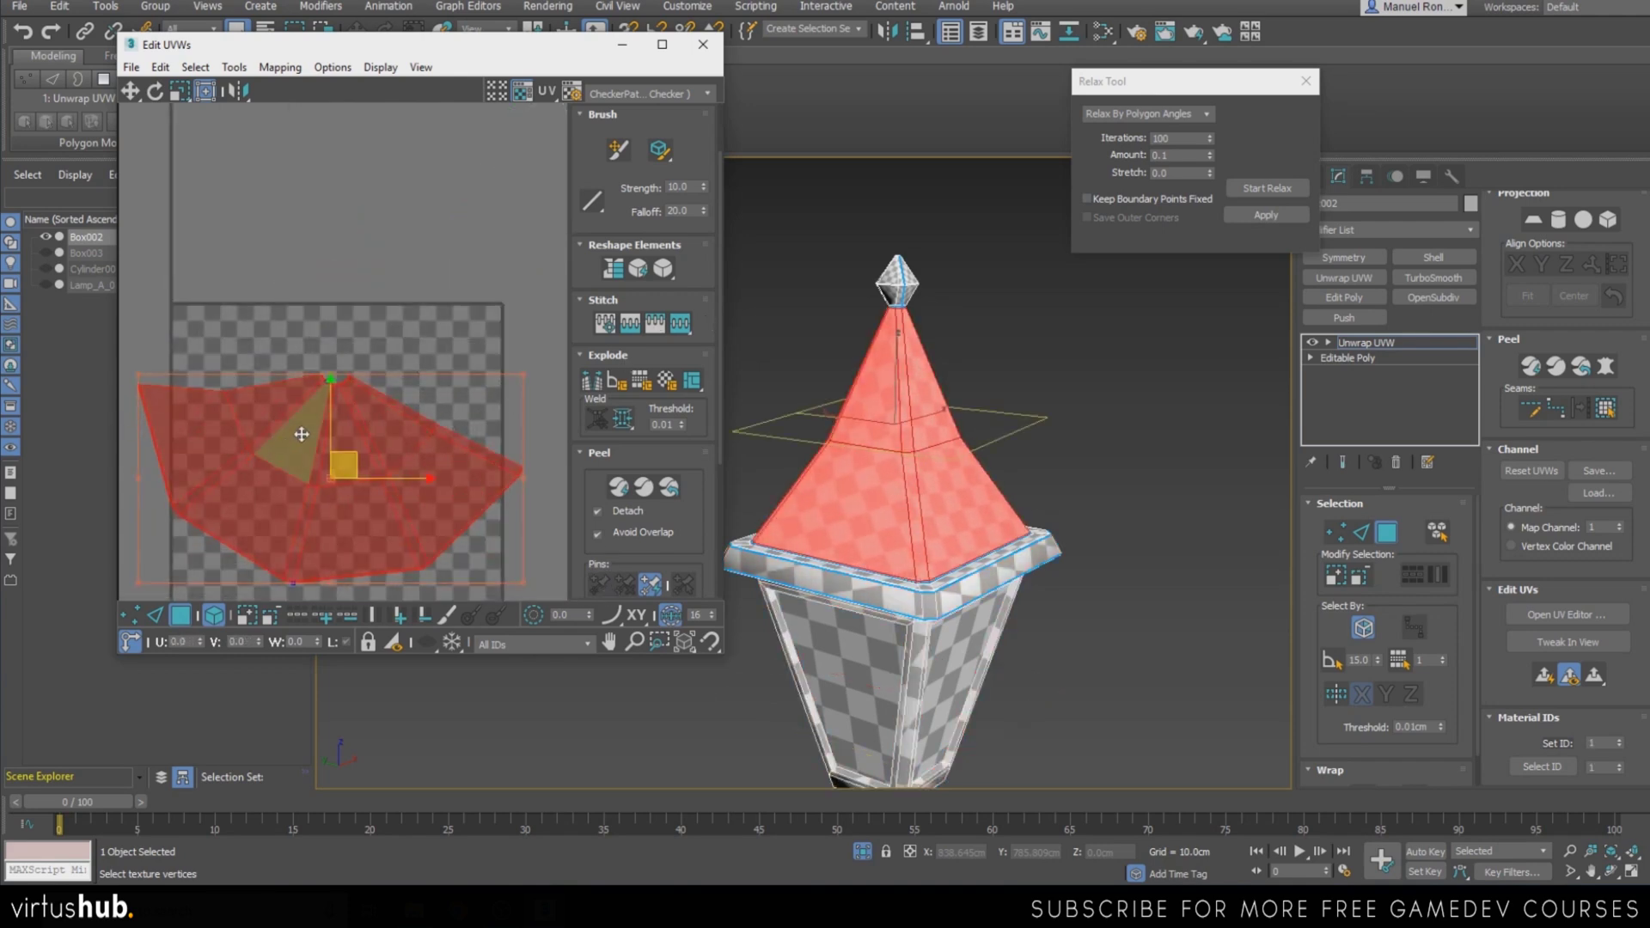
scroll(412, 461, "up", 3)
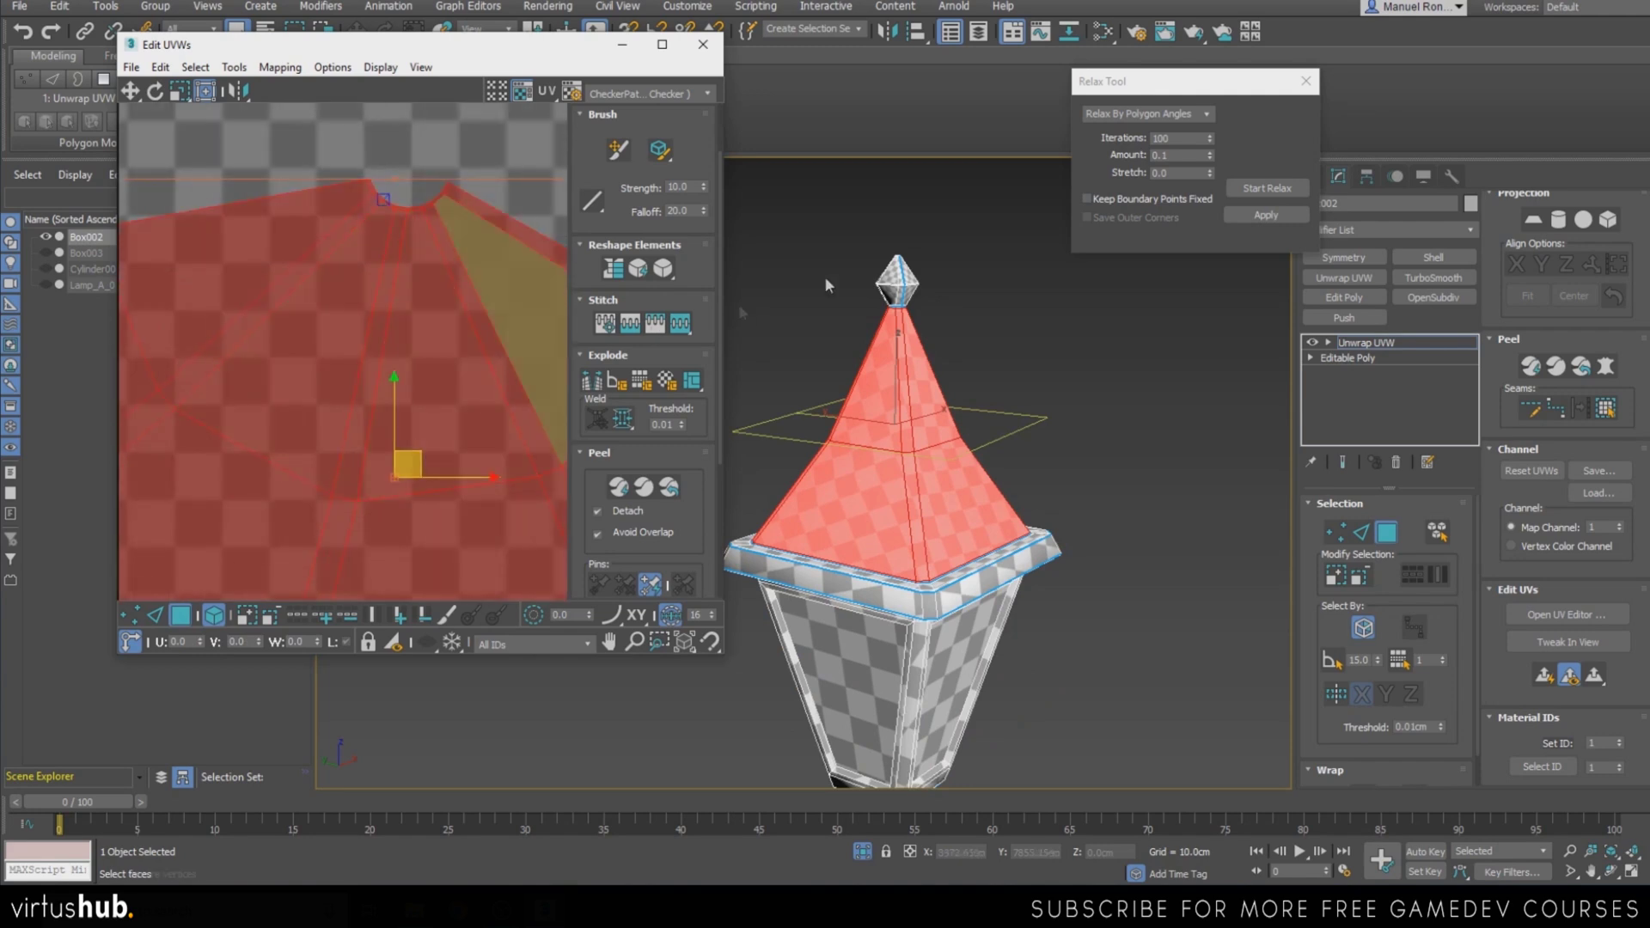
left_click(1255, 189)
left_click(1255, 189)
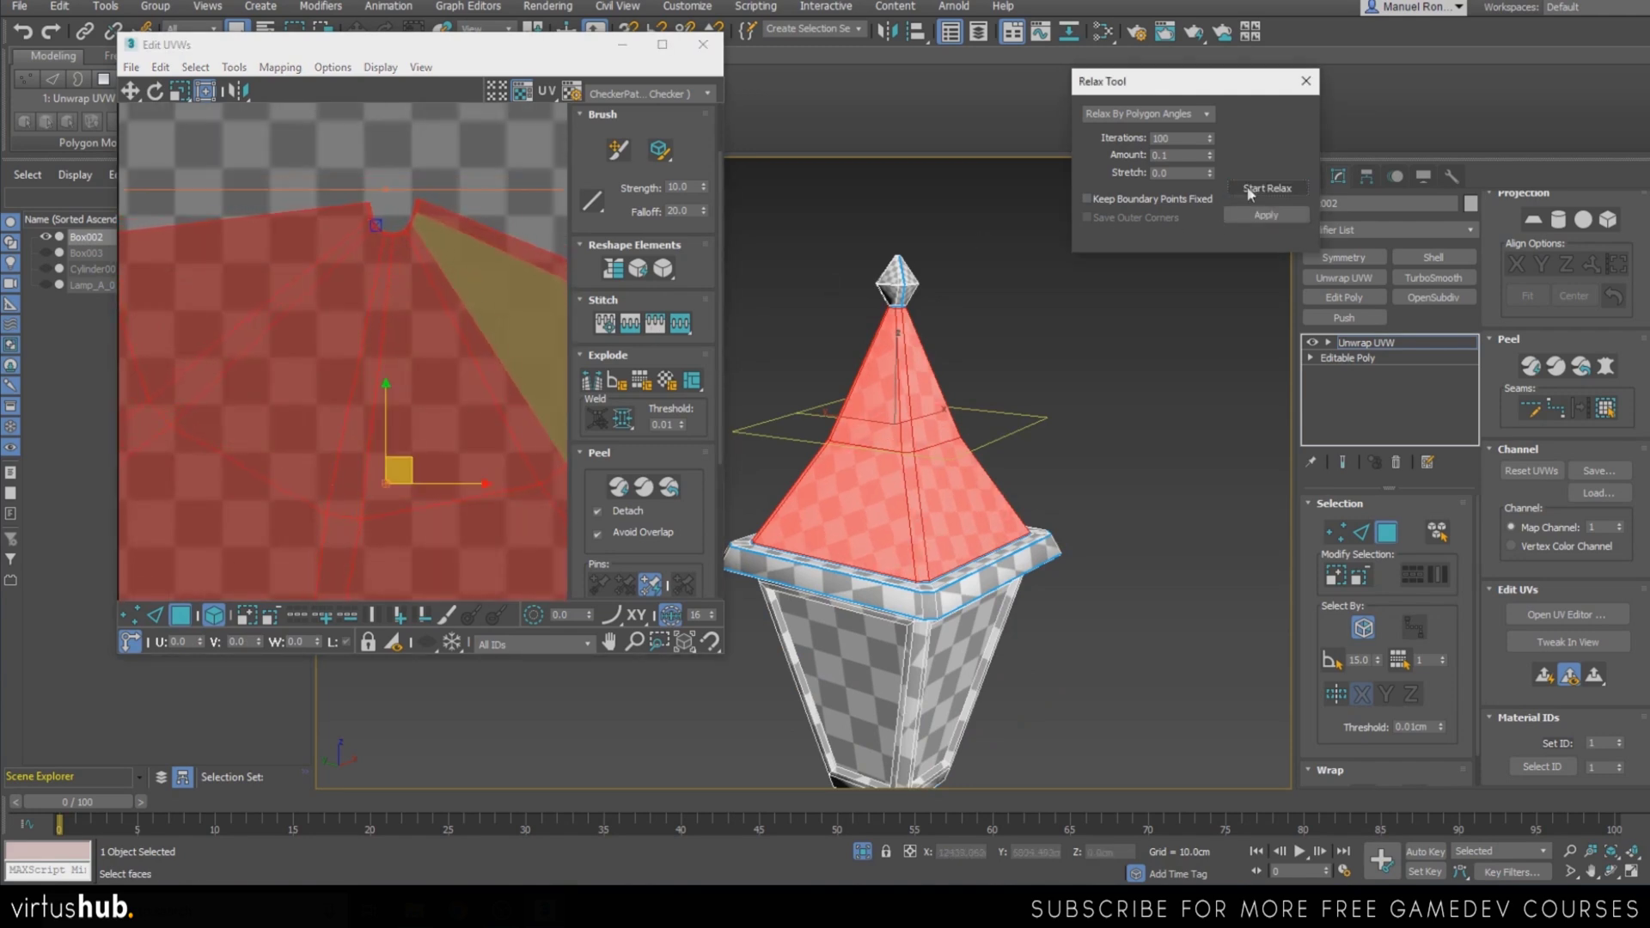
Move the relaxed roof shell off the UV tile, up to the free area beyond its upper-left corner
middle_click_drag(949, 430, 748, 433, "alt")
middle_click_drag(921, 467, 722, 486, "alt")
scroll(505, 522, "down", 5)
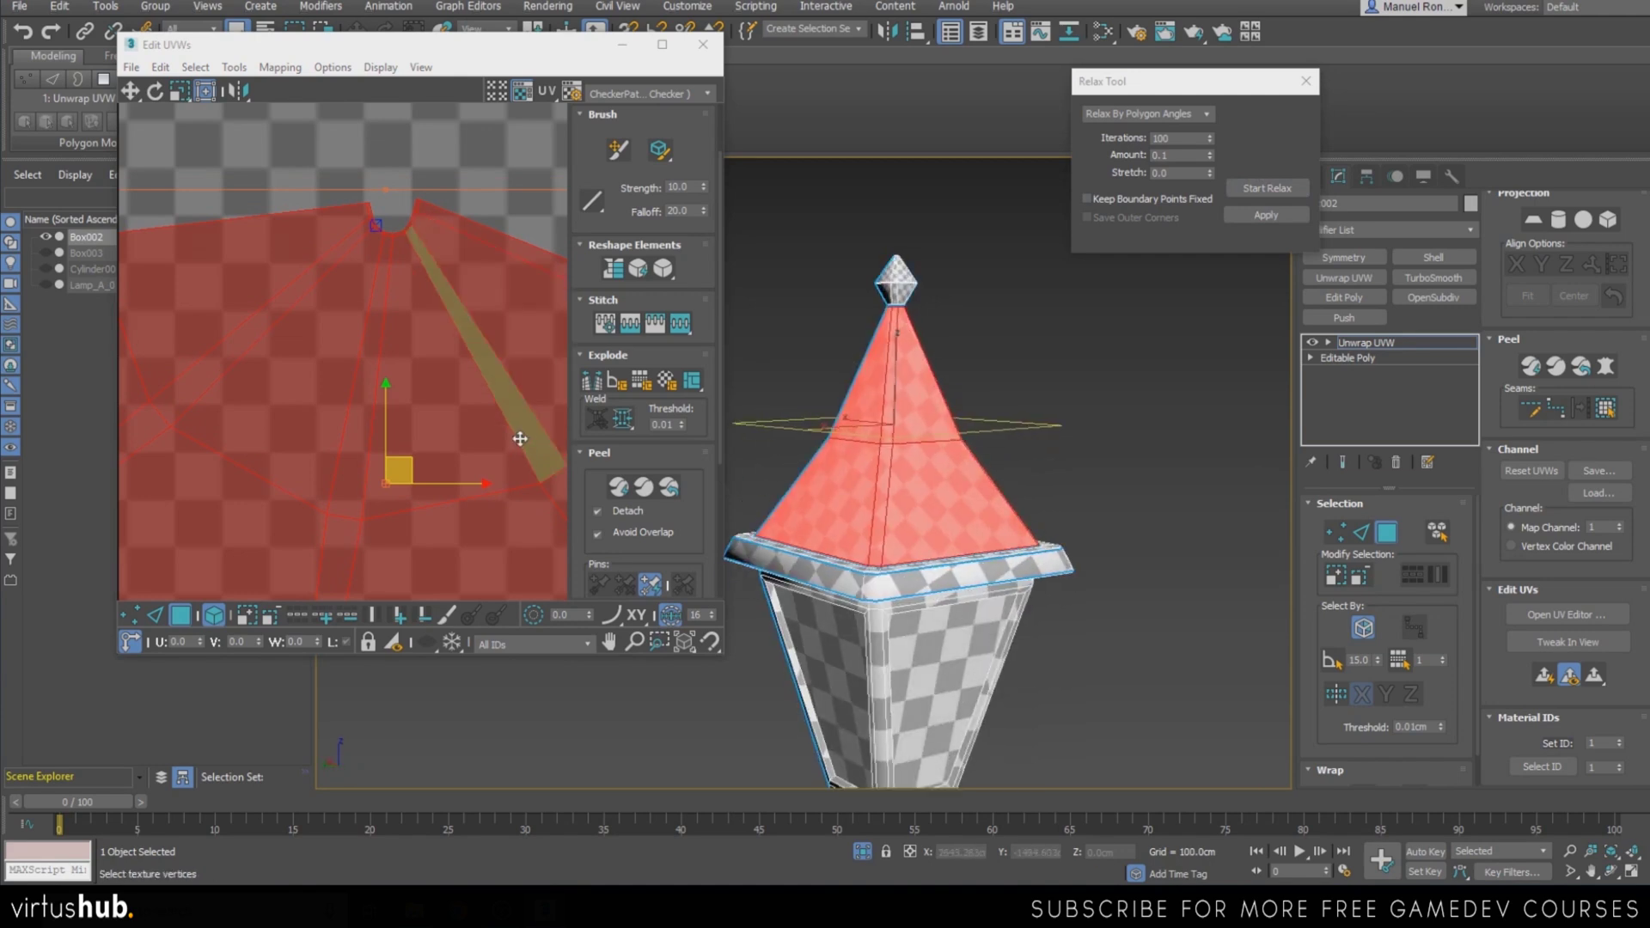
scroll(505, 522, "down", 5)
left_click_drag(322, 447, 244, 300)
Examine the lantern's underside and the laid-out UV shells, selecting the small polygonal shell beside the square ones
middle_click_drag(1020, 536, 1044, 331)
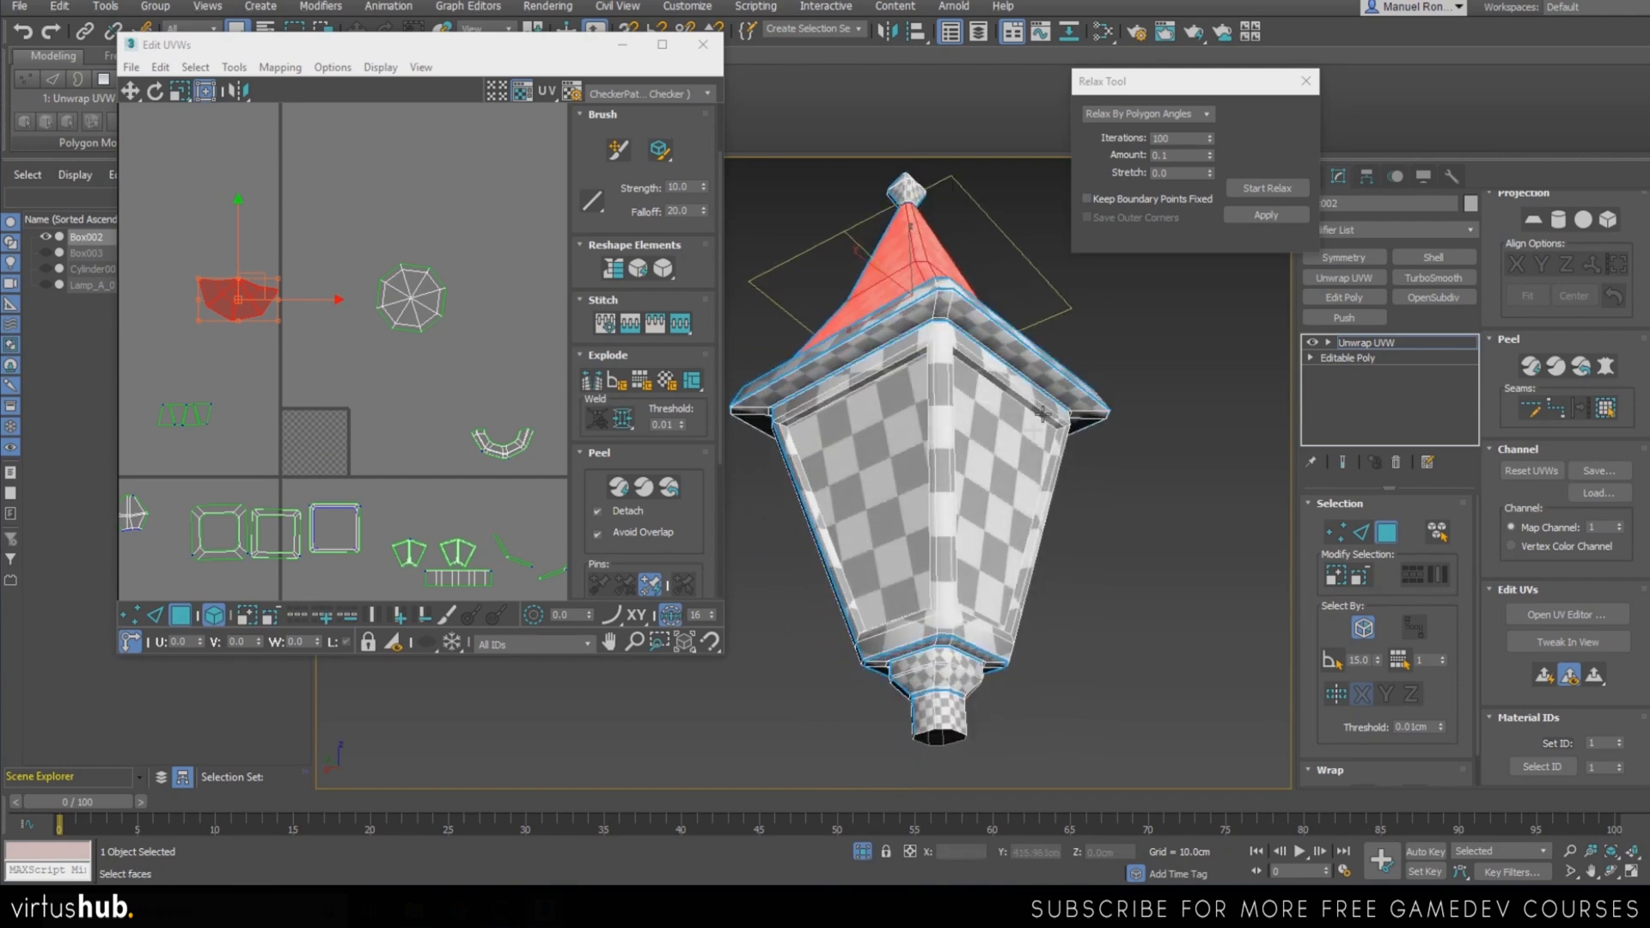
middle_click_drag(950, 695, 799, 613, "alt")
scroll(859, 644, "up", 8)
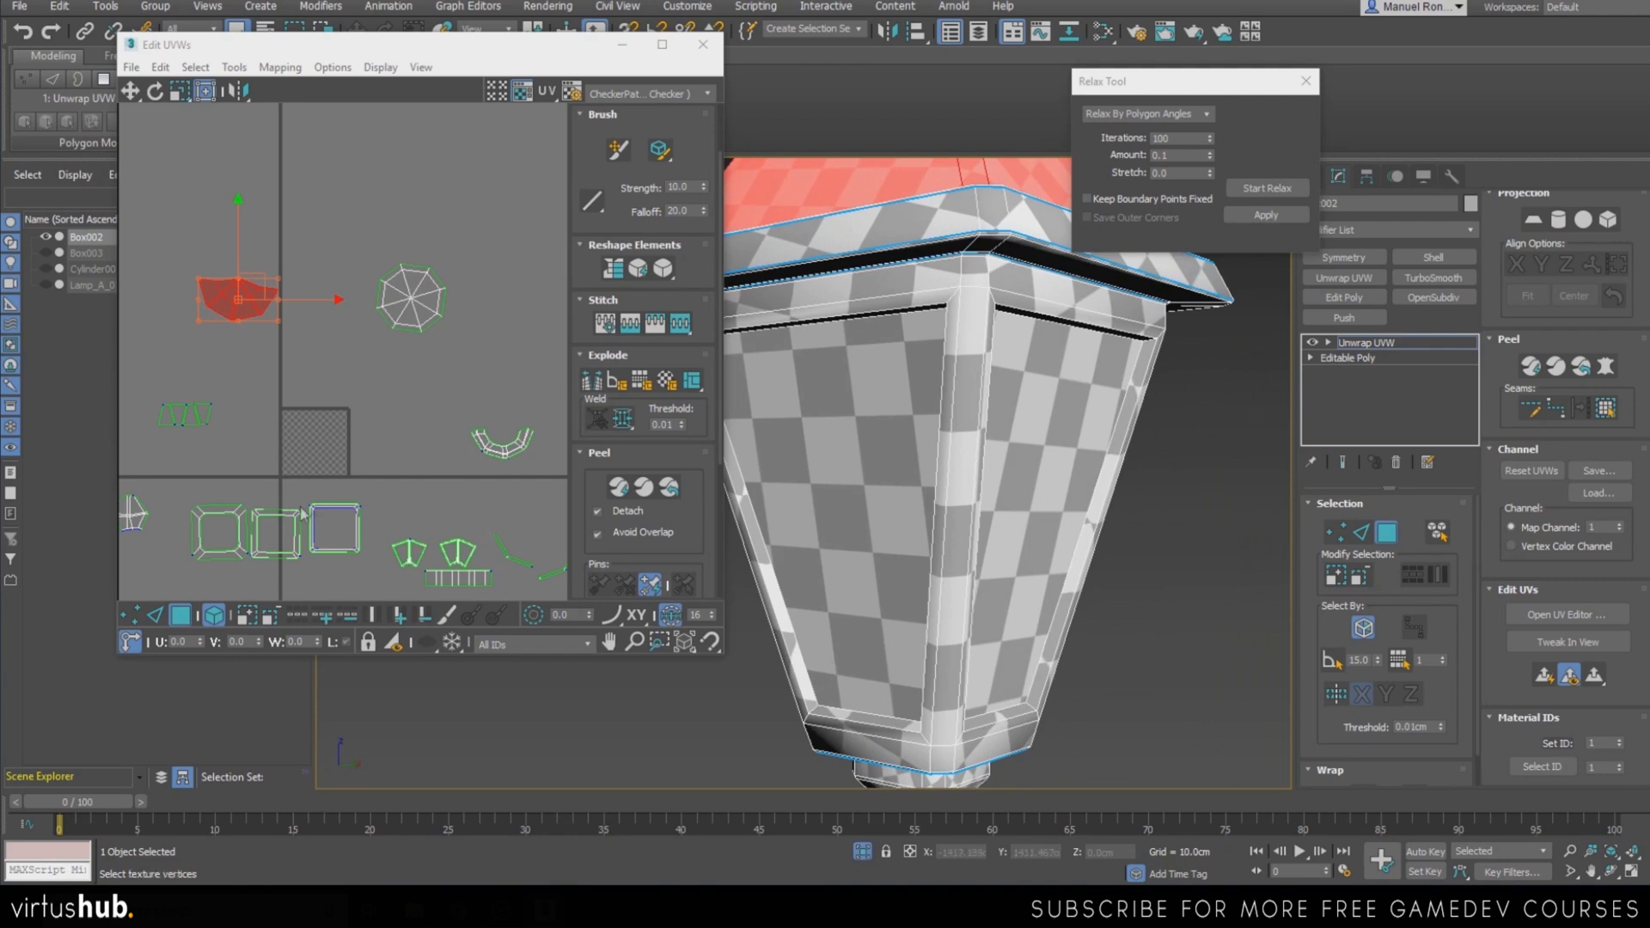
scroll(331, 515, "up", 2)
middle_click_drag(427, 541, 197, 445)
middle_click_drag(187, 373, 558, 447)
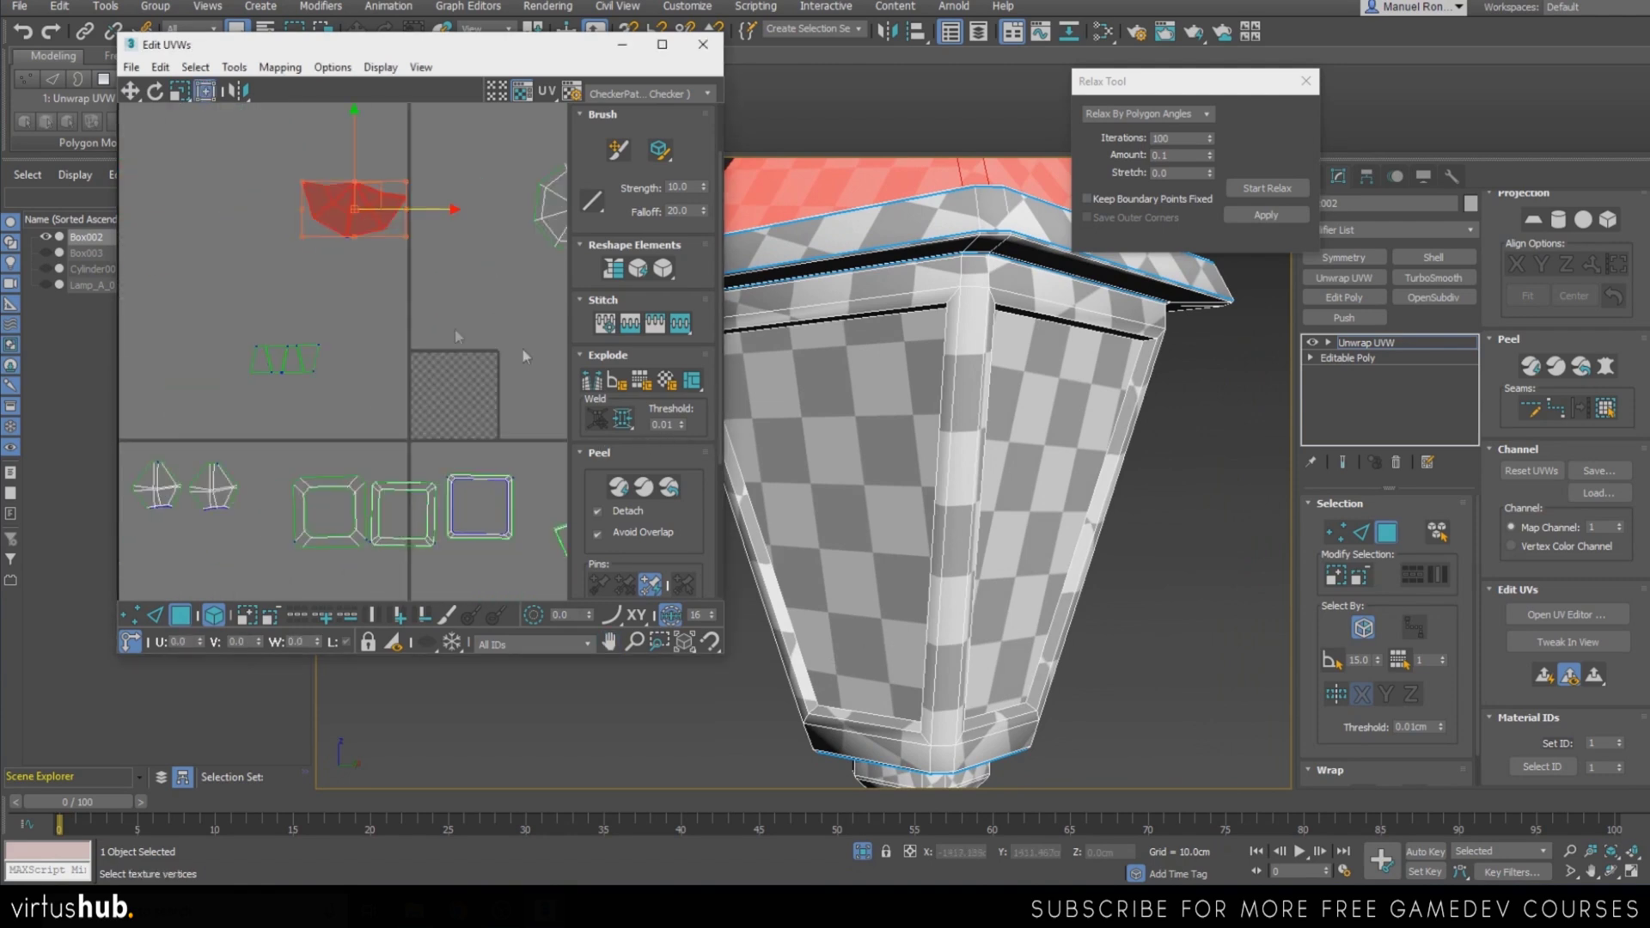
left_click(547, 448)
scroll(146, 507, "up", 2)
left_click(234, 479)
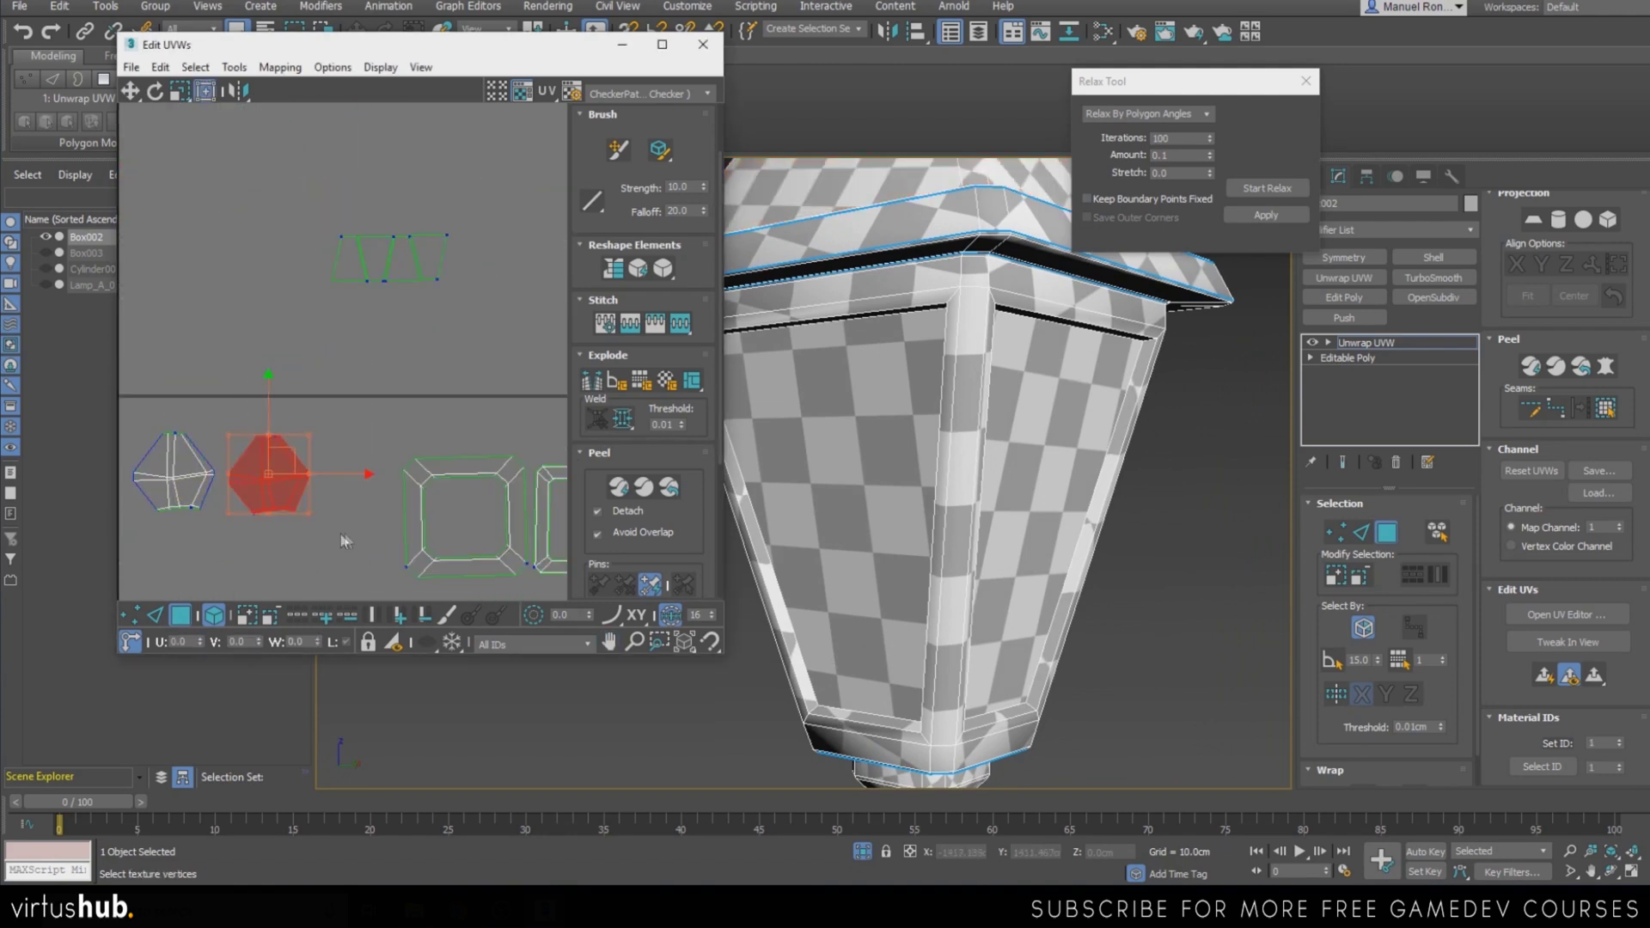
scroll(529, 442, "down", 3)
scroll(962, 481, "down", 3)
Inspect the checker pattern on the finial, roof and lantern base, and identify the face belonging to the octagonal UV shell
middle_click_drag(963, 481, 976, 379, "alt")
scroll(976, 378, "down", 8)
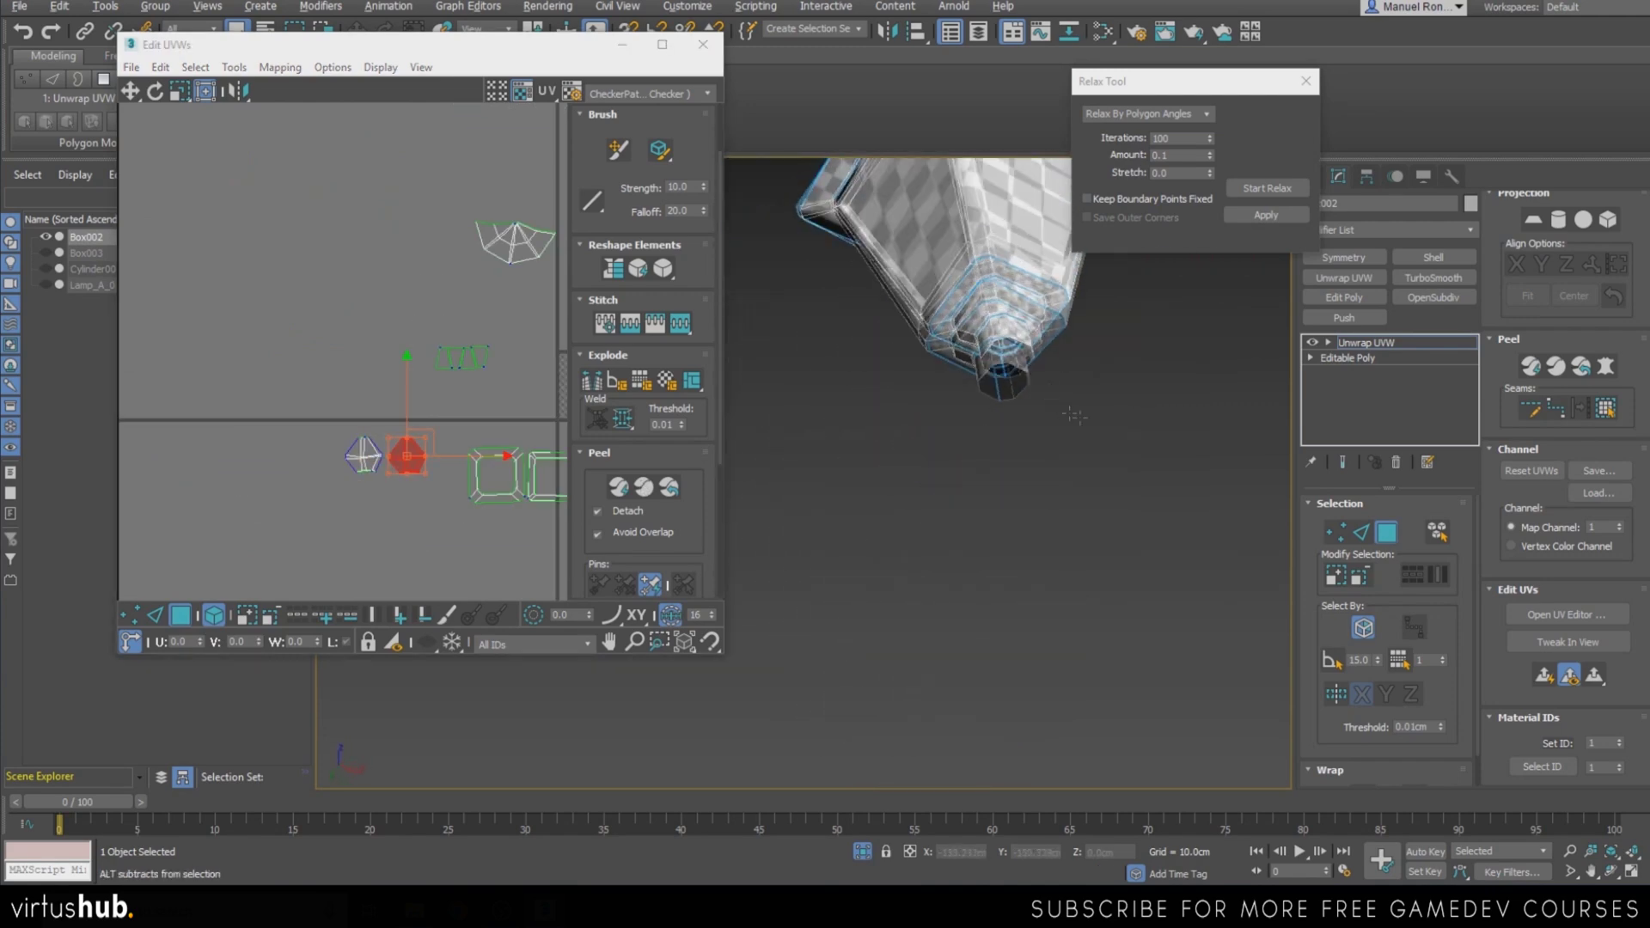
scroll(956, 502, "up", 3)
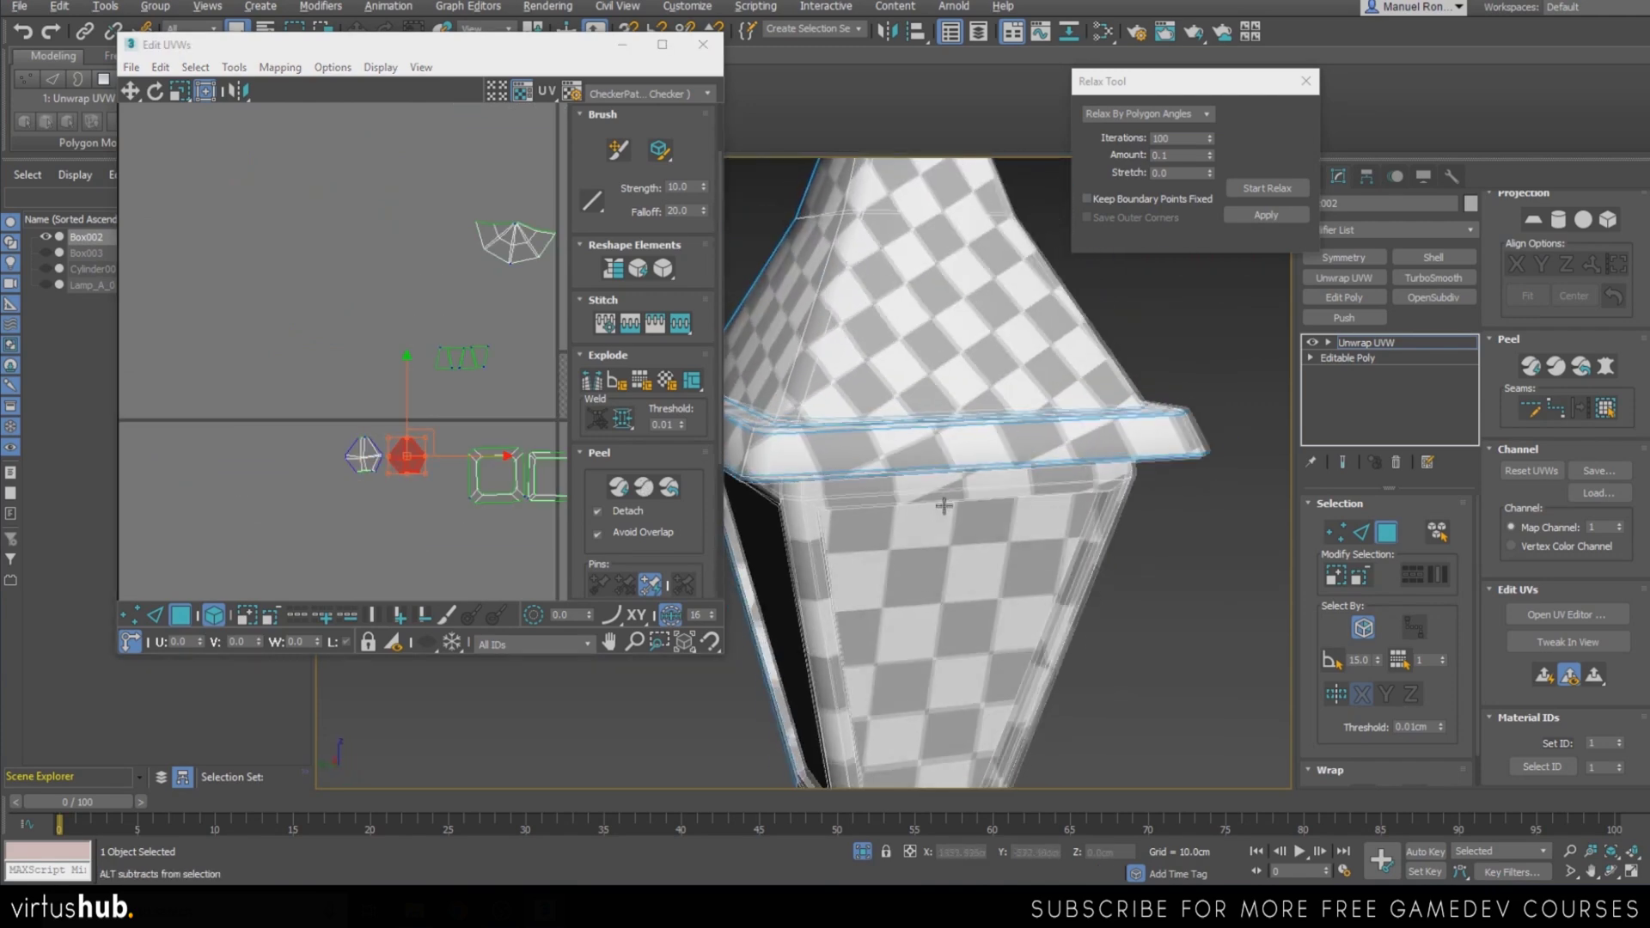
scroll(937, 516, "up", 3)
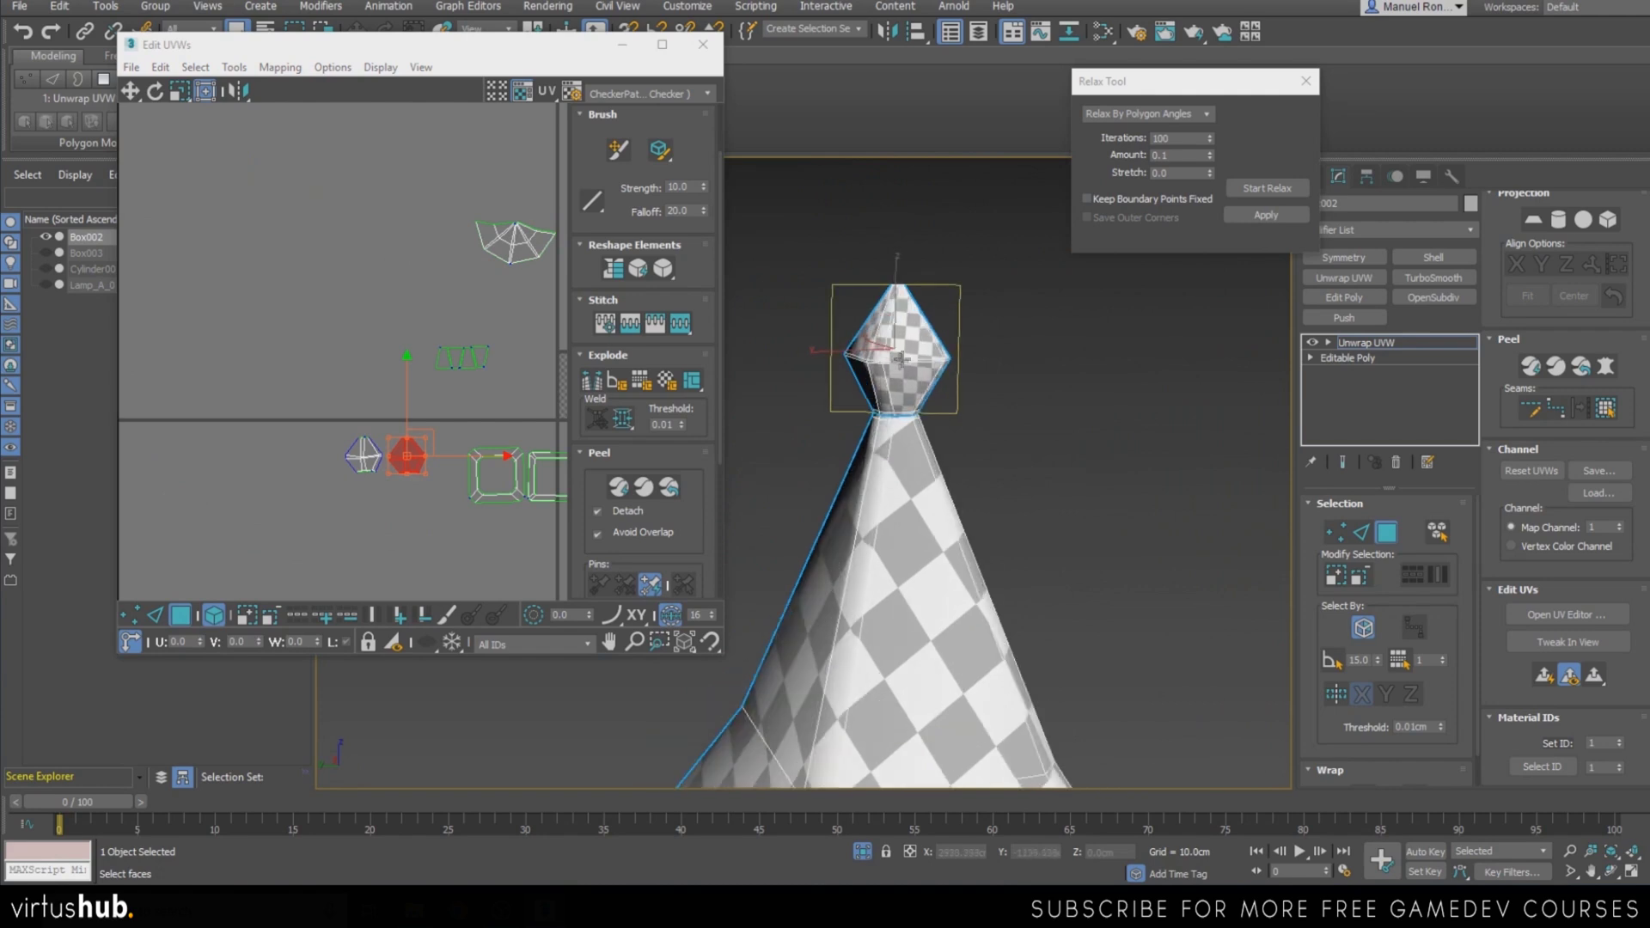
middle_click_drag(921, 612, 880, 410, "alt")
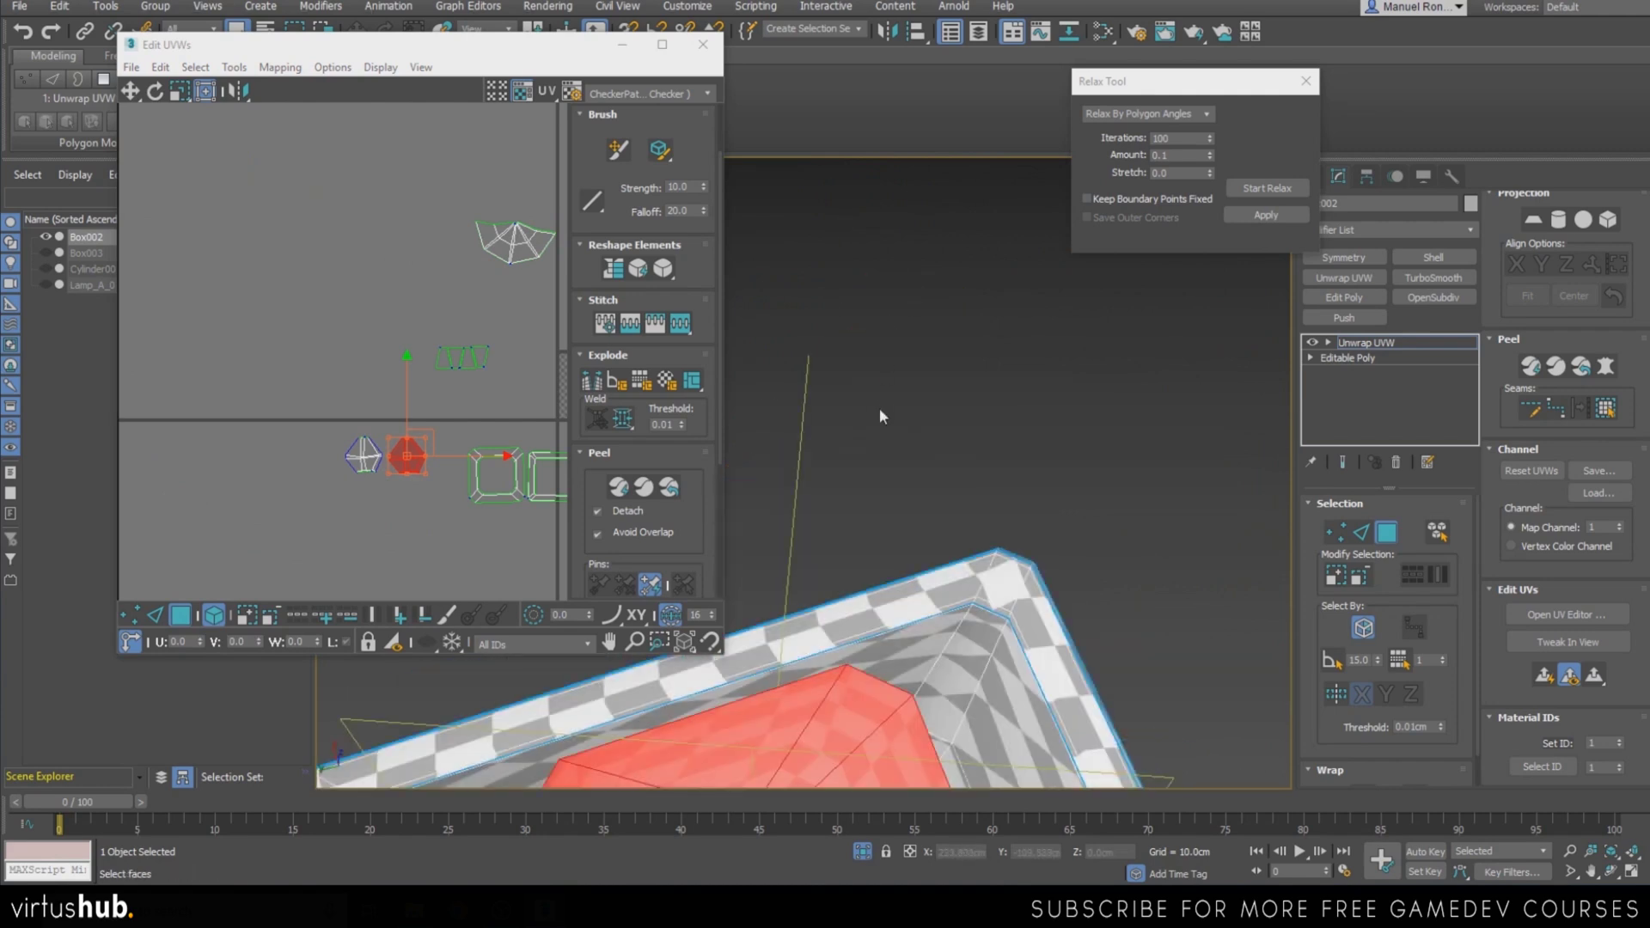
scroll(830, 605, "down", 2)
left_click(980, 581)
middle_click_drag(443, 388, 29, 373)
middle_click_drag(304, 342, 370, 359)
middle_click_drag(1011, 458, 1009, 343)
middle_click_drag(988, 524, 933, 485, "alt")
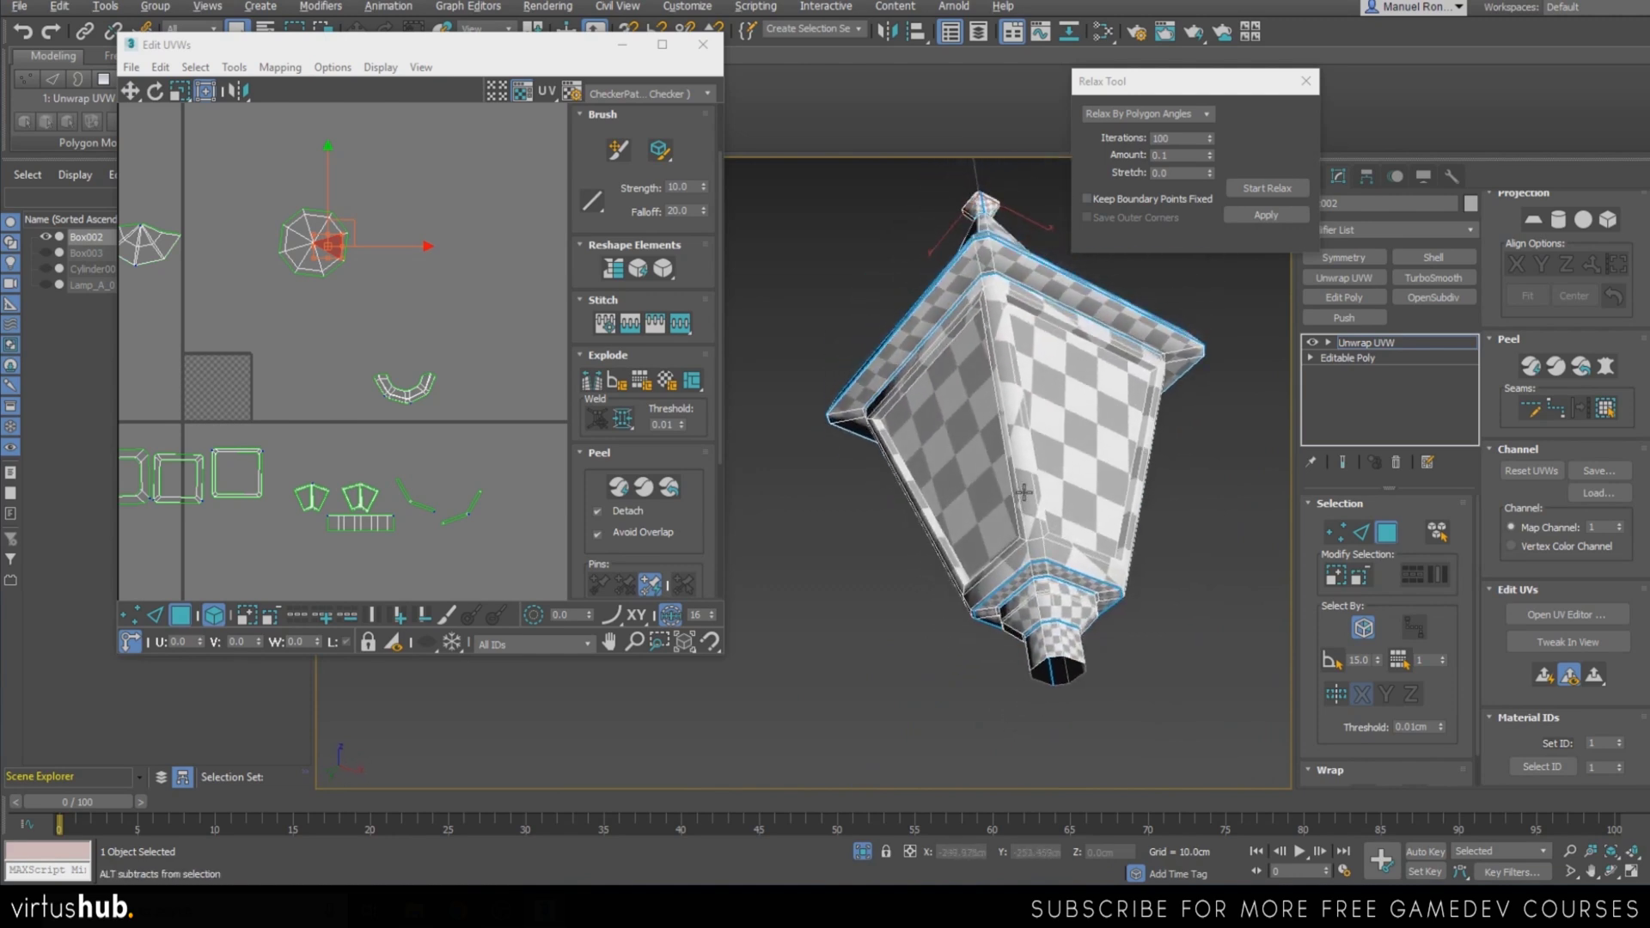
Select all the lantern's UV shells and pack them into the UV tile with rescaling and 0.02 padding
scroll(384, 499, "down", 6)
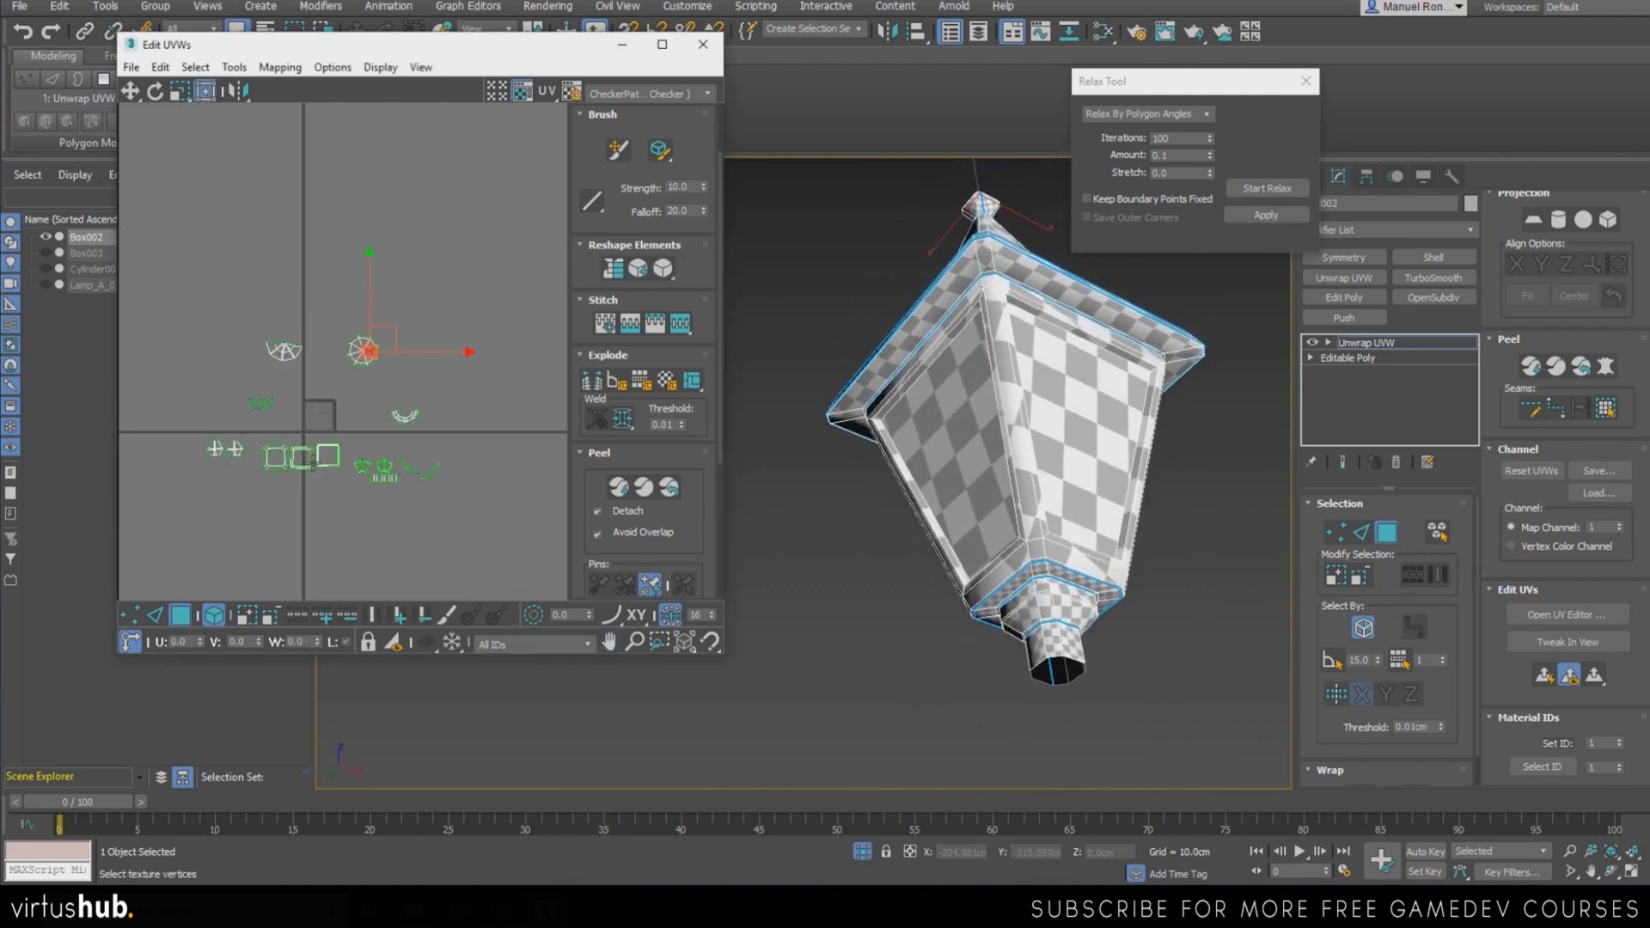
key("ctrl+a")
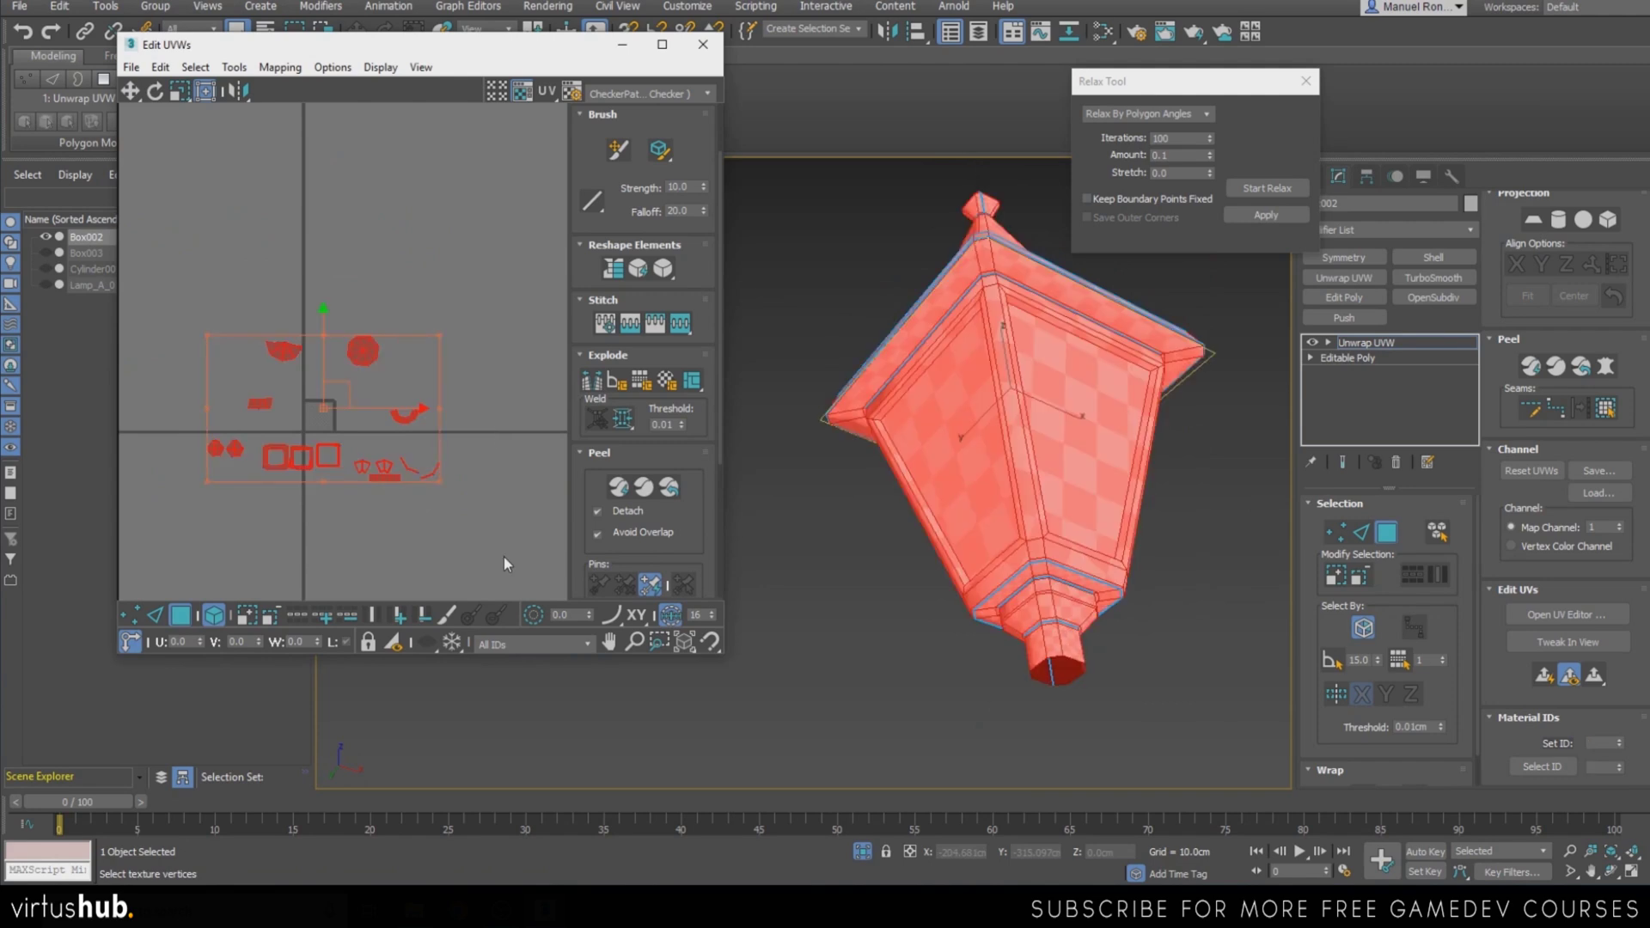
left_click_drag(617, 460, 621, 237)
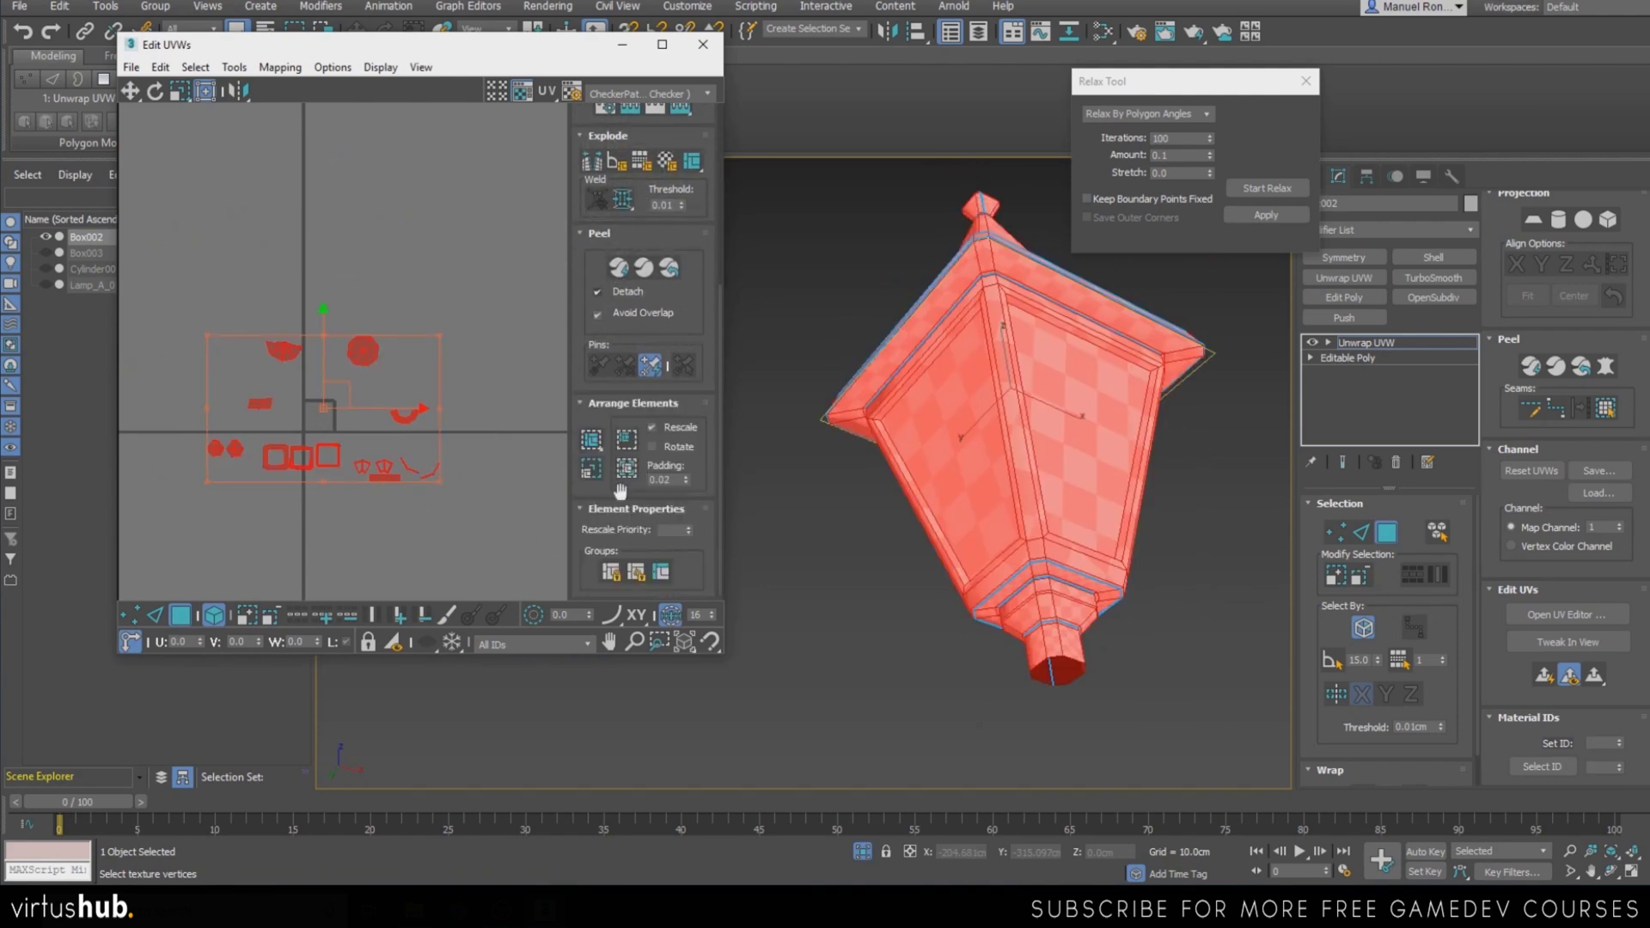
left_click(591, 440)
scroll(322, 421, "up", 8)
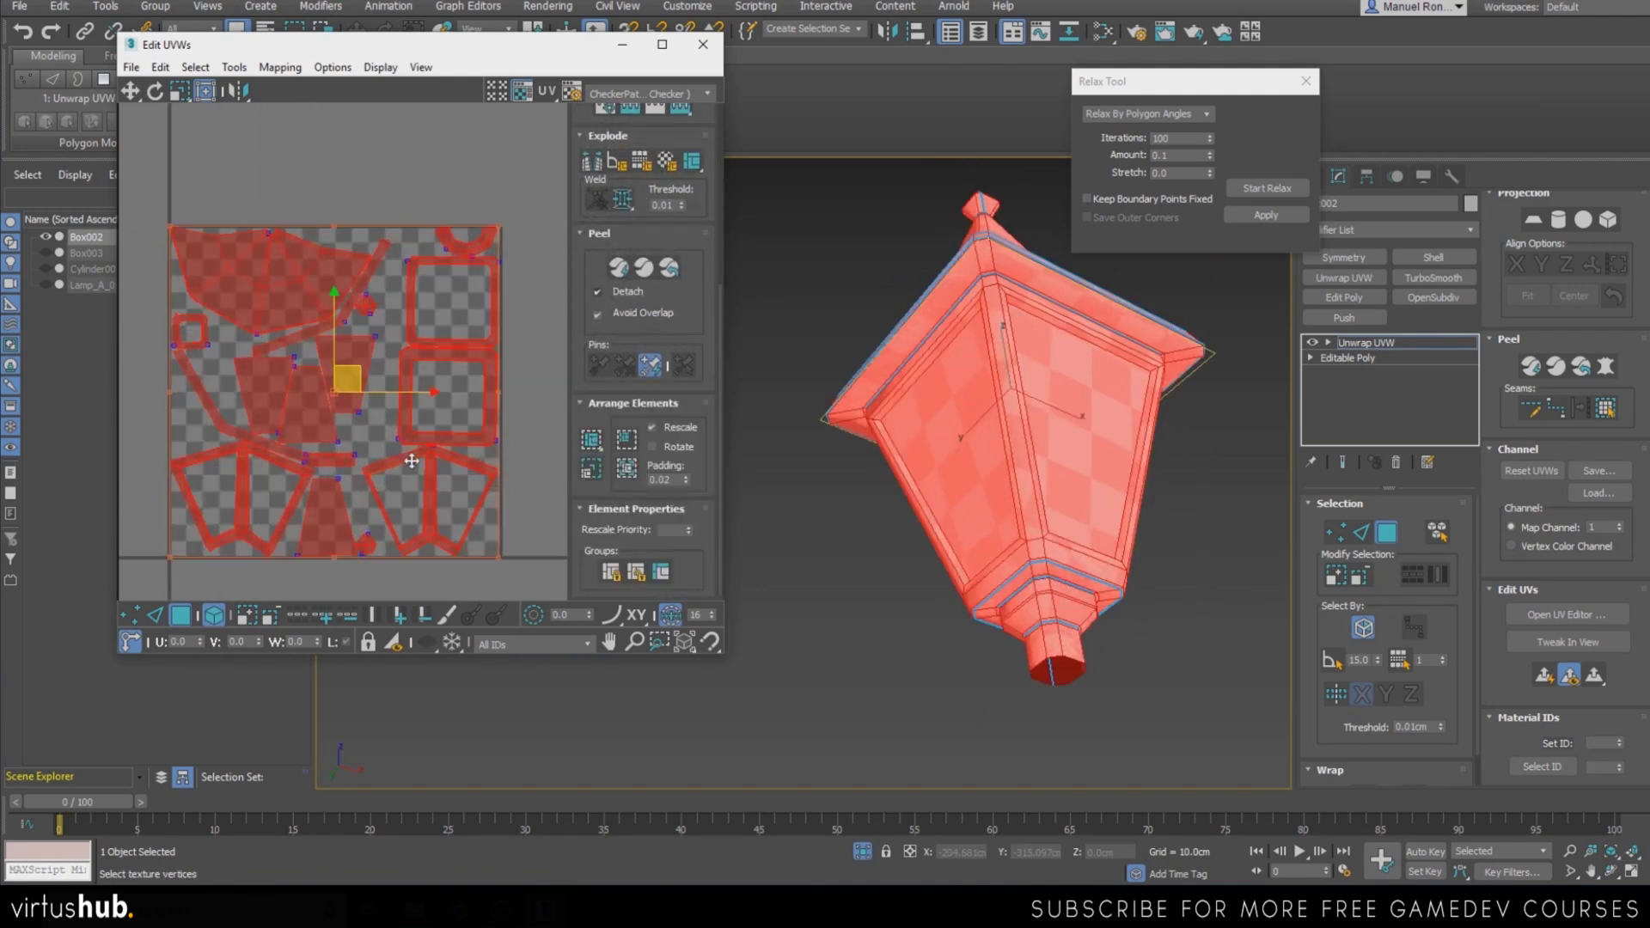
middle_click_drag(403, 455, 412, 444)
Examine the packed UV layout for wasted space and for how the individual shells are placed
scroll(335, 451, "up", 3)
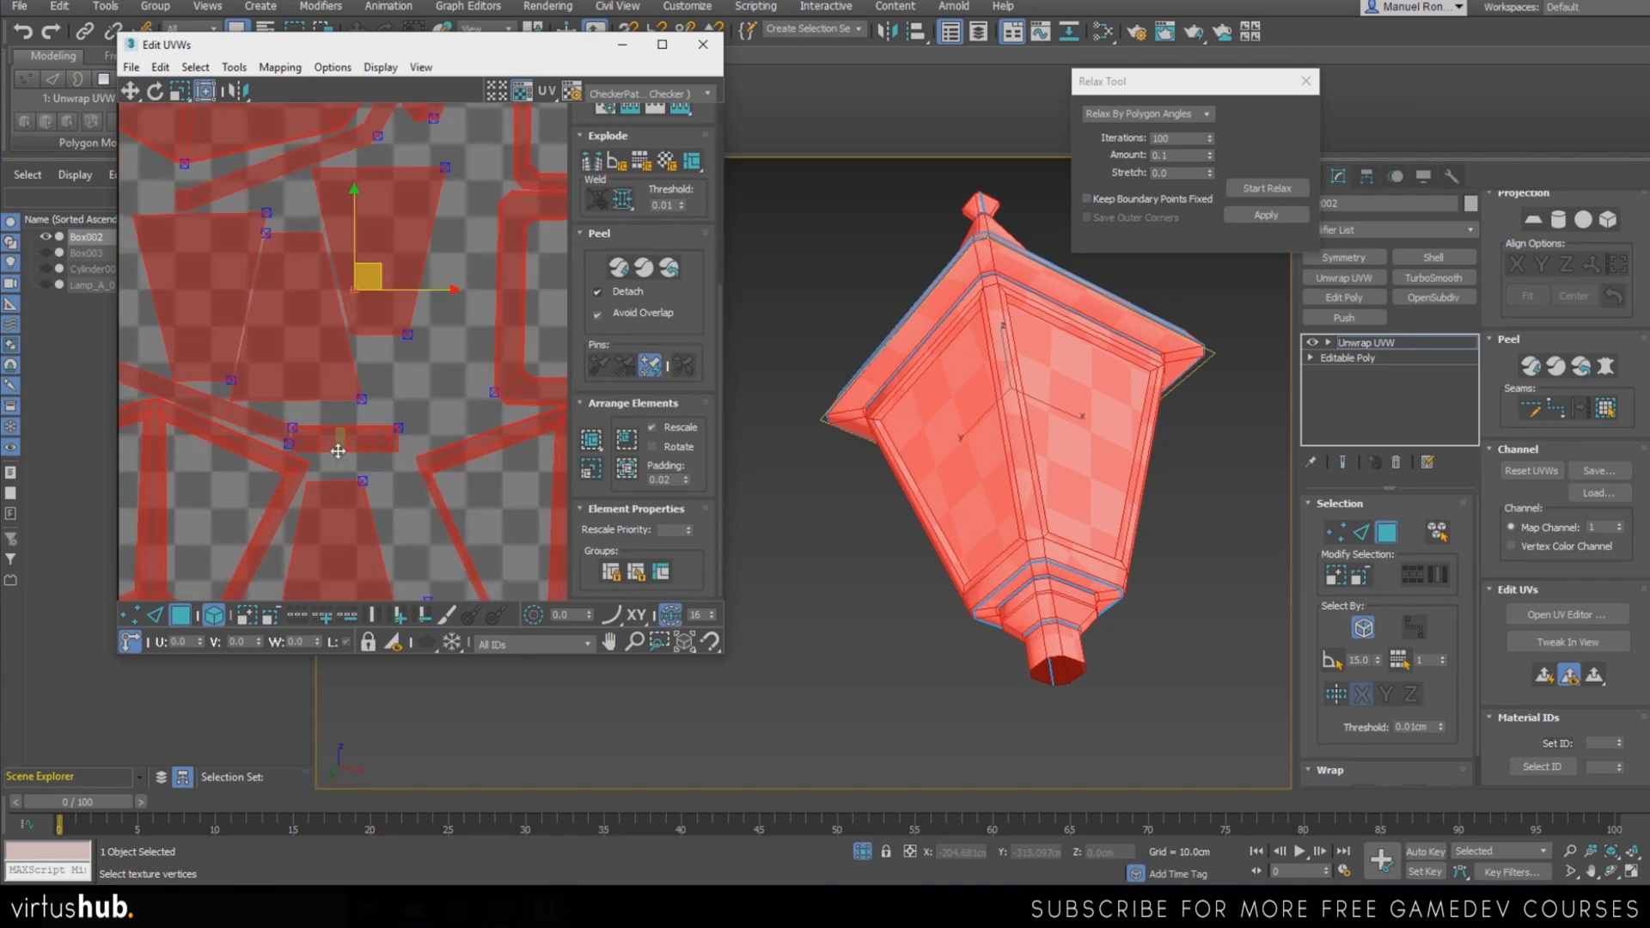
scroll(344, 455, "down", 5)
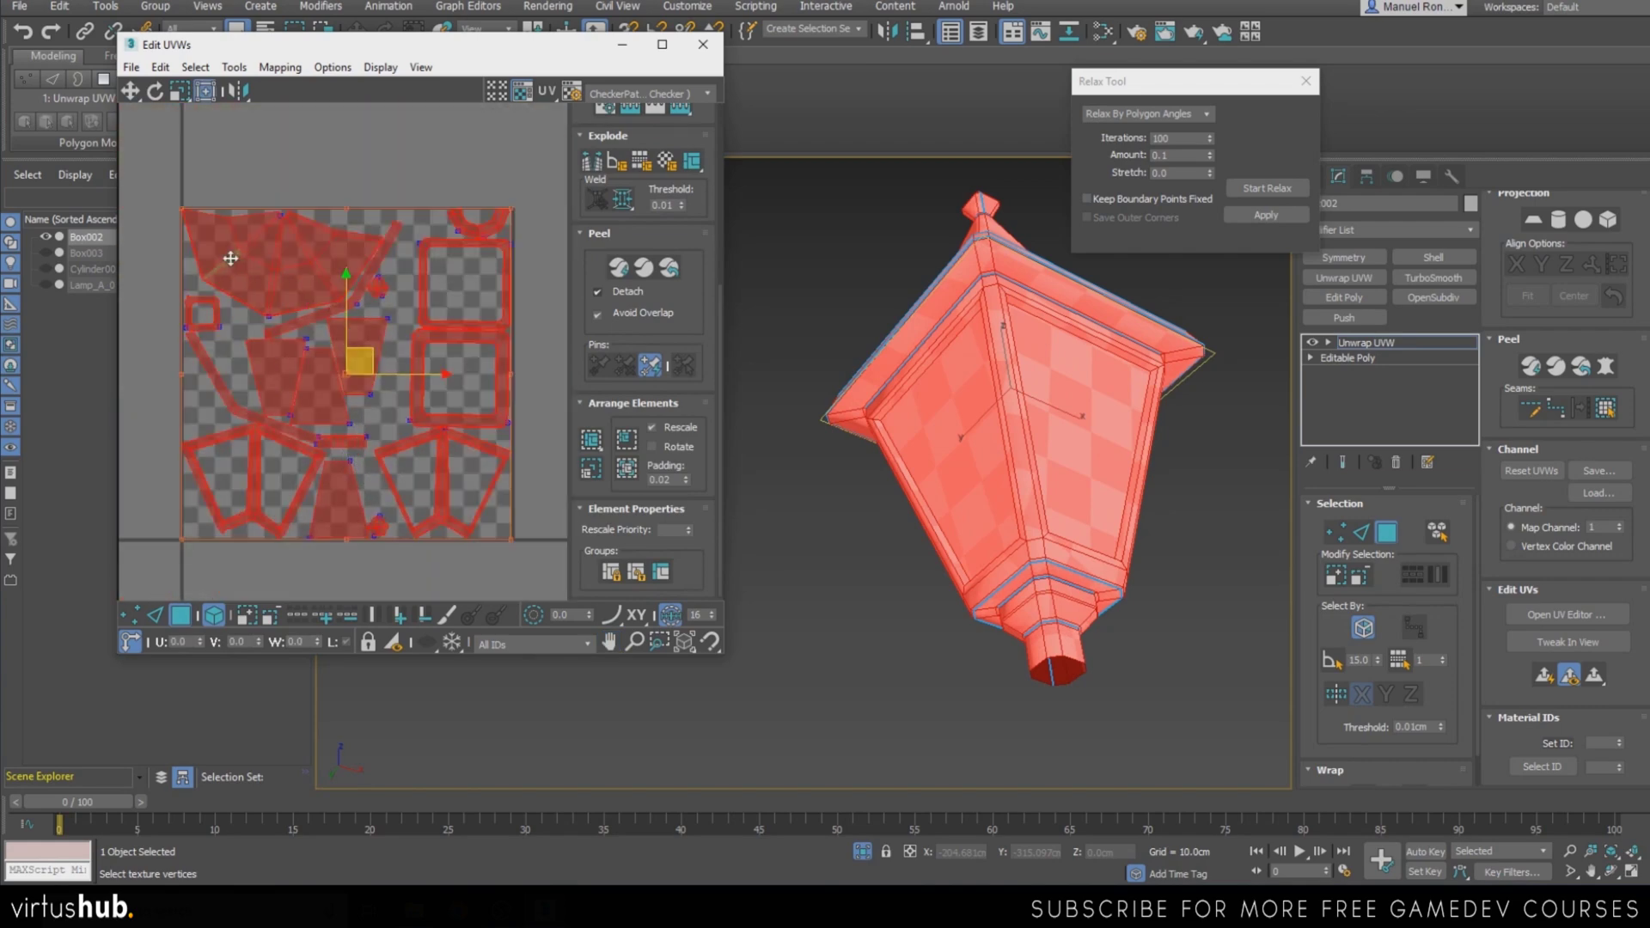
scroll(211, 317, "up", 2)
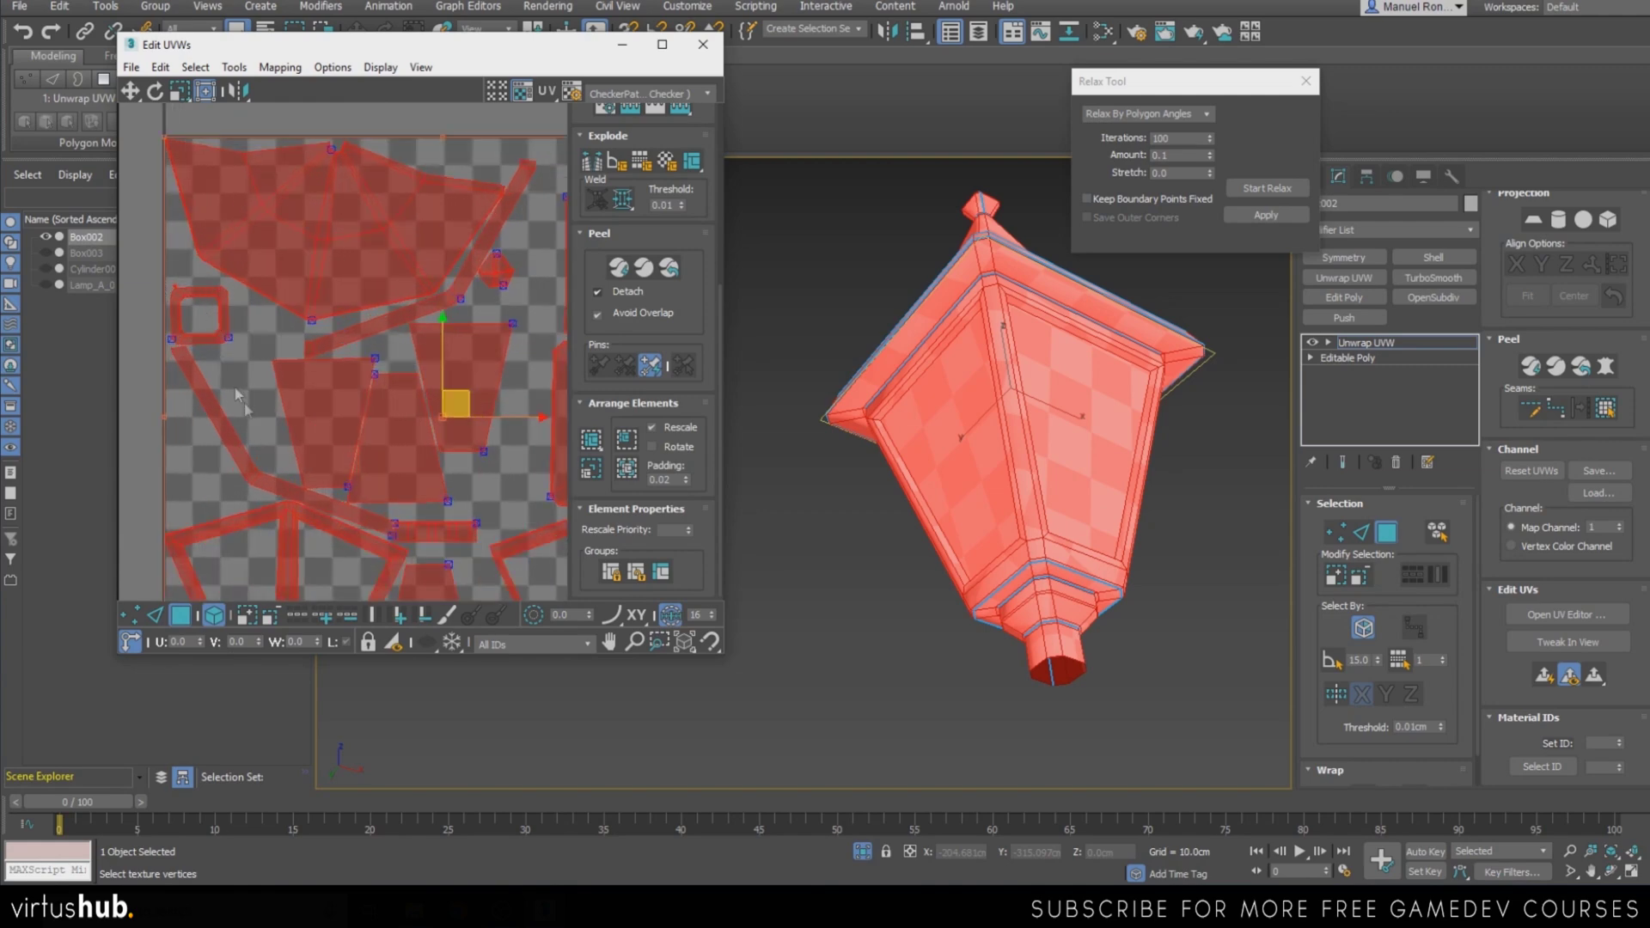
scroll(239, 397, "up", 2)
scroll(356, 443, "down", 6)
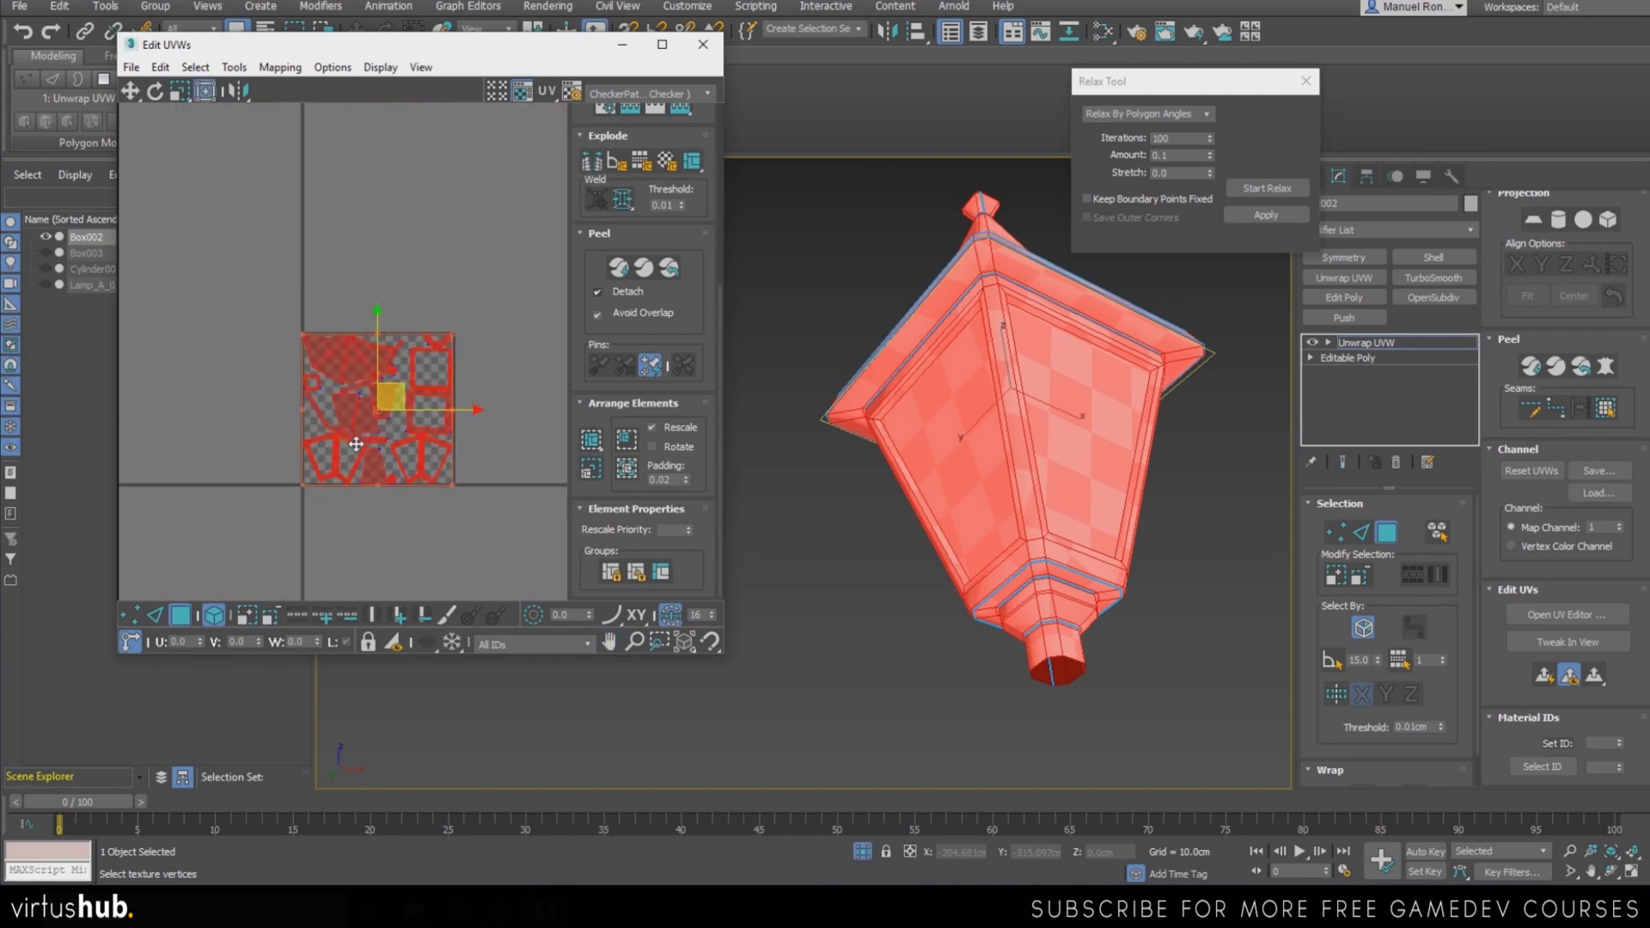
scroll(344, 448, "down", 2)
scroll(387, 447, "up", 4)
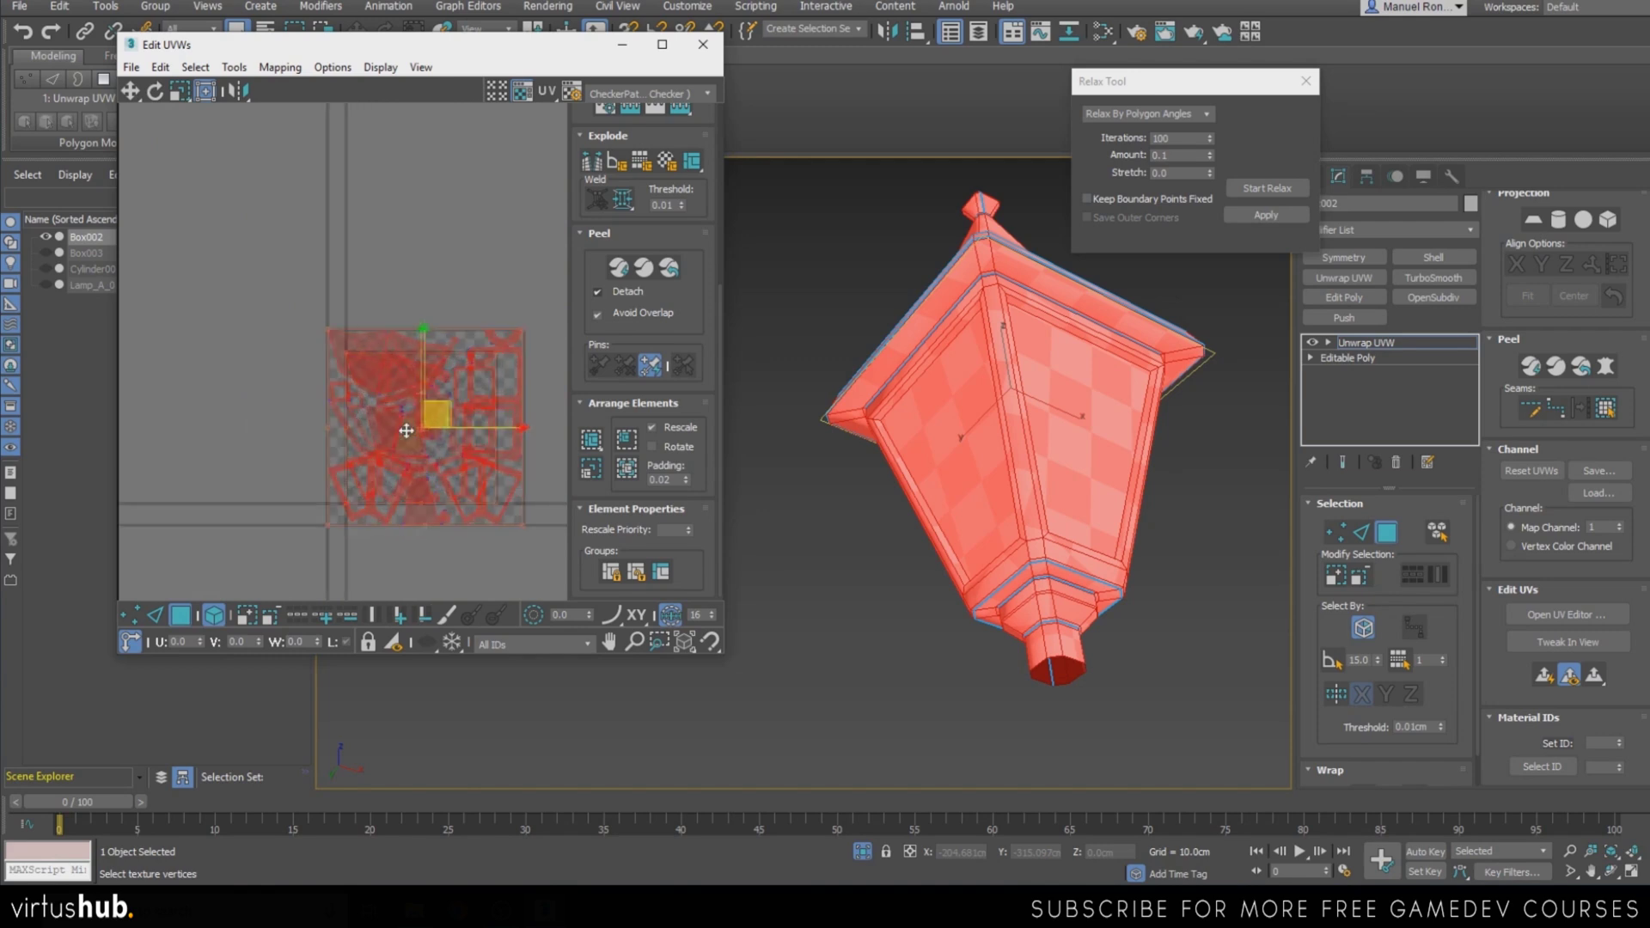
scroll(417, 447, "down", 2)
scroll(418, 447, "up", 2)
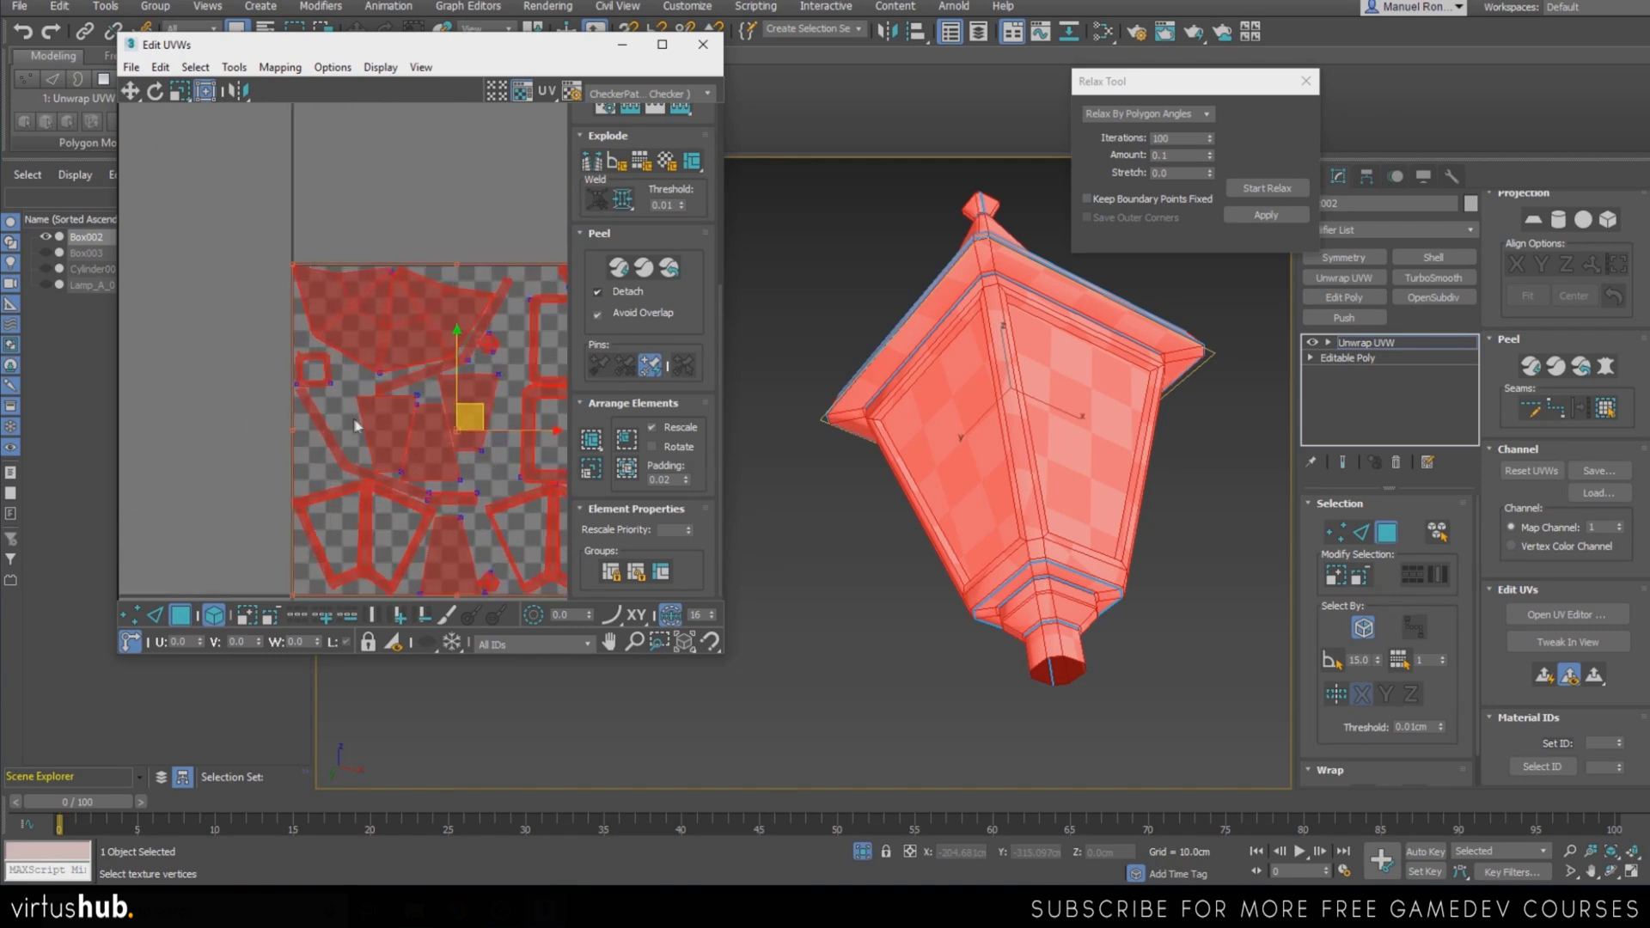
Move the UV shells of the lantern's glass panes out of the packed tile to its left side
left_click_drag(470, 451, 172, 444)
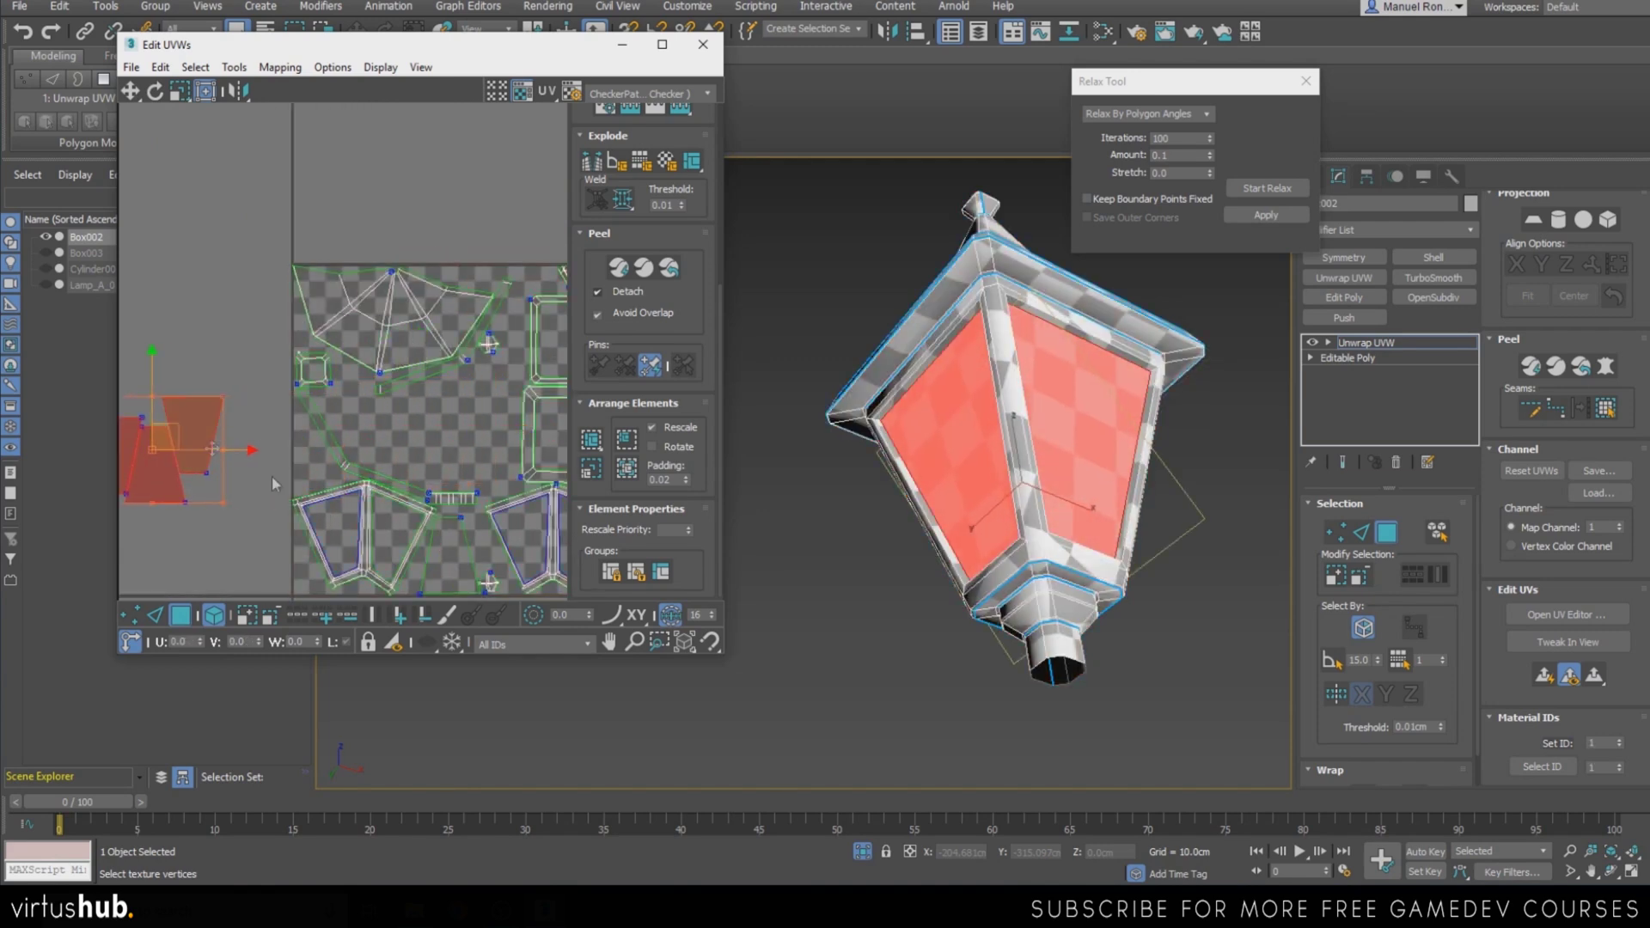
Move the remaining glass pane shell out of the UV tile and interlock it with the neighbouring inverted pane
left_click(451, 560)
left_click_drag(450, 559, 237, 446)
scroll(258, 451, "up", 2)
middle_click_drag(146, 497, 293, 511)
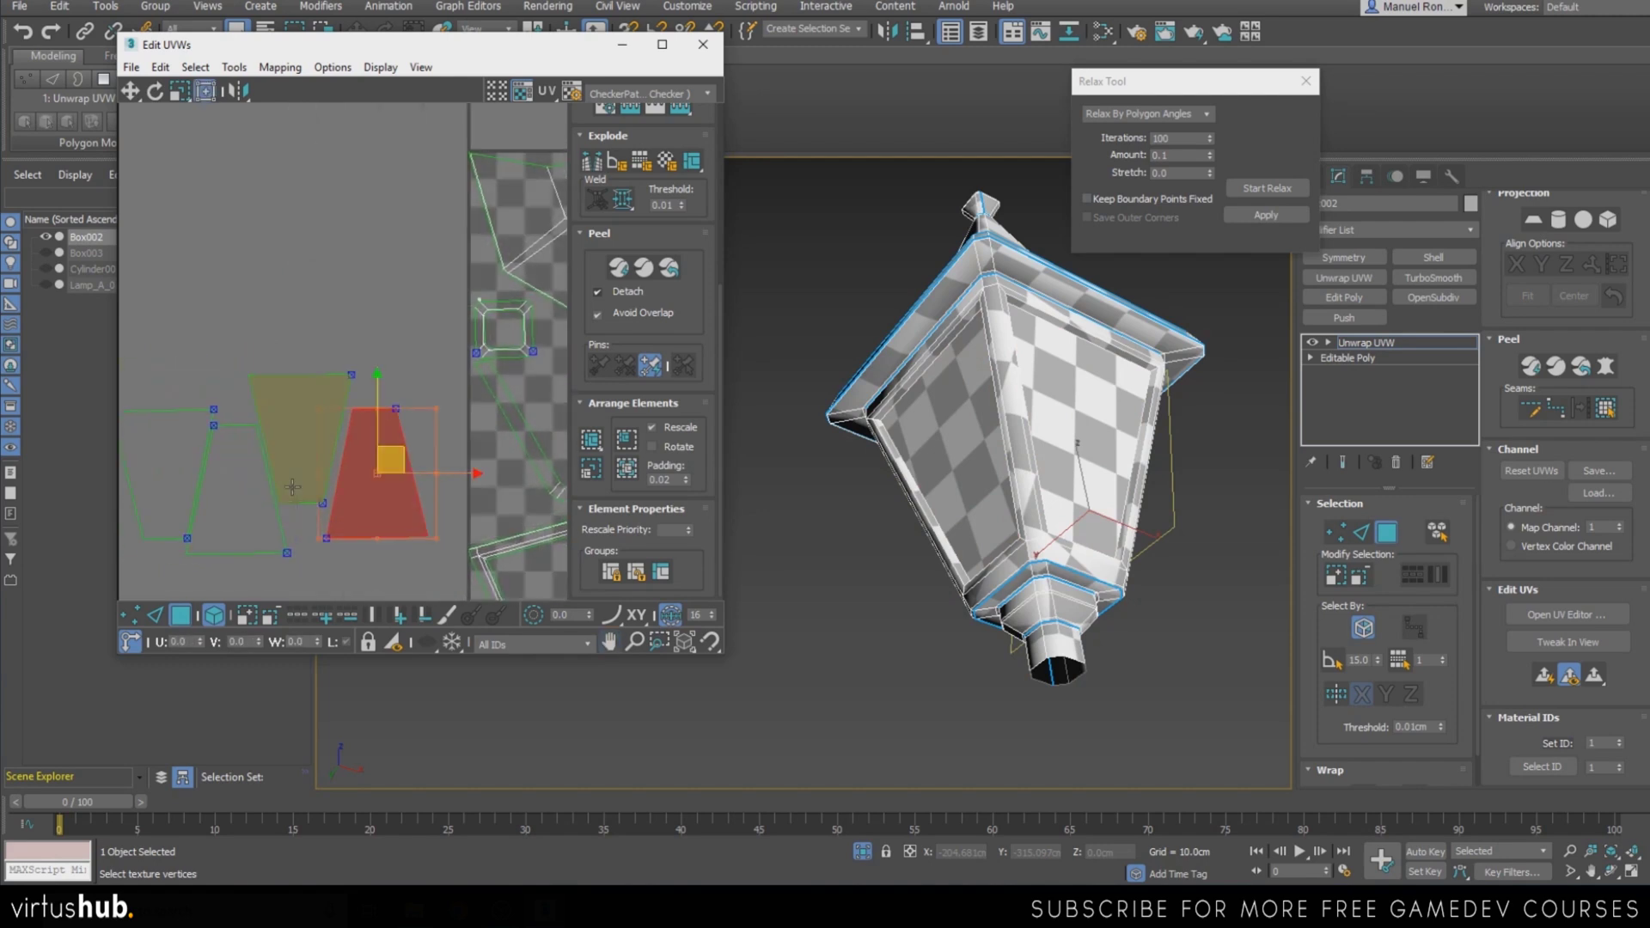
scroll(292, 464, "up", 2)
left_click(304, 468)
left_click_drag(342, 416, 347, 471)
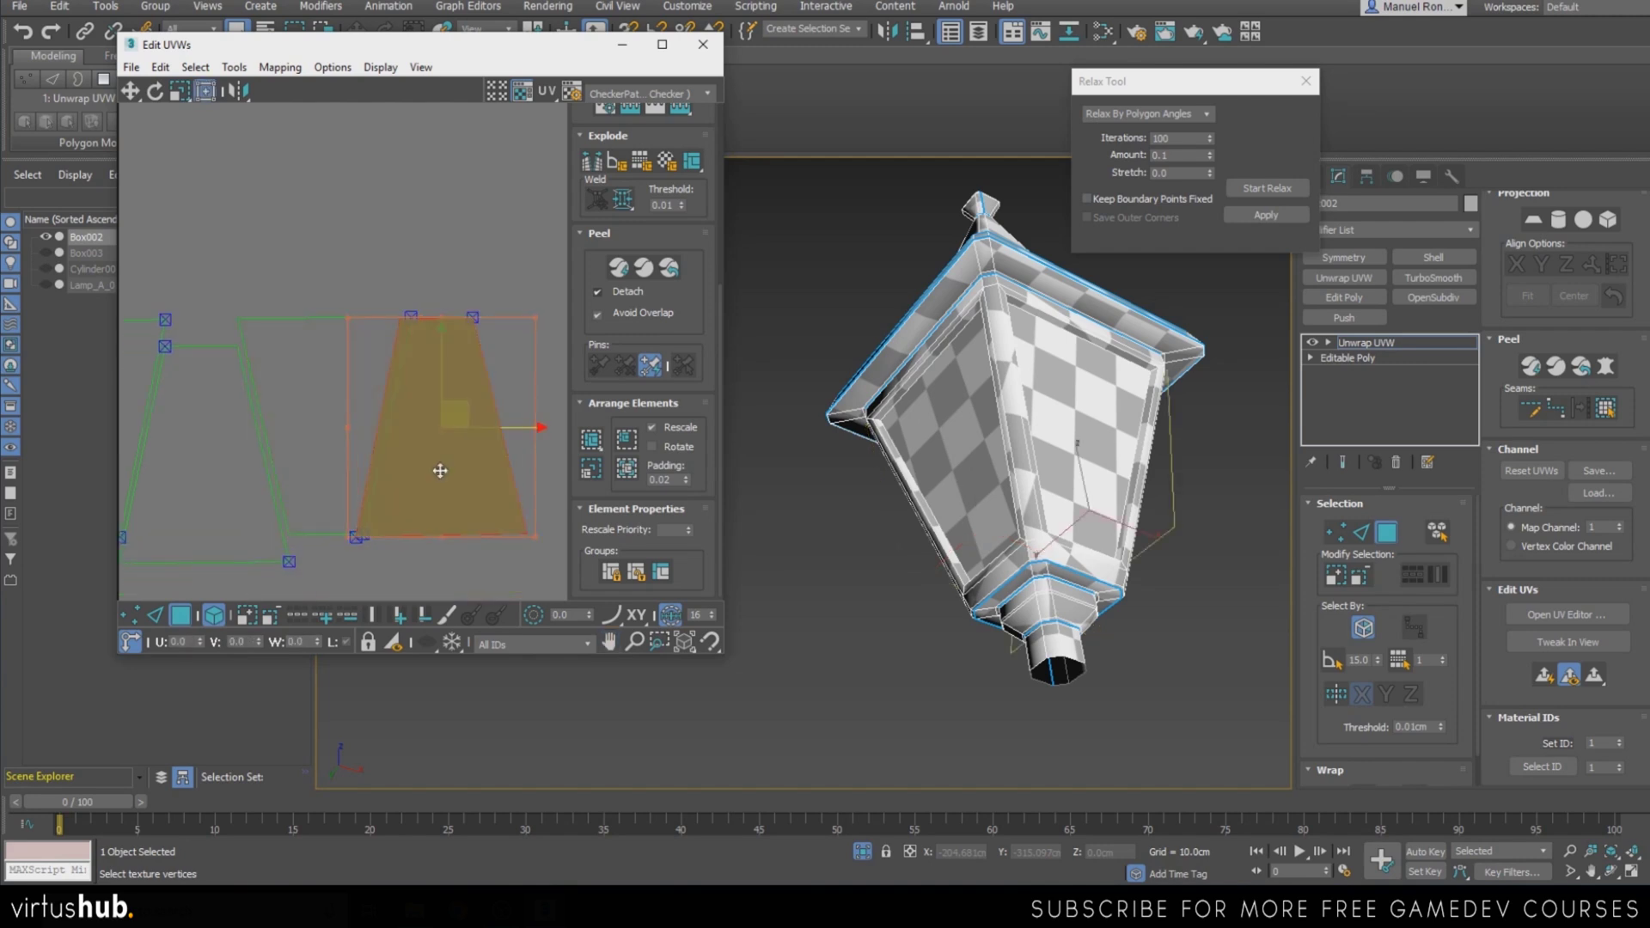
left_click_drag(471, 413, 489, 414)
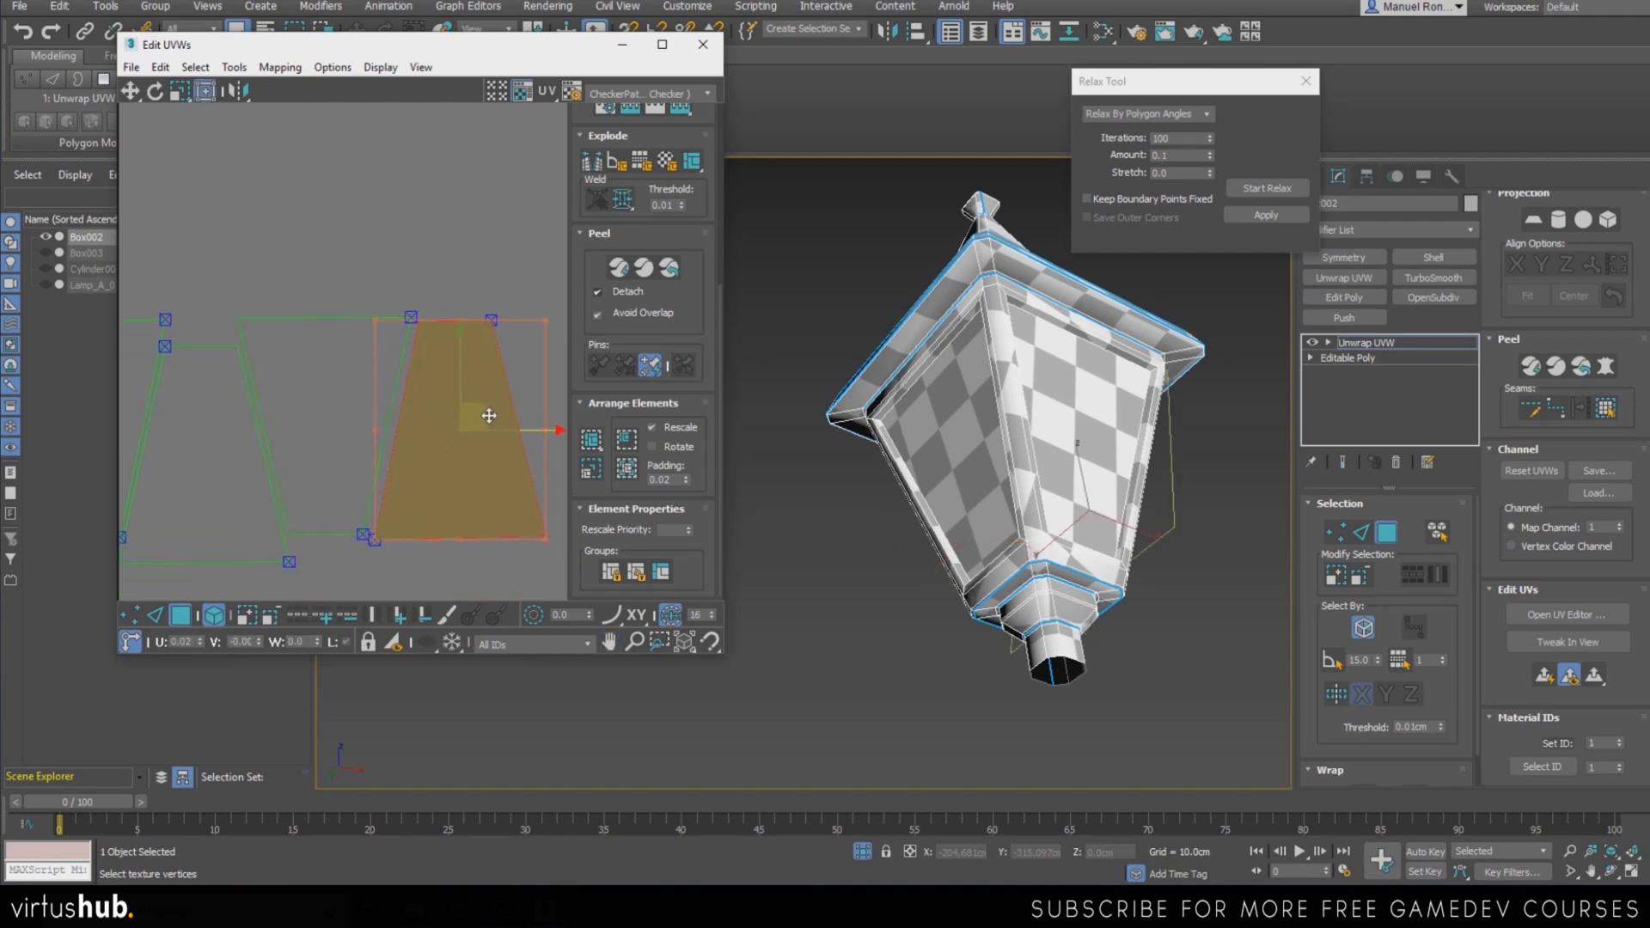
left_click(322, 393)
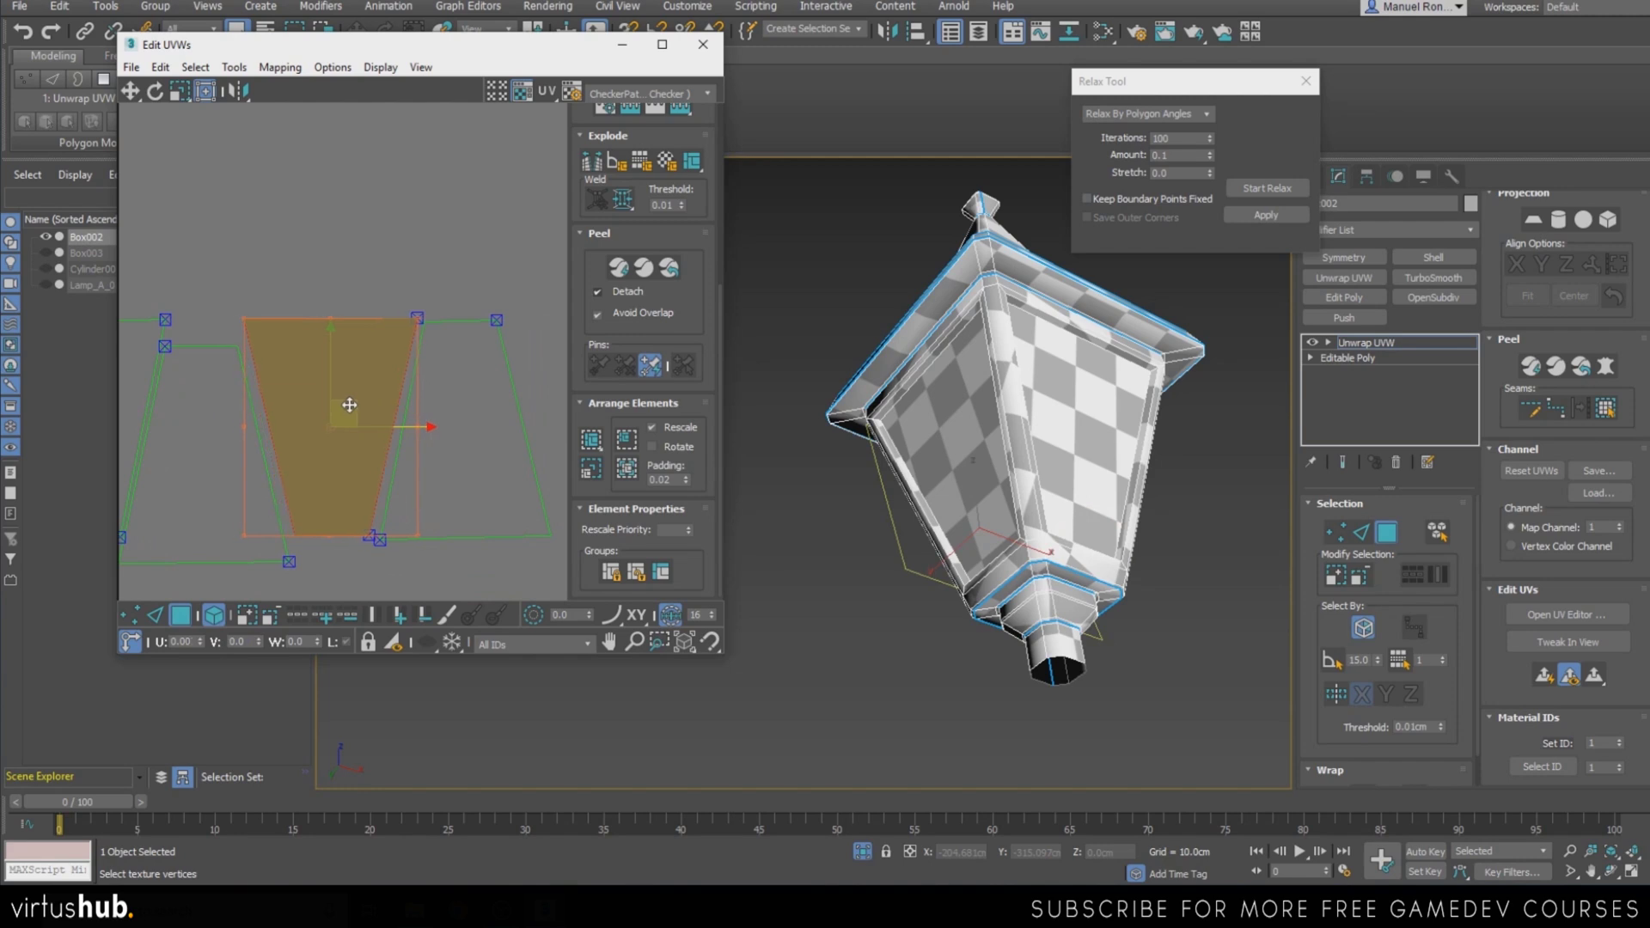
Move the other glass pane shells closer together so all four trapezoids interlock in one row
middle_click_drag(332, 424, 404, 408)
scroll(404, 408, "down", 3)
left_click(259, 421)
left_click_drag(269, 402, 342, 414)
left_click(335, 443)
scroll(342, 412, "up", 5)
left_click_drag(434, 430, 427, 431)
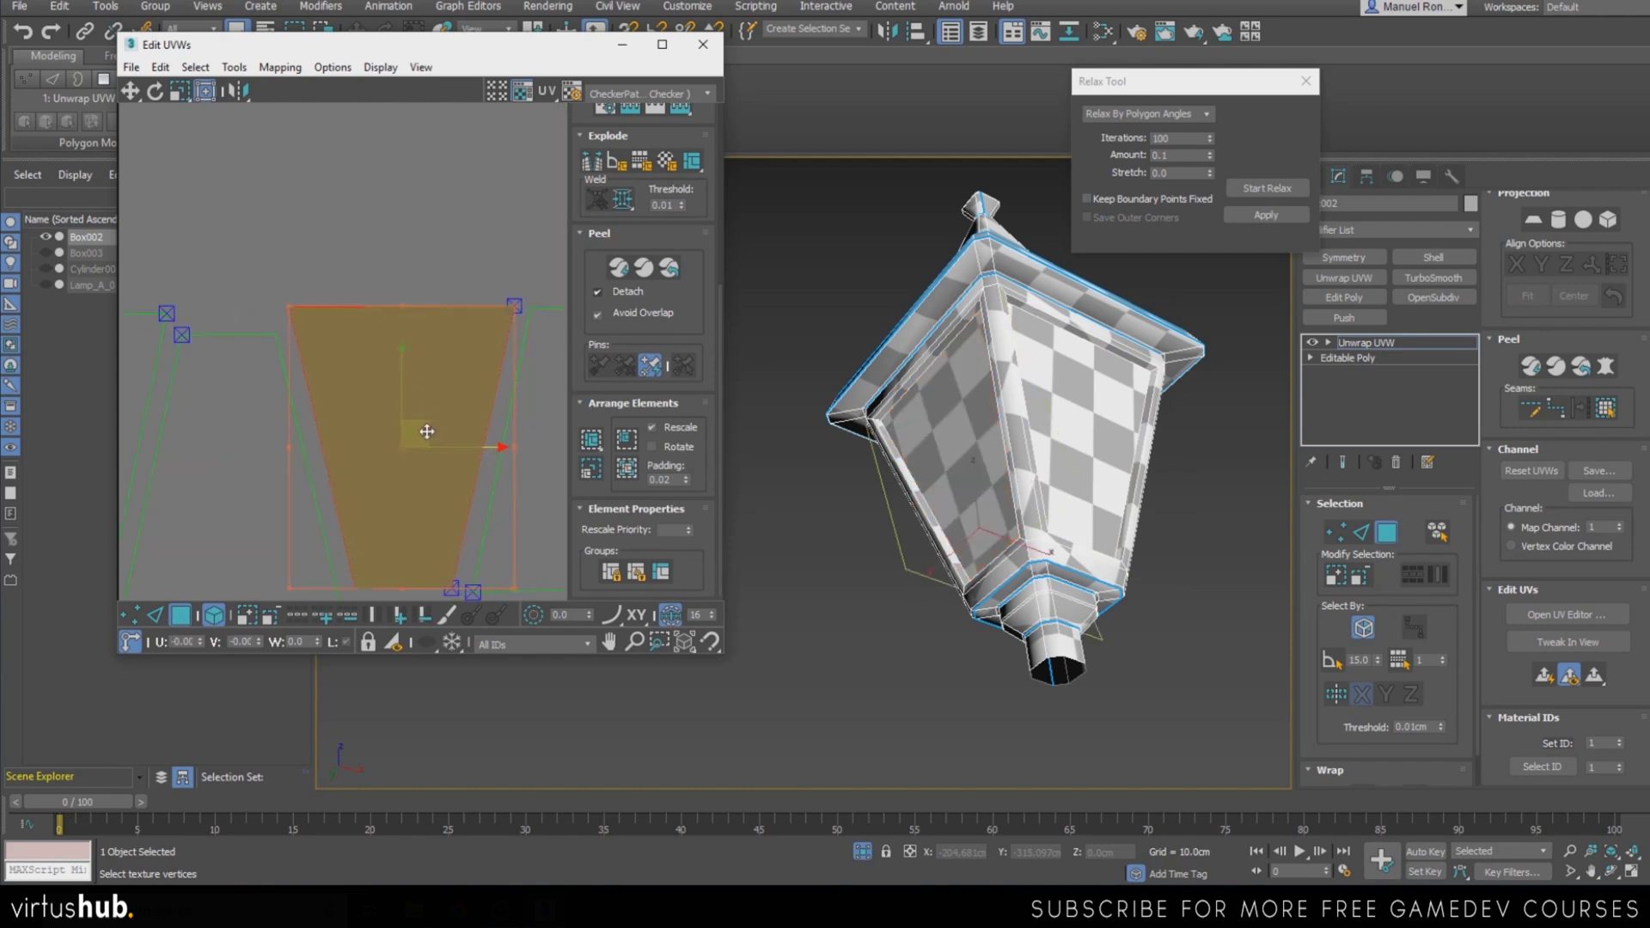
scroll(420, 413, "down", 5)
left_click(378, 448)
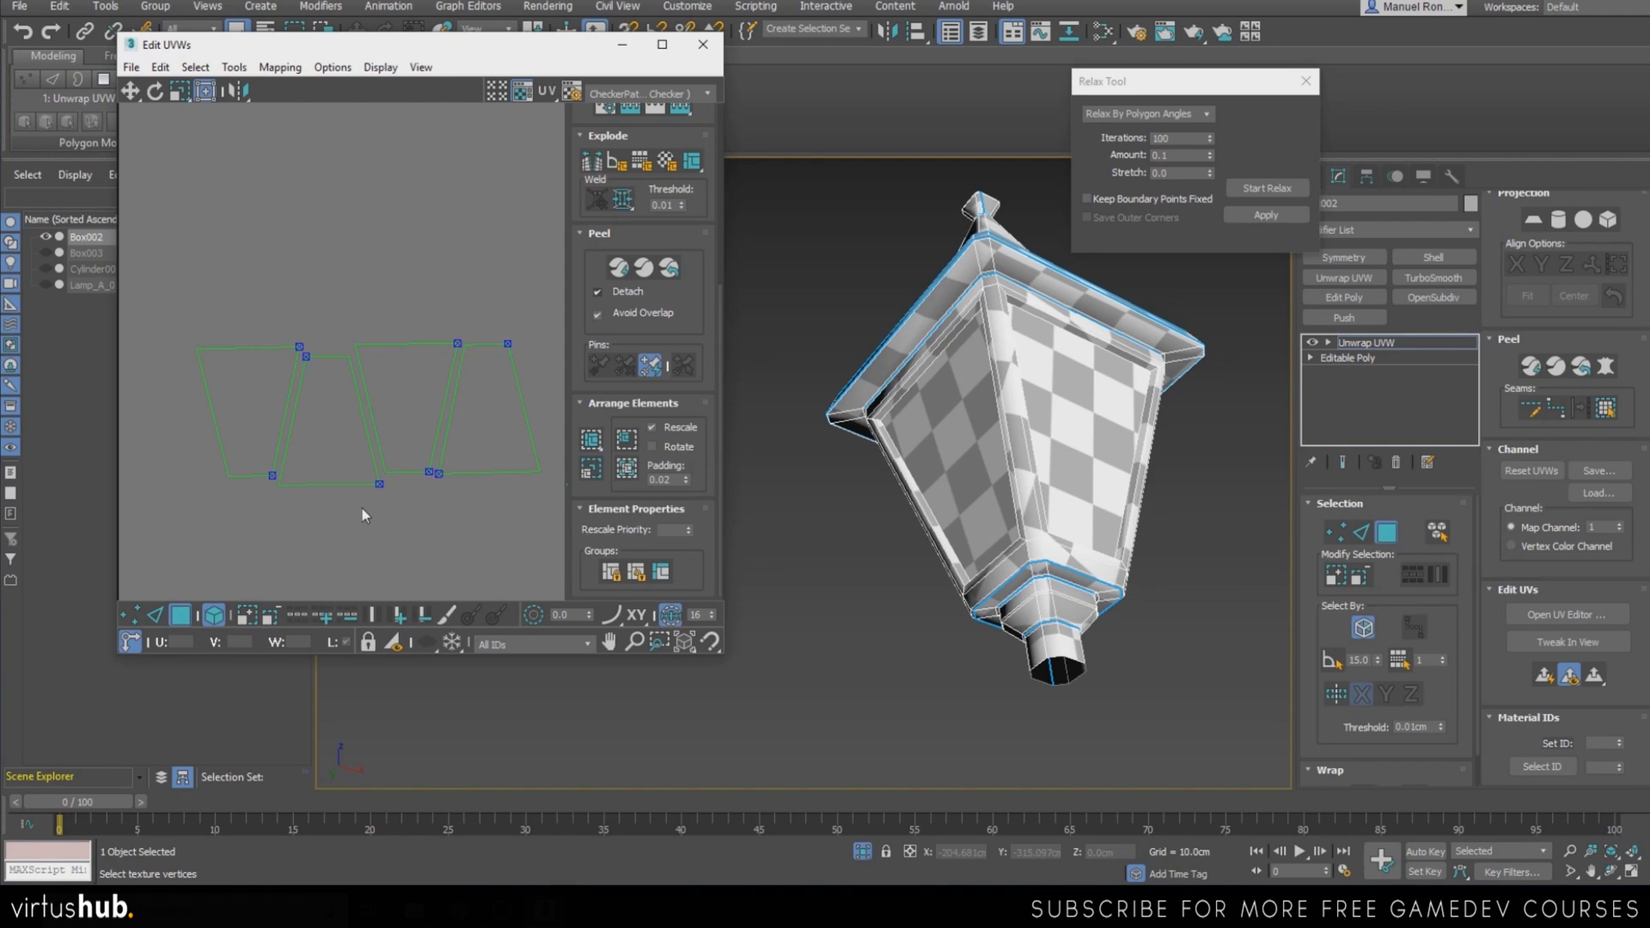
Examine the gaps between the interlocked glass pane shells to judge the padding along their slanted edges
scroll(419, 411, "up", 3)
left_click(348, 436)
scroll(293, 469, "up", 1)
scroll(293, 469, "up", 1)
left_click(261, 470)
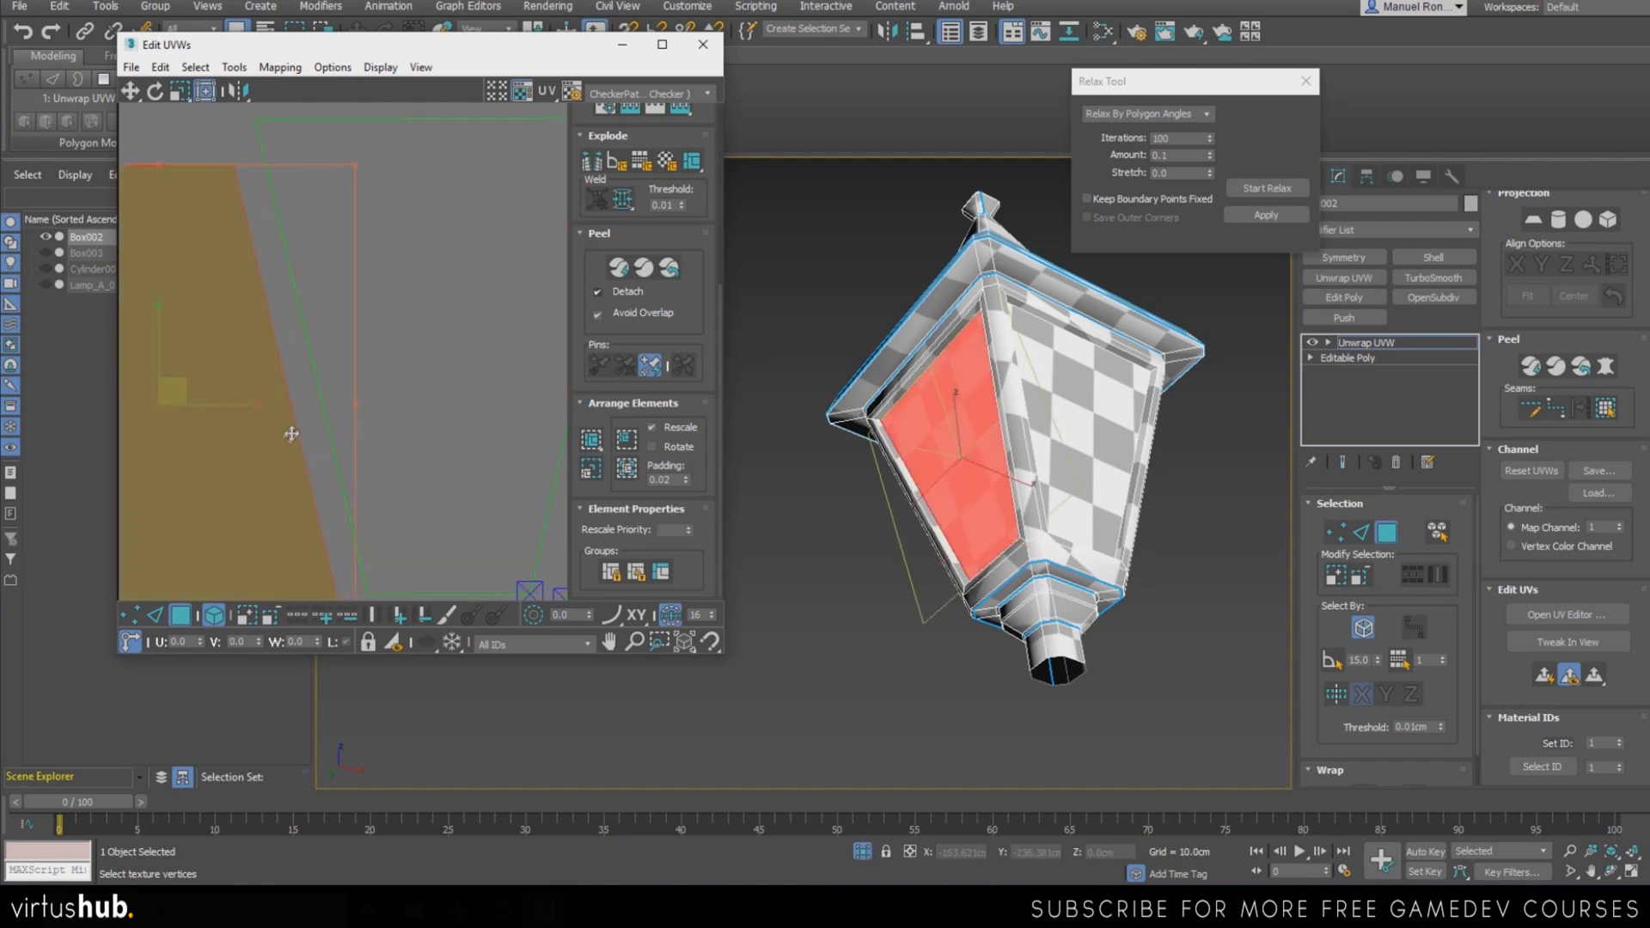
left_click(304, 417)
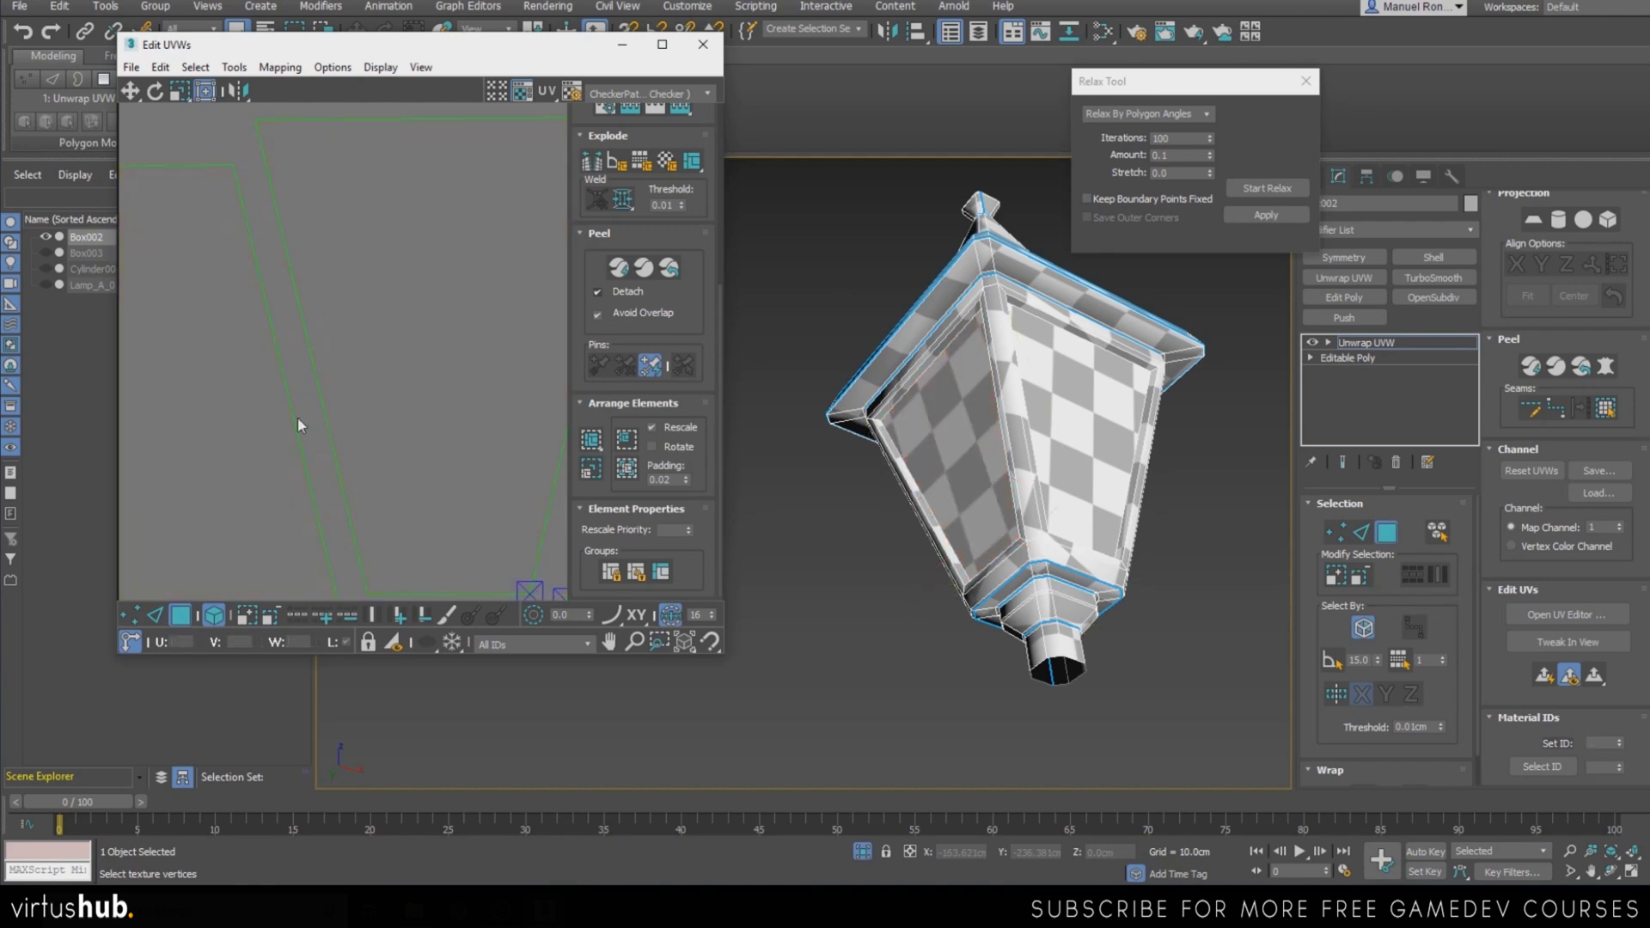
scroll(301, 414, "down", 4)
scroll(268, 309, "up", 4)
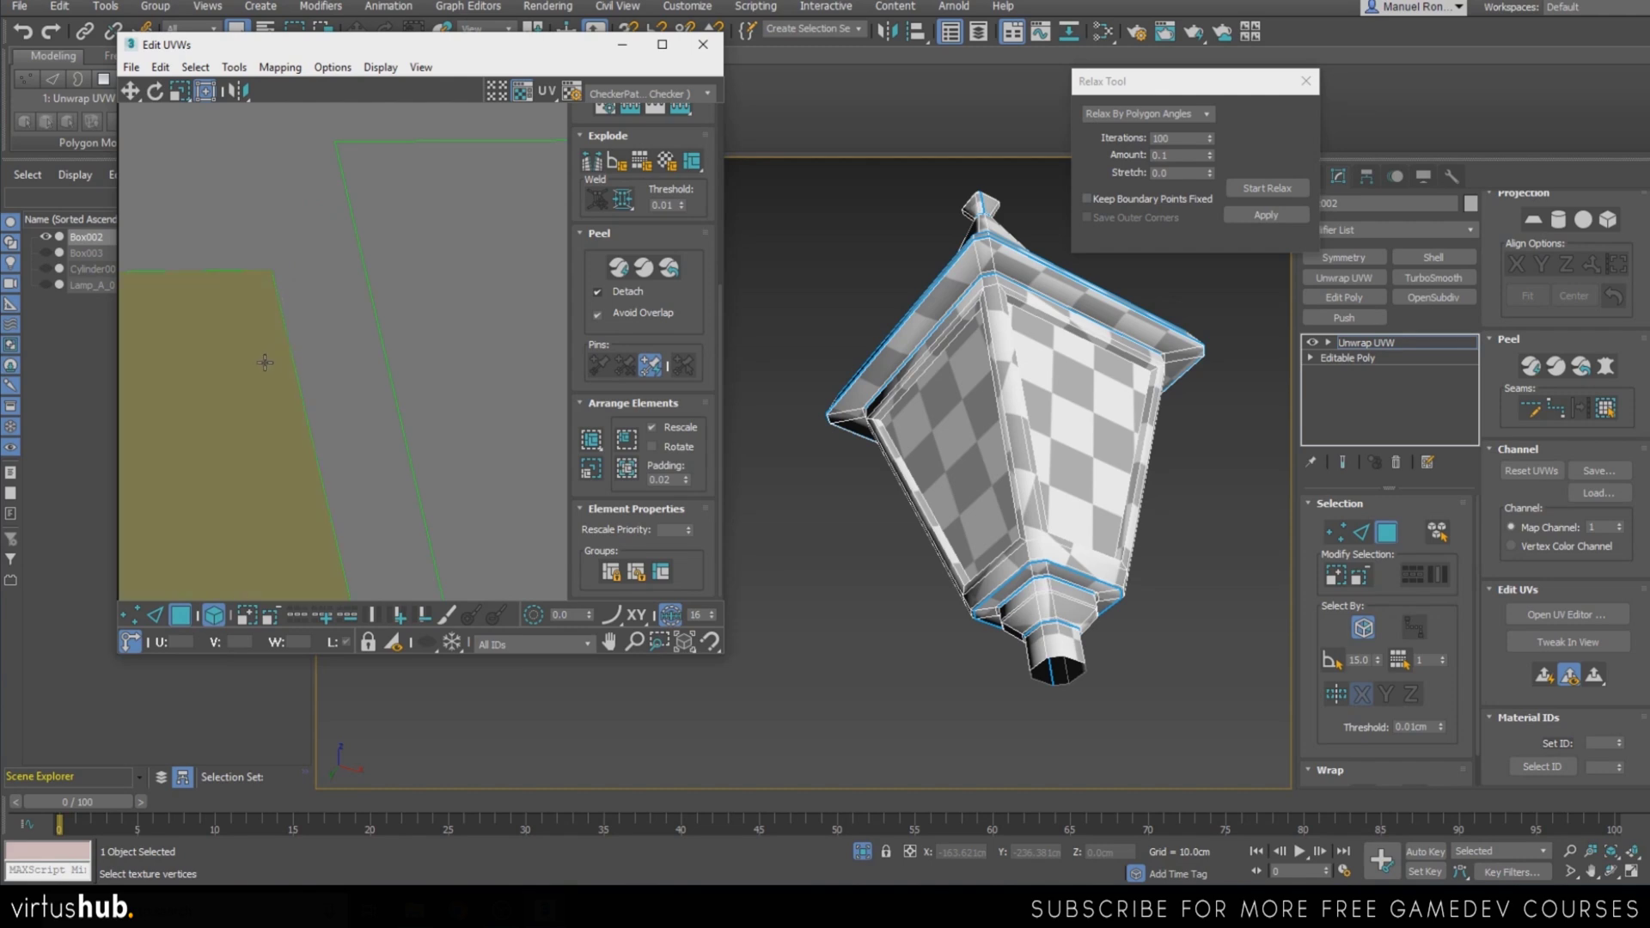
left_click(236, 345)
left_click(299, 358)
left_click(192, 389)
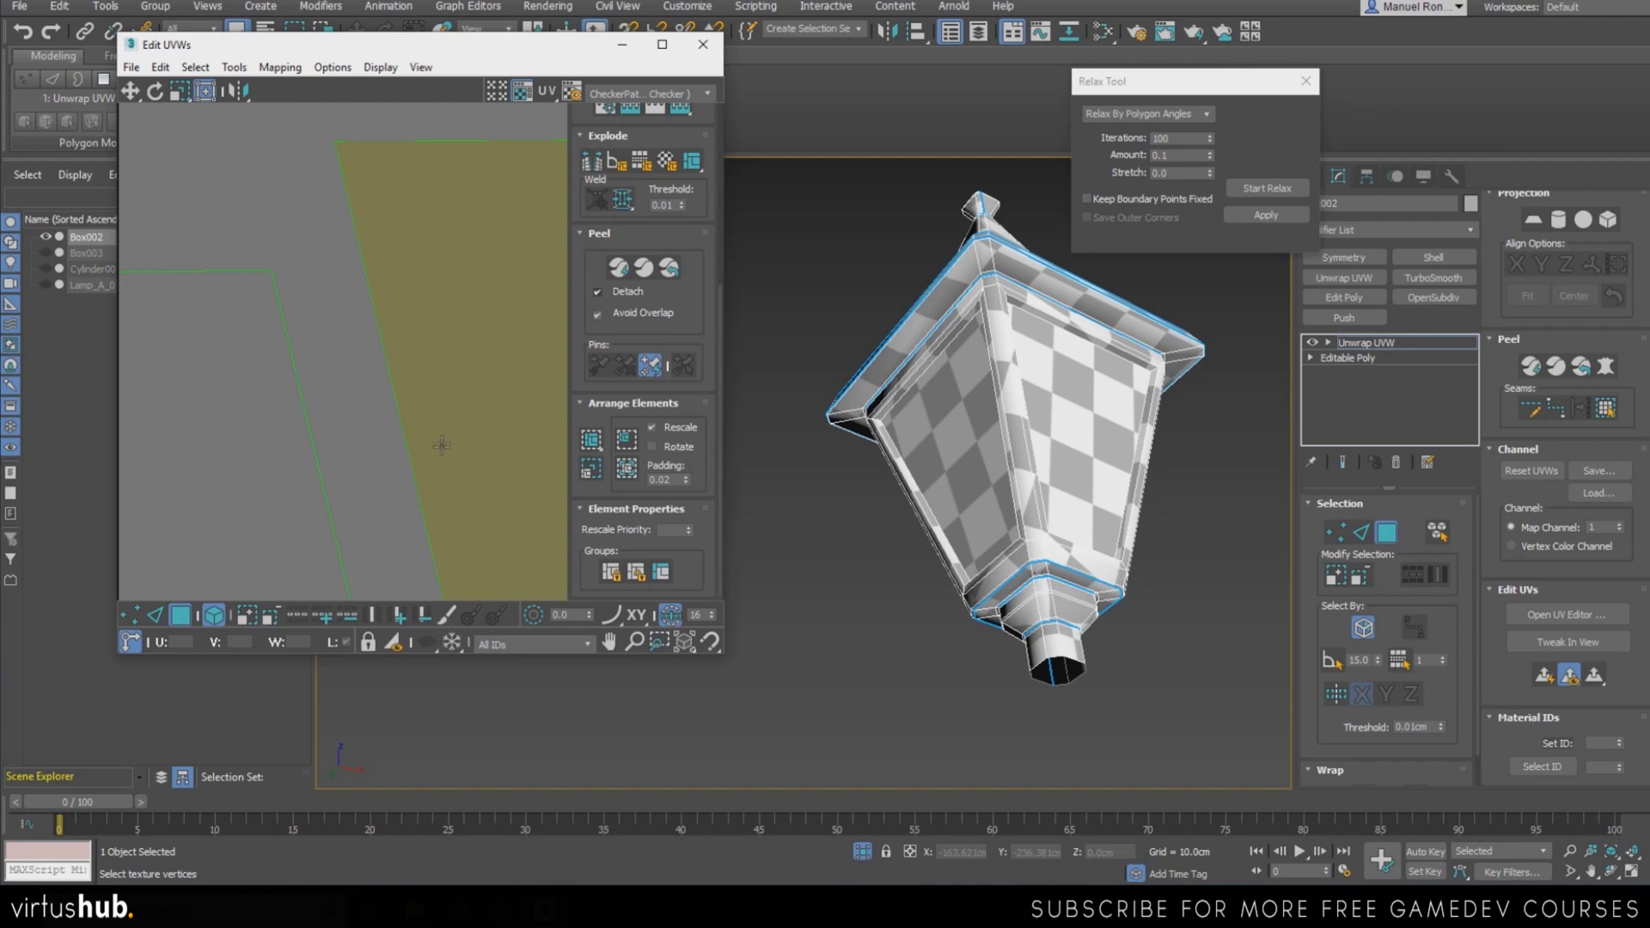
left_click(338, 368)
scroll(337, 367, "down", 4)
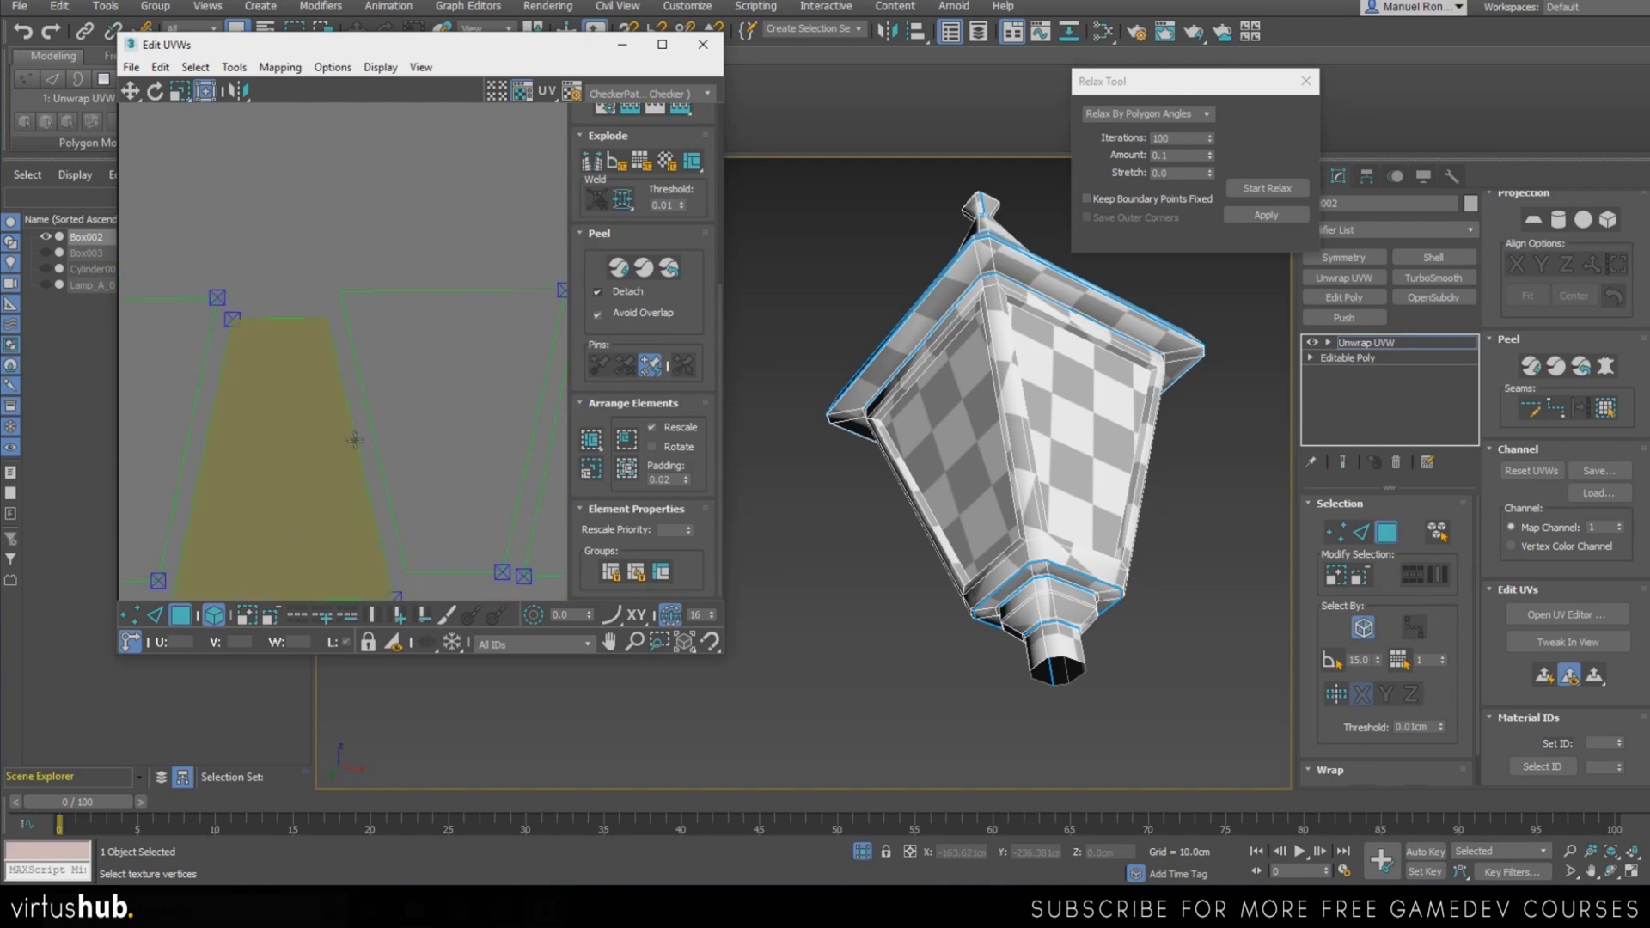
scroll(347, 441, "down", 3)
left_click(348, 442)
Move the small square ring shell of the lantern base into the pane opening of the lower-left frame shell
scroll(347, 441, "up", 4)
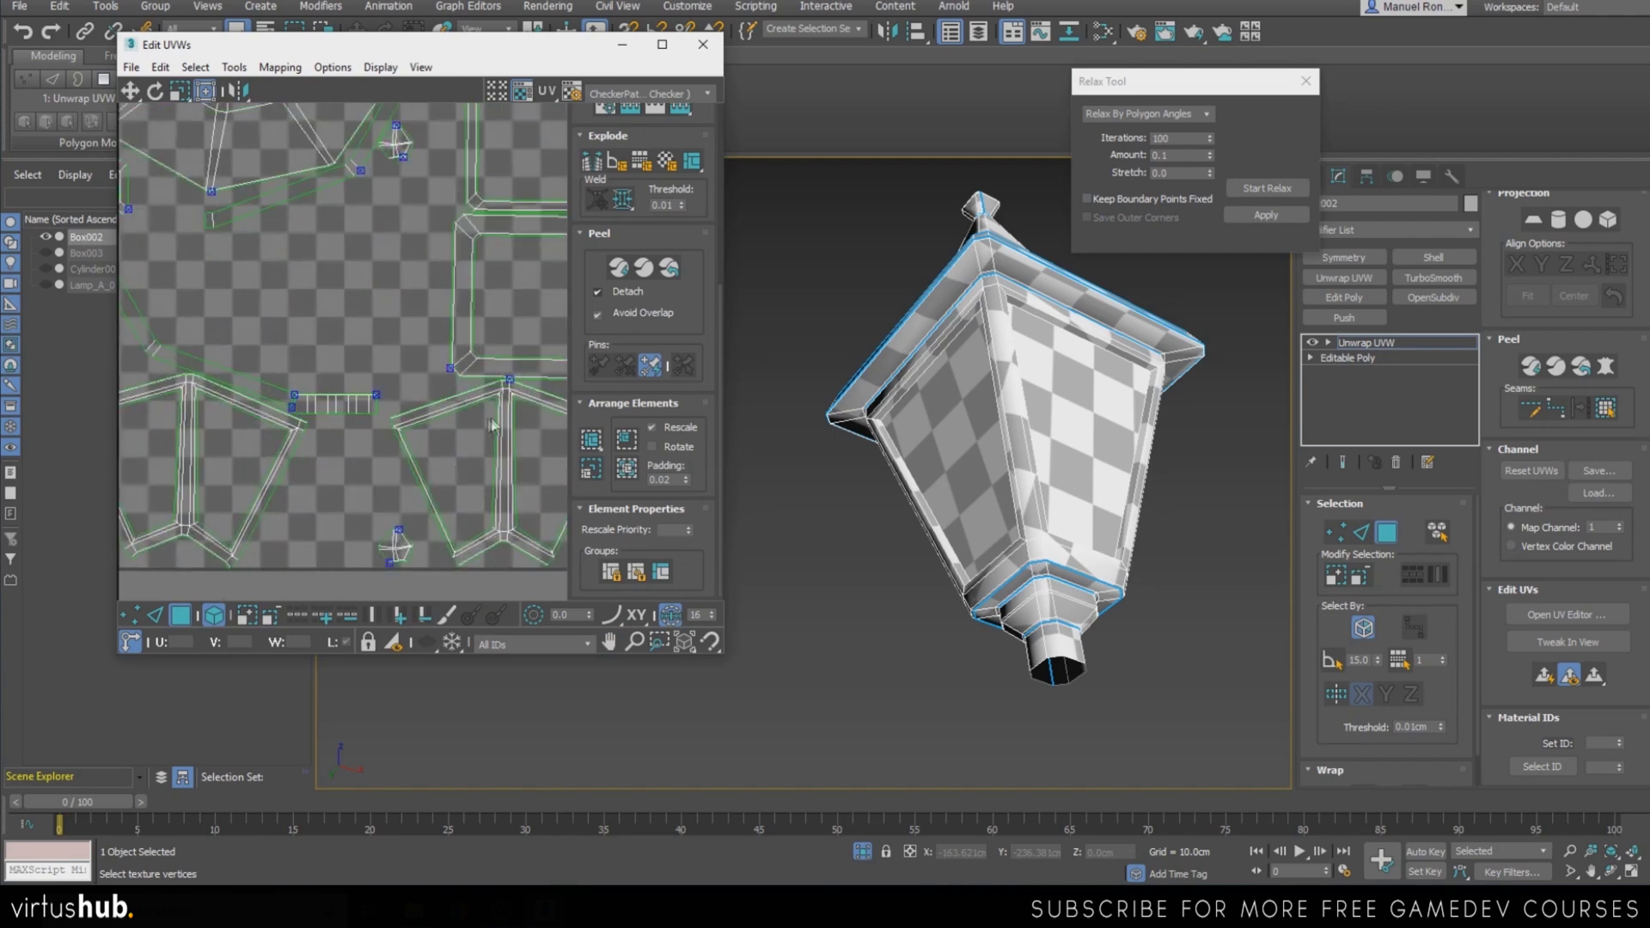
scroll(492, 424, "up", 5)
scroll(452, 307, "down", 5)
scroll(446, 296, "up", 2)
scroll(443, 288, "down", 5)
scroll(361, 249, "up", 5)
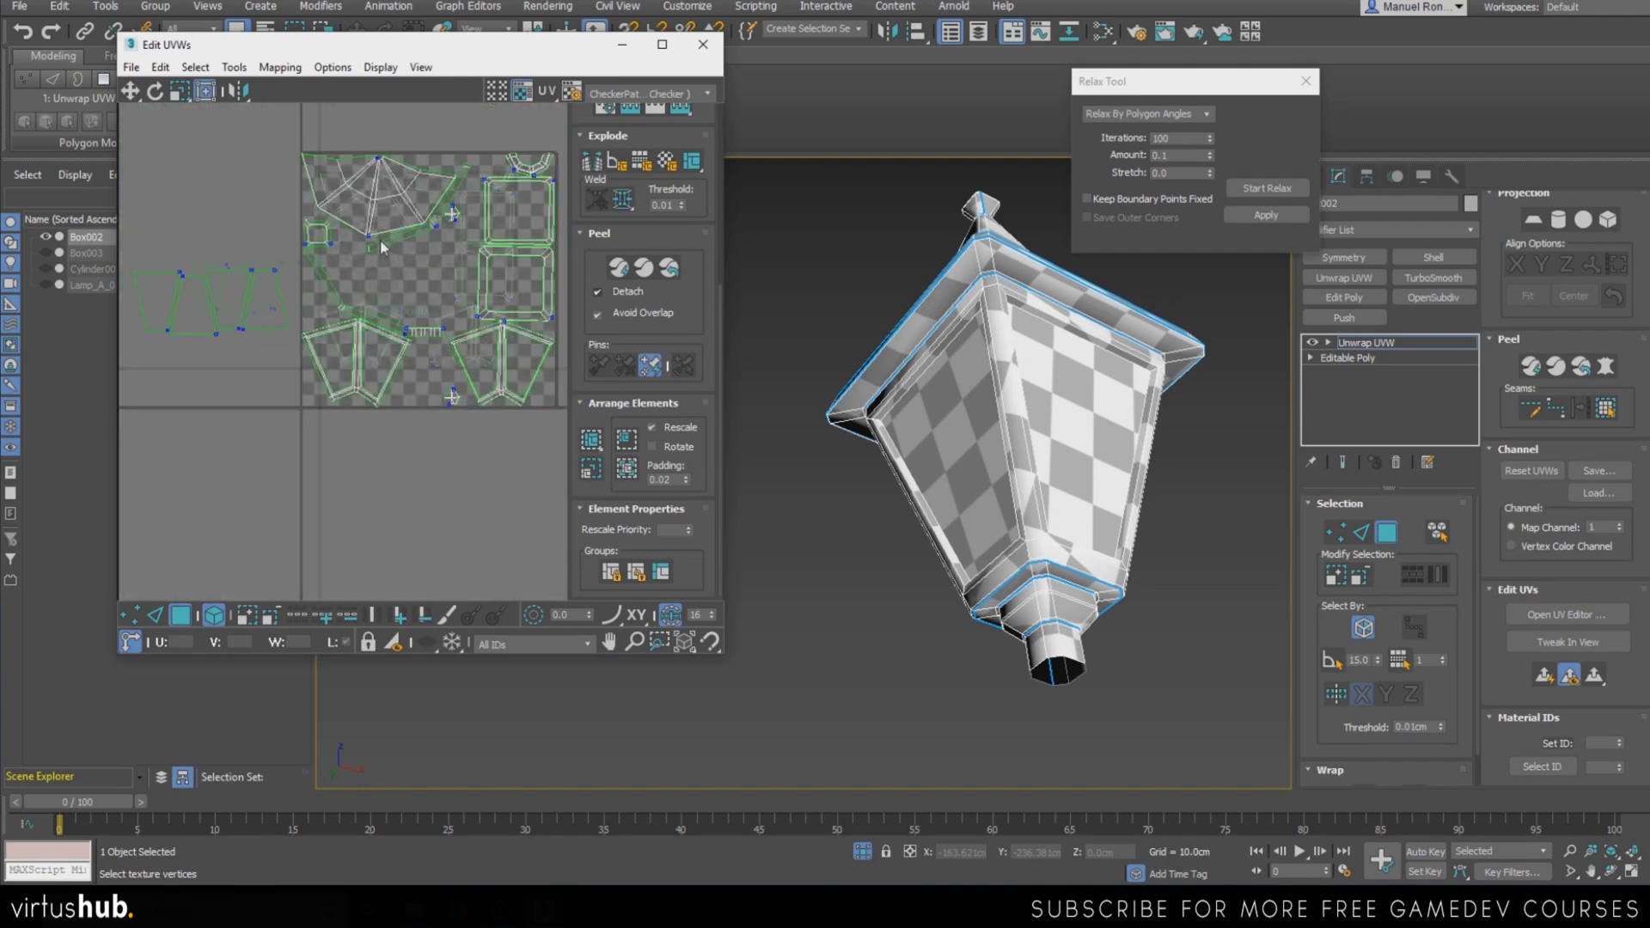
middle_click_drag(207, 247, 383, 292)
scroll(412, 291, "up", 1)
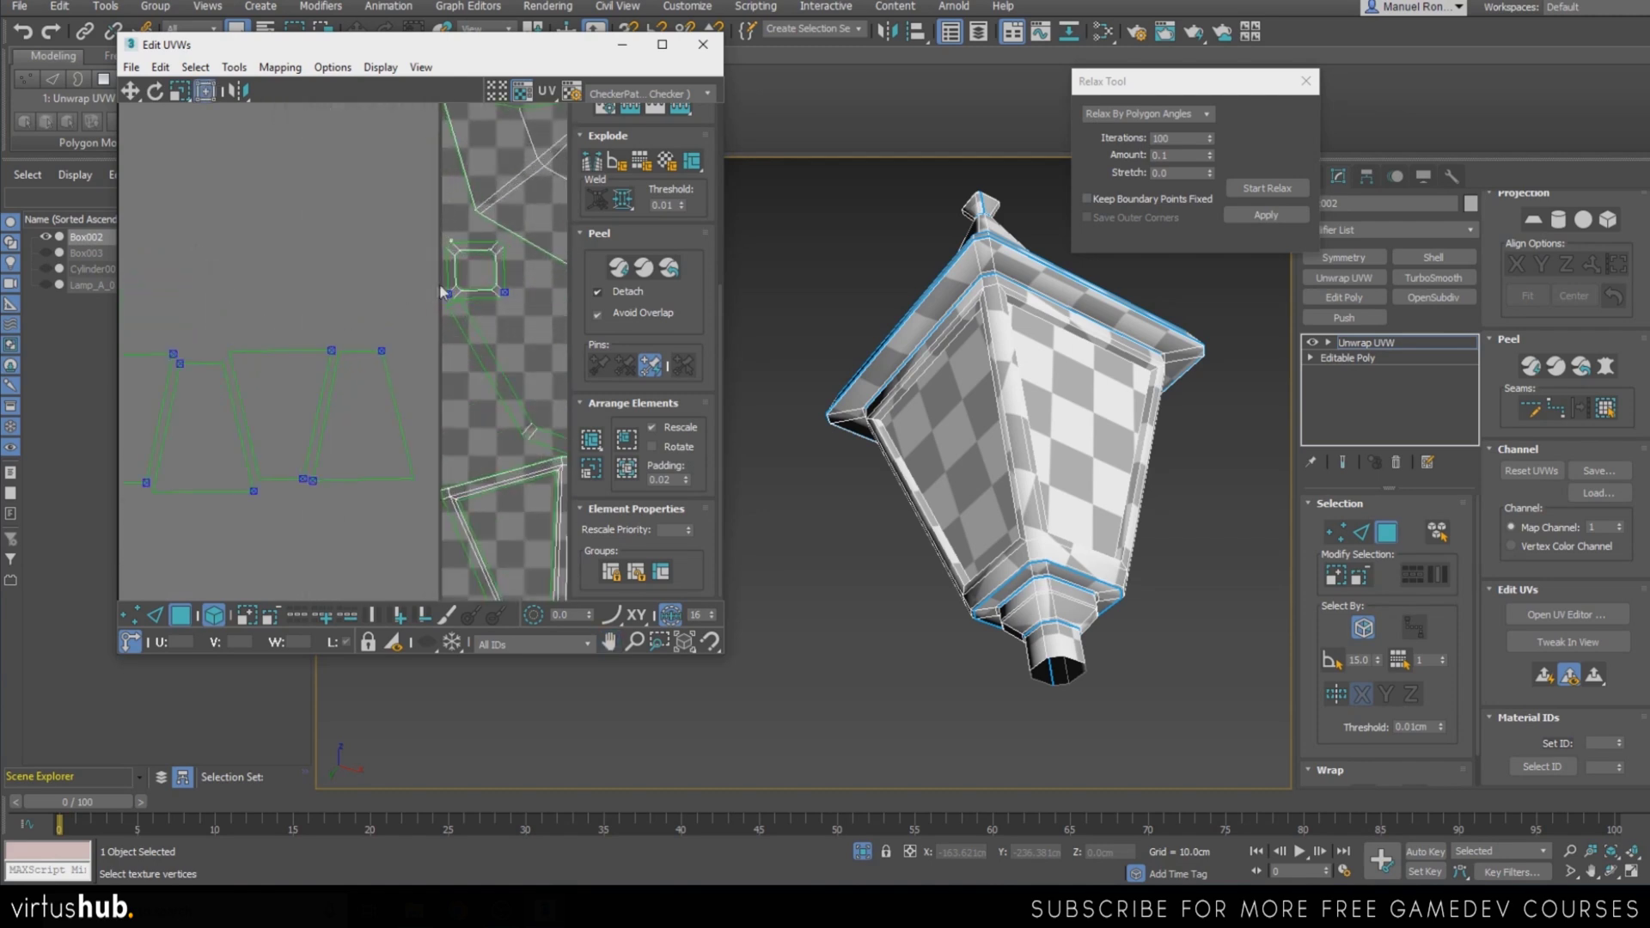
left_click(475, 277)
middle_click_drag(486, 334, 413, 249)
scroll(412, 247, "down", 3)
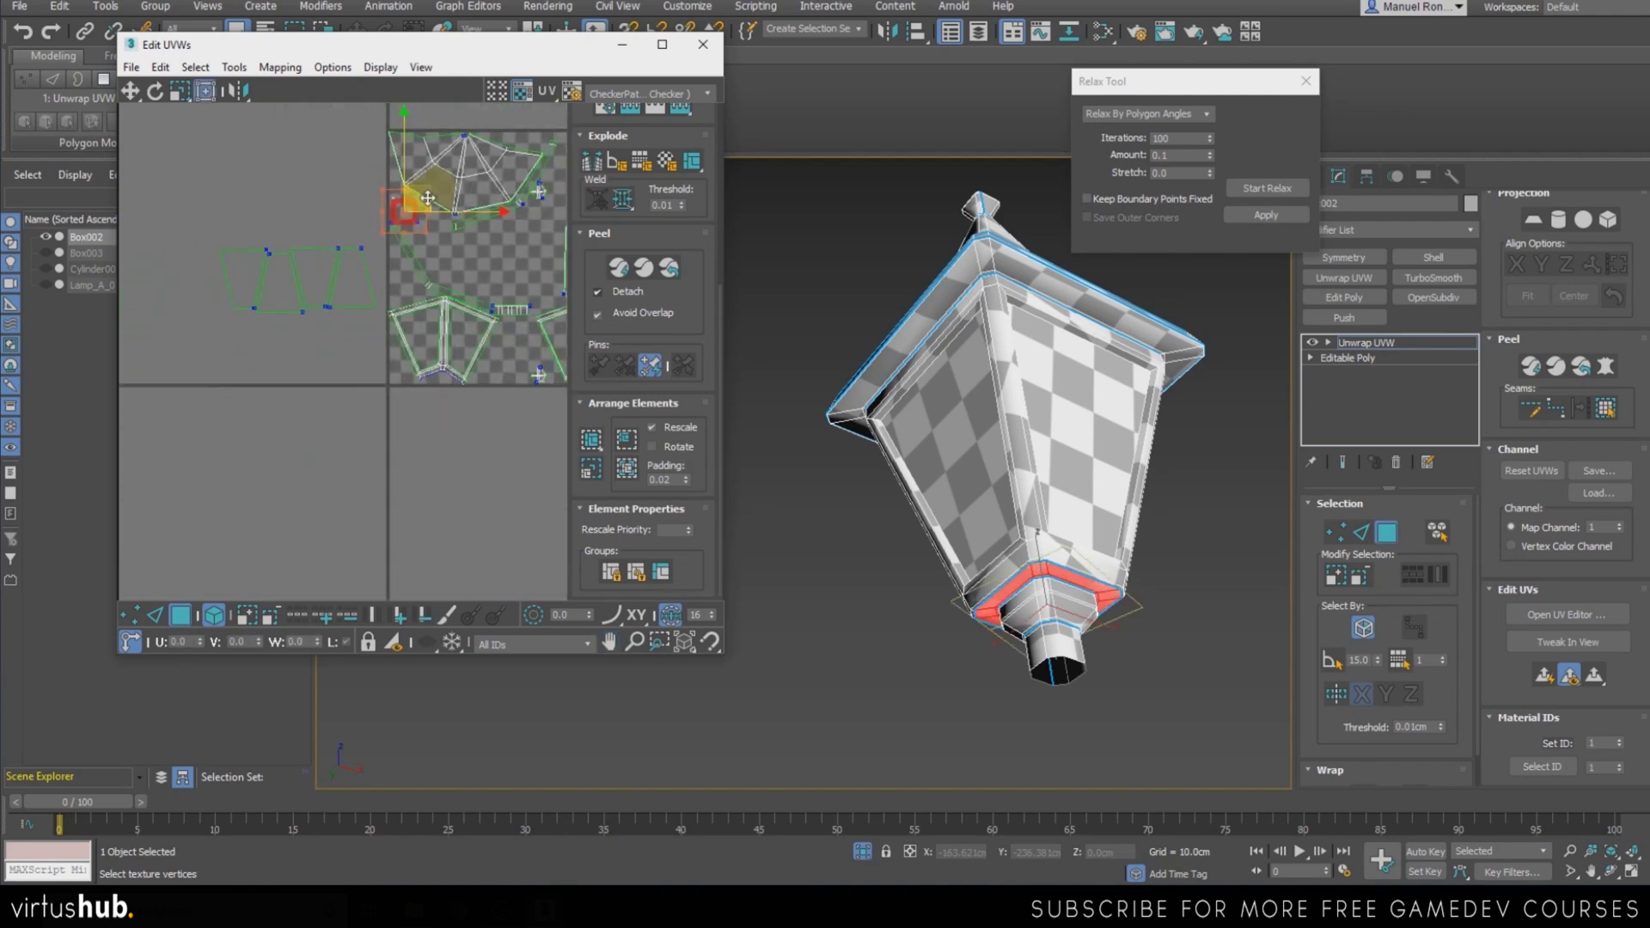
scroll(429, 329, "up", 6)
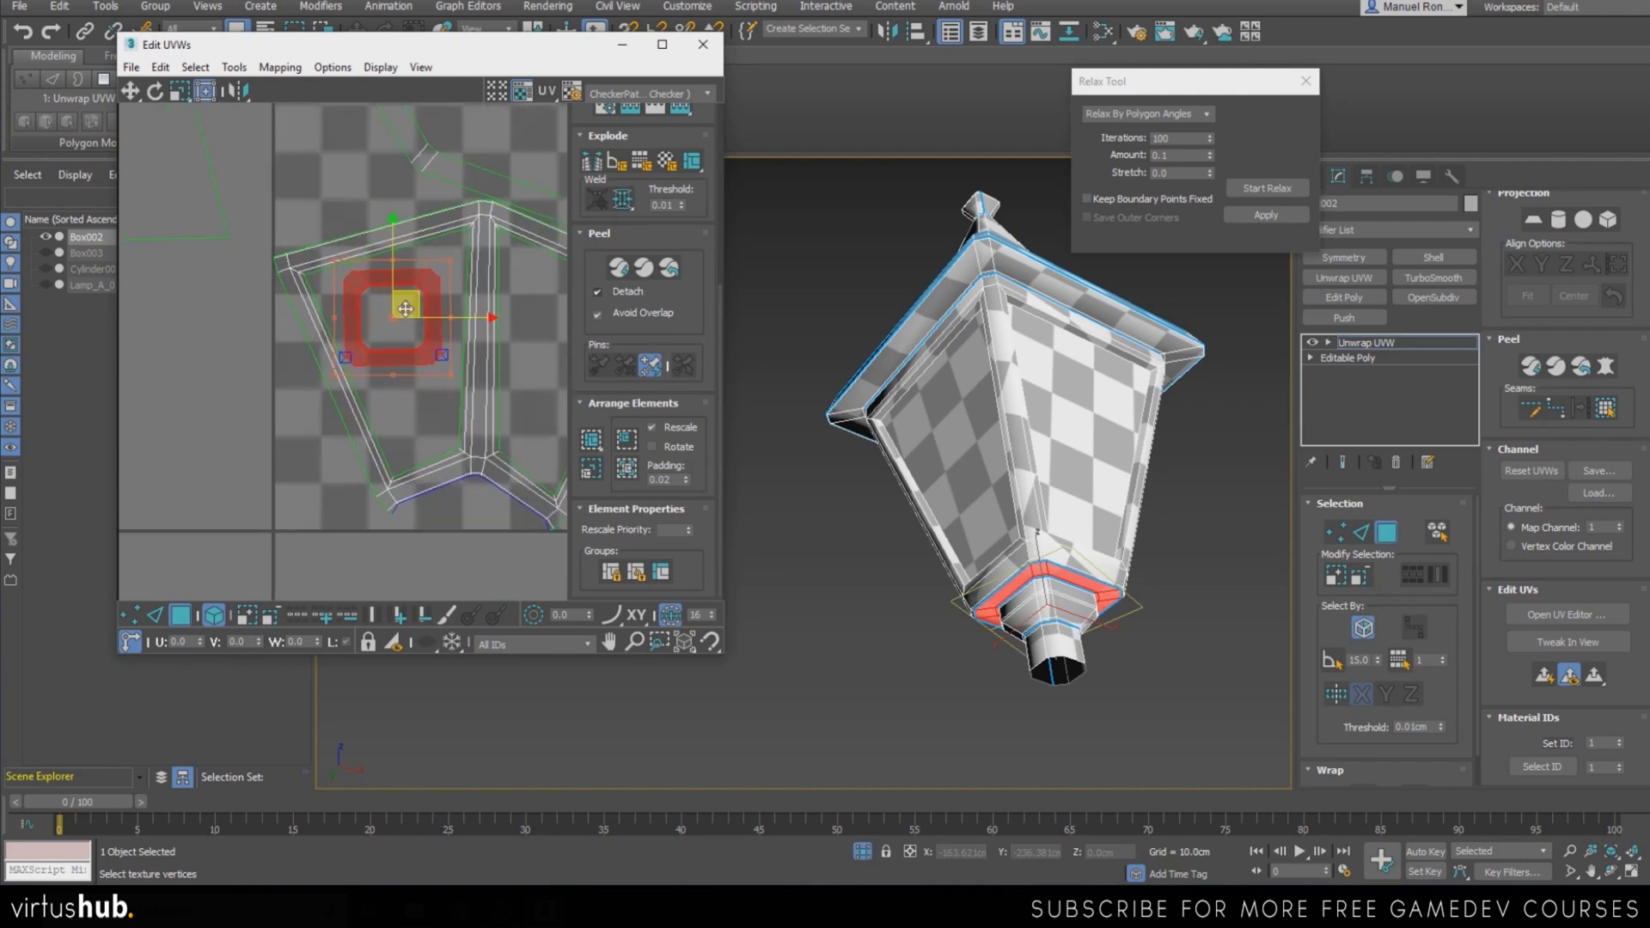
left_click_drag(405, 310, 416, 319)
scroll(417, 319, "down", 5)
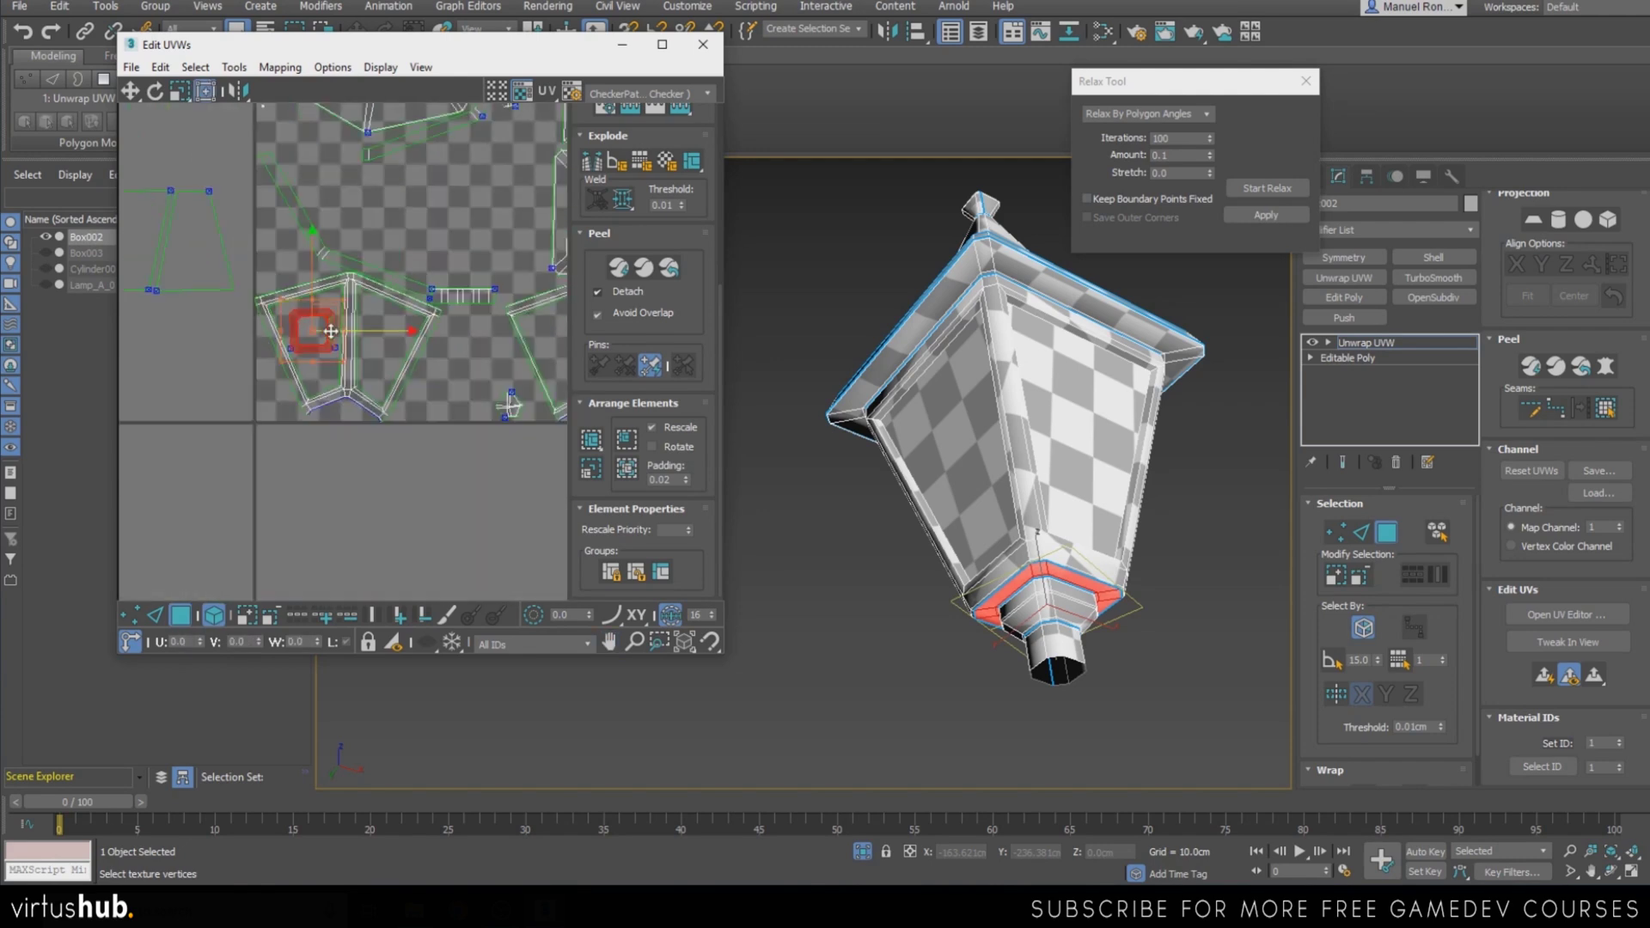
Move the lower small finial shell into the pane opening of the lower-right frame shell
left_click(456, 410)
scroll(466, 410, "up", 3)
left_click_drag(465, 396, 574, 352)
middle_click_drag(578, 347, 373, 357)
scroll(373, 356, "down", 3)
middle_click_drag(405, 284, 497, 419)
middle_click_drag(445, 206, 382, 305)
Move the semicircular shell from the tile's upper-right corner into the opening of the upper square frame shell
left_click(499, 234)
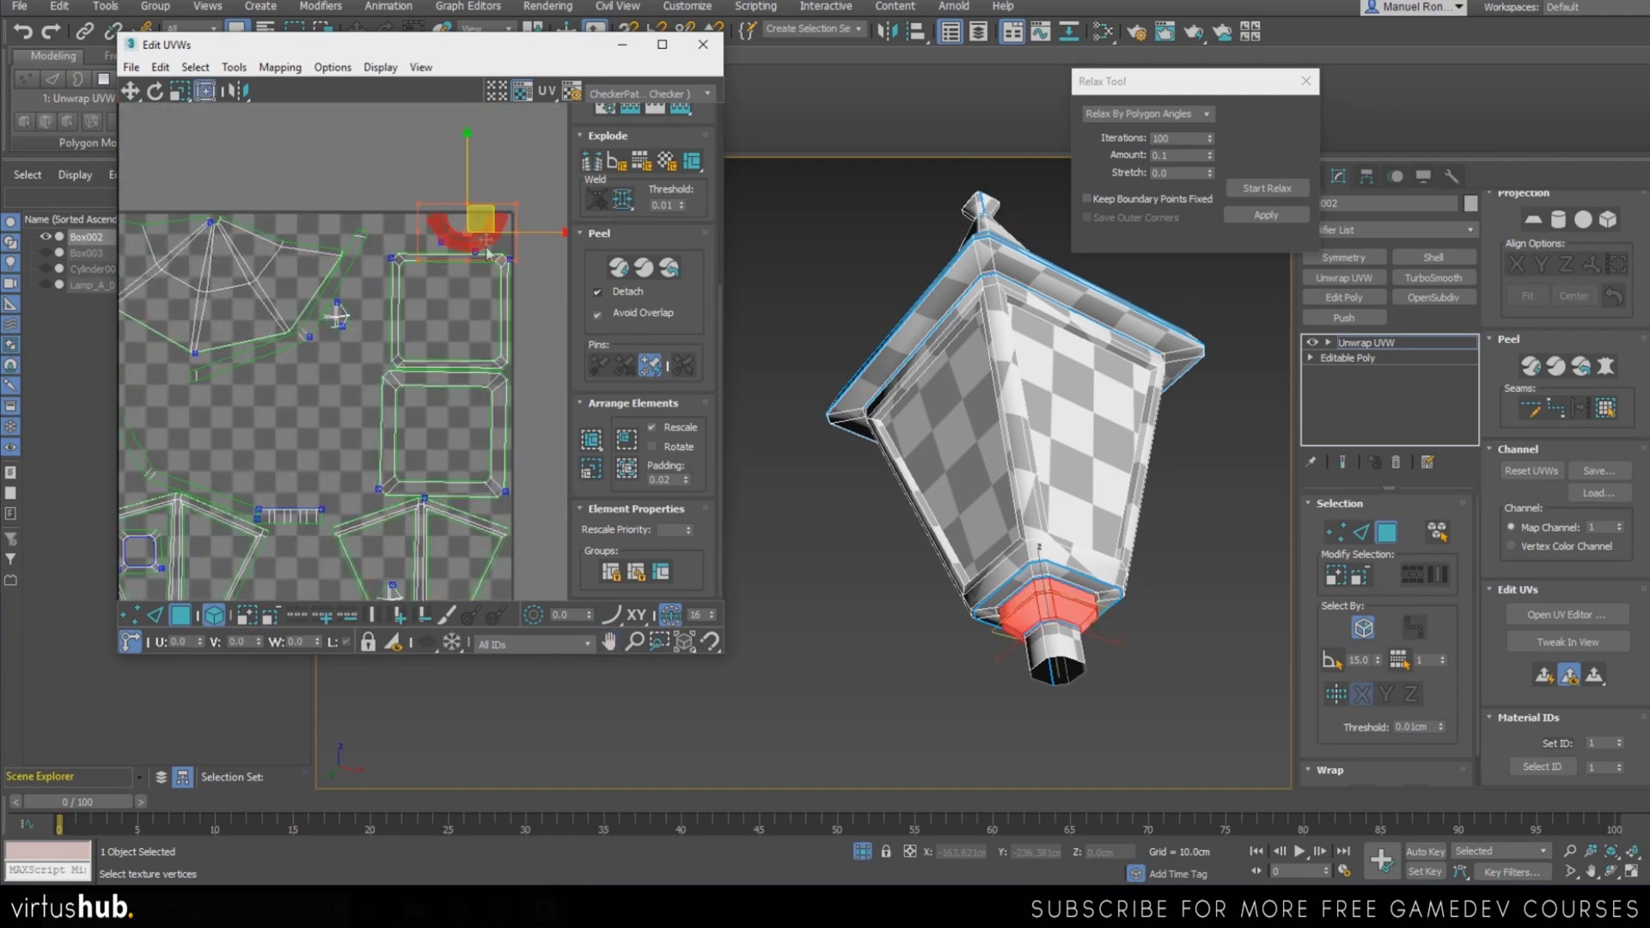
left_click_drag(498, 234, 464, 307)
scroll(467, 275, "up", 2)
left_click(491, 297)
scroll(452, 330, "down", 2)
scroll(452, 330, "up", 2)
left_click(462, 363)
left_click_drag(456, 327, 457, 359)
Move the other small finial shell, beside the fan-shaped shell, into the opening of the lower square frame shell
left_click(256, 342)
left_click_drag(256, 342, 385, 496)
scroll(240, 309, "down", 3)
middle_click_drag(249, 344, 342, 360)
left_click(268, 364)
scroll(306, 380, "up", 3)
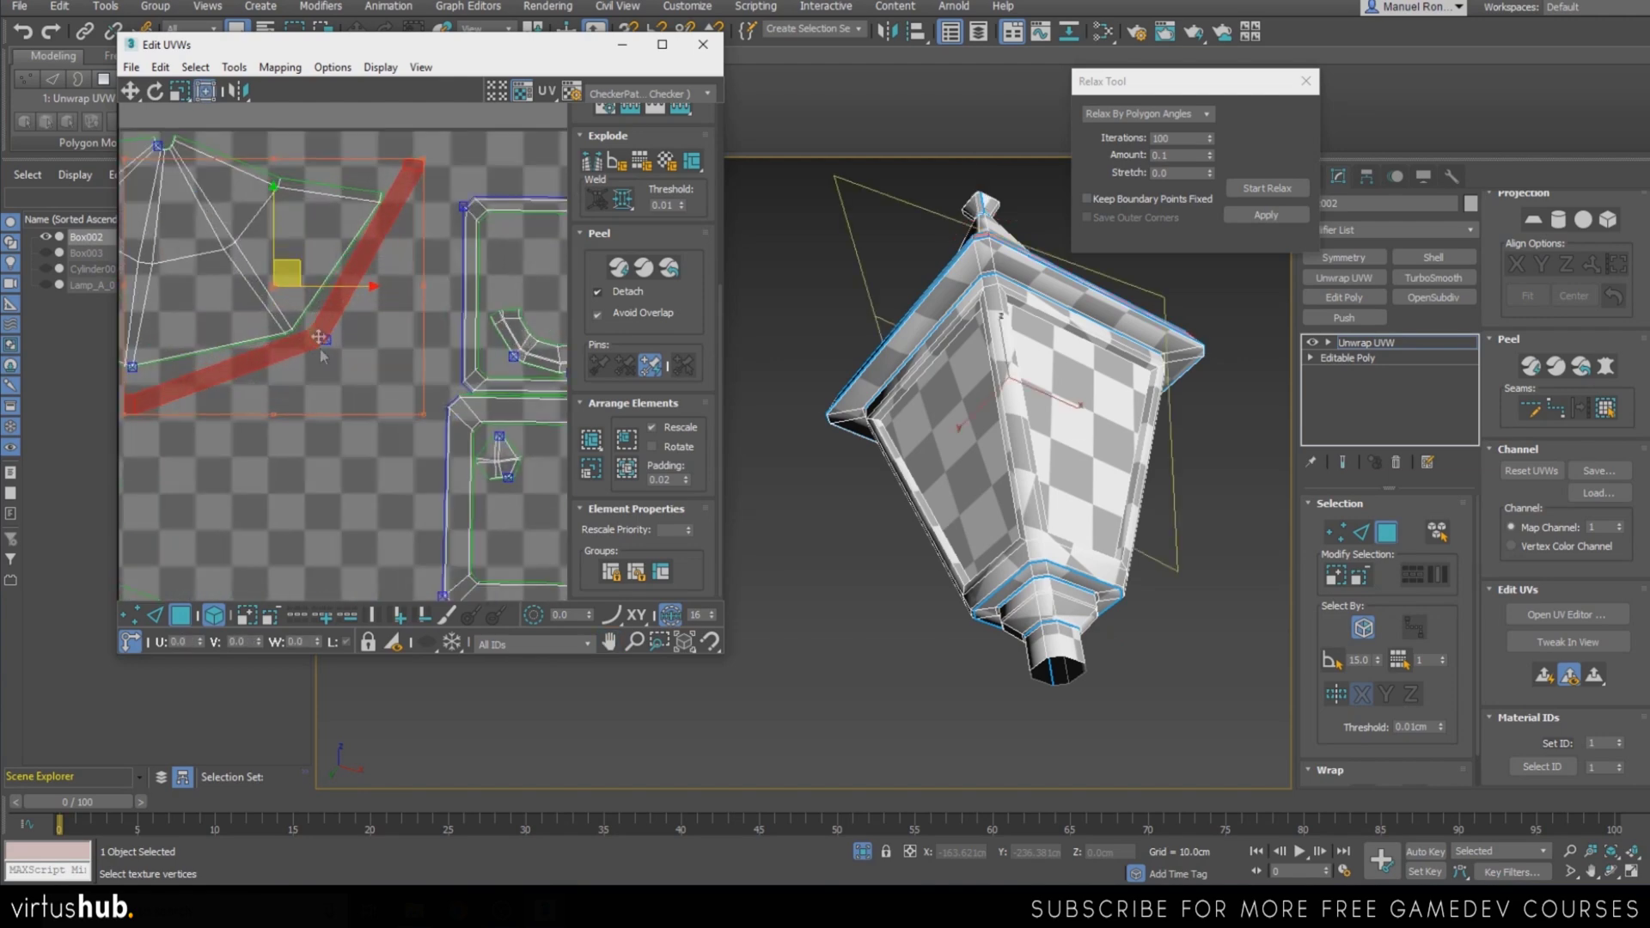
scroll(321, 311, "down", 5)
middle_click_drag(320, 370, 405, 368)
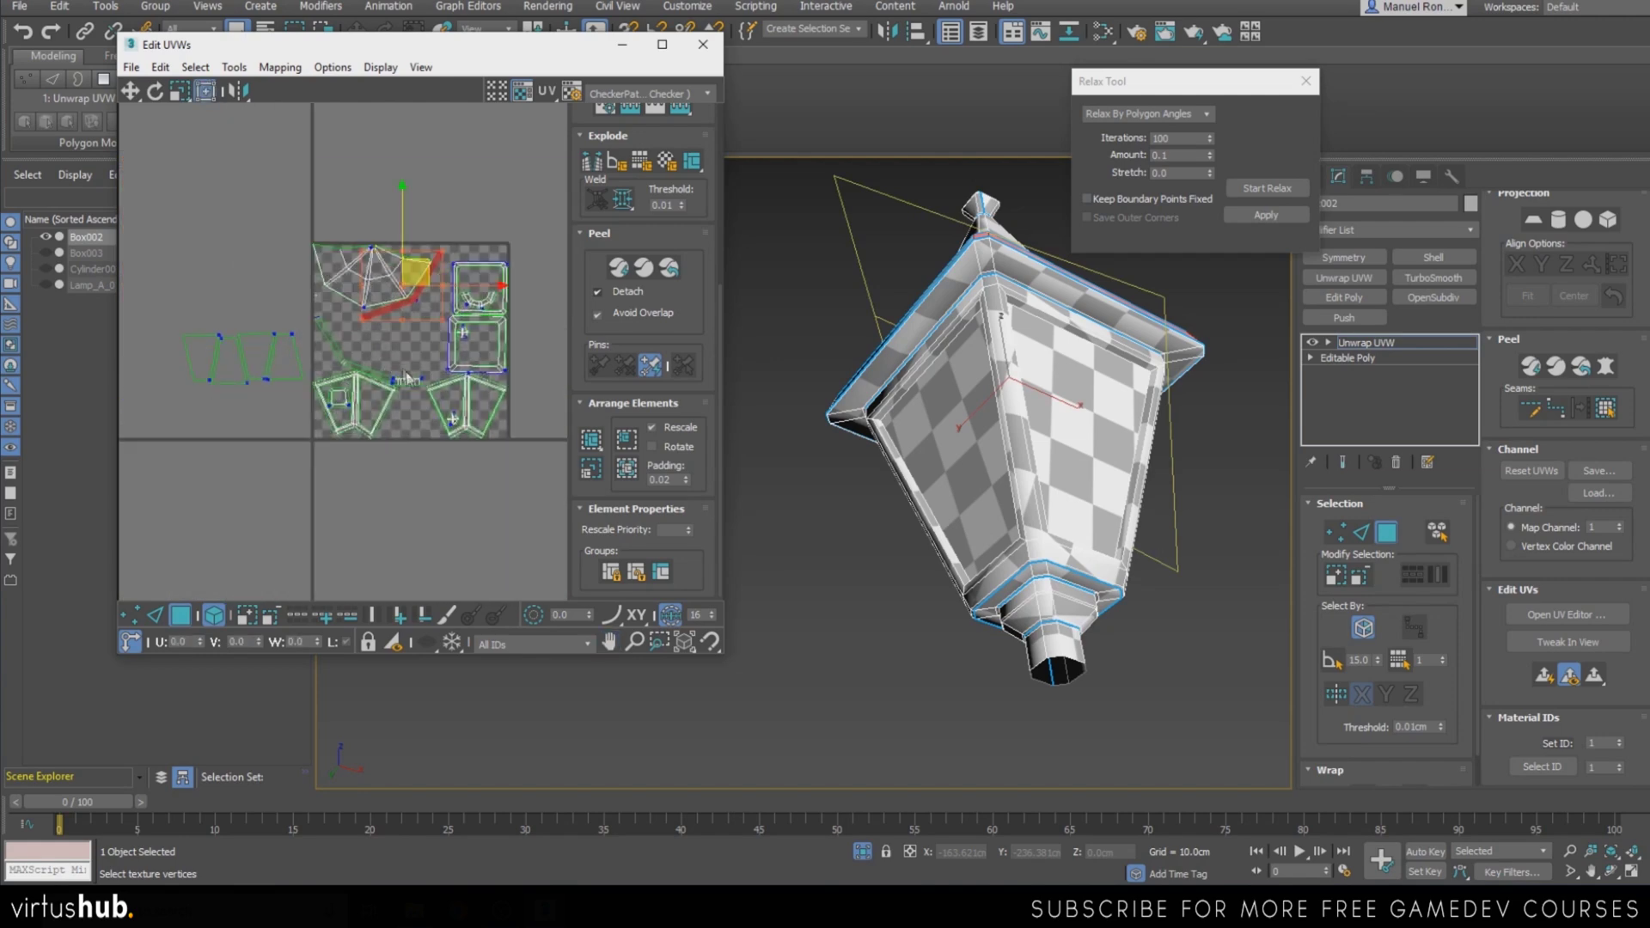
Move the segmented strip shell of the lantern's neck to the tile's lower edge, between the two frame shells
scroll(392, 386, "up", 4)
left_click(417, 388)
left_click_drag(420, 368, 345, 401)
scroll(346, 413, "up", 5)
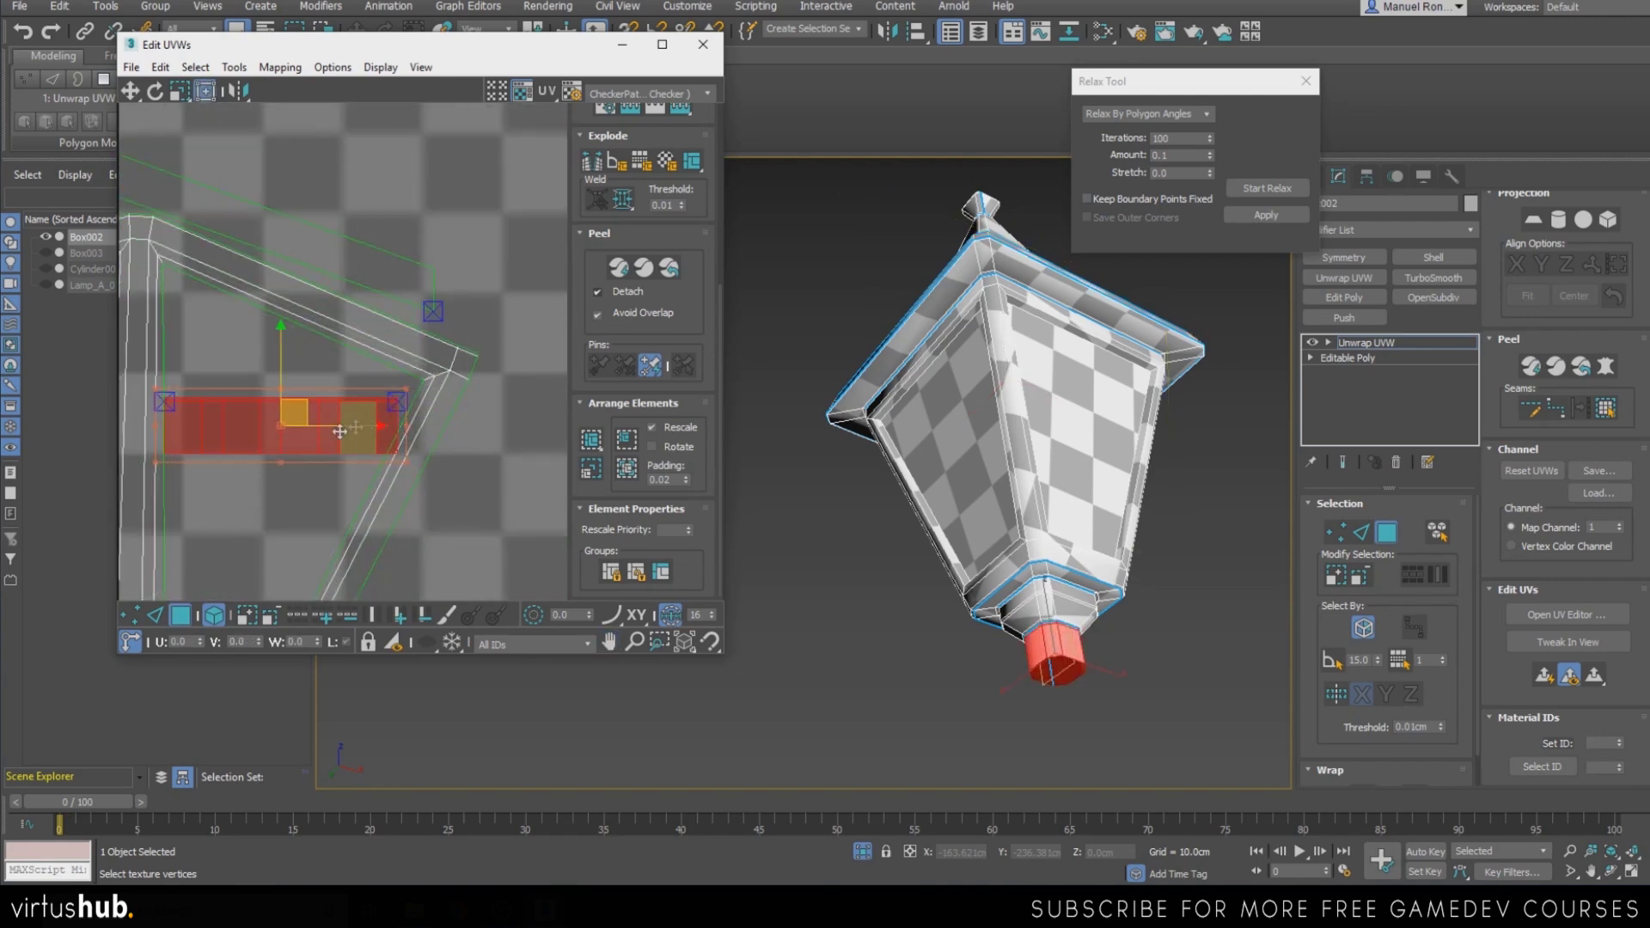
scroll(331, 365, "down", 2)
left_click_drag(347, 366, 490, 547)
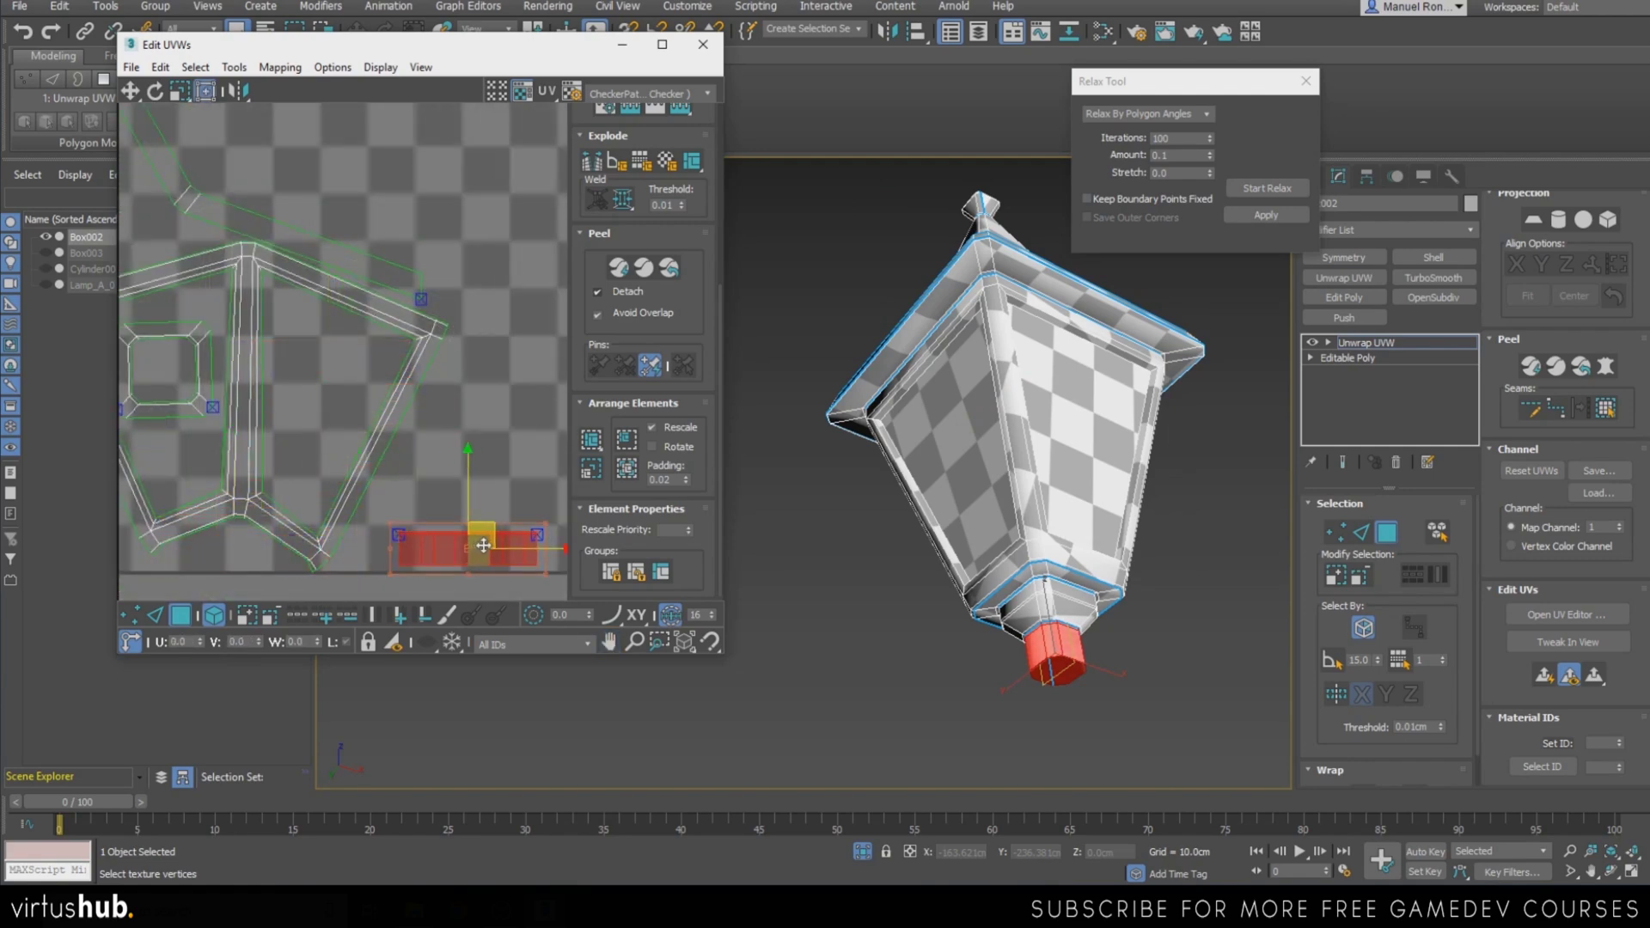
scroll(404, 481, "down", 5)
Move the tiny finial tip shell from the tile's left edge into the opening of the lower square frame shell
scroll(380, 356, "up", 3)
scroll(194, 331, "up", 4)
left_click(223, 334)
scroll(235, 337, "down", 3)
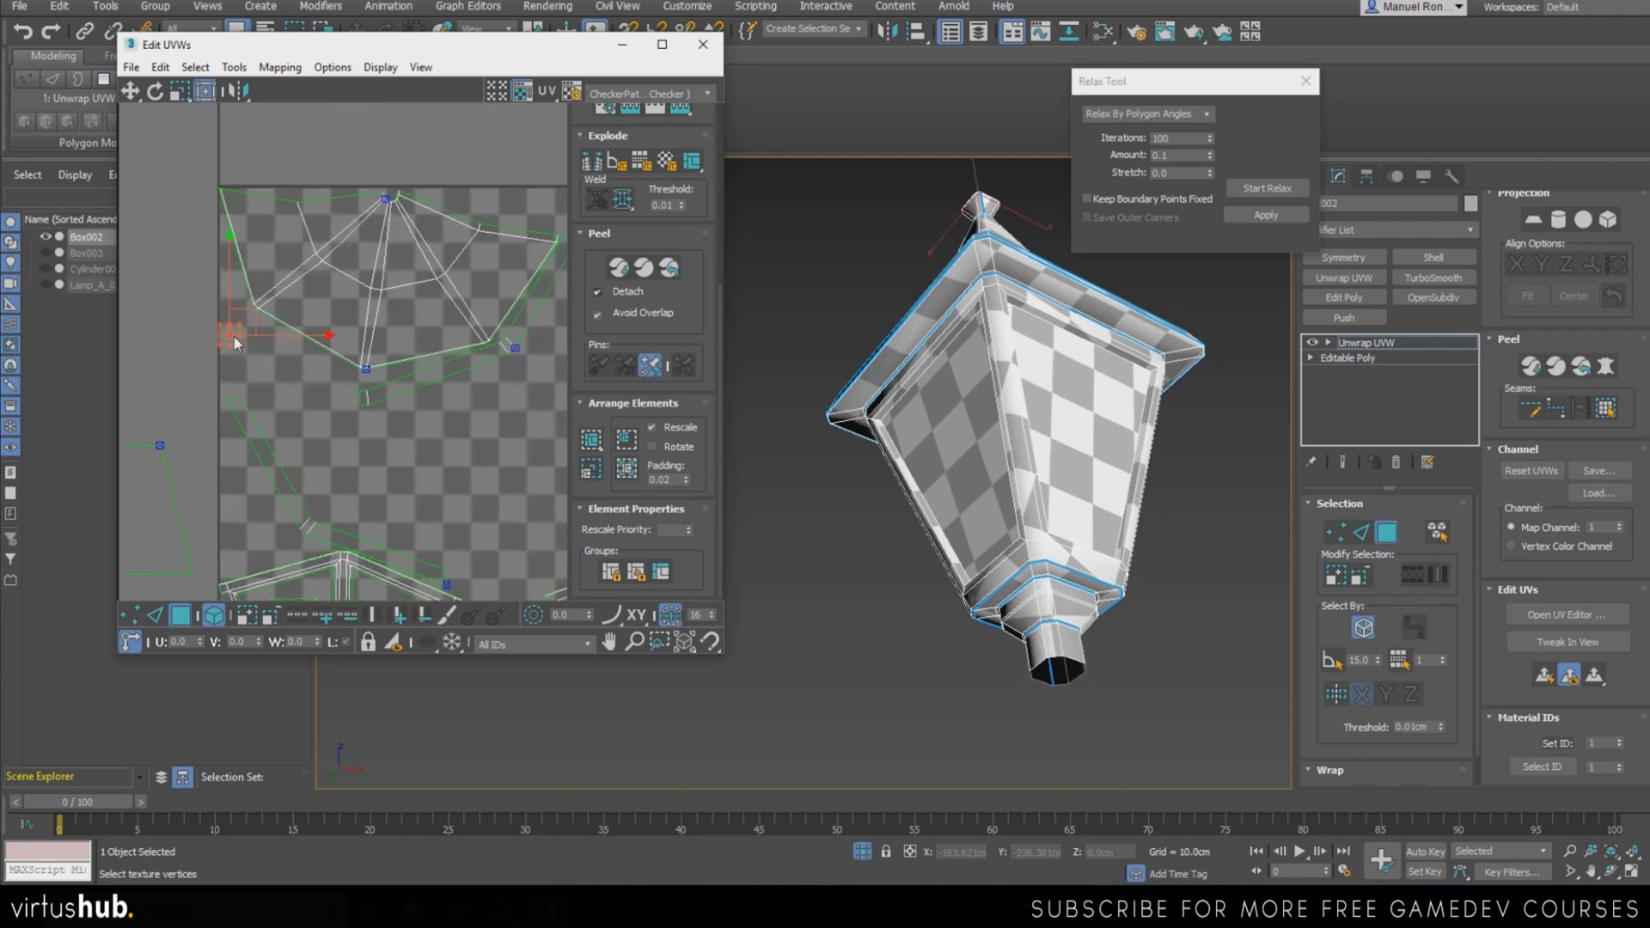
middle_click_drag(471, 465, 248, 375)
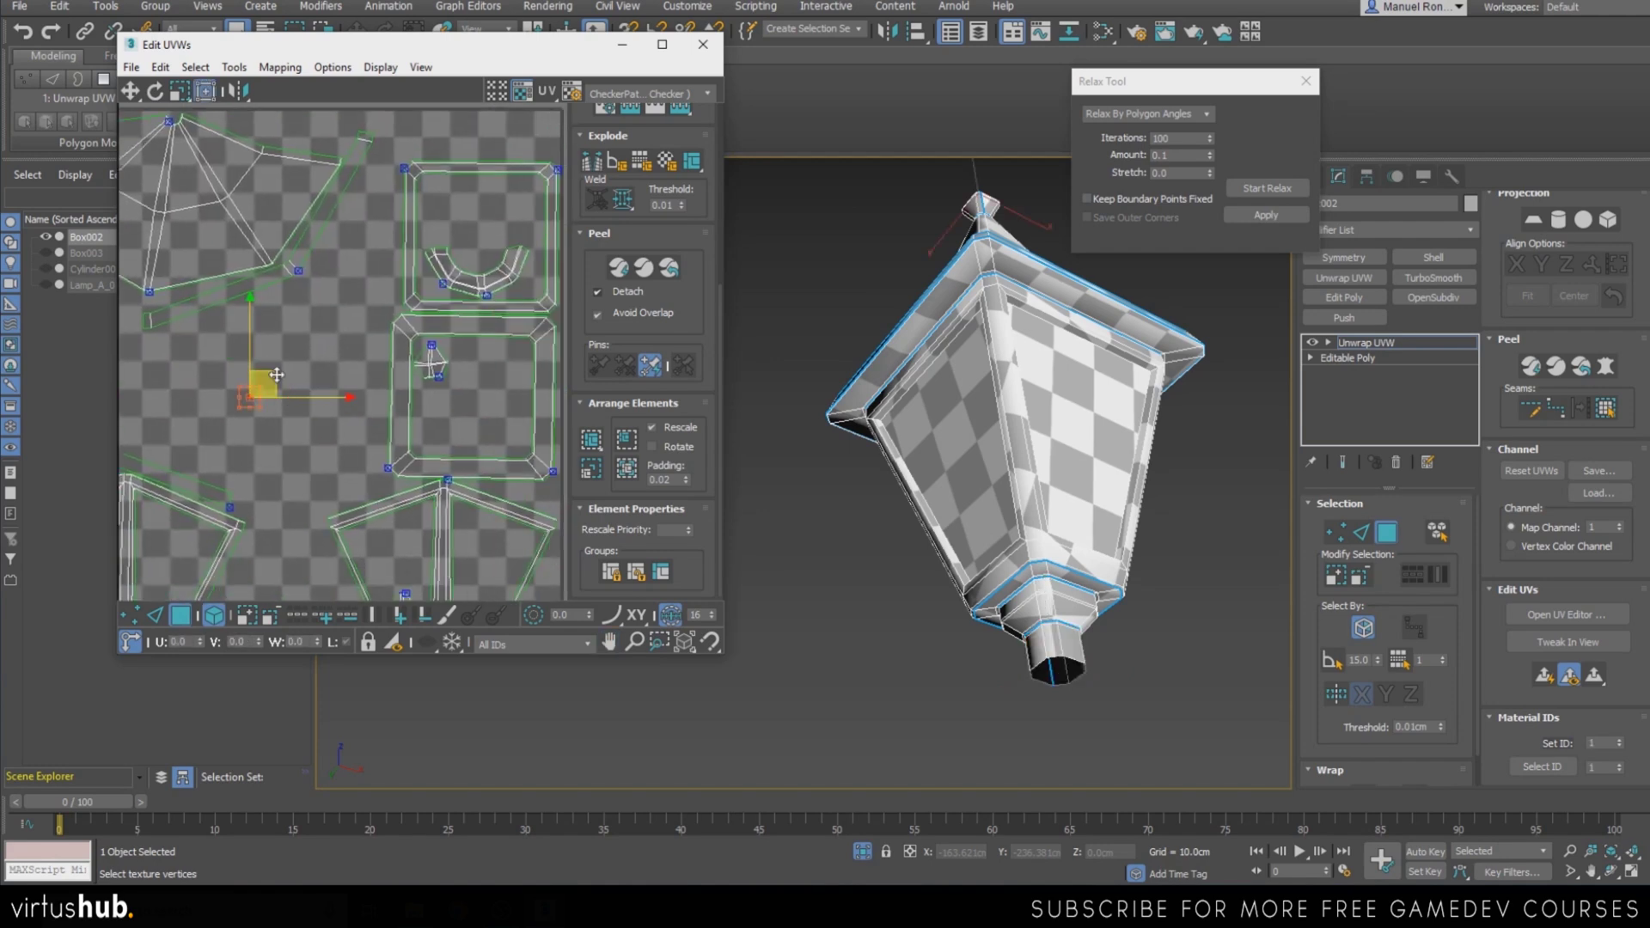
middle_click_drag(431, 460, 462, 356)
Move the bent strip shell away from the lower-left frame shell and rotate it towards the fan-shaped shell's lower edge
scroll(461, 356, "down", 4)
scroll(287, 346, "up", 3)
left_click_drag(338, 373, 430, 324)
middle_click_drag(469, 297, 435, 350)
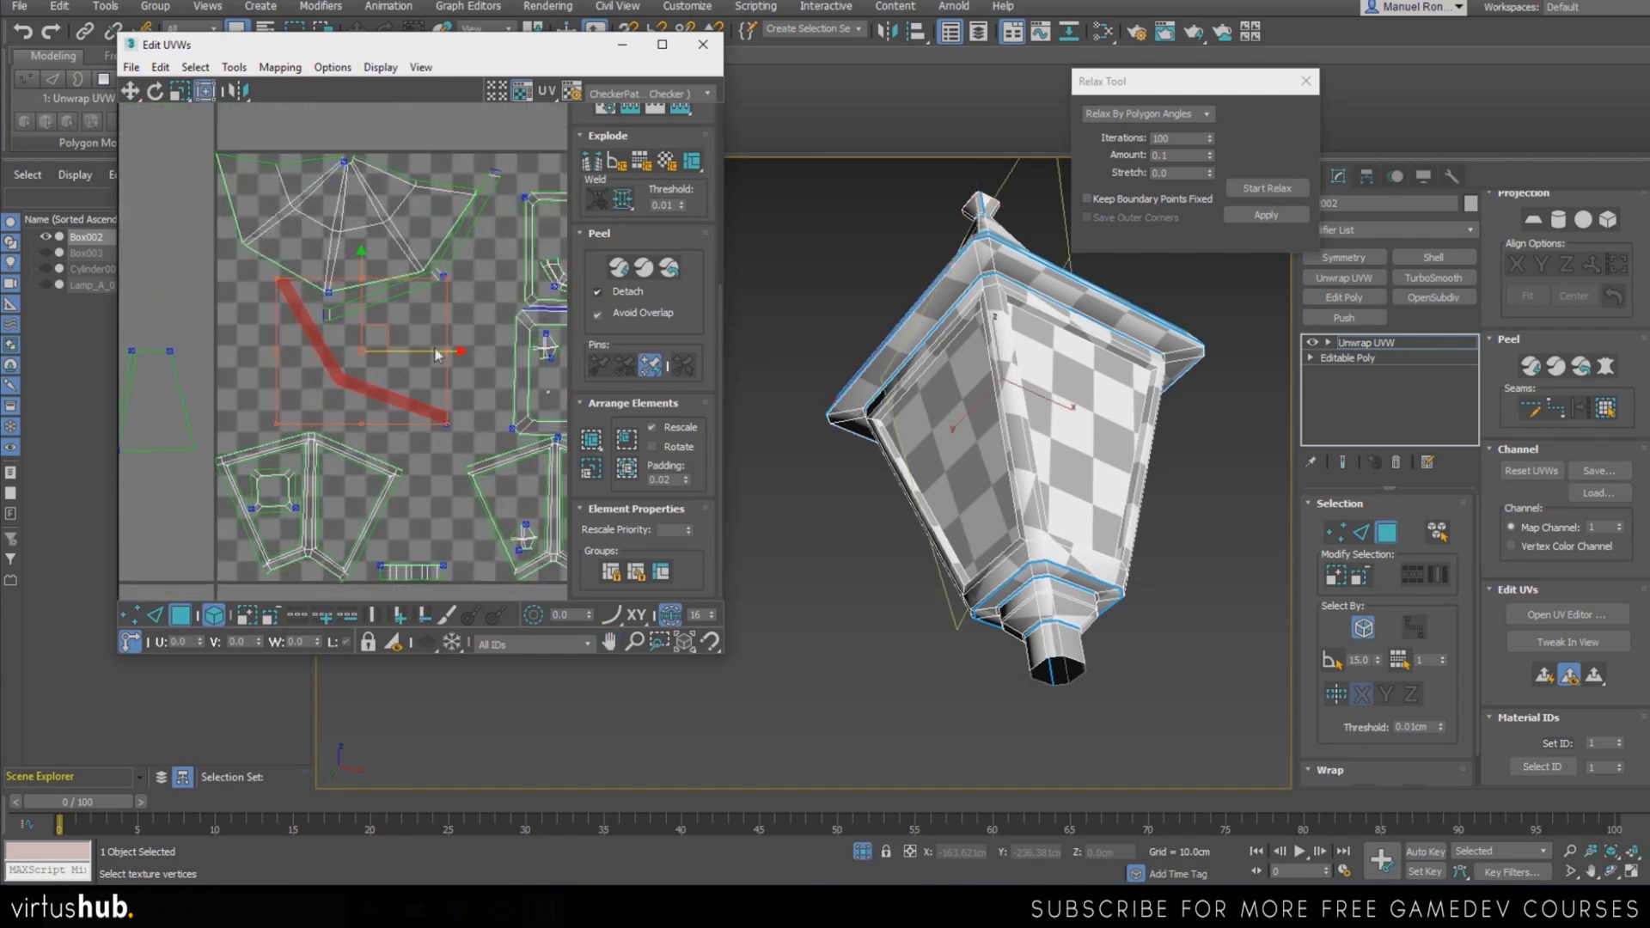
left_click_drag(454, 350, 447, 226)
scroll(359, 310, "down", 4)
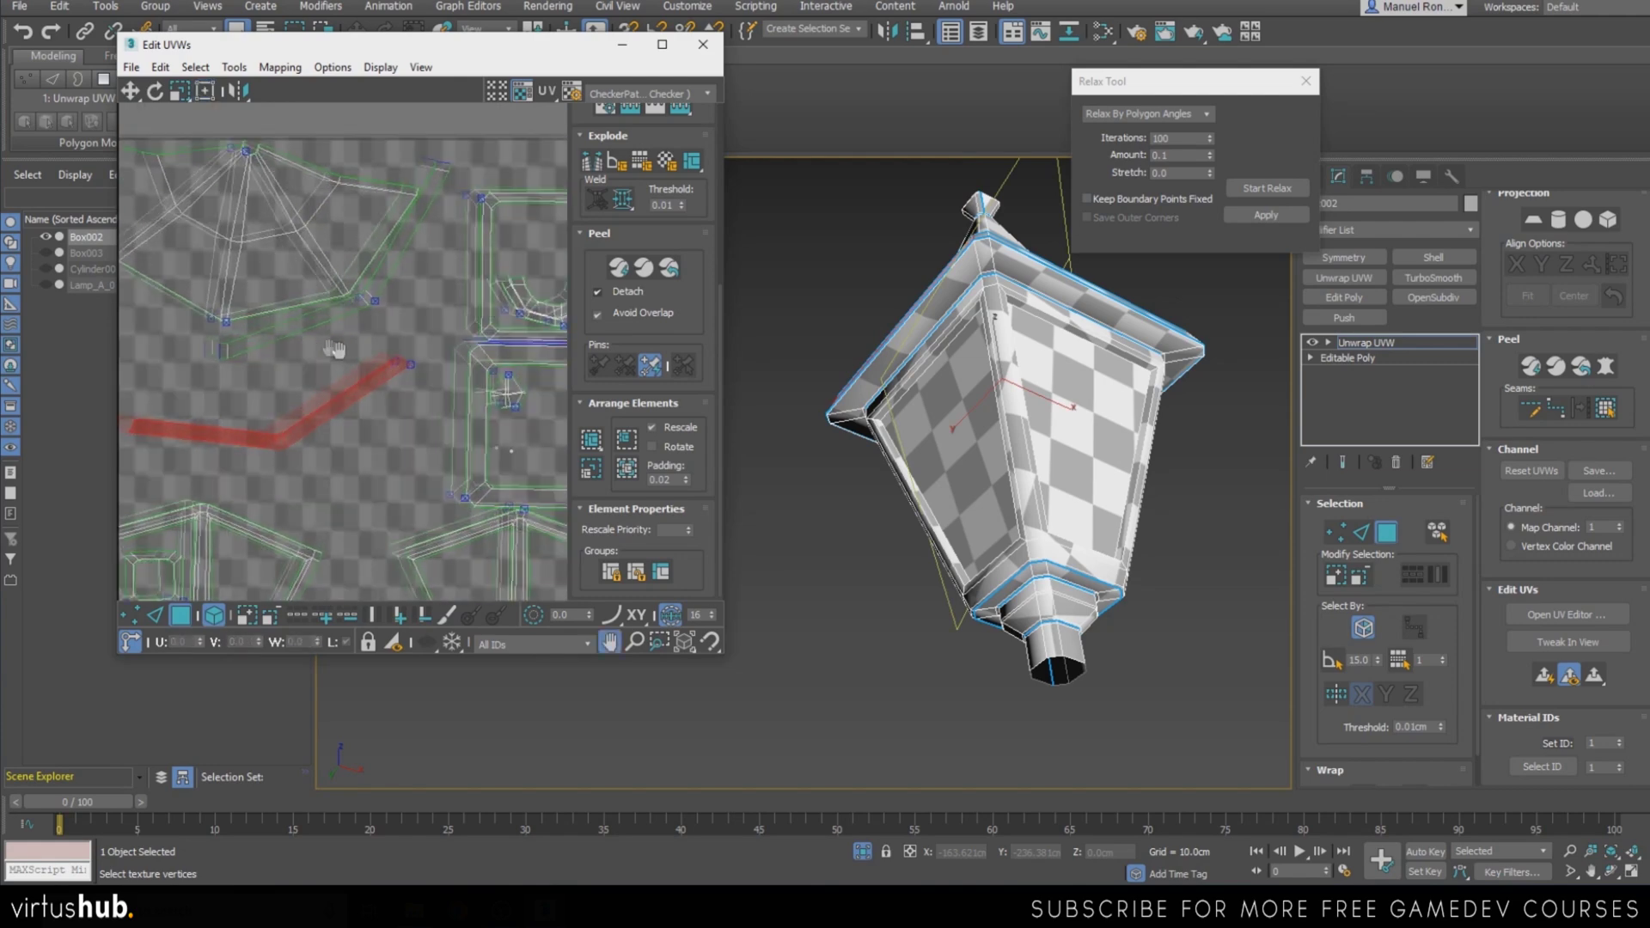
Rotate and position the bent strip shell parallel to the strips below the fan-shaped shell, clear of the square frames
scroll(333, 325, "up", 2)
left_click_drag(345, 324, 364, 276)
scroll(365, 277, "up", 2)
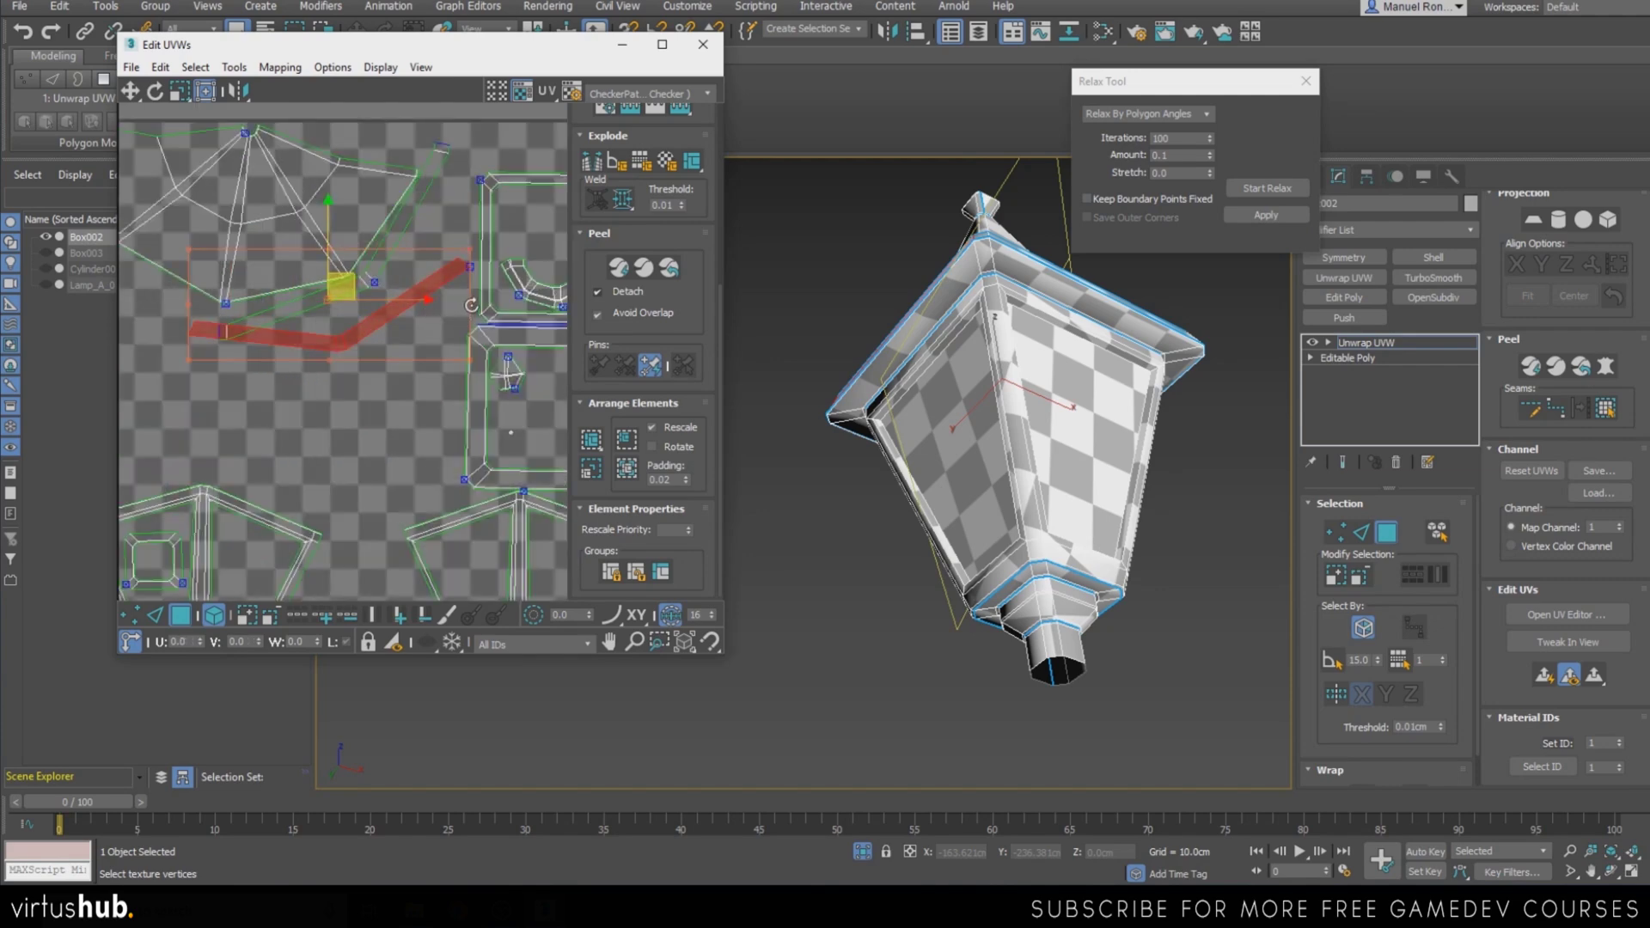
left_click_drag(471, 305, 472, 268)
left_click_drag(362, 301, 384, 249)
scroll(376, 245, "up", 2)
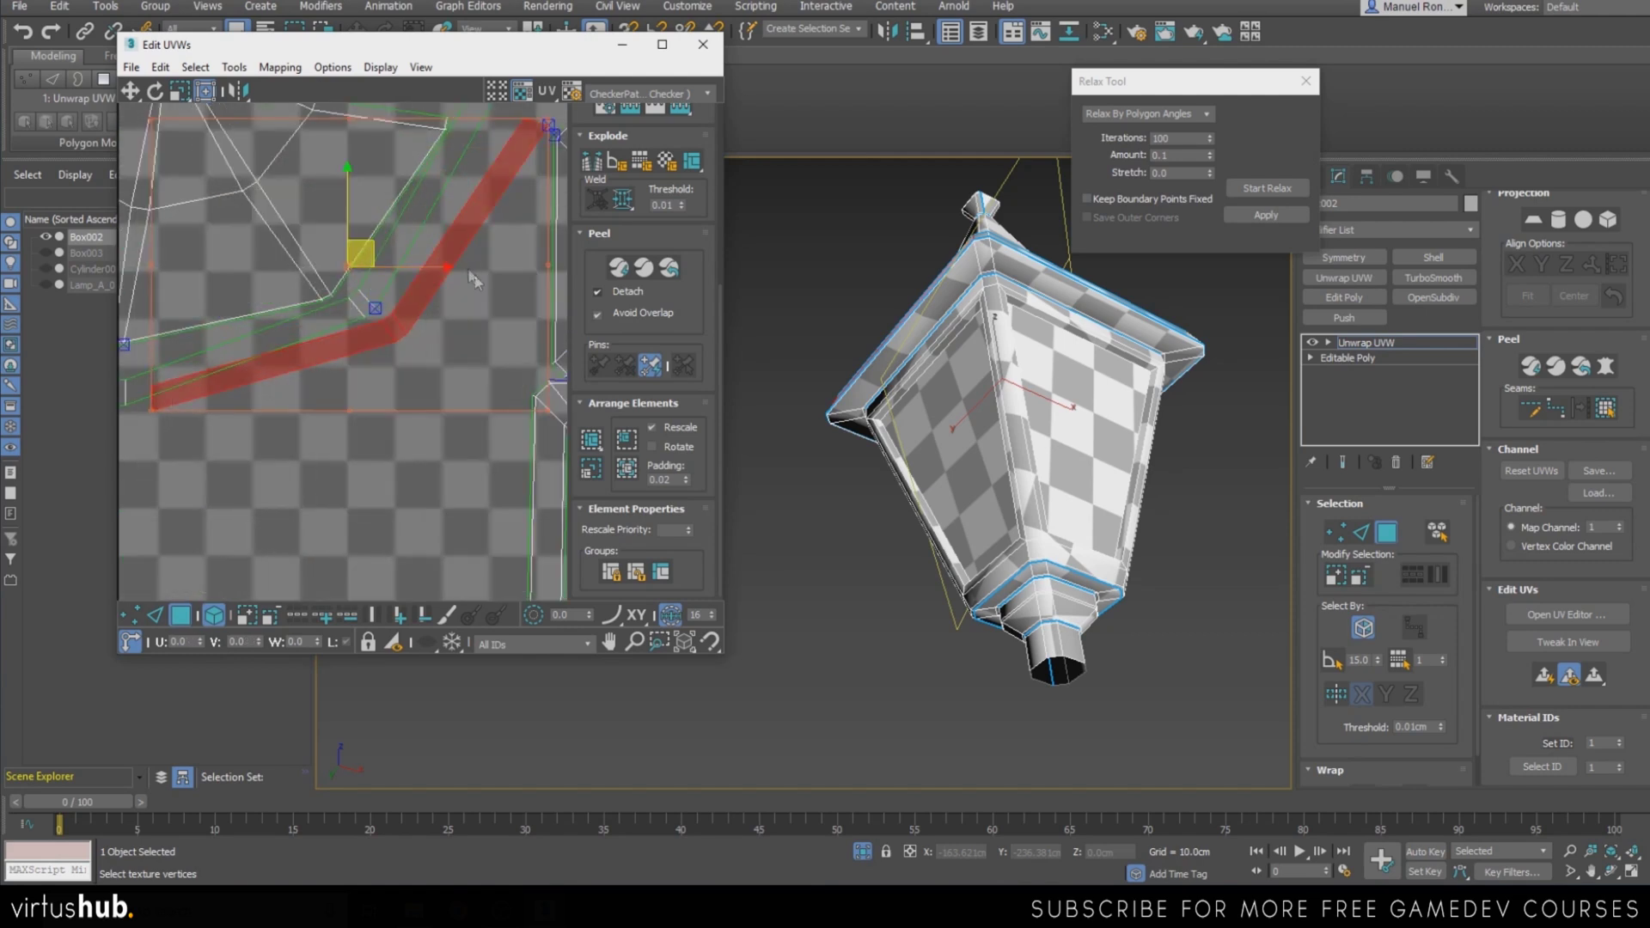
left_click_drag(548, 263, 542, 249)
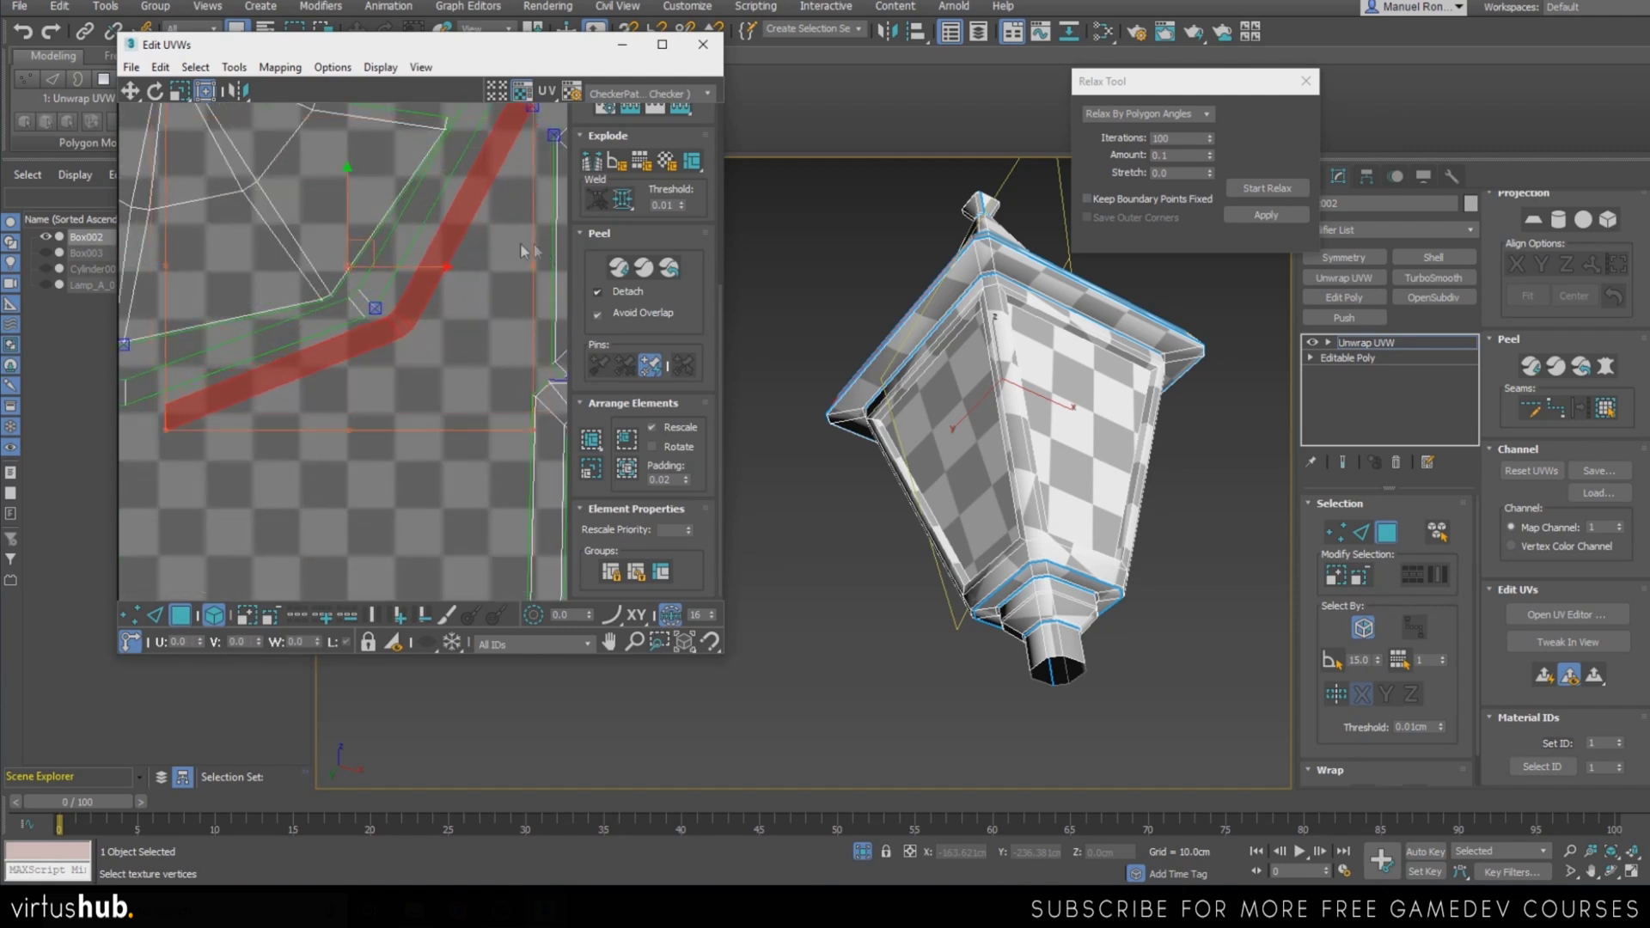
left_click_drag(371, 242, 366, 250)
Move the row of glass pane shells back into the UV tile's empty area above the lower frame shells
scroll(371, 251, "down", 4)
middle_click_drag(368, 306, 453, 277)
middle_click_drag(310, 317, 452, 304)
left_click_drag(230, 242, 528, 313)
middle_click_drag(528, 314, 375, 360)
scroll(404, 308, "up", 3)
Adjust the left pair of glass pane shells together, then nudge the leftmost inverted pane closer to its neighbour
left_click(126, 350)
left_click(327, 384)
left_click_drag(322, 327, 354, 317)
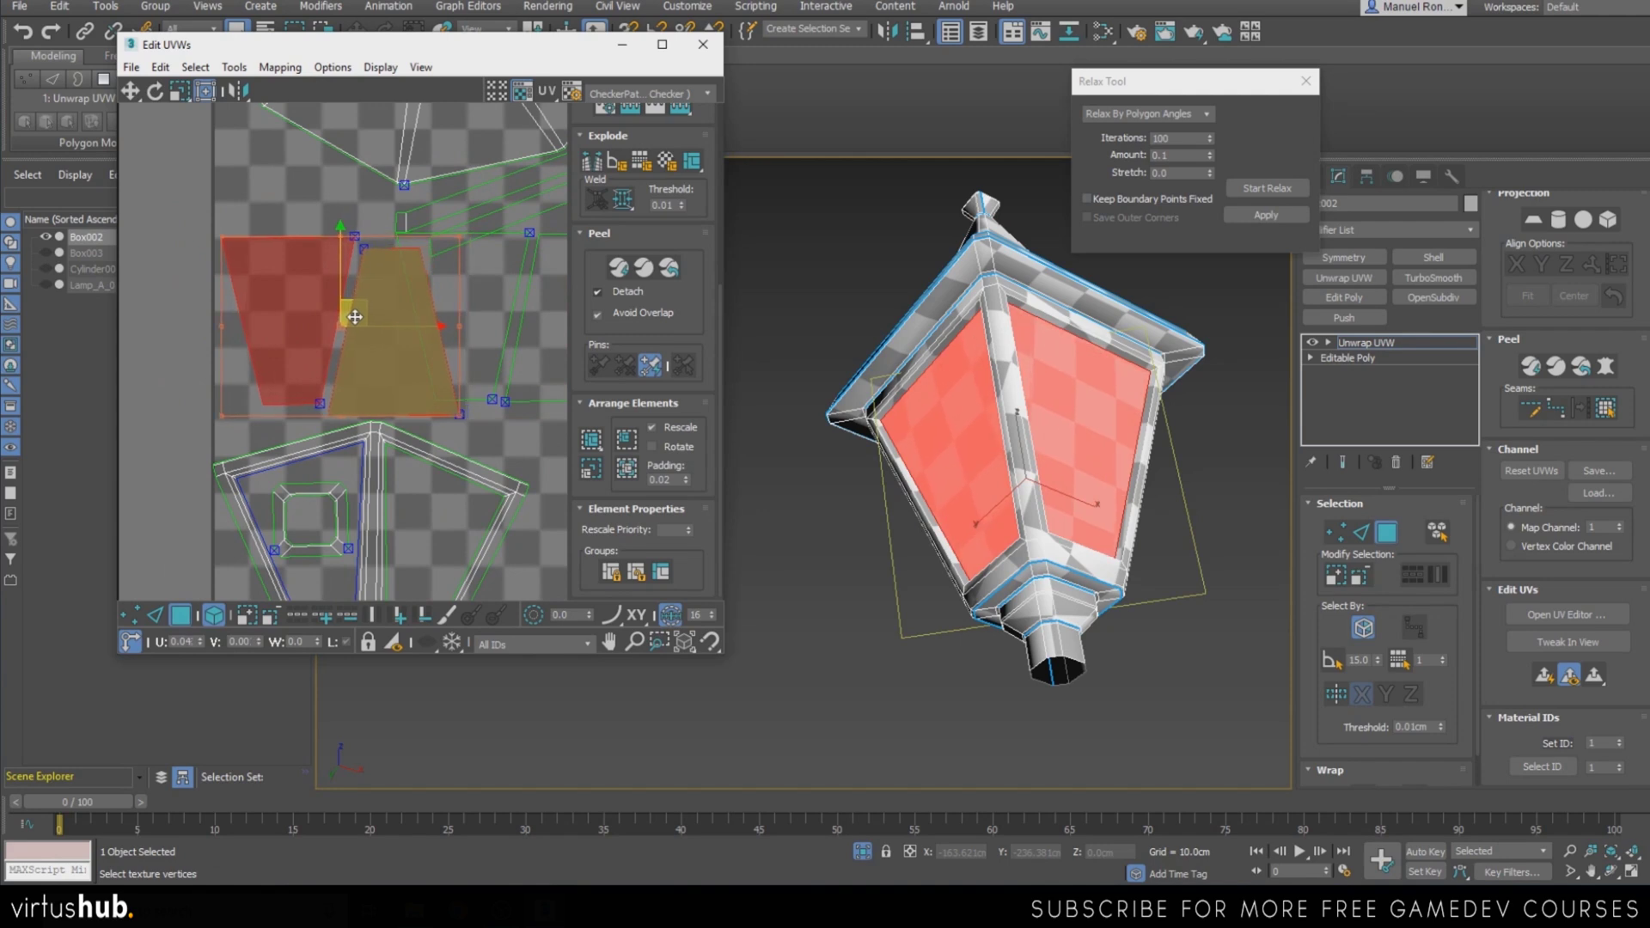
scroll(362, 375, "up", 2)
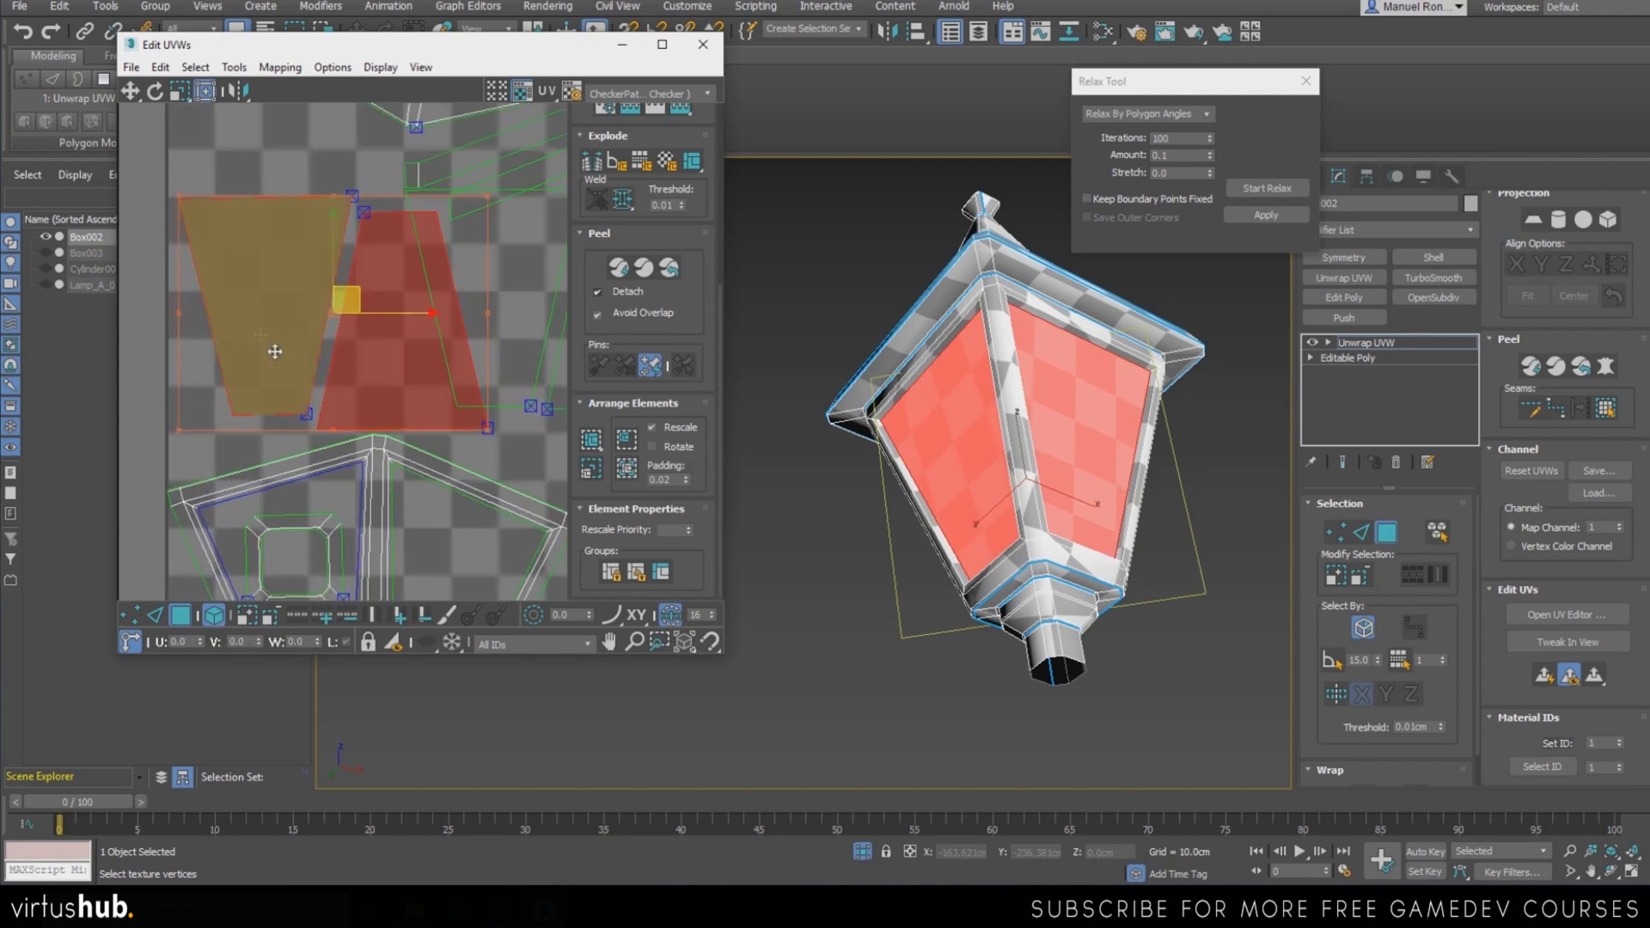
left_click(272, 256)
left_click_drag(282, 295, 278, 319)
middle_click_drag(302, 346, 74, 332)
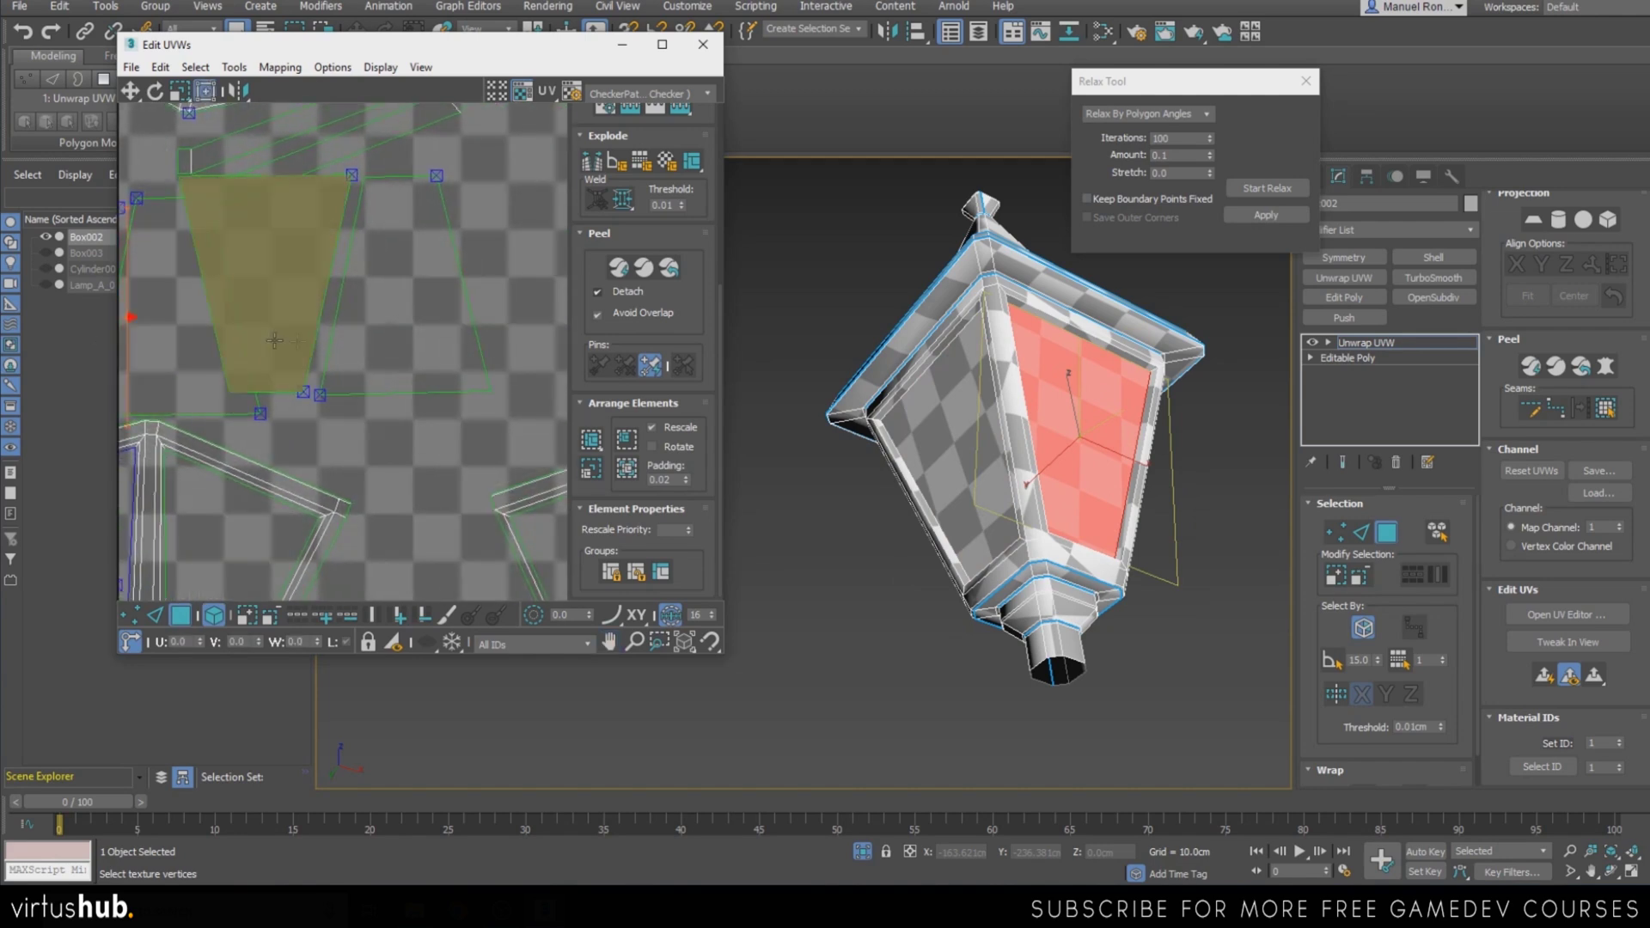
Reposition the right pair of glass pane shells below the strips so they interlock with the left pair
left_click(301, 276)
left_click(395, 324)
middle_click_drag(409, 342, 370, 353)
left_click_drag(390, 289, 478, 344)
left_click_drag(242, 300, 310, 342)
scroll(312, 341, "down", 5)
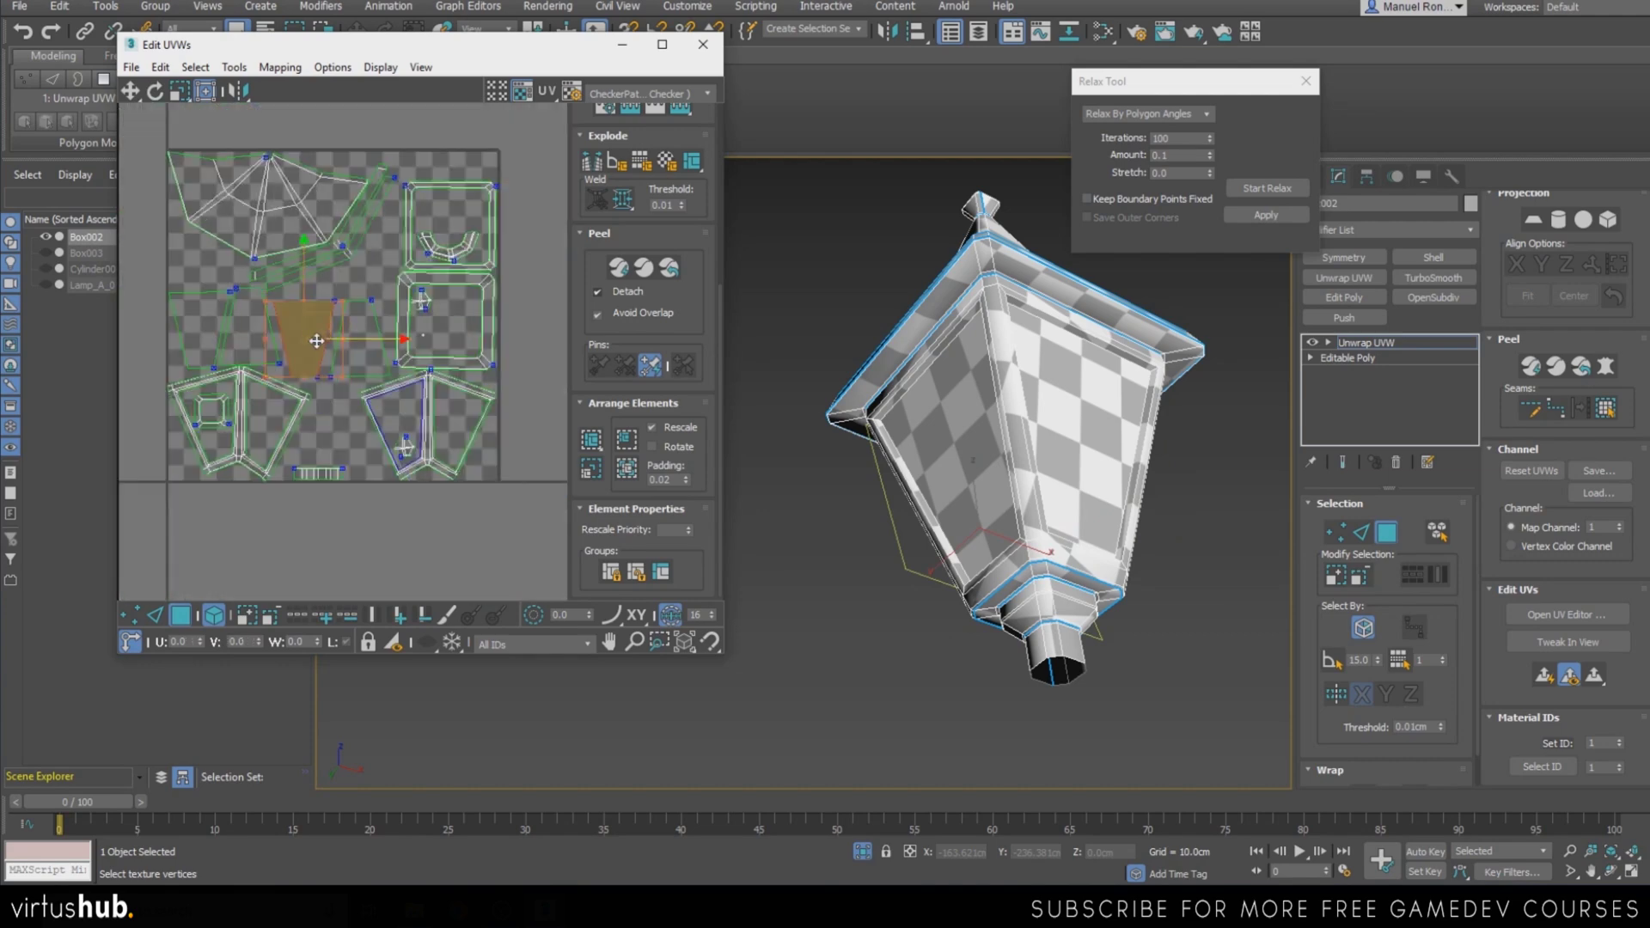
scroll(340, 321, "up", 2)
scroll(344, 439, "up", 1)
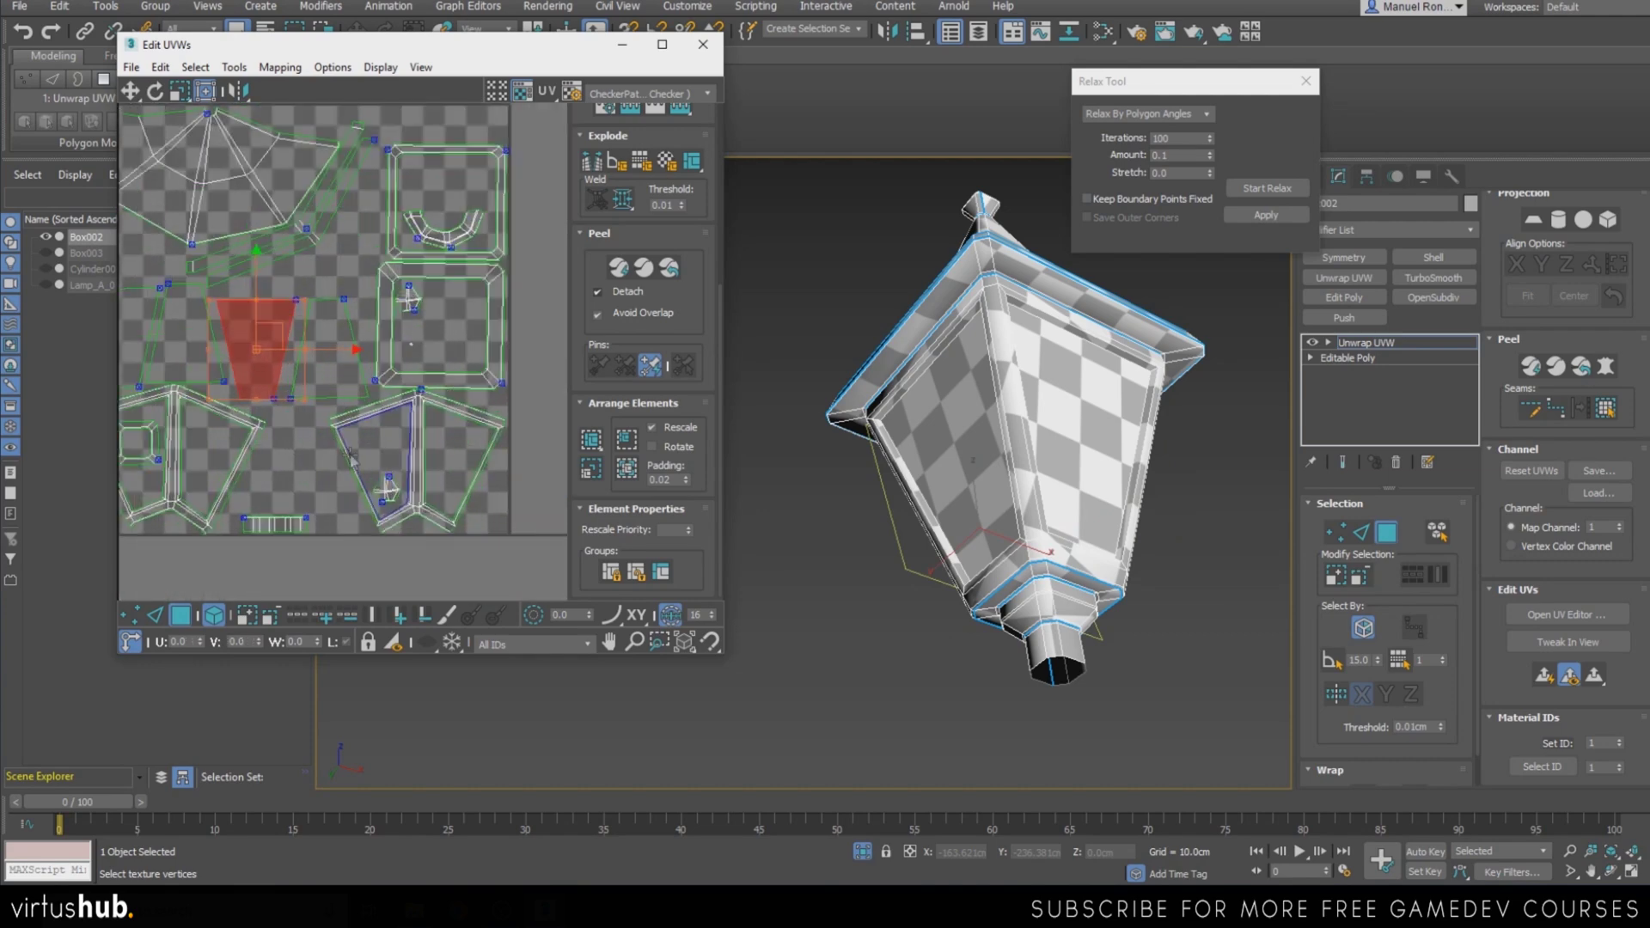
scroll(242, 353, "down", 3)
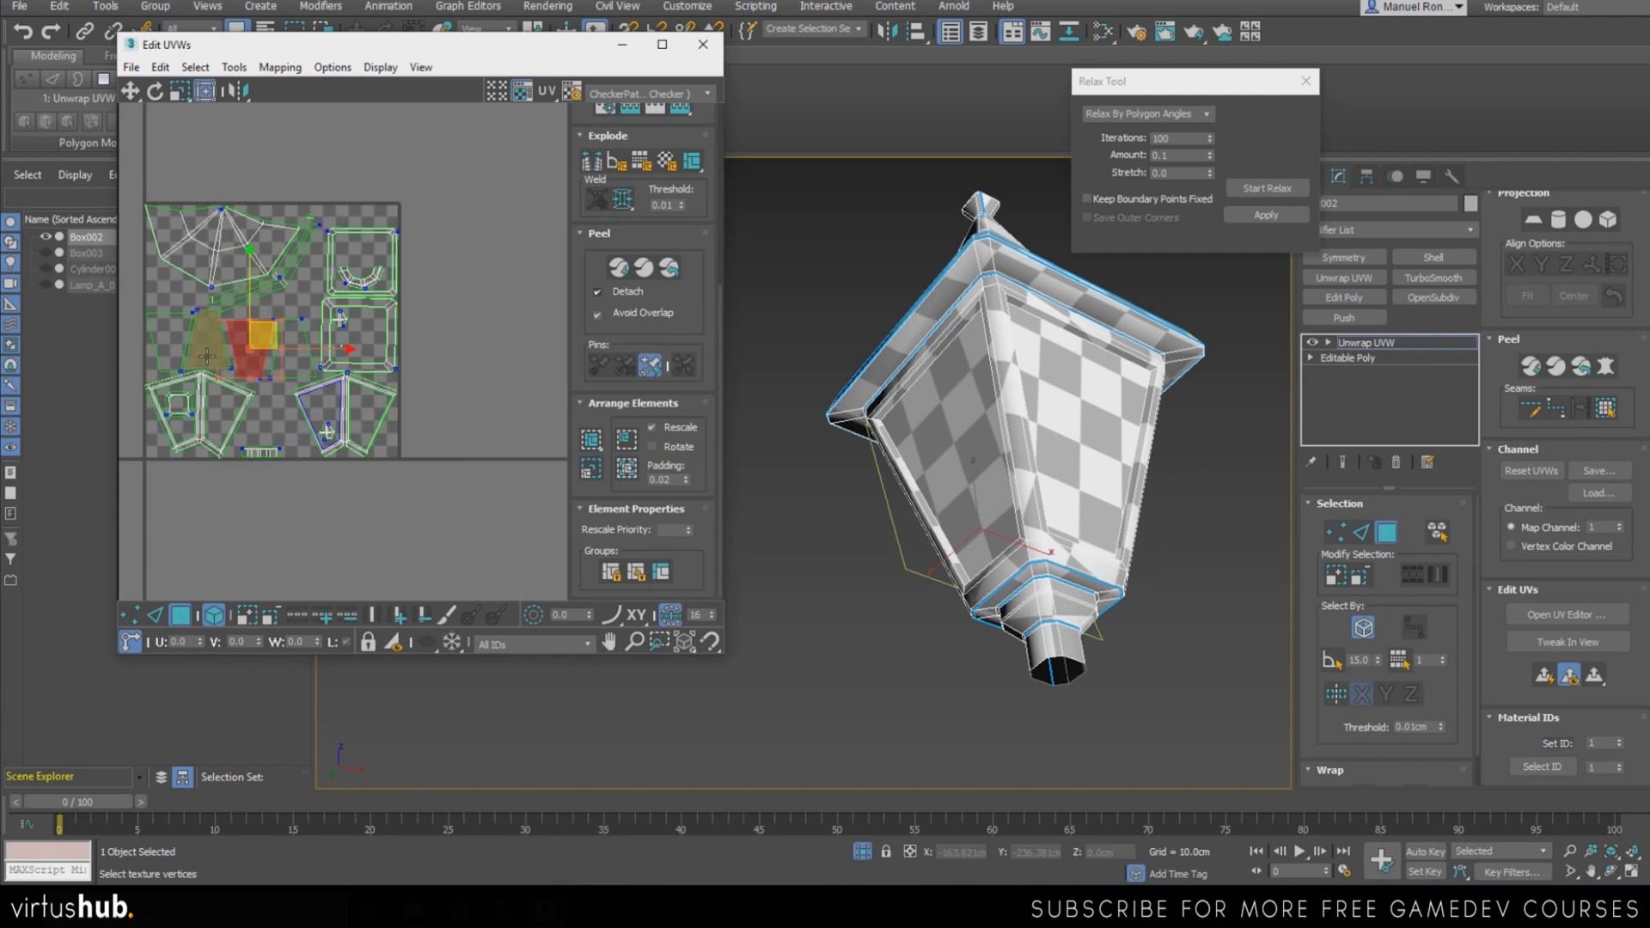
Close the lantern's UV editor after checking the nested layout, and view the lantern from its roof down to the glass panes
scroll(235, 358, "up", 2)
scroll(352, 343, "down", 4)
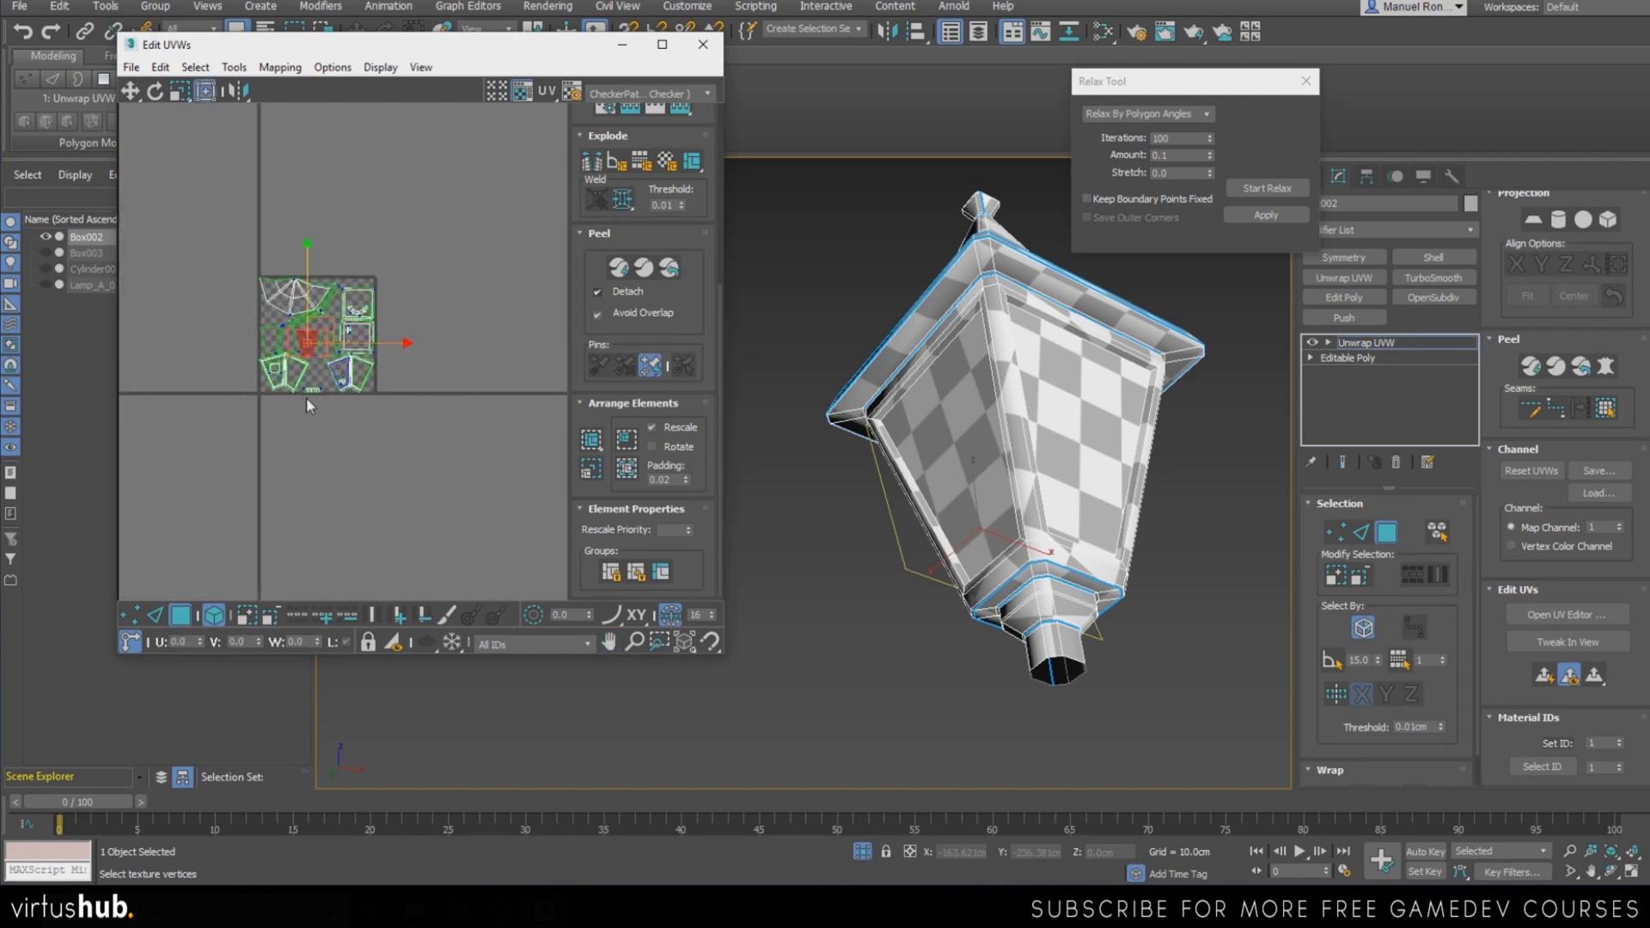
scroll(310, 326, "up", 2)
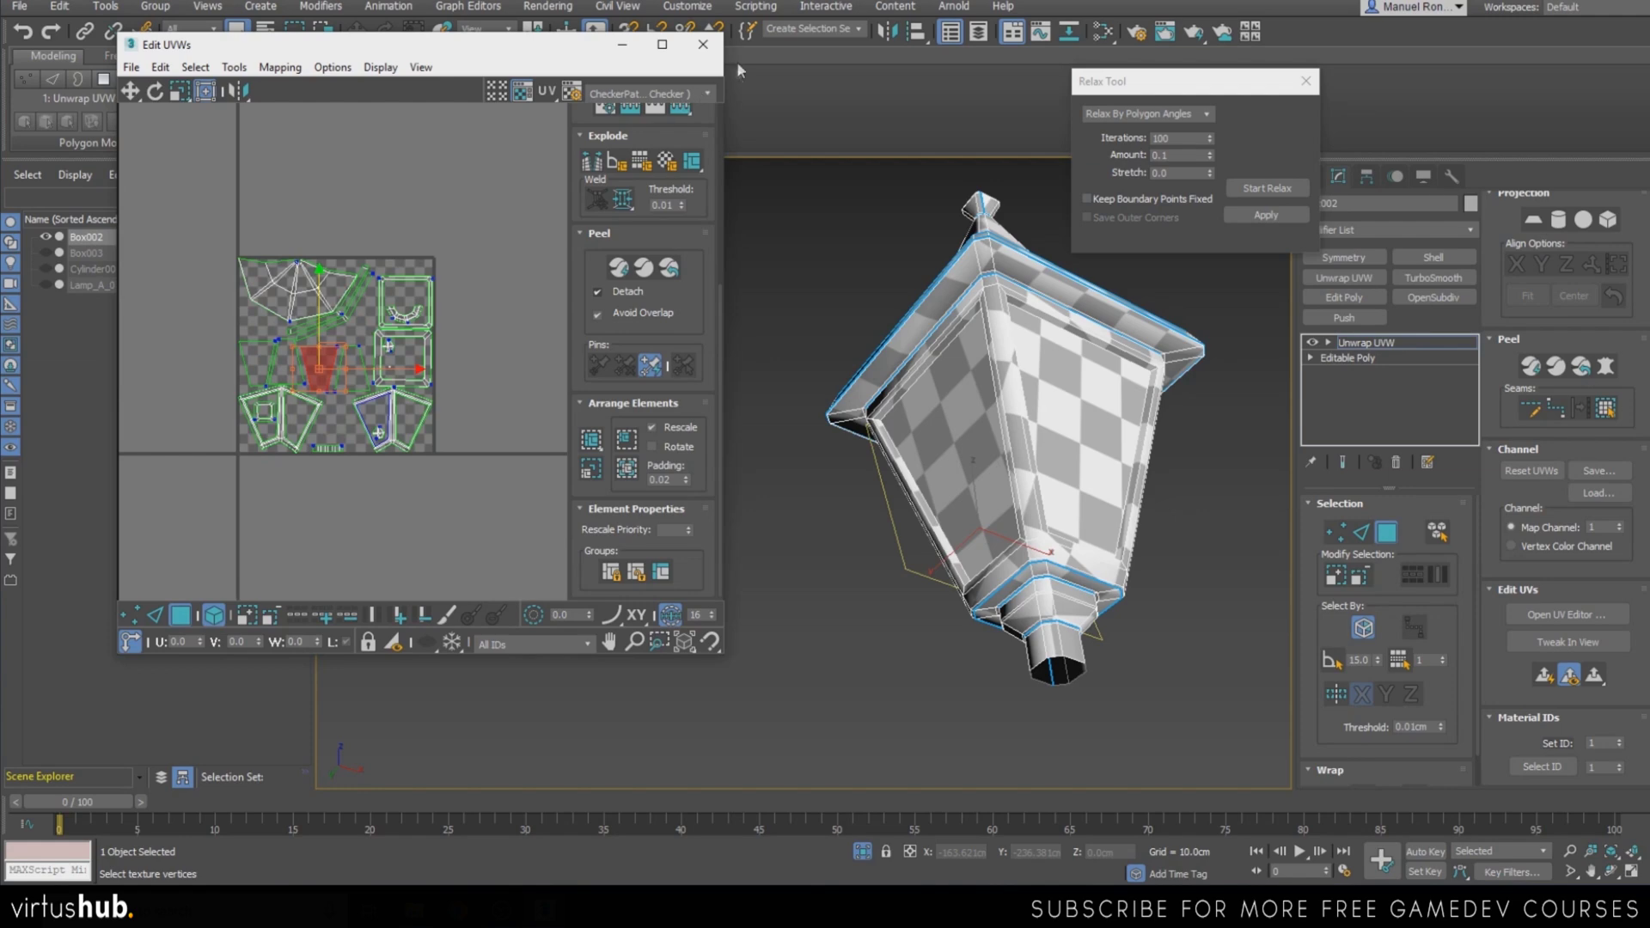
left_click(703, 44)
middle_click_drag(1000, 316, 971, 425)
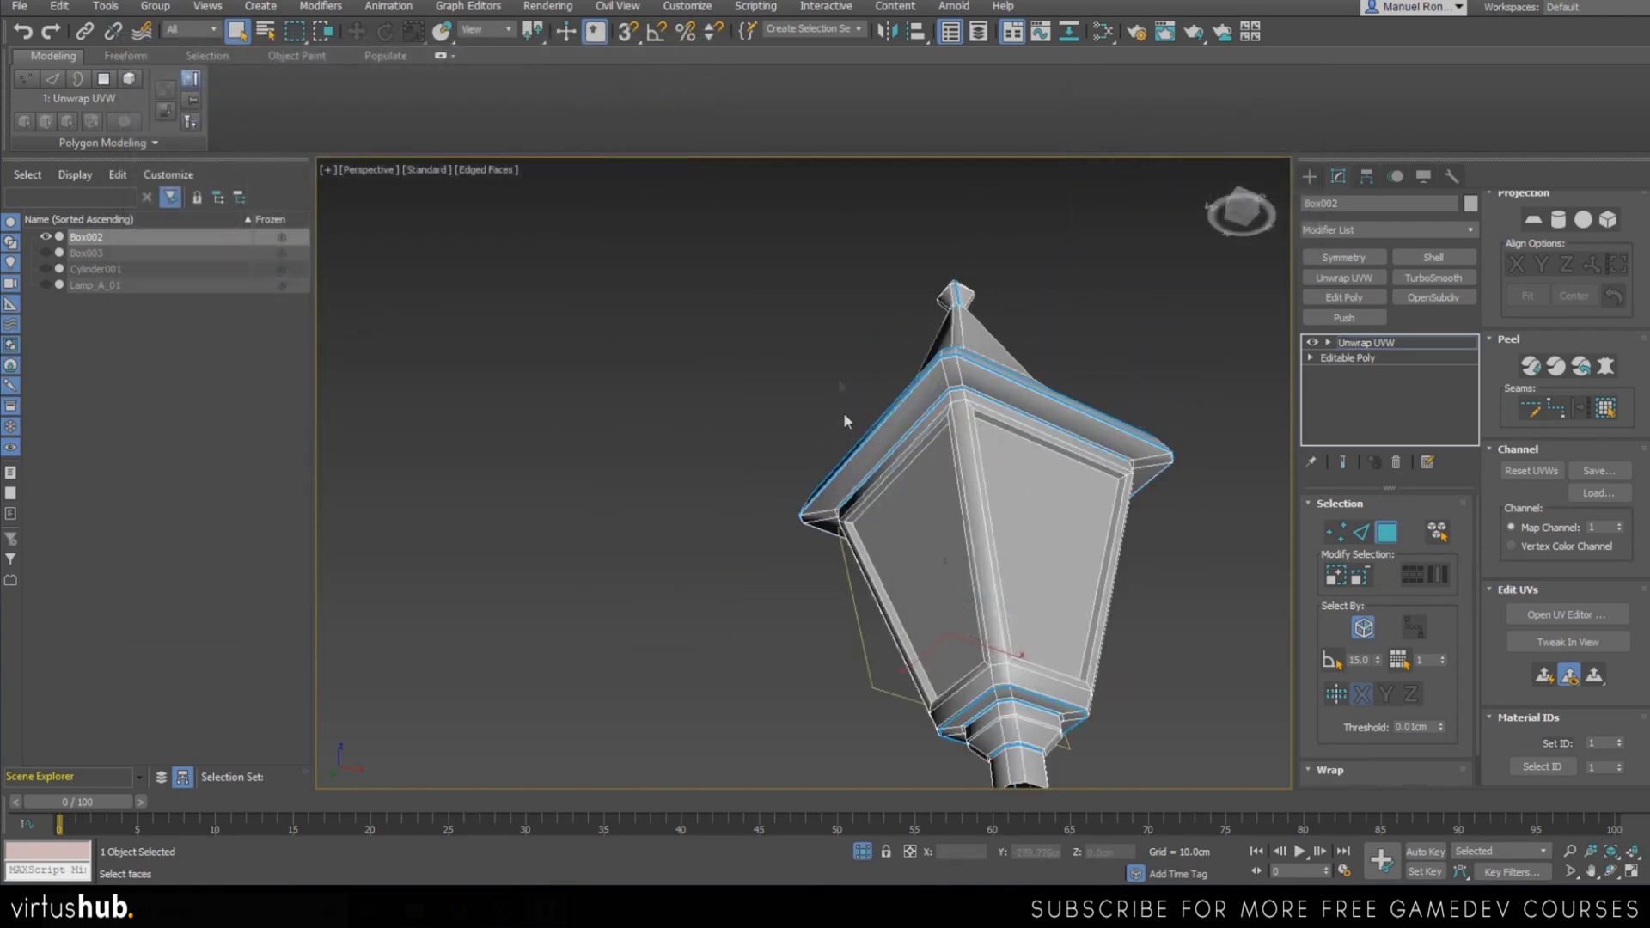
middle_click_drag(989, 499, 962, 485, "alt")
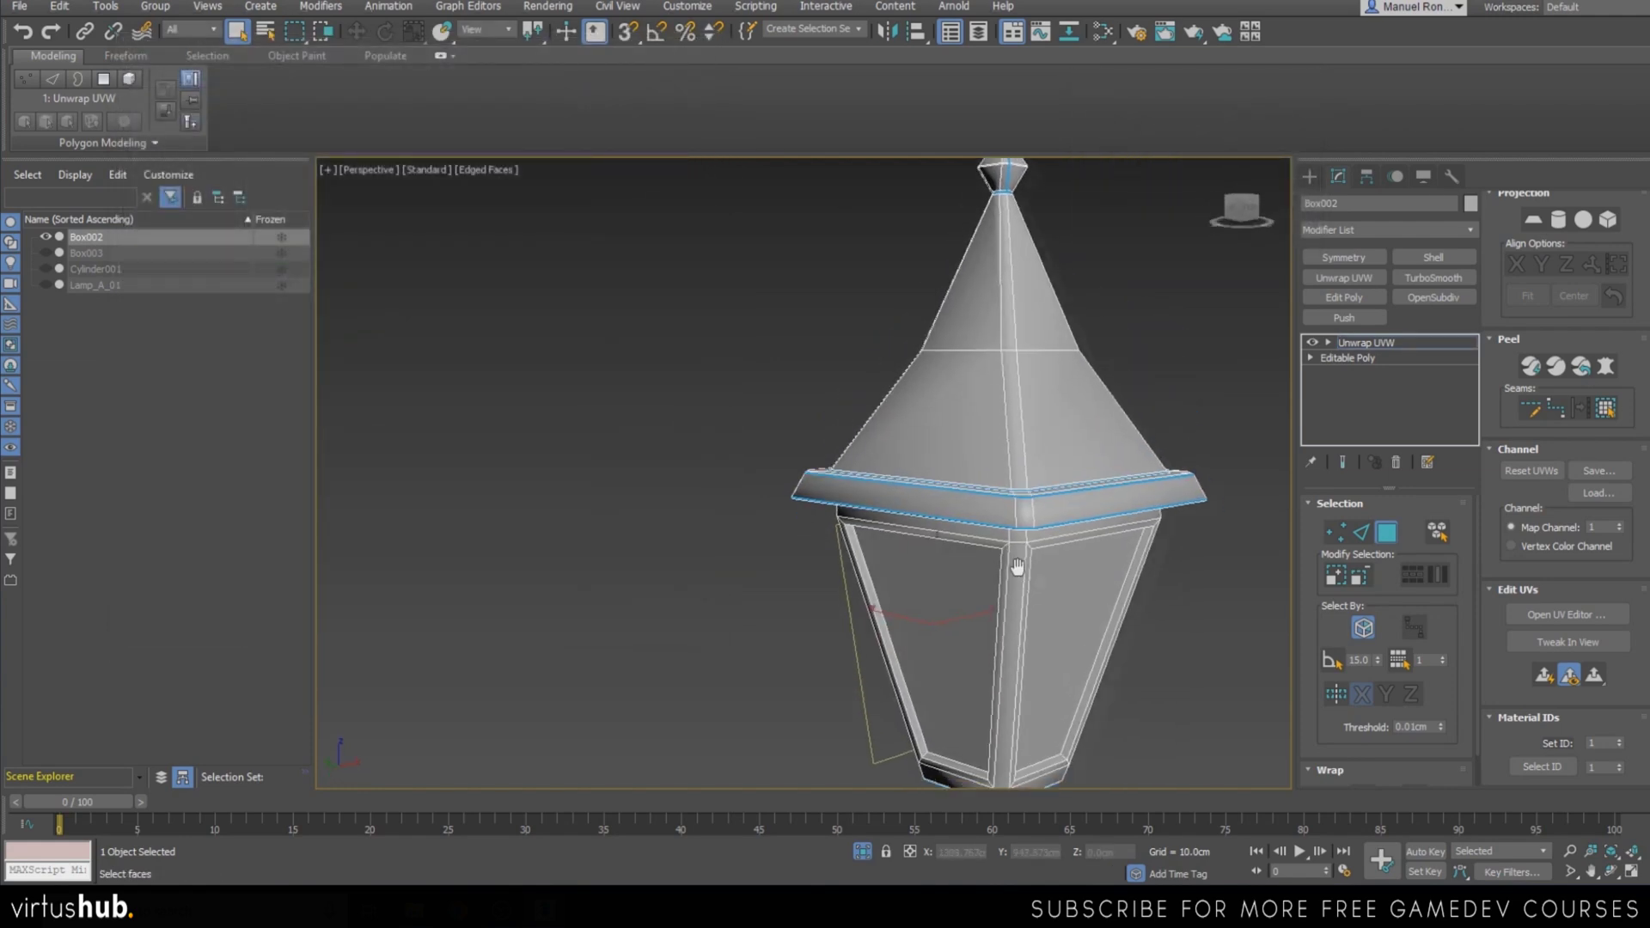
scroll(946, 475, "down", 5)
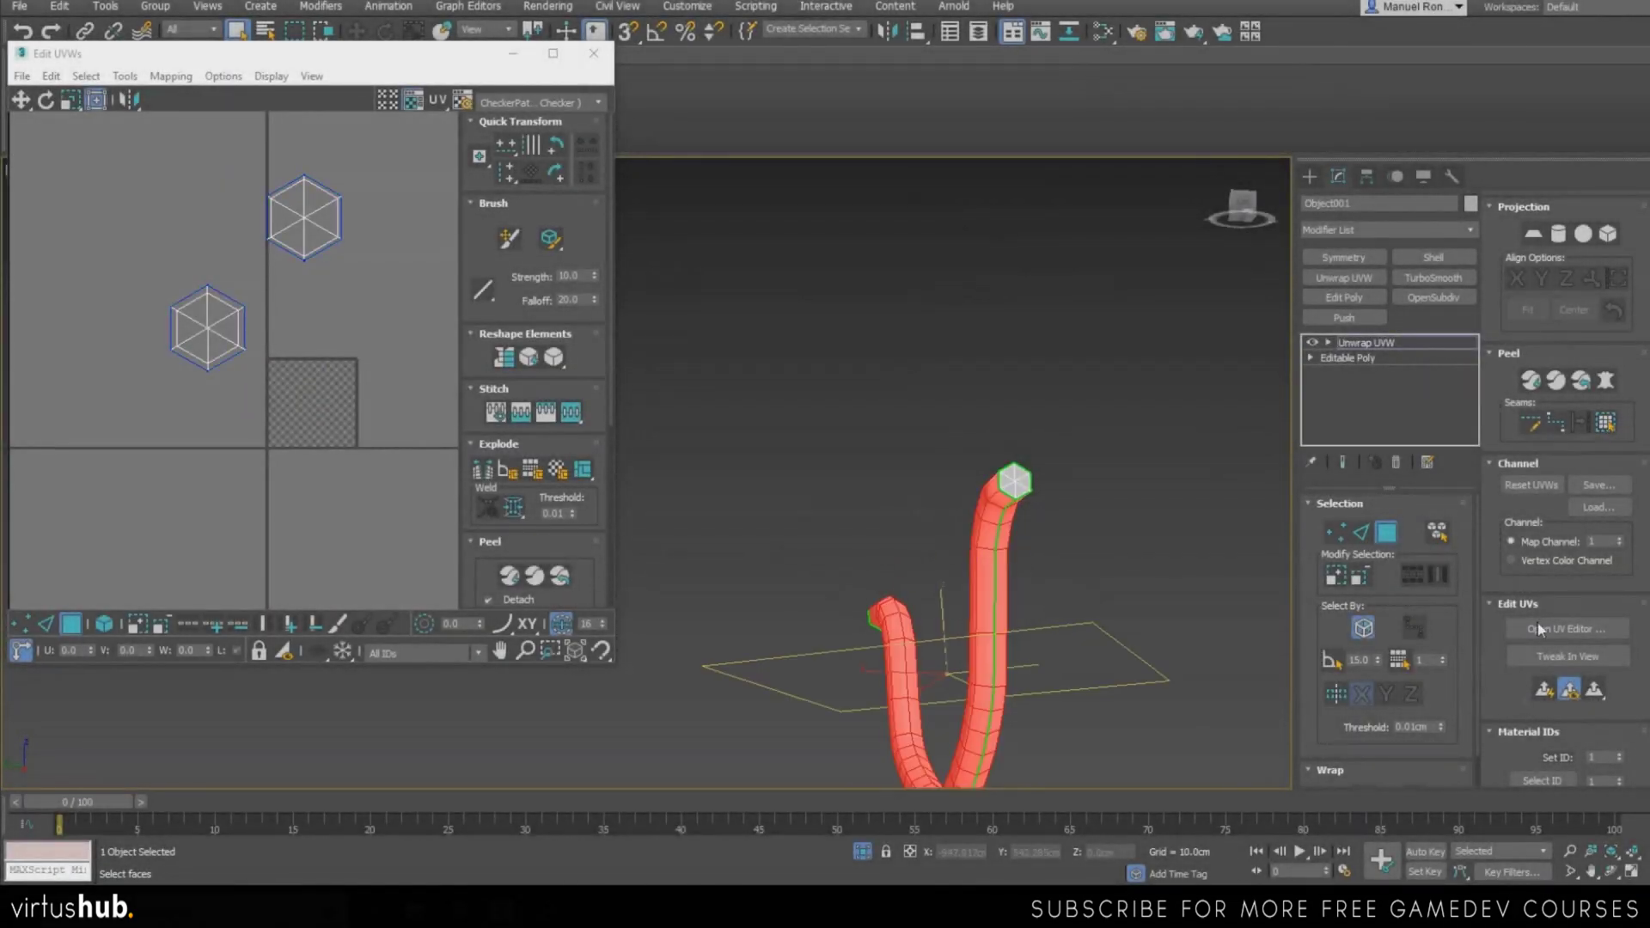
Display the checker pattern in the UV editor for the curved tube and open the Relax Tool for its shells
left_click(598, 103)
left_click(550, 129)
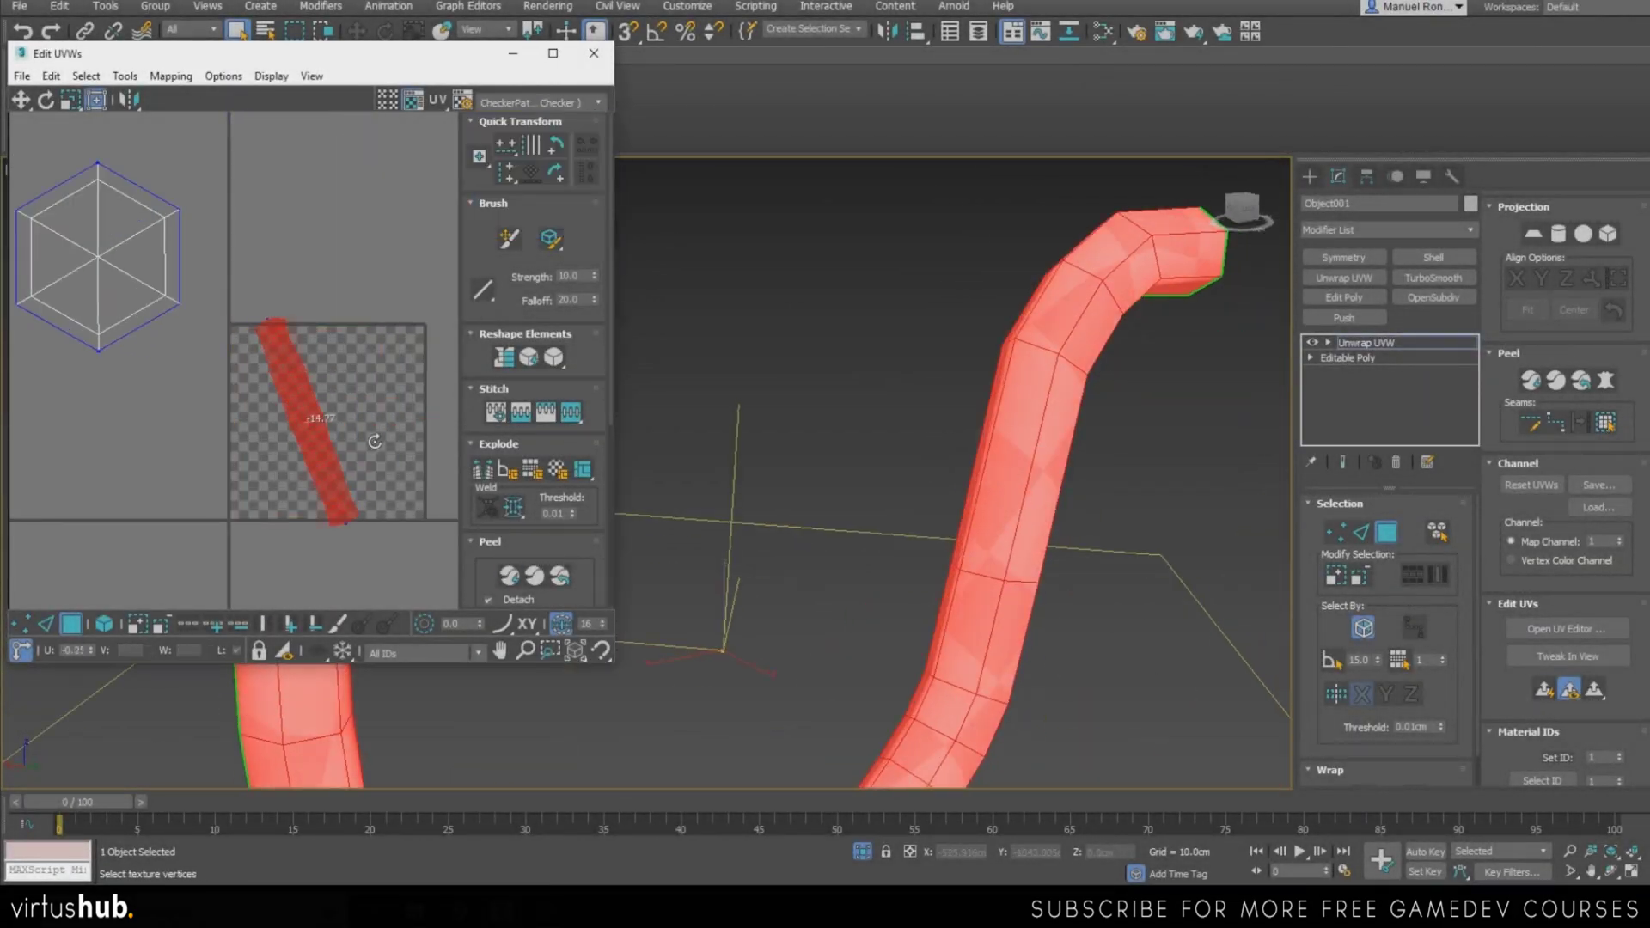
left_click(125, 76)
left_click(154, 284)
middle_click_drag(283, 361, 303, 372)
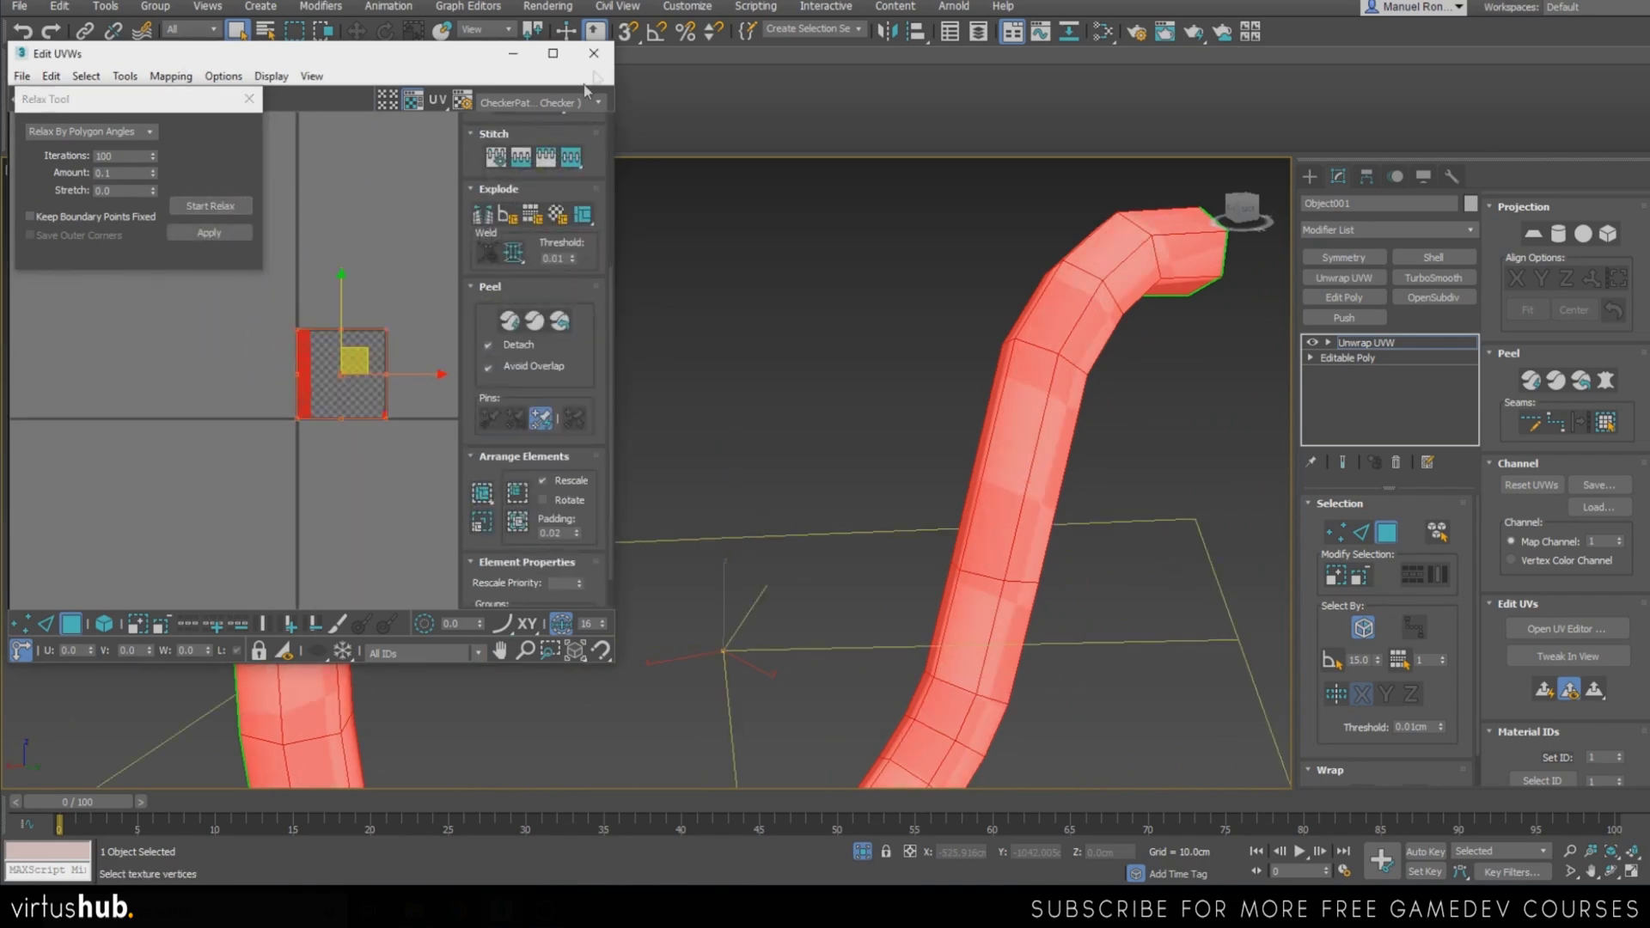